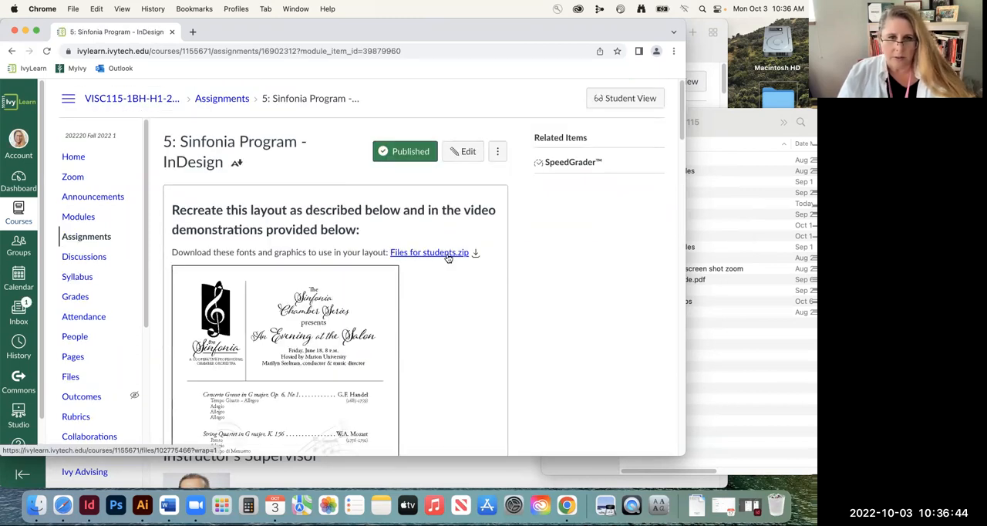
# Download Files for students.zip from the Sinfonia Program assignment page
pyautogui.click(454, 255)
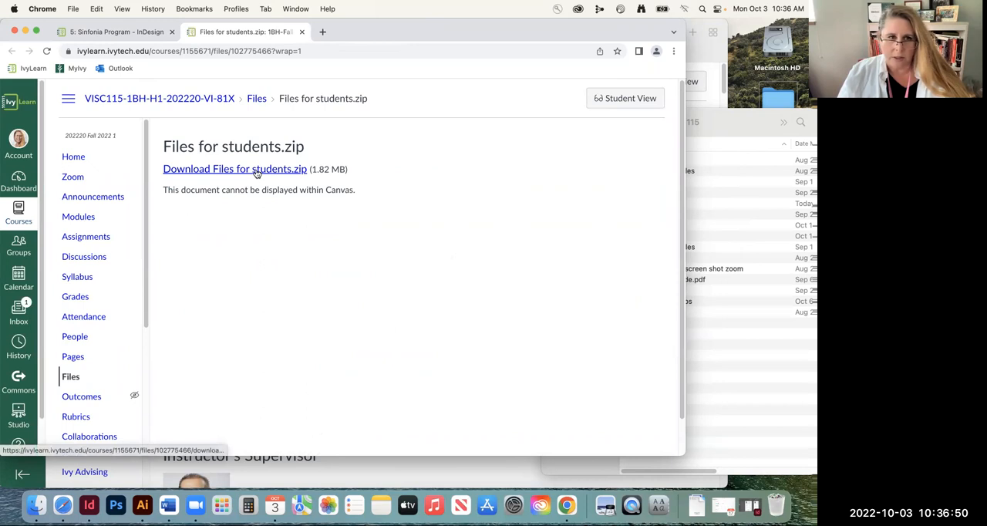
pyautogui.click(294, 172)
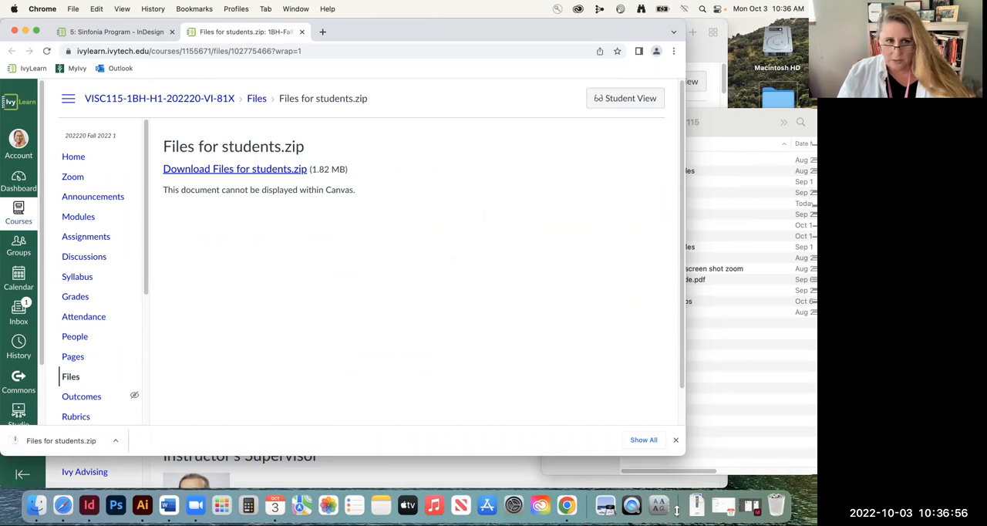
# In Finder, expand As. 5 and its nested Files for students folders to reveal the Document fonts contents
pyautogui.click(717, 367)
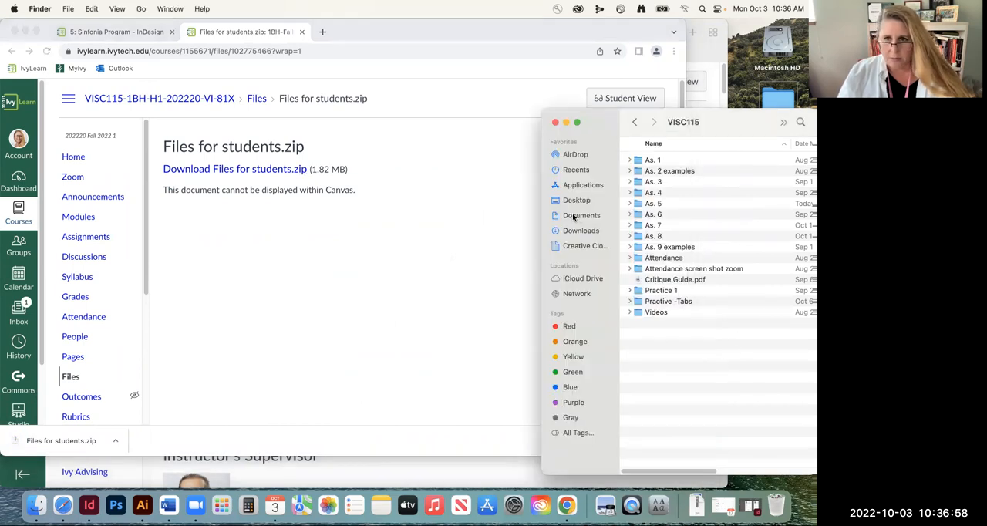
pyautogui.click(629, 203)
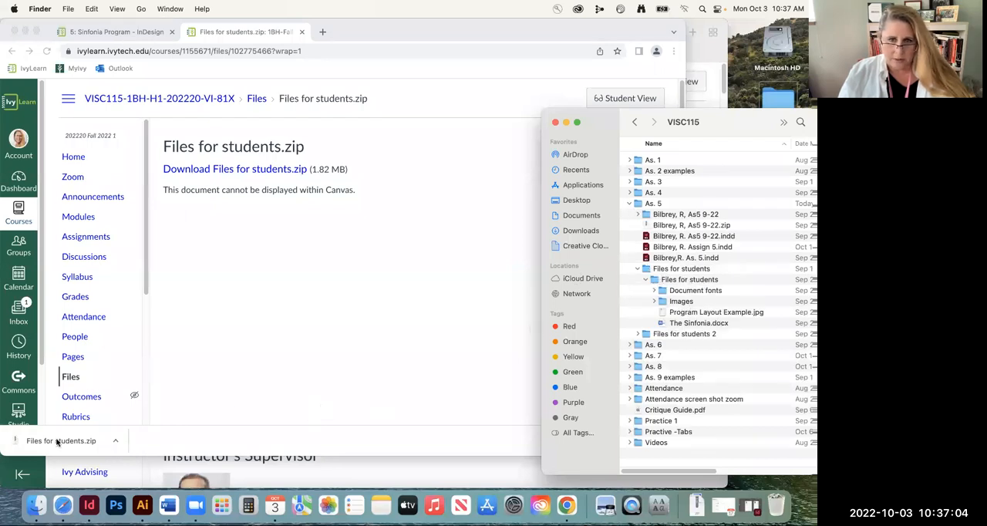
pyautogui.click(645, 281)
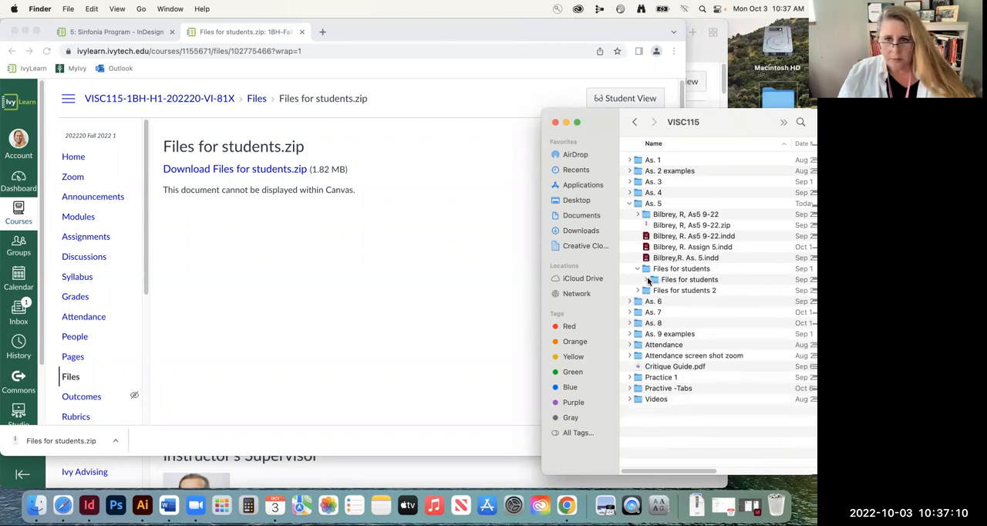
pyautogui.click(646, 280)
pyautogui.click(654, 291)
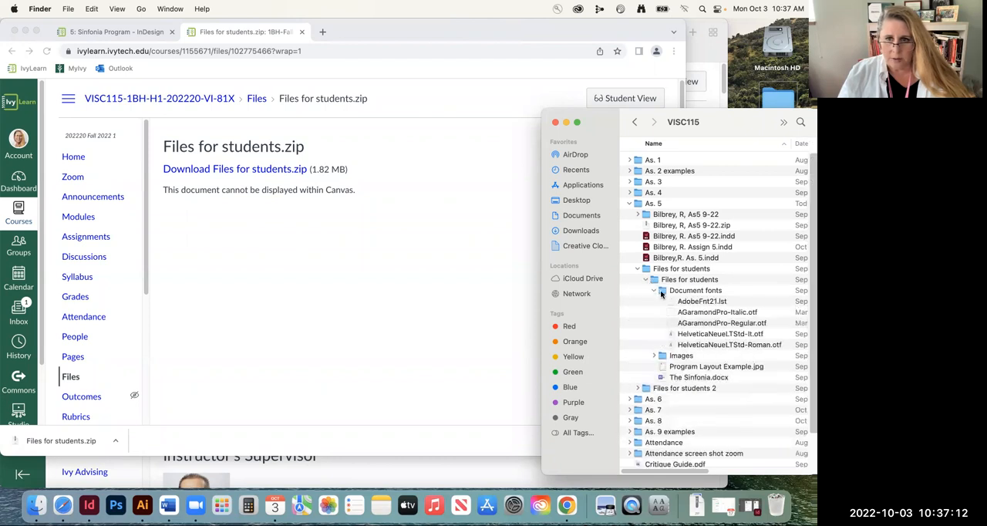
# Install the AGaramondPro-Italic.otf and AGaramondPro-Regular.otf fonts from the Document fonts folder
pyautogui.doubleClick(669, 312)
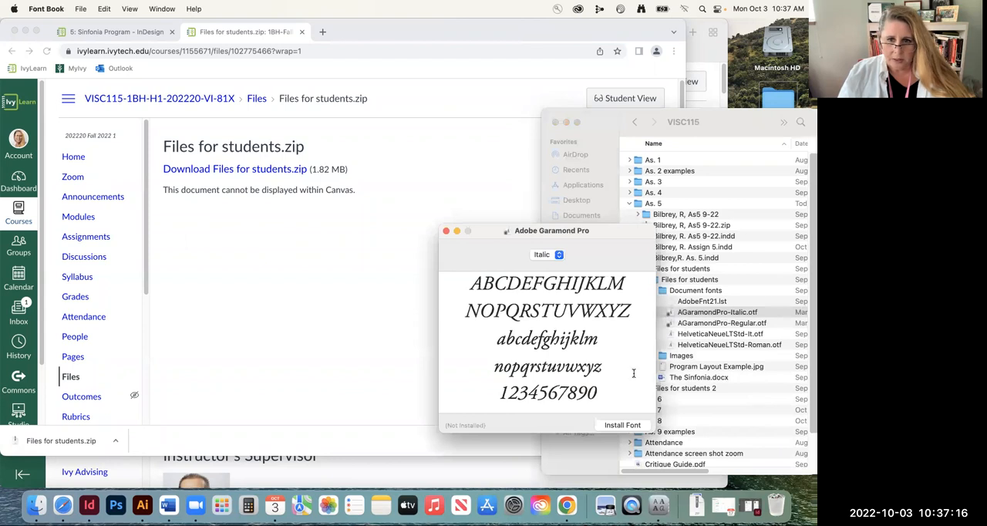
pyautogui.click(621, 424)
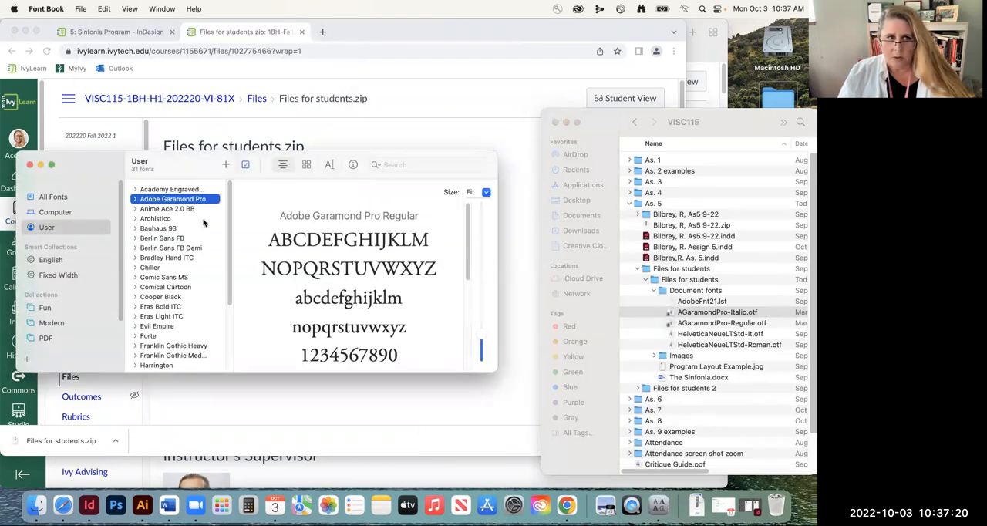
pyautogui.doubleClick(688, 327)
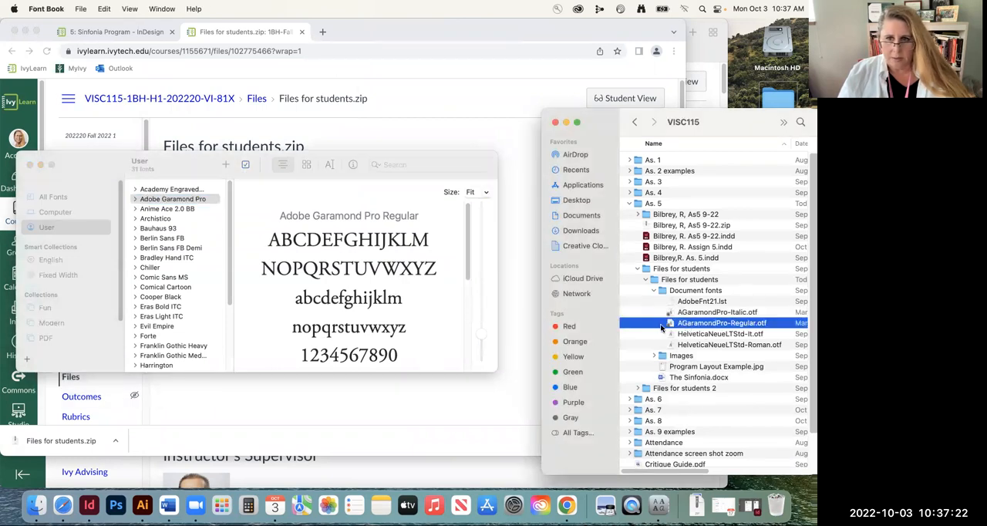
pyautogui.click(637, 441)
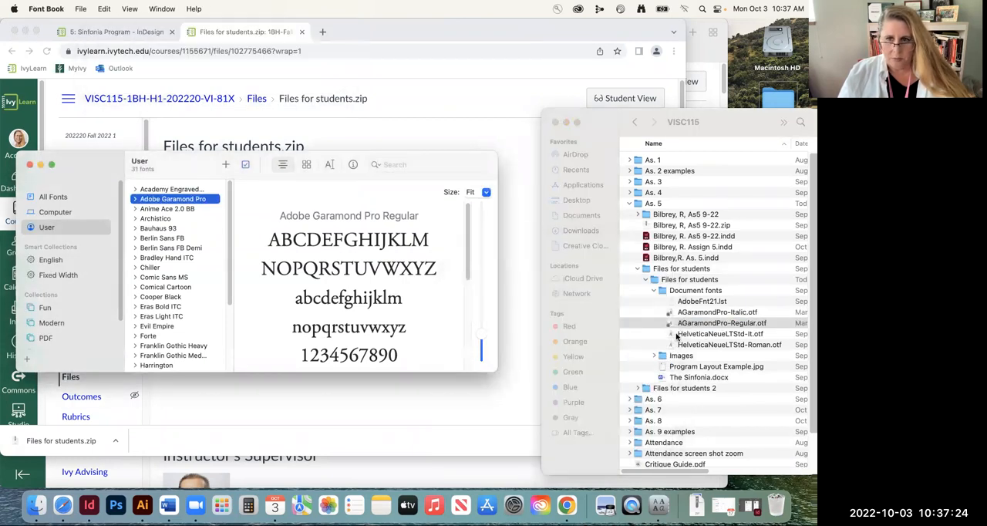
# Install the HelveticaNeueLTStd-It.otf and HelveticaNeueLTStd-Roman.otf fonts and close the Font Book window
pyautogui.doubleClick(677, 333)
pyautogui.click(661, 455)
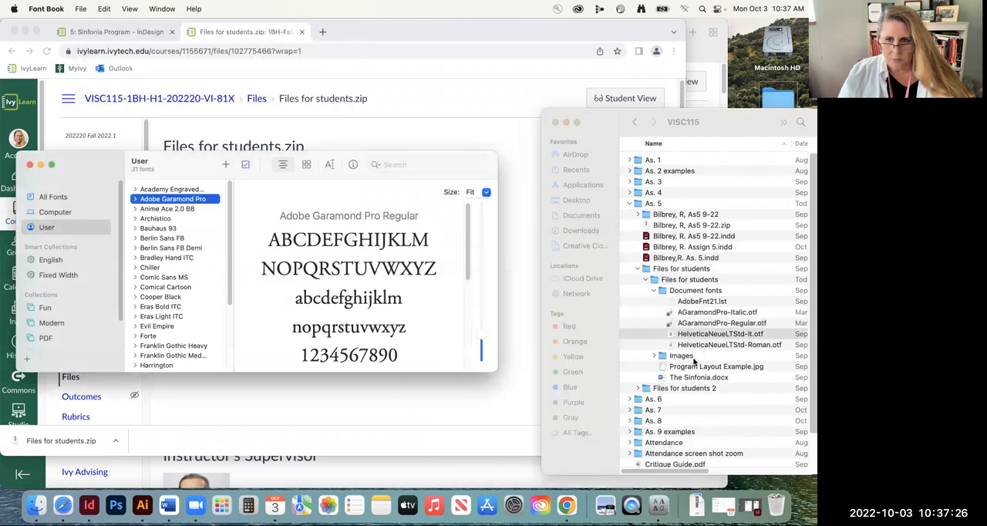
pyautogui.doubleClick(688, 345)
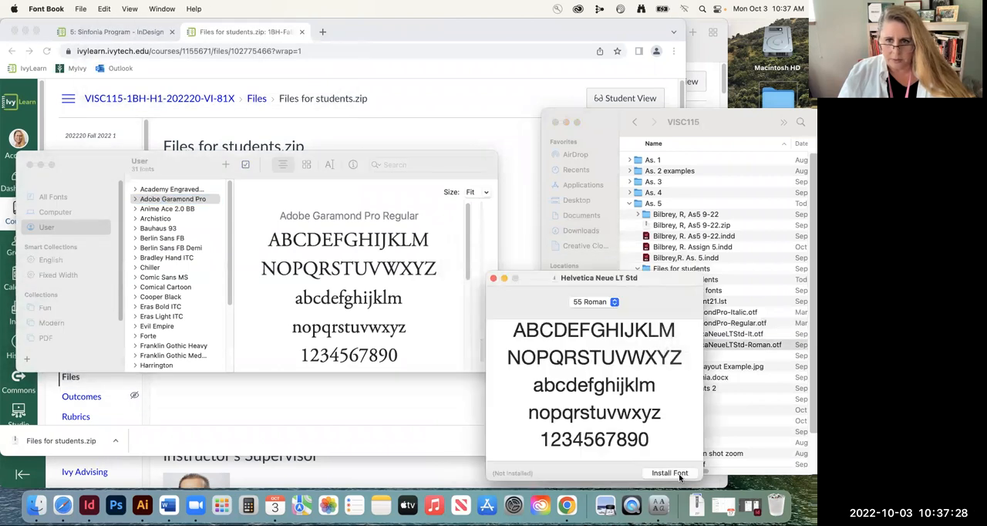
pyautogui.click(669, 472)
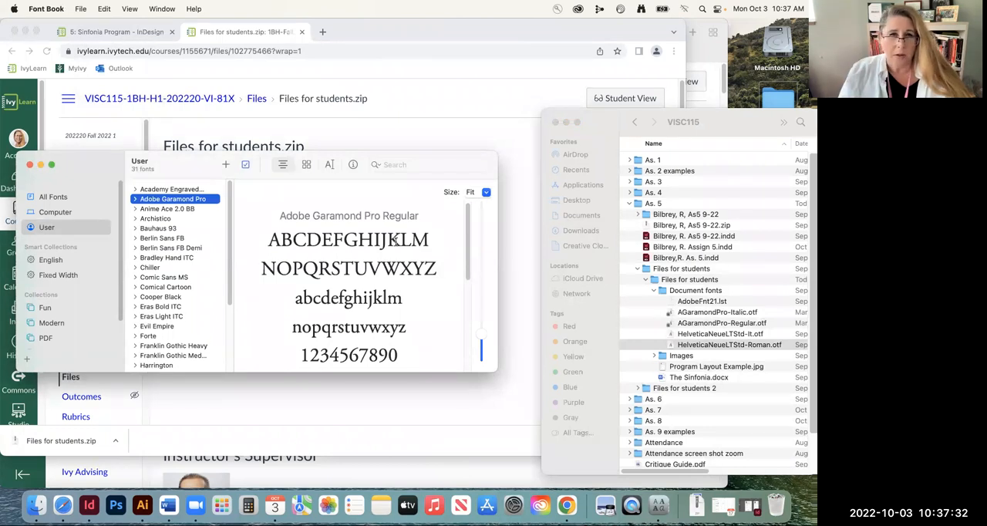
pyautogui.click(30, 165)
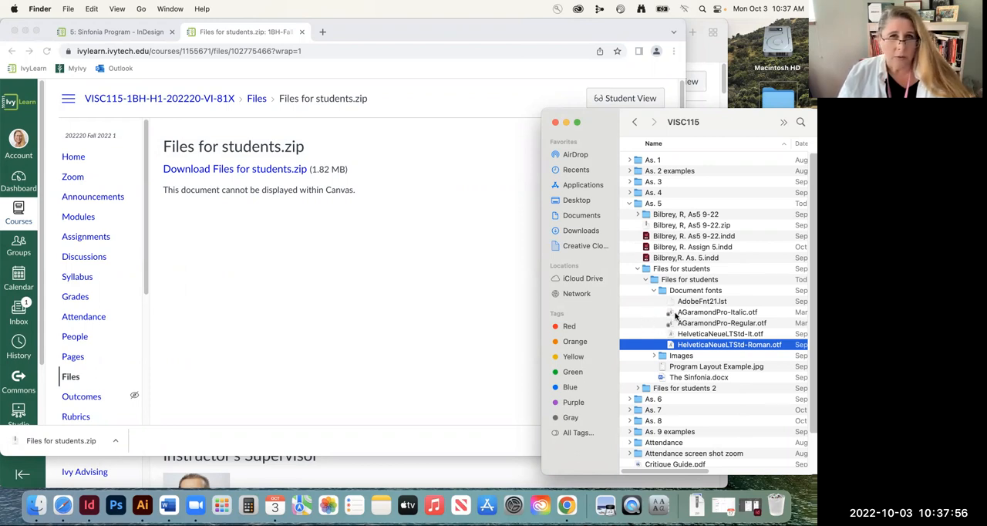
# Check the Images folder, and view Program Layout Example.jpg and The Sinfonia.docx
pyautogui.click(654, 355)
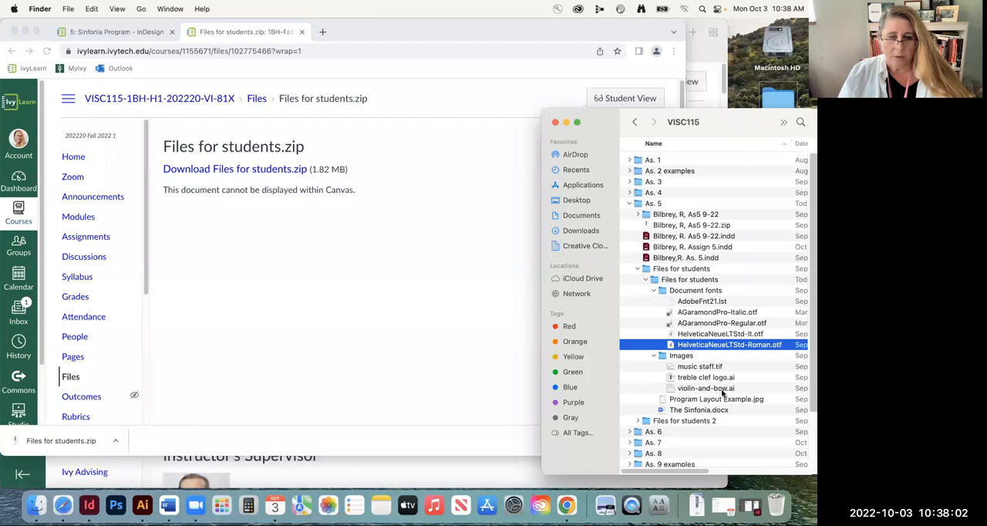
pyautogui.click(654, 356)
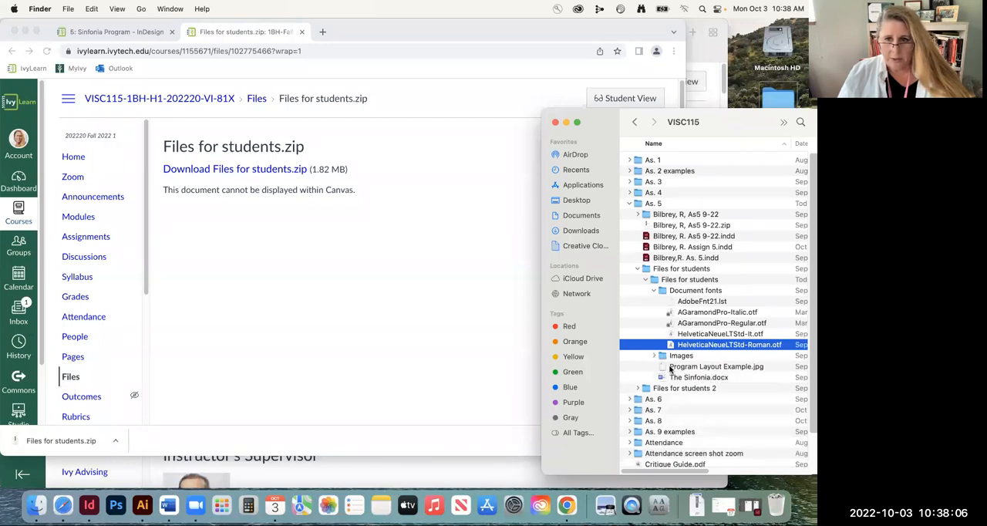
pyautogui.click(679, 366)
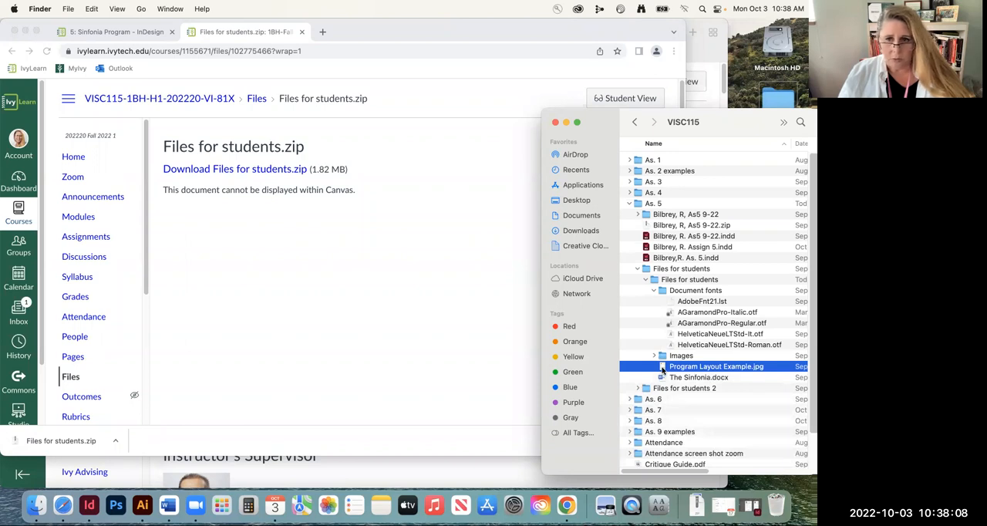
pyautogui.doubleClick(662, 368)
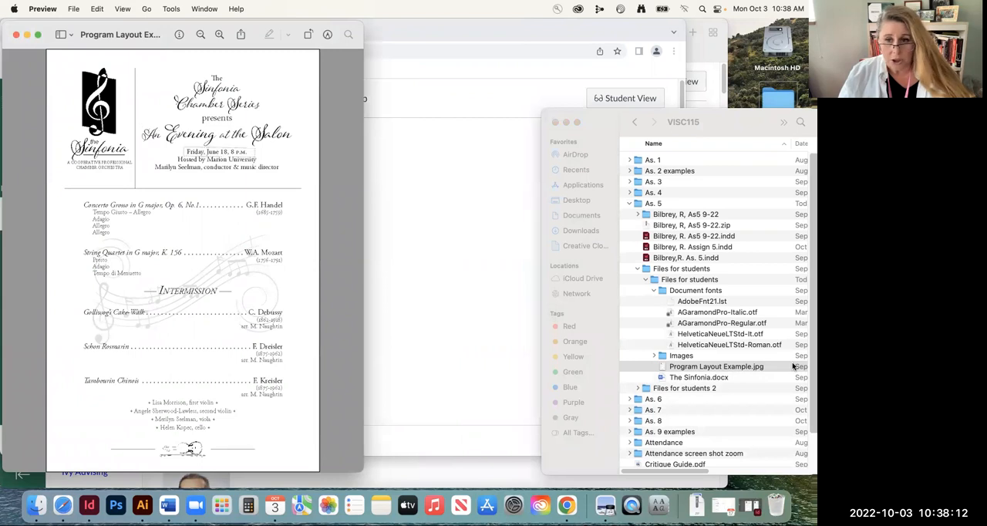
pyautogui.doubleClick(662, 377)
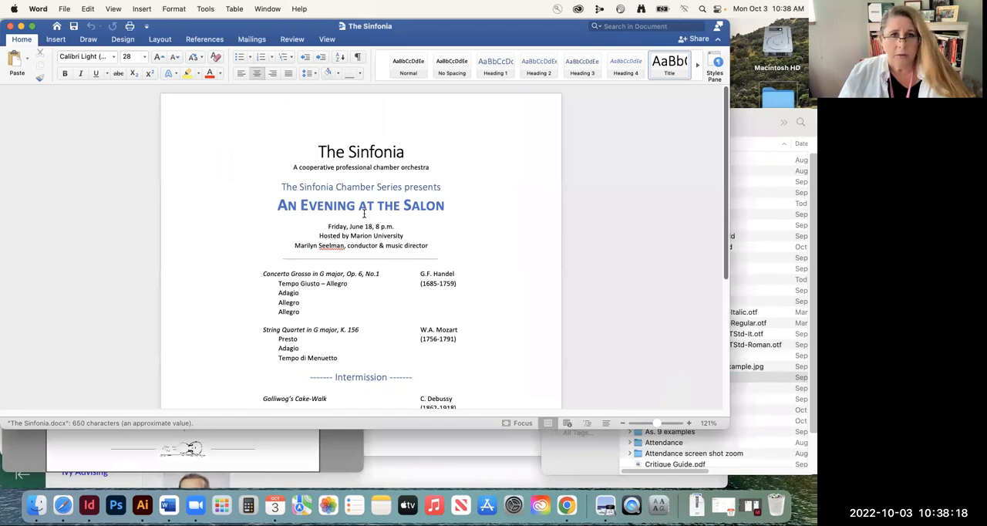
# Return to the course in Chrome, closing the zip file's page, and open the course Modules page
pyautogui.click(63, 505)
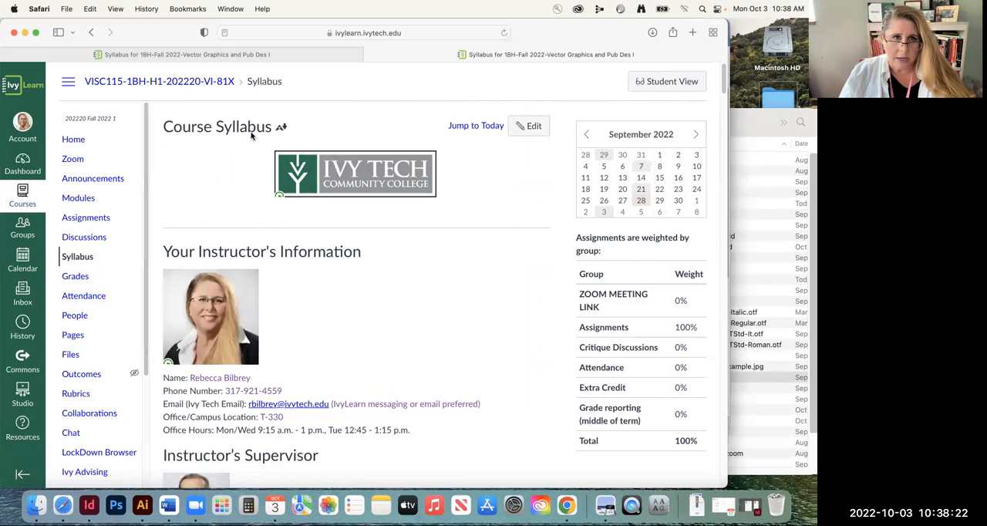
pyautogui.click(25, 33)
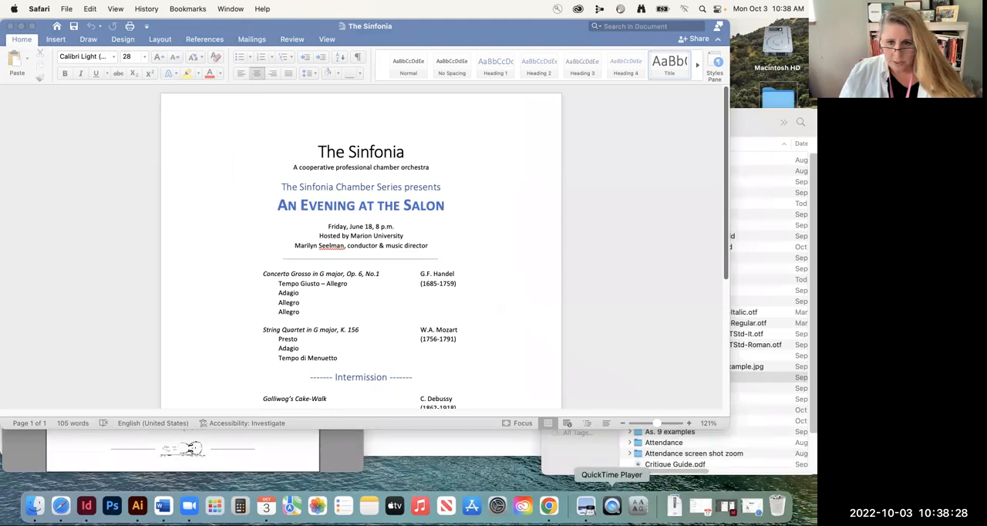
pyautogui.click(548, 505)
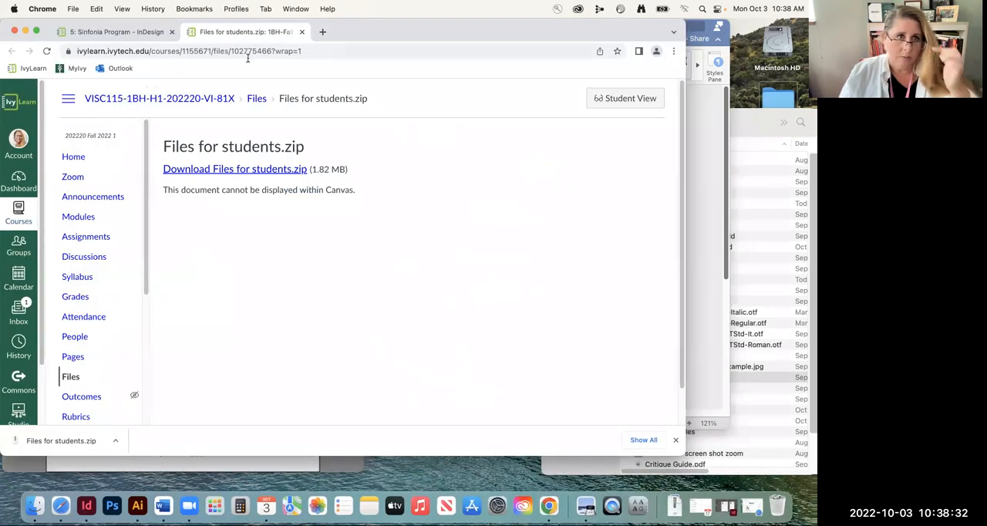
pyautogui.click(303, 33)
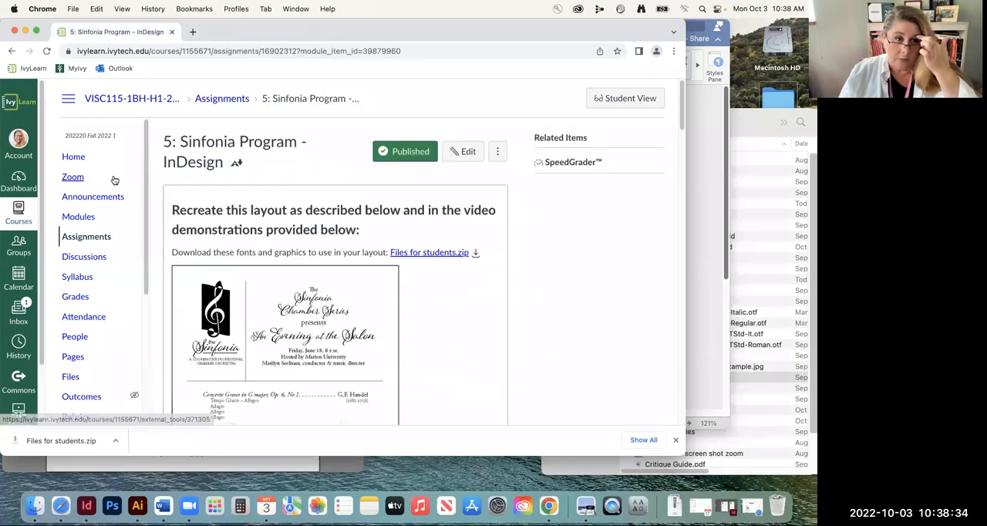
pyautogui.click(65, 219)
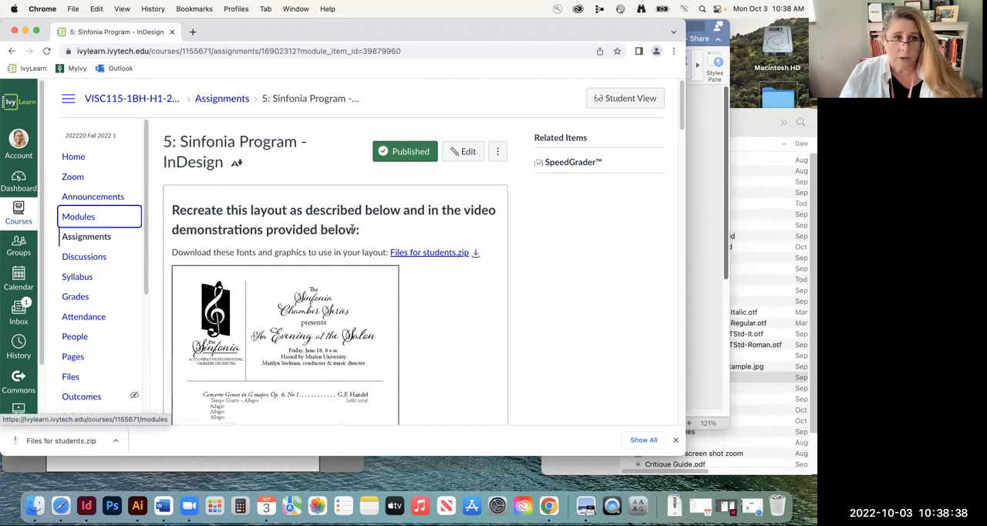
pyautogui.click(77, 221)
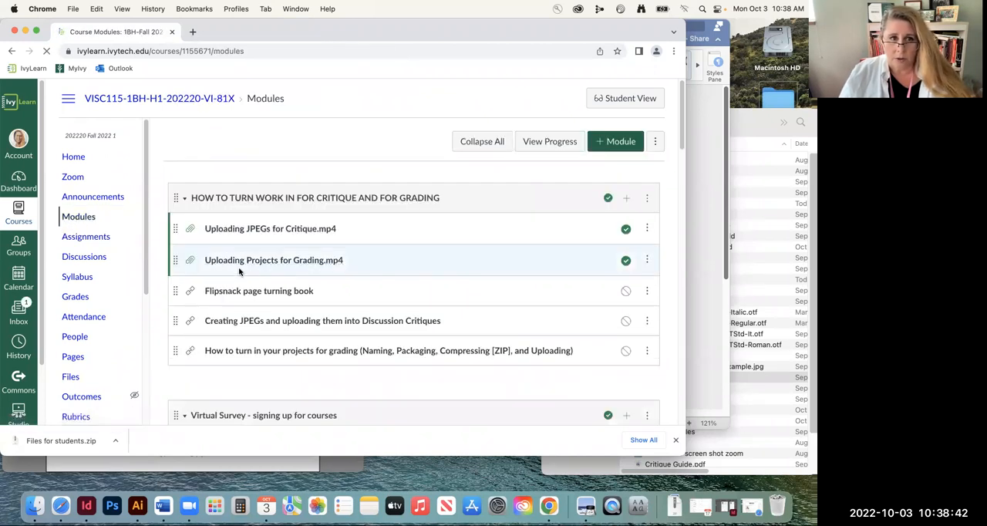
# Look through the contents of Module 05 and Module 04, collapsing Module 05 before expanding Module 04
pyautogui.scroll(-10, 245, 272)
pyautogui.scroll(-1, 244, 271)
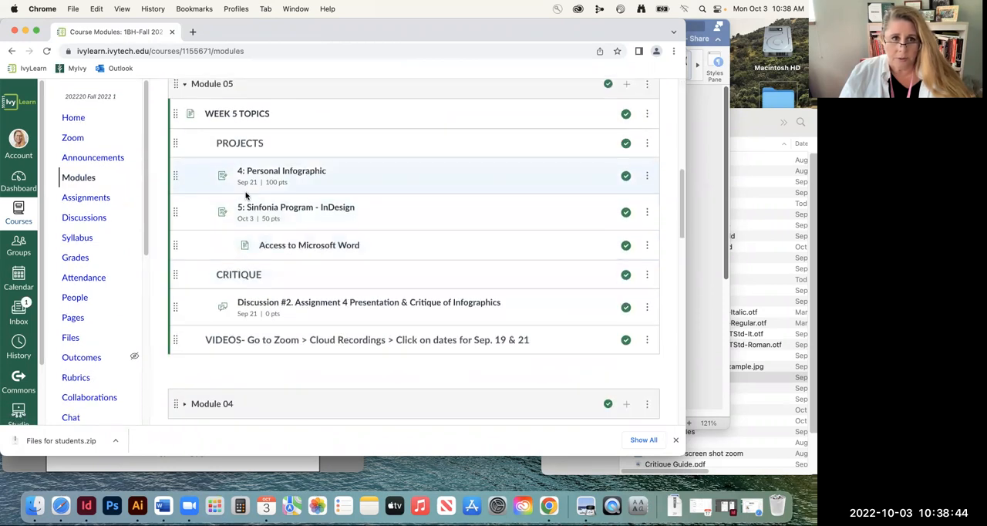
pyautogui.scroll(8, 241, 201)
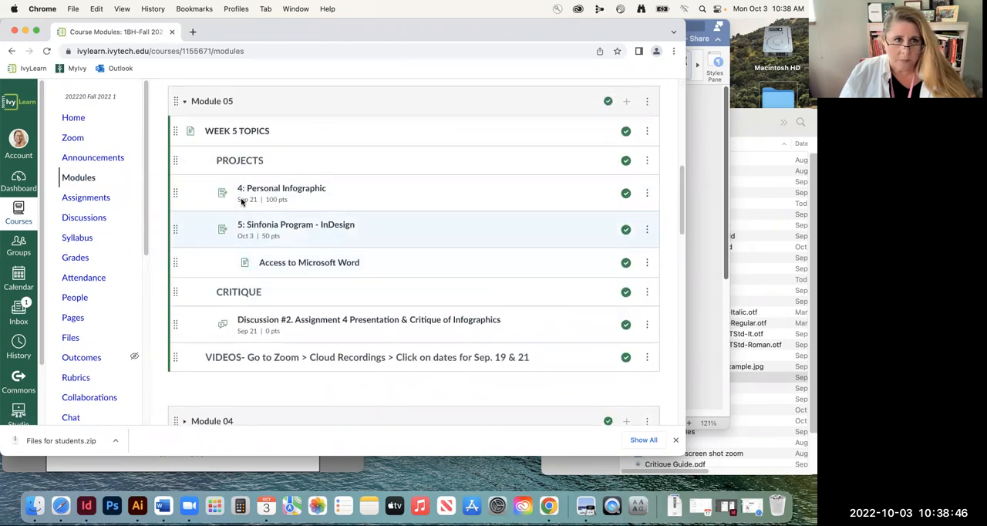
pyautogui.click(191, 203)
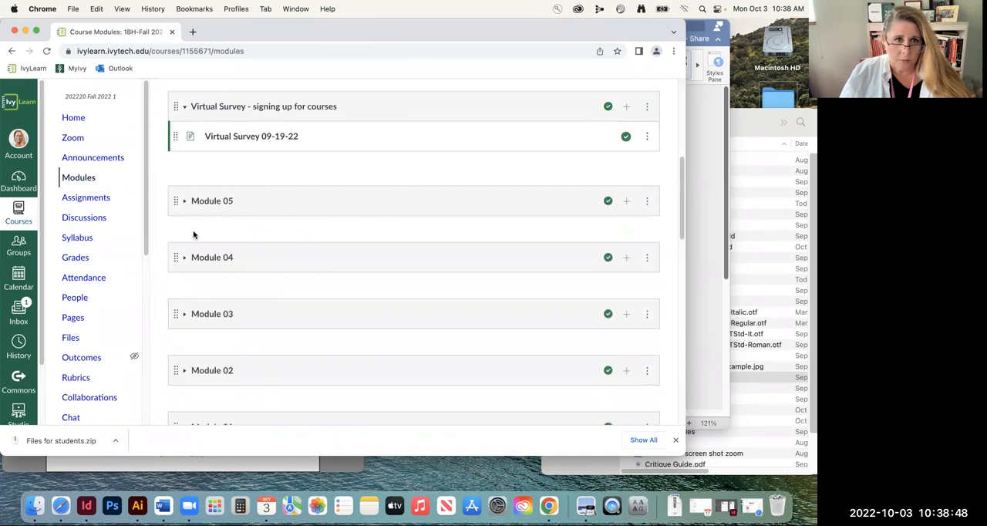
pyautogui.click(183, 260)
pyautogui.scroll(-6, 324, 275)
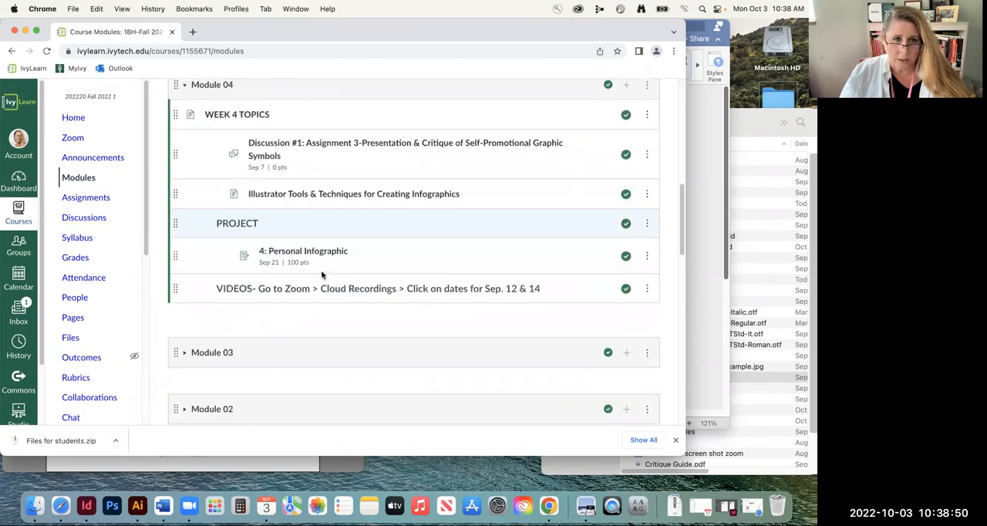
pyautogui.scroll(4, 282, 200)
pyautogui.scroll(3, 231, 254)
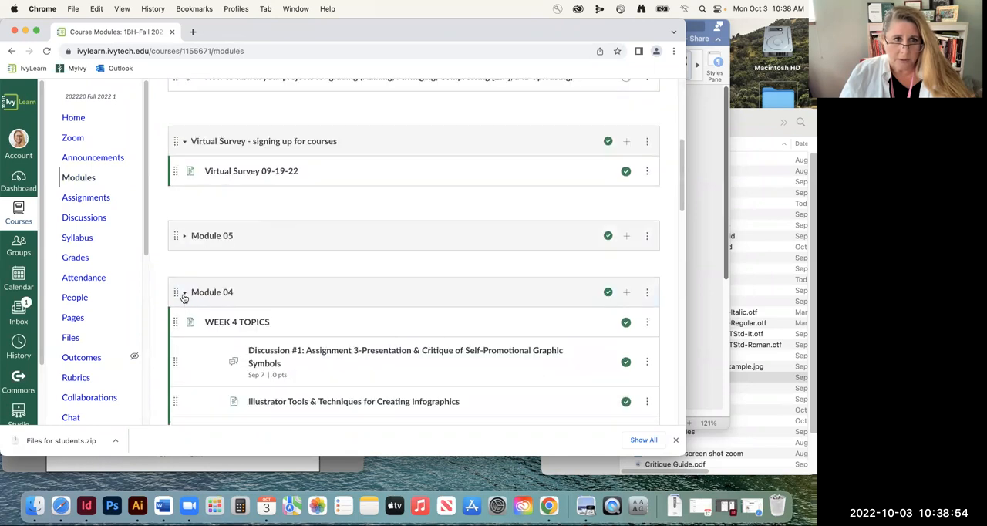
# Collapse Module 04, expand Module 05 and view its WEEK 5 TOPICS page
pyautogui.click(186, 300)
pyautogui.click(187, 245)
pyautogui.click(237, 266)
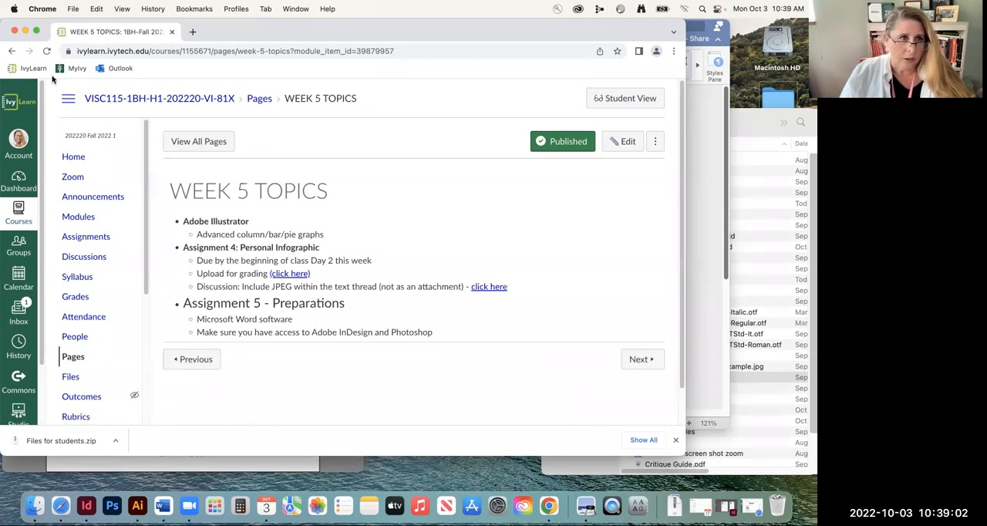
# Return to the Modules list, expand Module 04 and examine its WEEK 4 TOPICS page
pyautogui.click(12, 51)
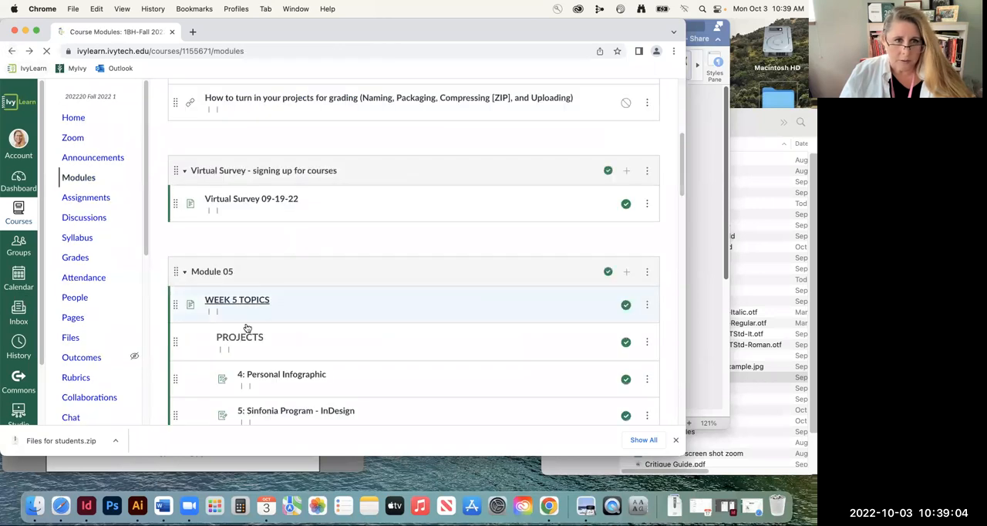
pyautogui.scroll(-5, 252, 309)
pyautogui.click(184, 267)
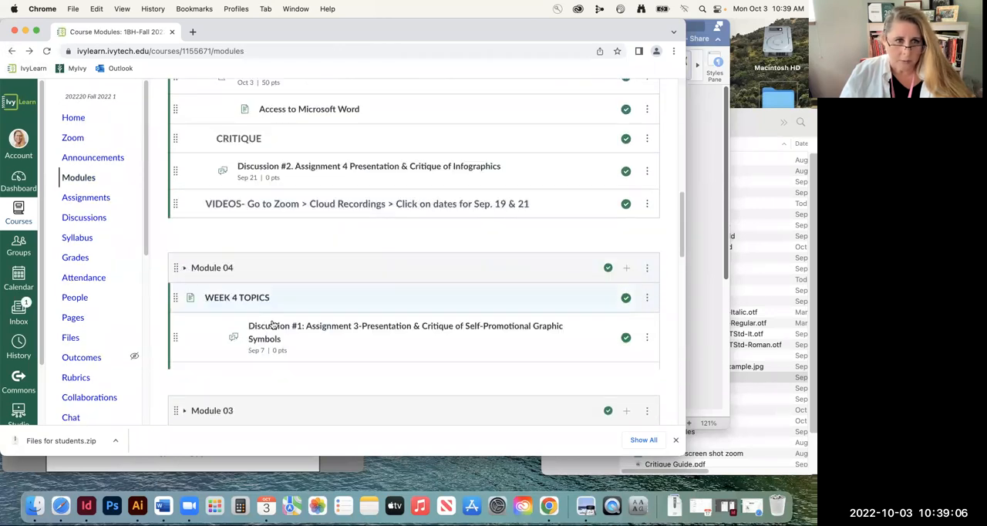
pyautogui.scroll(-3, 286, 324)
pyautogui.scroll(-1, 288, 311)
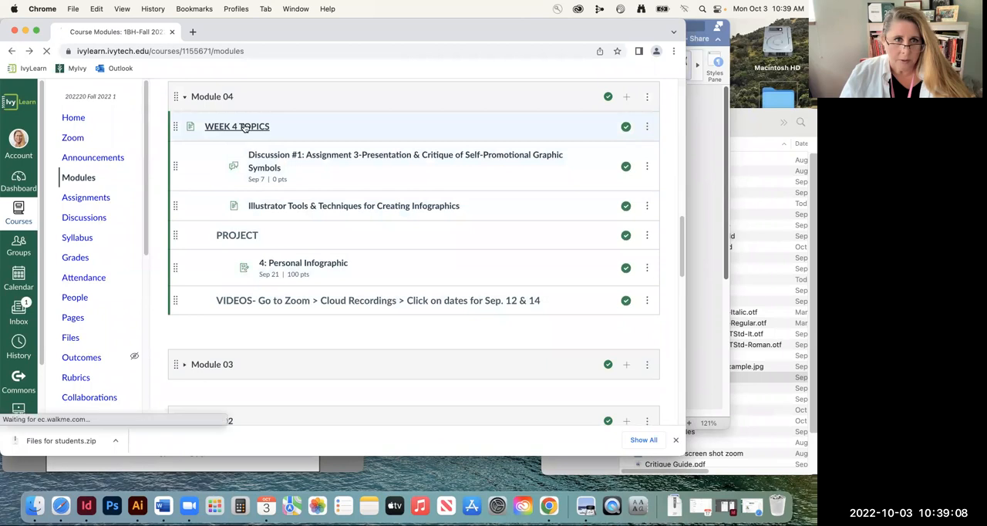
pyautogui.click(266, 128)
pyautogui.scroll(-2, 263, 221)
pyautogui.scroll(2, 262, 222)
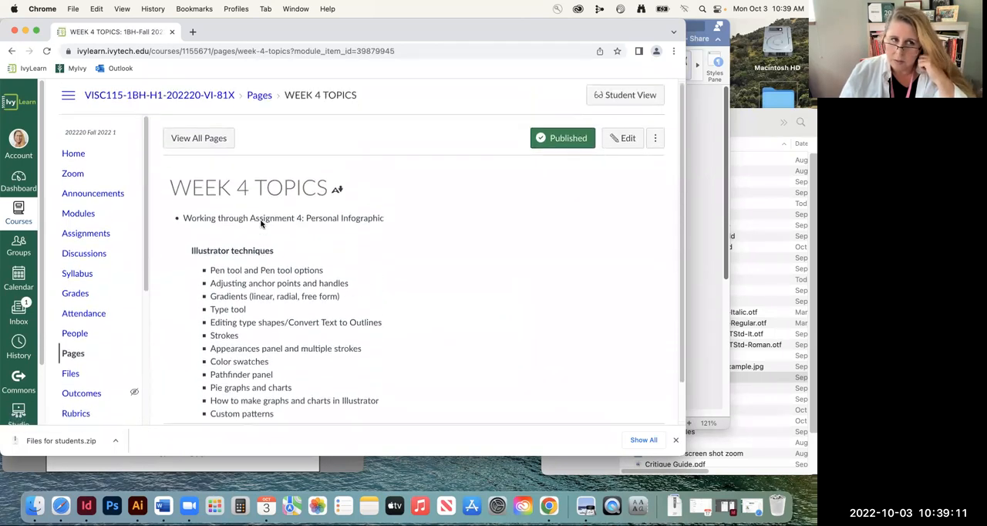
# Open the course Announcements and read the Access to Adobe & Microsoft Software is Included announcement
pyautogui.click(11, 51)
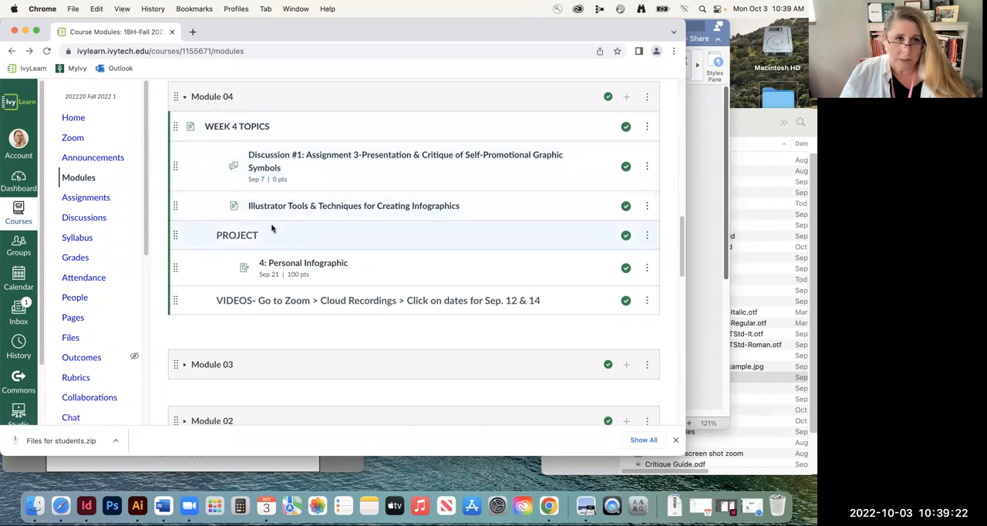
pyautogui.click(88, 158)
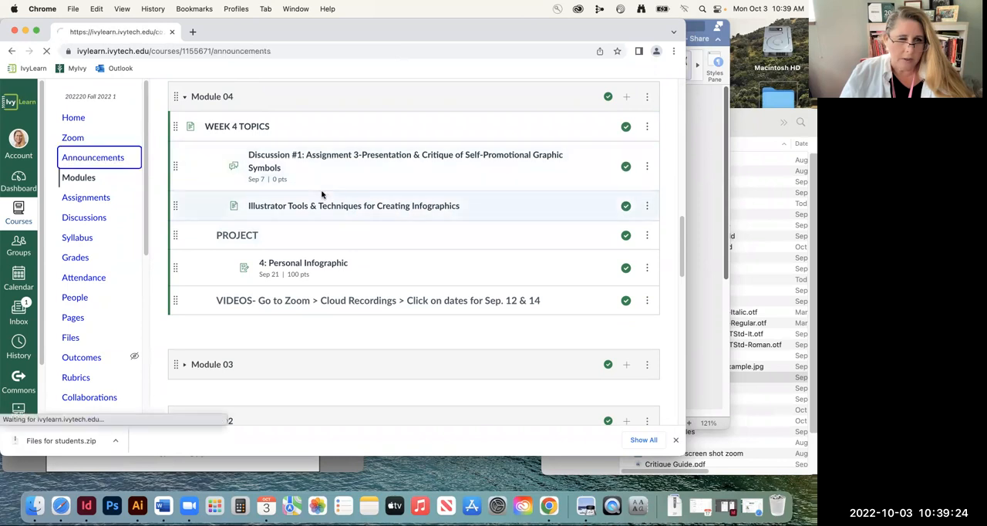
pyautogui.scroll(-4, 354, 291)
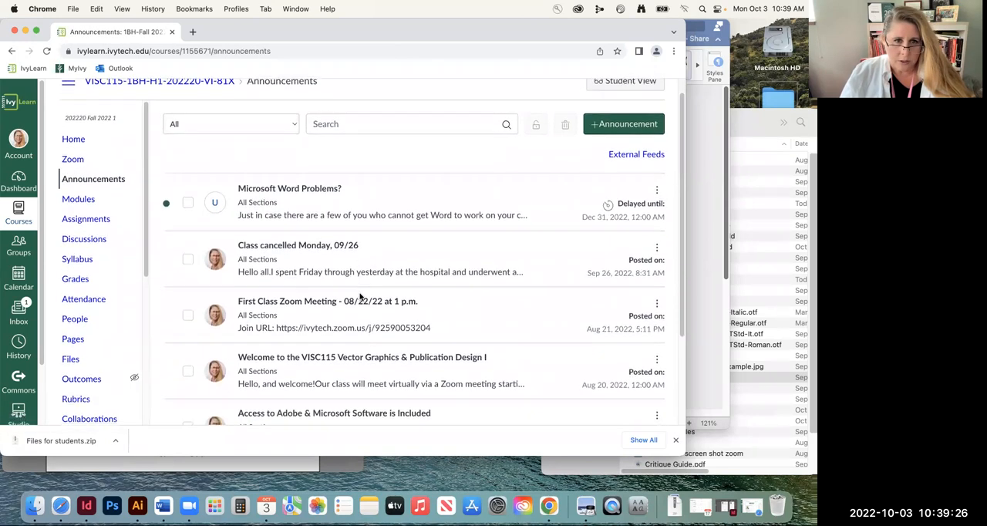
pyautogui.scroll(-3, 357, 293)
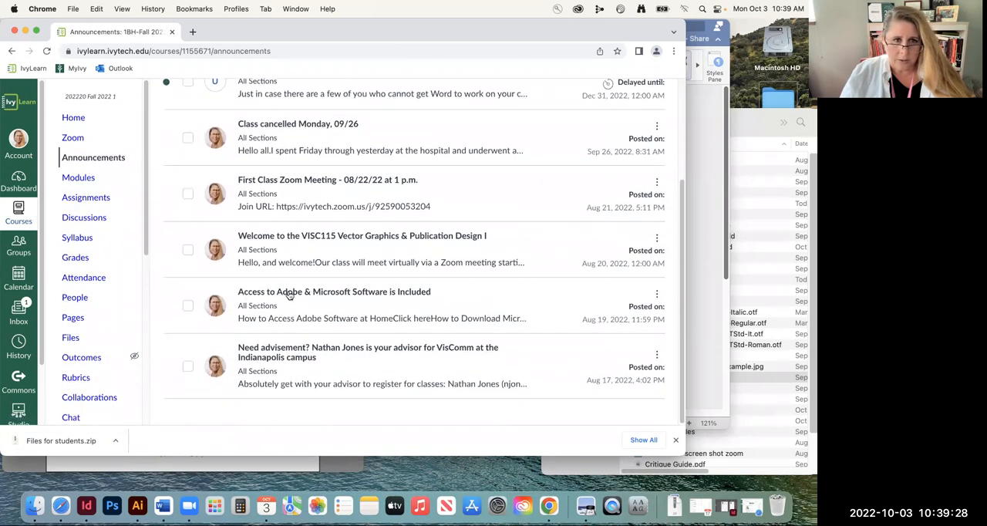
pyautogui.click(414, 294)
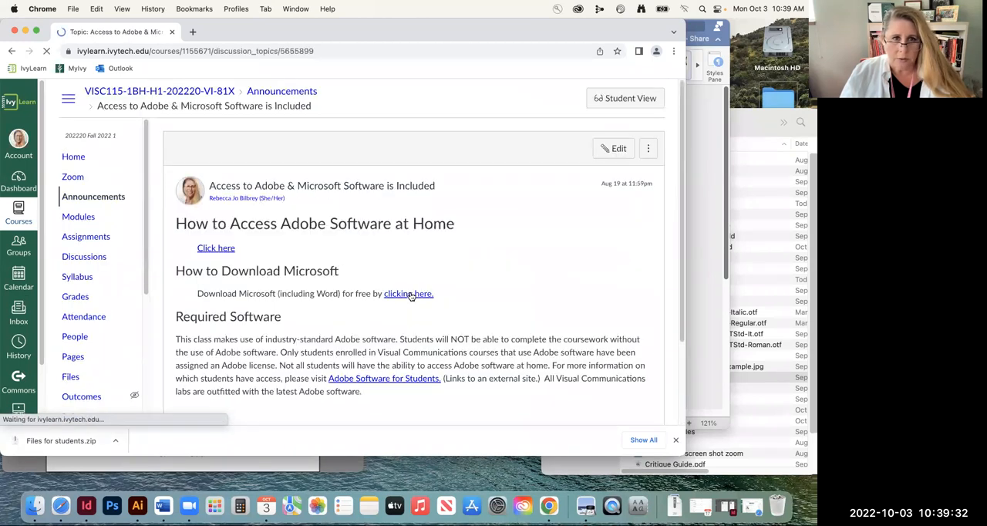
pyautogui.scroll(-5, 369, 290)
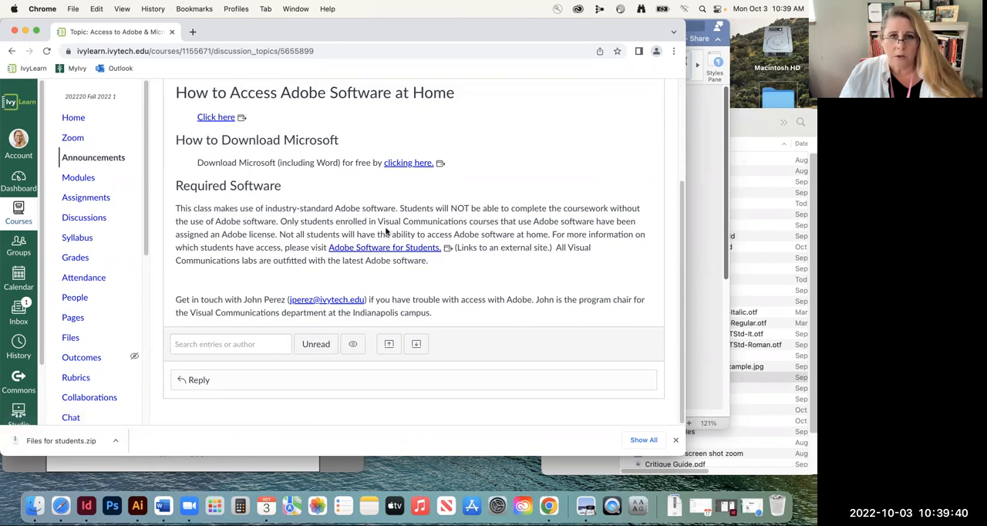
pyautogui.scroll(2, 386, 230)
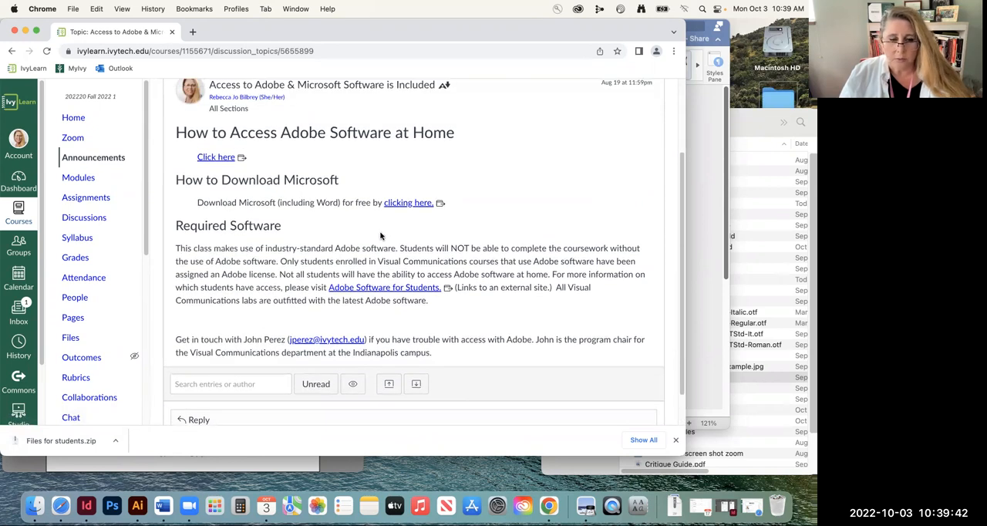
# Switch to The Sinfonia document in Word, move its window lower, and check the assignment files in Finder before returning to it
pyautogui.click(162, 505)
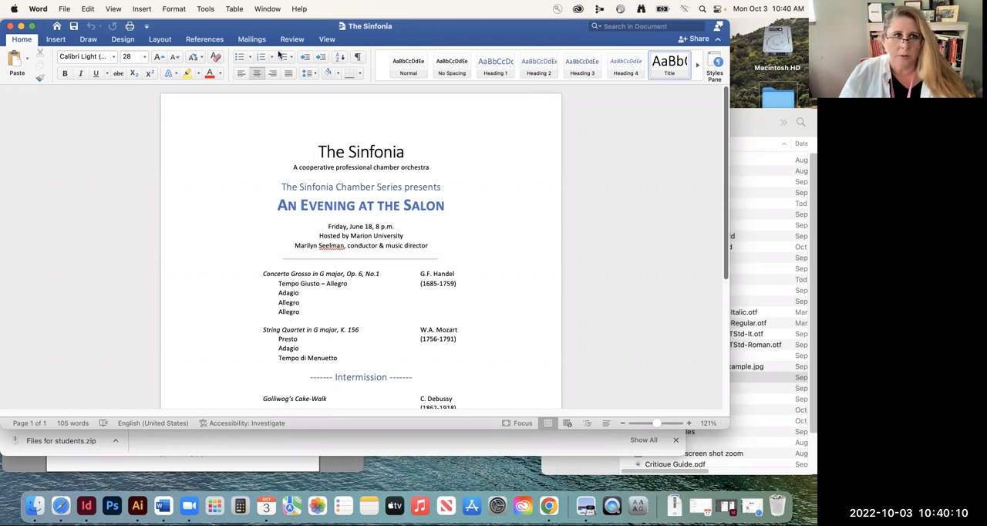
pyautogui.moveTo(295, 32); pyautogui.dragTo(296, 94)
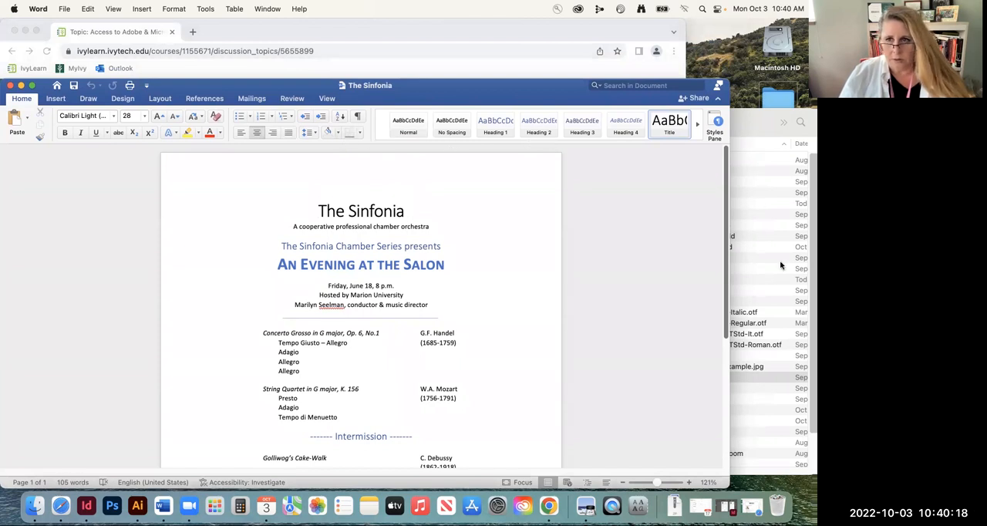
pyautogui.click(774, 377)
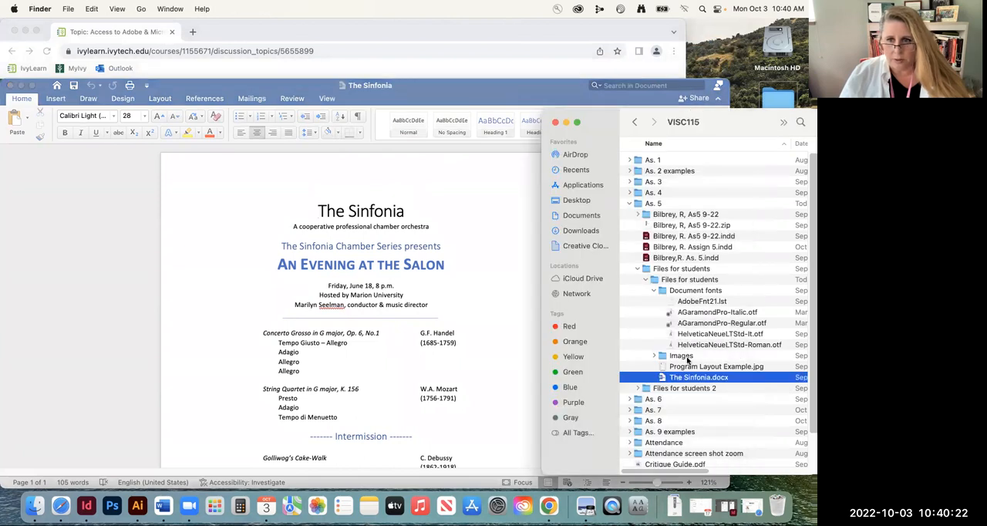
pyautogui.click(488, 93)
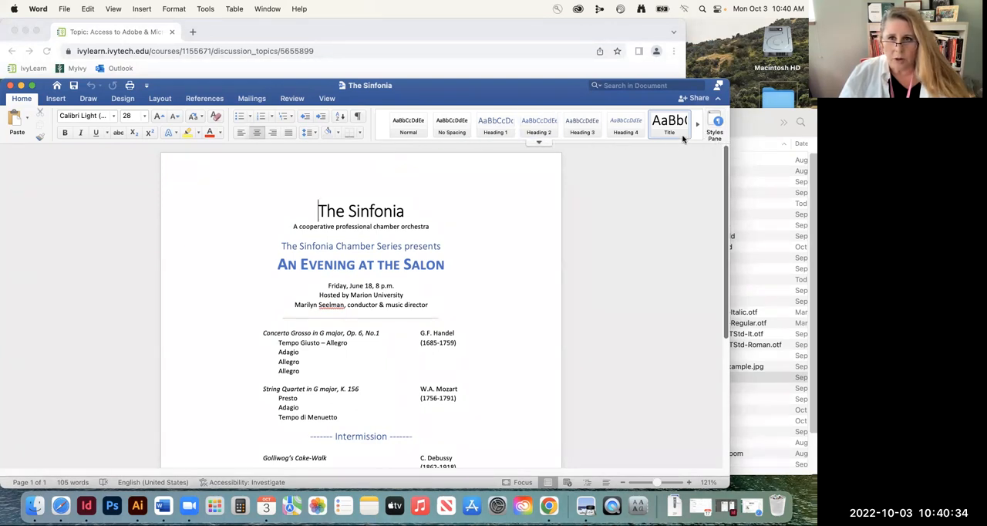
# Browse the available text styles and display the full Styles pane beside the document
pyautogui.click(546, 144)
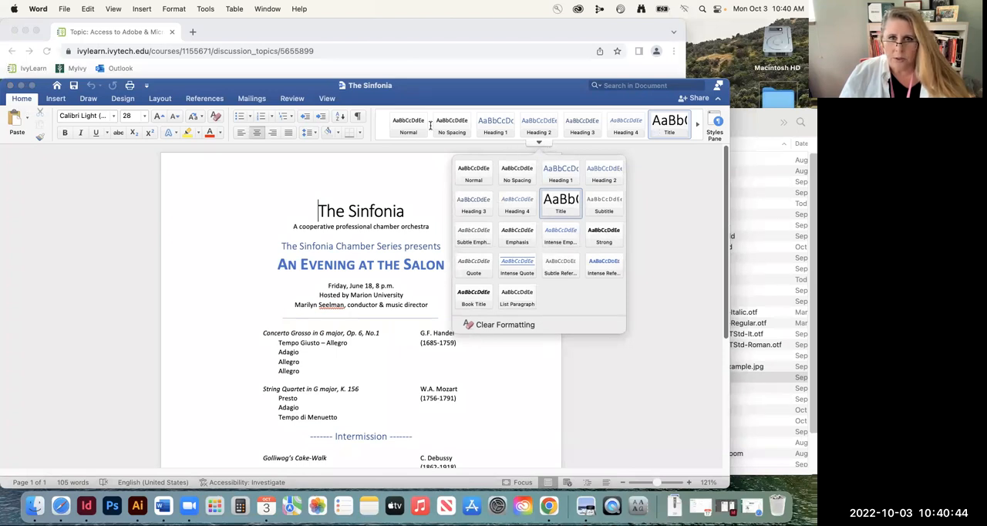
pyautogui.click(696, 128)
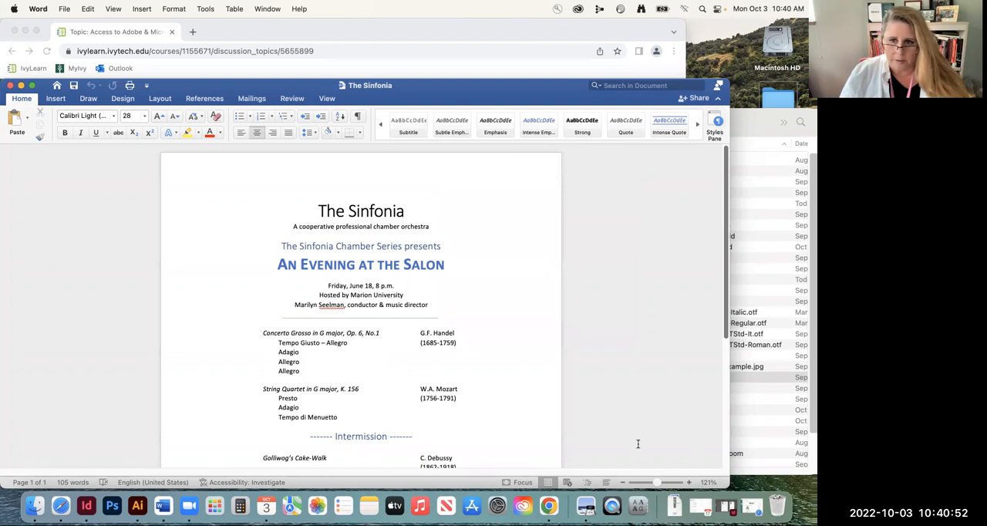
pyautogui.click(714, 126)
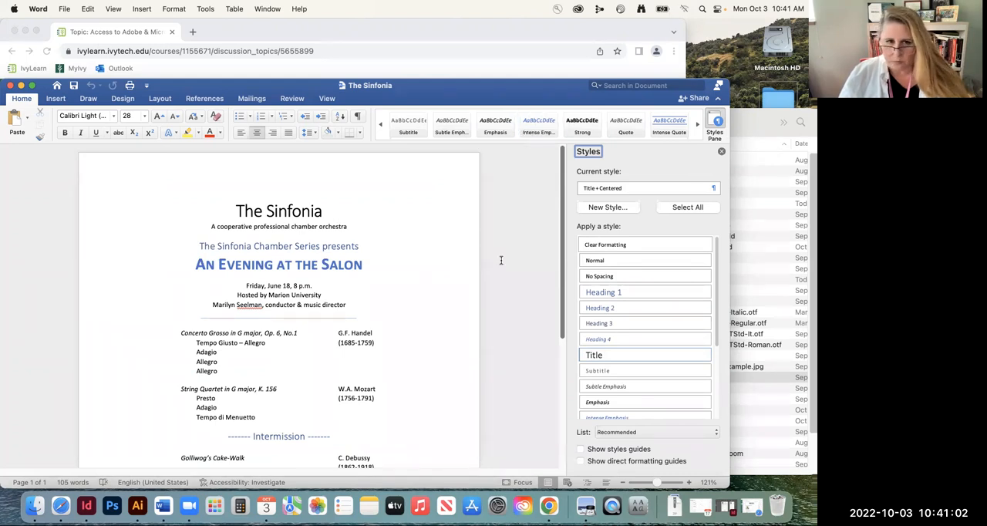
# Show the nonprinting formatting marks, enlarge the document to 186%, and select the paragraph mark after the title The Sinfonia
pyautogui.click(260, 199)
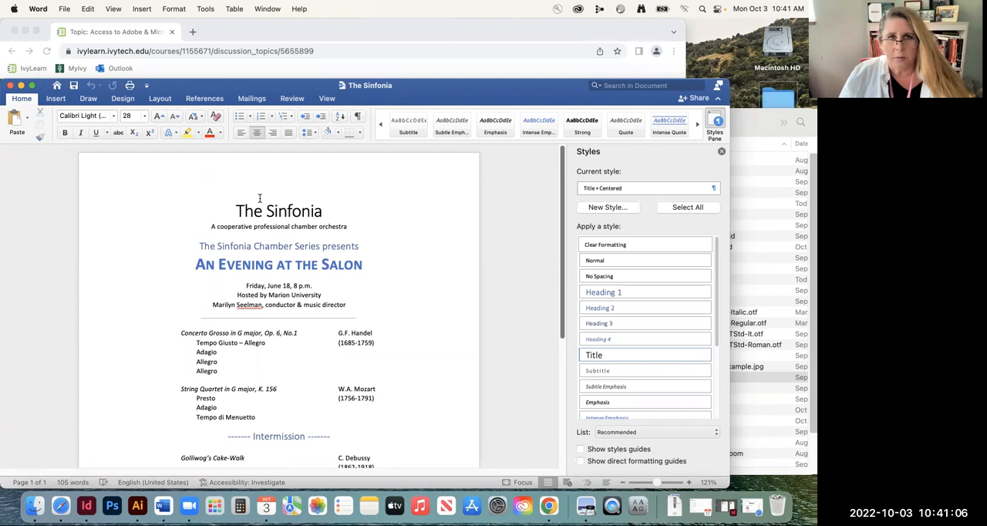
pyautogui.scroll(-10, 289, 351)
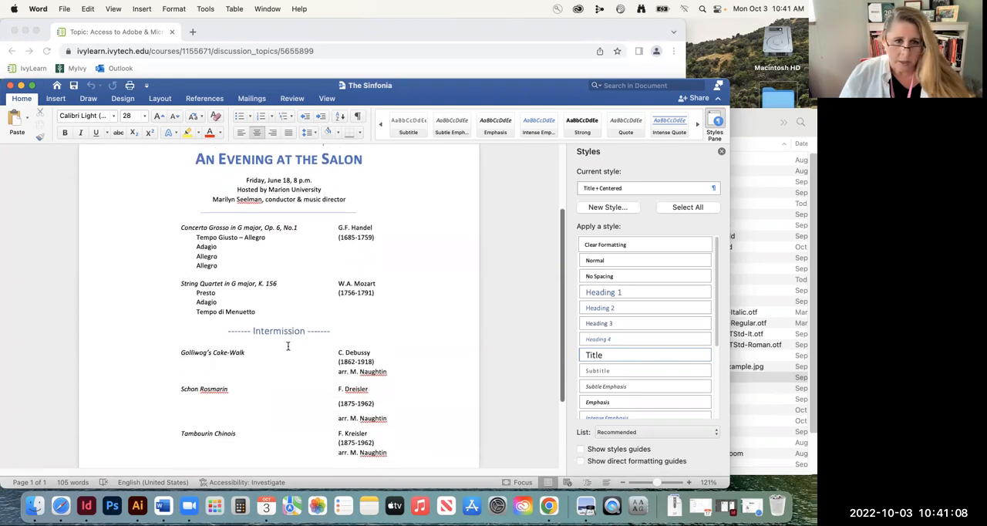
pyautogui.scroll(6, 286, 344)
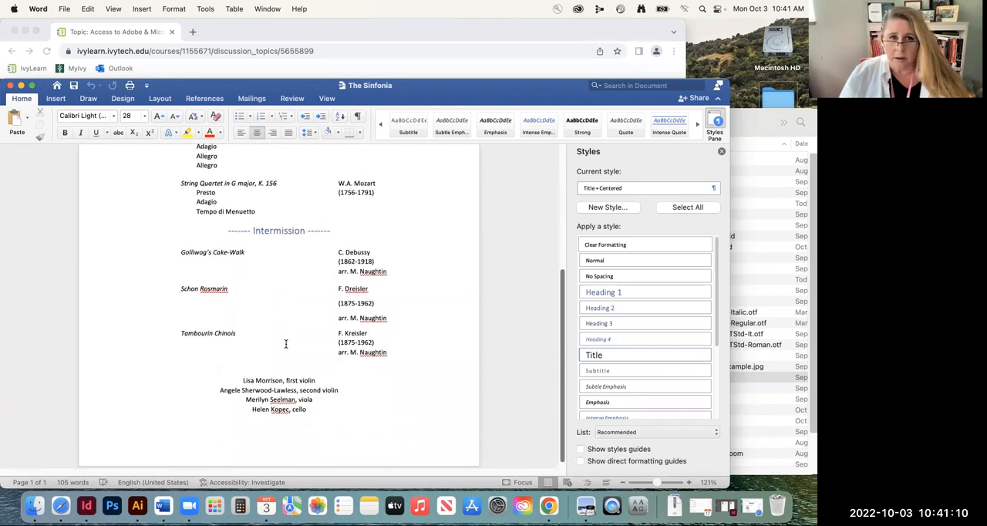
pyautogui.scroll(4, 293, 340)
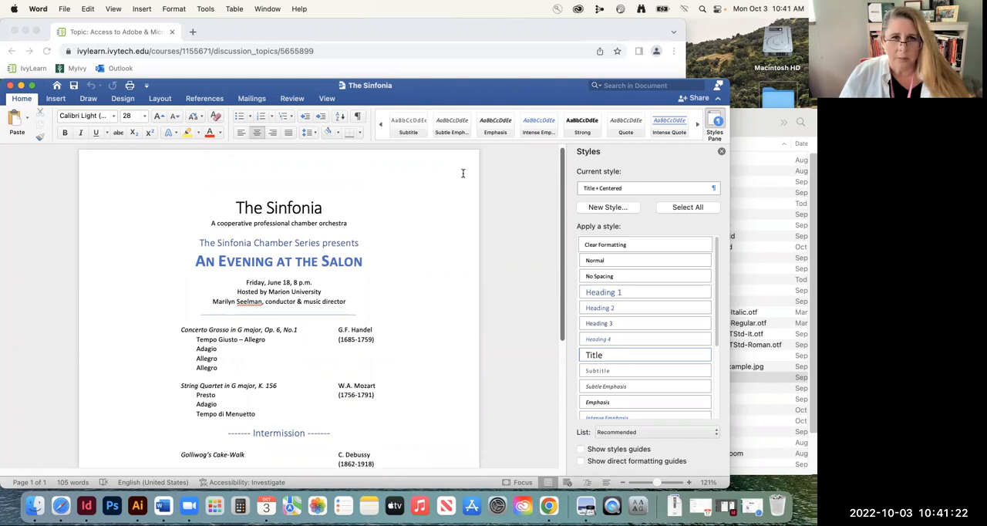
pyautogui.click(357, 117)
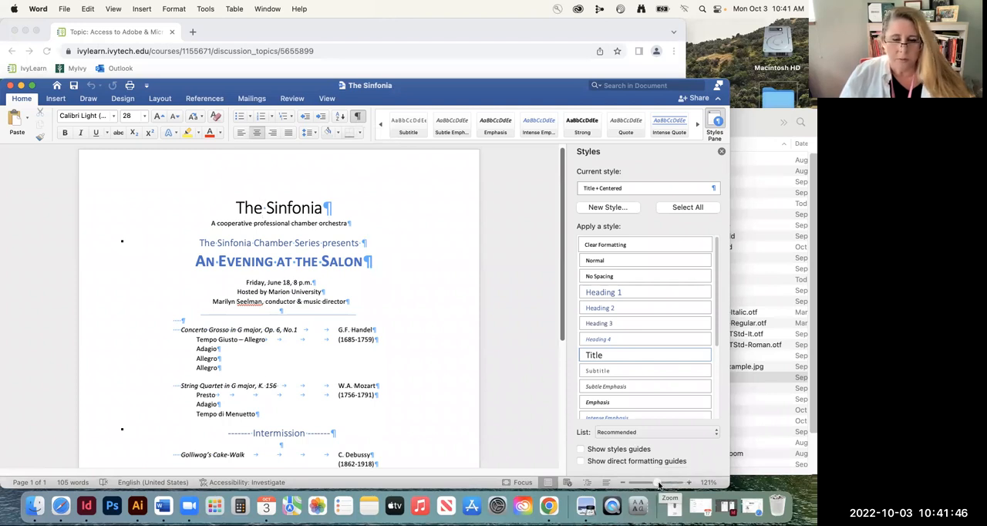
pyautogui.moveTo(659, 483); pyautogui.dragTo(662, 483)
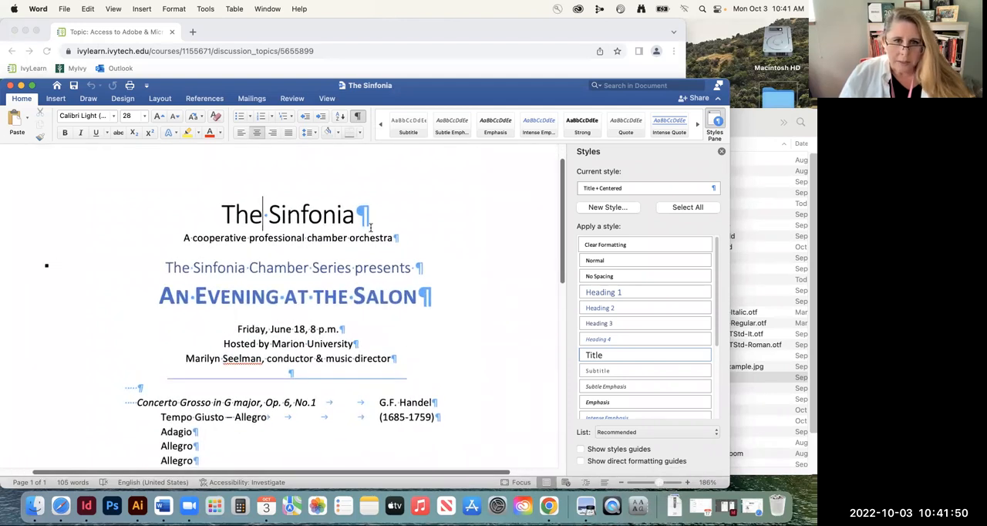
pyautogui.moveTo(353, 218); pyautogui.dragTo(358, 228)
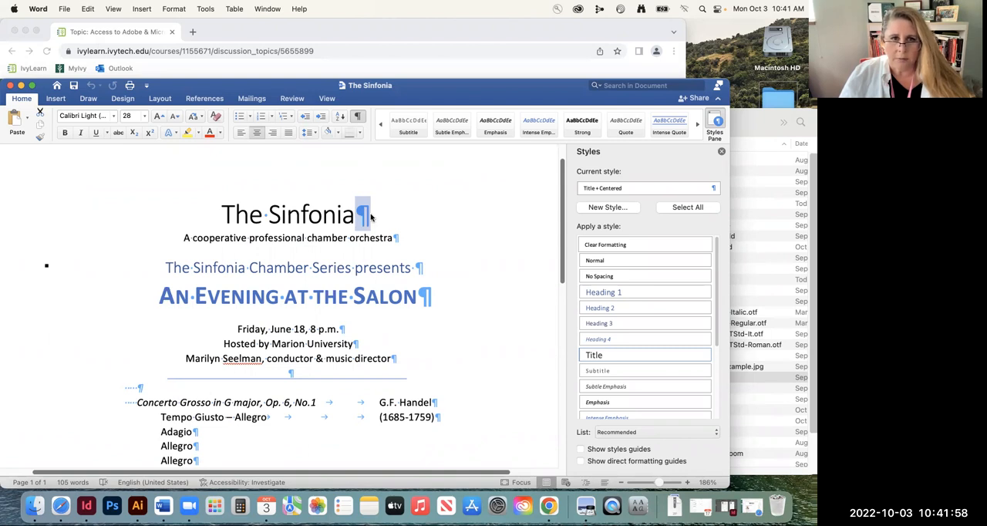
# Delete the extra space at the end of the line "The Sinfonia Chamber Series presents"
pyautogui.scroll(-1, 370, 290)
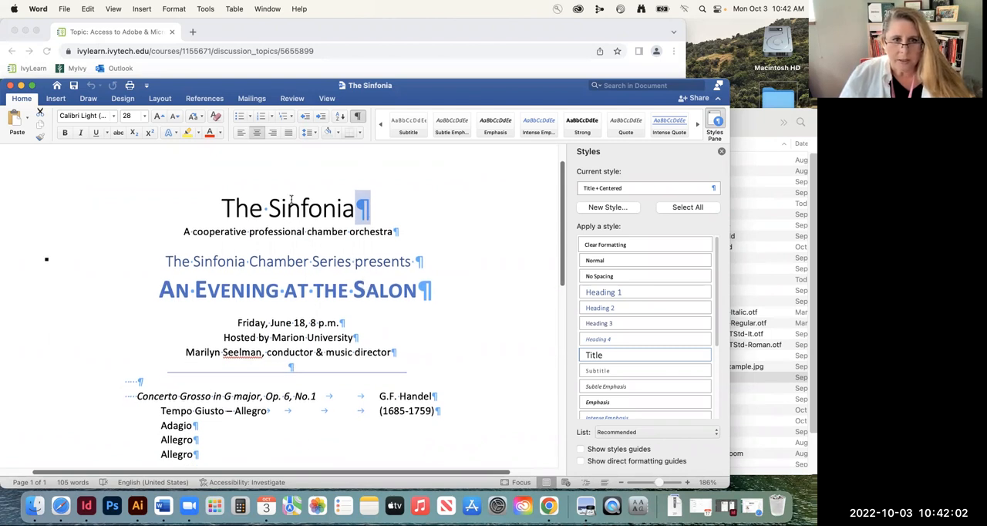
pyautogui.scroll(-1, 341, 246)
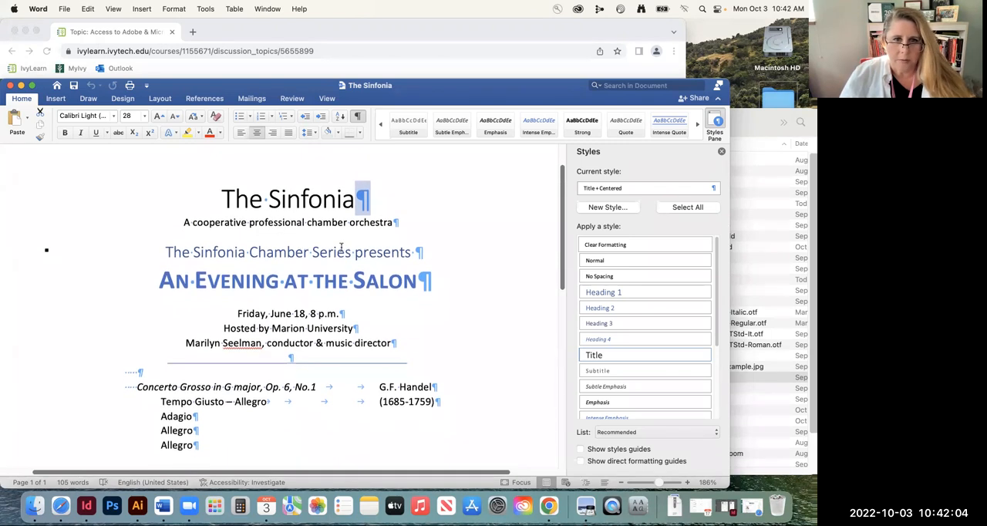
pyautogui.click(416, 259)
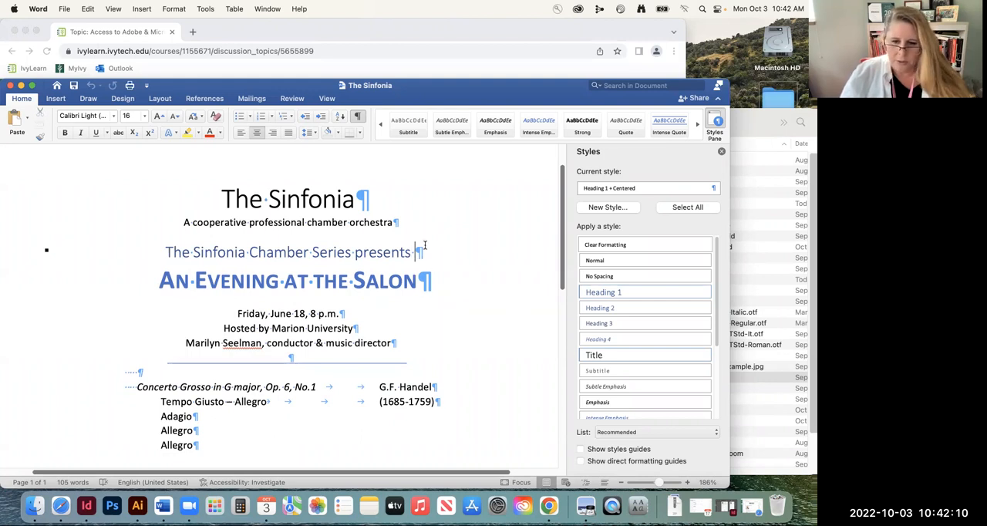
pyautogui.press('BackSpace')
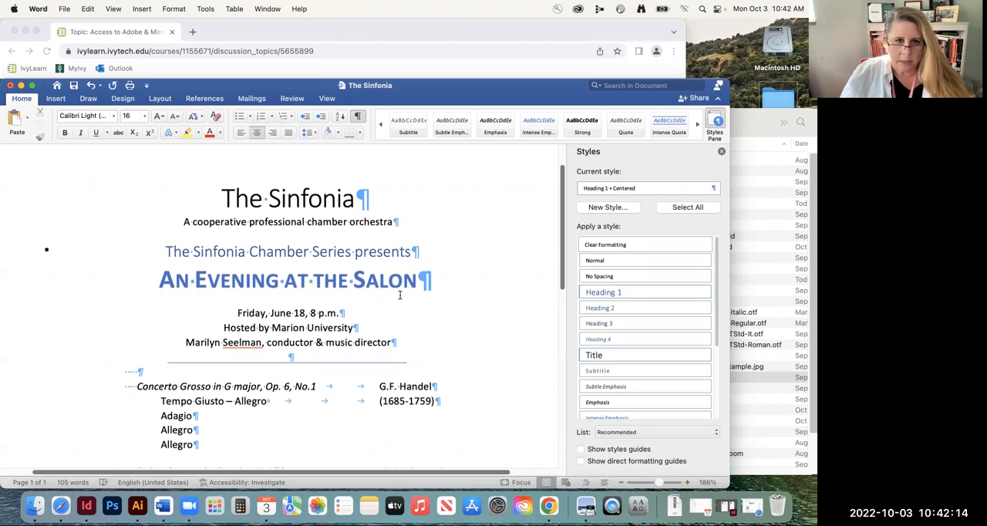
# Delete the horizontal divider line and the empty paragraphs between the conductor line and the Concerto Grosso entry
pyautogui.scroll(-3, 398, 291)
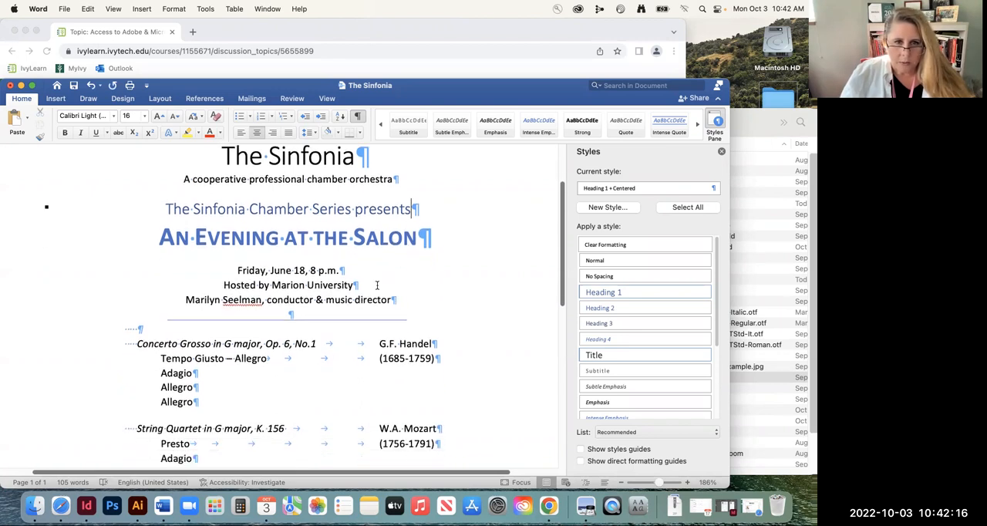
pyautogui.scroll(-5, 322, 314)
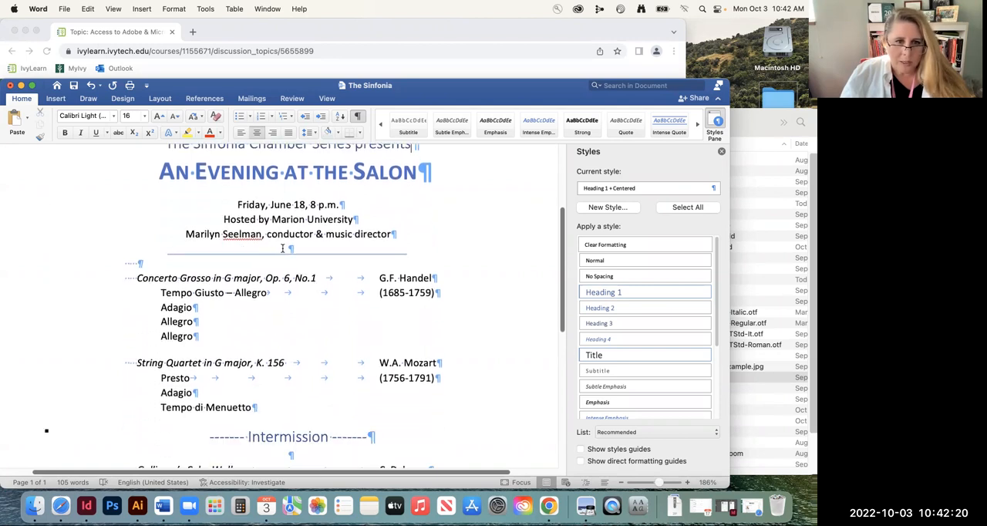
pyautogui.click(302, 253)
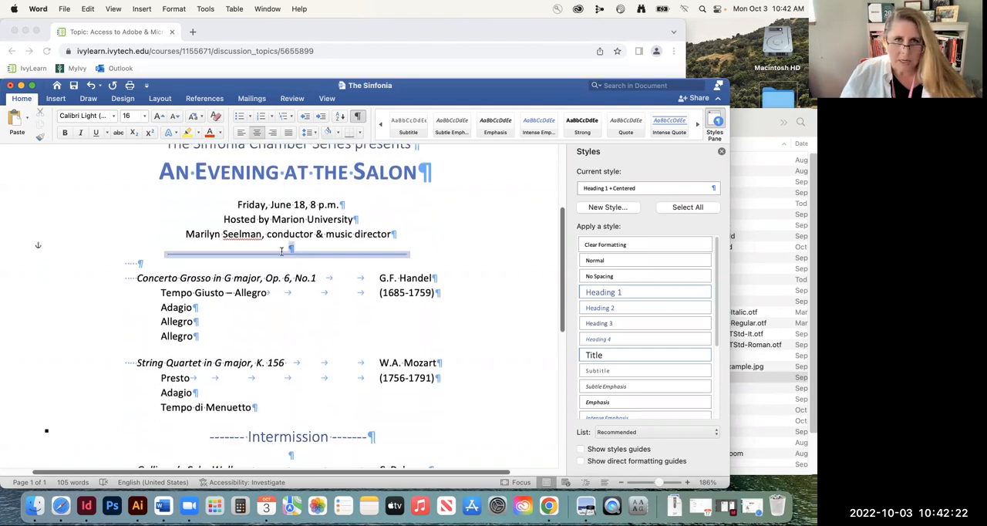
pyautogui.doubleClick(200, 259)
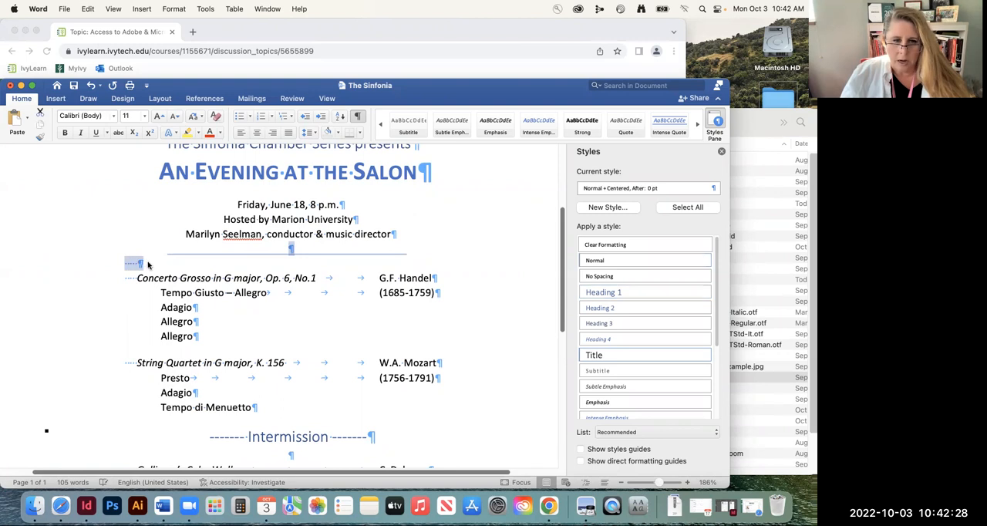
pyautogui.press('BackSpace')
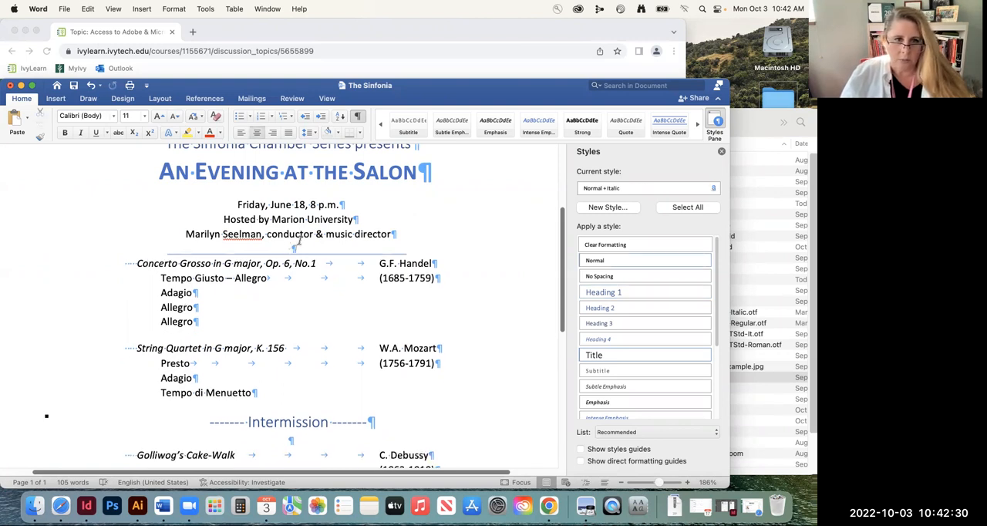
pyautogui.click(291, 248)
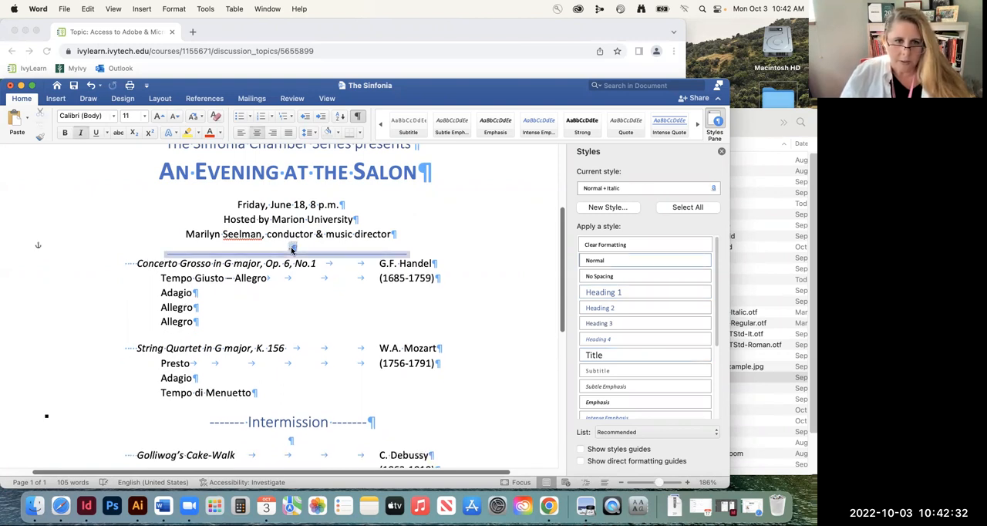
pyautogui.press('BackSpace')
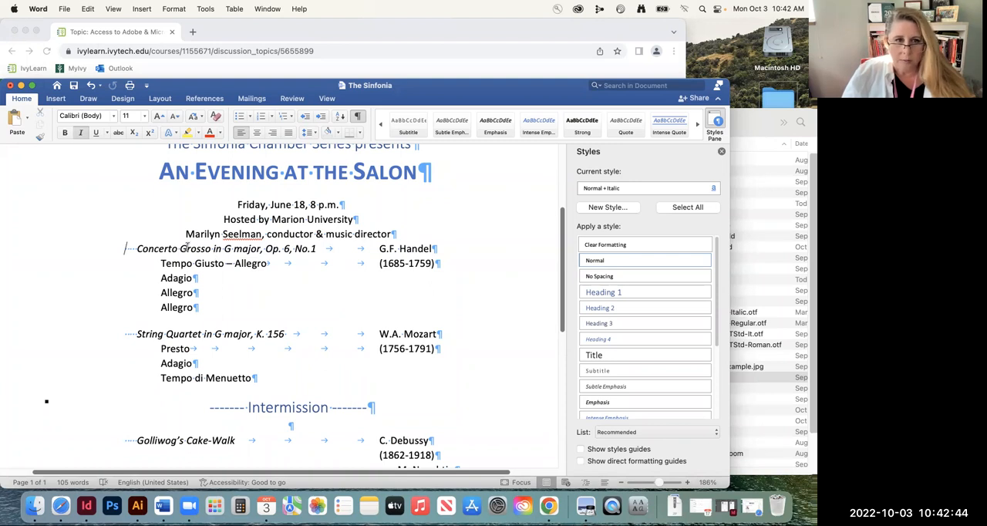
# Remove the leading spaces before "Concerto Grosso in G major, Op. 6, No.1" and check the tabs in that entry's first two lines
pyautogui.moveTo(136, 249); pyautogui.dragTo(123, 249)
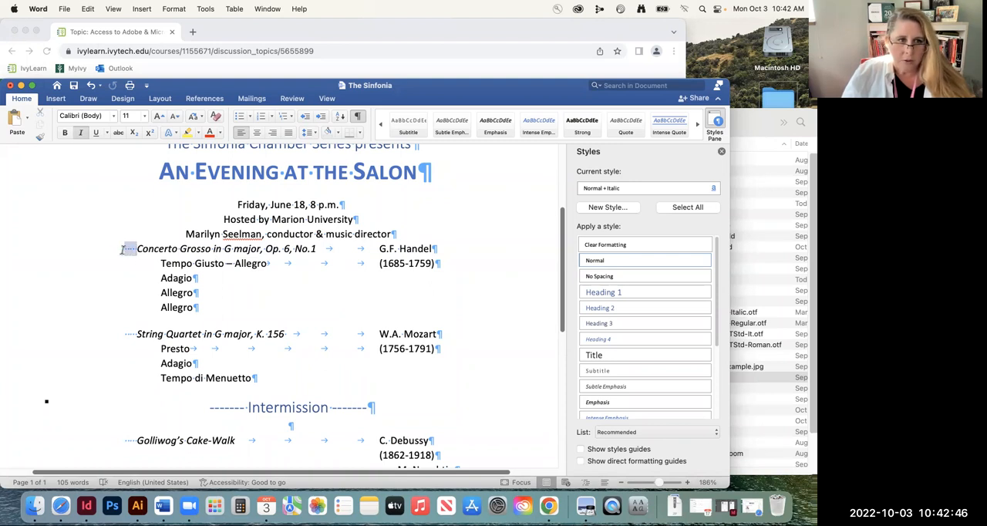
pyautogui.press('BackSpace')
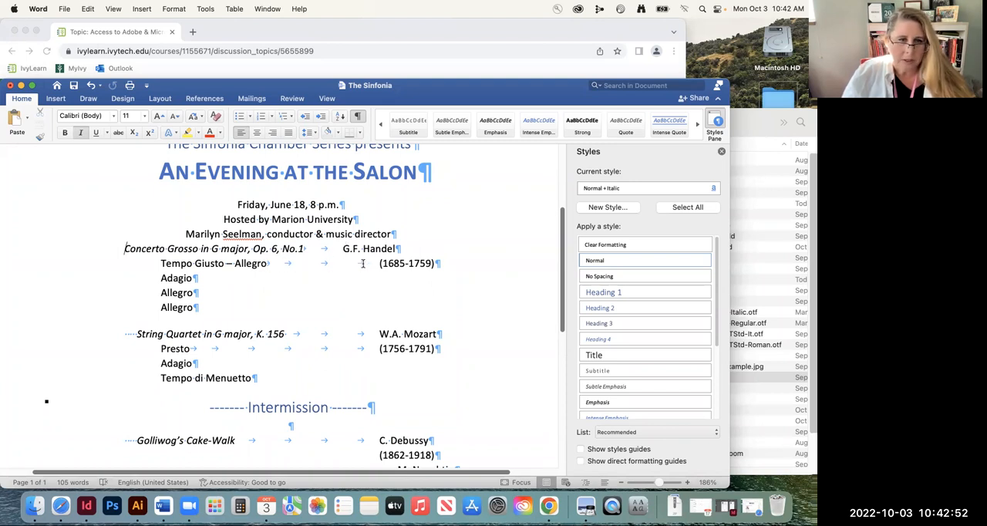
pyautogui.click(306, 263)
pyautogui.click(343, 248)
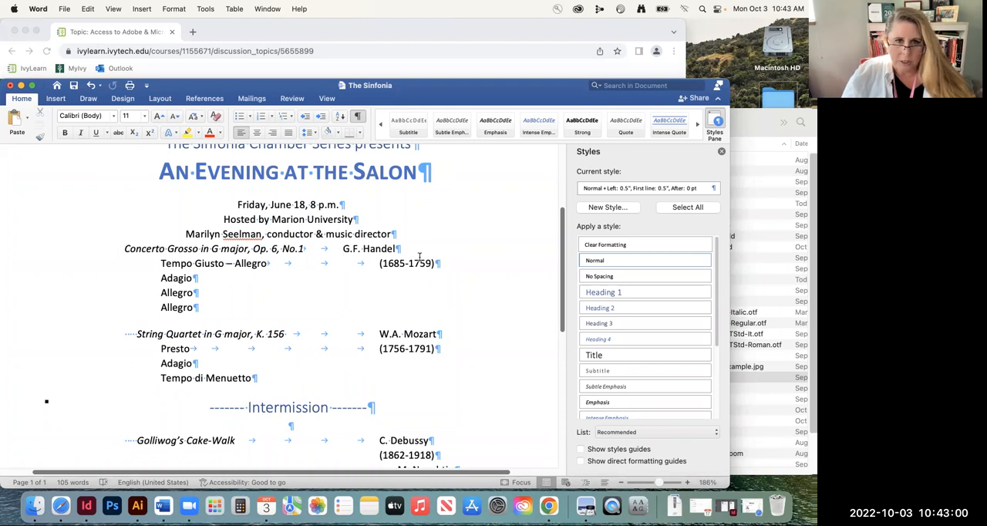
# Delete the extra tabs before G.F. Handel and before (1685-1759), keeping one tab in each line of the Concerto Grosso entry
pyautogui.press('BackSpace')
pyautogui.press('BackSpace')
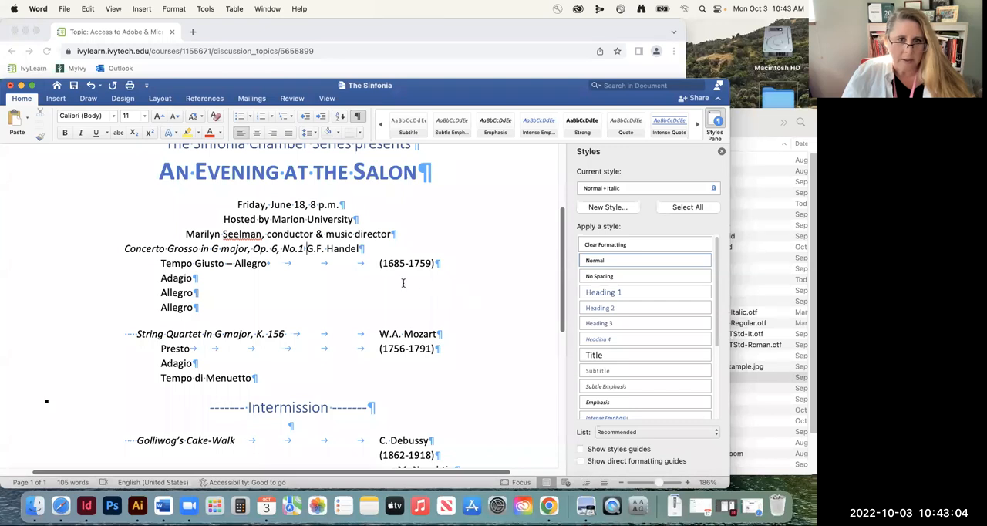
pyautogui.click(380, 263)
pyautogui.press('BackSpace')
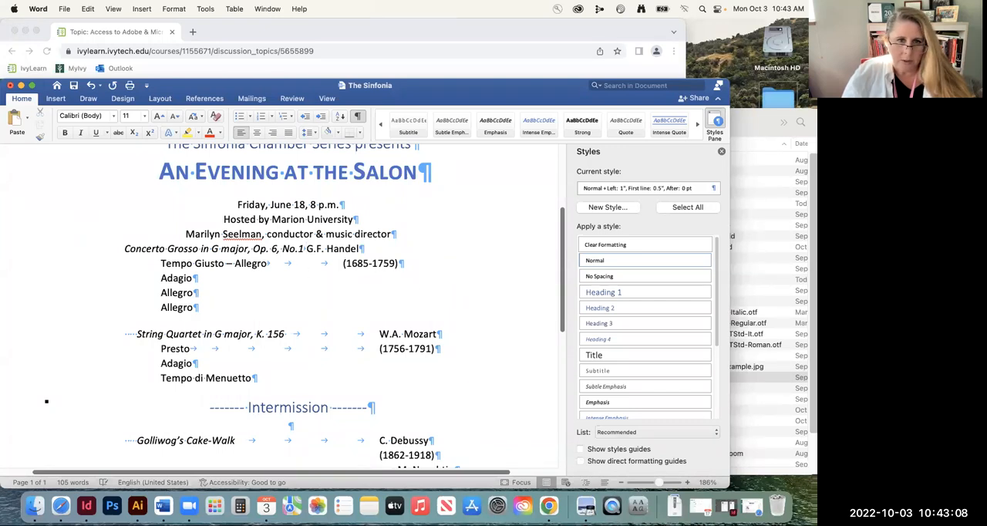
pyautogui.press('BackSpace')
pyautogui.press('BackSpace')
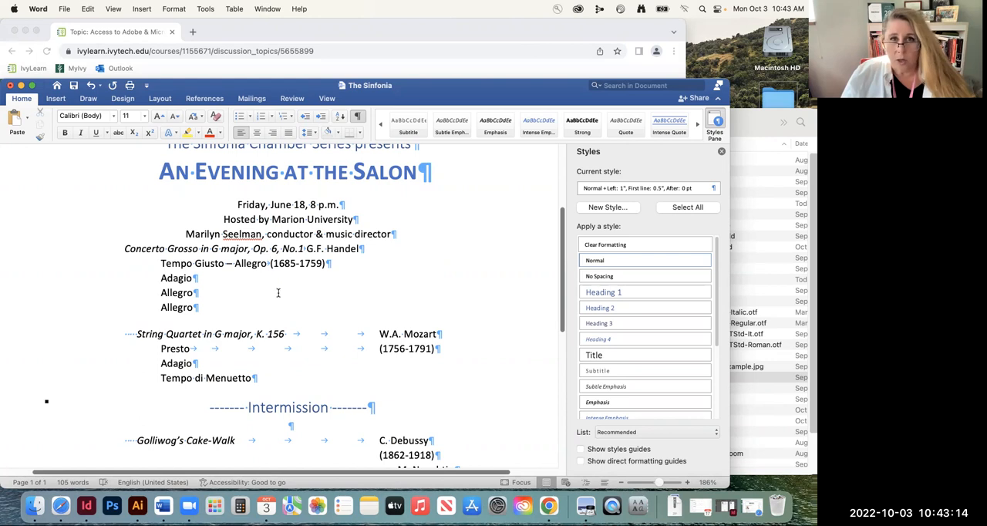
# Remove the spaces around "String Quartet in G major, K. 156" and the extra tabs before W.A. Mozart, keeping one tab
pyautogui.scroll(-2, 273, 292)
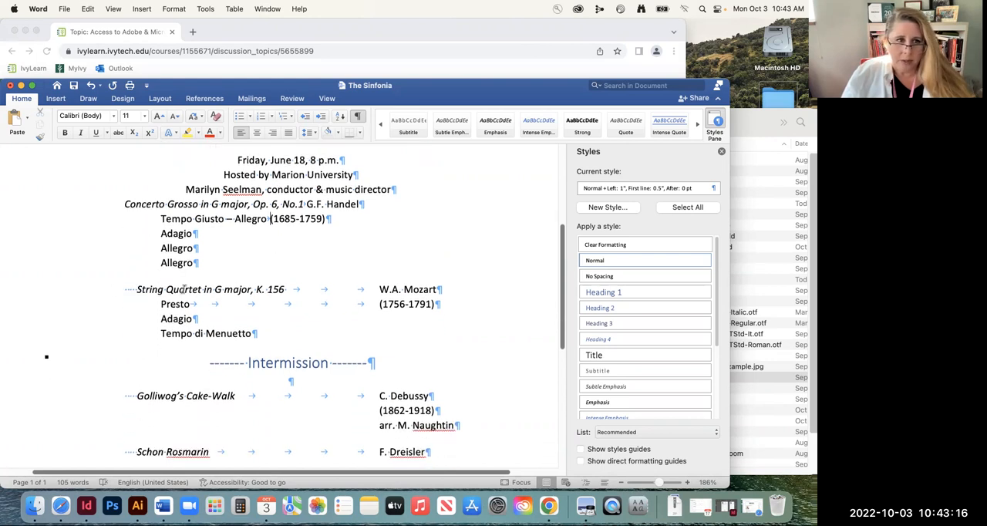
pyautogui.moveTo(132, 289); pyautogui.dragTo(118, 289)
pyautogui.press('BackSpace')
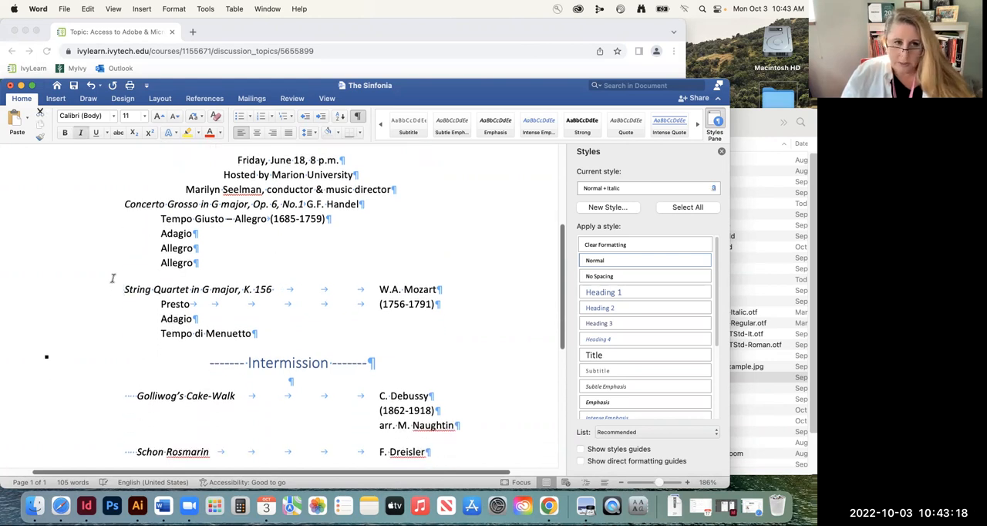
pyautogui.click(380, 290)
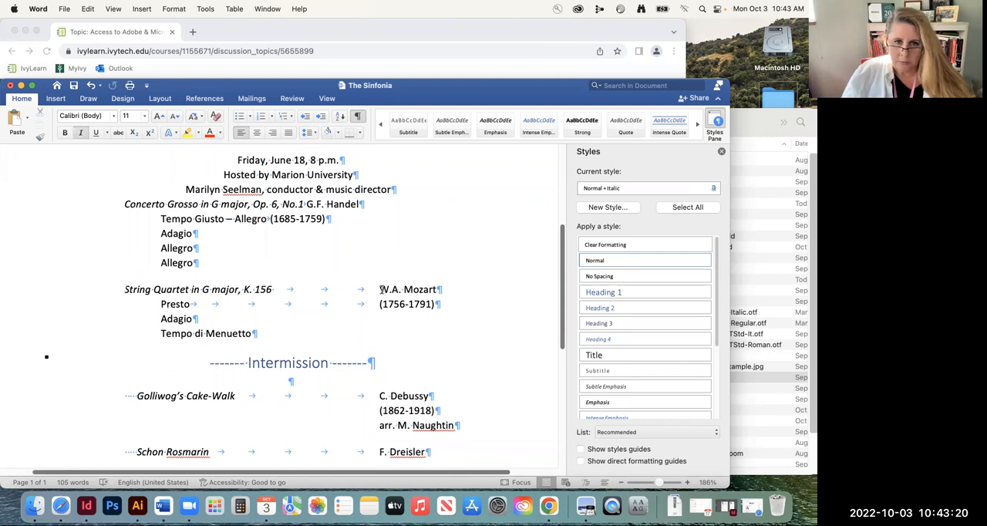
pyautogui.press('BackSpace')
pyautogui.press('BackSpace')
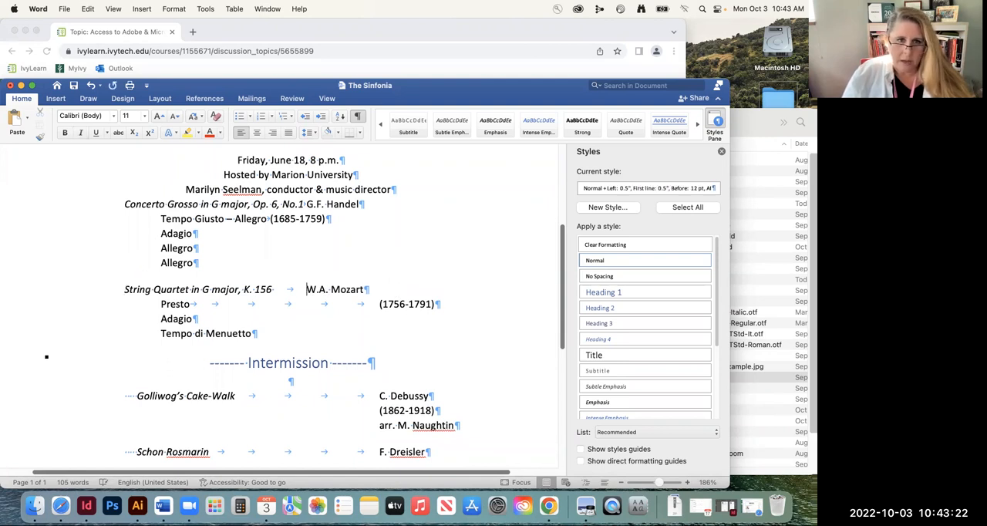
pyautogui.scroll(-2, 275, 289)
pyautogui.click(272, 253)
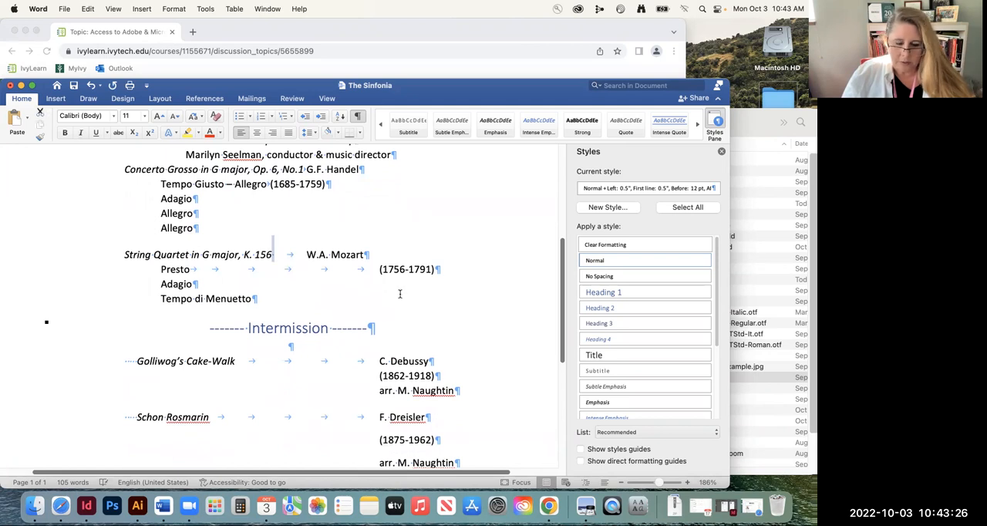
# Delete the extra tabs between Presto and (1756-1791), keeping a single tab
pyautogui.click(378, 270)
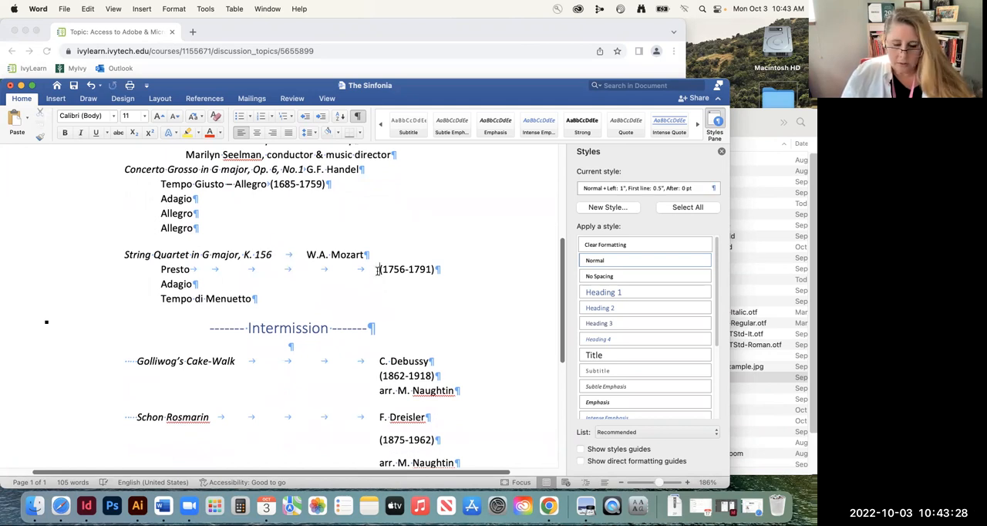
pyautogui.press('BackSpace')
pyautogui.press('BackSpace')
pyautogui.press('BackSpace')
pyautogui.press('BackSpace')
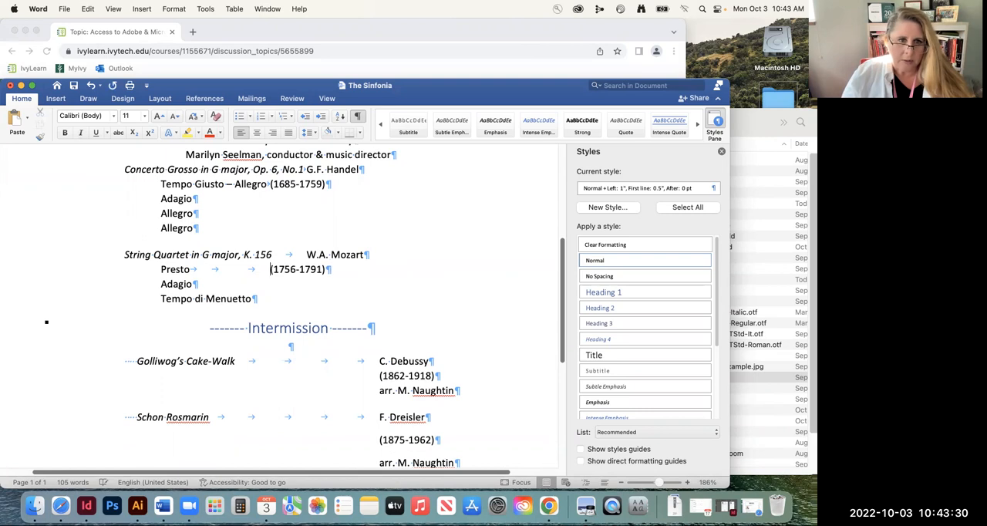
pyautogui.press('BackSpace')
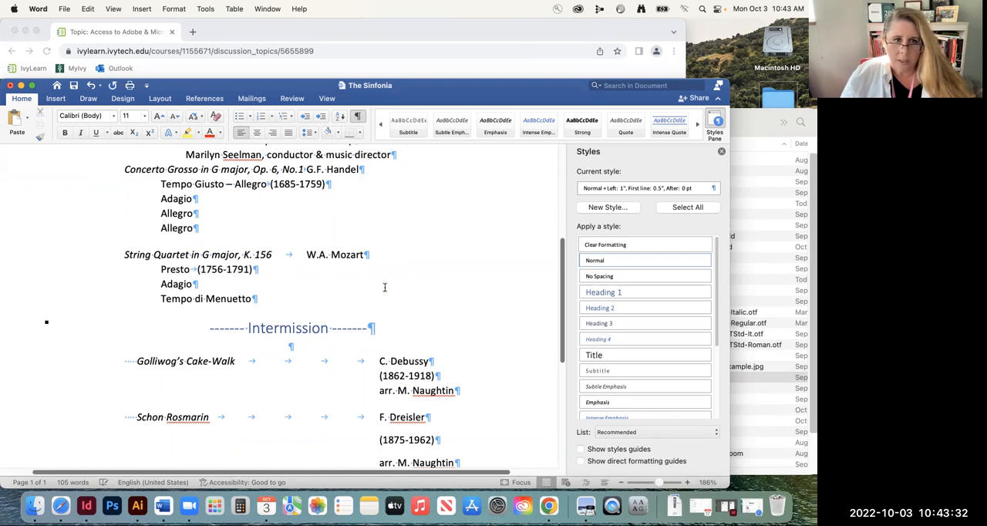
# Delete the dashes and adjoining spaces before and after the Intermission heading
pyautogui.scroll(-2, 301, 277)
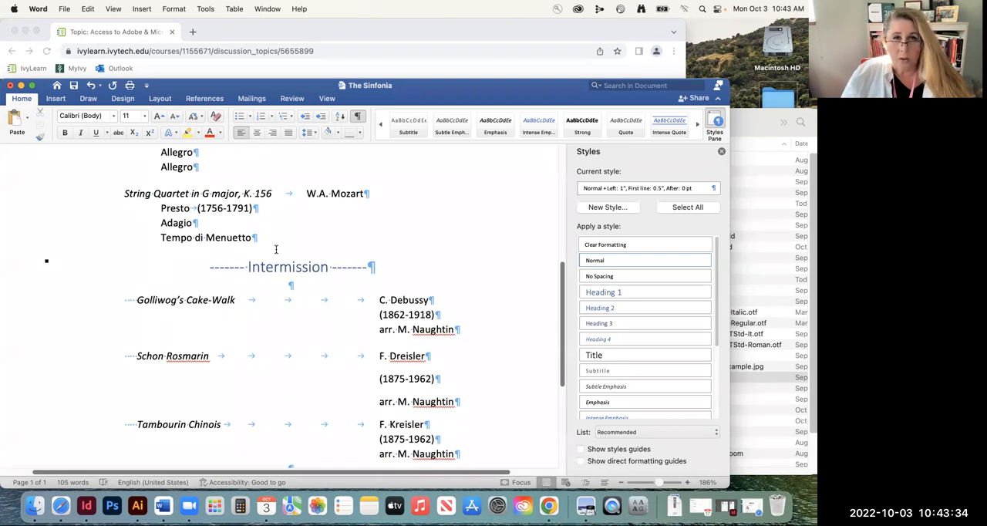
pyautogui.moveTo(247, 266); pyautogui.dragTo(211, 266)
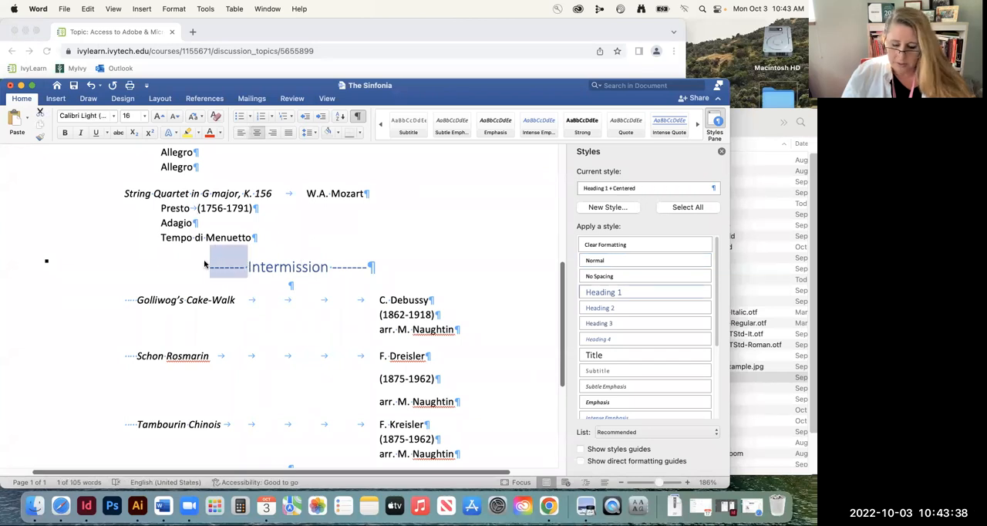
pyautogui.press('BackSpace')
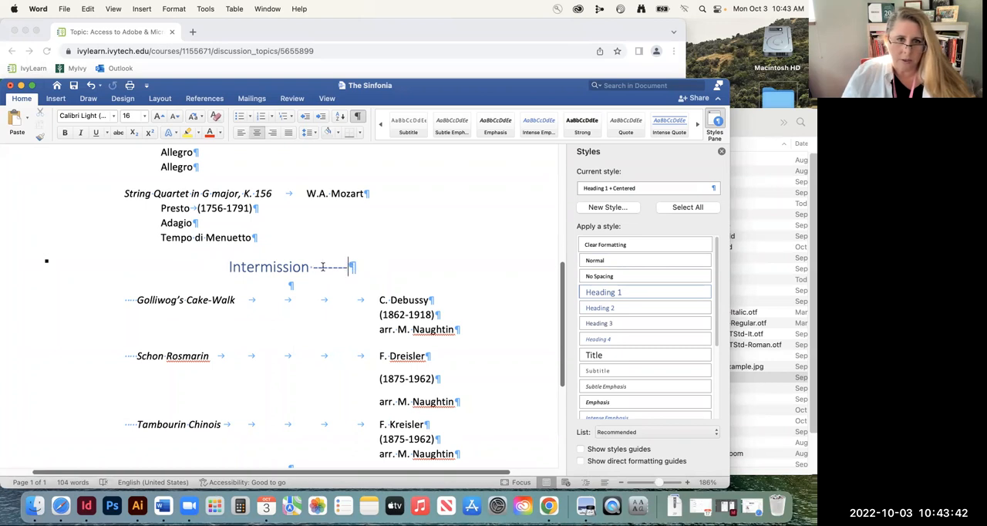
pyautogui.moveTo(347, 266); pyautogui.dragTo(313, 267)
pyautogui.press('BackSpace')
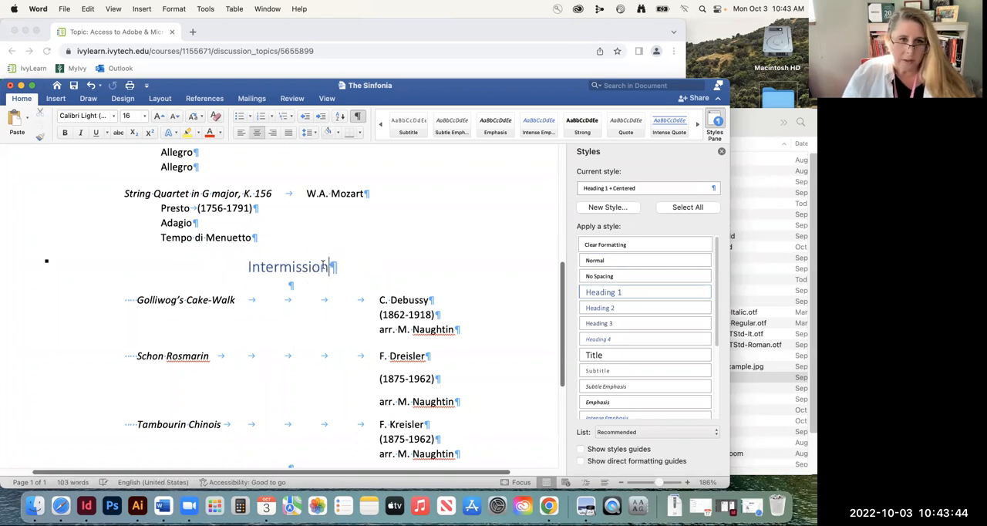
# Remove the leading spaces before "Golliwog's Cake-Walk" and reduce the tabs before C. Debussy to one
pyautogui.scroll(-1, 179, 295)
pyautogui.moveTo(137, 285); pyautogui.dragTo(117, 287)
pyautogui.press('BackSpace')
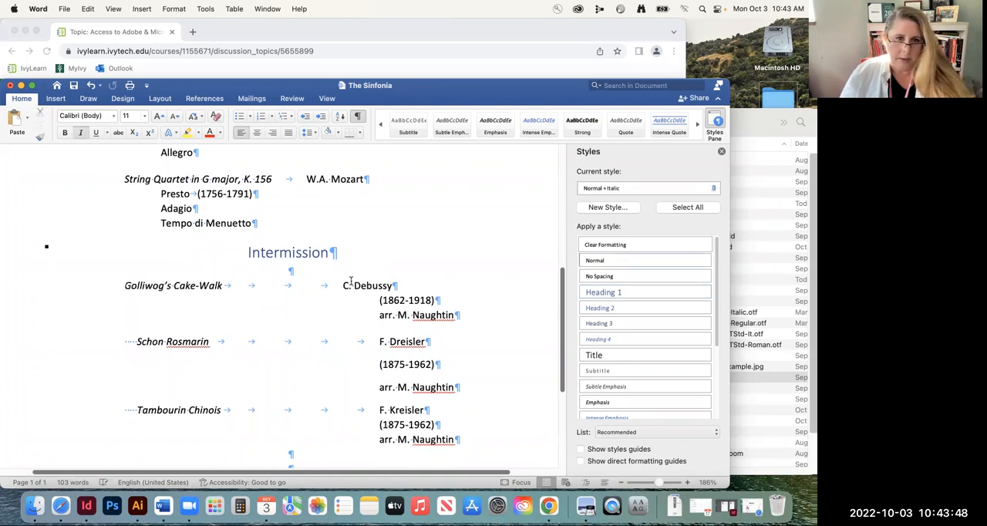
pyautogui.click(344, 285)
pyautogui.press('BackSpace')
pyautogui.press('BackSpace')
pyautogui.press('BackSpace')
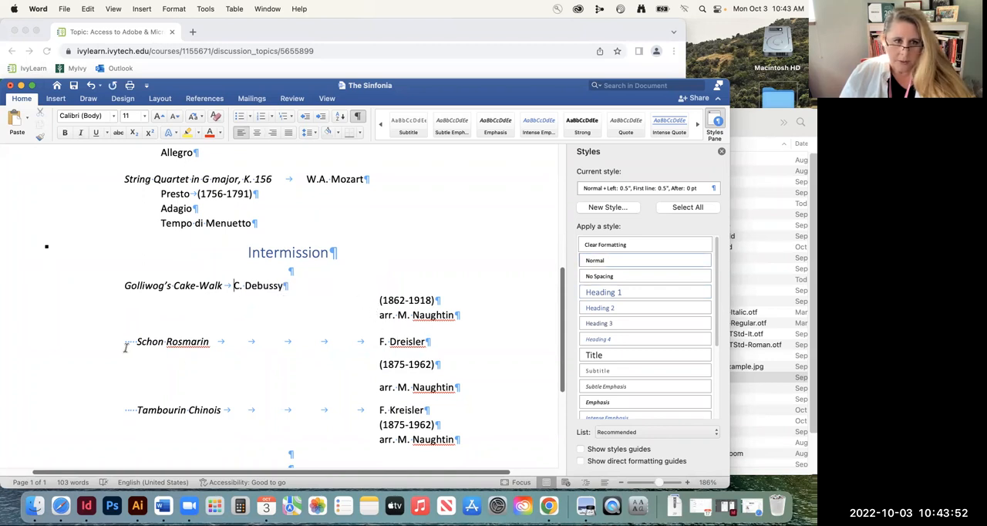
# Remove the leading spaces before "Schon Rosmarin" and reduce the tabs before F. Dreisler to one
pyautogui.moveTo(136, 341); pyautogui.dragTo(112, 342)
pyautogui.press('BackSpace')
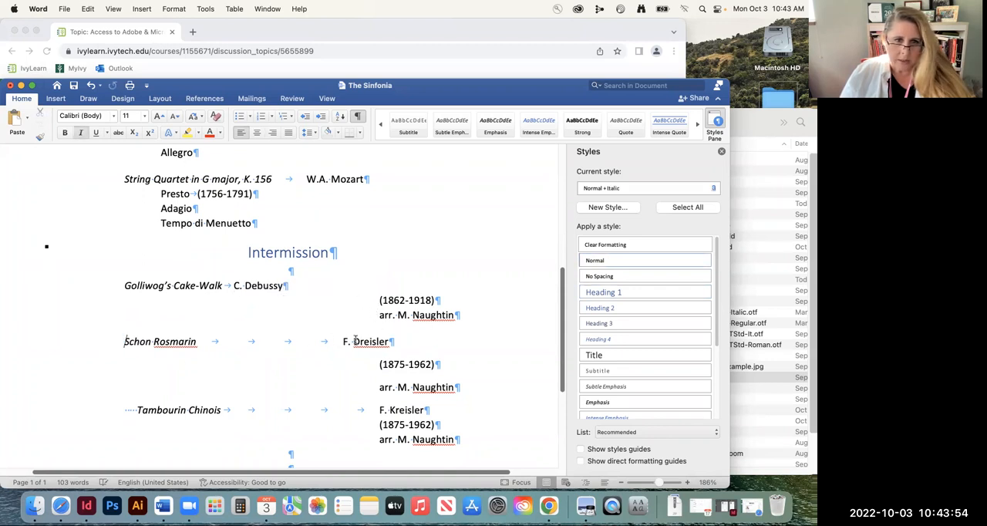
pyautogui.click(343, 341)
pyautogui.press('BackSpace')
pyautogui.press('BackSpace')
# Remove the leading spaces before "Tambourin Chinois" and reduce the tabs before F. Kreisler to one
pyautogui.press('BackSpace')
pyautogui.scroll(-2, 141, 376)
pyautogui.moveTo(137, 376); pyautogui.dragTo(120, 376)
pyautogui.press('BackSpace')
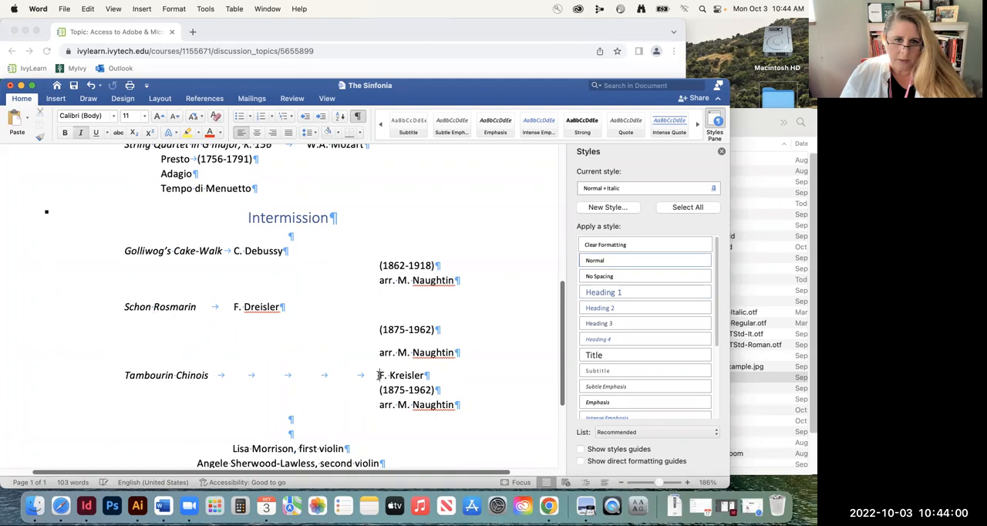
pyautogui.click(378, 375)
# Delete the two empty paragraphs above the list of musicians
pyautogui.press('BackSpace')
pyautogui.press('BackSpace')
pyautogui.press('BackSpace')
pyautogui.press('BackSpace')
pyautogui.scroll(-4, 313, 362)
pyautogui.click(293, 361)
pyautogui.press('BackSpace')
pyautogui.press('BackSpace')
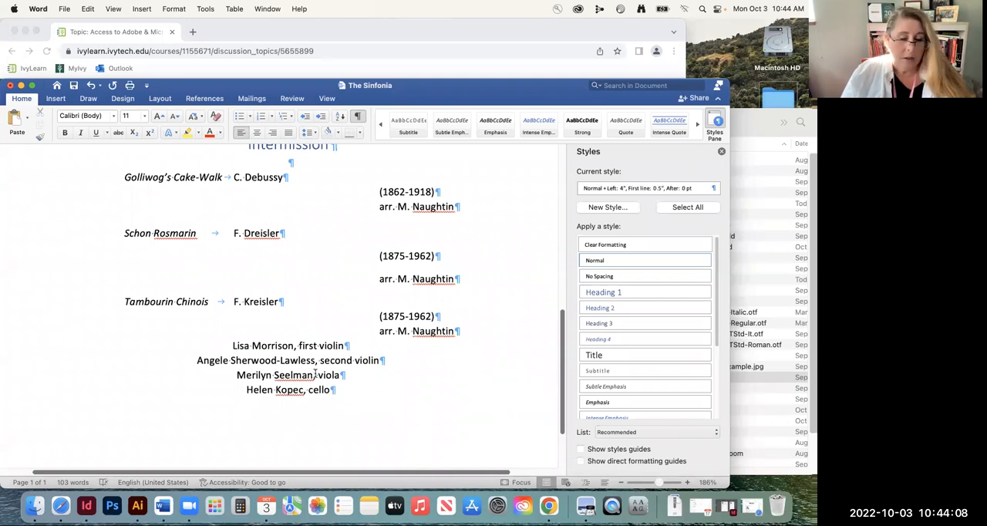
# Review the cleaned program text from end to start and back, checking the style applied to "An Evening at the Salon"
pyautogui.scroll(-3, 297, 319)
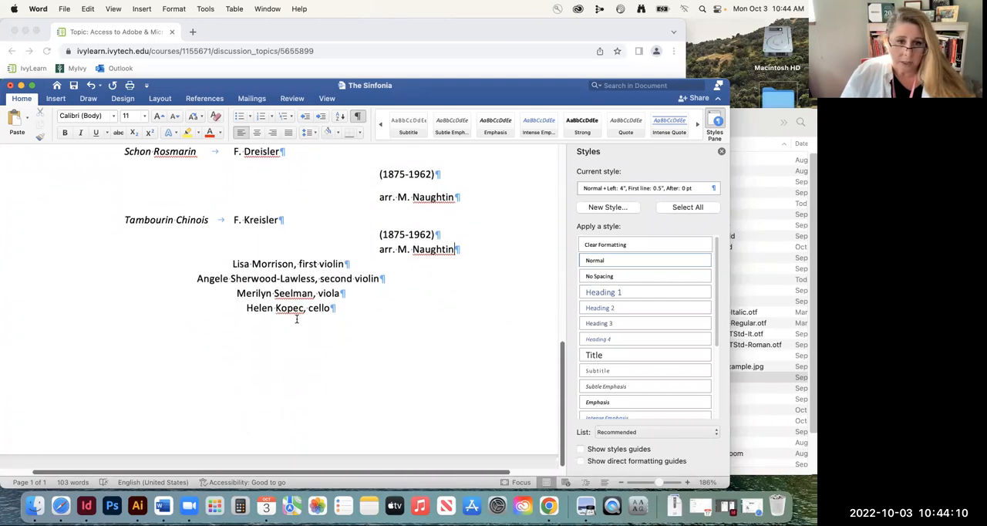
pyautogui.scroll(1, 199, 307)
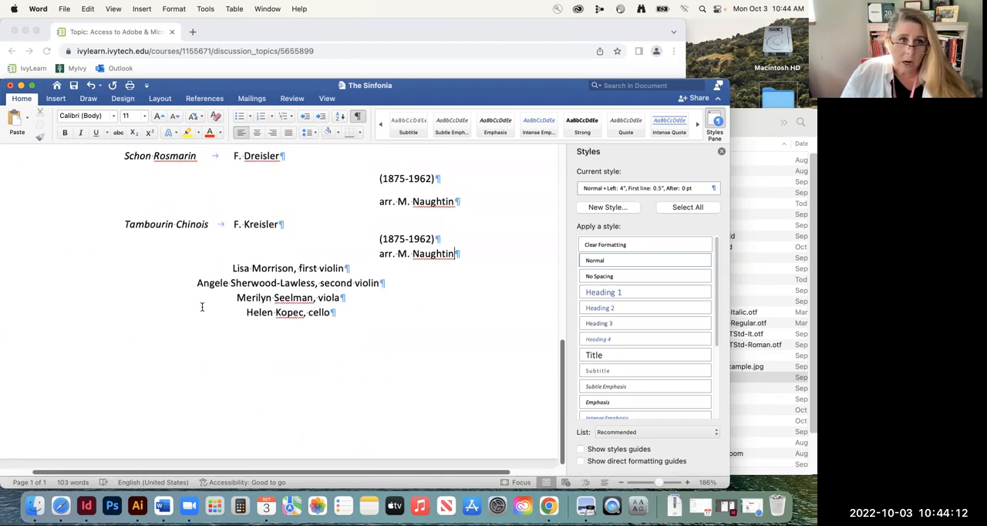
pyautogui.scroll(5, 202, 306)
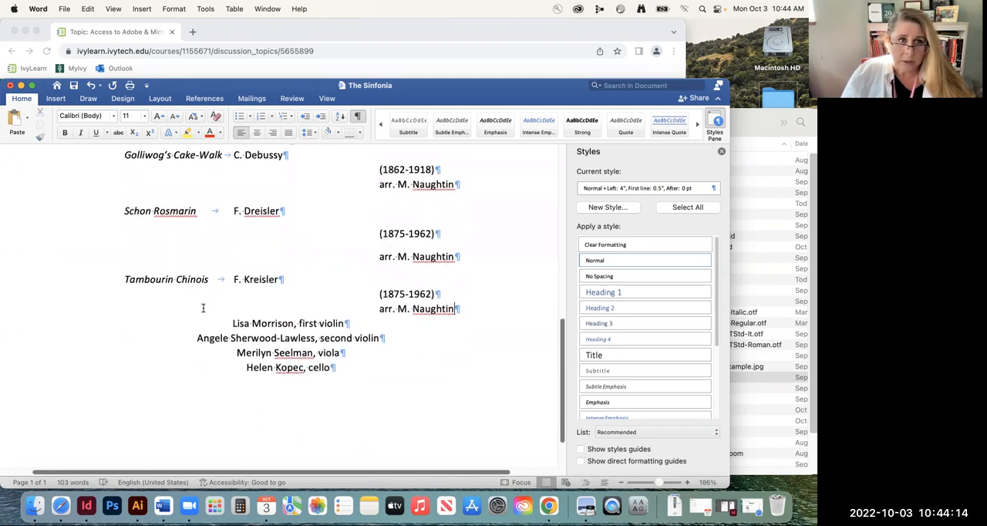
pyautogui.scroll(3, 202, 308)
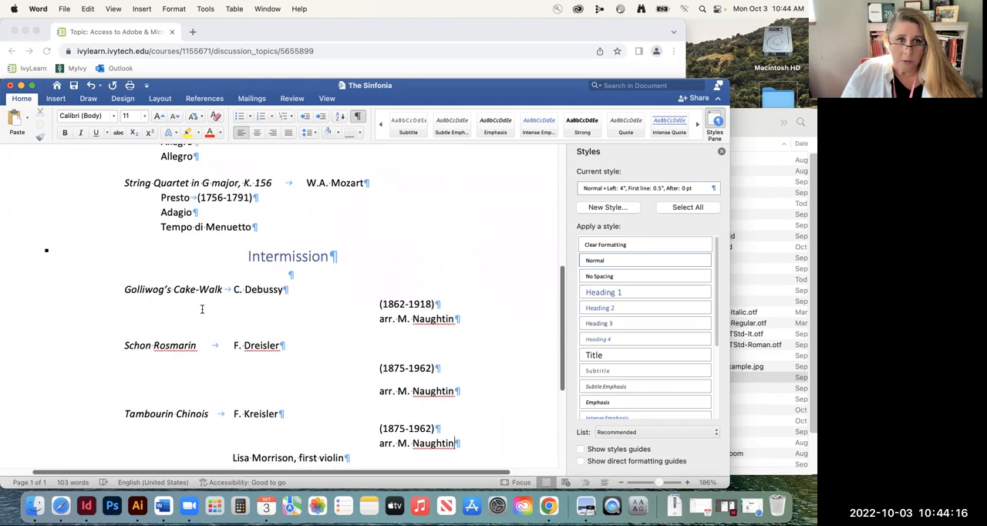
pyautogui.scroll(10, 202, 309)
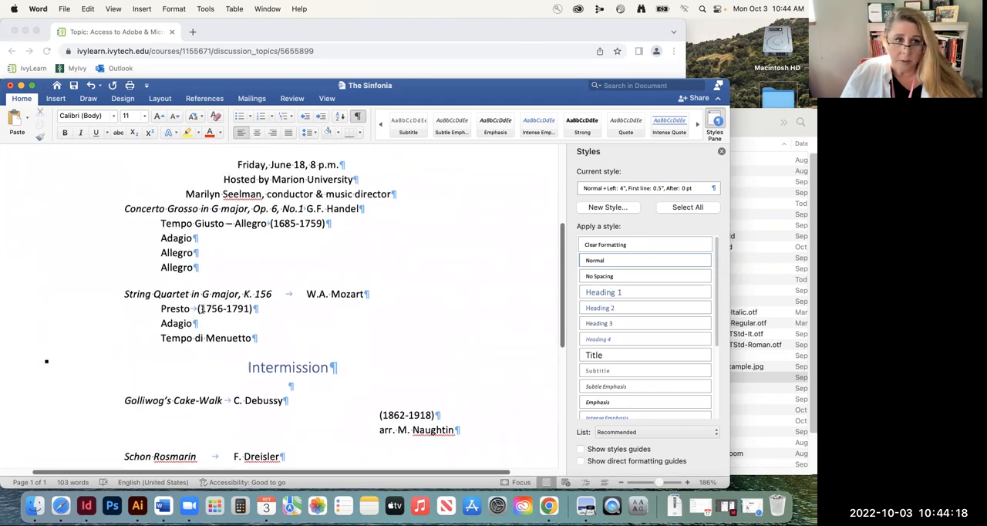
pyautogui.scroll(1, 202, 308)
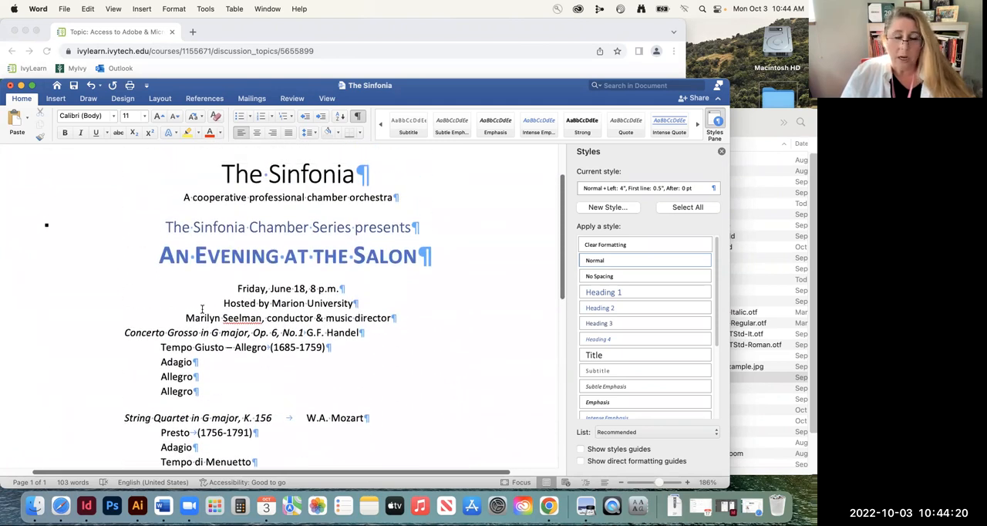
pyautogui.click(297, 256)
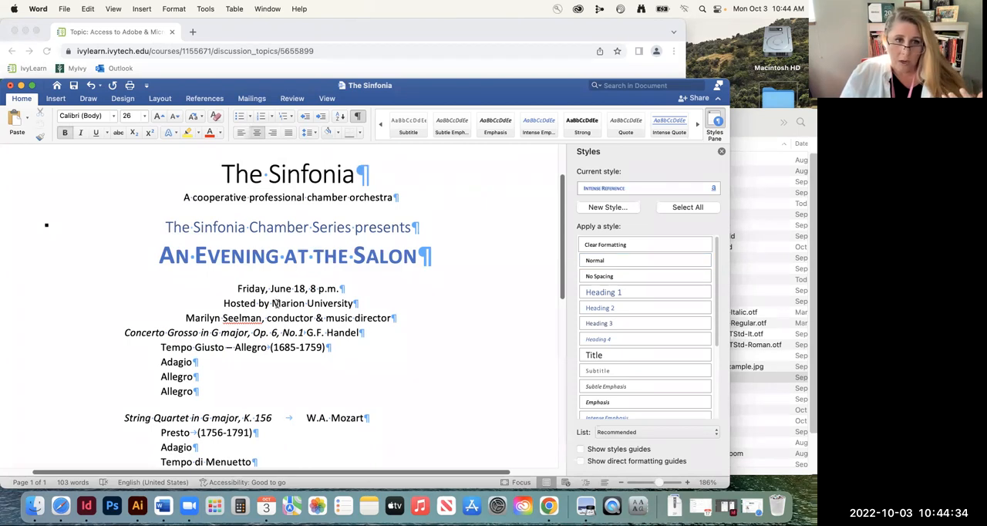
pyautogui.scroll(-2, 271, 299)
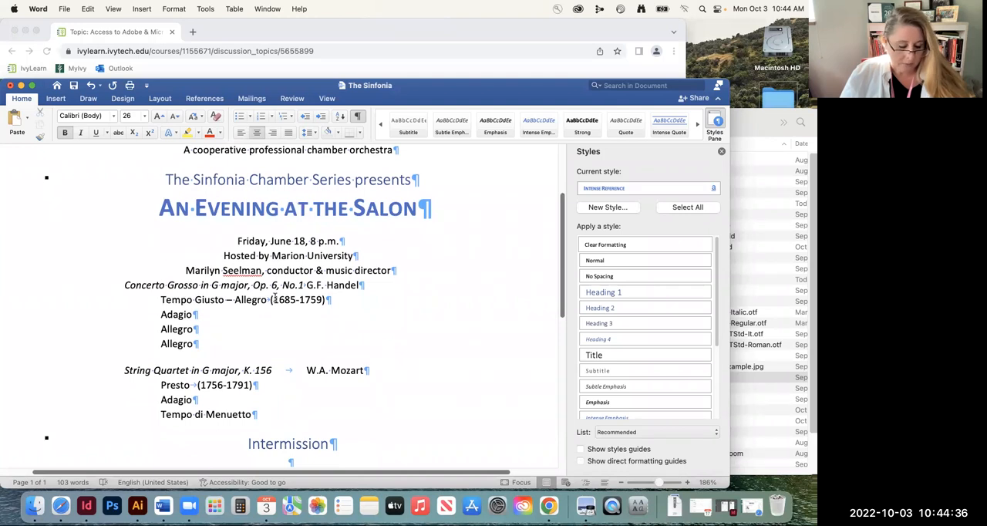
pyautogui.scroll(-1, 278, 261)
pyautogui.scroll(-7, 278, 261)
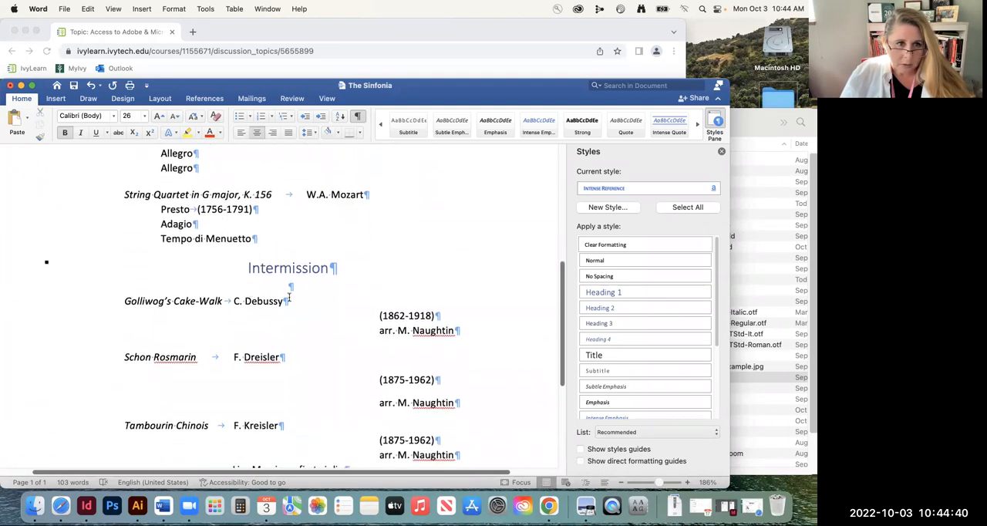
pyautogui.scroll(-2, 313, 311)
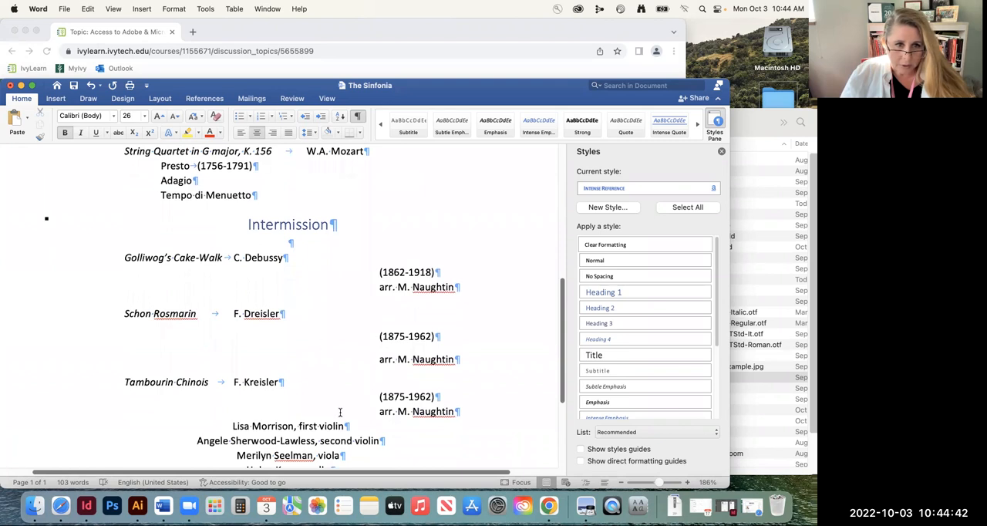
pyautogui.scroll(-4, 336, 410)
# Select the entire document and clear all of its formatting
pyautogui.click(275, 328)
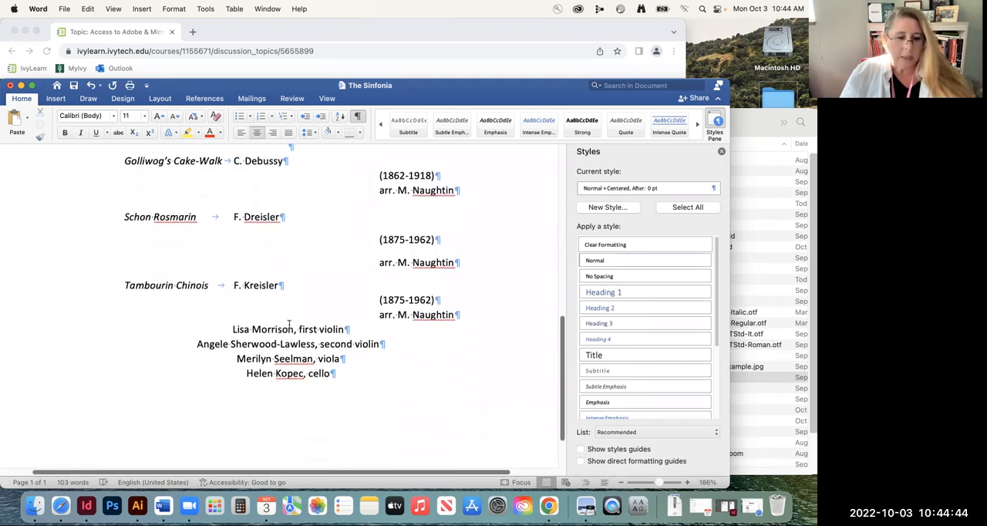
pyautogui.press('super+a')
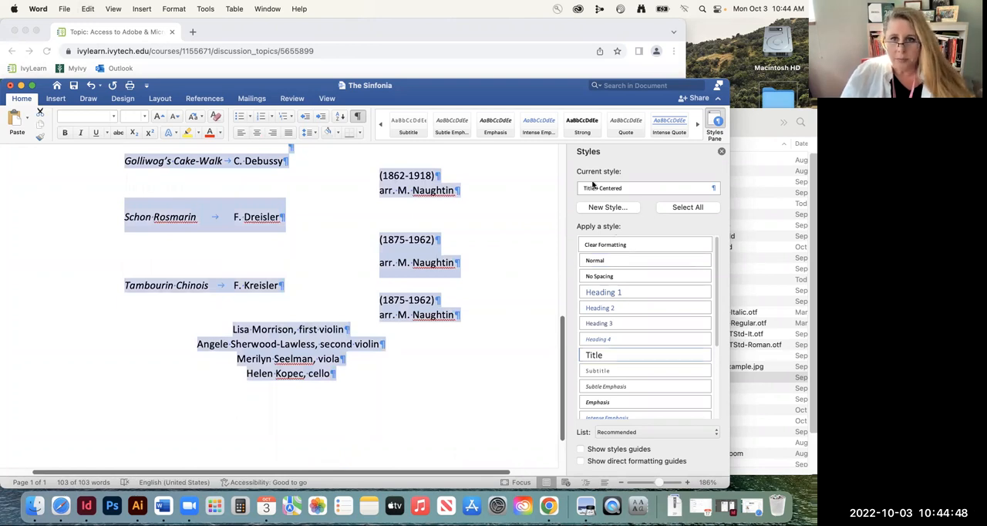
pyautogui.click(598, 246)
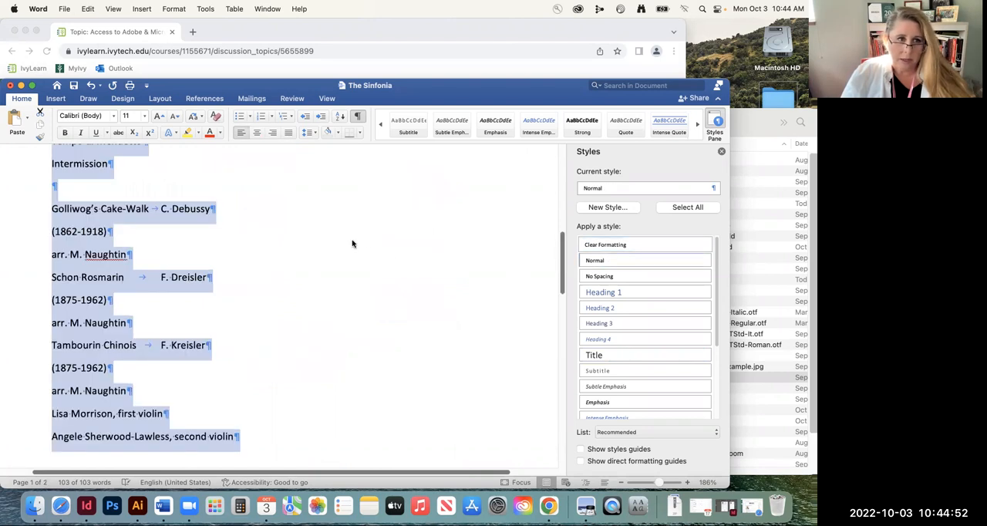
# Remove the space after every paragraph in the whole selected document and check the text through to its last line
pyautogui.scroll(10, 354, 243)
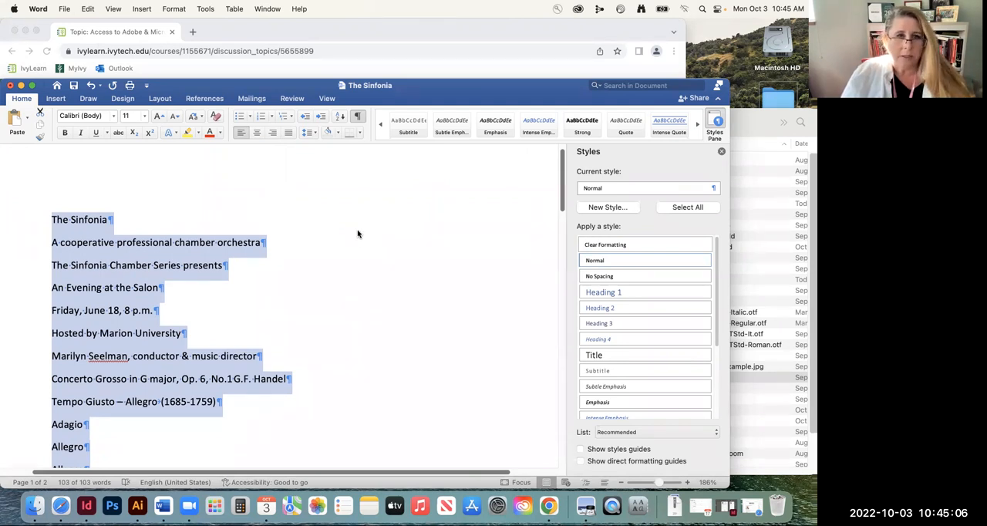
pyautogui.click(314, 134)
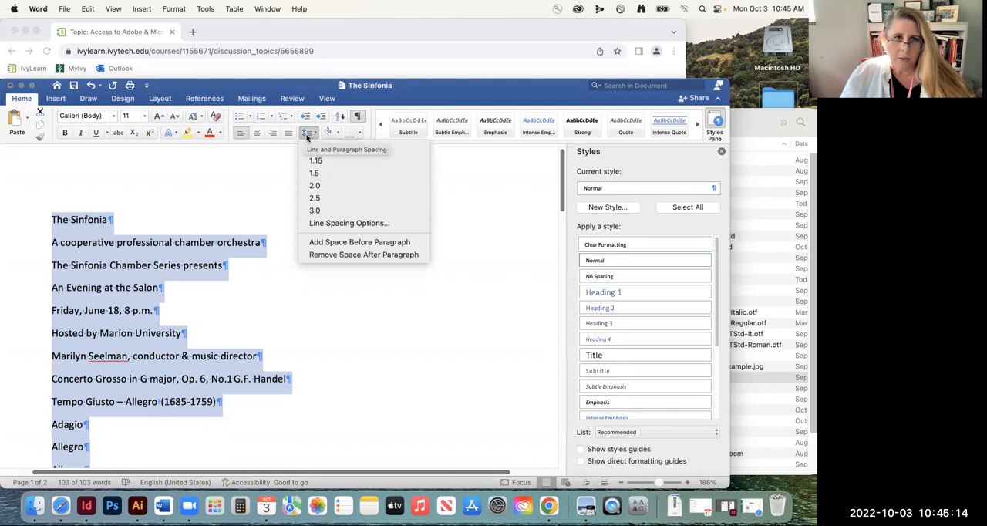
pyautogui.click(331, 254)
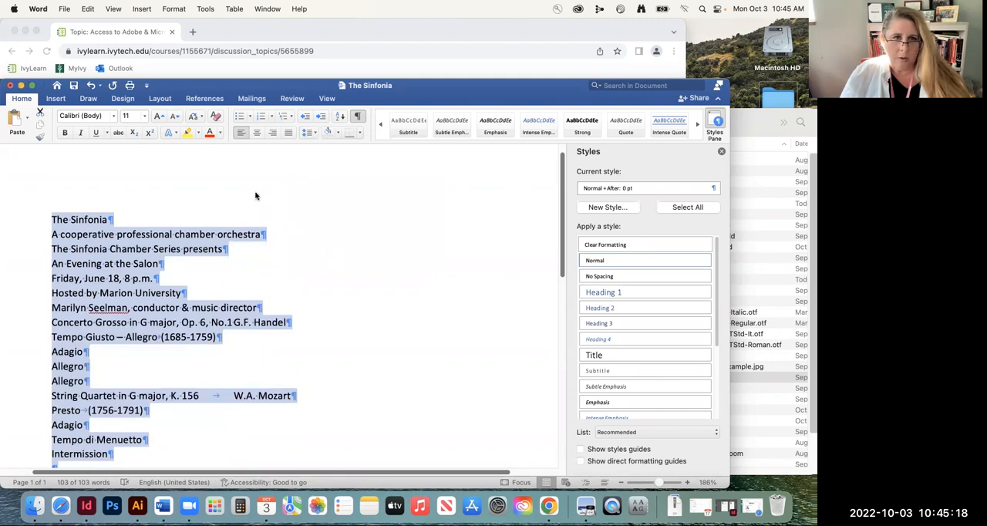
pyautogui.scroll(-4, 217, 277)
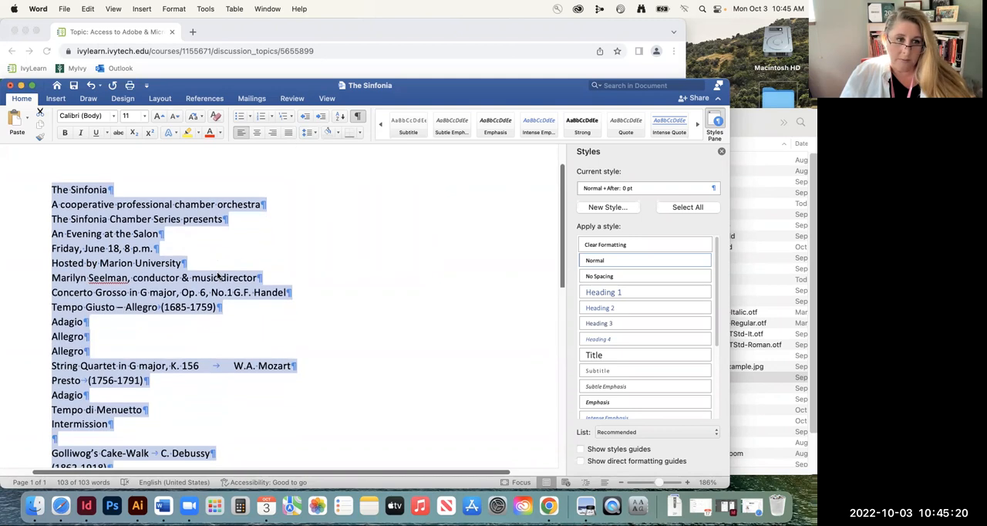
pyautogui.scroll(-5, 218, 277)
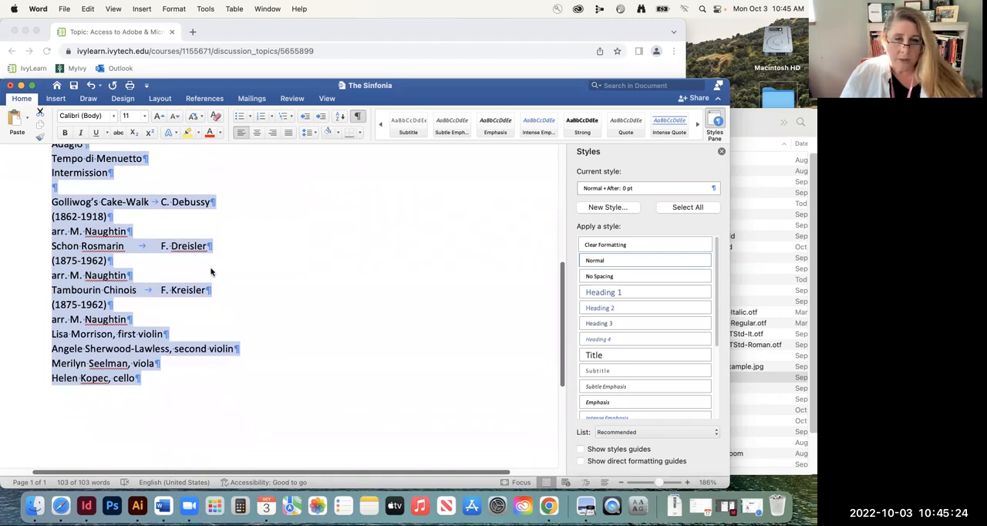
pyautogui.scroll(10, 242, 270)
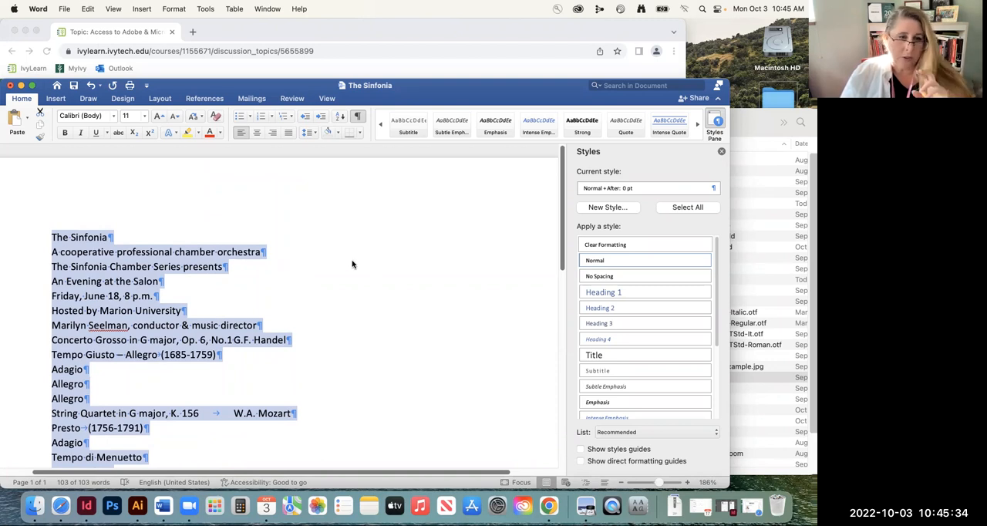
# Save a copy of the document as "The Sinfonia-unformatted" in Word Document (.docx) format in the Files for students folder
pyautogui.click(64, 9)
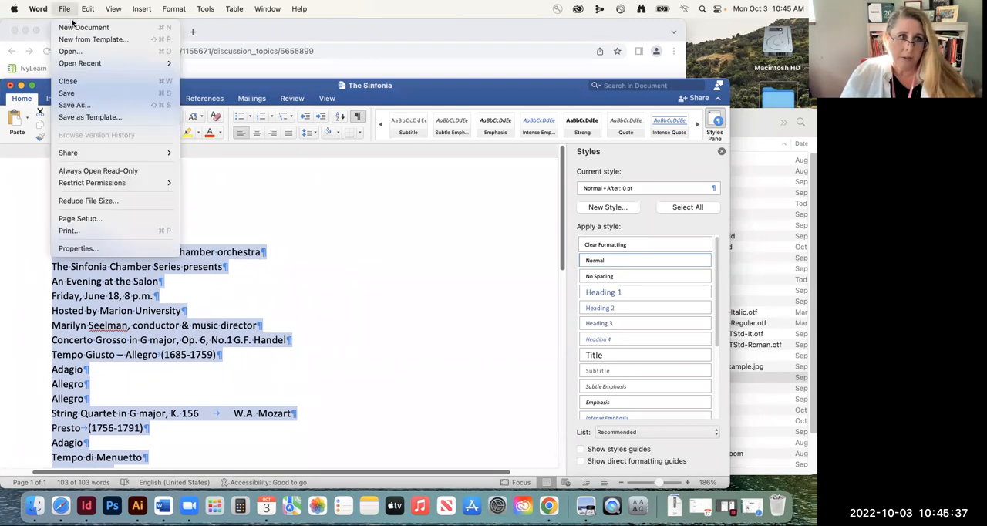
pyautogui.click(75, 105)
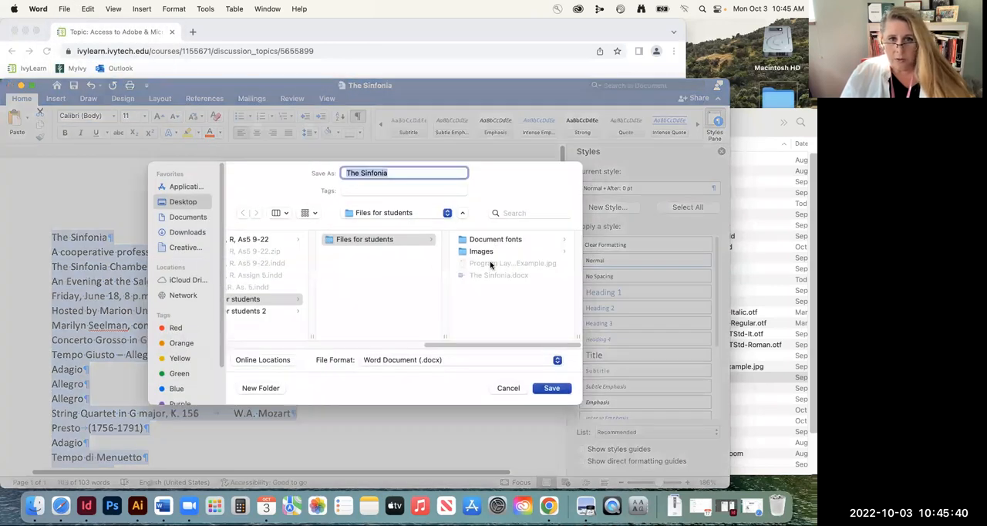
pyautogui.click(396, 173)
pyautogui.write('-')
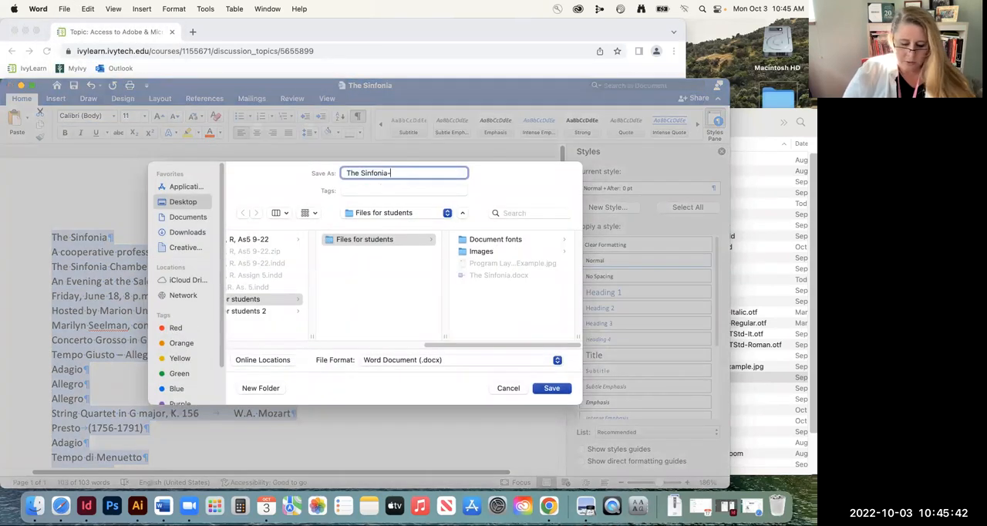
pyautogui.write('unfor')
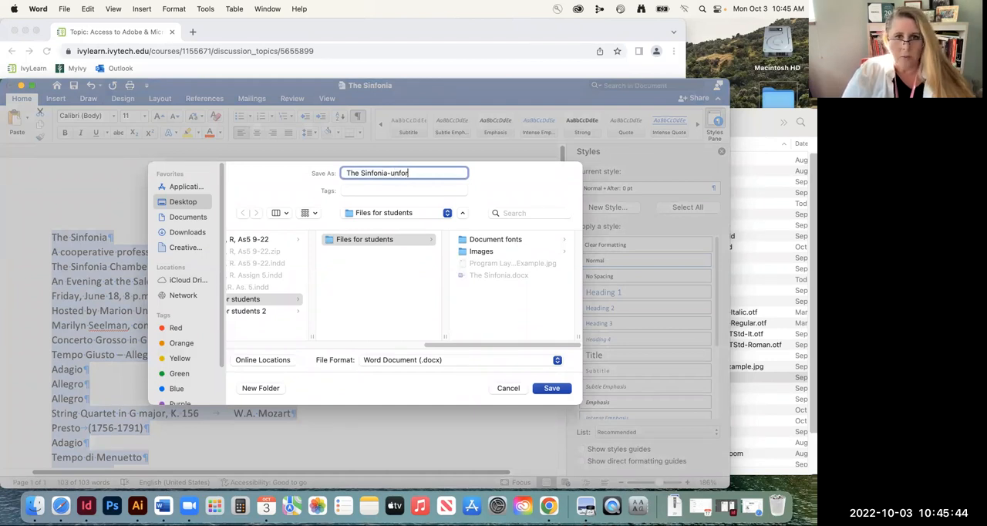
pyautogui.write('matted')
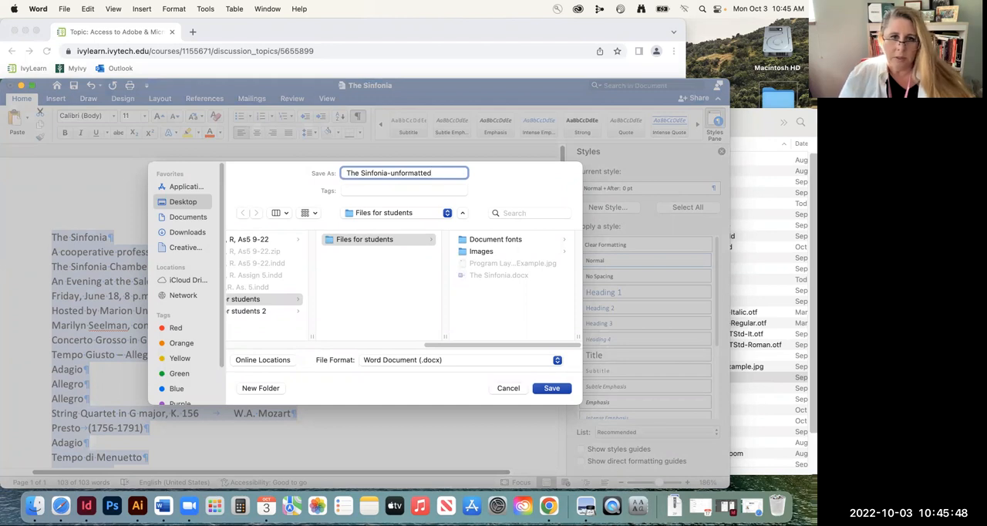
pyautogui.click(552, 388)
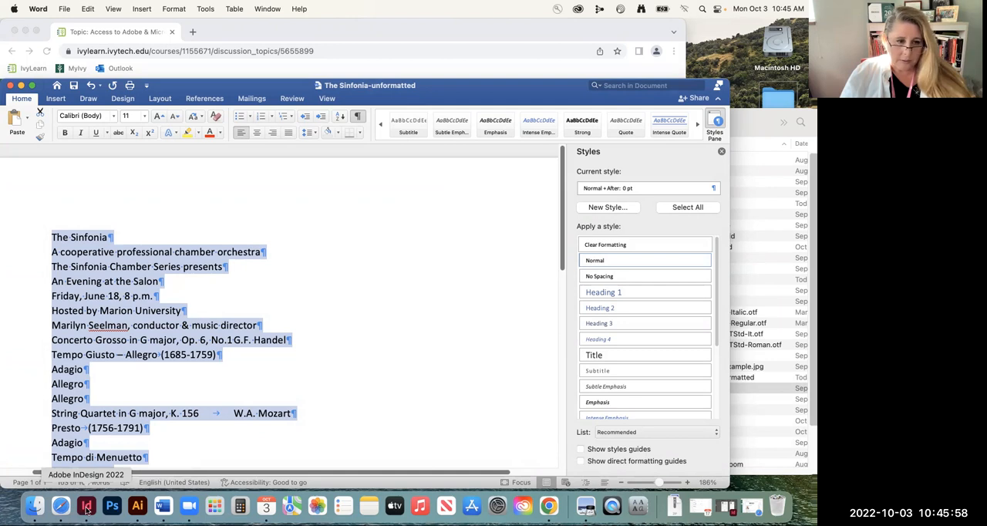
pyautogui.click(89, 307)
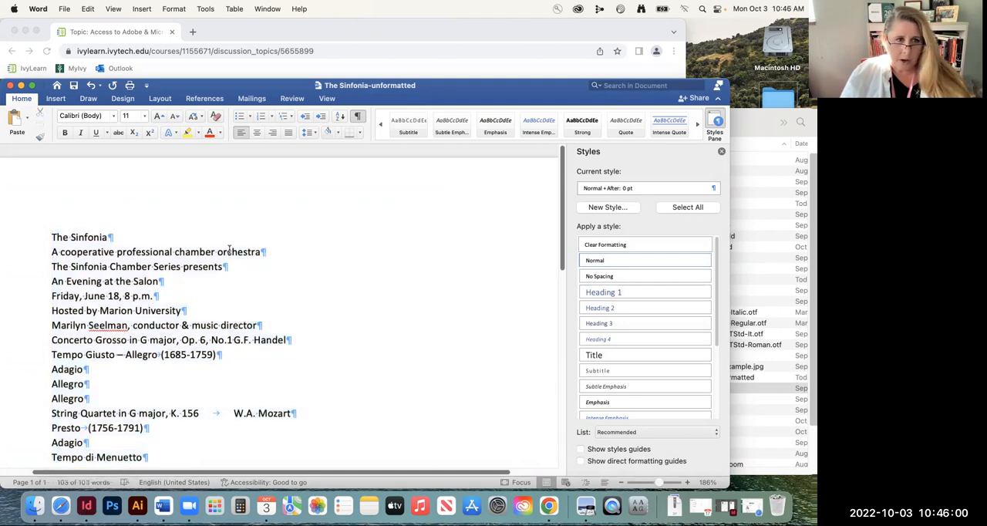
pyautogui.click(160, 282)
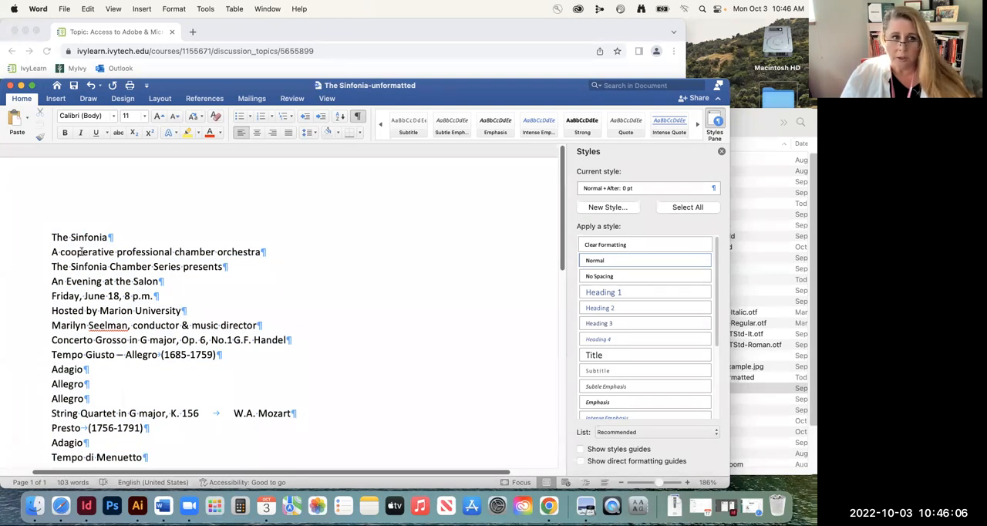
pyautogui.moveTo(52, 236); pyautogui.dragTo(216, 355)
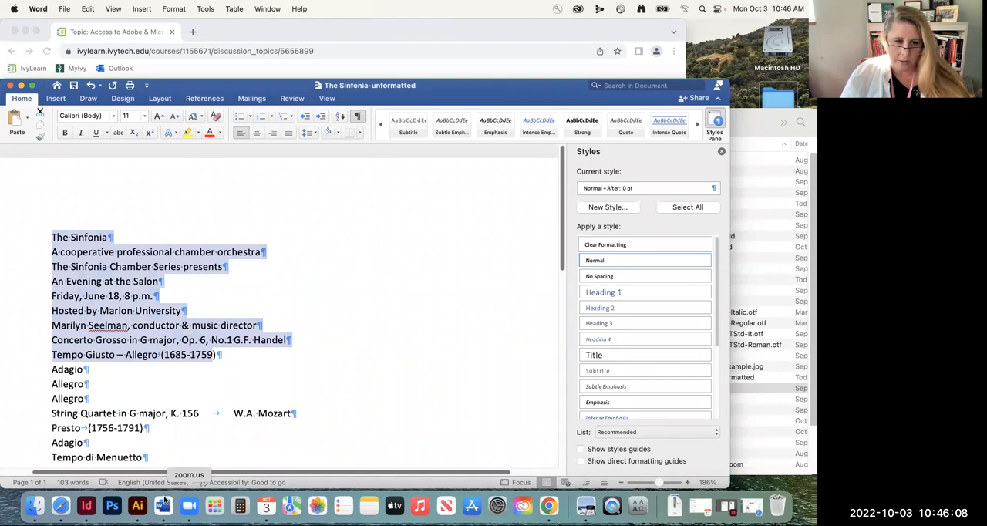
# Switch to InDesign and view the finished Sinfonia program layout without guides and hidden characters, returning to the normal view
pyautogui.click(86, 507)
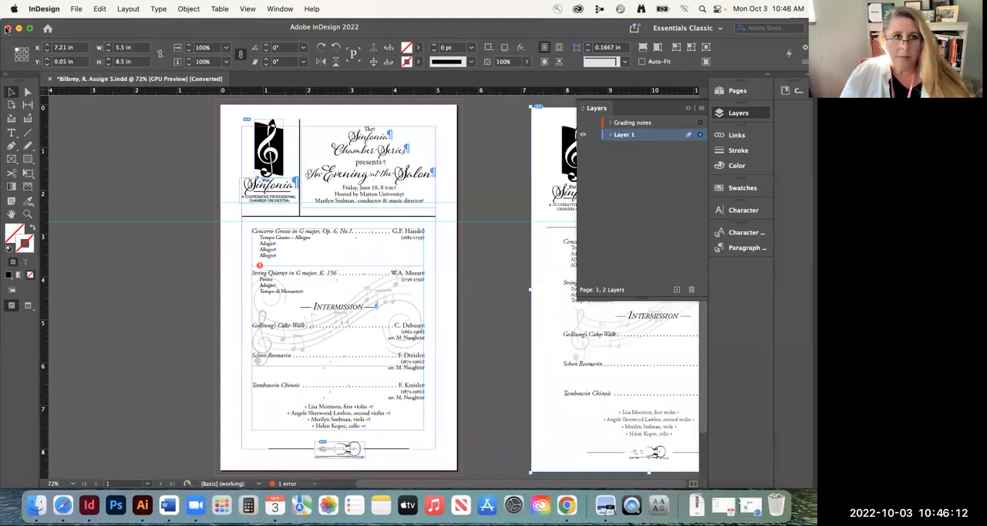
pyautogui.click(10, 92)
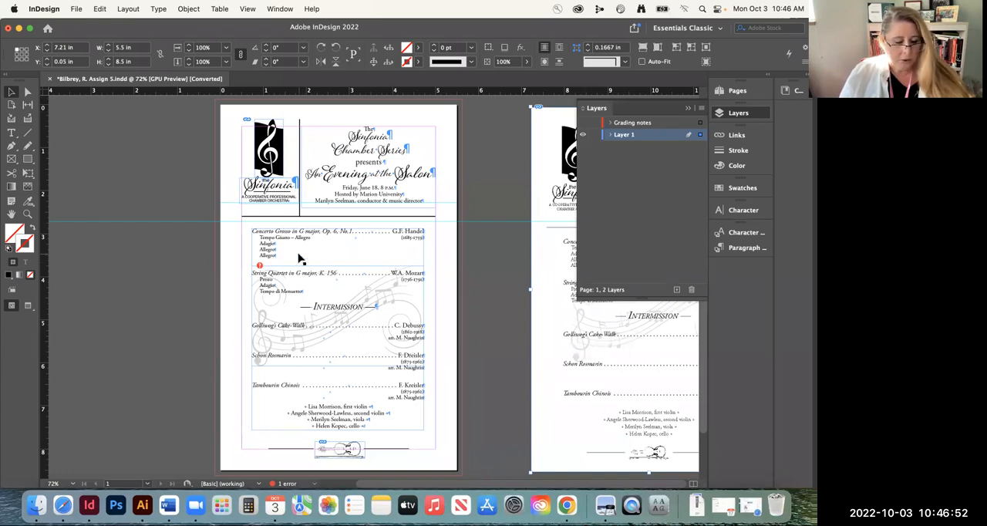
pyautogui.press('w')
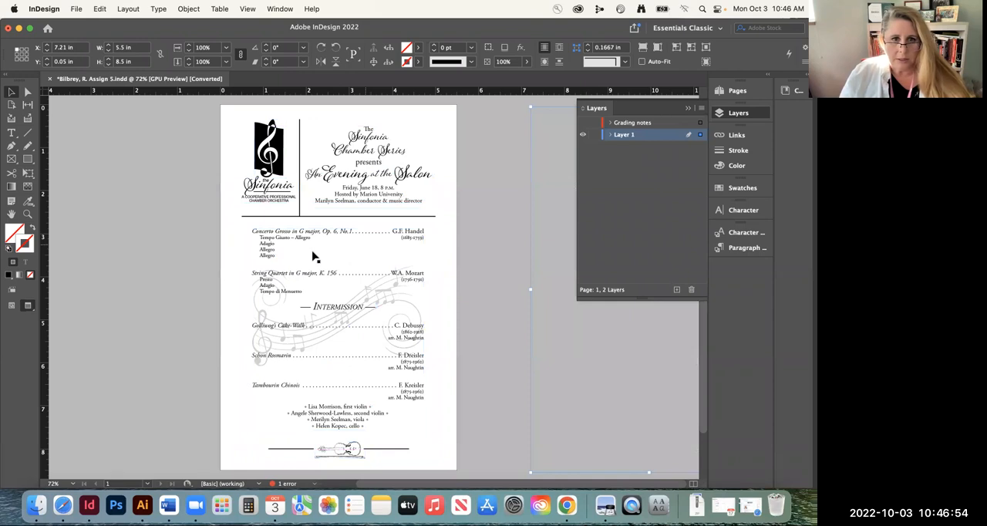
pyautogui.click(154, 238)
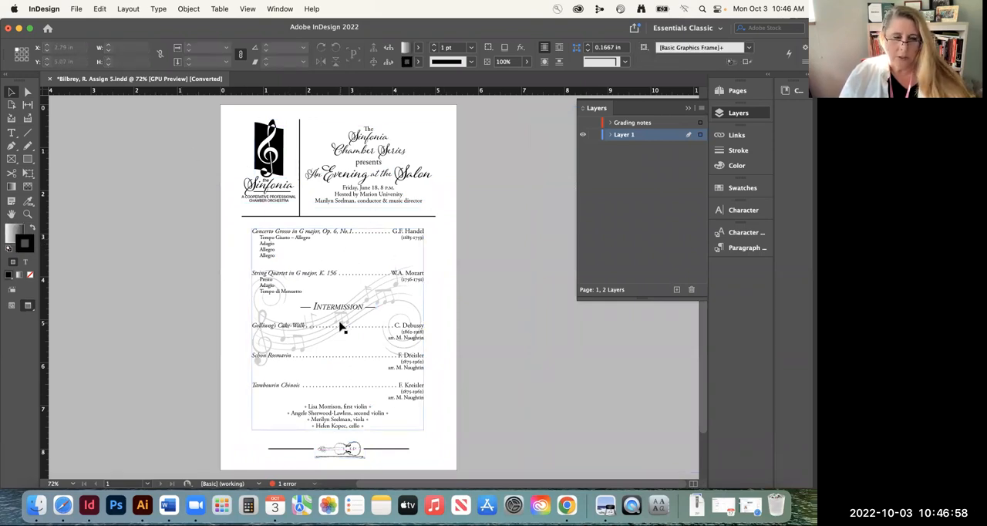
pyautogui.press('w')
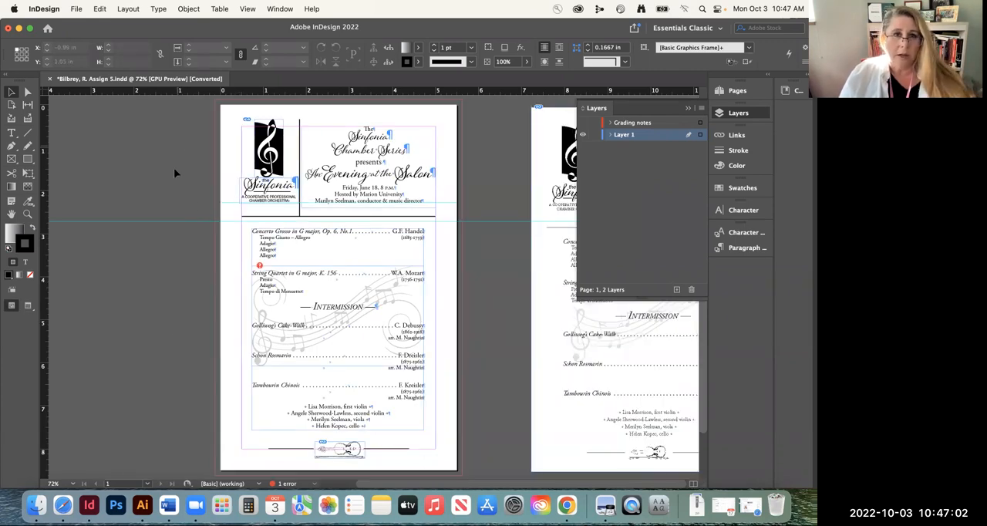
pyautogui.click(64, 505)
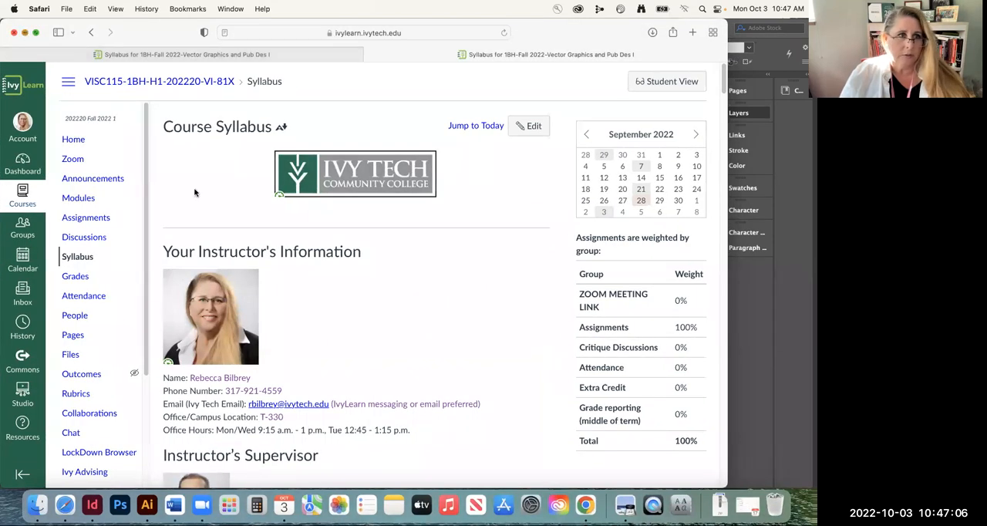
pyautogui.click(25, 32)
pyautogui.click(541, 506)
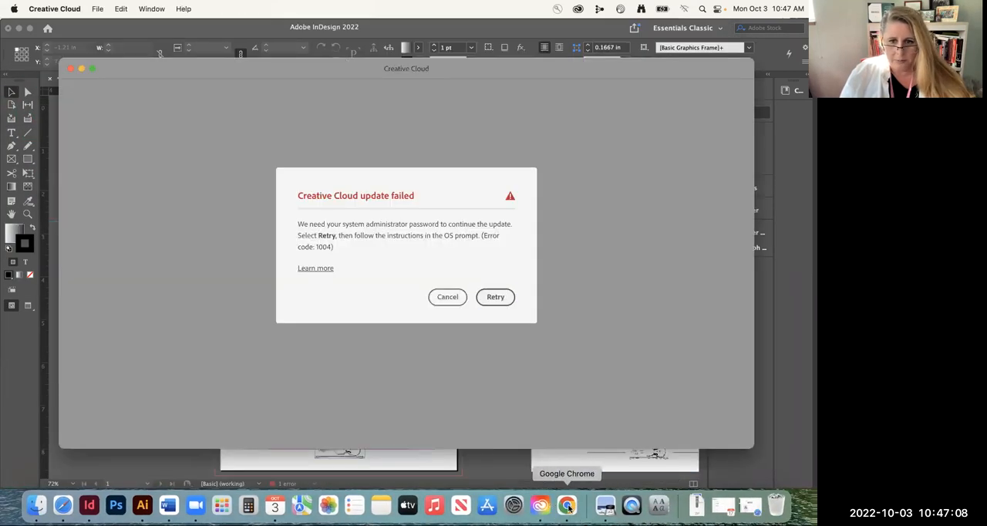
# Switch to Chrome and open "5: Sinfonia Program - InDesign" from the course's assignments list
pyautogui.click(566, 504)
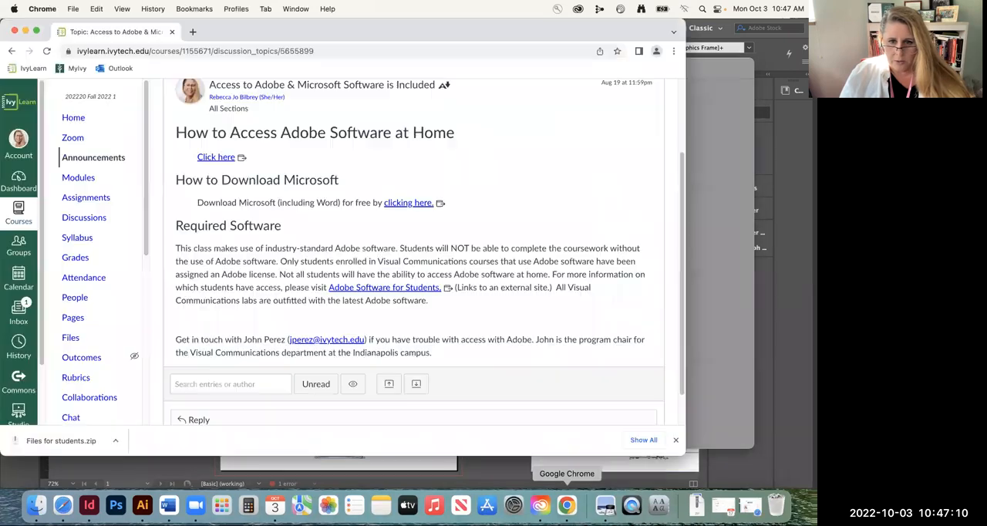
pyautogui.scroll(3, 301, 266)
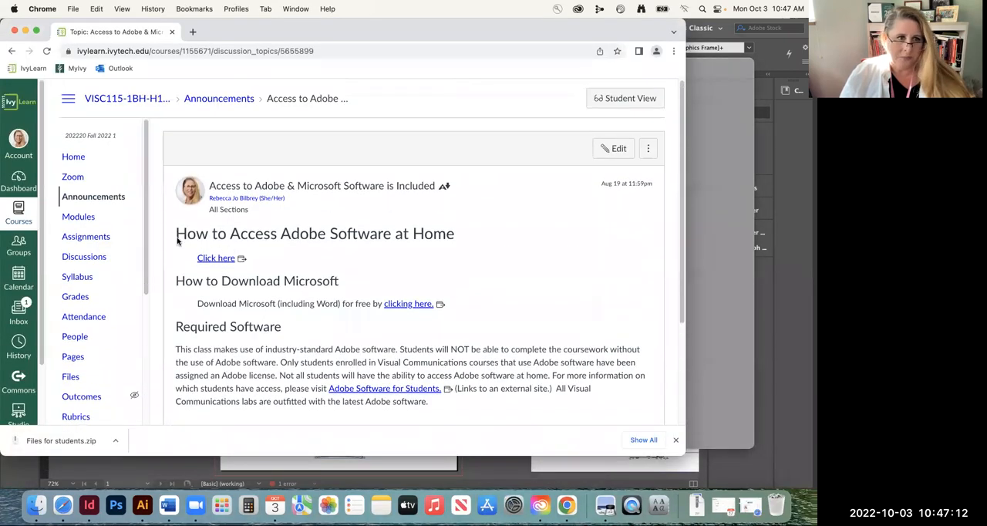
pyautogui.click(99, 236)
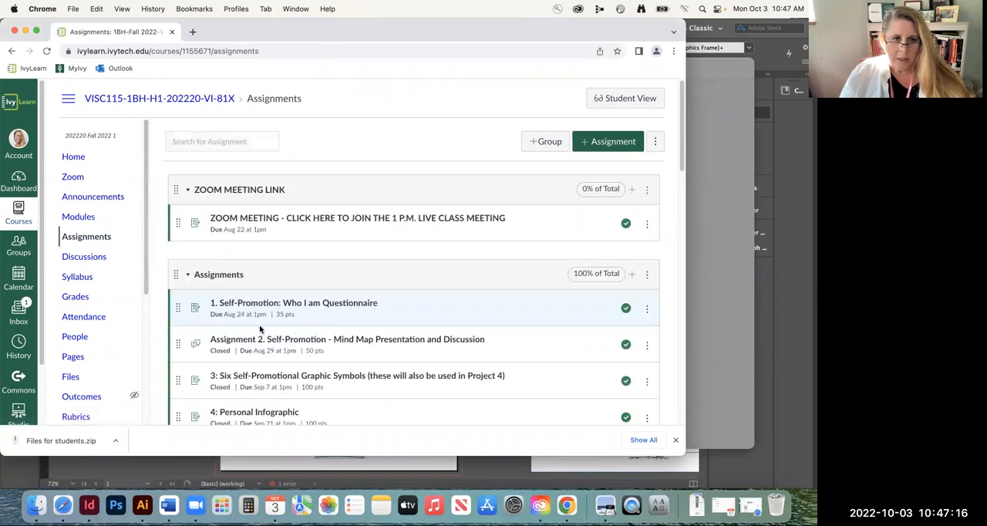
pyautogui.scroll(-5, 250, 324)
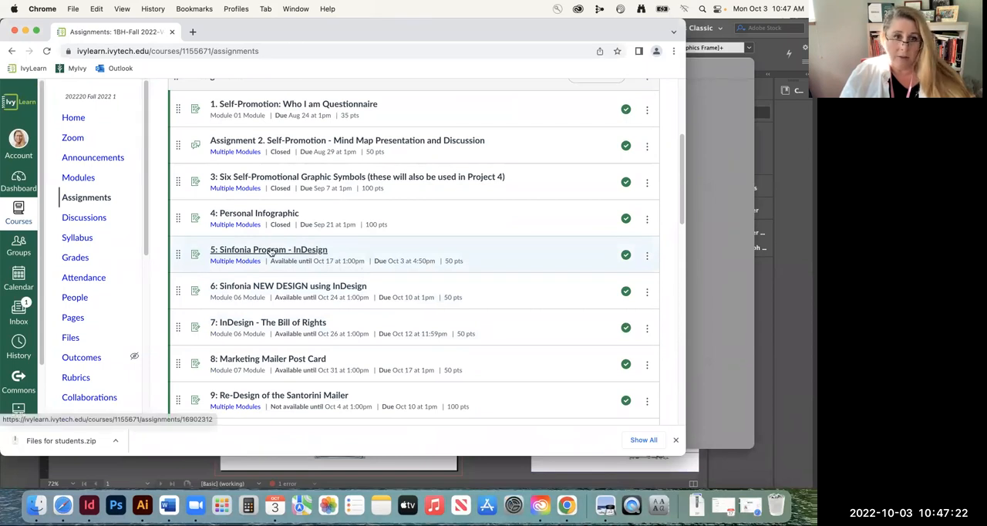
pyautogui.click(271, 252)
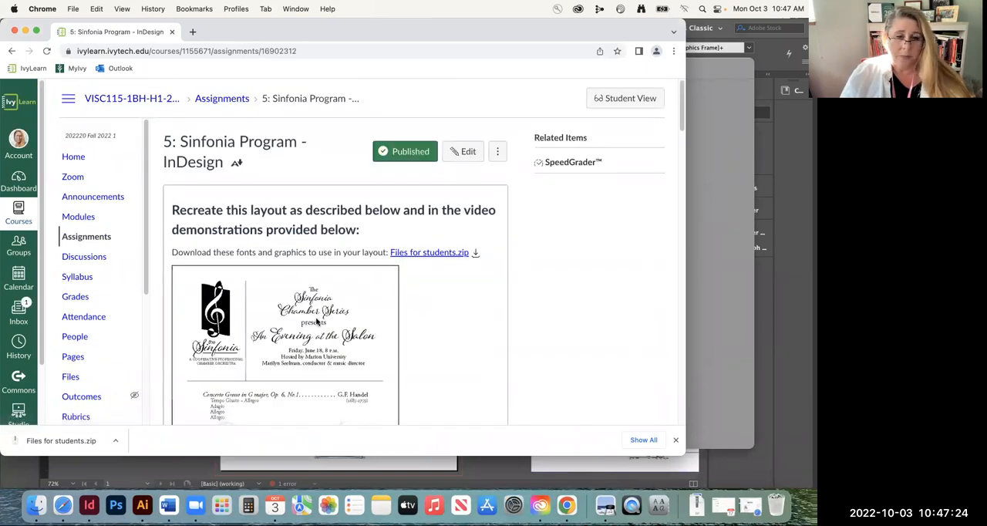
# Highlight the assignment's document setup instructions from the letter-half size through the bleed, and close the Creative Cloud update window
pyautogui.scroll(-10, 332, 312)
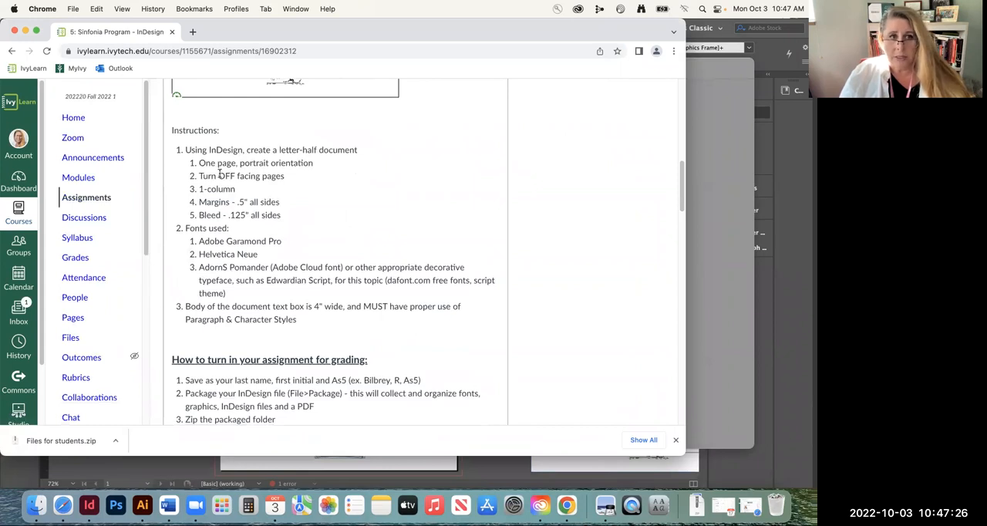
pyautogui.moveTo(279, 150); pyautogui.dragTo(316, 148)
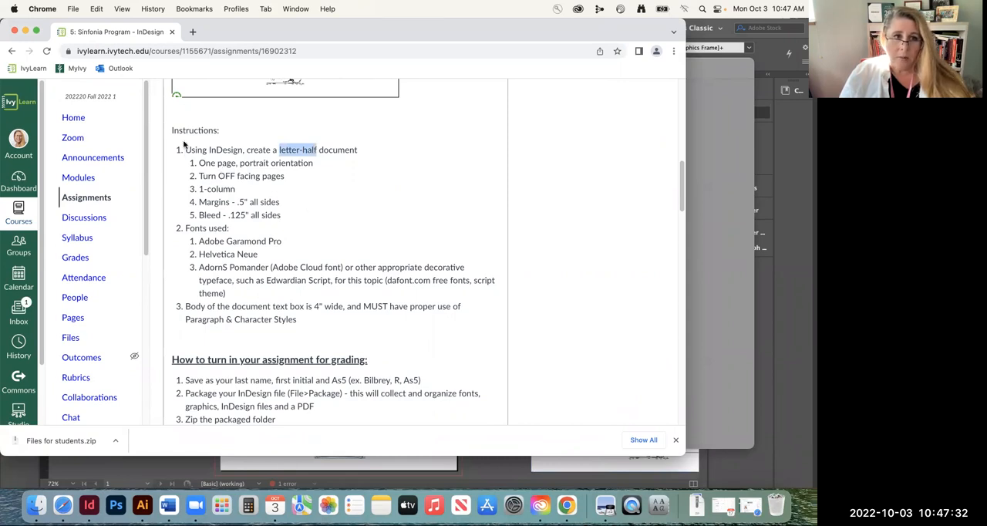
pyautogui.moveTo(183, 146); pyautogui.dragTo(296, 220)
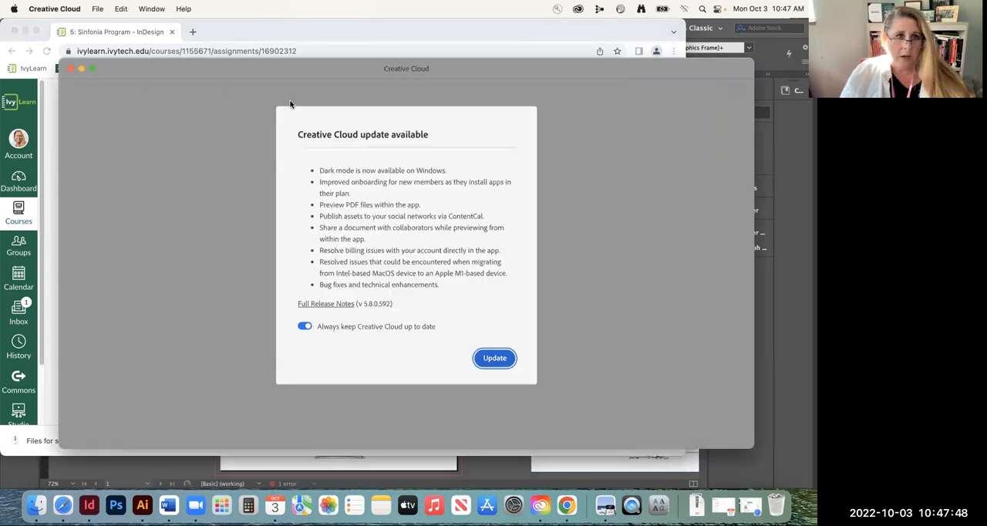
pyautogui.click(70, 69)
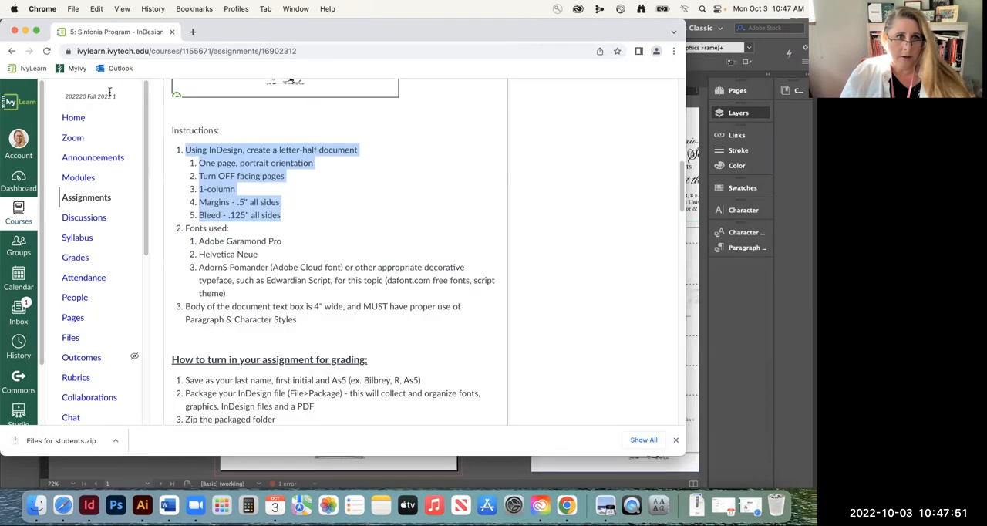
# Switch to InDesign and start a new print document from the Letter - Half blank preset
pyautogui.click(90, 504)
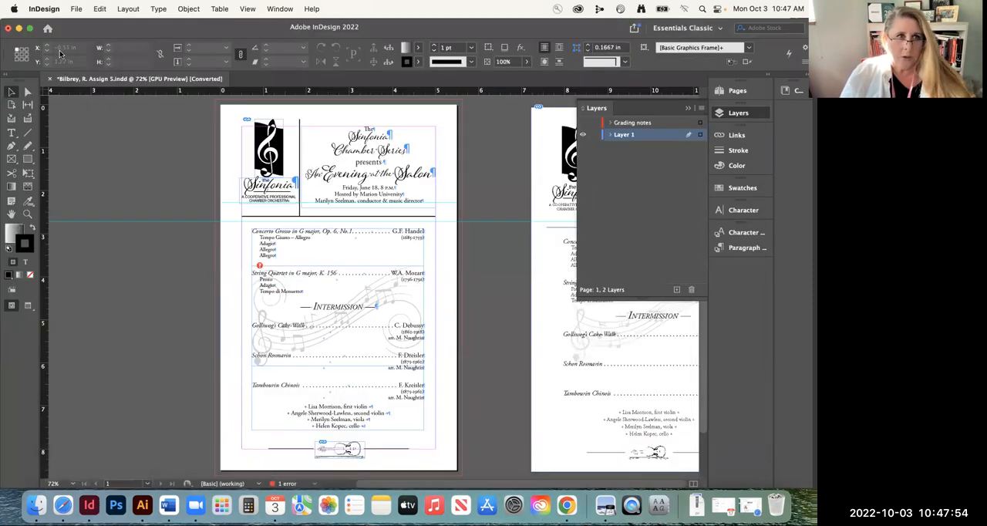
pyautogui.click(75, 13)
pyautogui.moveTo(80, 27)
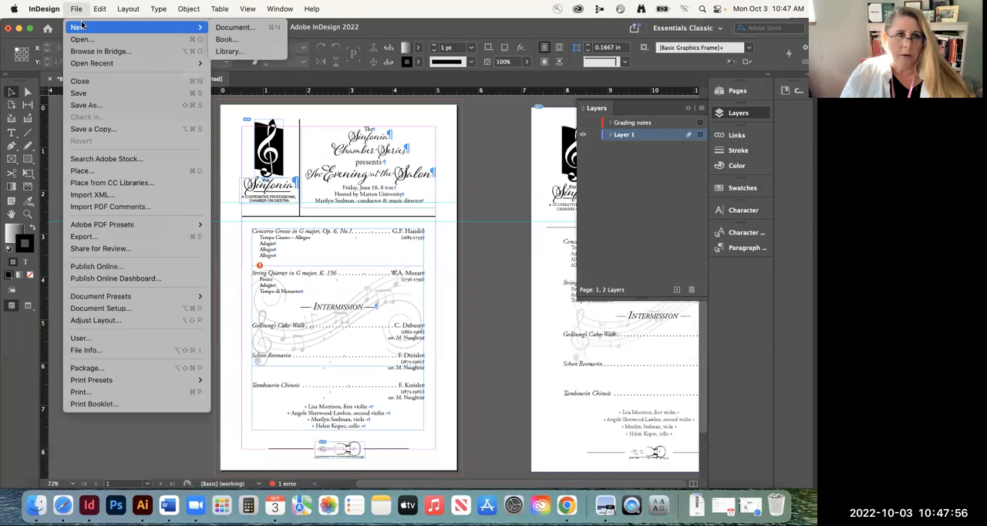
pyautogui.click(238, 30)
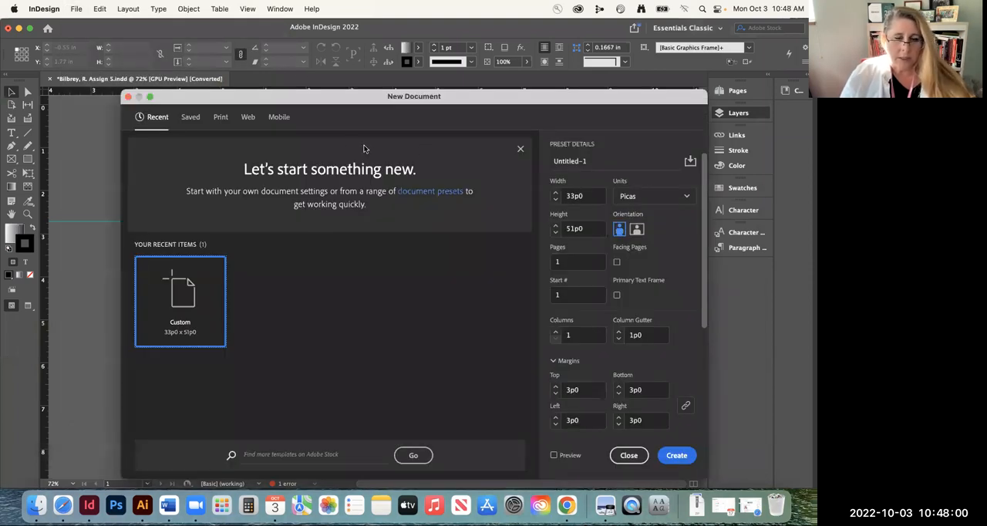
pyautogui.click(219, 118)
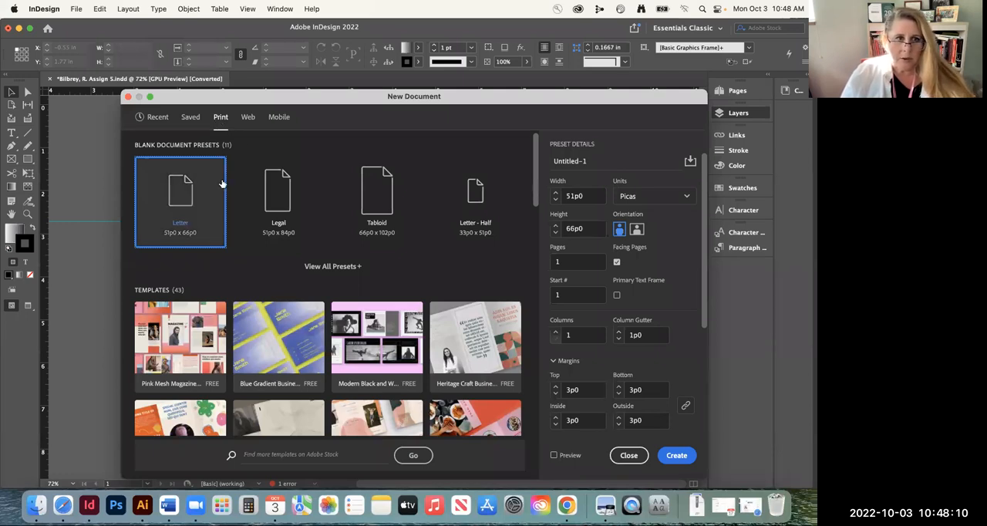
pyautogui.click(478, 196)
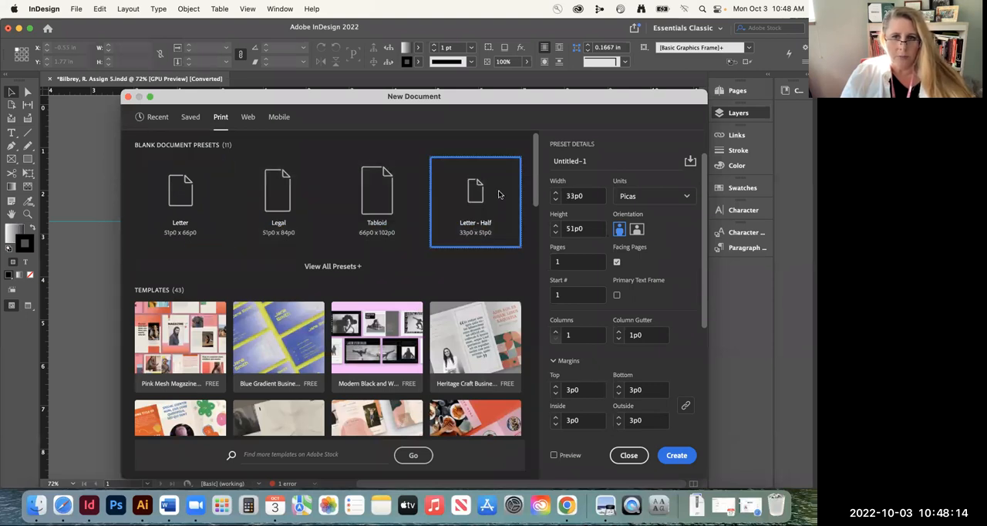
# Set the new document's units to inches and turn off facing pages, keeping the margin settings expanded
pyautogui.click(648, 199)
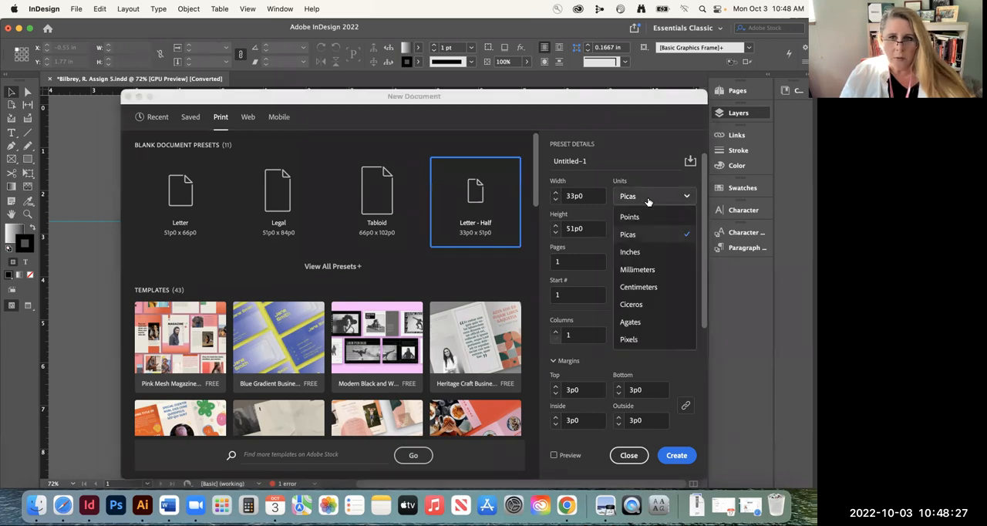
pyautogui.click(642, 254)
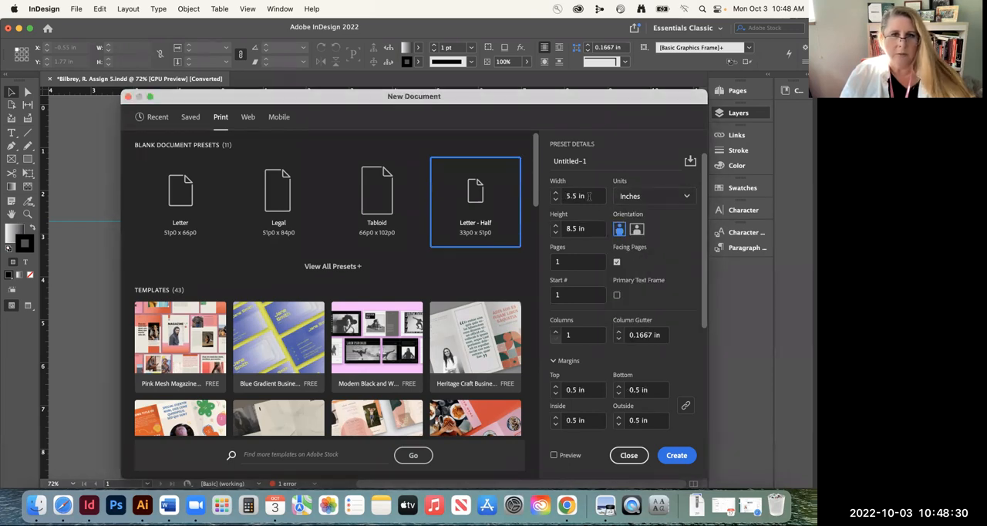
pyautogui.click(616, 262)
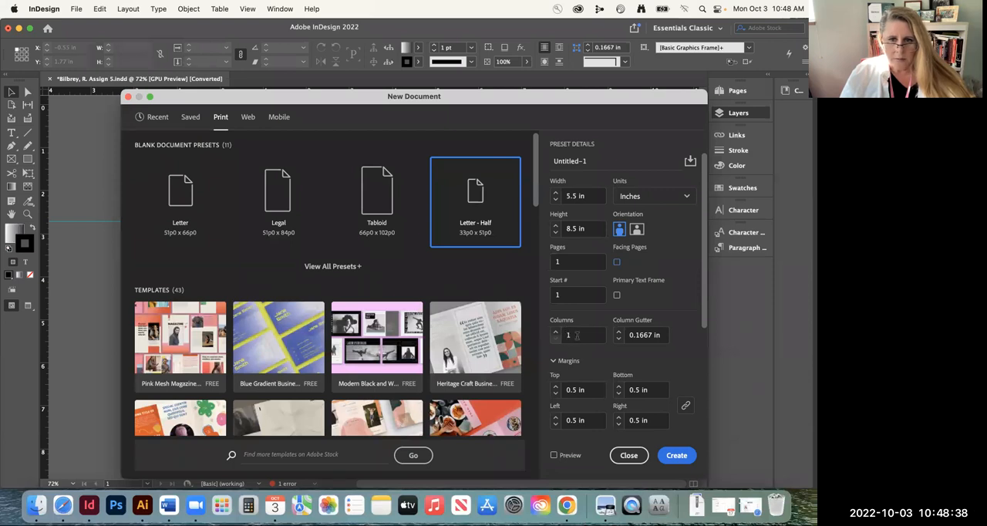
pyautogui.click(555, 361)
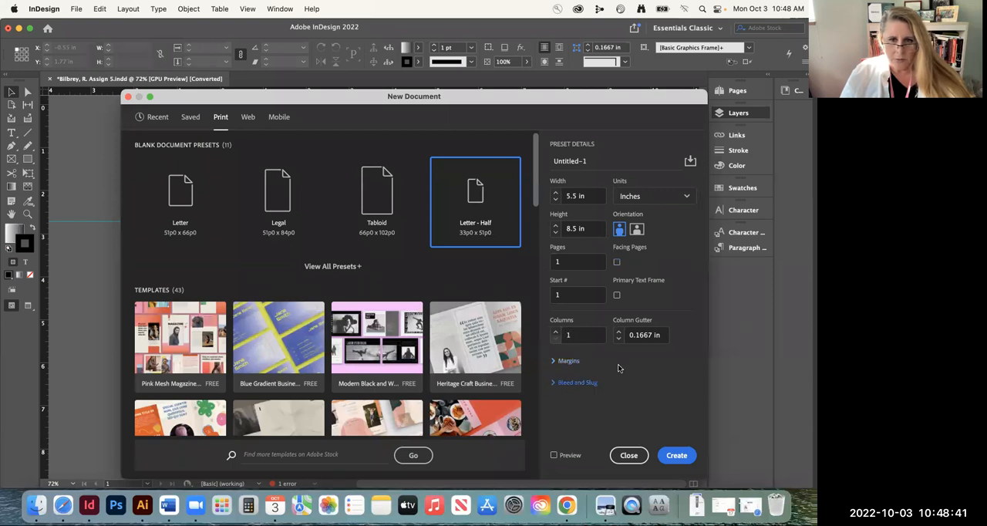
pyautogui.click(556, 360)
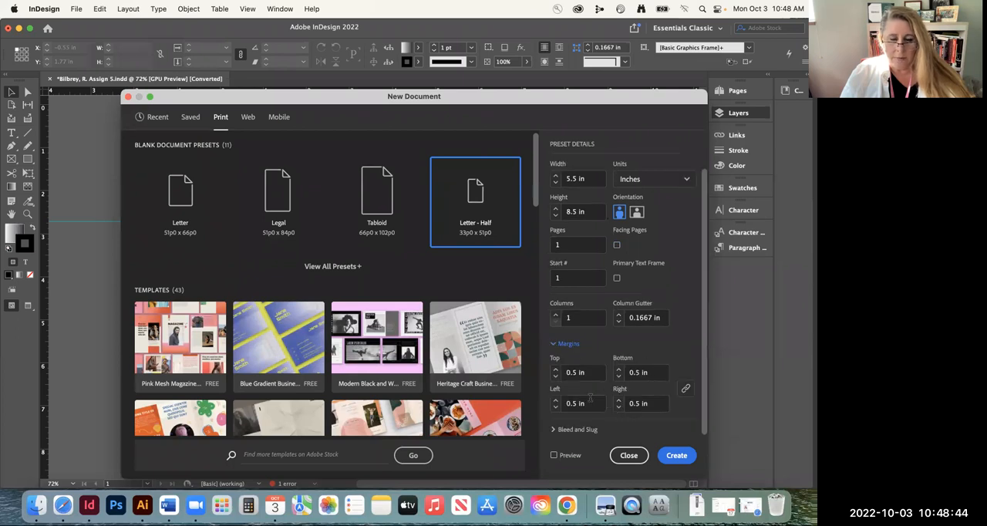
# Set the new document's bleed to 0.125 in on all sides
pyautogui.click(554, 430)
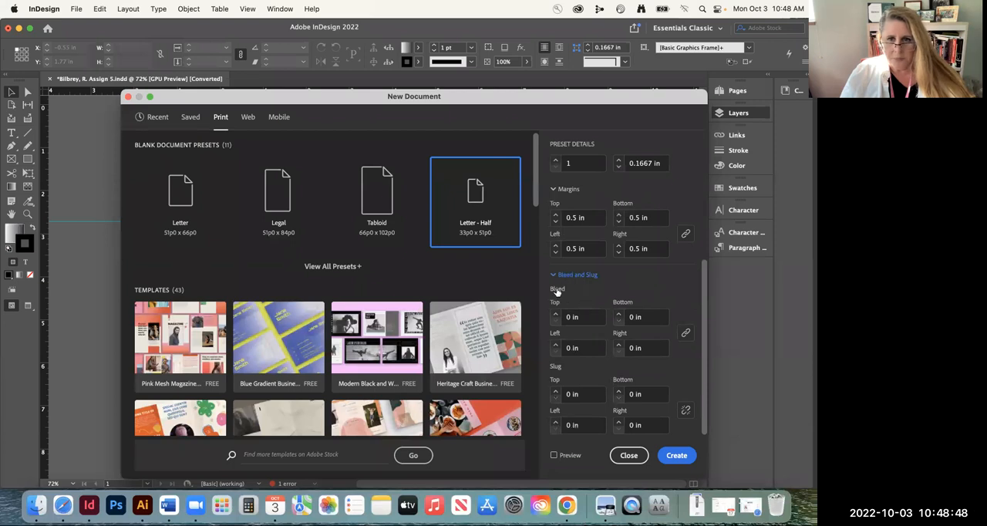
pyautogui.moveTo(595, 314); pyautogui.dragTo(527, 313)
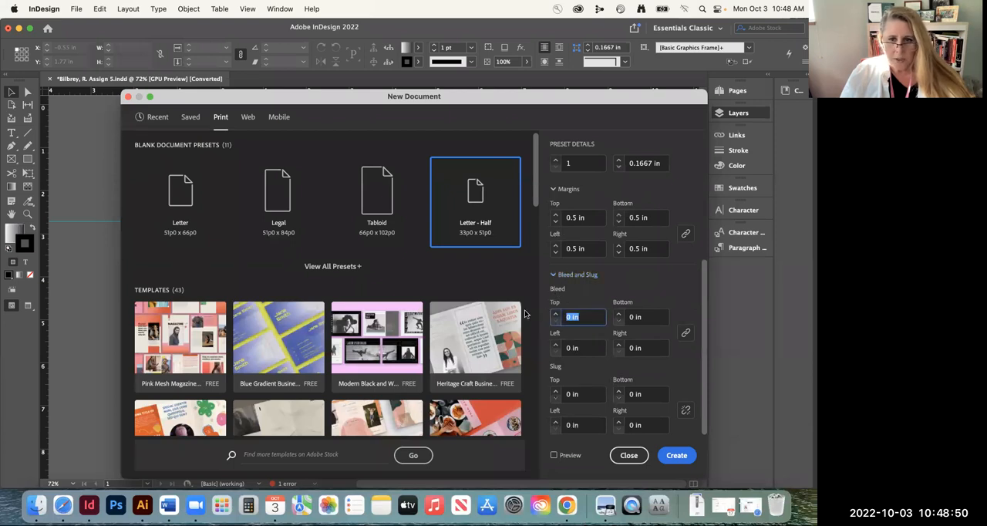
pyautogui.write('.125')
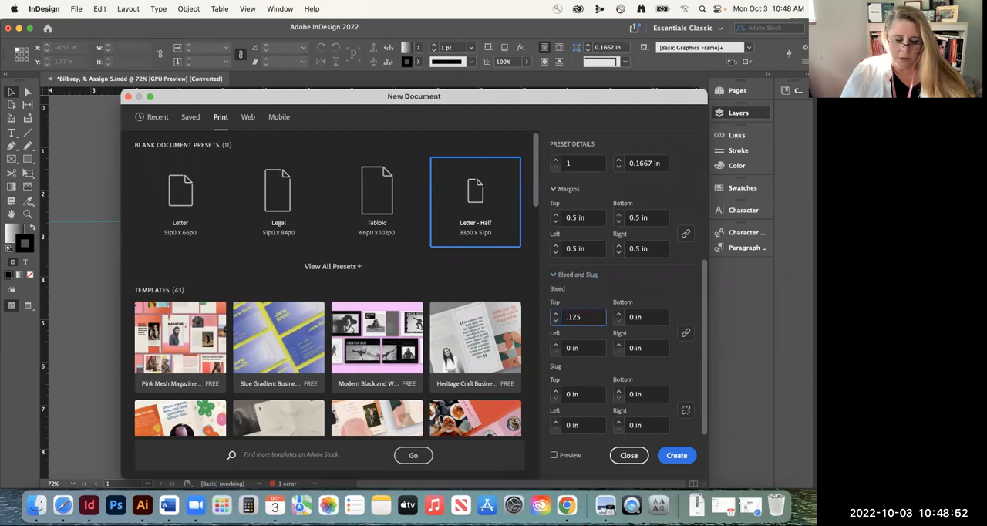
pyautogui.press('Tab')
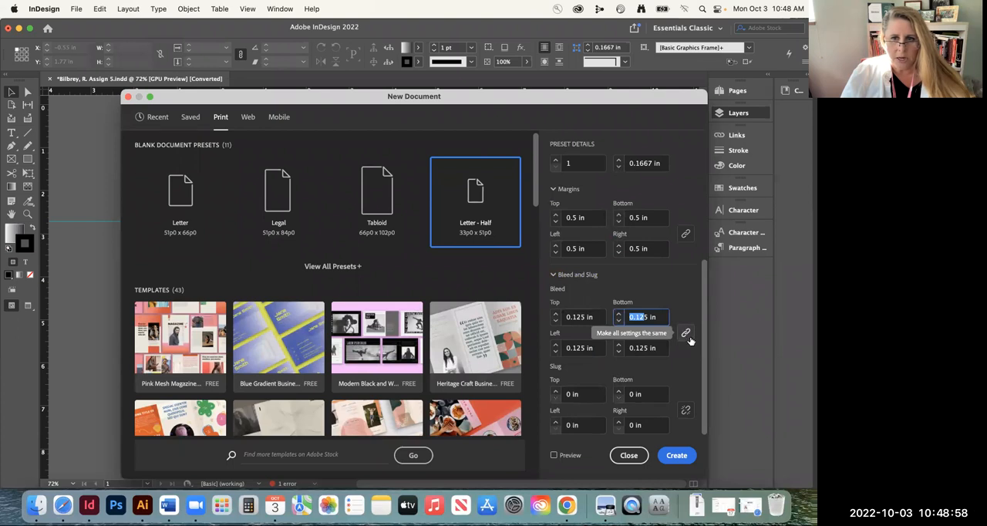
pyautogui.click(685, 294)
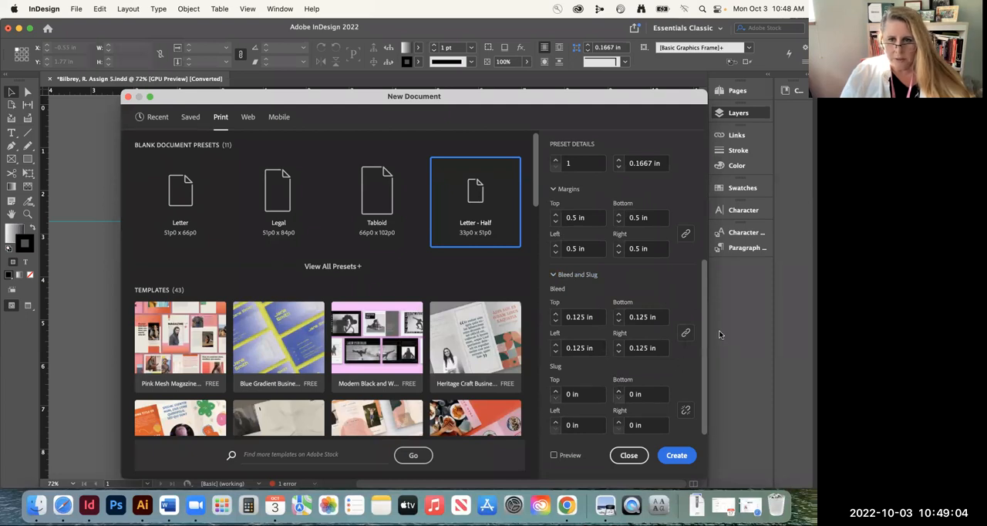
# Review the new document's settings, preview the page behind the dialog, and create the document
pyautogui.moveTo(704, 328); pyautogui.dragTo(698, 222)
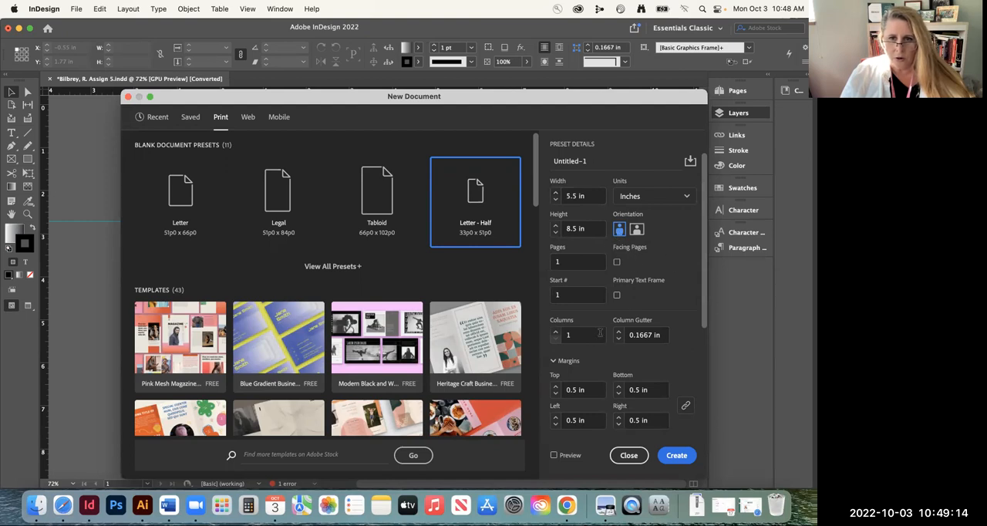
pyautogui.scroll(-3, 600, 331)
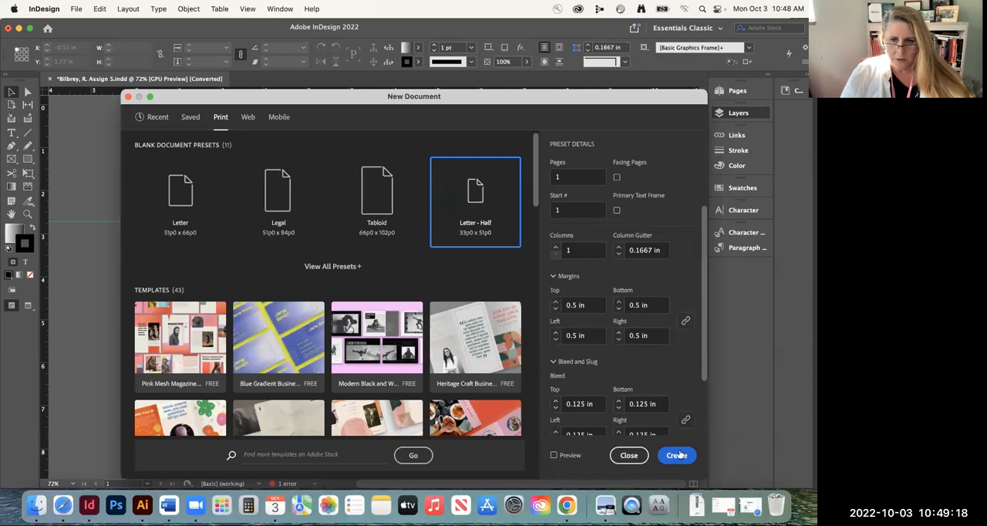
pyautogui.click(554, 455)
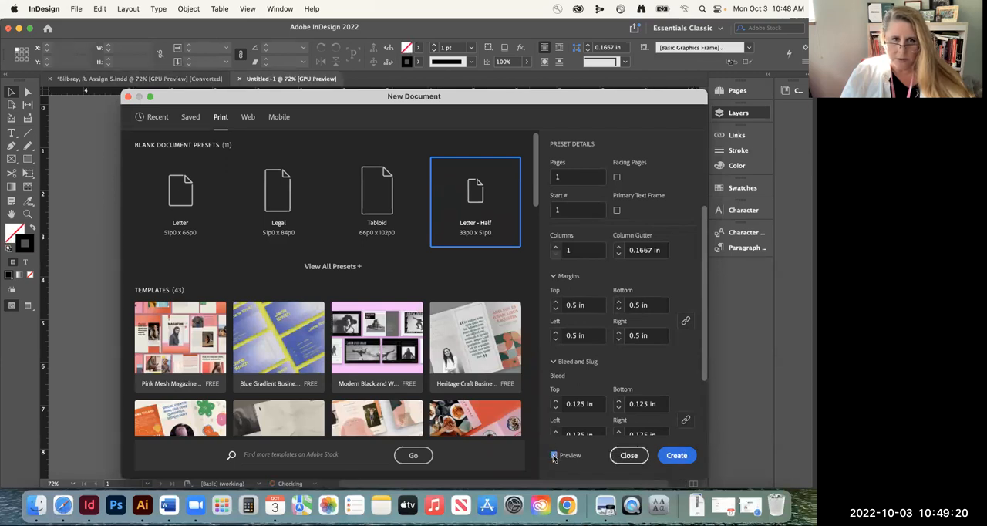
pyautogui.moveTo(317, 101); pyautogui.dragTo(698, 113)
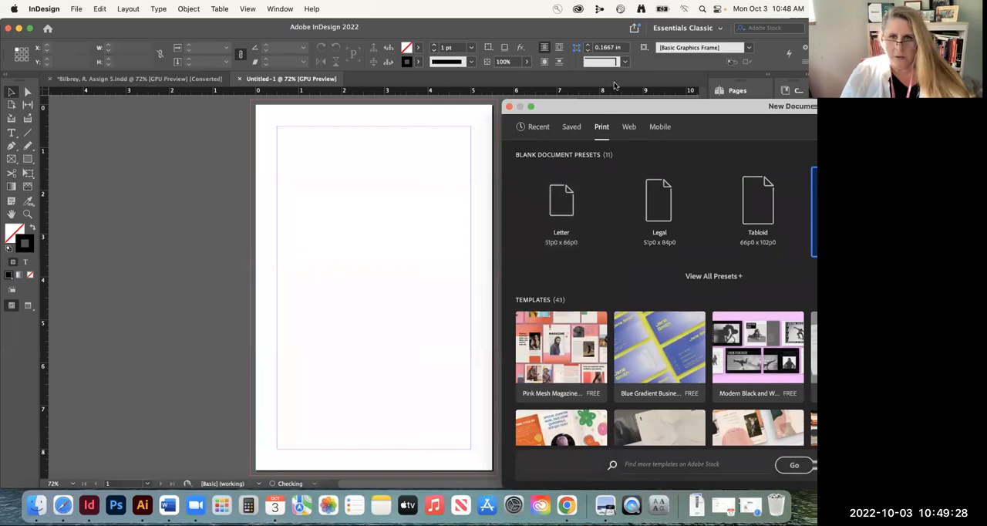
pyautogui.doubleClick(616, 108)
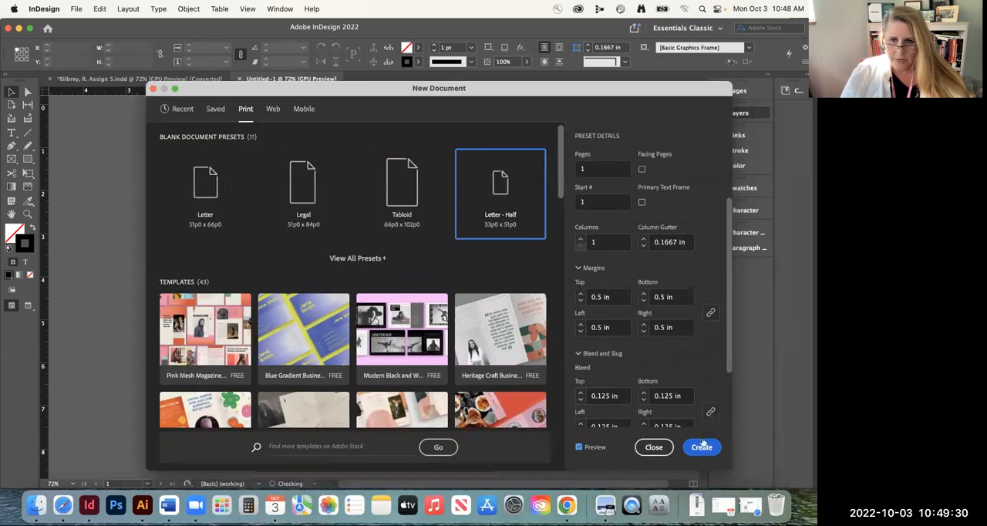
pyautogui.click(702, 446)
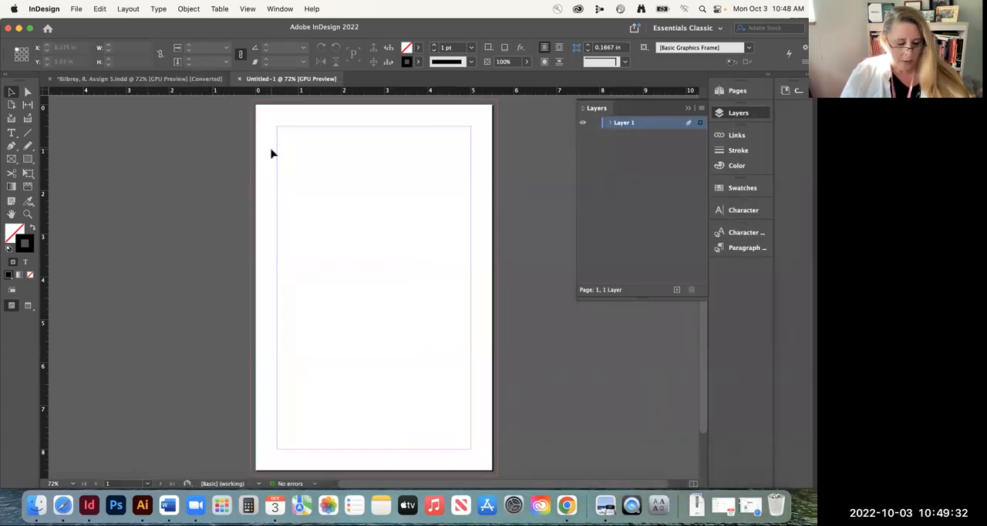
# Toggle the rulers off and on, and compare the Essentials and Essentials Classic workspaces, finishing in Essentials Classic
pyautogui.press('super+r')
pyautogui.press('super+r')
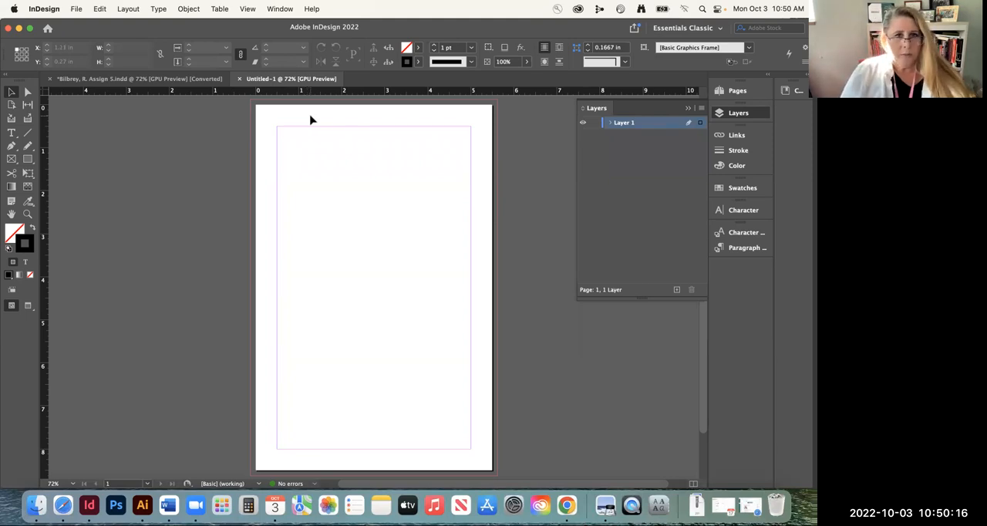
pyautogui.click(709, 29)
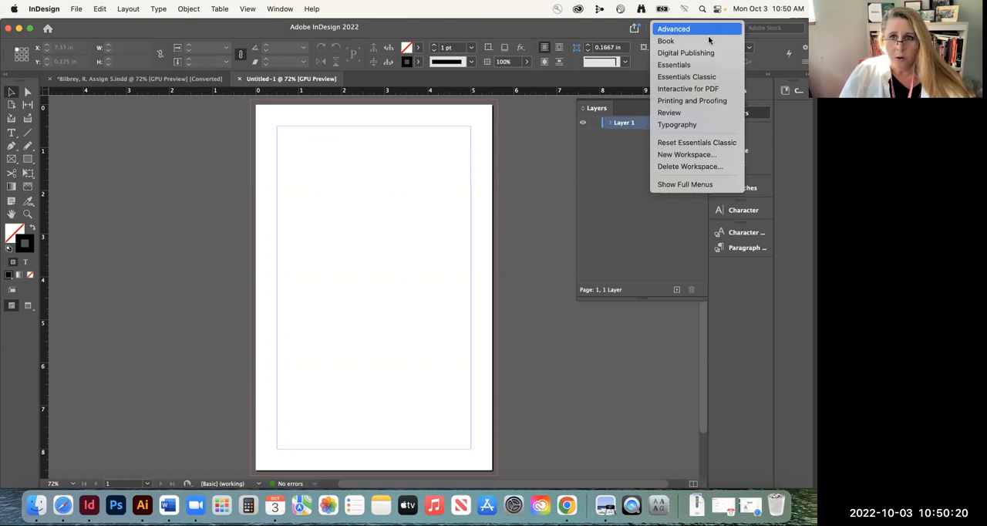
pyautogui.click(679, 65)
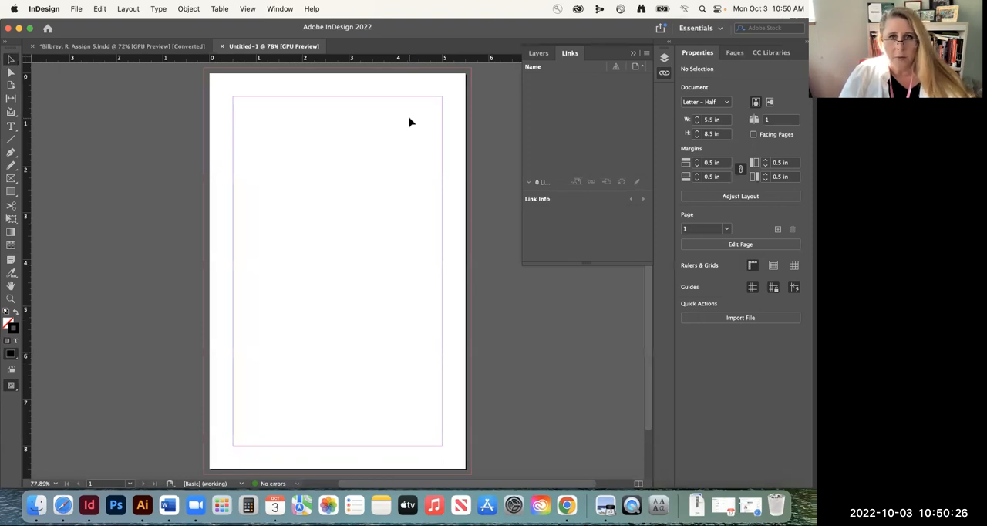
pyautogui.click(712, 31)
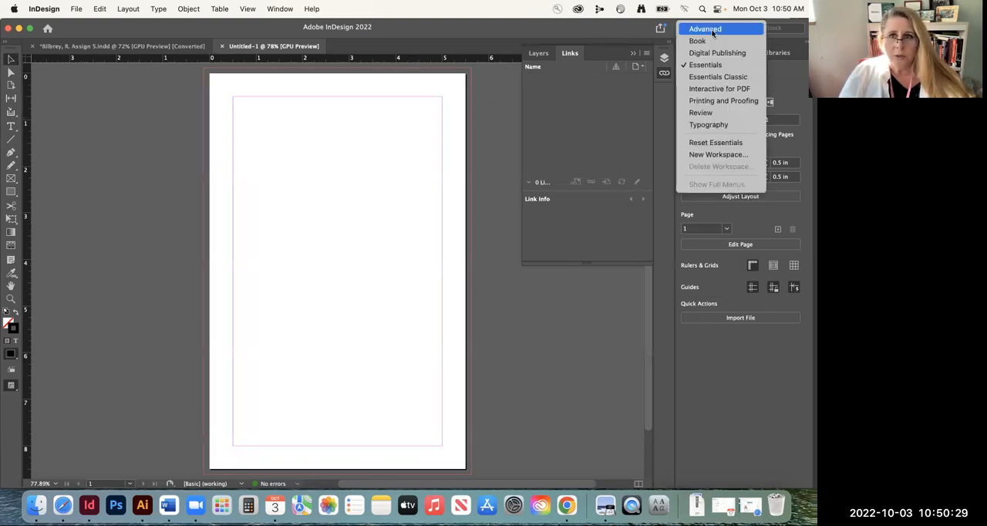
pyautogui.click(706, 77)
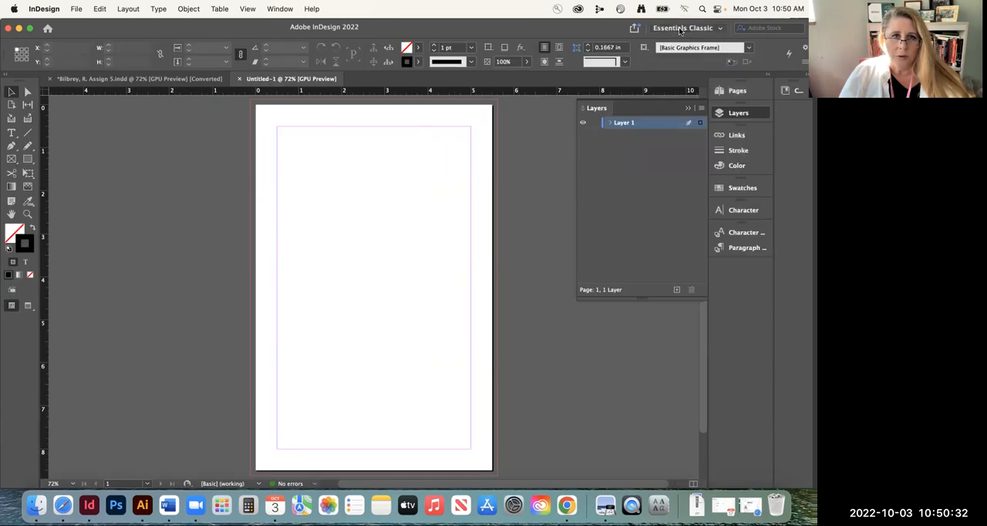
pyautogui.click(693, 30)
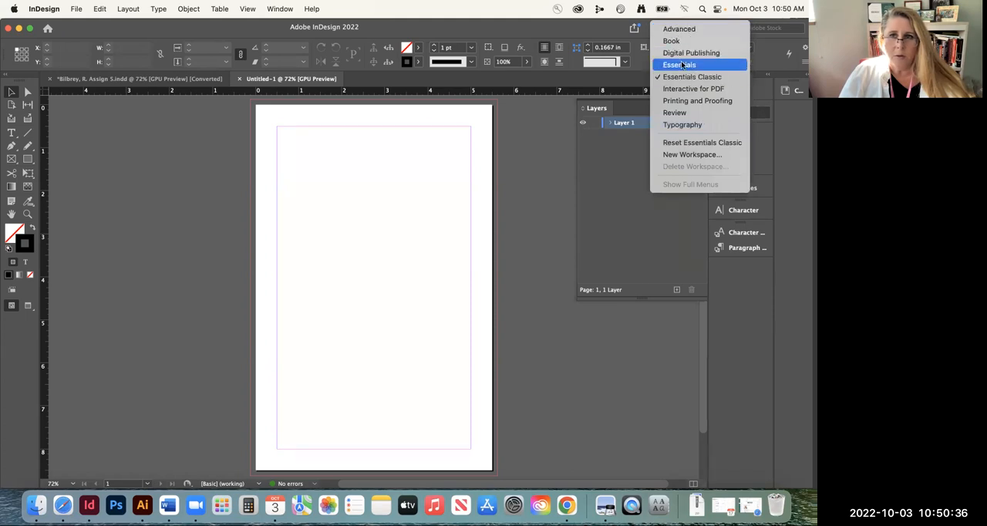
pyautogui.click(685, 65)
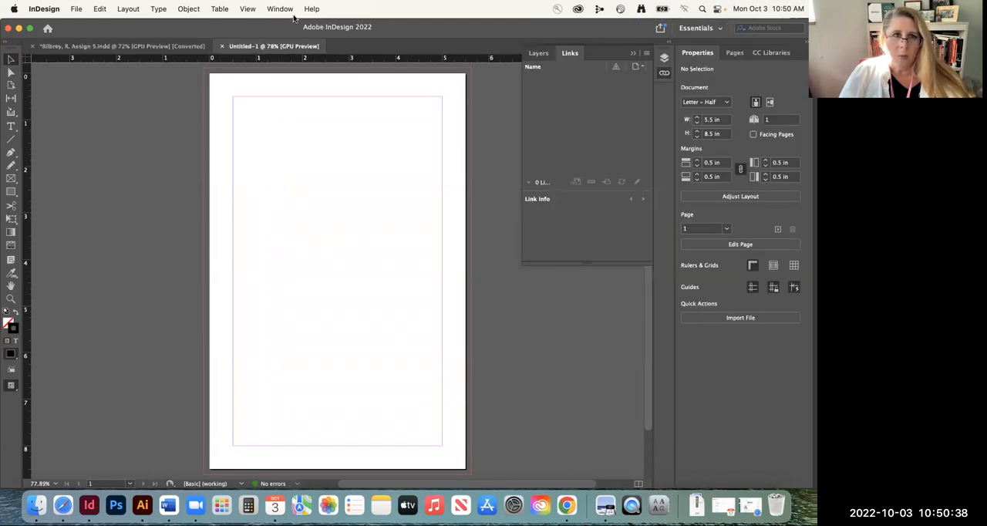
pyautogui.click(279, 9)
pyautogui.moveTo(287, 41)
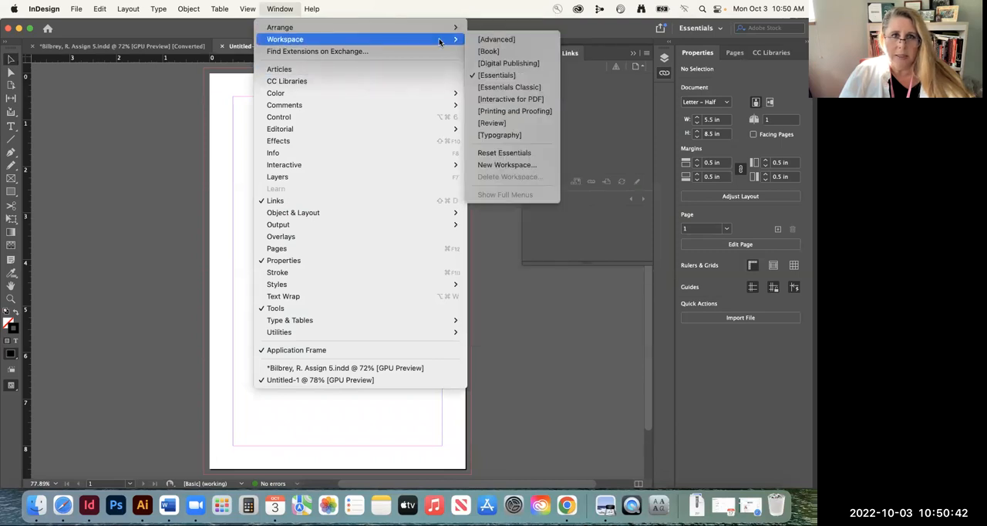
pyautogui.click(505, 88)
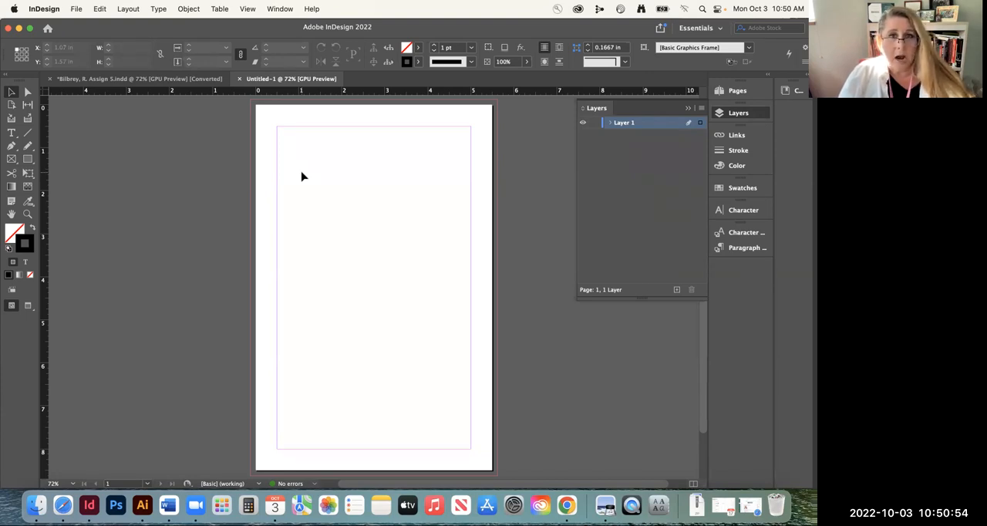
# Start placing a file and browse to the inner Files for students folder under Desktop, Fall 2022, VISC115, As. 5
pyautogui.click(75, 9)
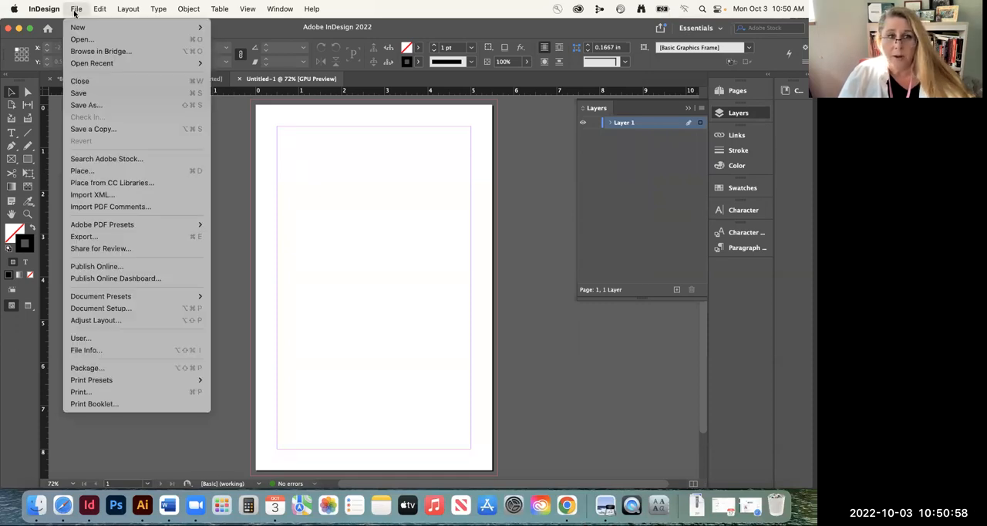
pyautogui.click(105, 171)
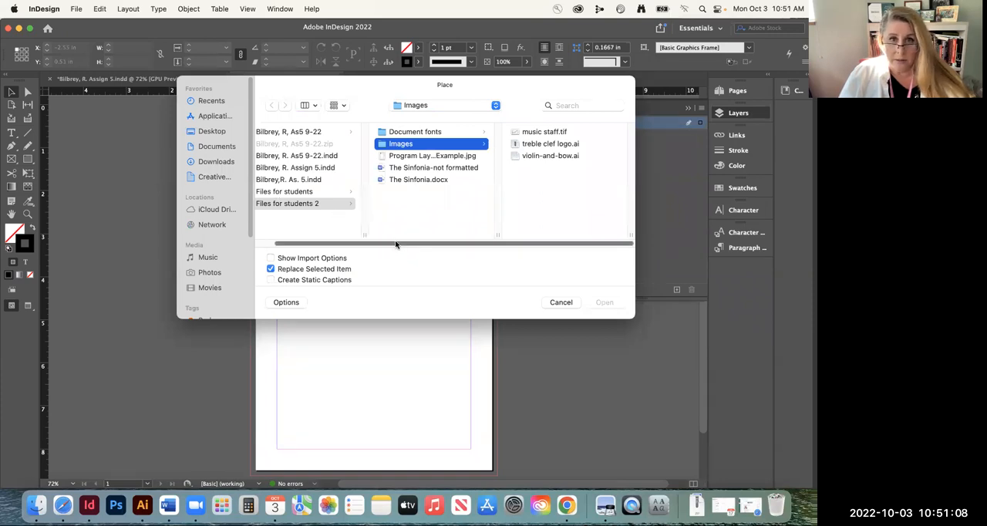
pyautogui.moveTo(395, 244); pyautogui.dragTo(340, 244)
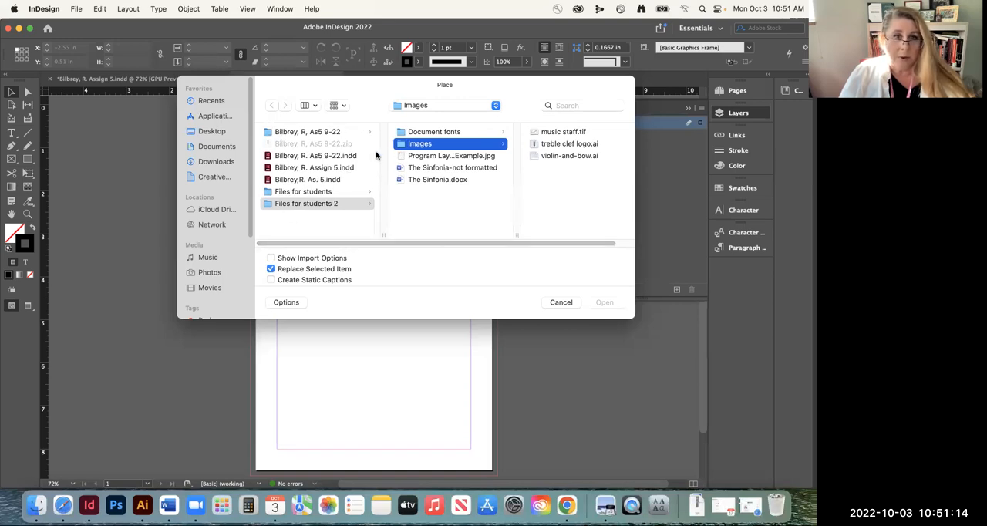
pyautogui.click(205, 131)
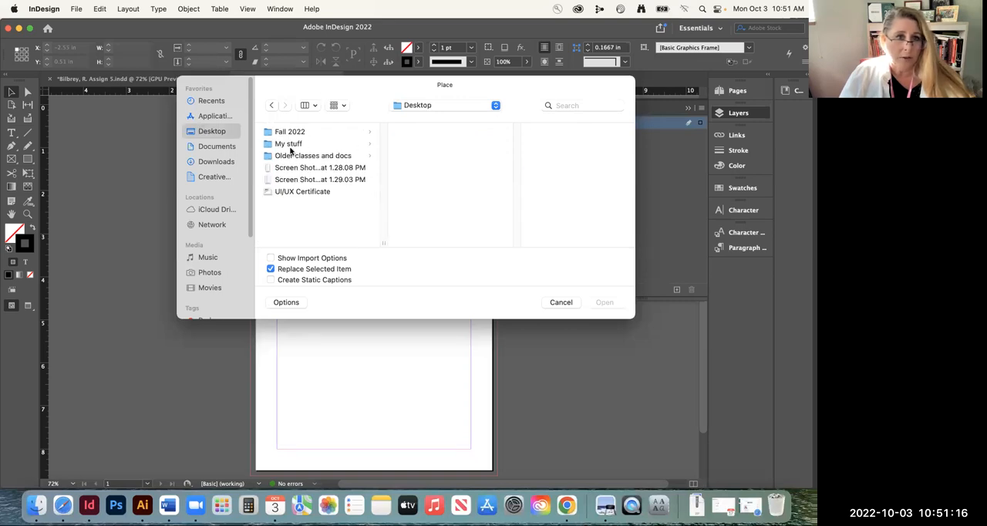
pyautogui.click(290, 133)
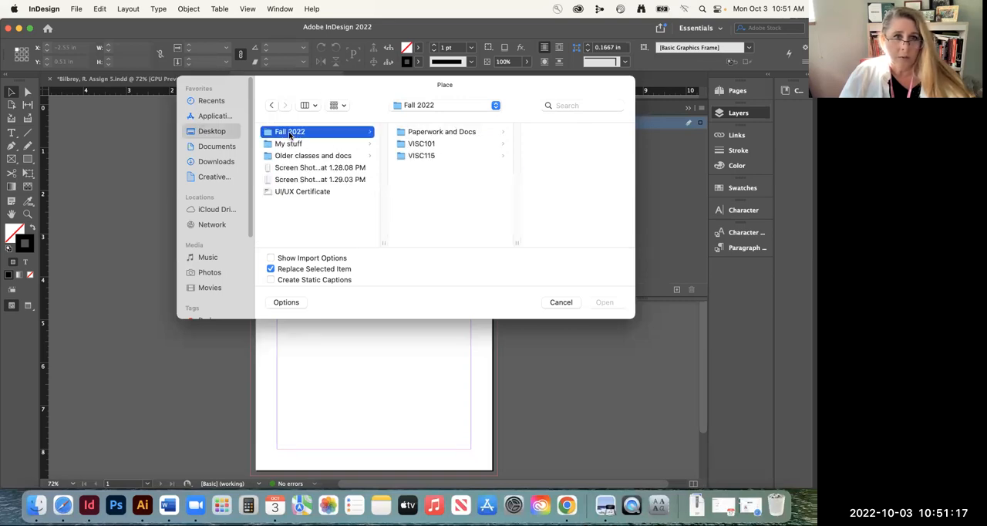
pyautogui.click(427, 156)
pyautogui.click(531, 184)
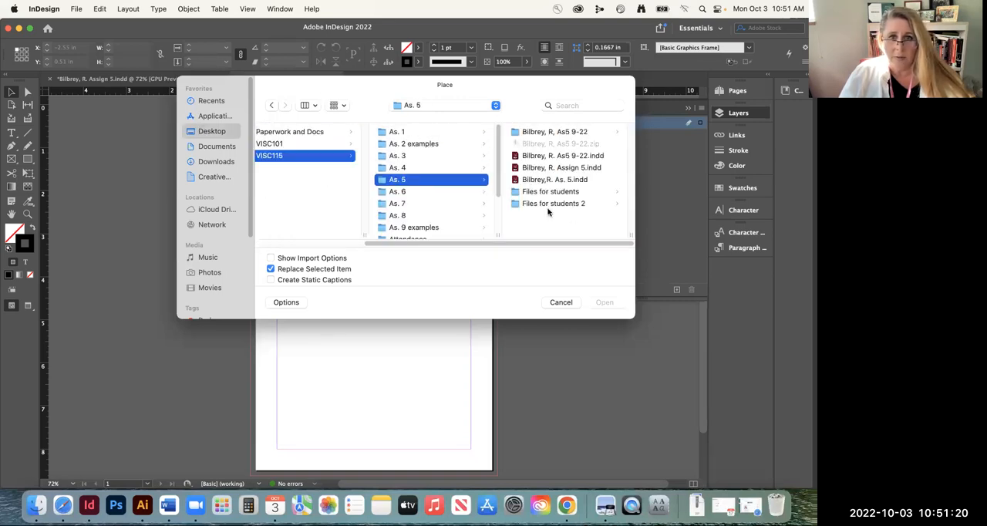
pyautogui.click(540, 193)
pyautogui.click(529, 133)
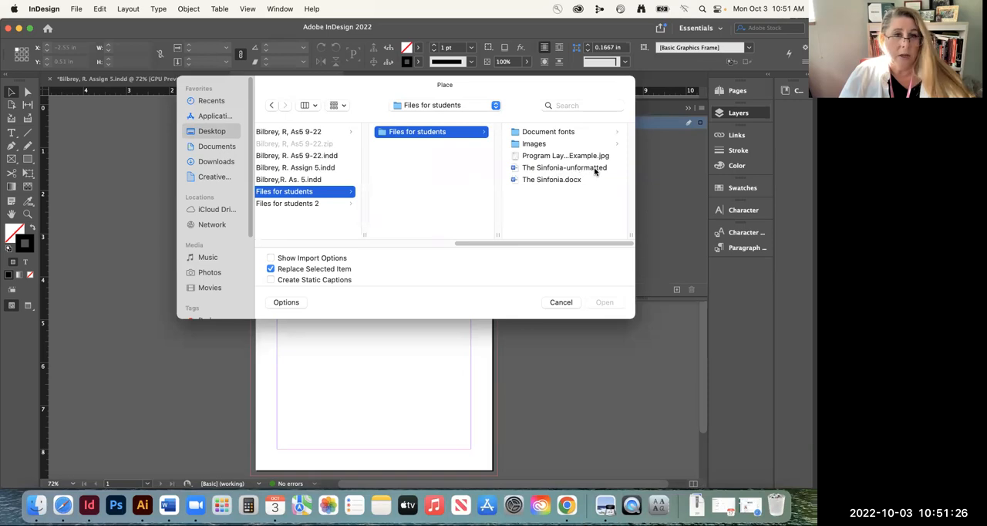
# Load The Sinfonia-unformatted Word document and place it from the page's upper-left margin corner, filling the area within the margins
pyautogui.click(540, 168)
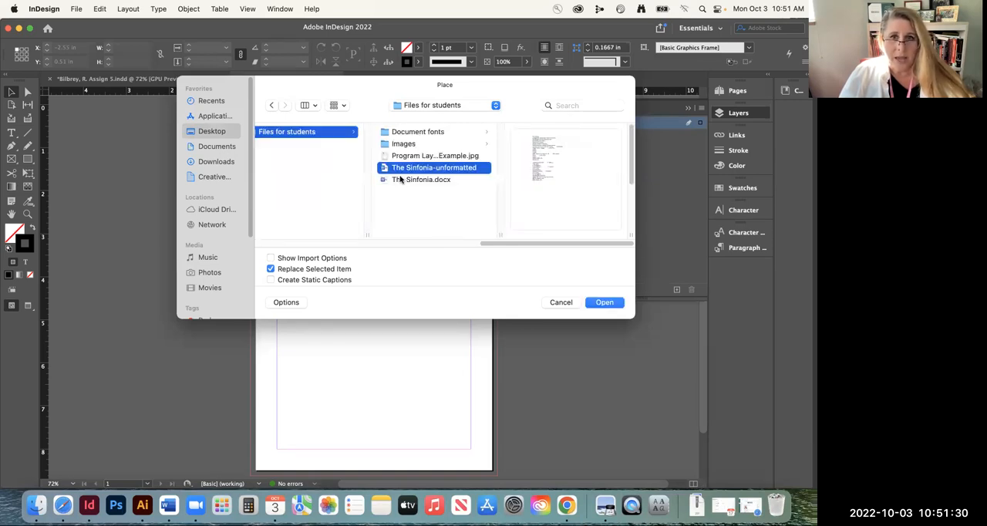
pyautogui.click(604, 302)
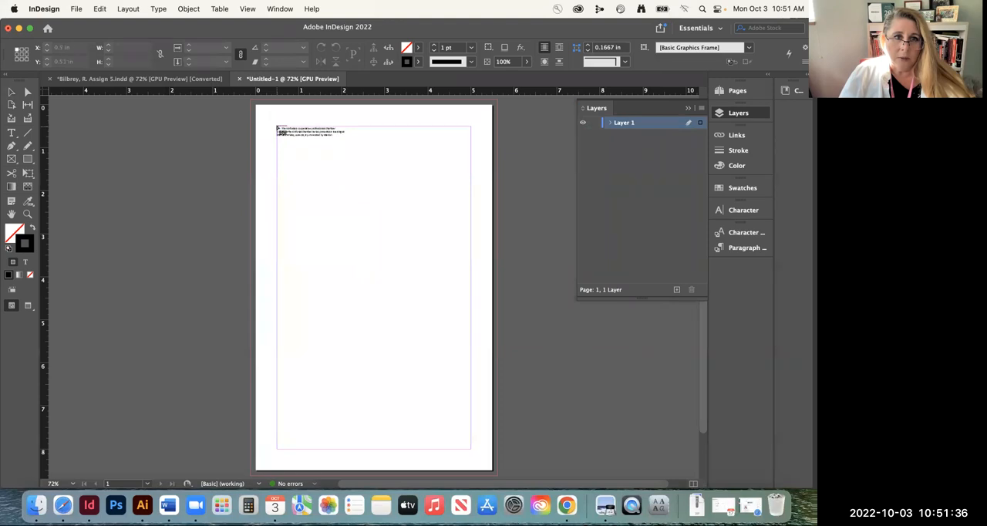
pyautogui.click(277, 128)
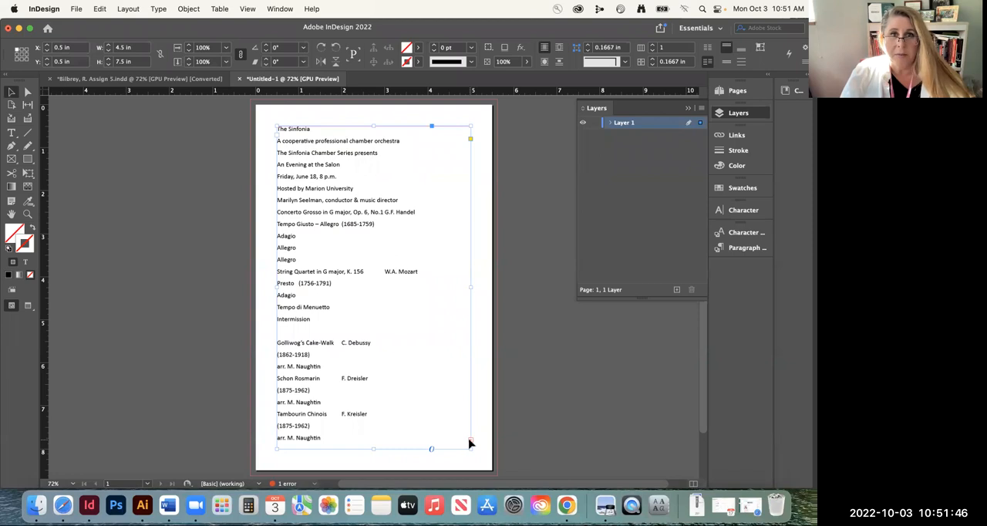
# Switch between editing the placed text and selecting its frame, finishing with the cursor in the text
pyautogui.doubleClick(337, 177)
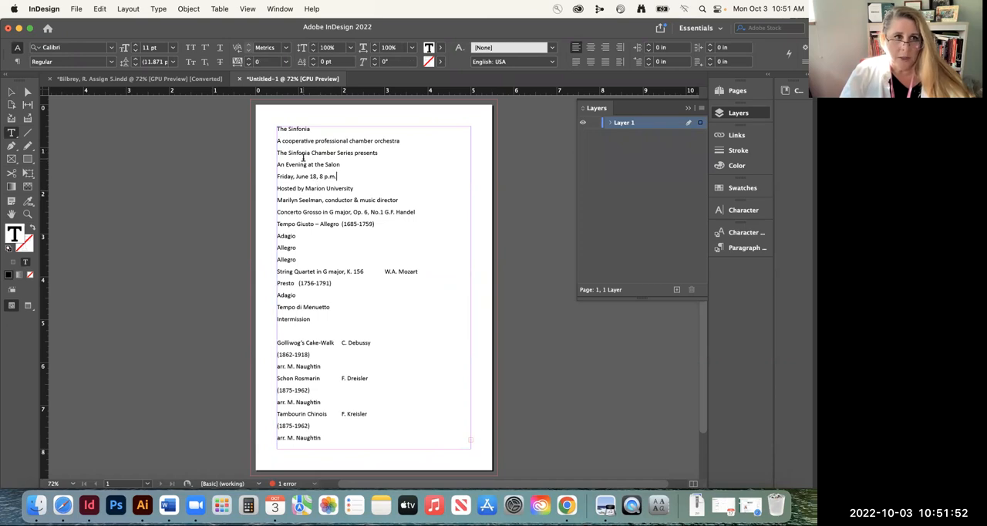
pyautogui.click(15, 93)
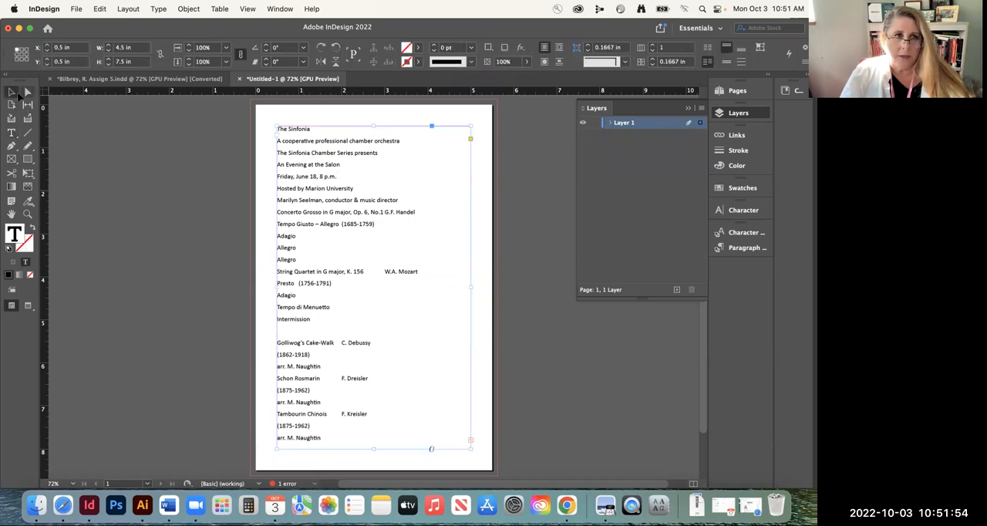
pyautogui.doubleClick(312, 166)
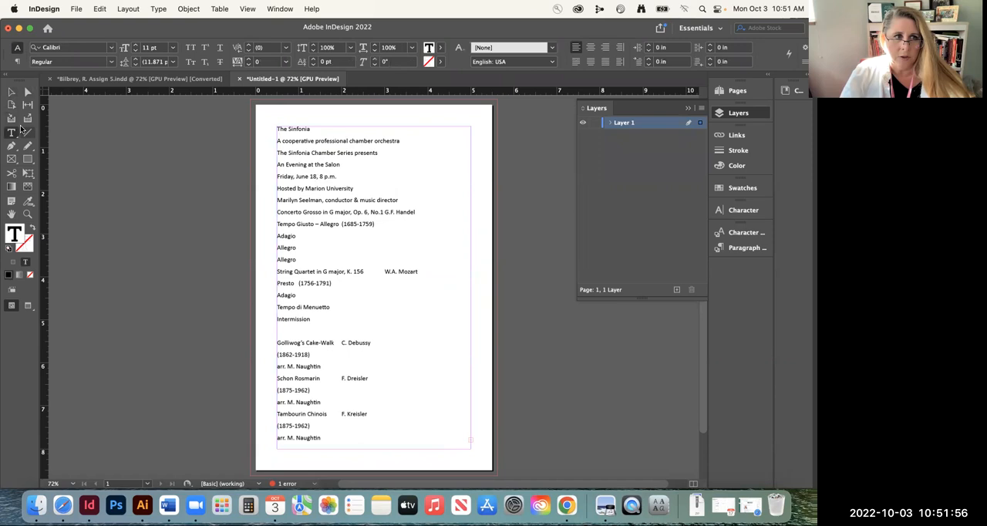
pyautogui.moveTo(317, 163); pyautogui.dragTo(319, 163)
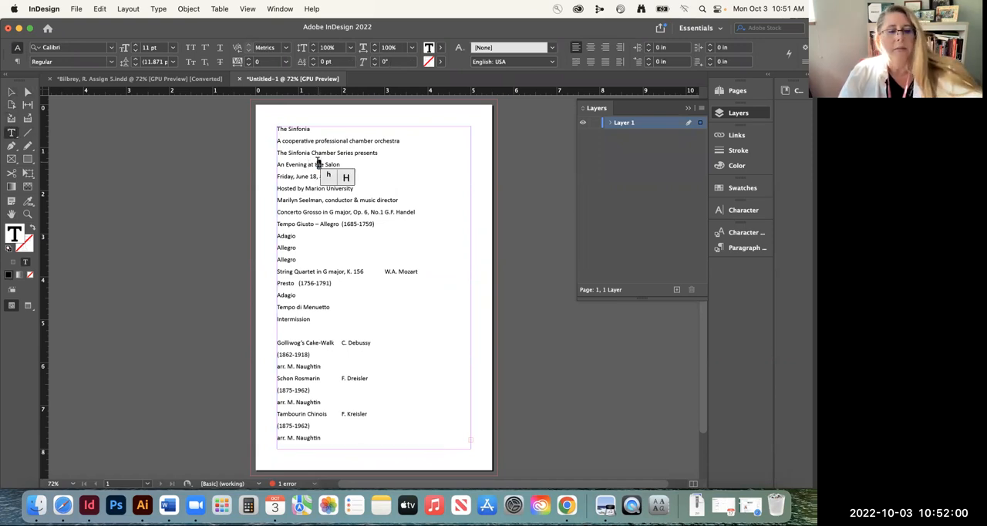
# Try setting all the program text in small caps, and undo back to before the text was placed
pyautogui.press('super+a')
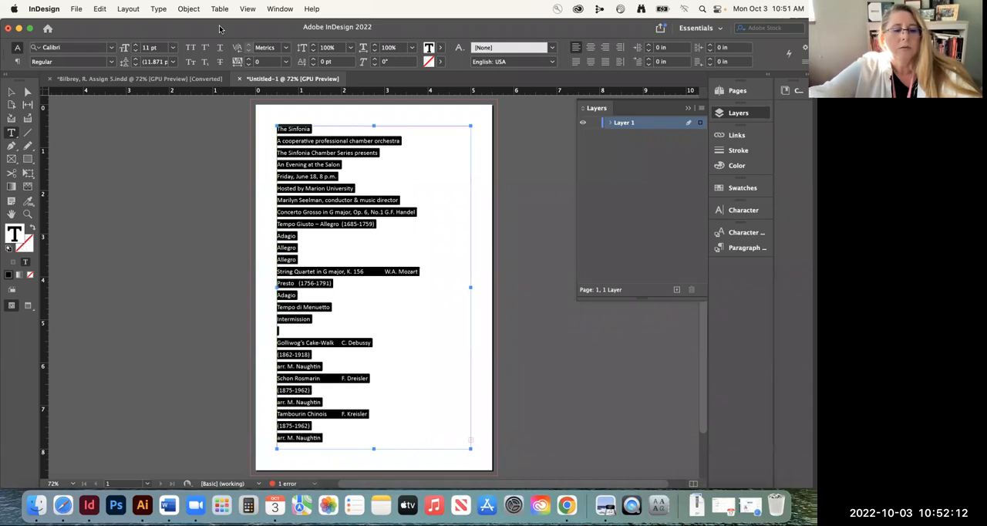
pyautogui.press('super+shift+h')
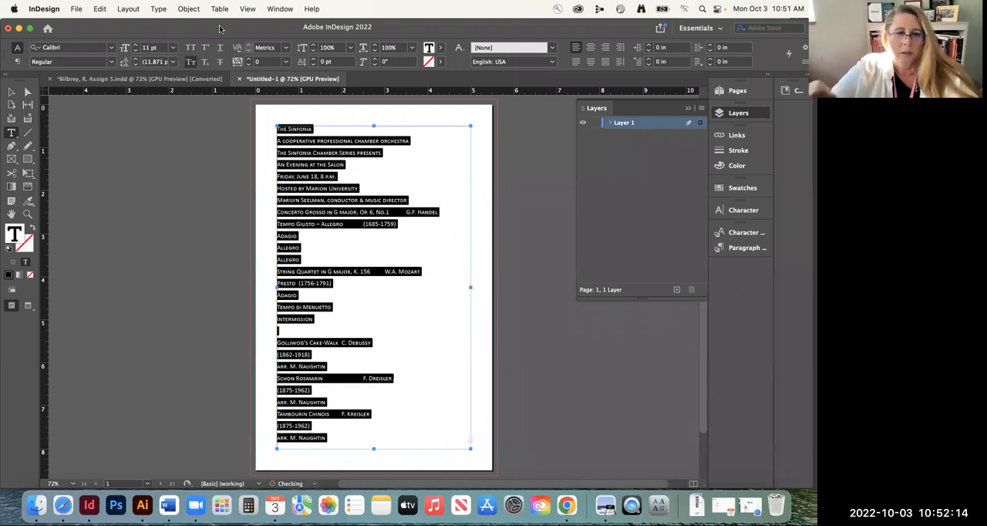
pyautogui.press('super+z')
pyautogui.press('super+z')
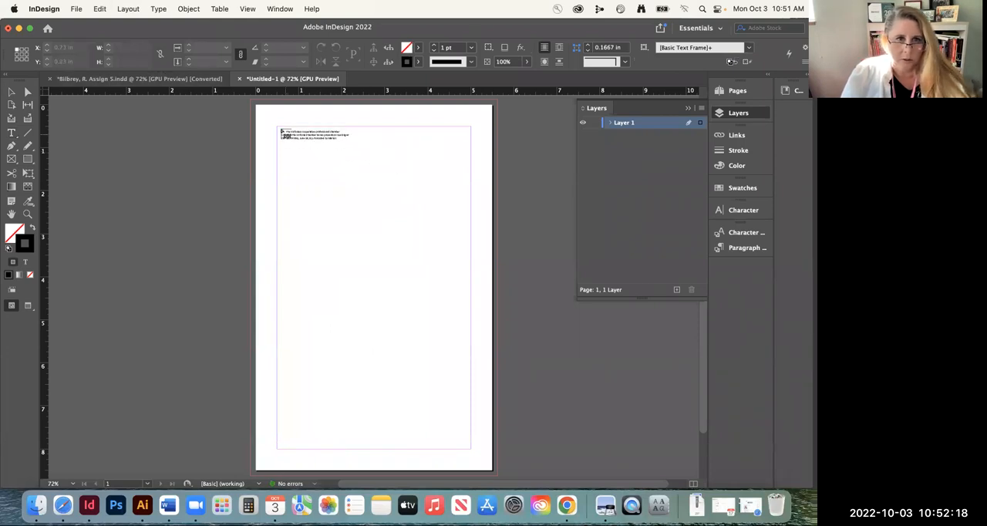
# Place the loaded text at the upper-left margin corner again and set Space After to 0 in for all its paragraphs
pyautogui.click(278, 129)
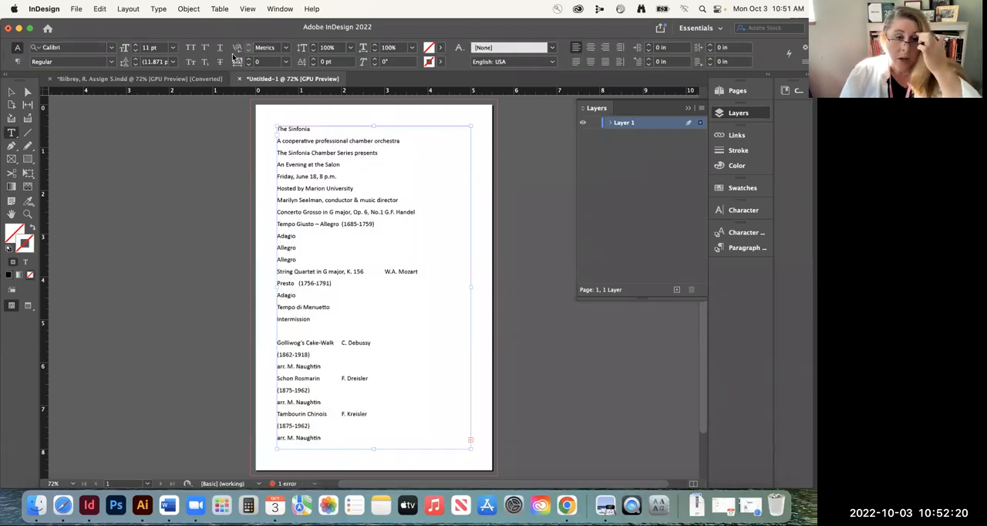
pyautogui.click(324, 165)
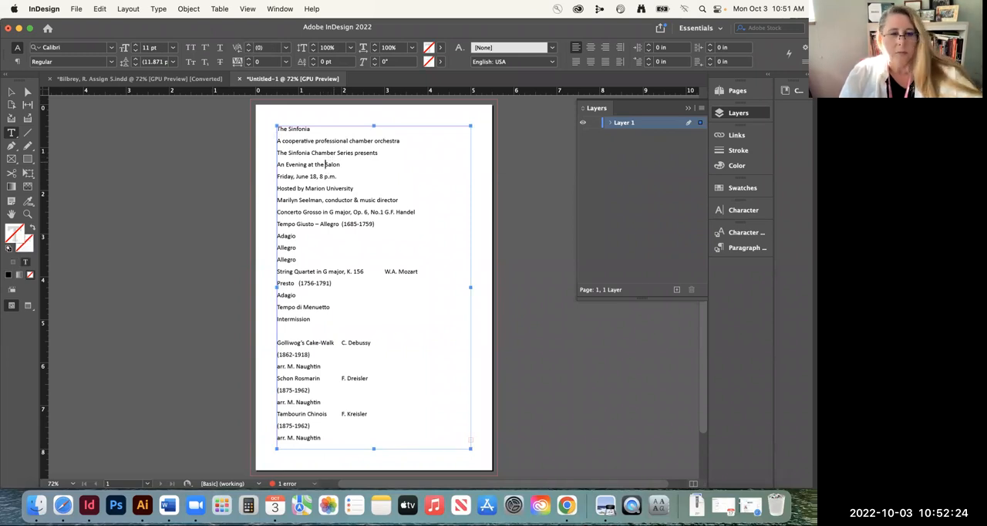
pyautogui.press('super+a')
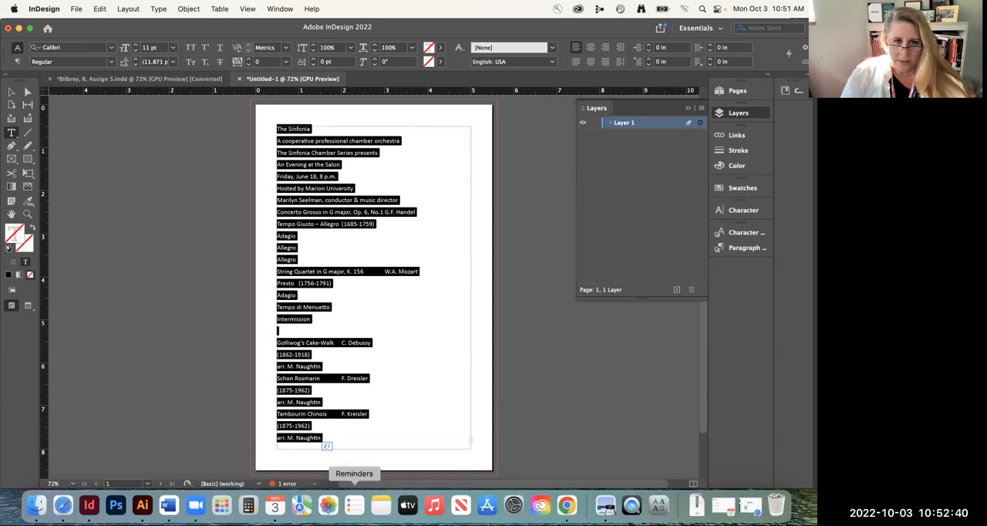
pyautogui.click(18, 62)
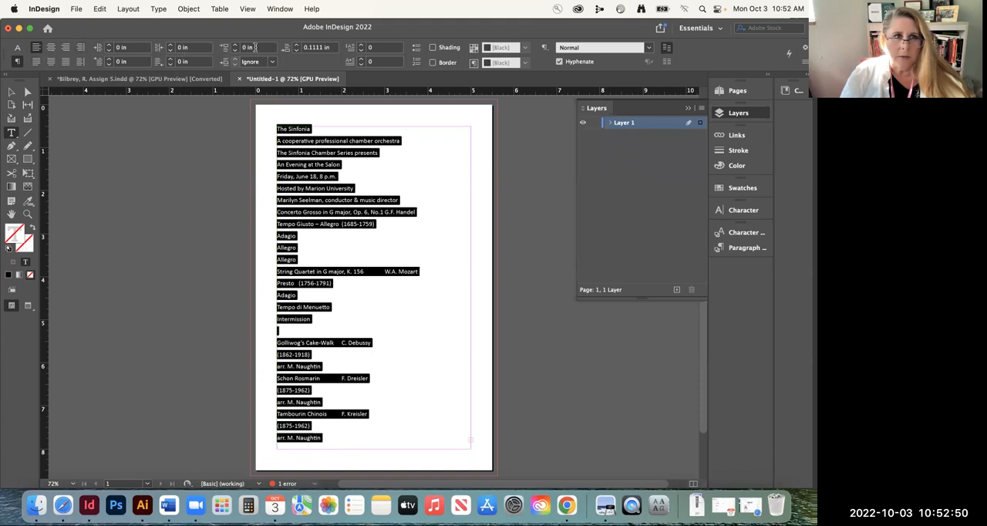
pyautogui.click(297, 51)
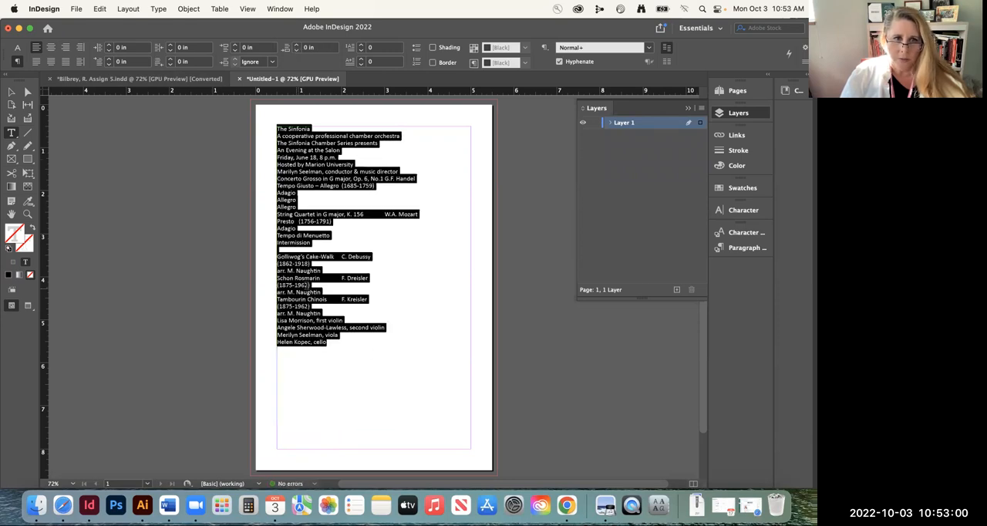
pyautogui.click(289, 252)
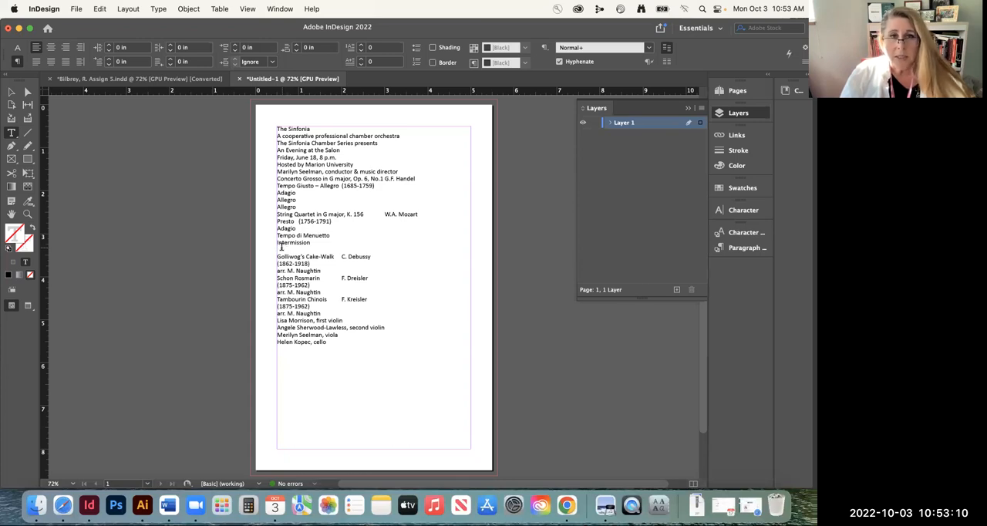
# Show the hidden characters in the program text
pyautogui.click(157, 9)
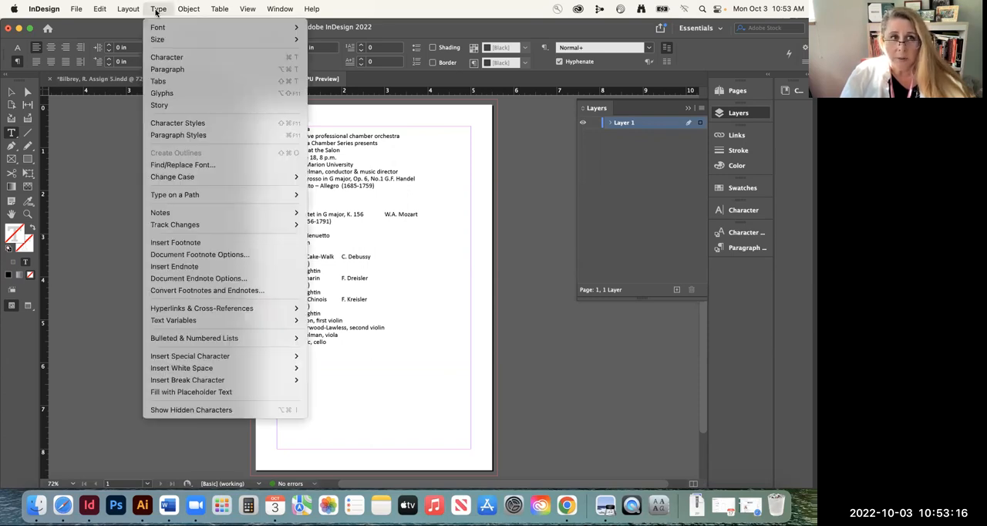
pyautogui.click(212, 411)
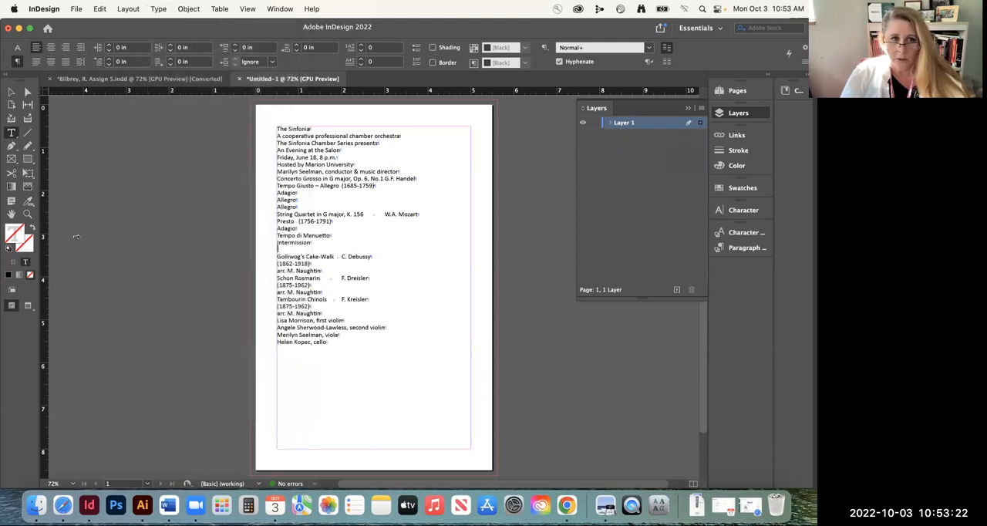
pyautogui.click(339, 171)
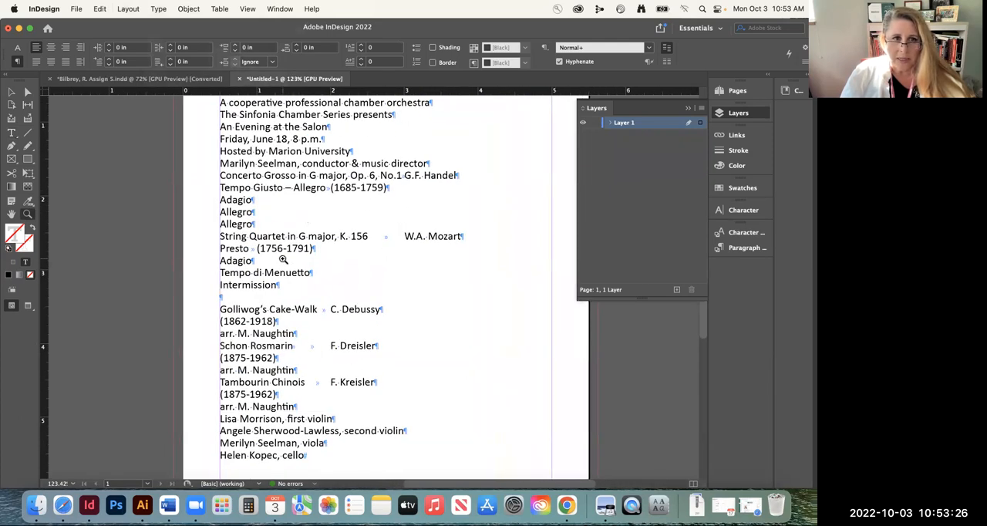
pyautogui.click(262, 176)
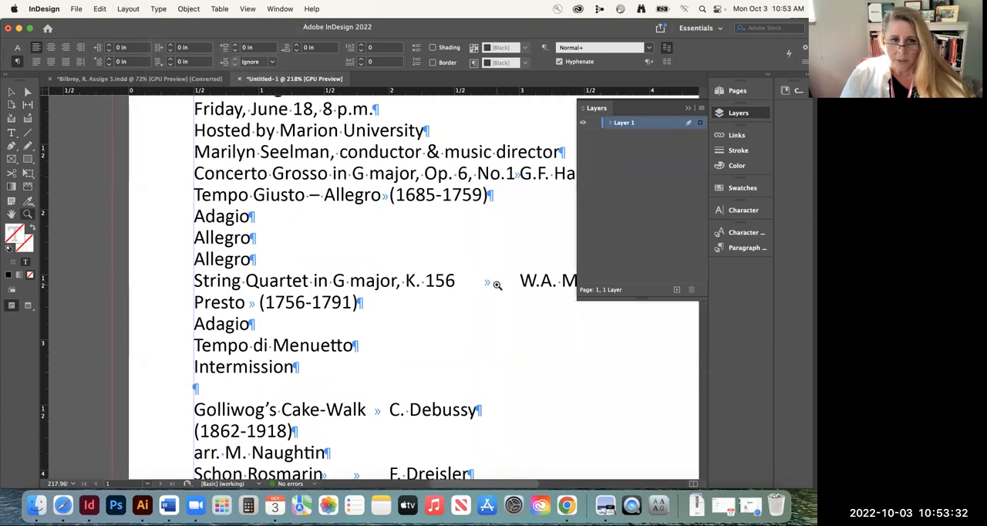
# Delete the empty paragraph between Intermission and Golliwog's Cake-Walk
pyautogui.click(11, 132)
pyautogui.moveTo(194, 387); pyautogui.dragTo(205, 385)
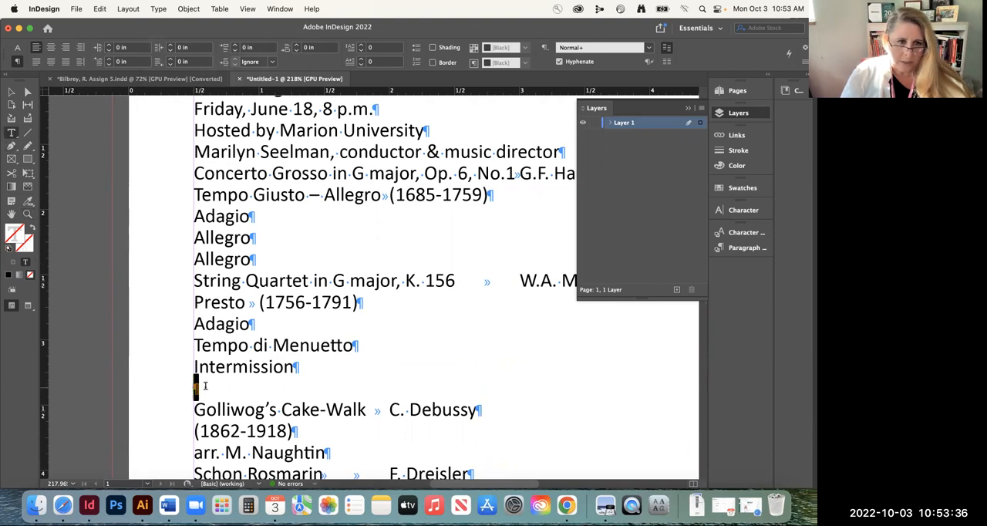
pyautogui.press('BackSpace')
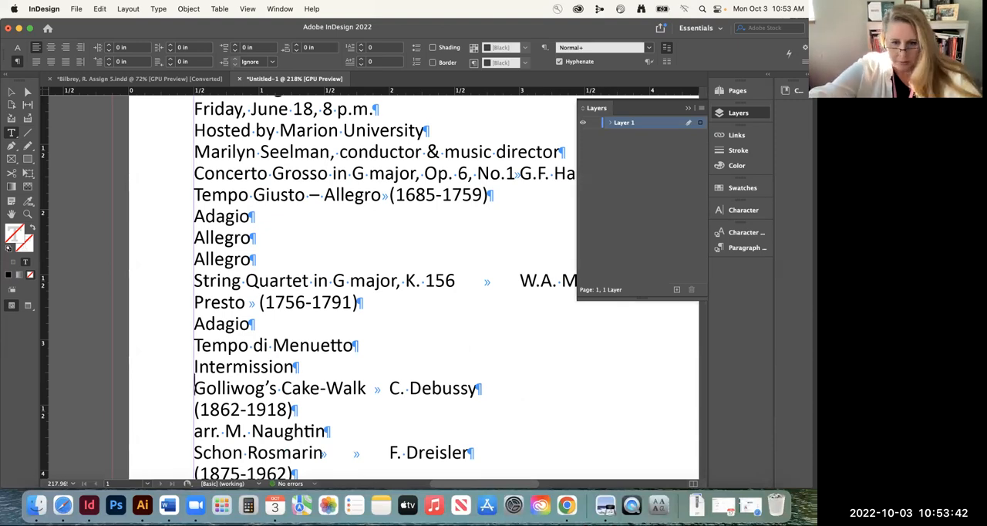
pyautogui.press('super+0')
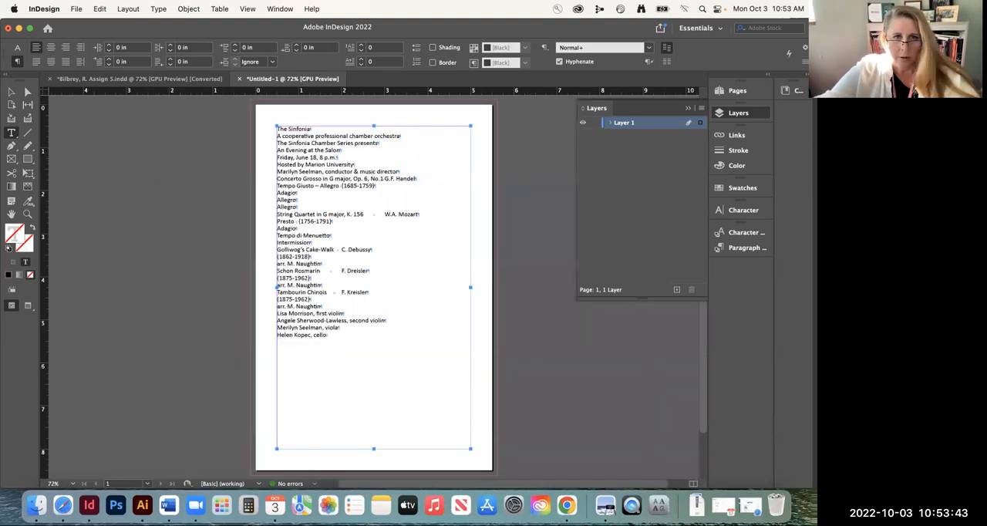
pyautogui.click(11, 92)
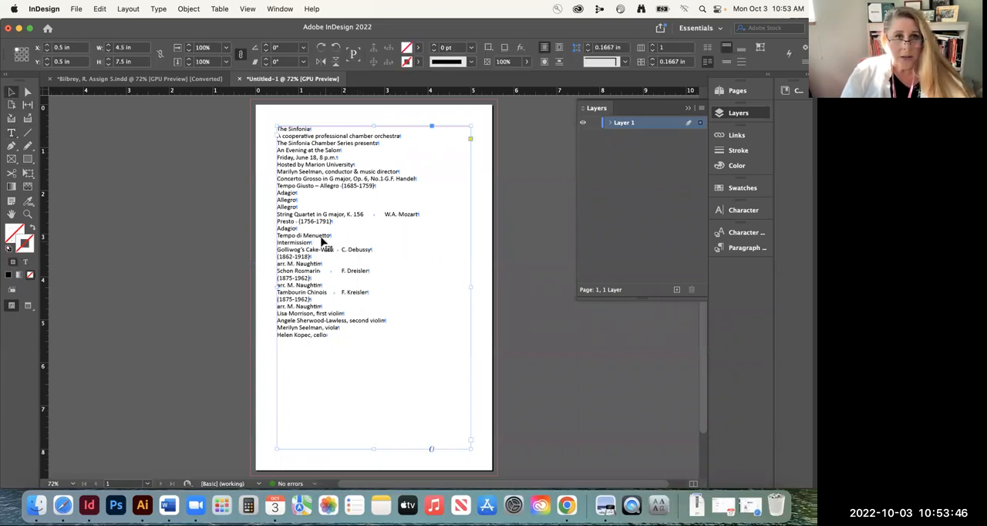
pyautogui.doubleClick(323, 241)
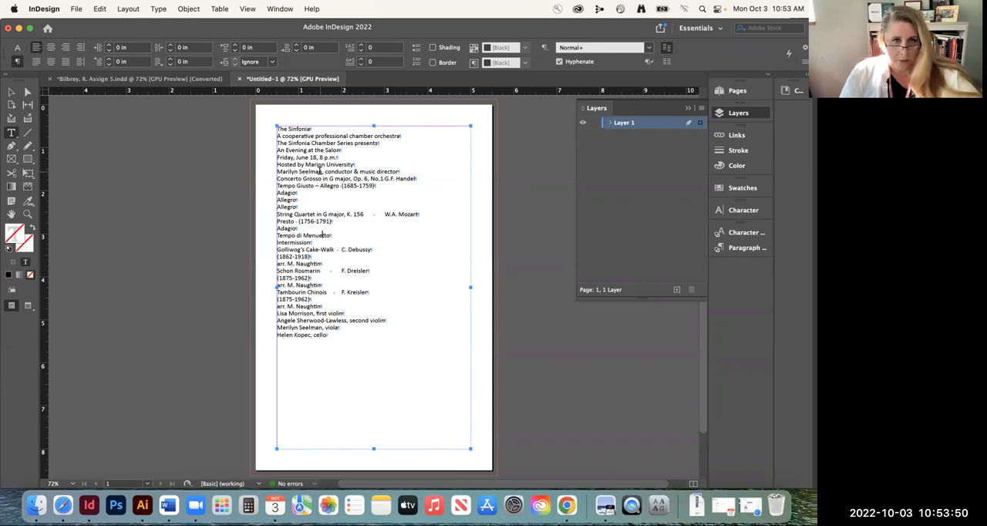
# Save the document in the As. 5 folder, naming it with the student's last name and initial followed by As5-c
pyautogui.click(77, 9)
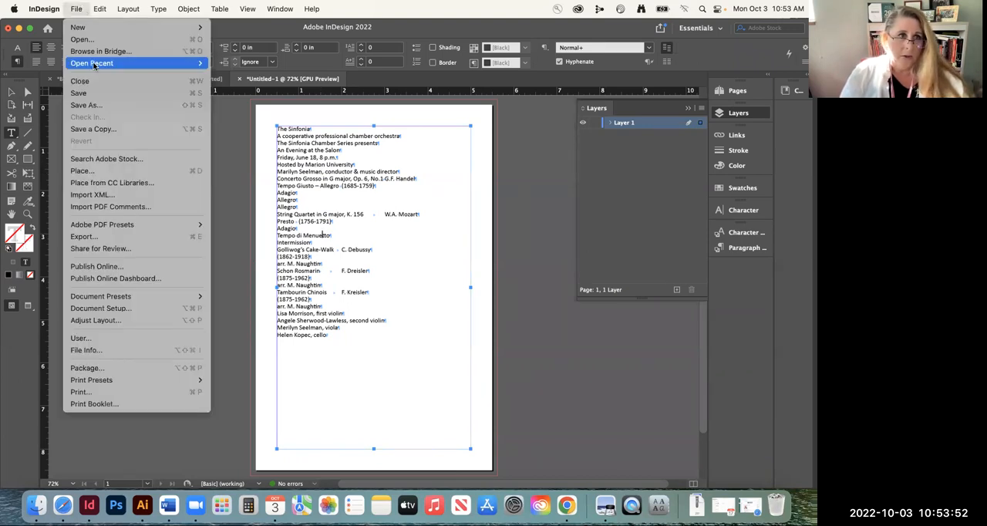
pyautogui.click(86, 105)
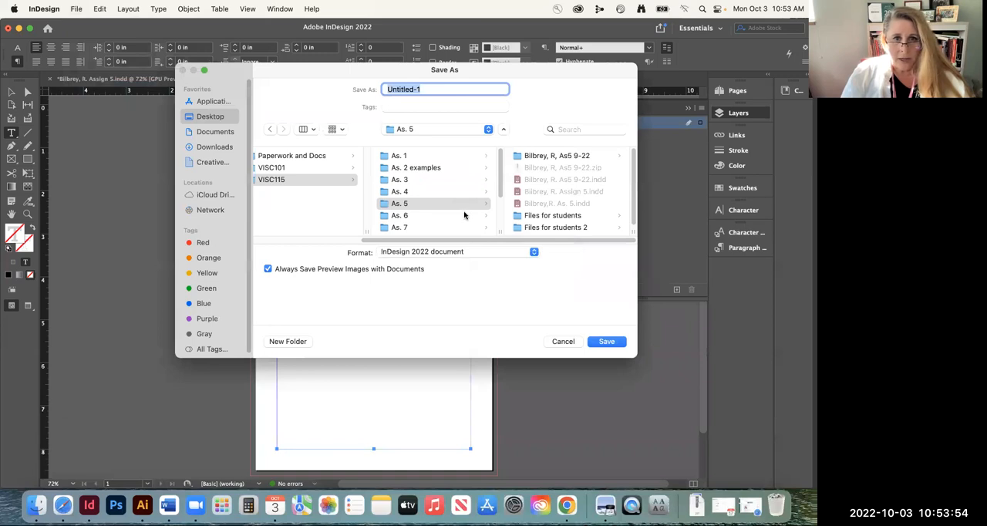
pyautogui.write('Bilbrey, R.')
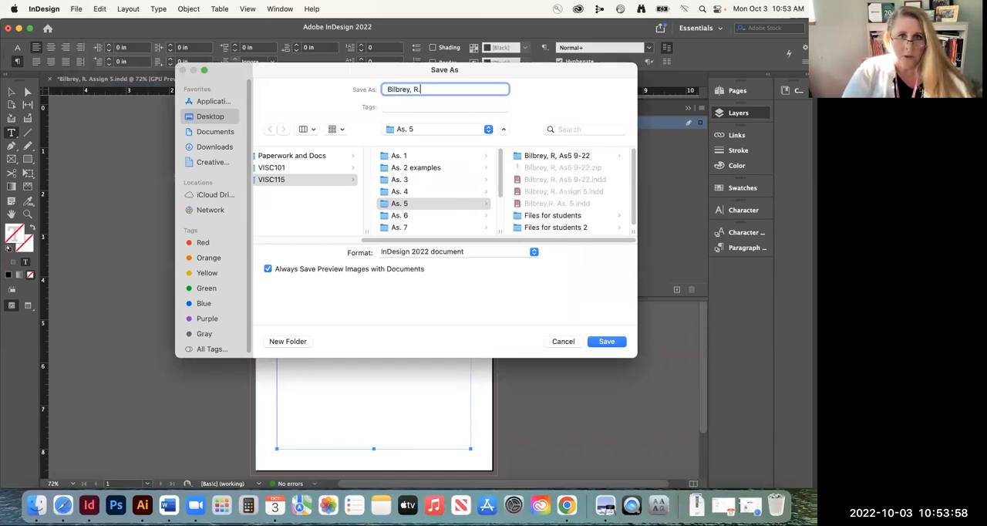
pyautogui.write(' As5-c')
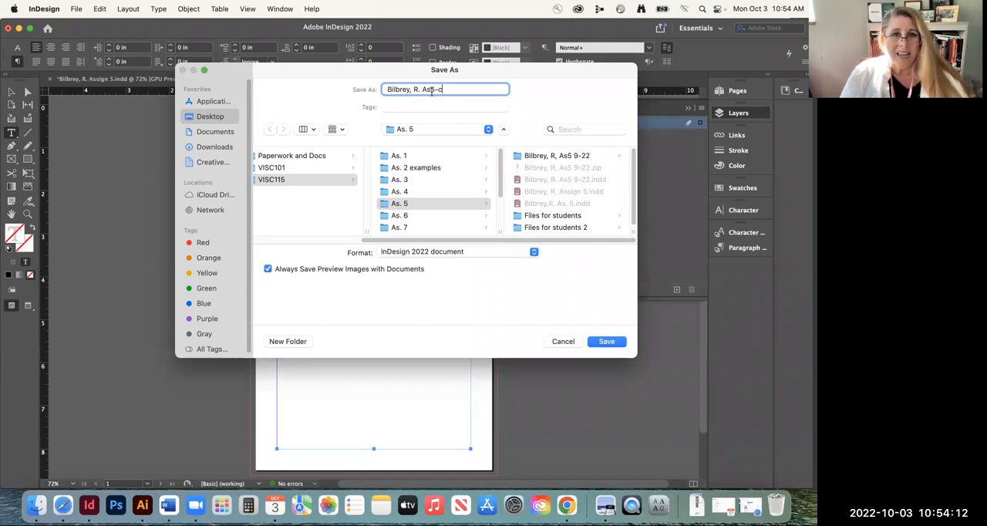
pyautogui.click(606, 342)
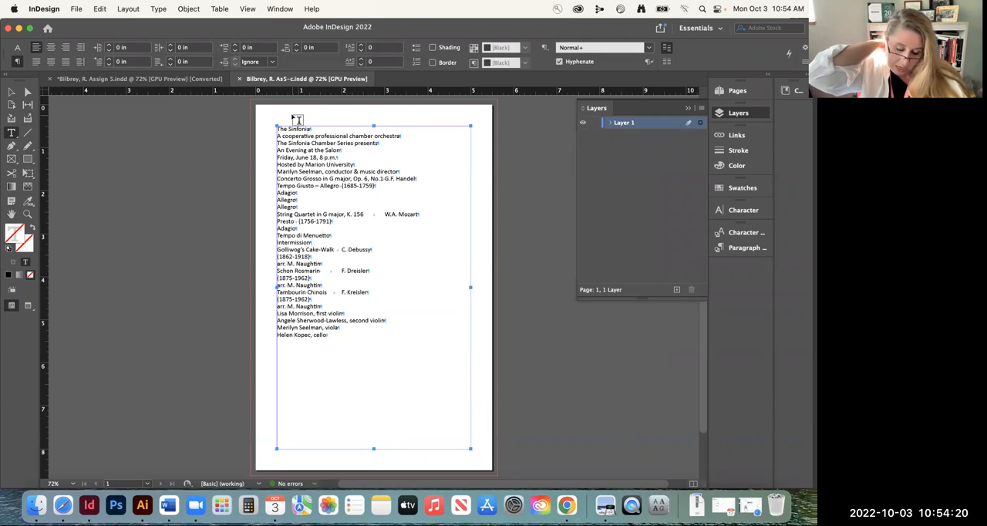
# Place the program layout example JPG from Files for students at the page's upper-left corner, with nothing selected beforehand
pyautogui.click(12, 92)
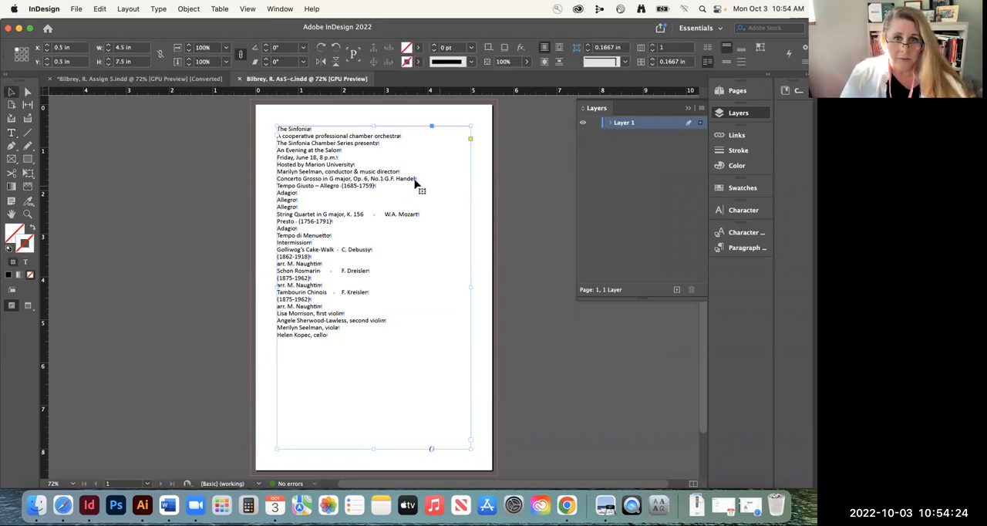
pyautogui.click(137, 194)
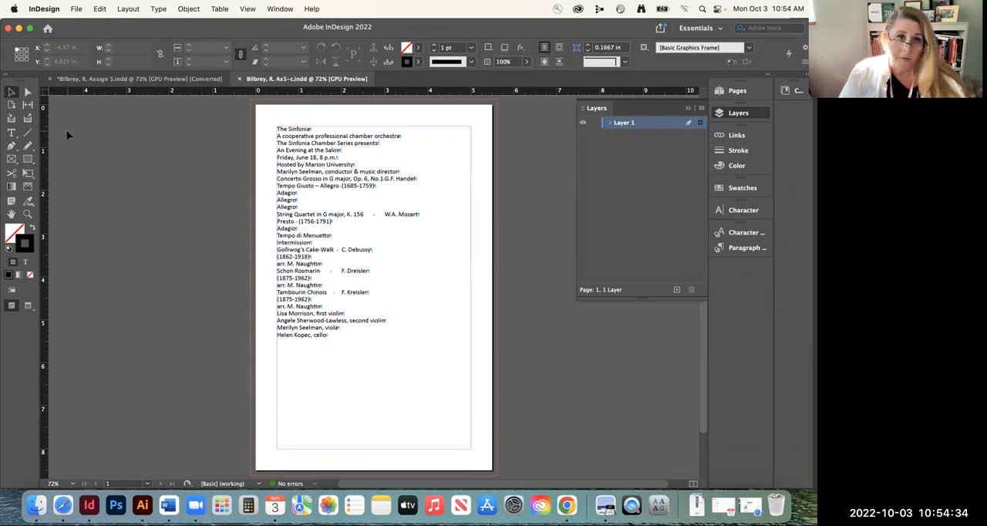
pyautogui.click(75, 8)
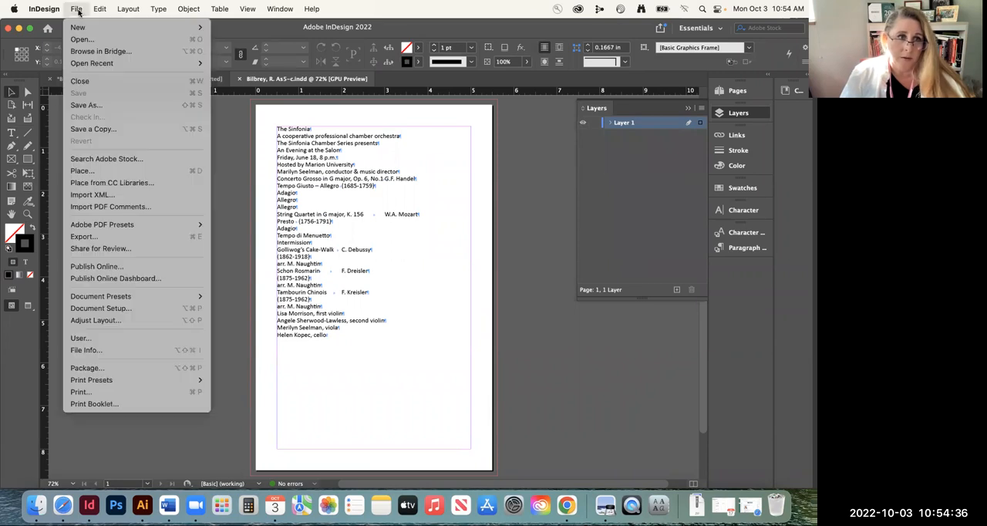
pyautogui.click(125, 172)
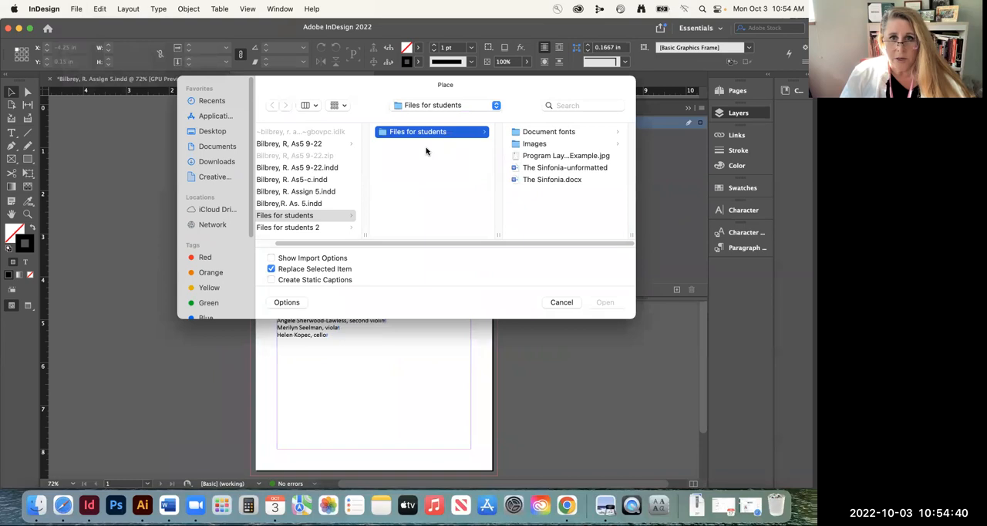
pyautogui.click(545, 164)
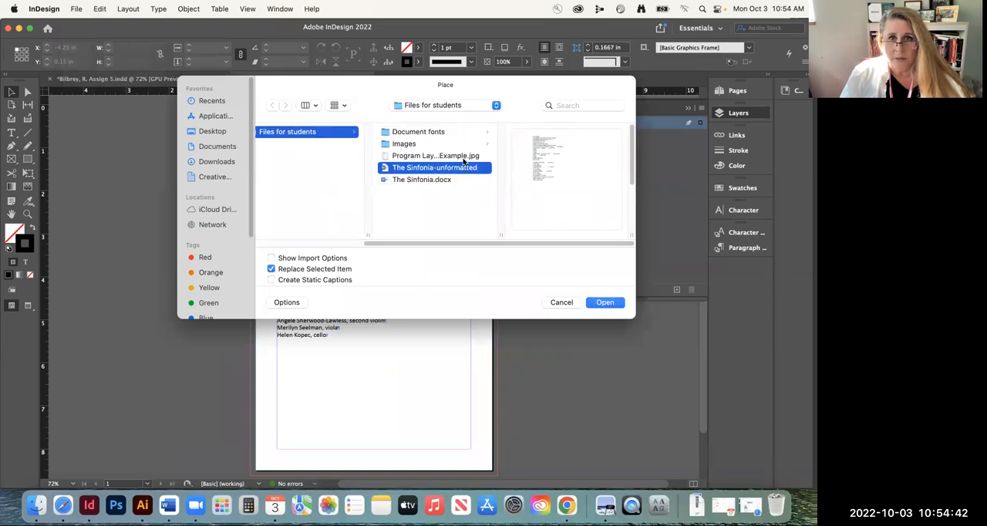
pyautogui.click(462, 158)
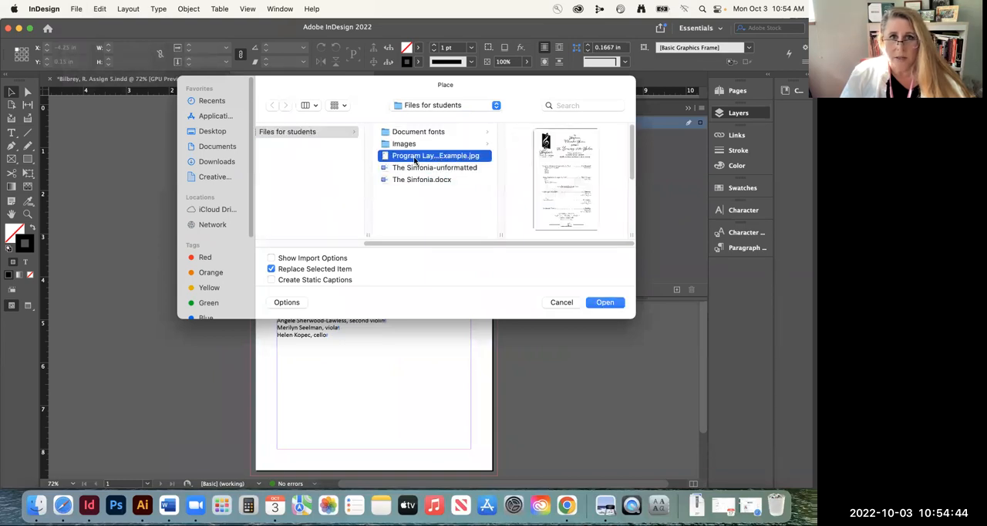
pyautogui.click(604, 302)
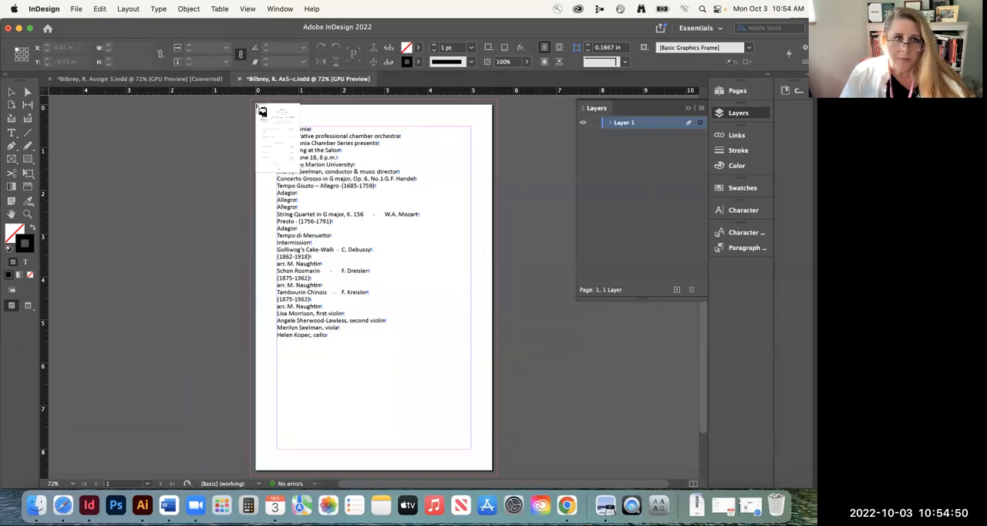
pyautogui.click(258, 107)
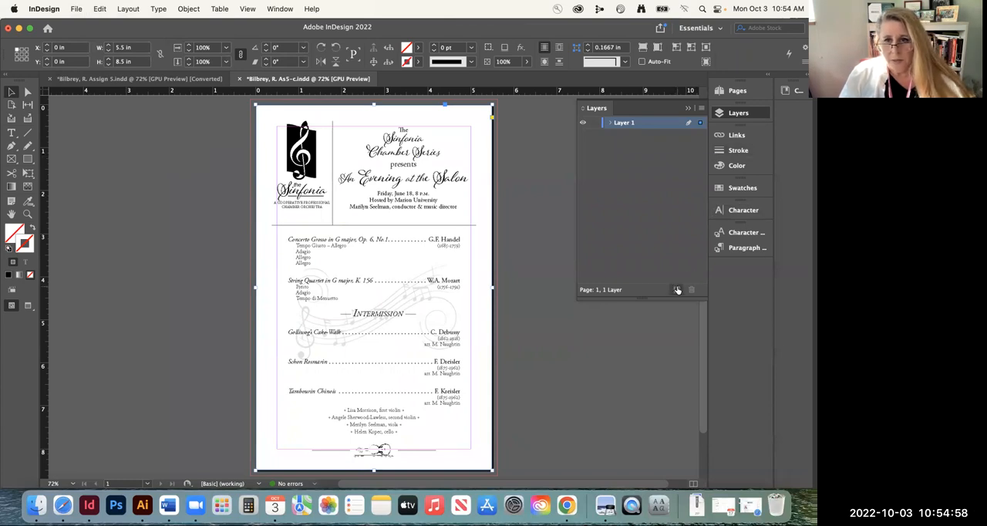
# Move the placed example image onto a new layer stacked below Layer 1, behind the program text
pyautogui.click(685, 108)
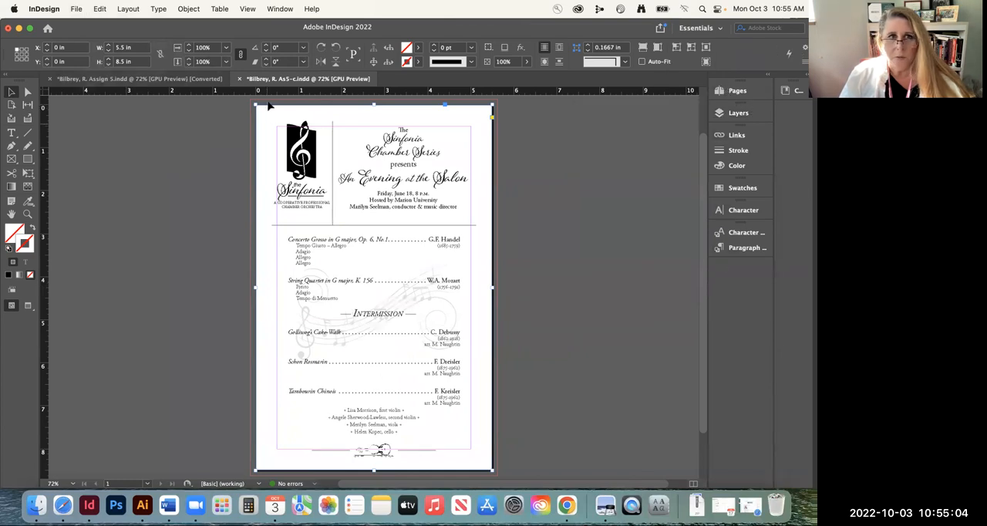
pyautogui.click(278, 10)
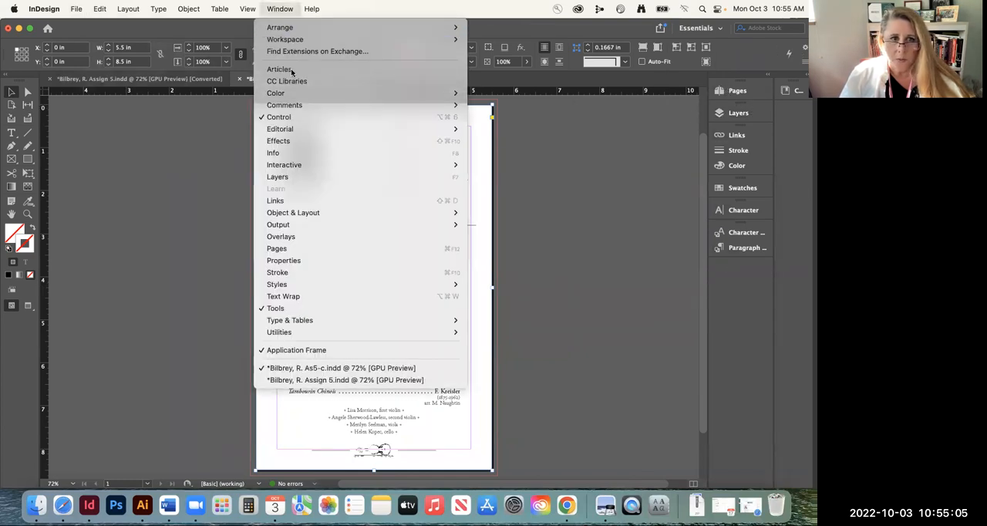
pyautogui.click(298, 178)
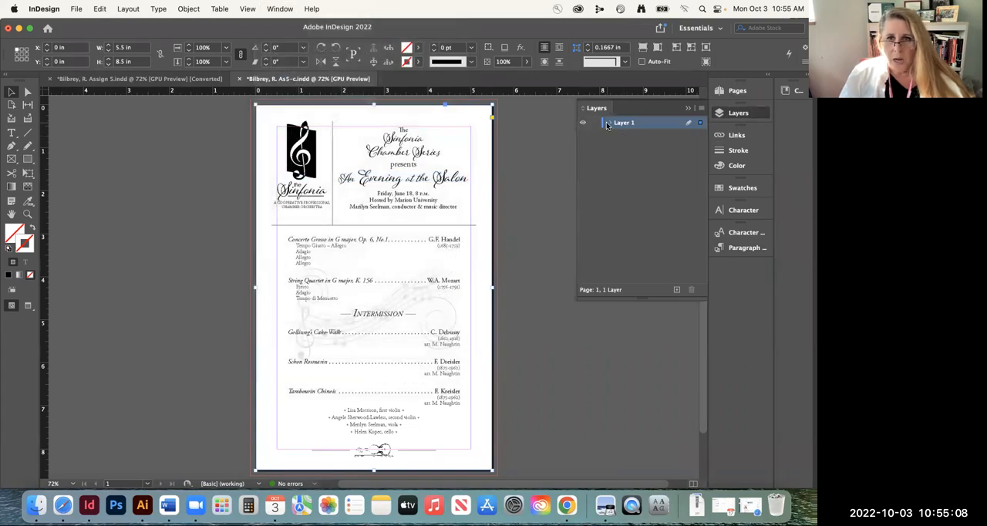
pyautogui.click(676, 289)
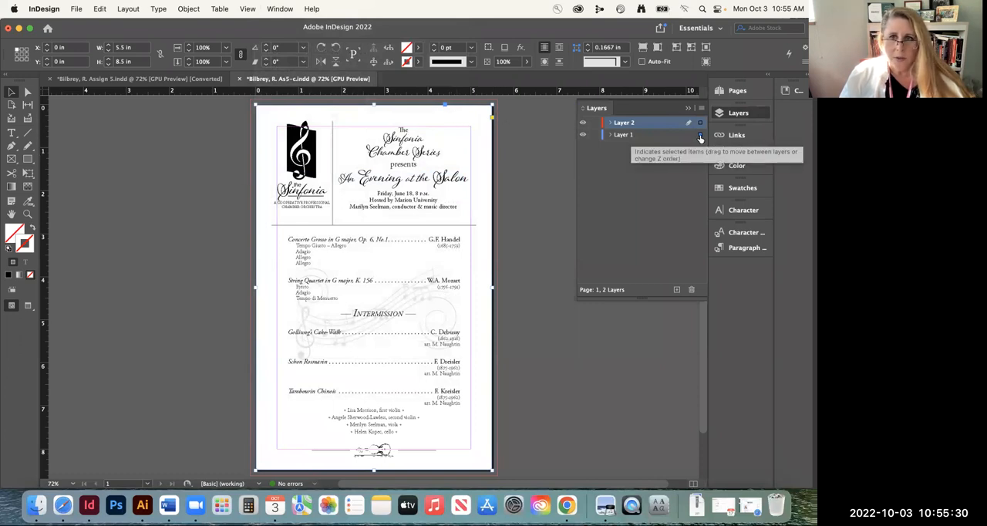
pyautogui.moveTo(698, 125); pyautogui.dragTo(698, 125)
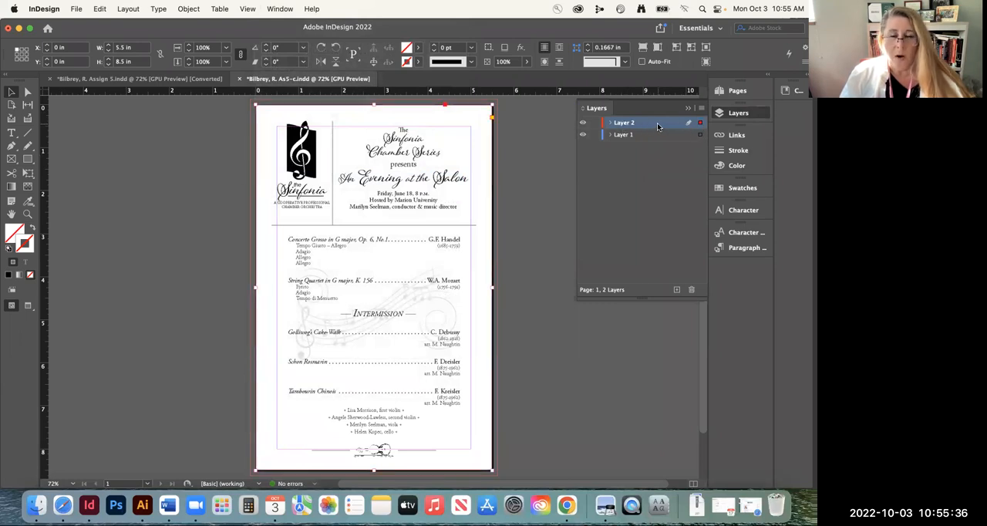
pyautogui.moveTo(656, 126); pyautogui.dragTo(655, 142)
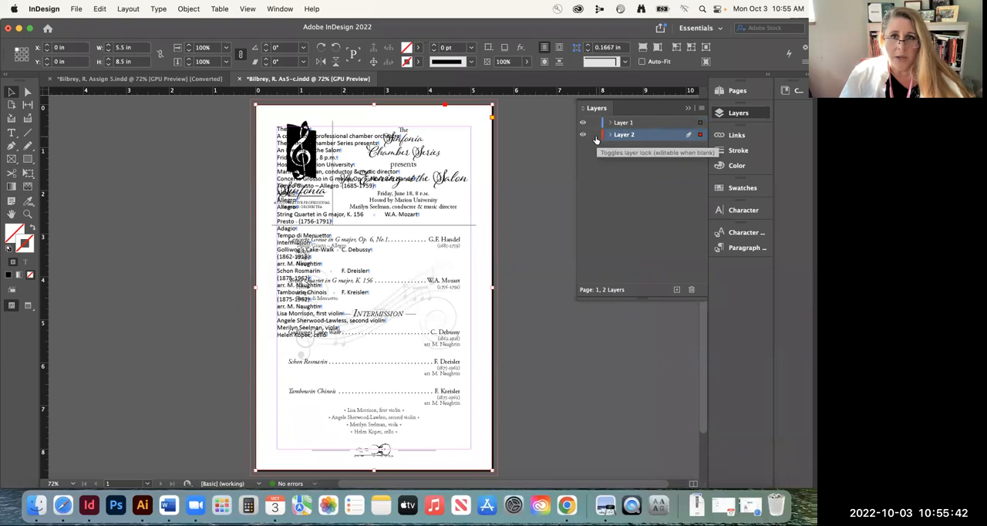
# Make Layer 2 non-printing and reduce the example image's opacity to 18%
pyautogui.doubleClick(667, 136)
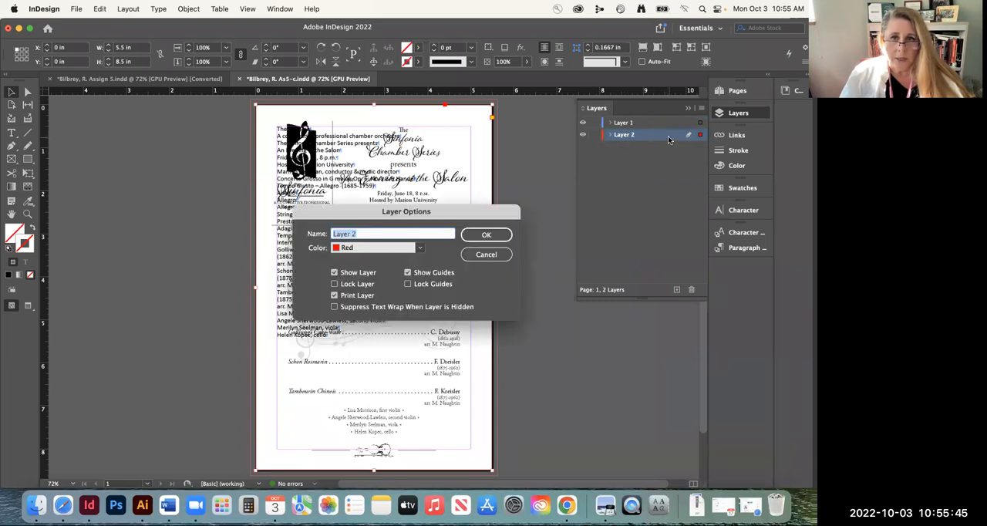
pyautogui.click(334, 296)
pyautogui.click(499, 234)
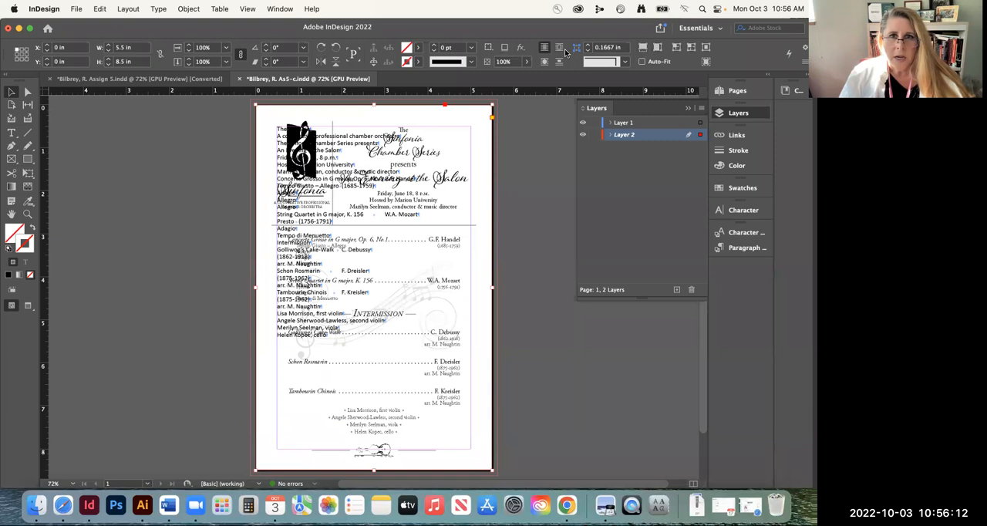
pyautogui.click(525, 62)
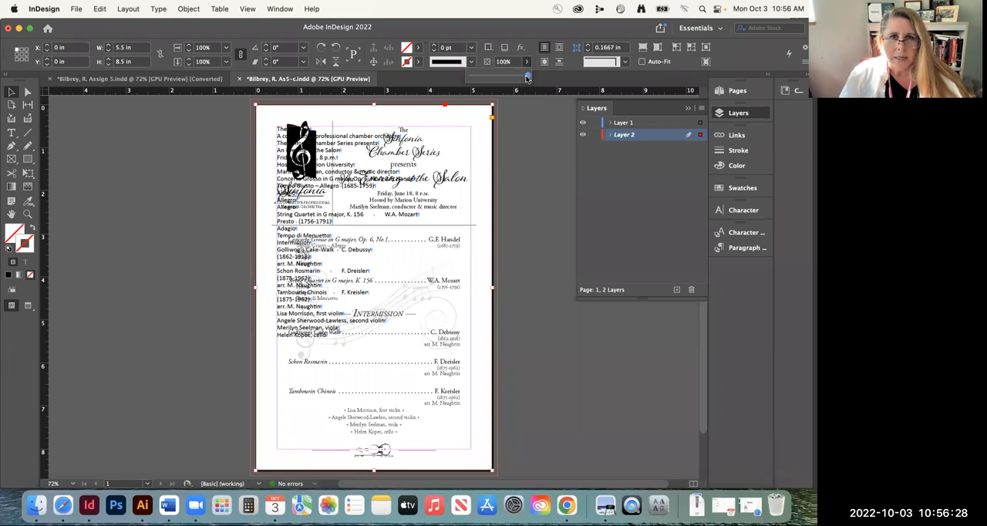
pyautogui.moveTo(527, 77); pyautogui.dragTo(480, 77)
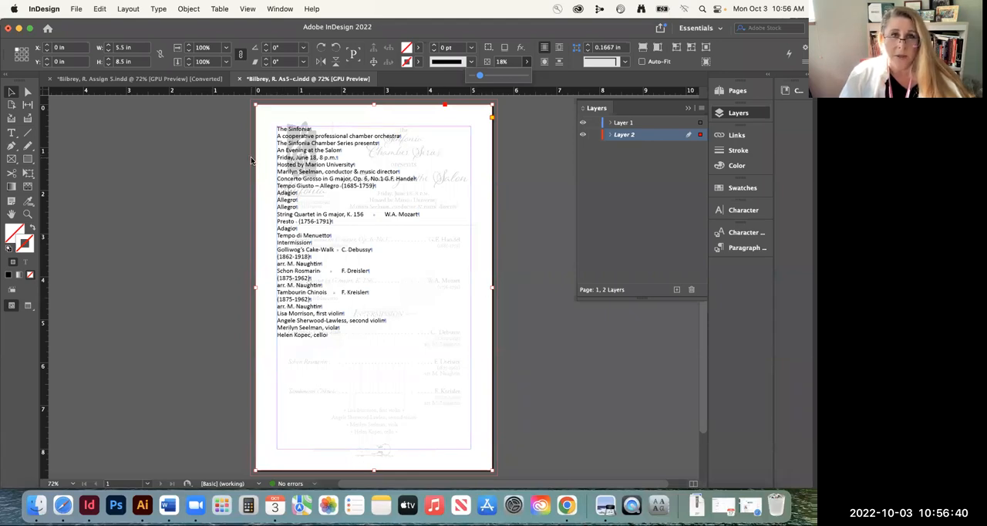
# Lock Layer 2 and toggle its visibility off and on, leaving the example image shown
pyautogui.click(594, 134)
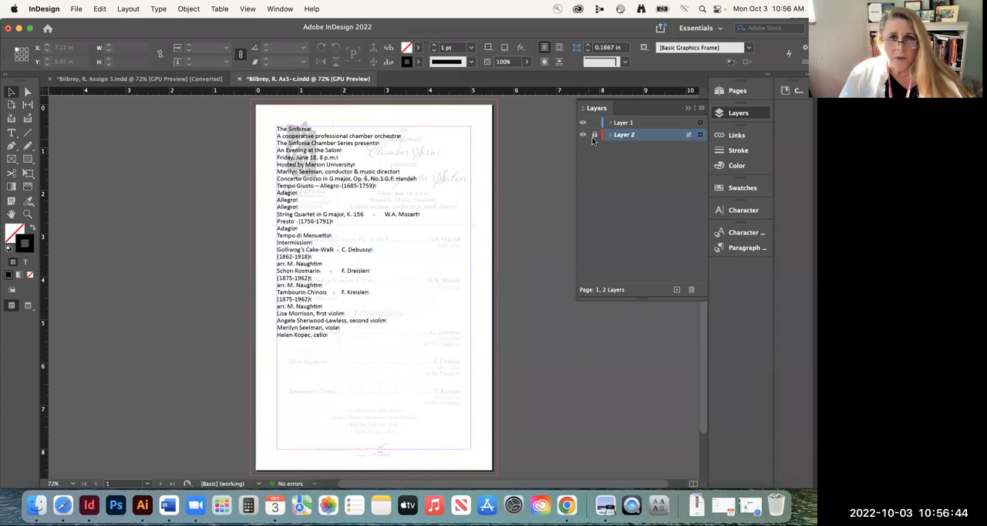
pyautogui.click(583, 134)
pyautogui.click(583, 135)
pyautogui.click(583, 136)
pyautogui.click(583, 136)
pyautogui.click(583, 136)
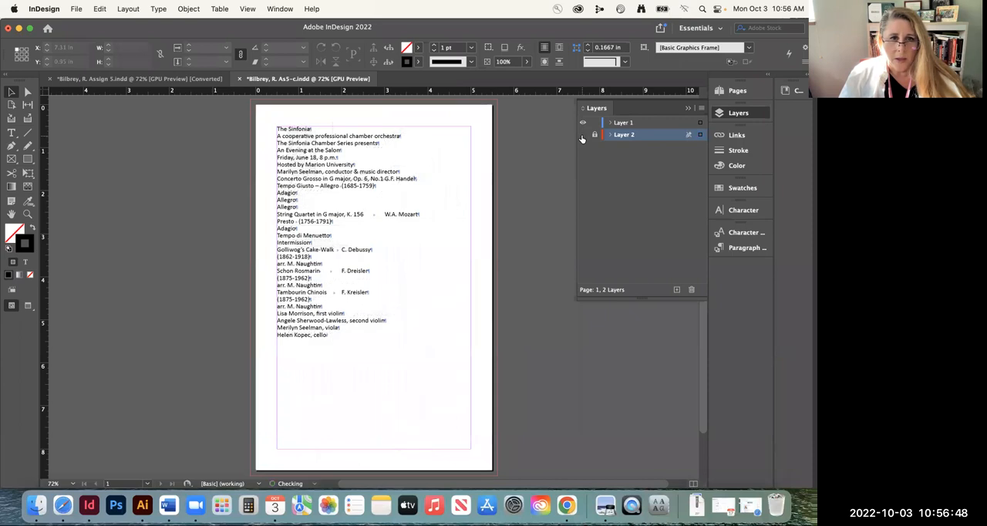
pyautogui.click(583, 136)
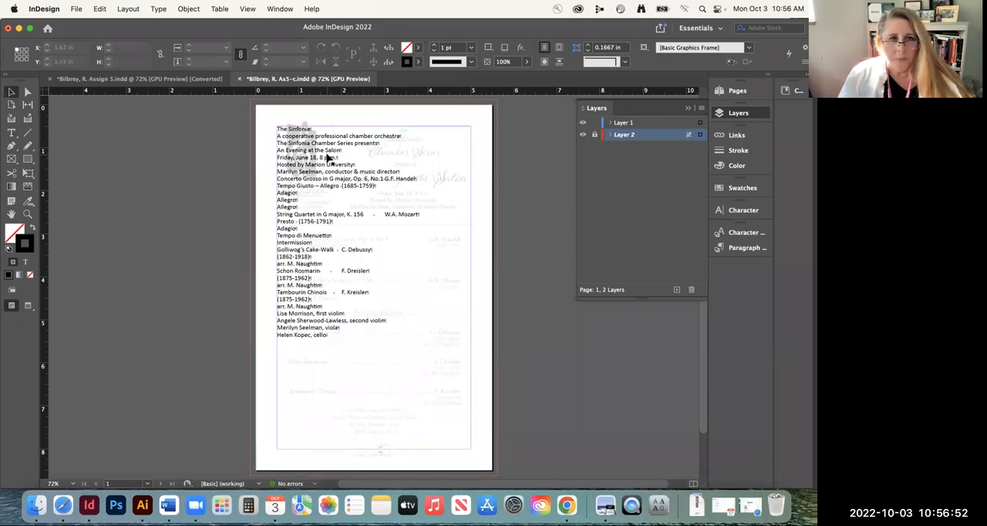
# Lower the text frame's top edge to the example's horizontal rule, making the frame about 5.17 in high, and deselect it
pyautogui.click(363, 145)
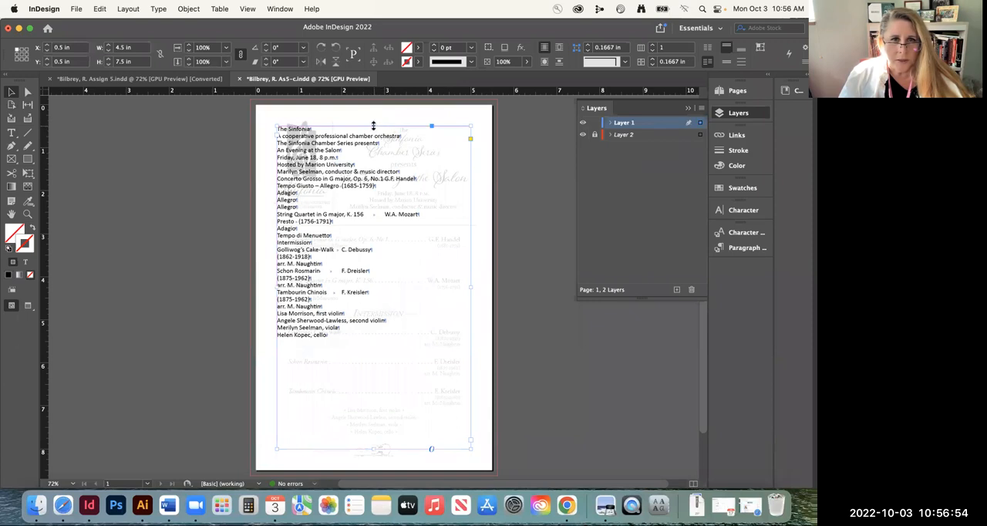
pyautogui.moveTo(373, 124); pyautogui.dragTo(373, 226)
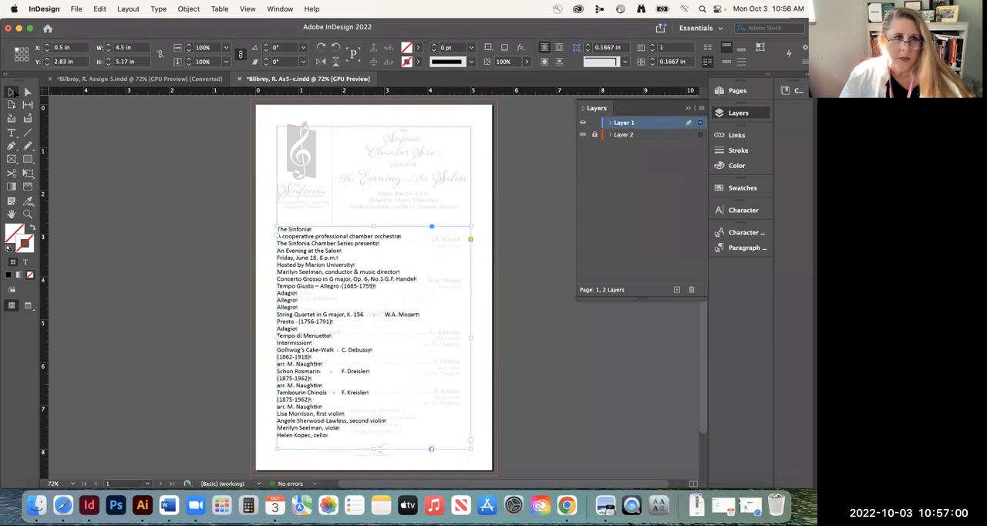
pyautogui.click(294, 170)
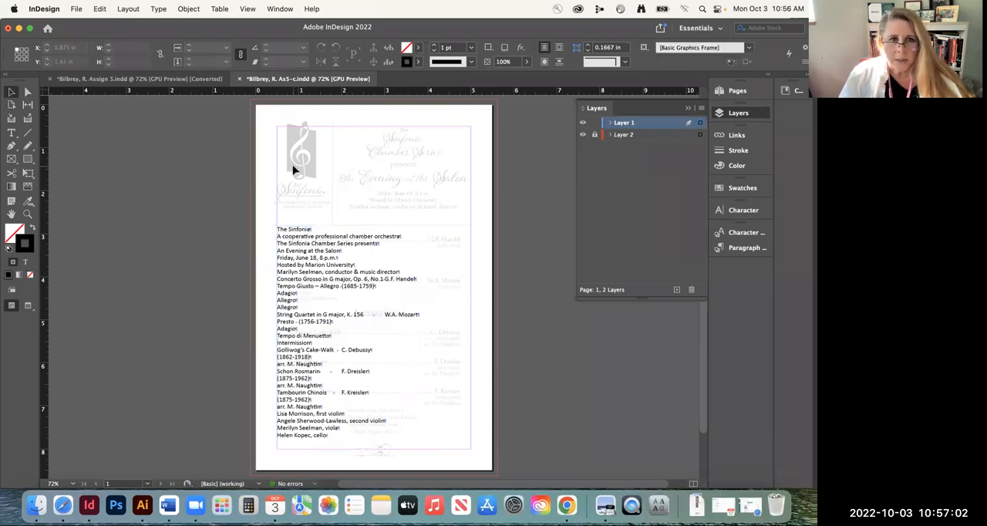
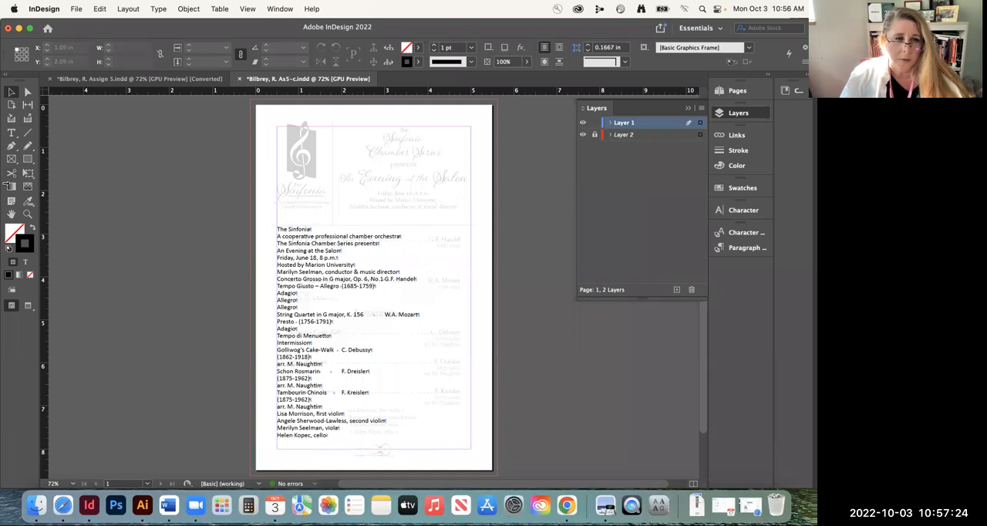
# Hide Layer 1 so that only the faded example image is displayed
pyautogui.click(27, 215)
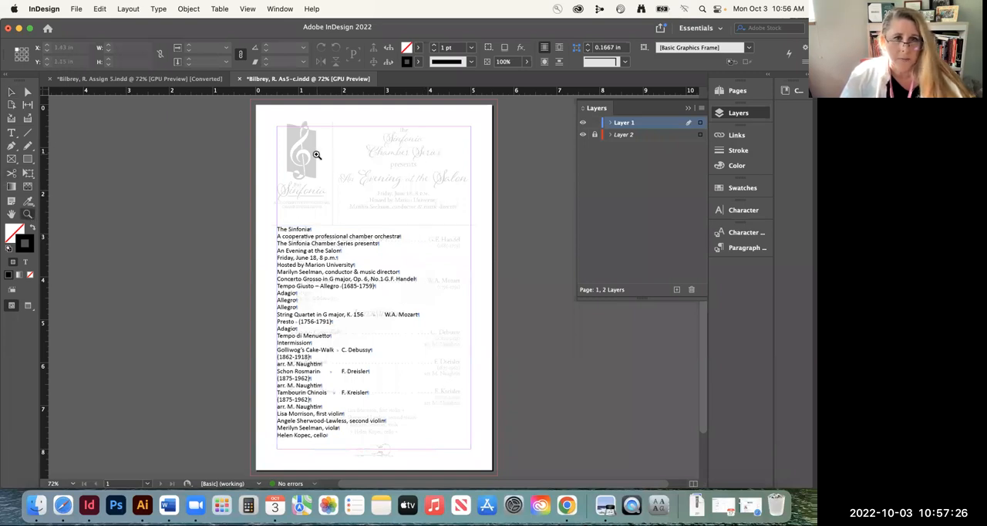
pyautogui.click(12, 92)
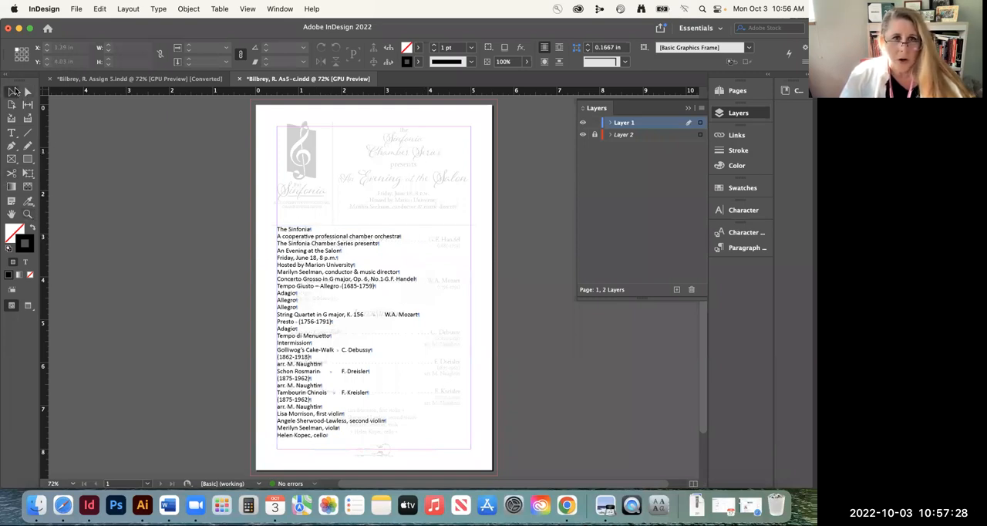
pyautogui.click(583, 123)
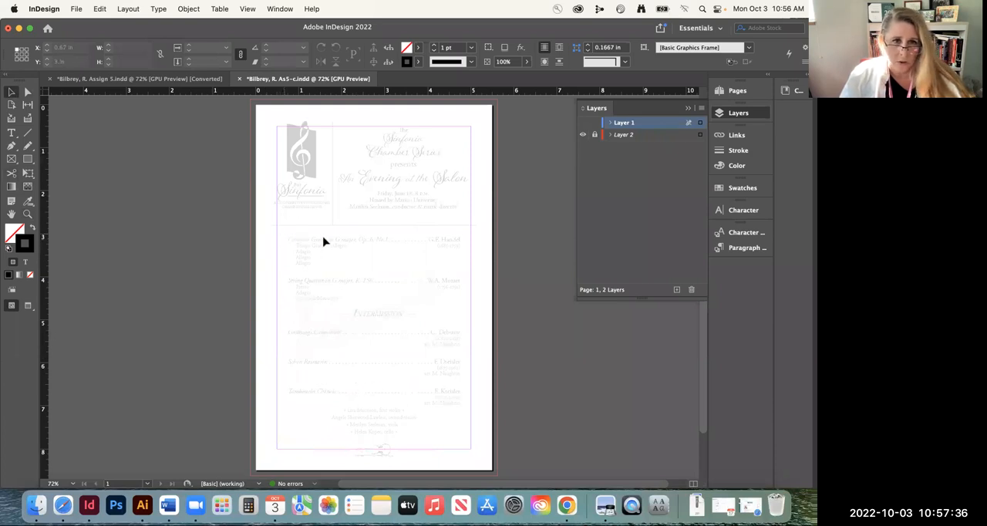
# Preview the finished program in the Assign 5 document, try moving its main text frame, undo the move, and return to the As5-c document
pyautogui.click(143, 79)
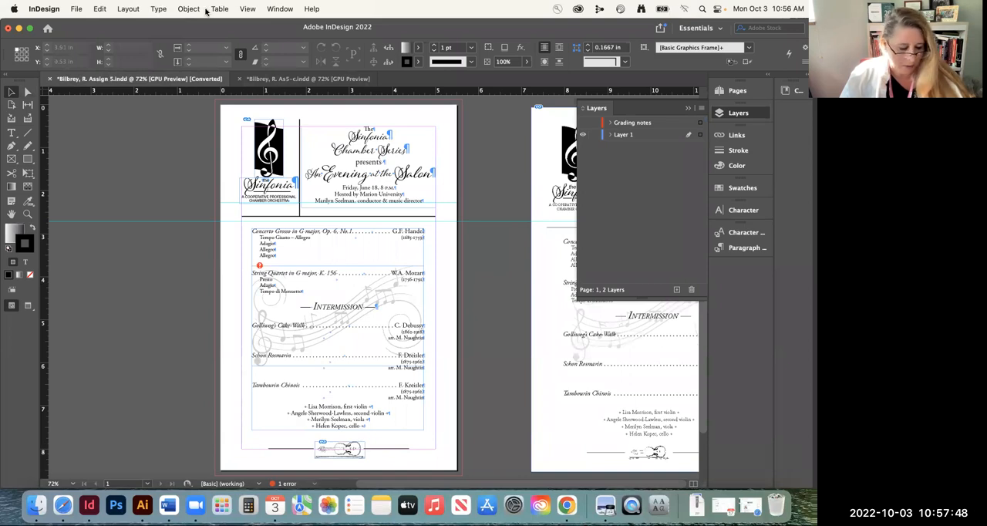
pyautogui.press('w')
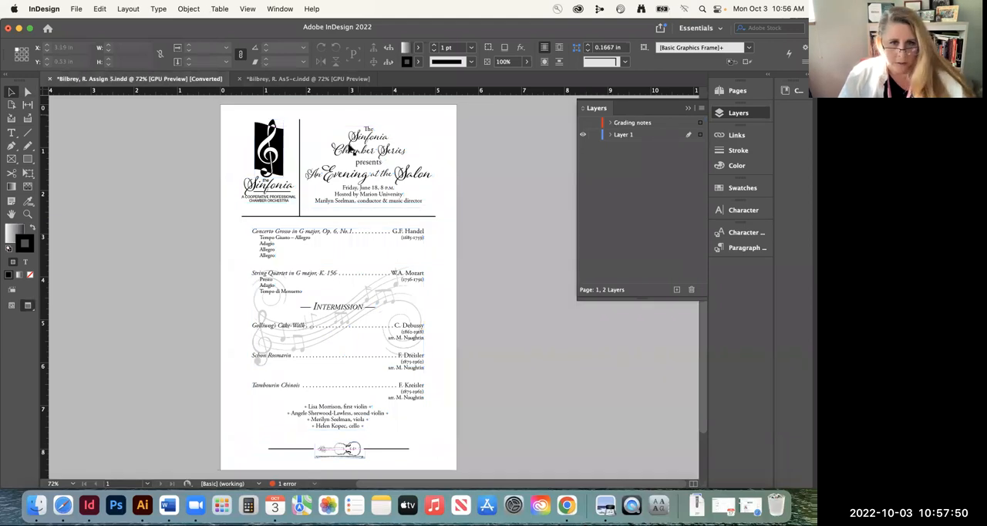
pyautogui.moveTo(294, 315)
pyautogui.mouseDown()
pyautogui.moveTo(346, 281)
pyautogui.moveTo(403, 274)
pyautogui.mouseUp()
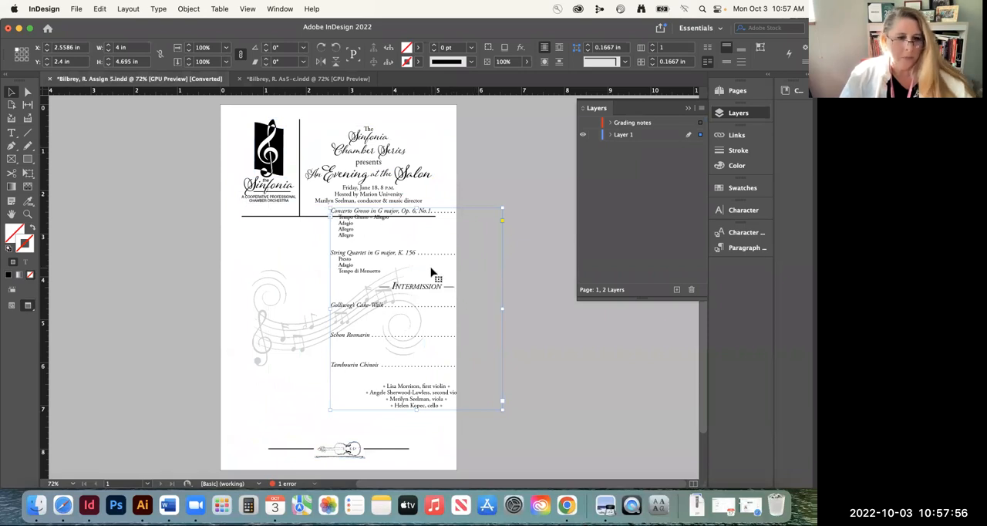
pyautogui.press('super+z')
pyautogui.press('w')
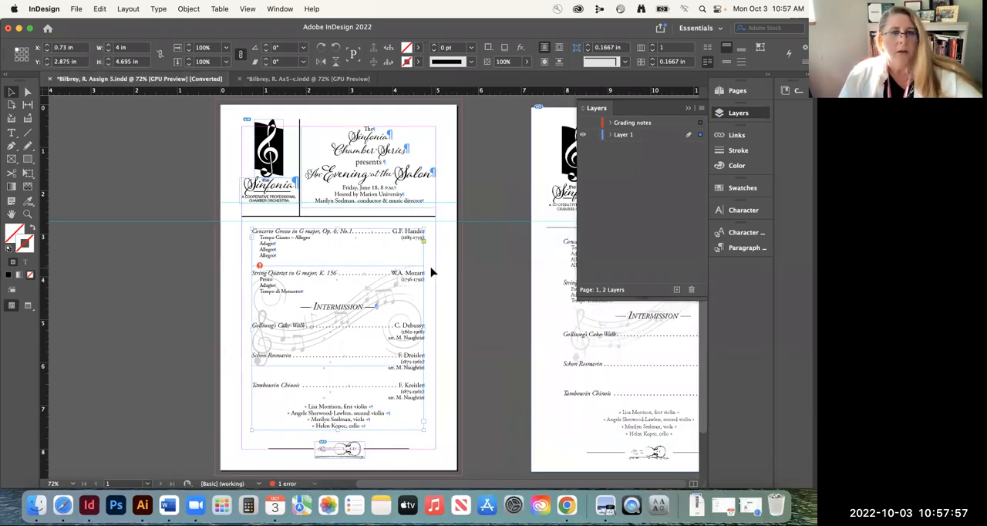
pyautogui.click(266, 78)
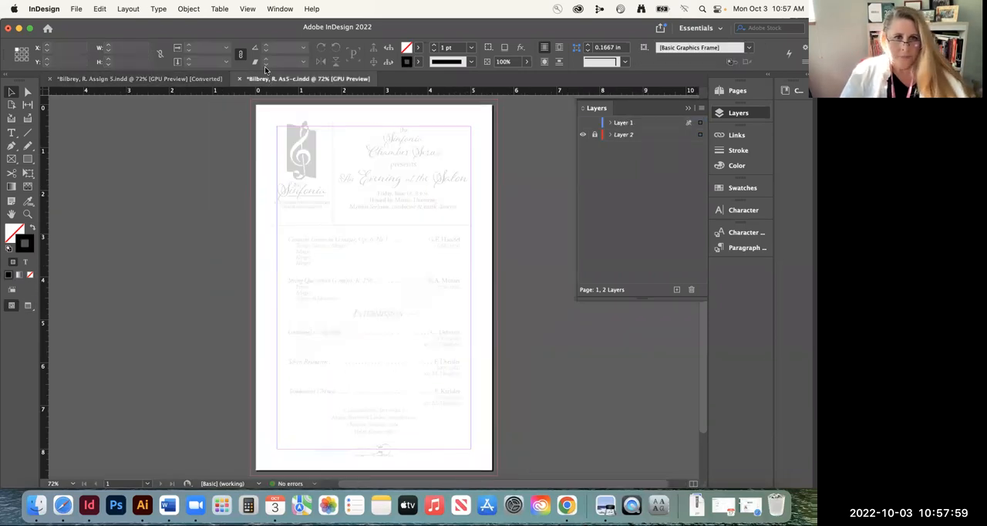
# Examine the treble clef logo and heading area of the faded example image up close
pyautogui.click(28, 213)
pyautogui.click(412, 194)
pyautogui.moveTo(413, 194); pyautogui.dragTo(438, 219)
pyautogui.scroll(5, 379, 212)
pyautogui.scroll(-3, 347, 207)
pyautogui.click(266, 206)
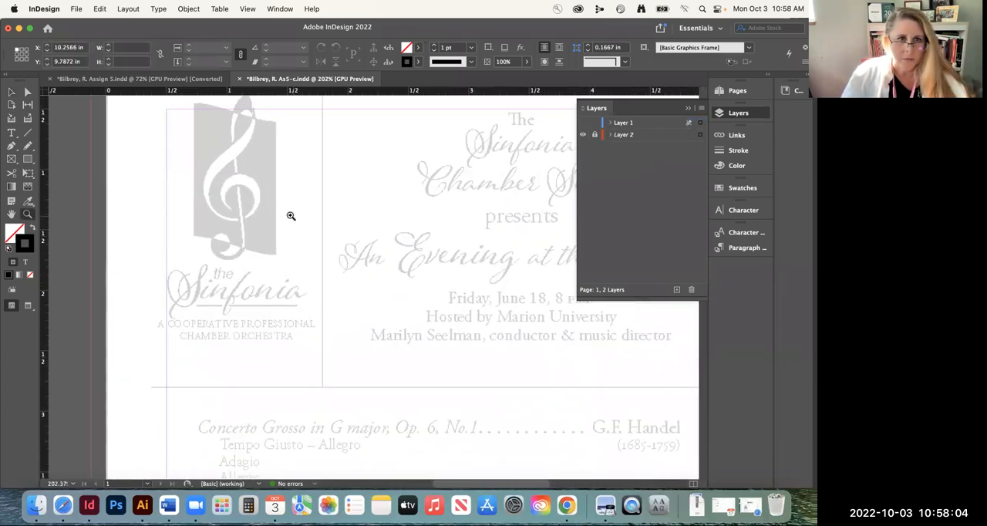
pyautogui.scroll(5, 326, 172)
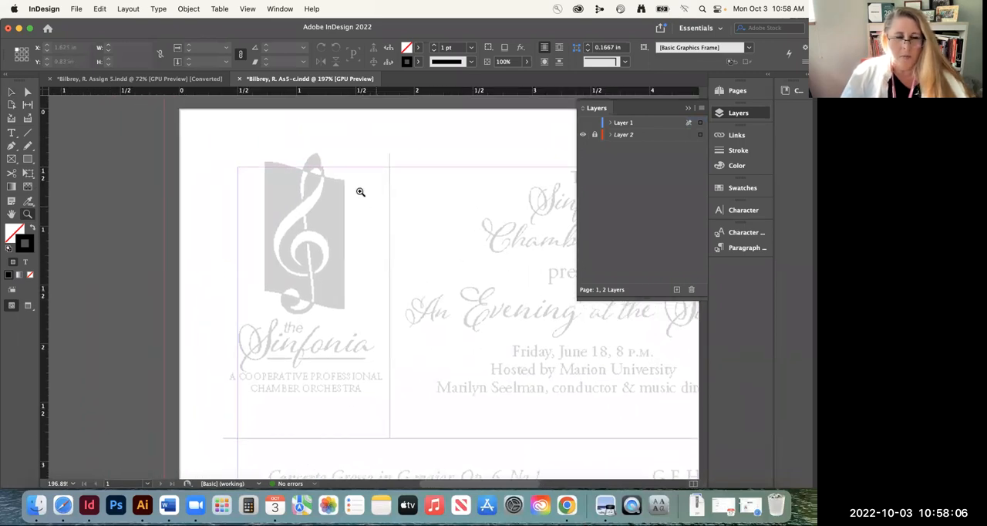
pyautogui.click(11, 93)
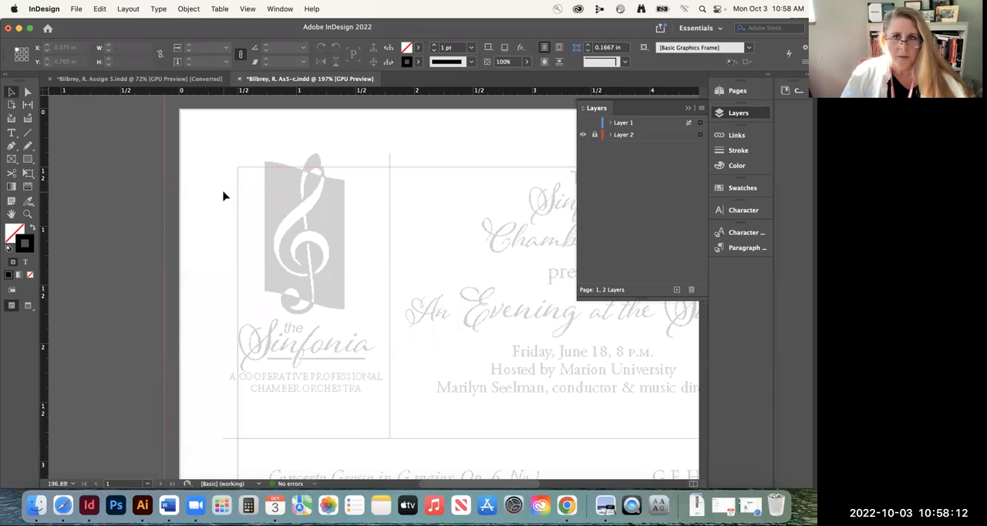
# Try to place treble clef logo.ai from the Images folder on the hidden Layer 1
pyautogui.click(630, 128)
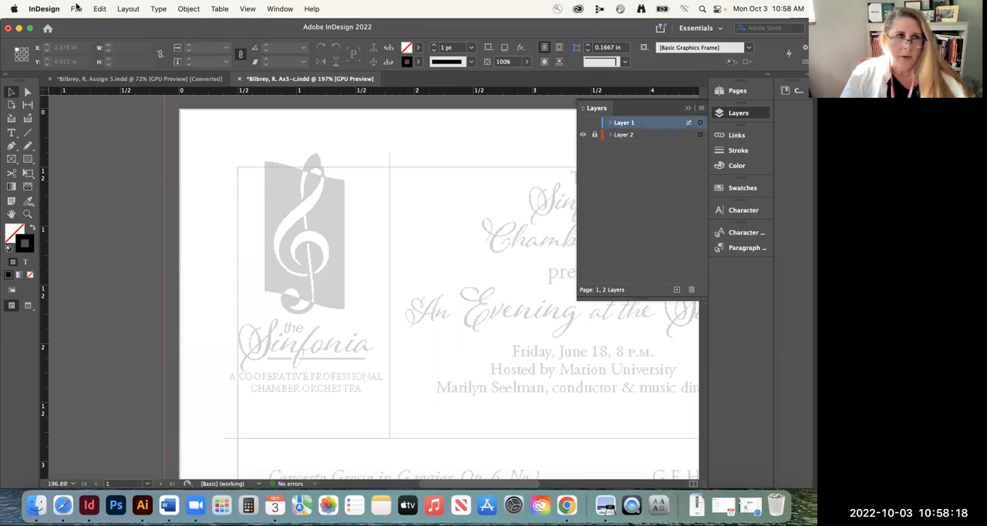
pyautogui.click(76, 9)
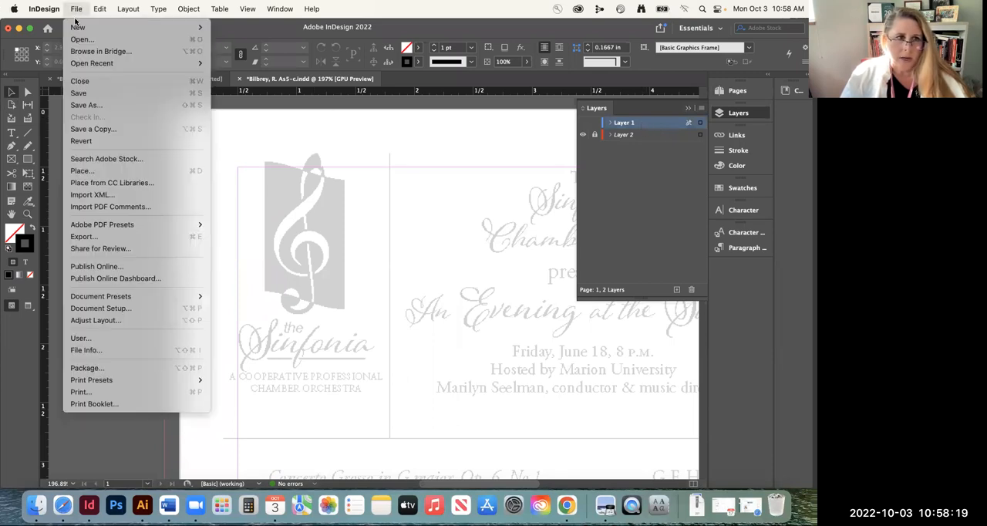
pyautogui.click(118, 171)
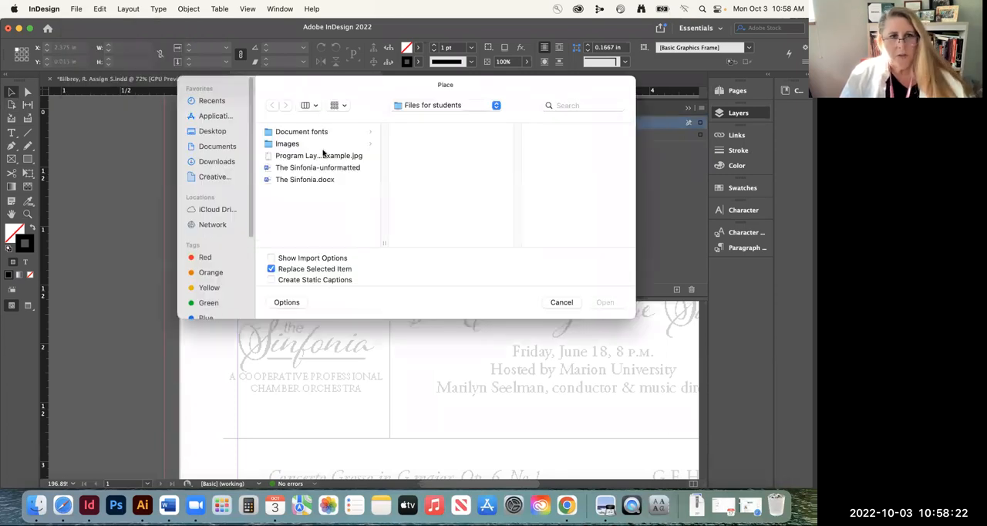
pyautogui.click(297, 145)
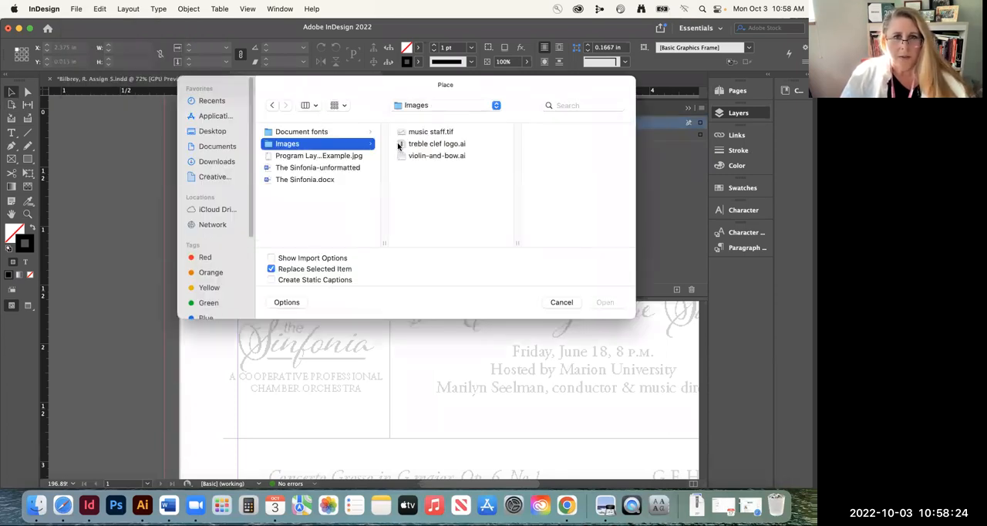
pyautogui.click(431, 145)
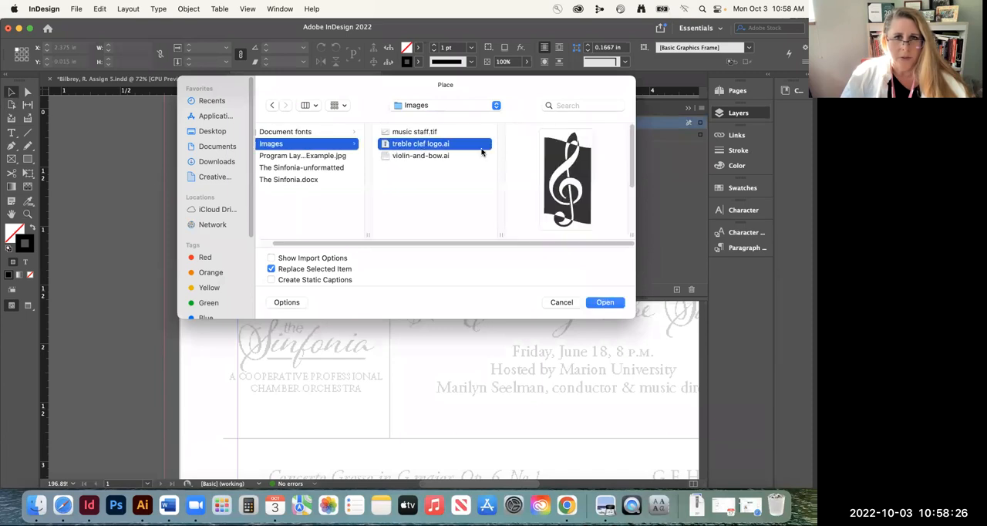
pyautogui.click(603, 303)
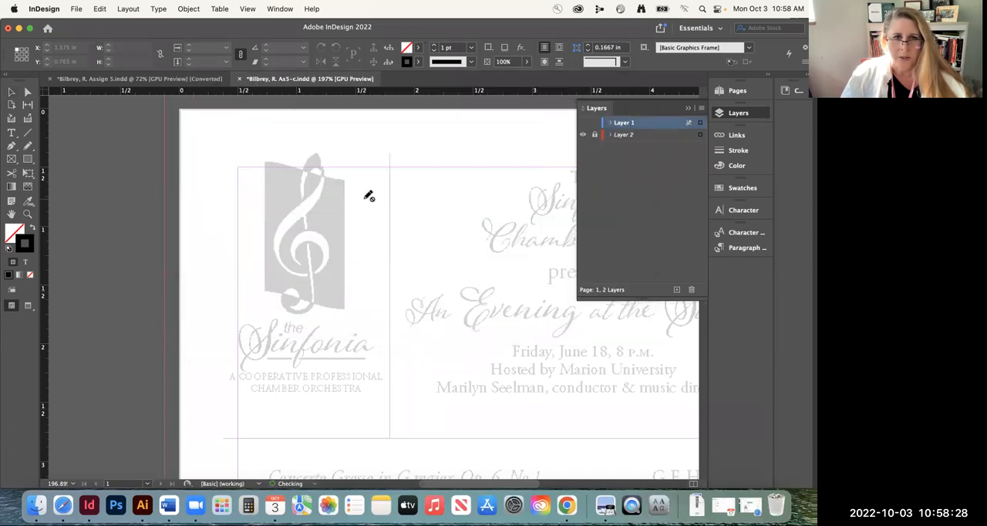
pyautogui.click(11, 92)
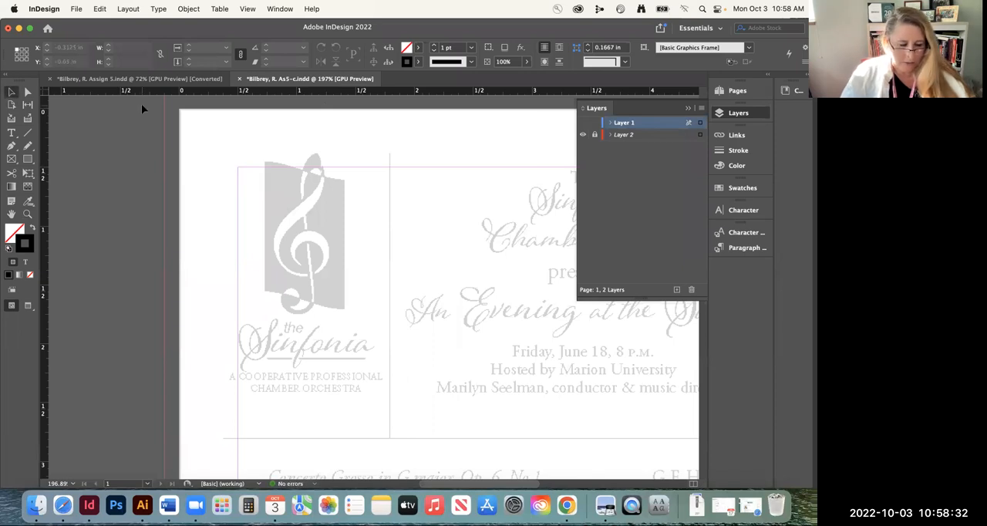
pyautogui.press('super+0')
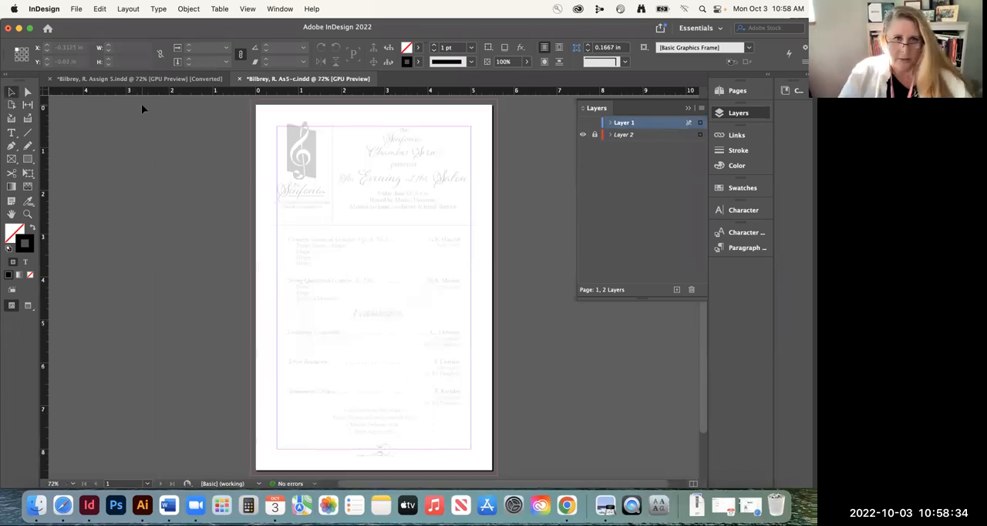
# Show Layer 1 and place treble clef logo.ai on it at X 0.5 in, Y 0.43 in
pyautogui.click(611, 123)
pyautogui.click(582, 130)
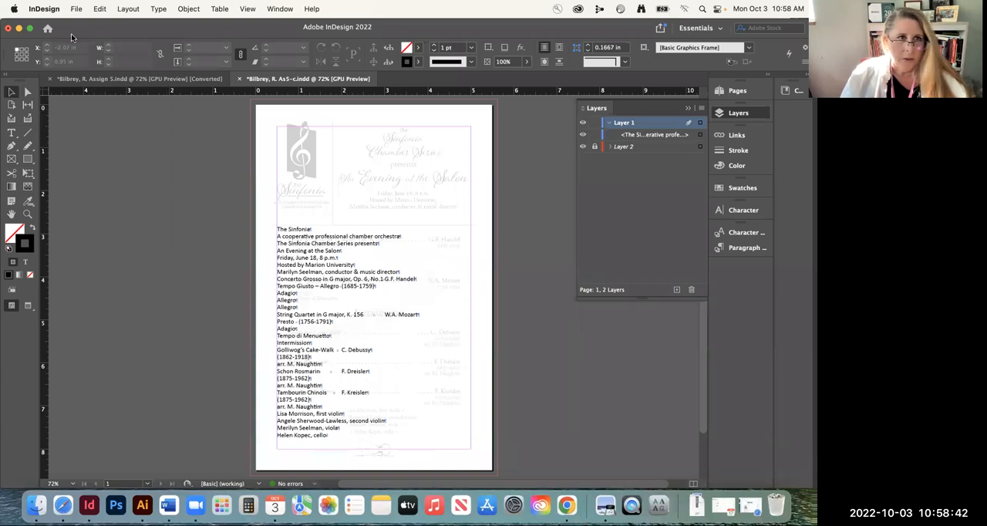
pyautogui.click(76, 9)
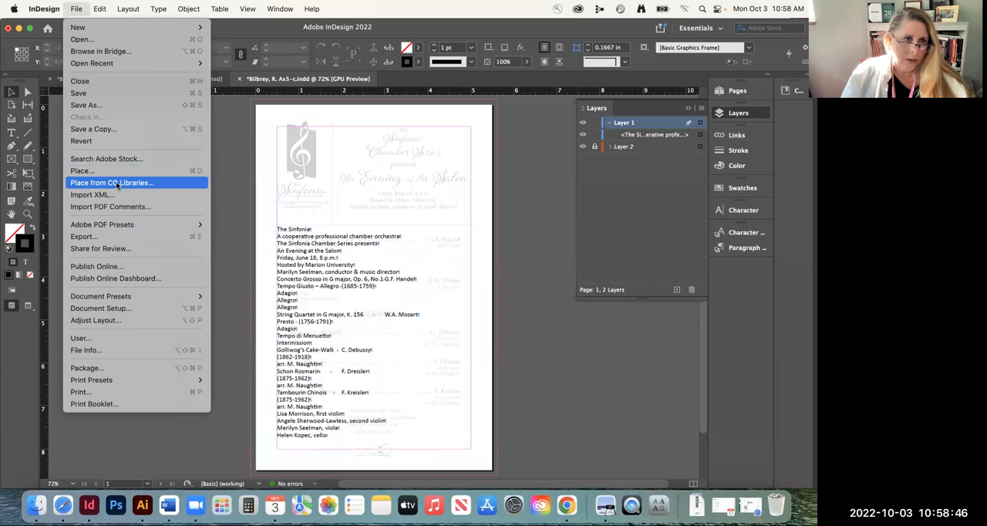
pyautogui.click(179, 172)
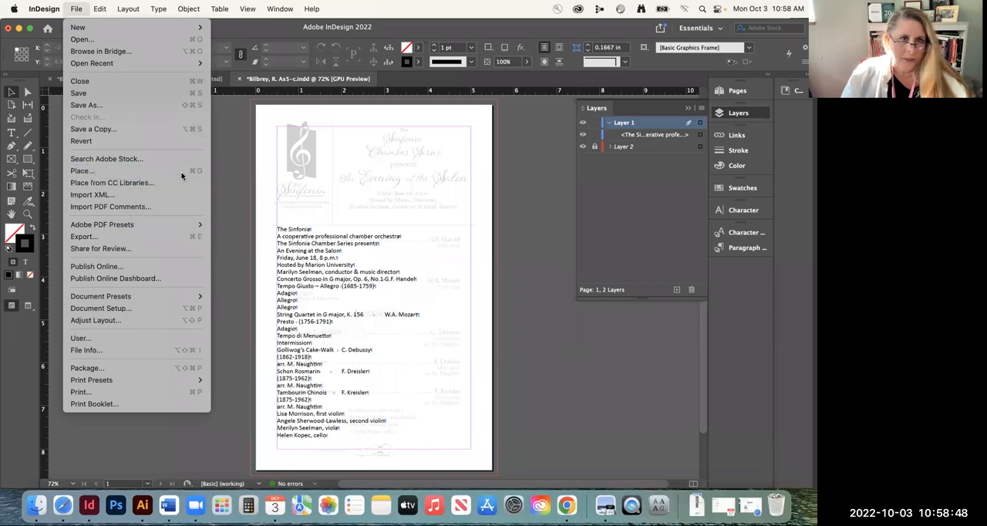
pyautogui.click(312, 145)
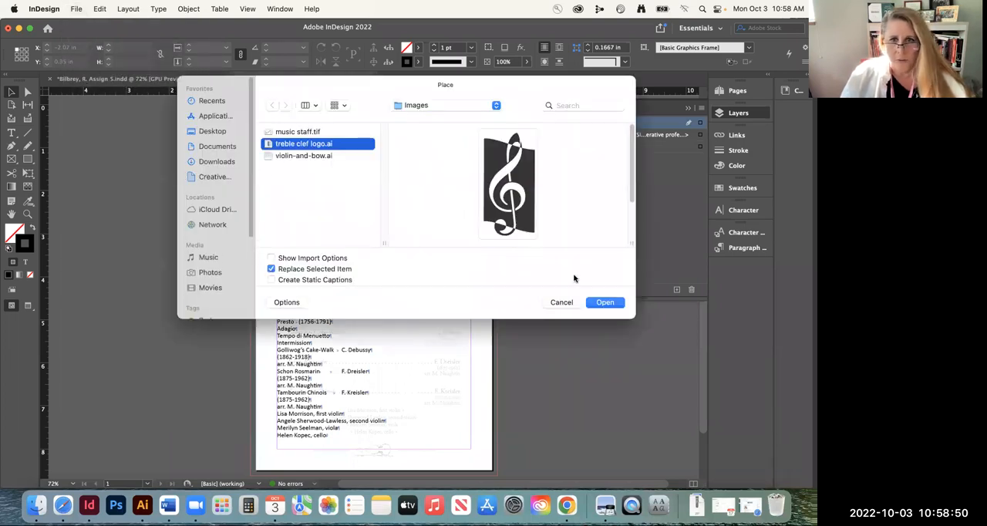
pyautogui.click(603, 302)
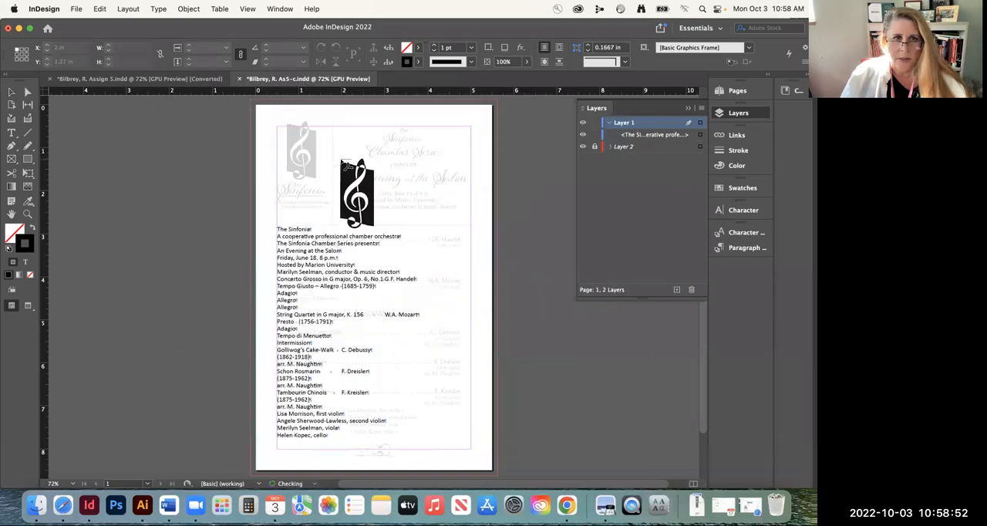
pyautogui.click(278, 123)
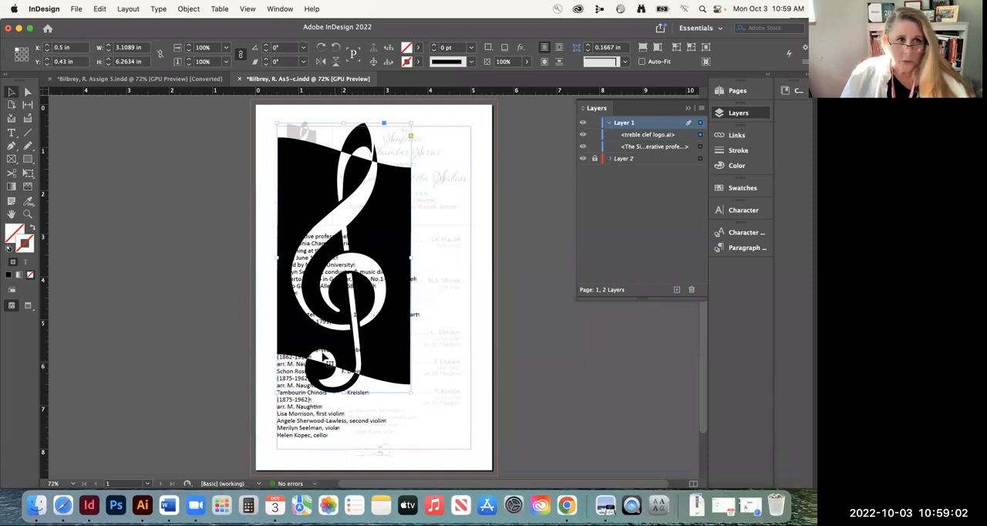
# Try cropping the treble clef logo's frame, scaling the logo proportionally and distorting it, undoing each attempt
pyautogui.moveTo(412, 393); pyautogui.dragTo(317, 204)
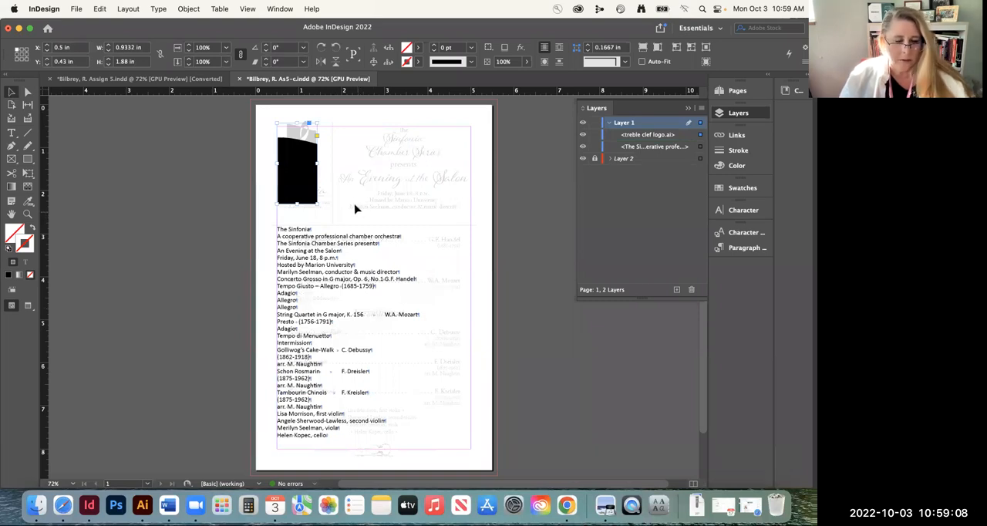
pyautogui.press('super+z')
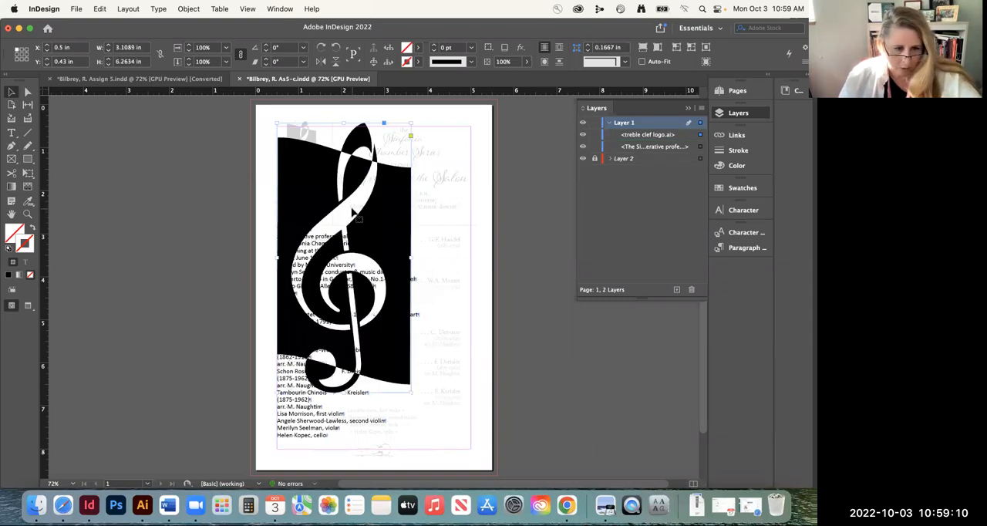
pyautogui.moveTo(412, 393); pyautogui.dragTo(316, 202)
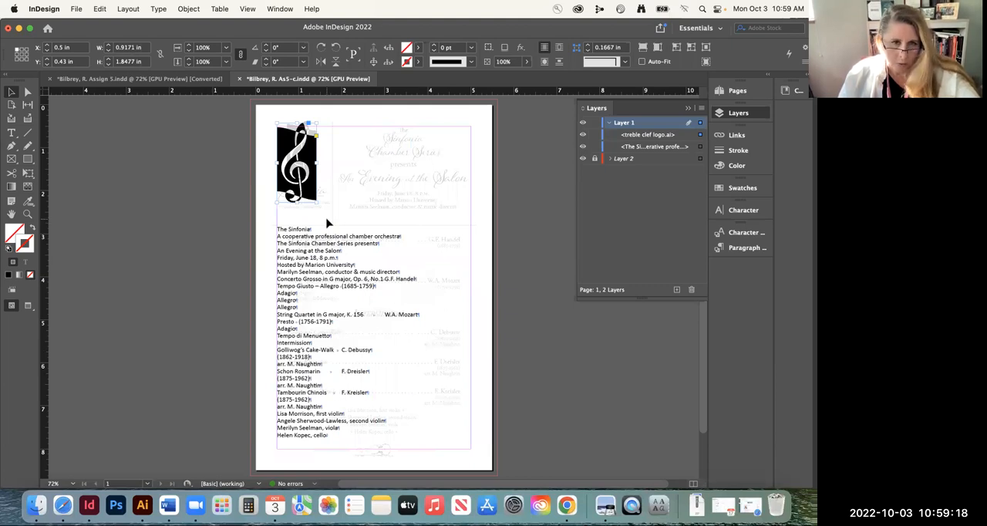
pyautogui.press('super+z')
pyautogui.moveTo(412, 391); pyautogui.dragTo(340, 266)
pyautogui.press('super+z')
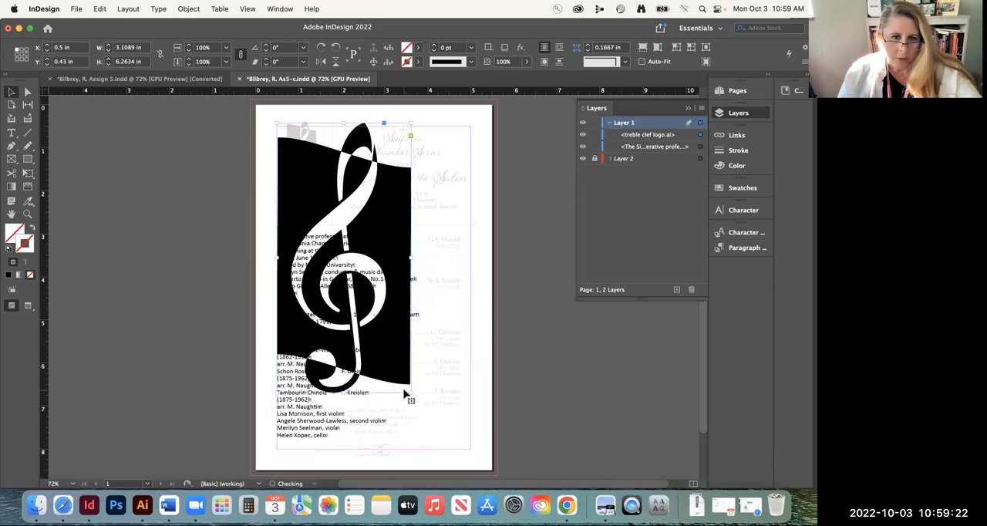
pyautogui.moveTo(409, 391); pyautogui.dragTo(288, 338)
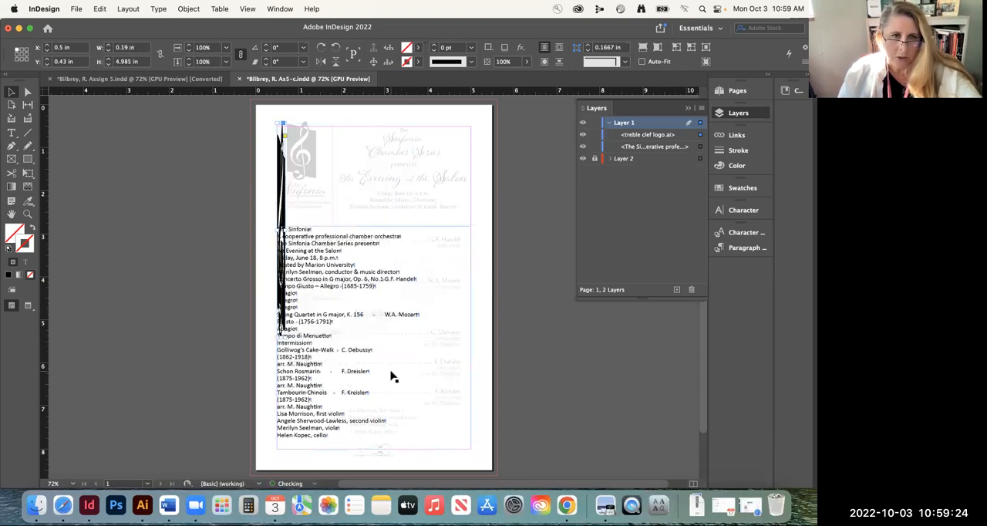
pyautogui.press('super+z')
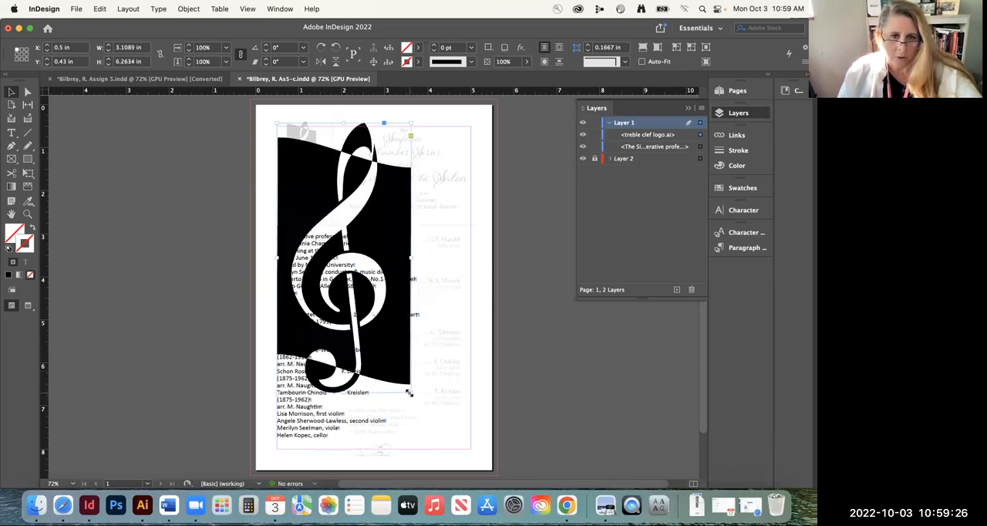
pyautogui.moveTo(410, 393)
pyautogui.mouseDown()
pyautogui.moveTo(383, 386)
pyautogui.moveTo(408, 381)
pyautogui.mouseUp()
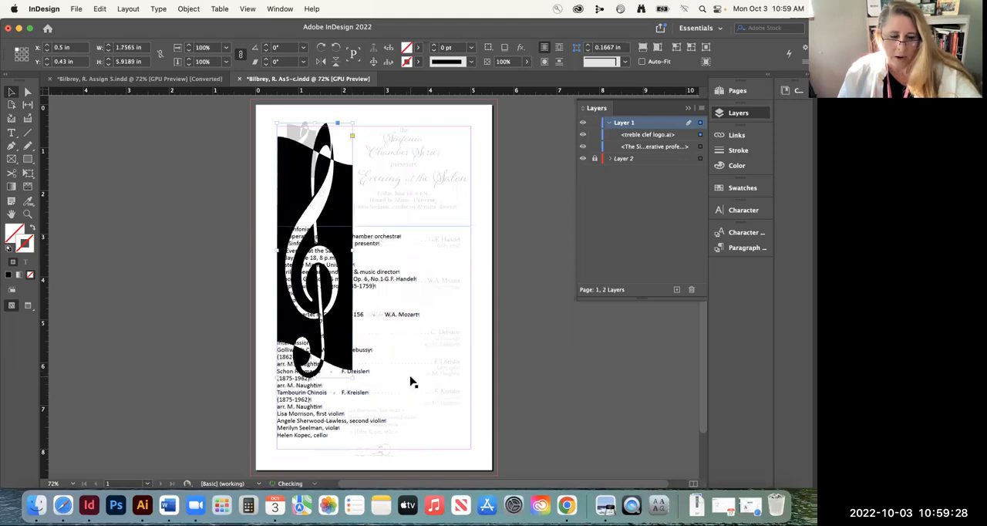
pyautogui.press('super+z')
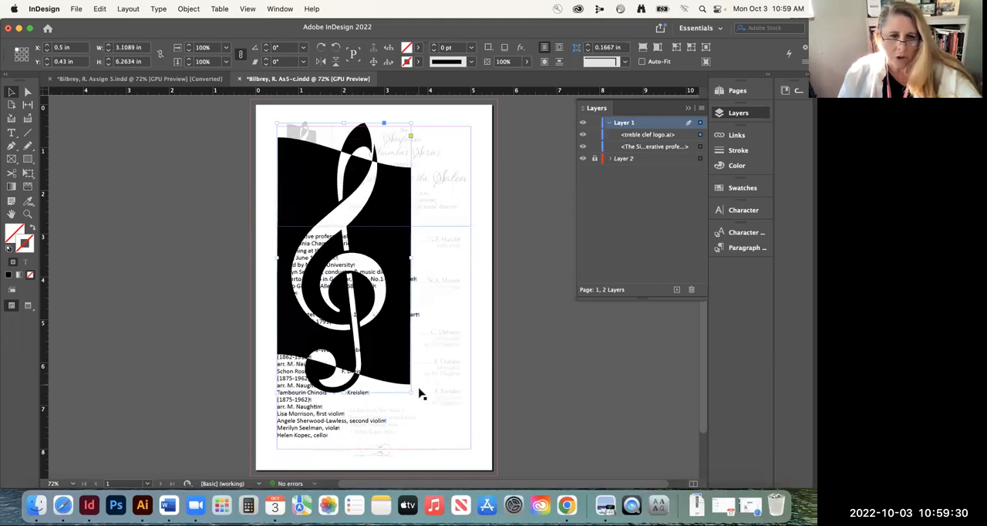
# Scale the treble clef logo and its frame down proportionally to about 0.70 by 1.41 in, close to the example logo's size
pyautogui.moveTo(410, 393); pyautogui.dragTo(303, 188)
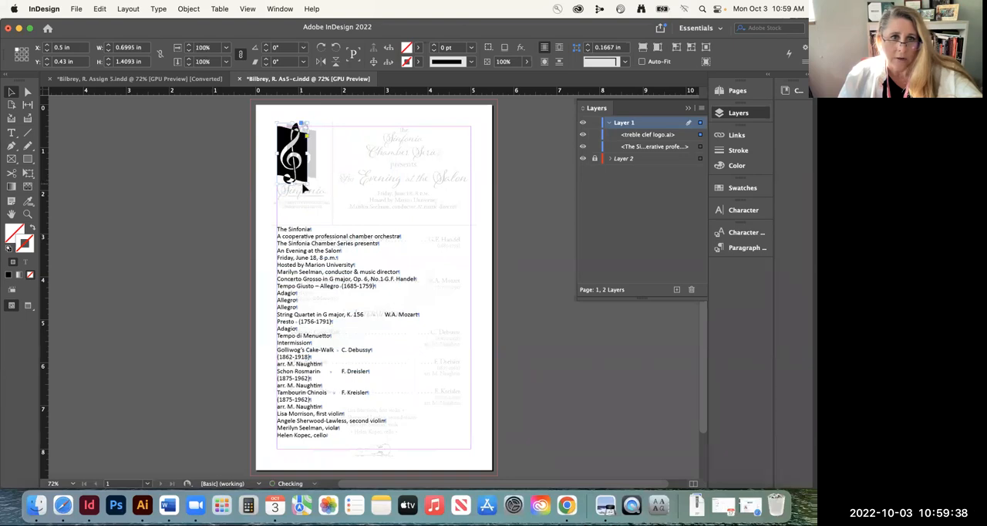
pyautogui.click(28, 213)
pyautogui.moveTo(282, 146); pyautogui.dragTo(363, 202)
pyautogui.press('space')
pyautogui.moveTo(376, 146); pyautogui.dragTo(352, 236)
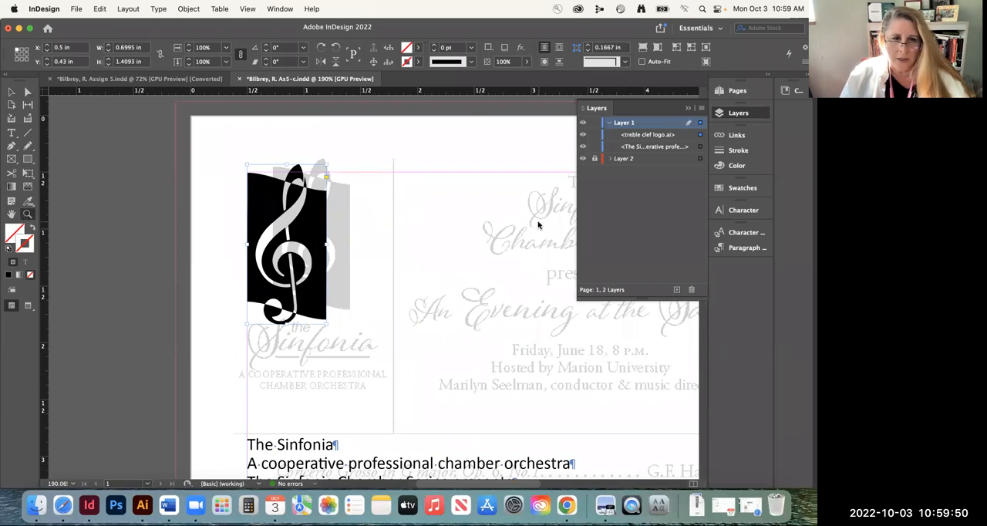
# Move the treble clef logo onto the faded example logo, to about X 0.72 in, Y 0.37 in
pyautogui.hscroll(-3, 353, 198)
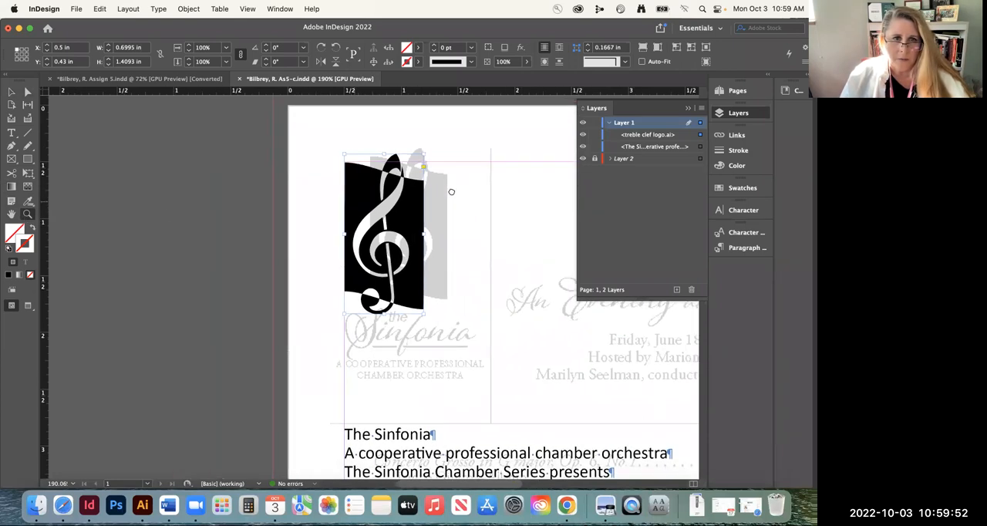
pyautogui.click(11, 92)
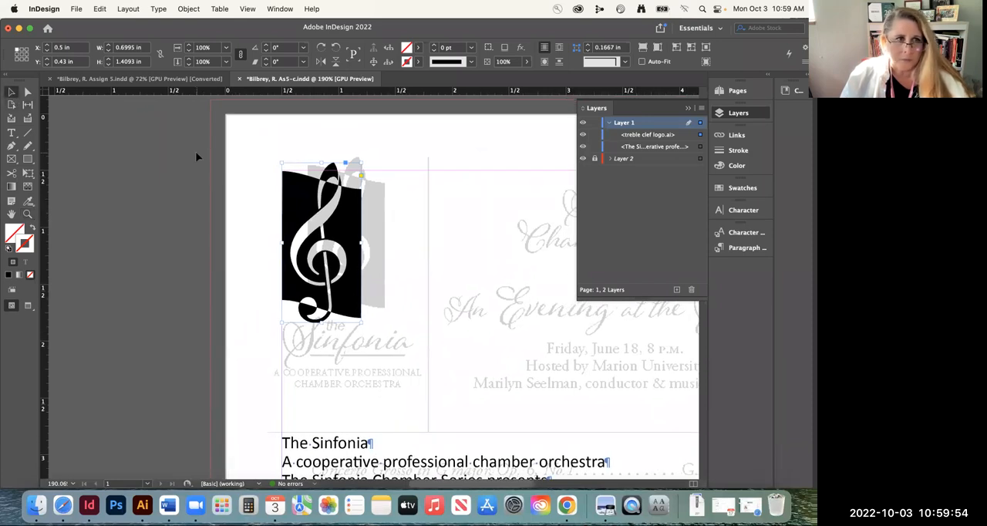
pyautogui.moveTo(320, 230); pyautogui.dragTo(347, 221)
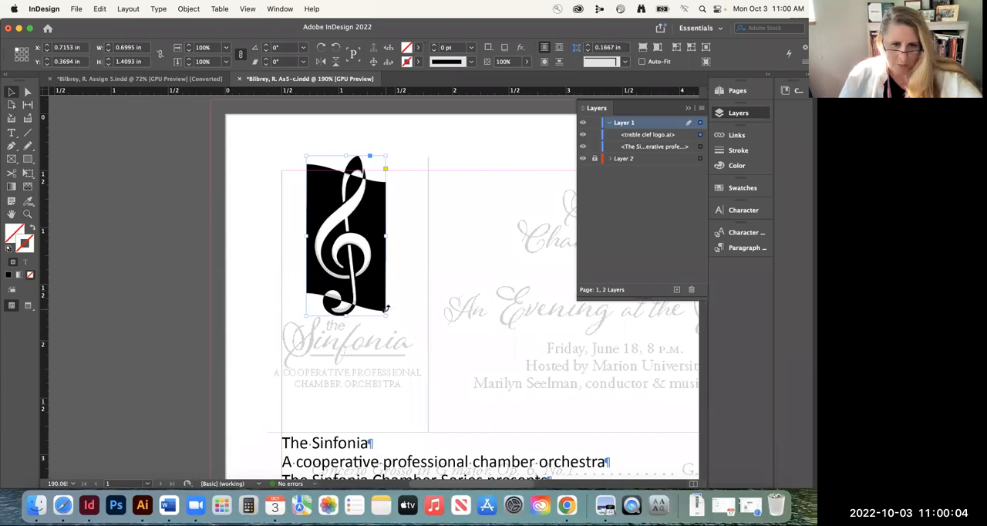
# Scale the treble clef logo proportionally to about 0.67 by 1.35 in and nudge it into alignment with the faded example
pyautogui.moveTo(385, 314); pyautogui.dragTo(380, 309)
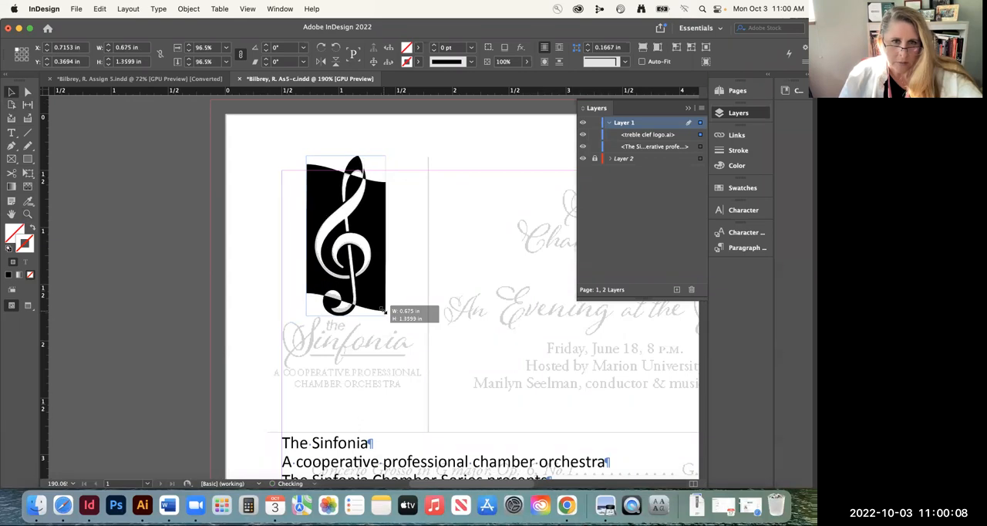
pyautogui.press('Right')
pyautogui.press('Down')
pyautogui.press('Down')
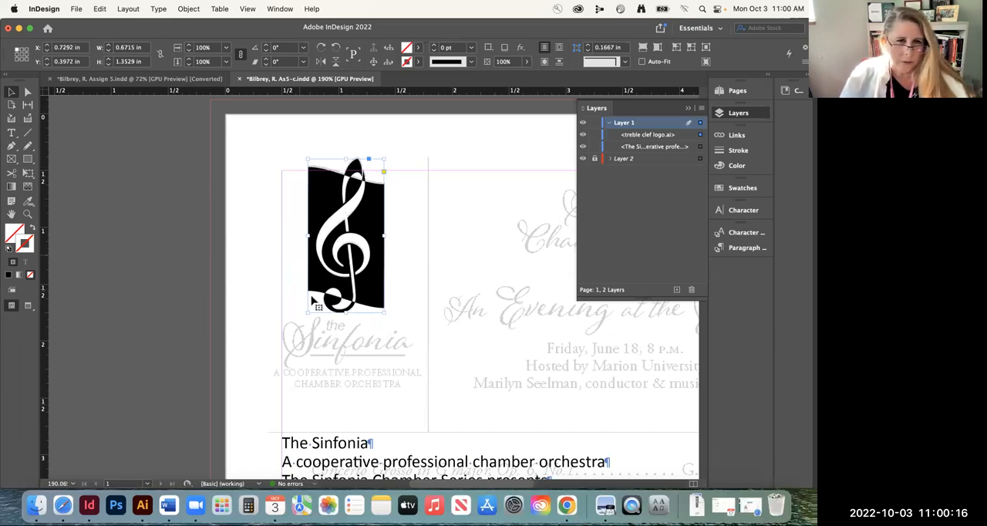
pyautogui.press('Up')
pyautogui.click(200, 287)
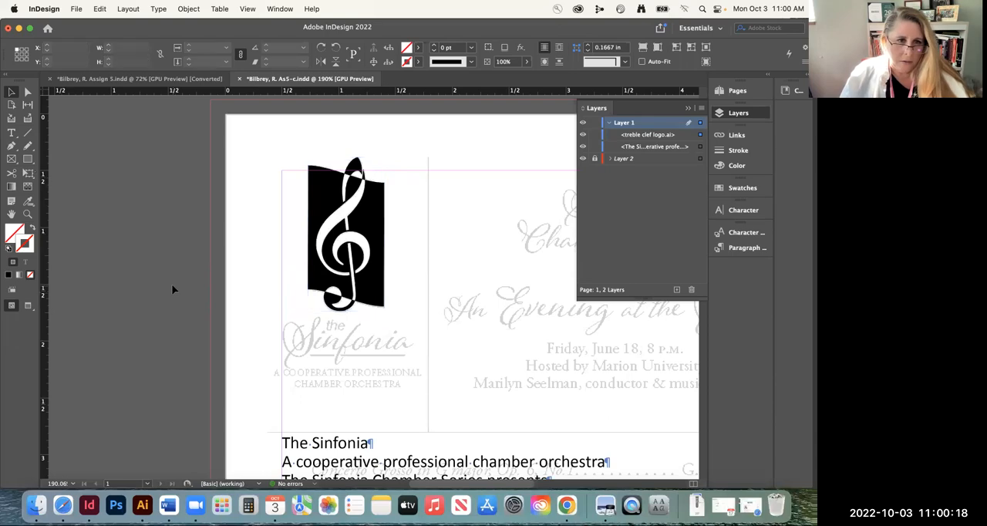
# Cut the word "The" from the first line of the placed program text
pyautogui.scroll(-10, 271, 296)
pyautogui.scroll(10, 272, 296)
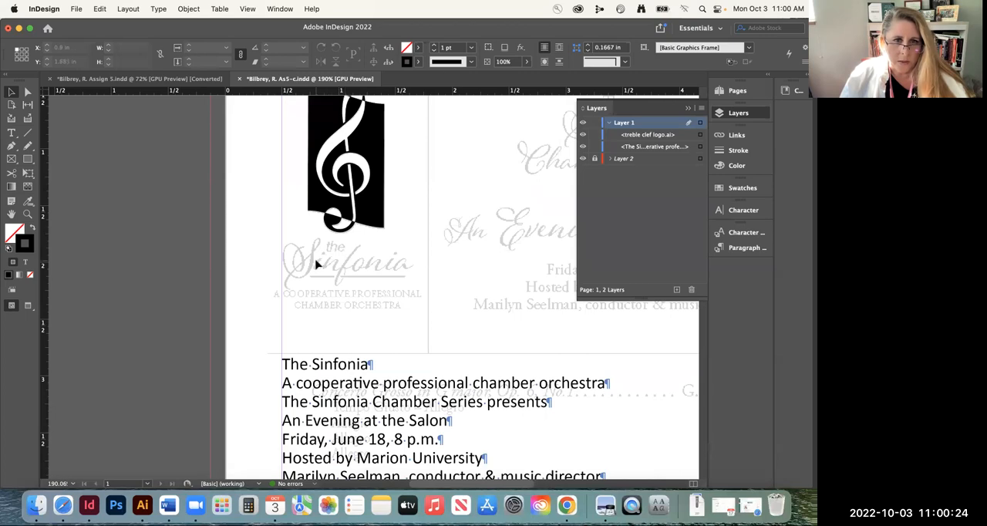
pyautogui.doubleClick(312, 385)
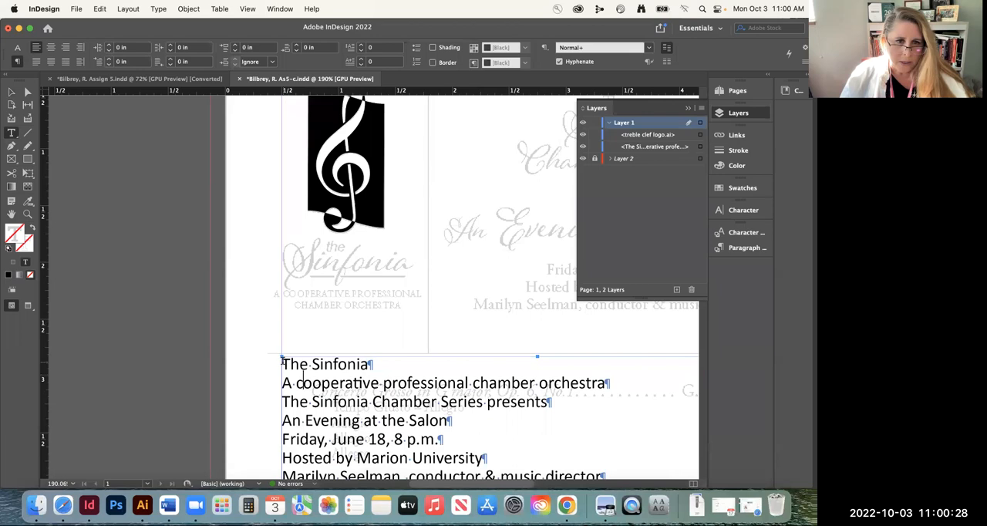
pyautogui.hotkey('shift', 'alt', 'Right')
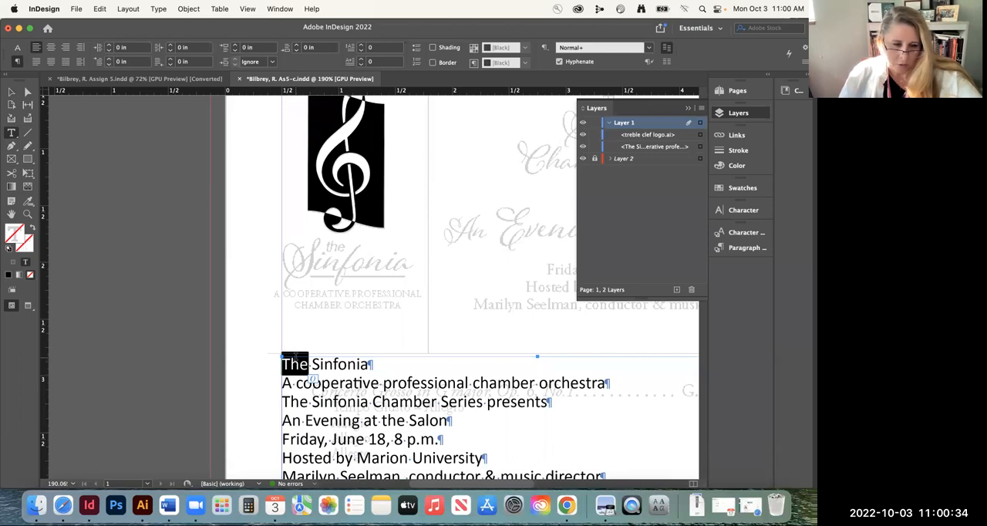
pyautogui.click(99, 9)
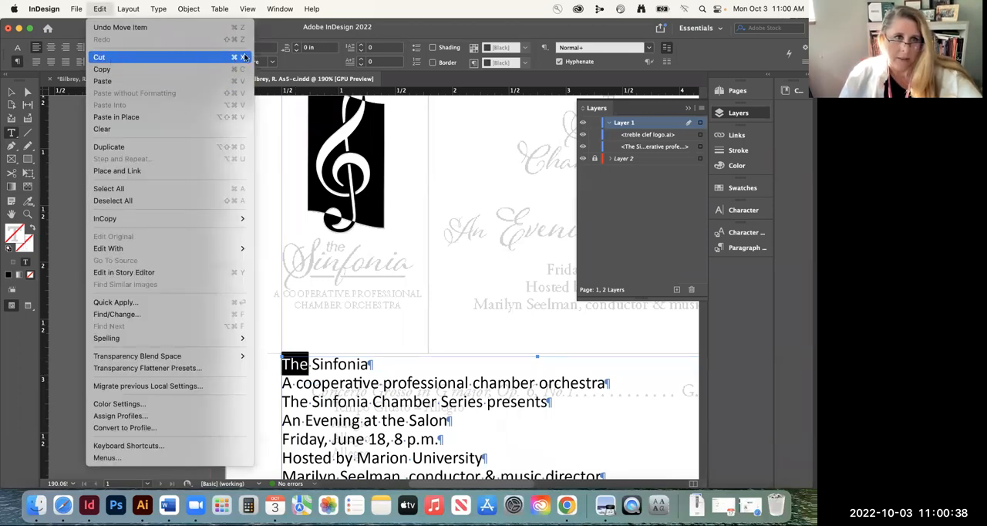
pyautogui.click(242, 61)
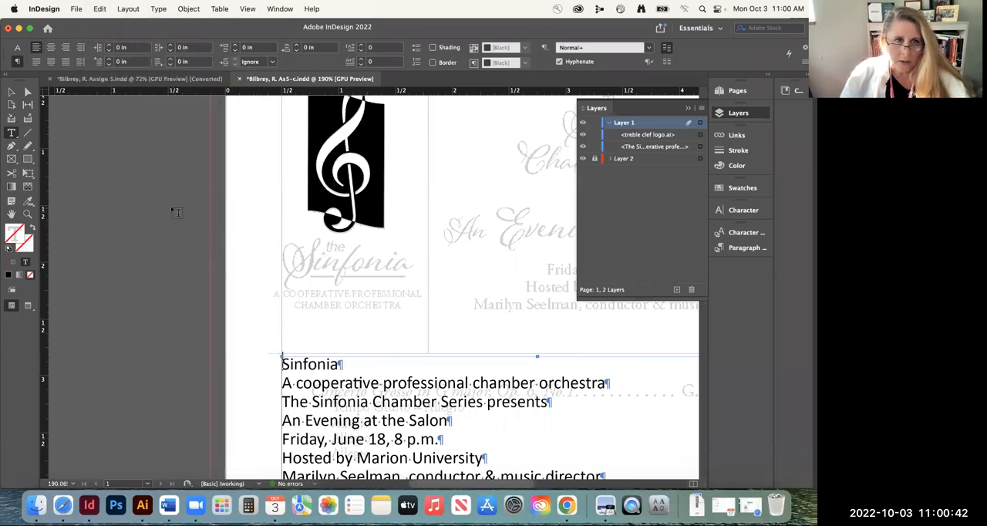
# Paste "The" into a new text frame on the pasteboard and change it to lowercase "the"
pyautogui.moveTo(116, 213); pyautogui.dragTo(159, 236)
pyautogui.press('super+v')
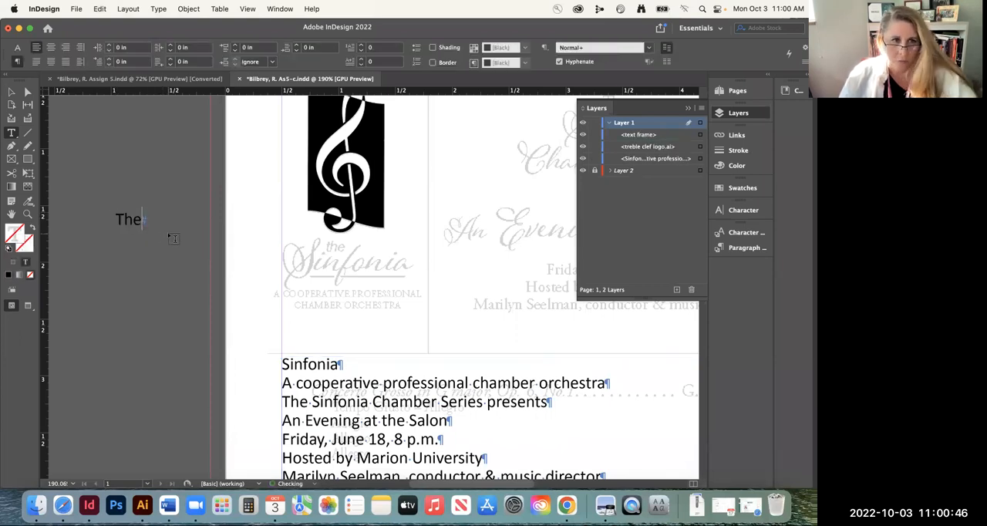
pyautogui.moveTo(114, 219); pyautogui.dragTo(123, 219)
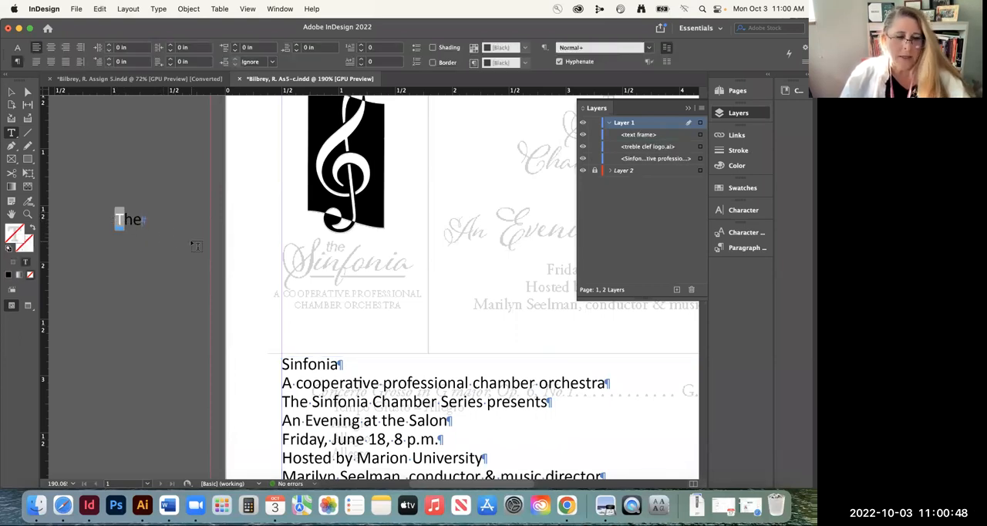
pyautogui.write('t')
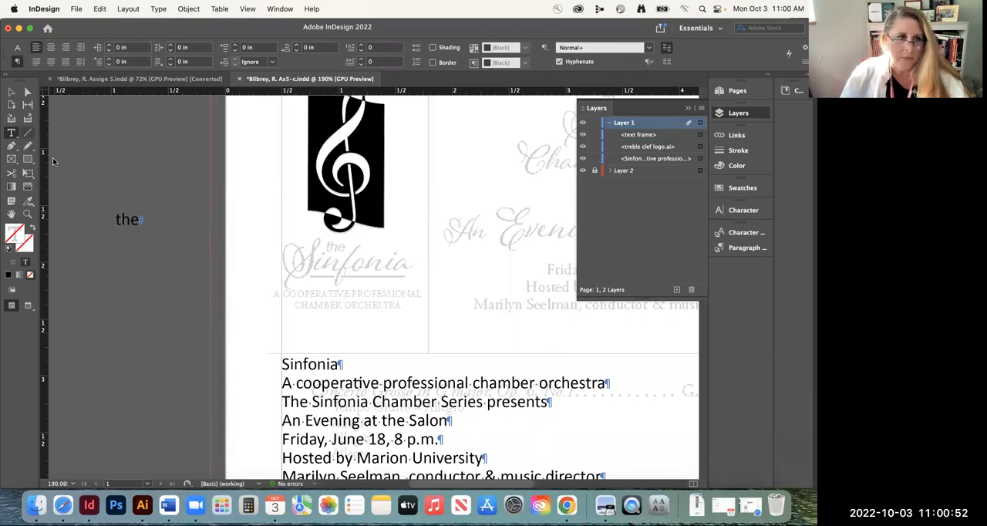
# Set the font of the separate word "the" to Helvetica Neue LT Std 56 Italic
pyautogui.doubleClick(128, 220)
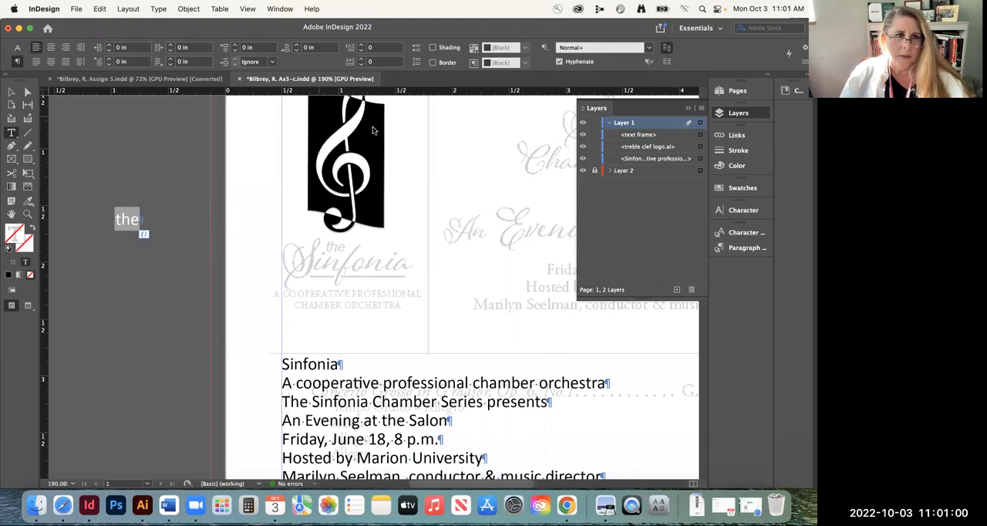
pyautogui.click(17, 47)
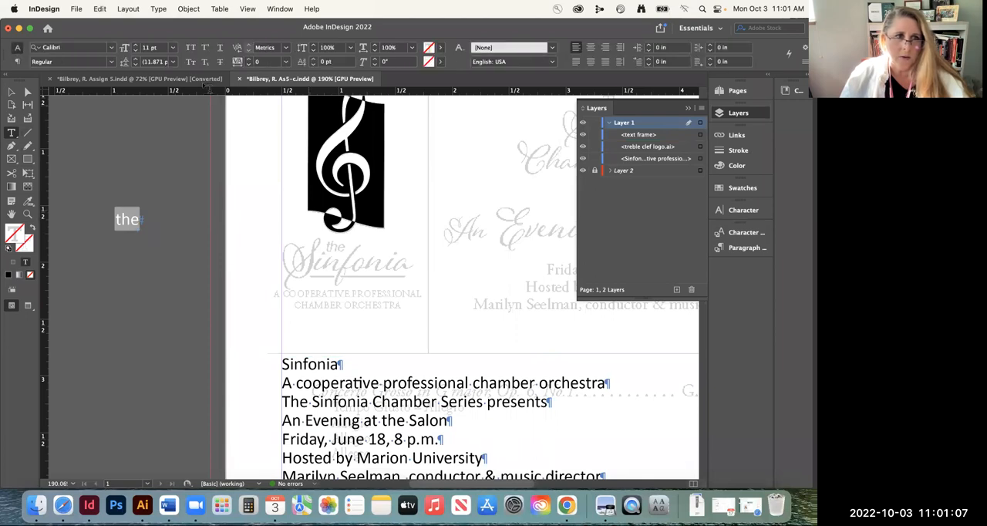
pyautogui.click(95, 47)
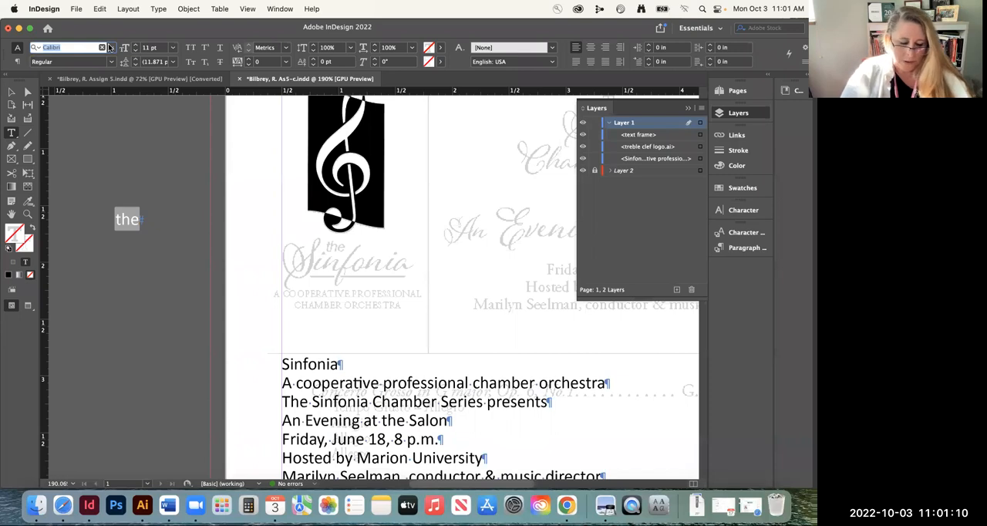
pyautogui.write('hel')
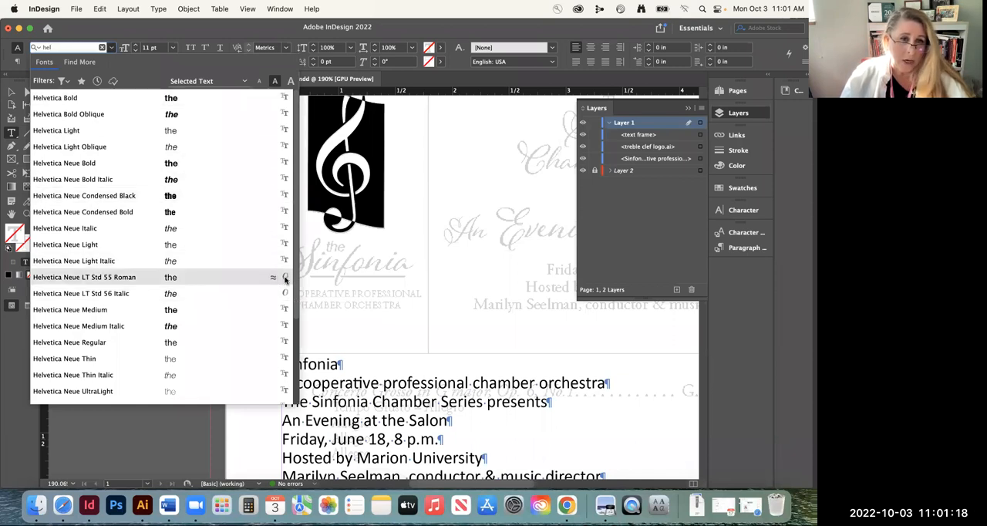
pyautogui.click(124, 295)
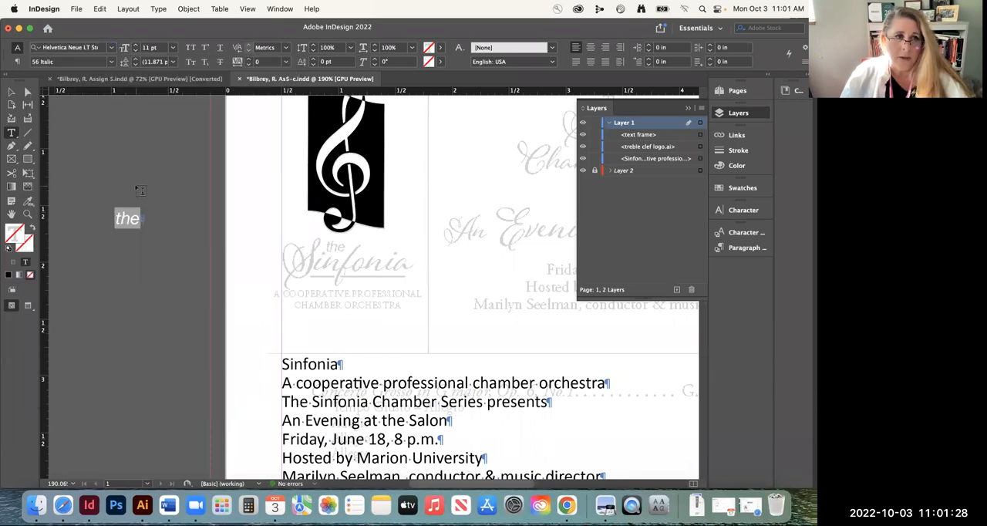
pyautogui.click(112, 47)
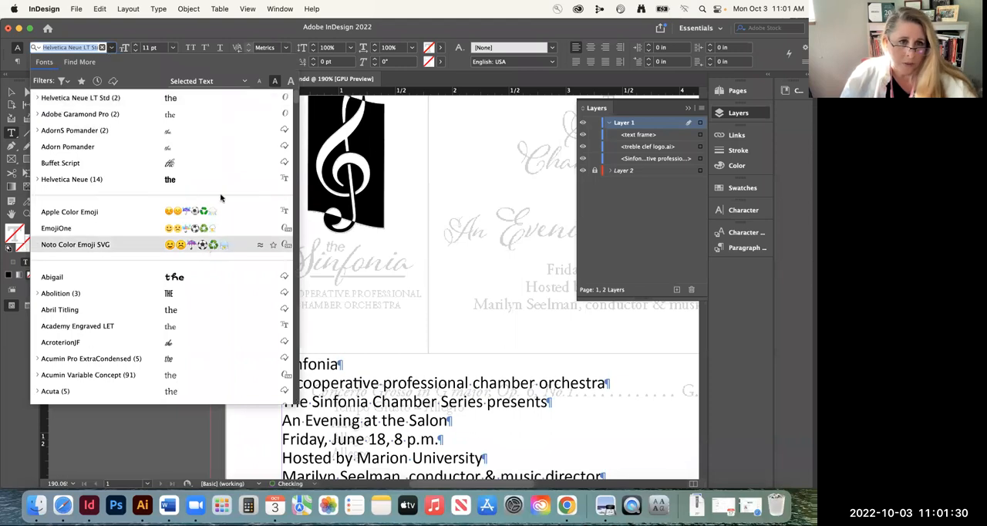
pyautogui.click(37, 98)
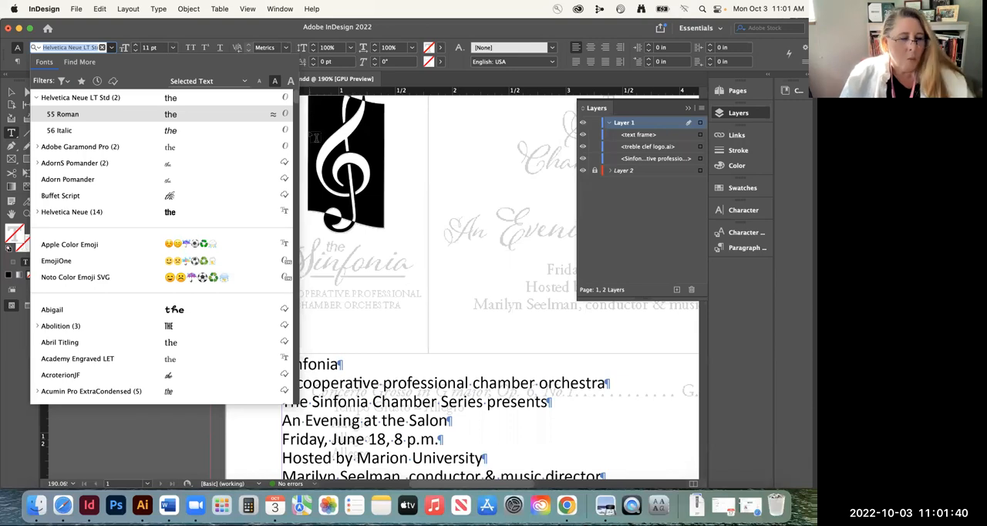
pyautogui.press('Escape')
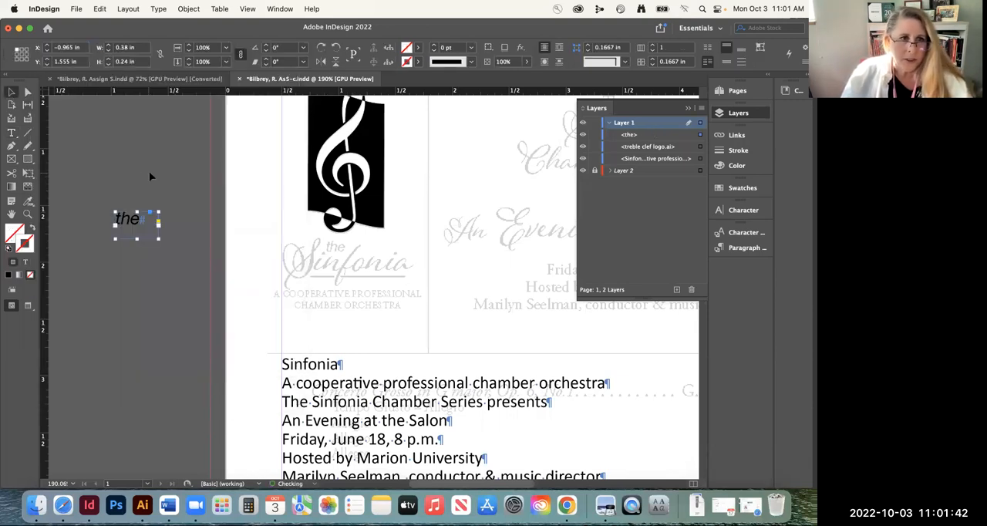
# Fit the "the" text frame to its content and move it onto the faded "the" at X 0.875 in, Y 1.805 in
pyautogui.doubleClick(157, 238)
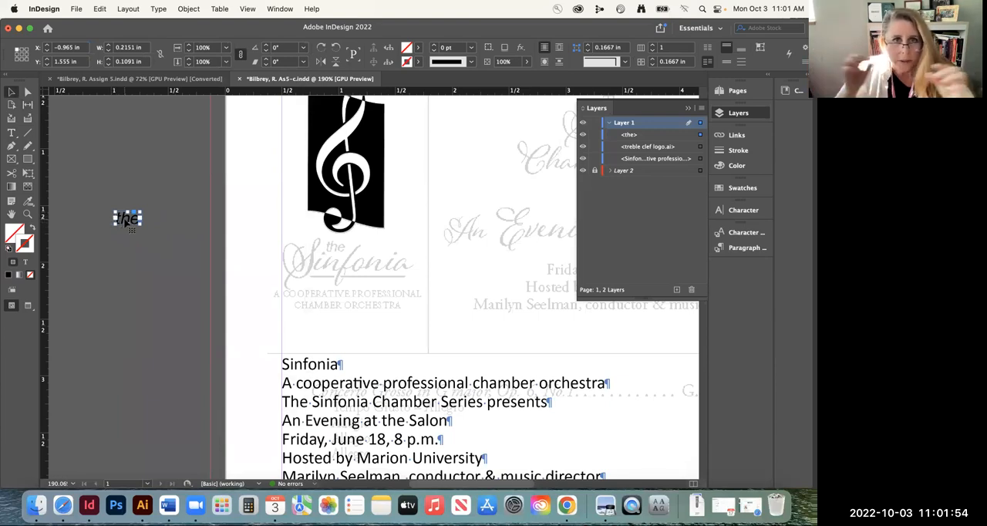
pyautogui.moveTo(128, 221); pyautogui.dragTo(339, 250)
# Scale "the" and its frame proportionally to about 0.18 by 0.09 in and align it with the faded example word
pyautogui.click(29, 218)
pyautogui.click(376, 259)
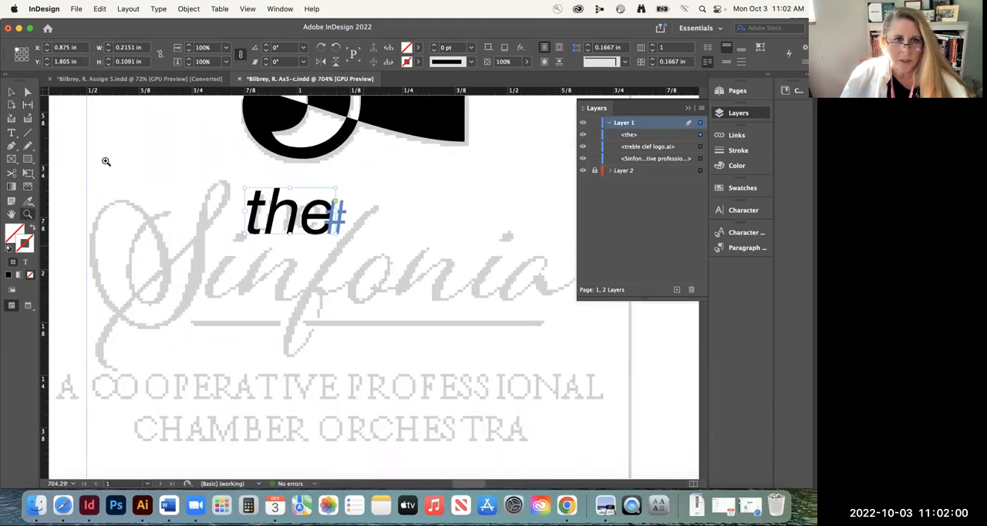
pyautogui.click(12, 92)
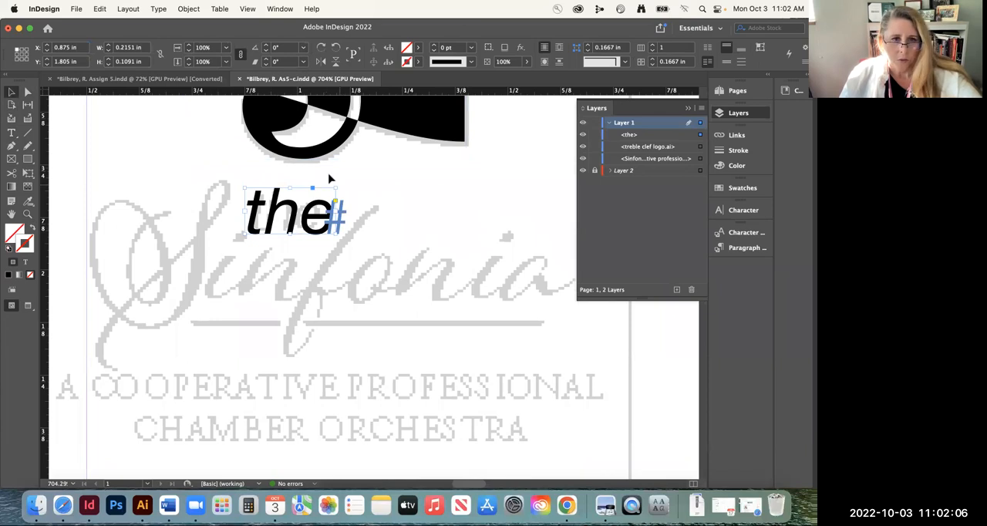
pyautogui.moveTo(336, 233); pyautogui.dragTo(283, 206)
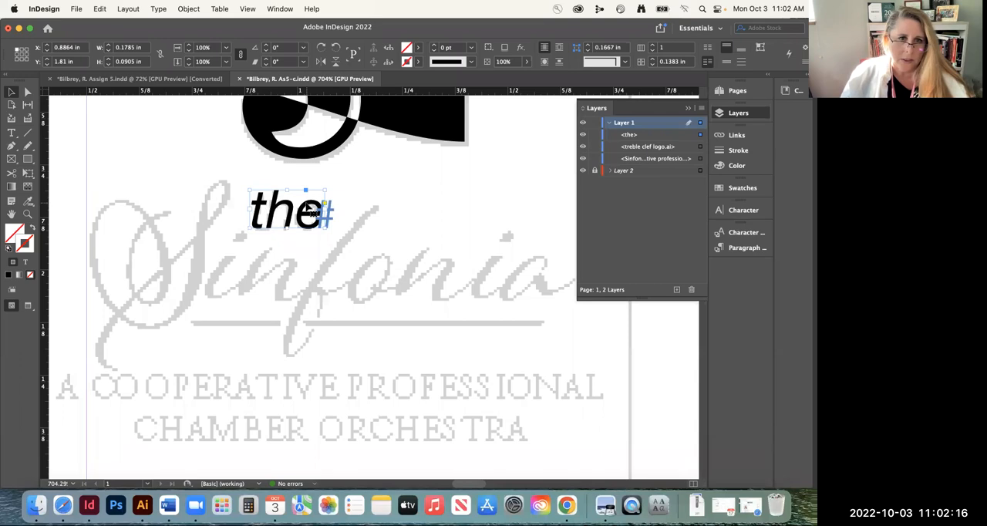
pyautogui.moveTo(308, 208); pyautogui.dragTo(309, 209)
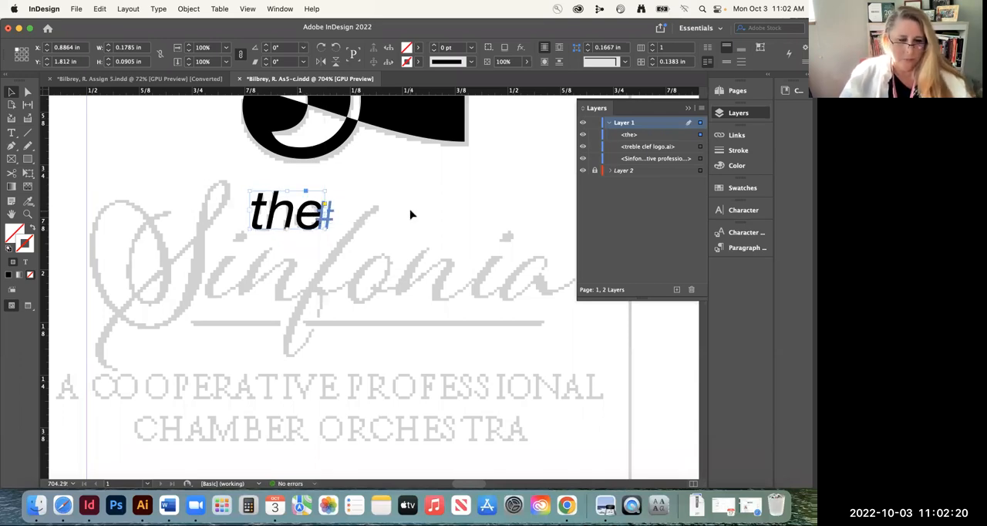
# Cut the word "Sinfonia" from the first line of the placed program text
pyautogui.press('super+minus')
pyautogui.press('super+minus')
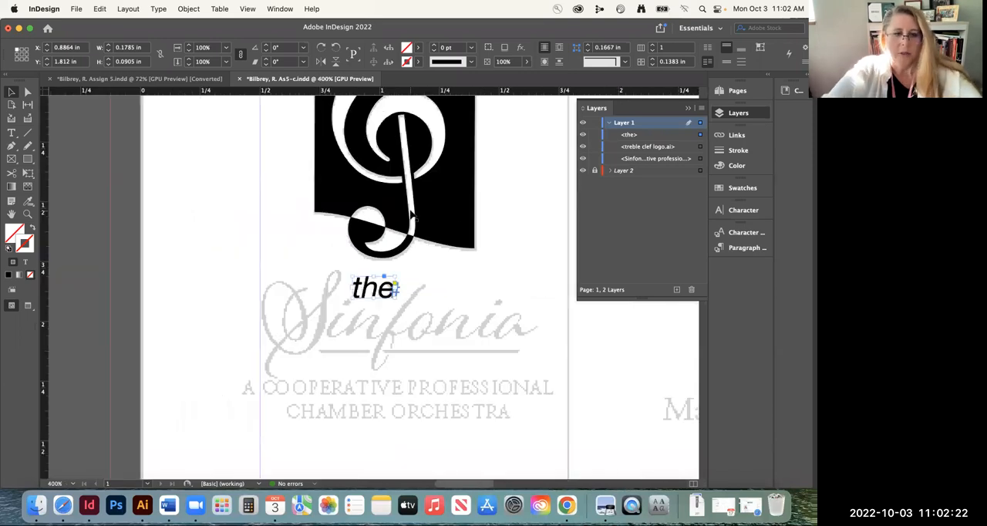
pyautogui.press('super+minus')
pyautogui.scroll(-5, 403, 270)
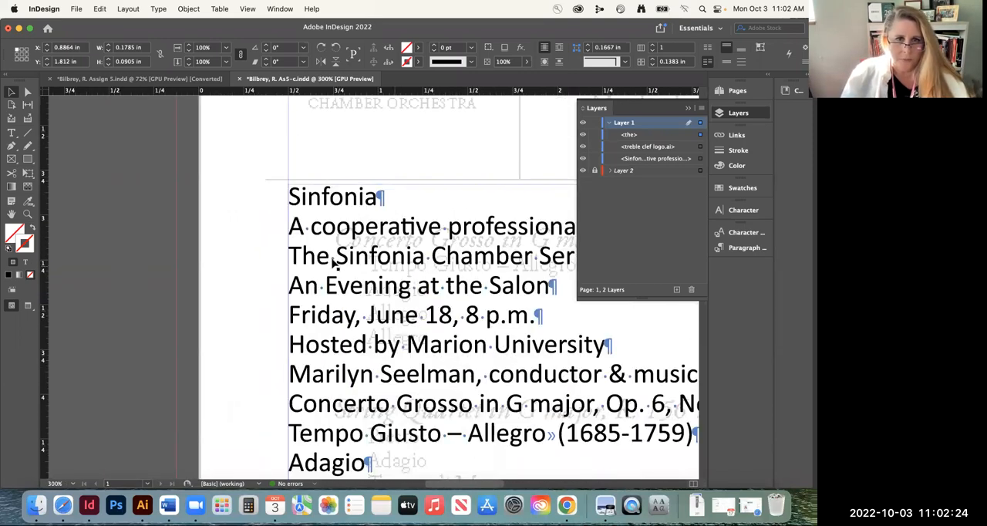
pyautogui.click(12, 132)
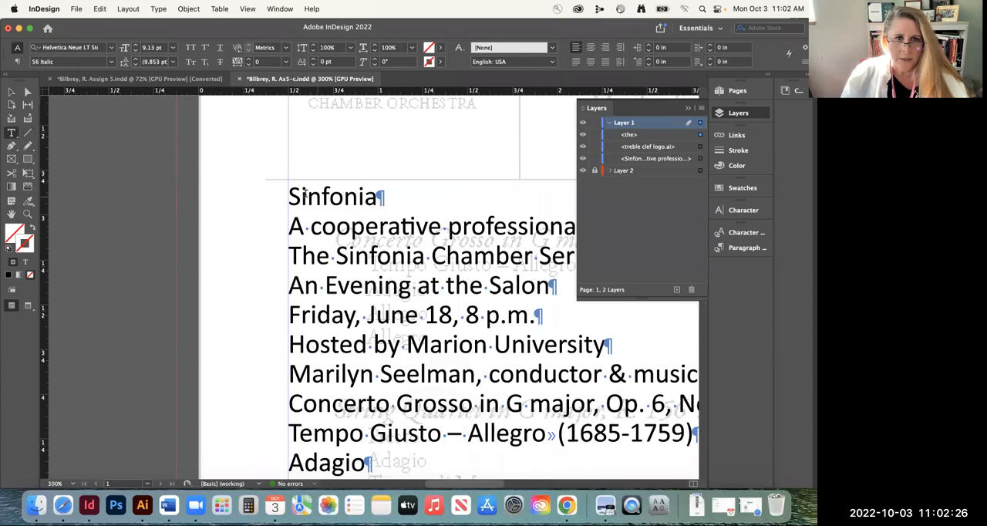
pyautogui.doubleClick(321, 194)
pyautogui.press('super+c')
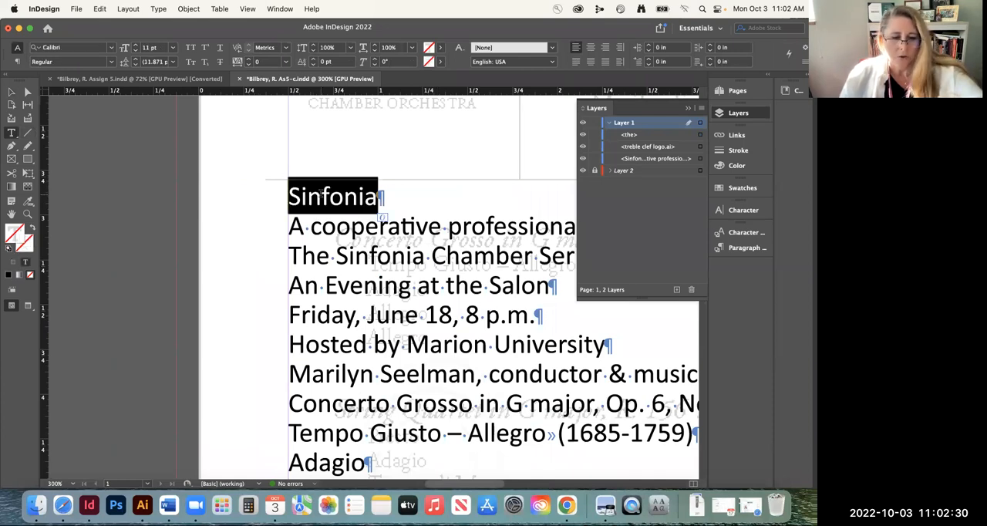
pyautogui.press('BackSpace')
# Paste "Sinfonia" into a new text frame starting on the pasteboard and enlarge the frame to about 1.47 by 0.64 in
pyautogui.scroll(4, 308, 208)
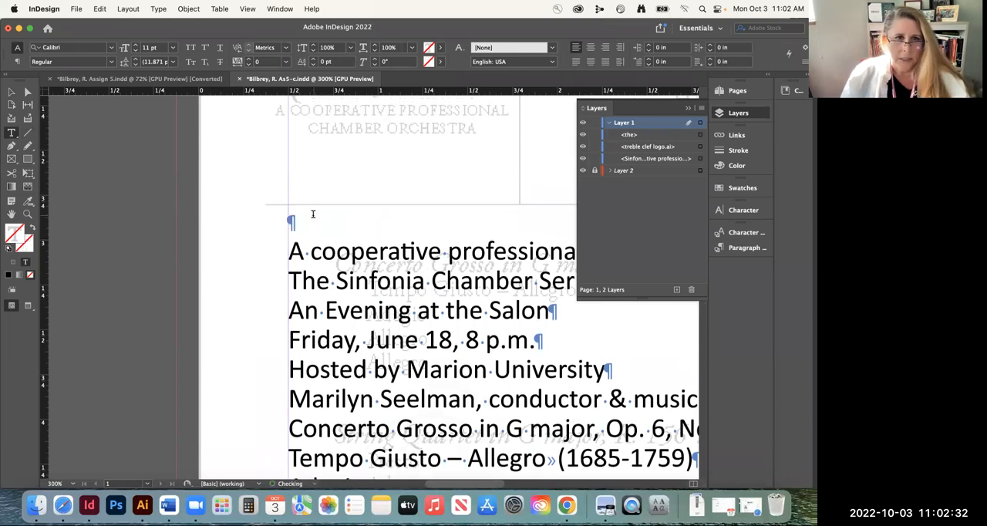
pyautogui.moveTo(102, 142); pyautogui.dragTo(244, 192)
pyautogui.press('super+v')
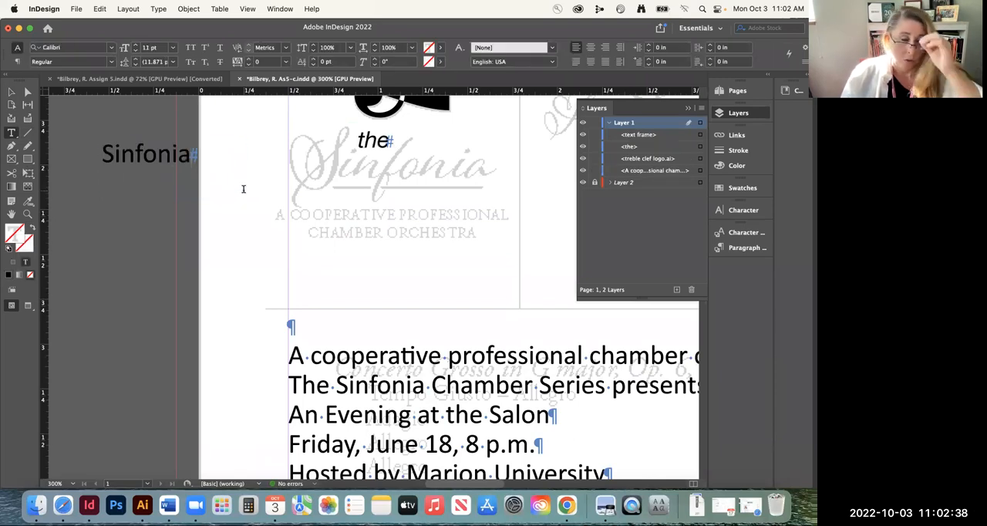
pyautogui.click(12, 91)
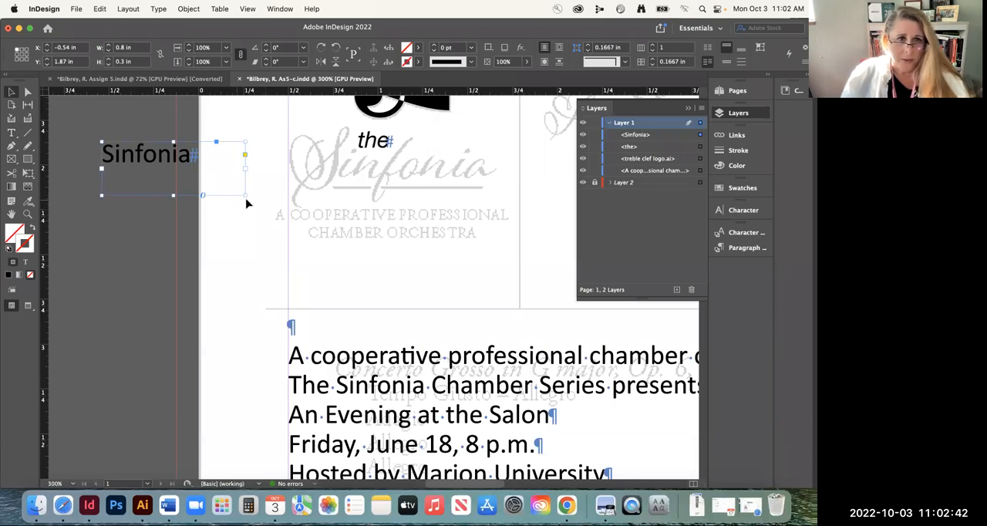
pyautogui.moveTo(243, 195); pyautogui.dragTo(364, 256)
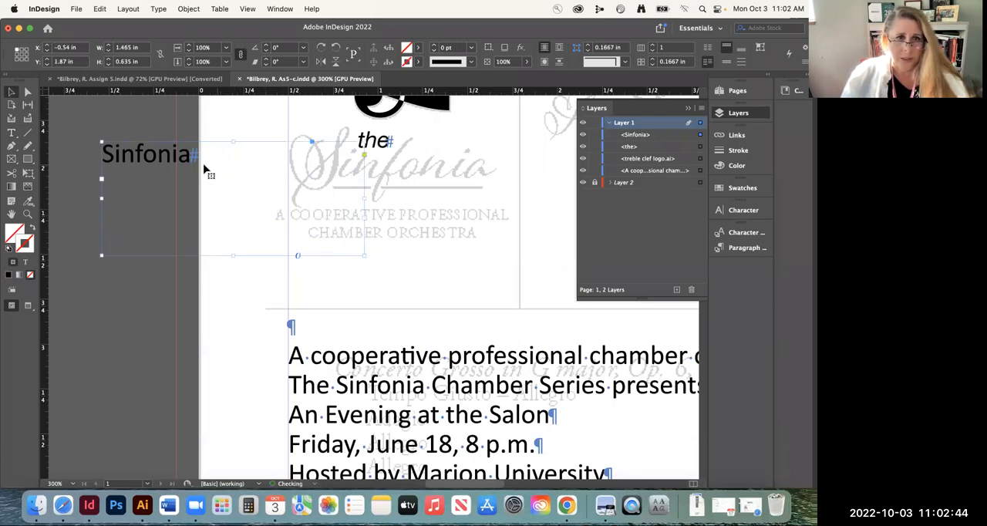
# Move the "Sinfonia" frame down to Y 2.1563 in and set its text in AdornS Pomander Bold
pyautogui.moveTo(156, 159); pyautogui.dragTo(157, 212)
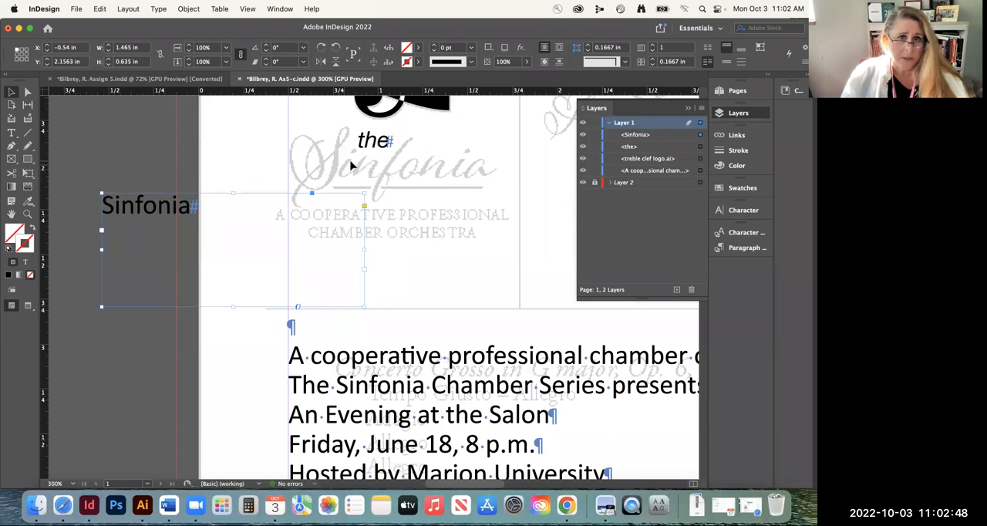
pyautogui.tripleClick(122, 204)
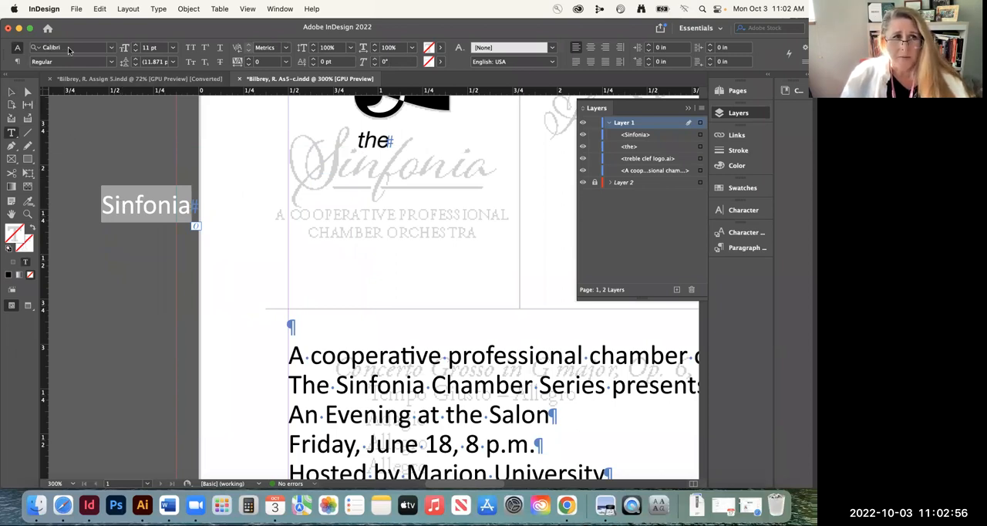
pyautogui.click(68, 50)
pyautogui.write('adorn')
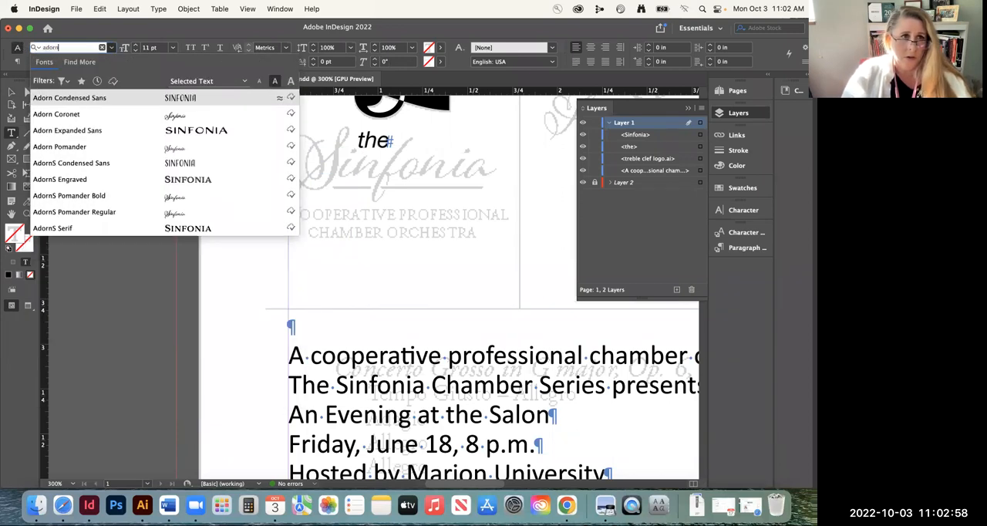
pyautogui.click(96, 197)
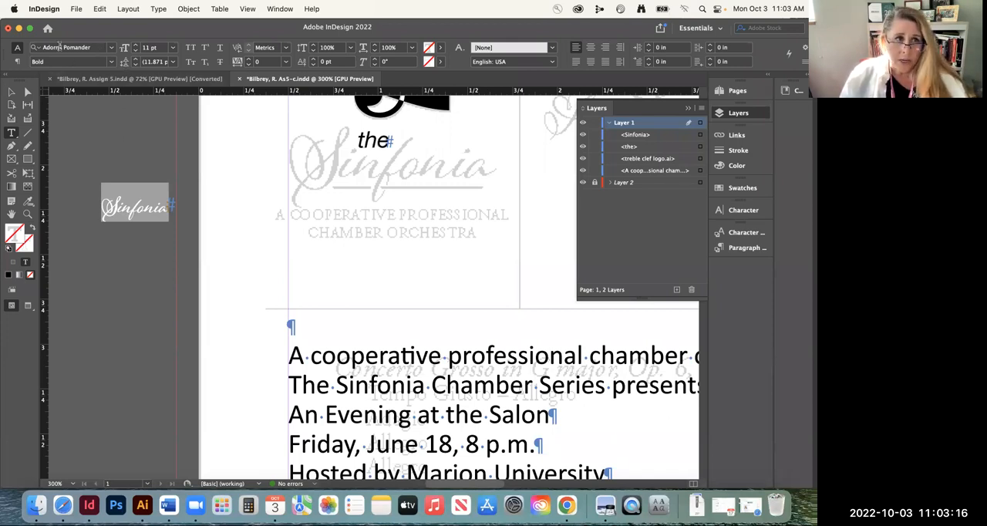
# Browse the font list previews for script typefaces to compare with the faded "Sinfonia" lettering
pyautogui.click(111, 47)
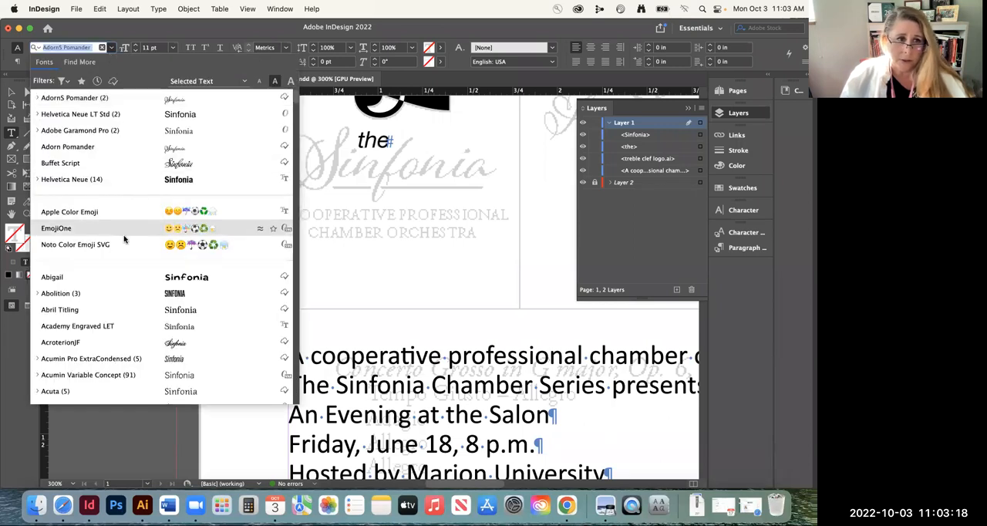
pyautogui.scroll(-15, 124, 239)
pyautogui.scroll(-5, 93, 275)
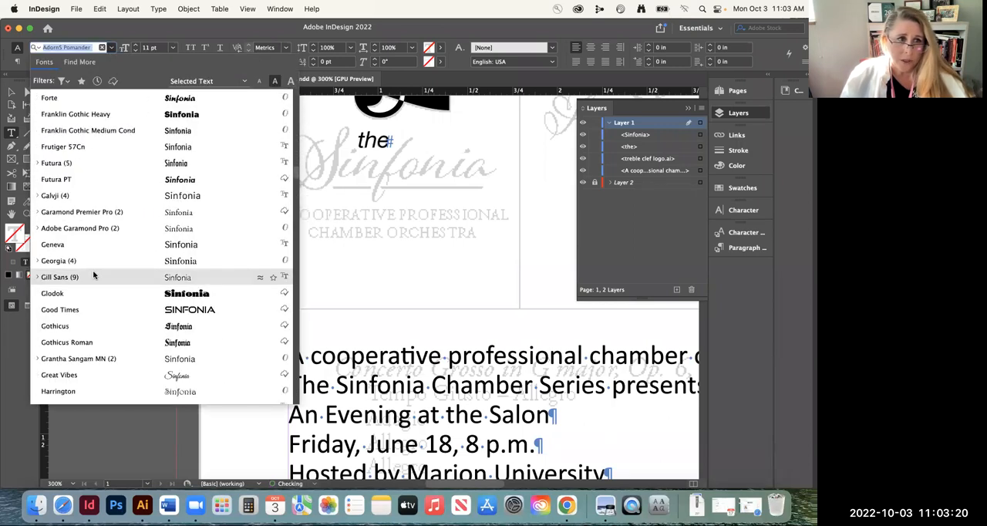
pyautogui.scroll(3, 93, 274)
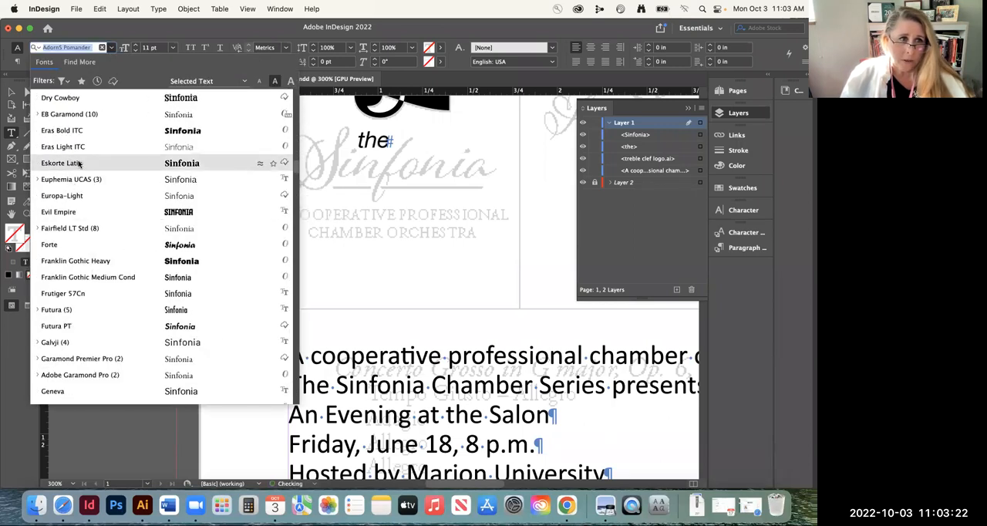
pyautogui.scroll(1, 97, 160)
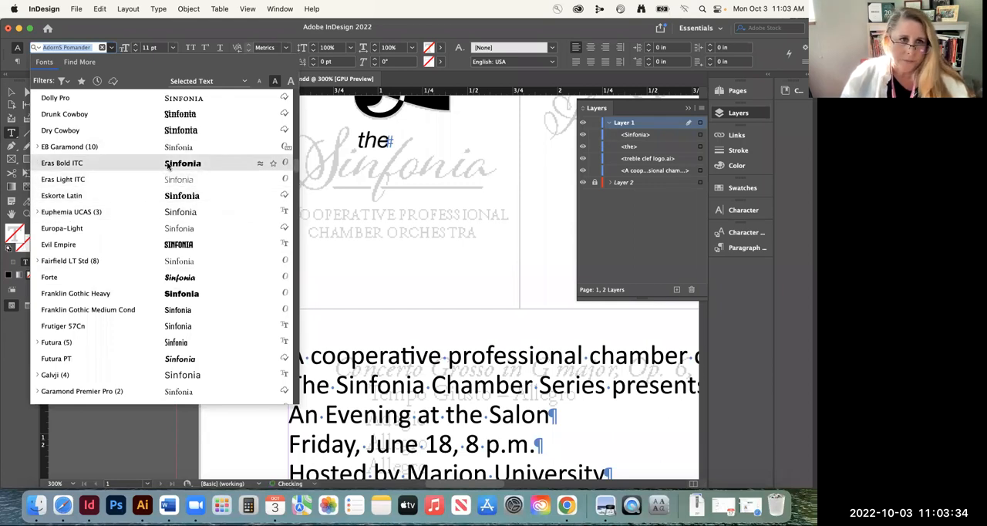
pyautogui.scroll(3, 189, 228)
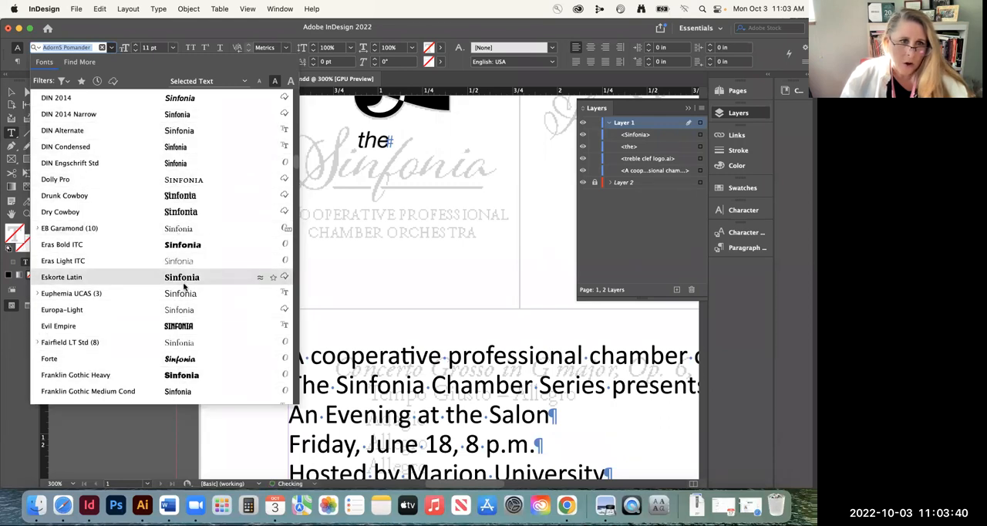
pyautogui.scroll(2, 183, 287)
pyautogui.scroll(6, 184, 287)
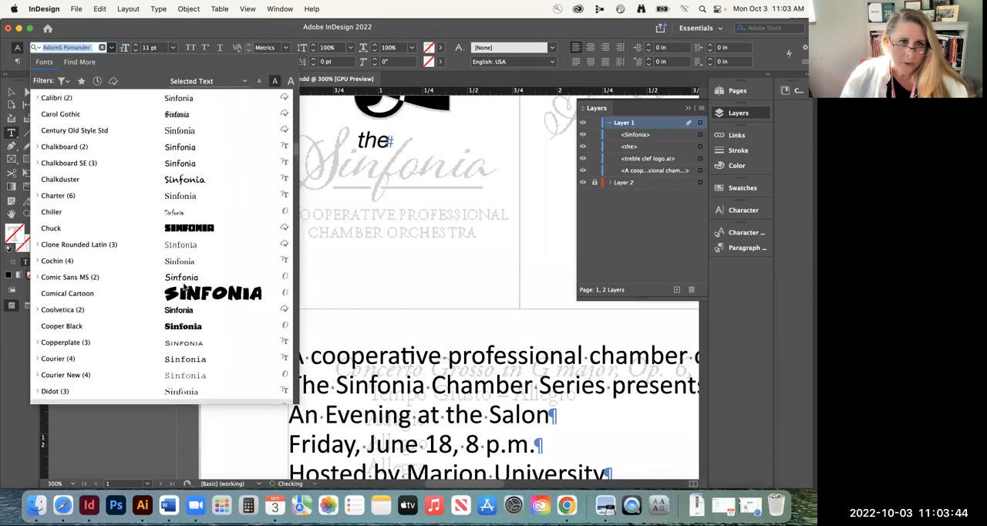
pyautogui.scroll(7, 184, 286)
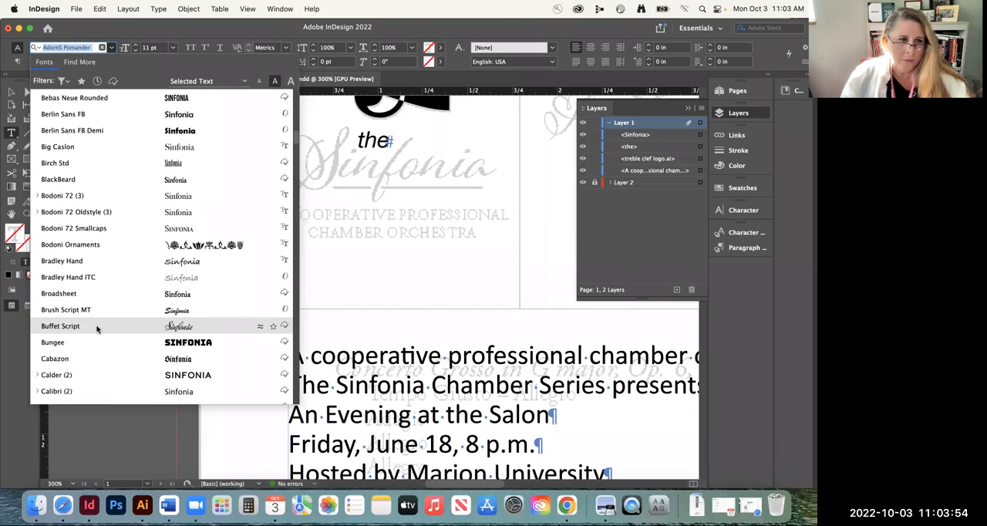
pyautogui.scroll(-10, 193, 359)
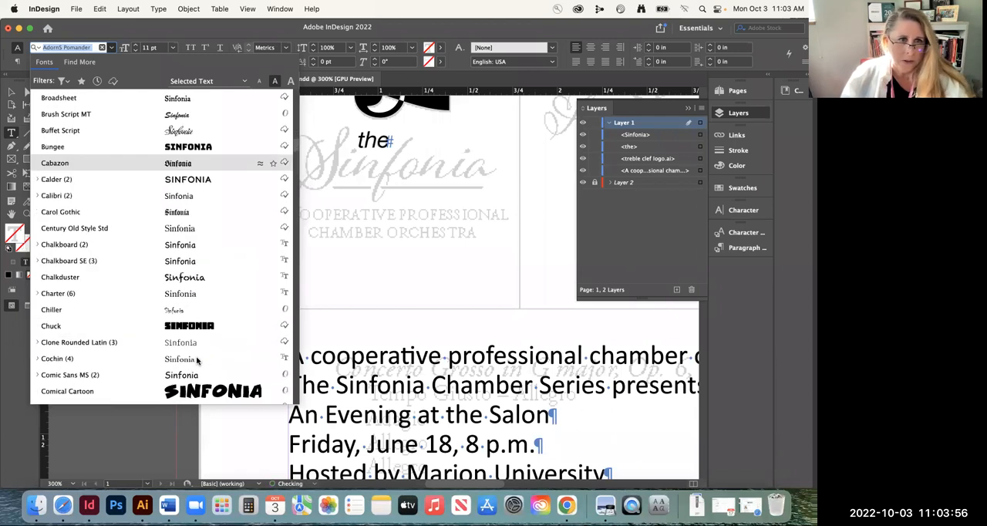
pyautogui.scroll(-8, 196, 360)
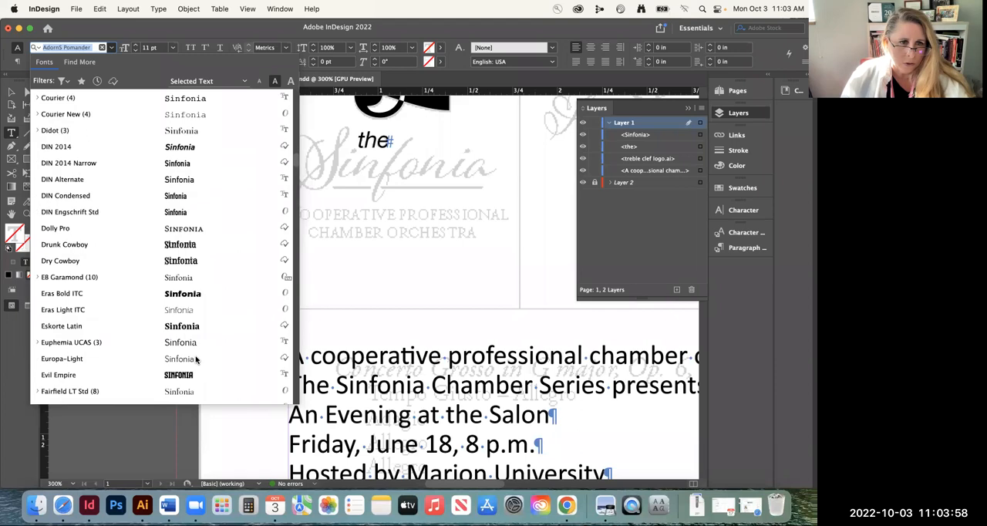
pyautogui.scroll(-15, 195, 359)
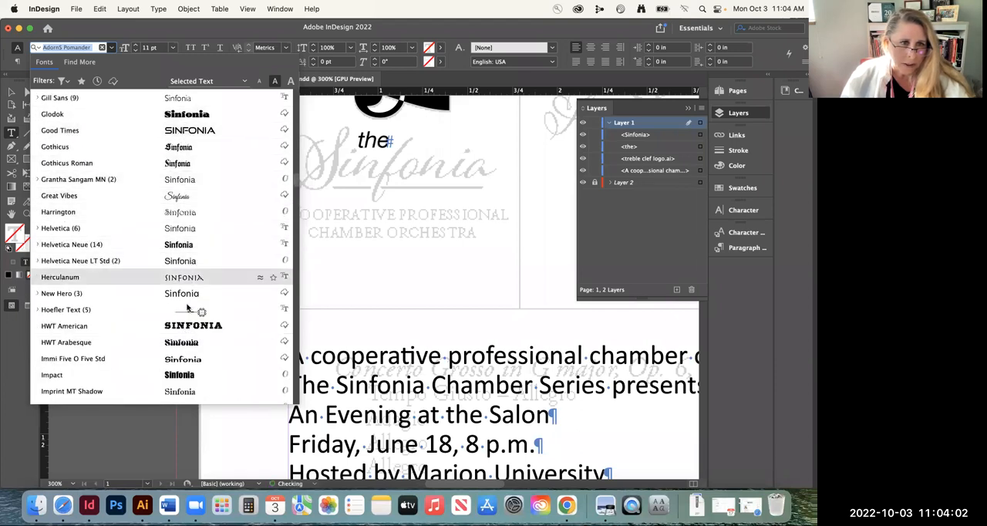
pyautogui.scroll(-10, 189, 374)
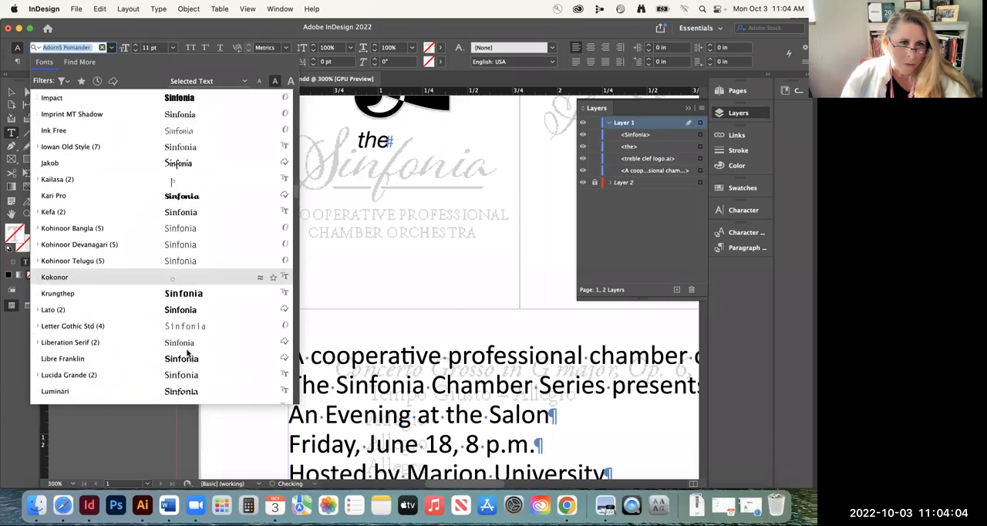
pyautogui.scroll(-8, 195, 294)
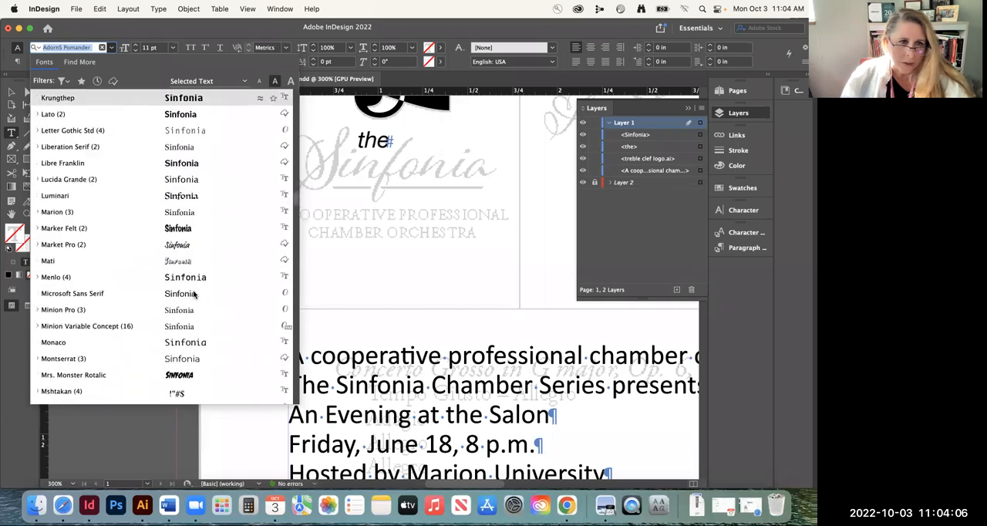
pyautogui.scroll(-3, 188, 309)
pyautogui.scroll(-4, 188, 309)
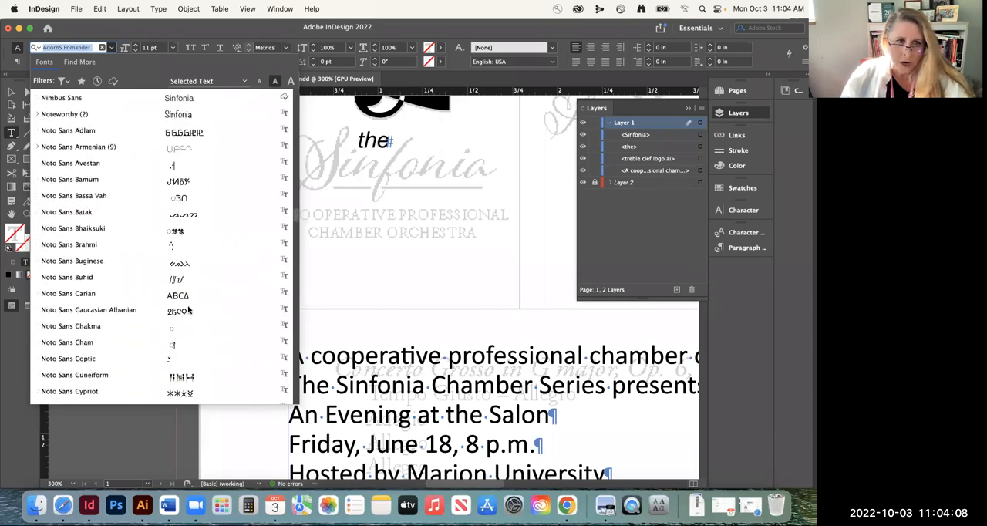
pyautogui.scroll(-6, 188, 309)
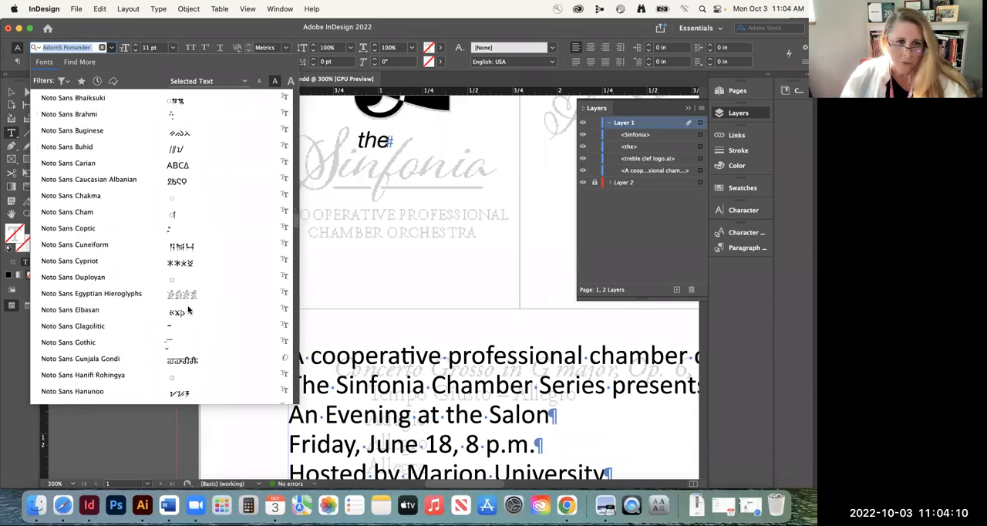
pyautogui.scroll(15, 188, 309)
pyautogui.scroll(15, 189, 310)
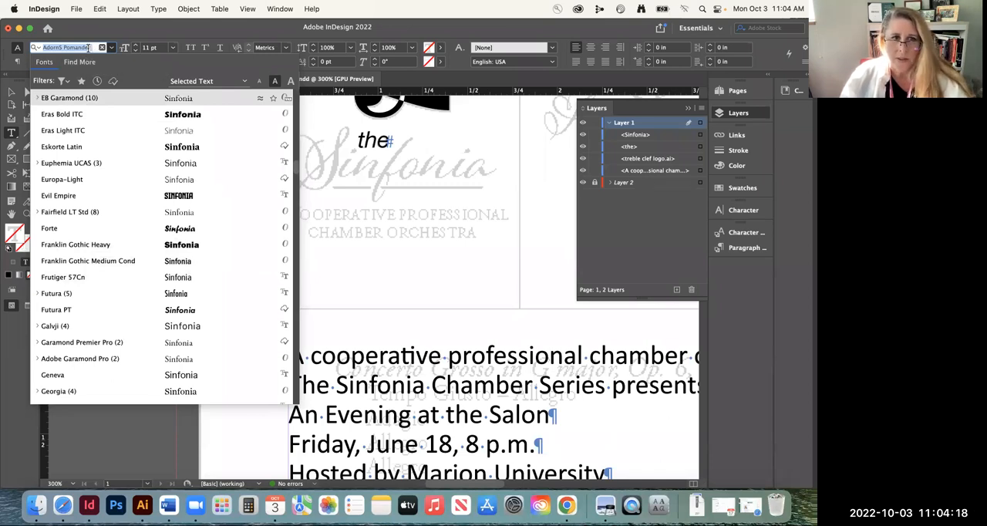
pyautogui.click(316, 80)
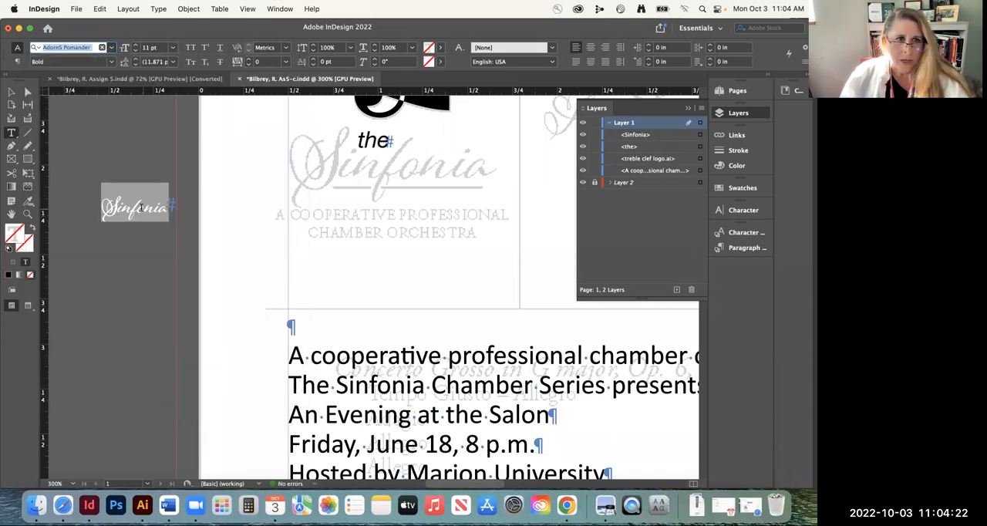
# Fit the "Sinfonia" frame to its text and move it to the faded title at X 0.5 in, Y 1.7813 in
pyautogui.press('Escape')
pyautogui.moveTo(139, 214); pyautogui.dragTo(176, 176)
pyautogui.doubleClick(380, 276)
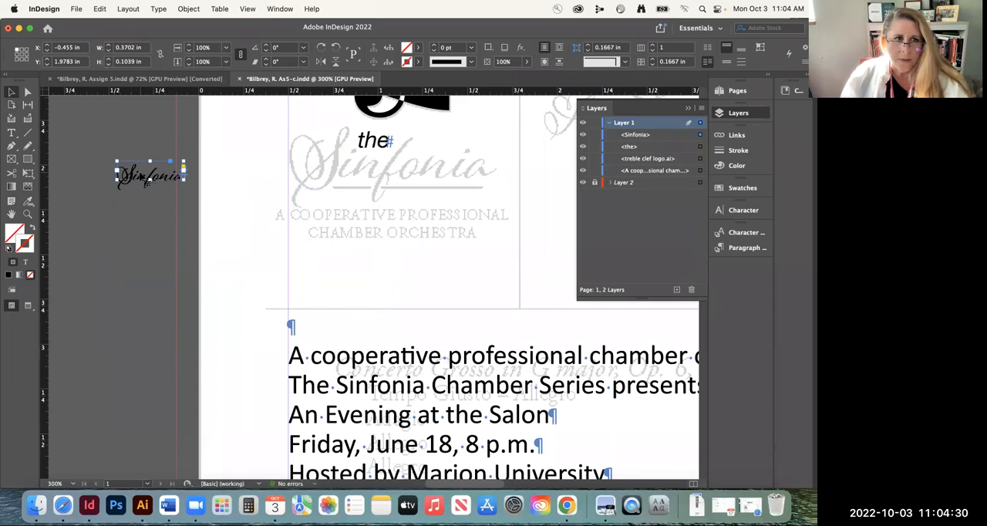
pyautogui.moveTo(163, 181); pyautogui.dragTo(320, 159)
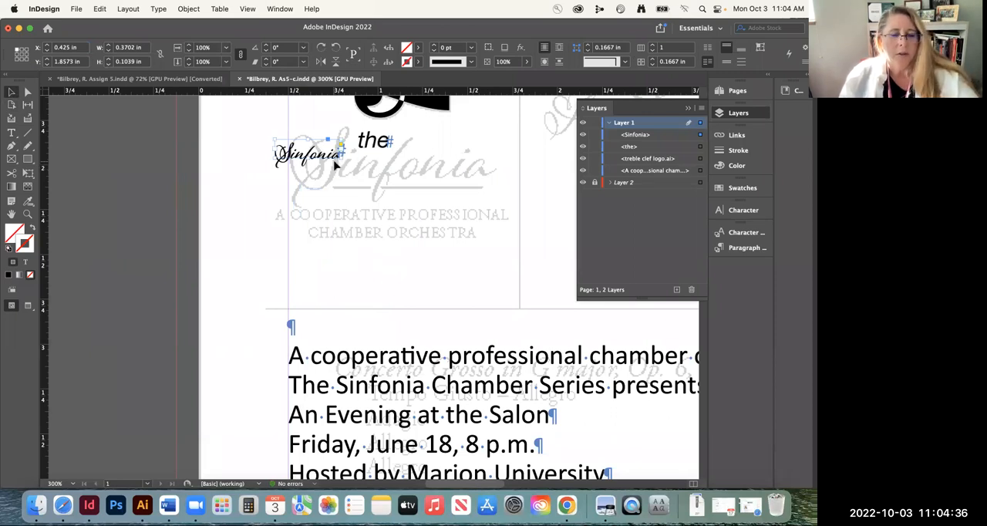
pyautogui.moveTo(304, 158); pyautogui.dragTo(319, 143)
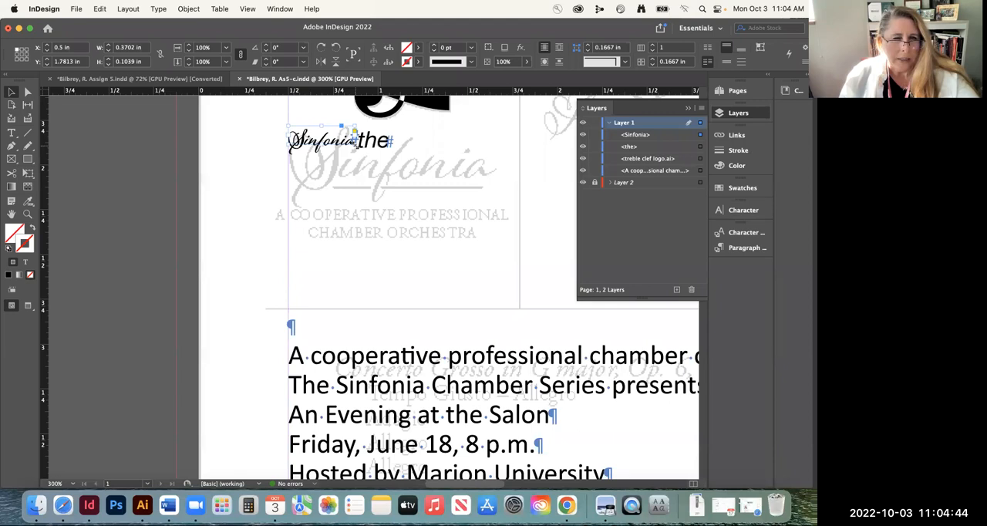
# Scale "Sinfonia" and its frame to about 1.14 by 0.32 in and align it with the faded word at X 0.5139 in, Y 1.7431 in
pyautogui.moveTo(354, 133); pyautogui.dragTo(439, 180)
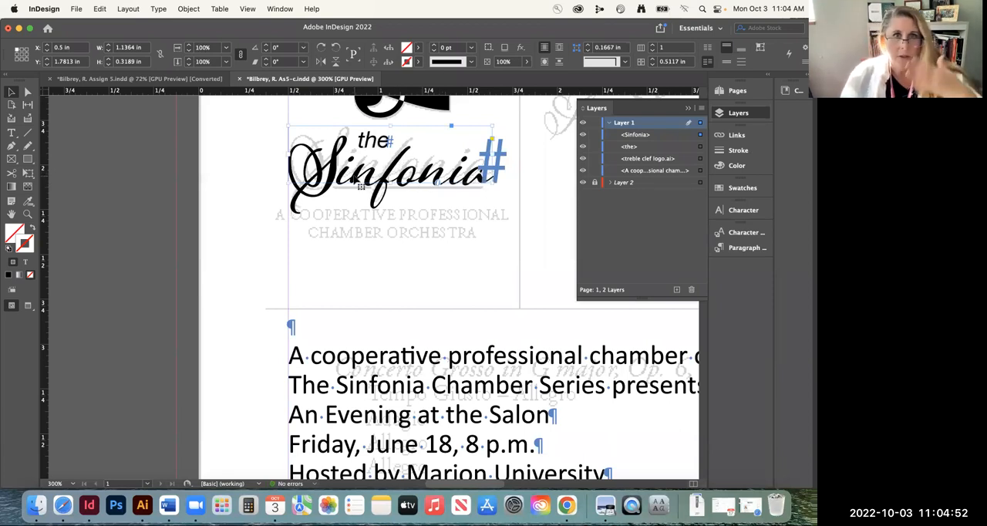
pyautogui.moveTo(393, 192); pyautogui.dragTo(391, 180)
pyautogui.press('Right')
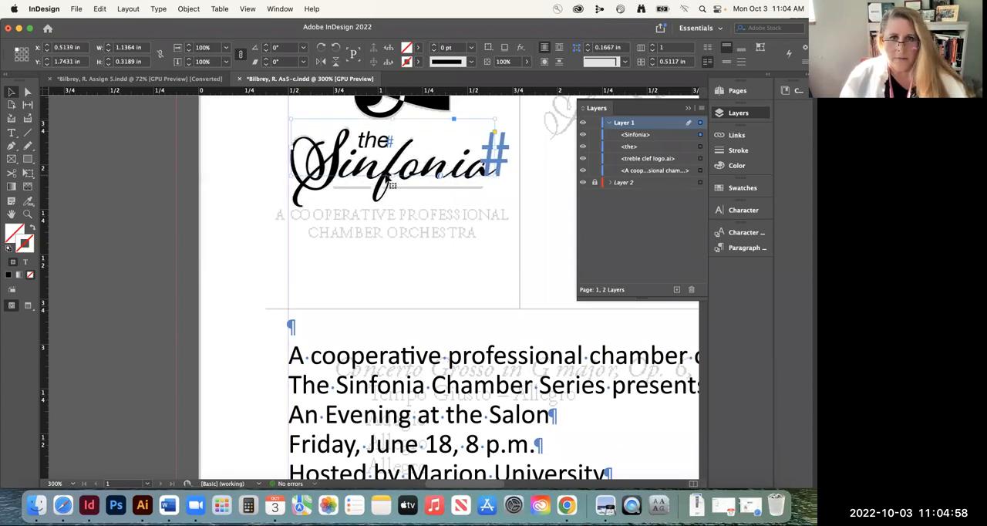
# Draw a horizontal line about 0.214 in long over the short faded underline segment beneath "Sinfonia"
pyautogui.click(185, 172)
pyautogui.click(27, 214)
pyautogui.moveTo(421, 188); pyautogui.dragTo(338, 194)
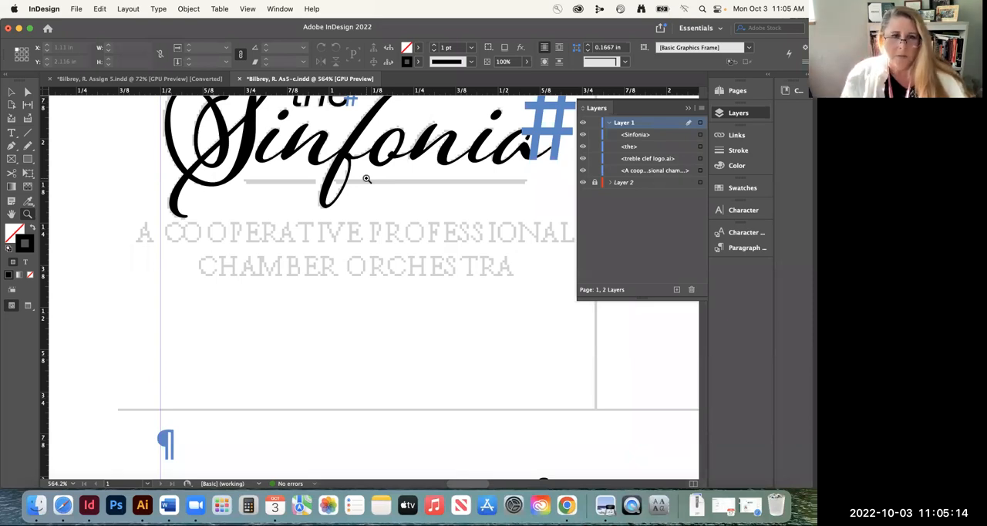
pyautogui.click(28, 133)
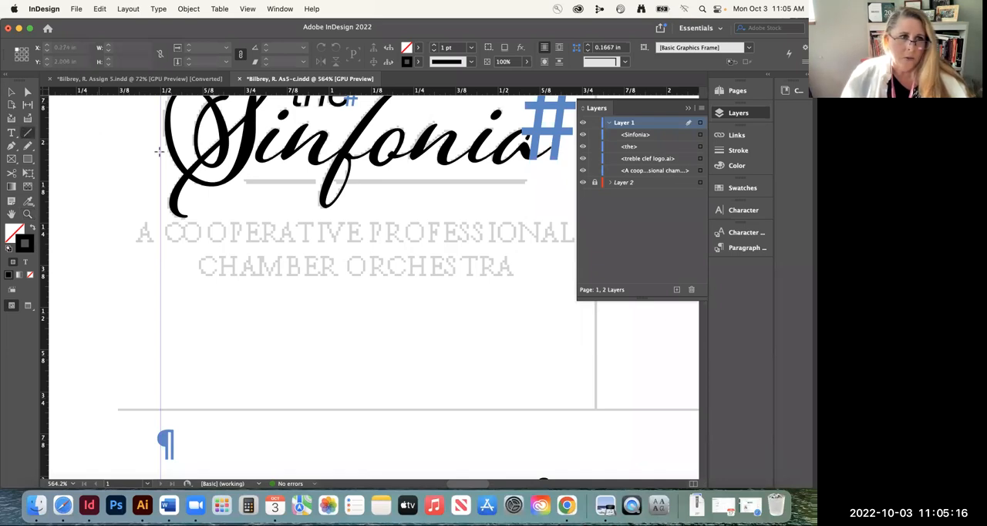
pyautogui.moveTo(243, 182); pyautogui.dragTo(314, 182)
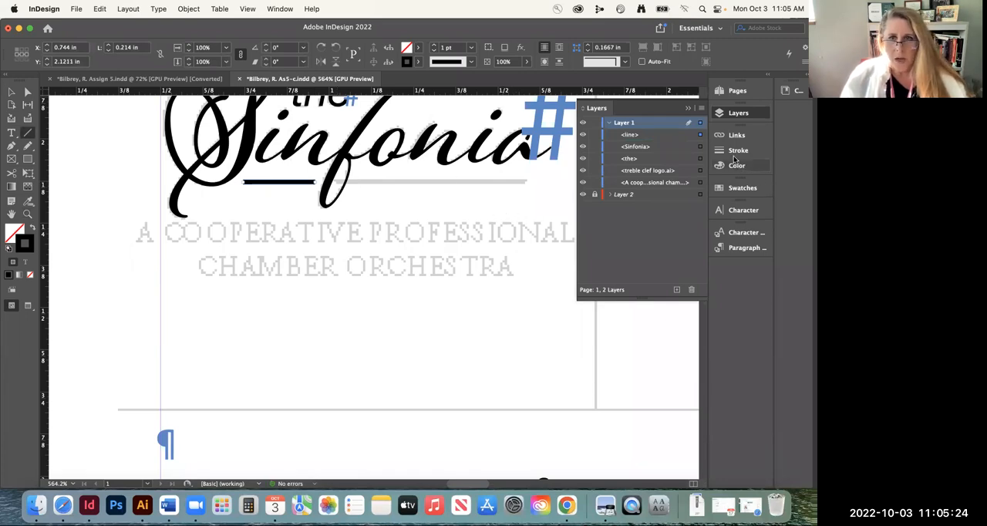
# Check the short underline's stroke settings and color swatch
pyautogui.click(727, 152)
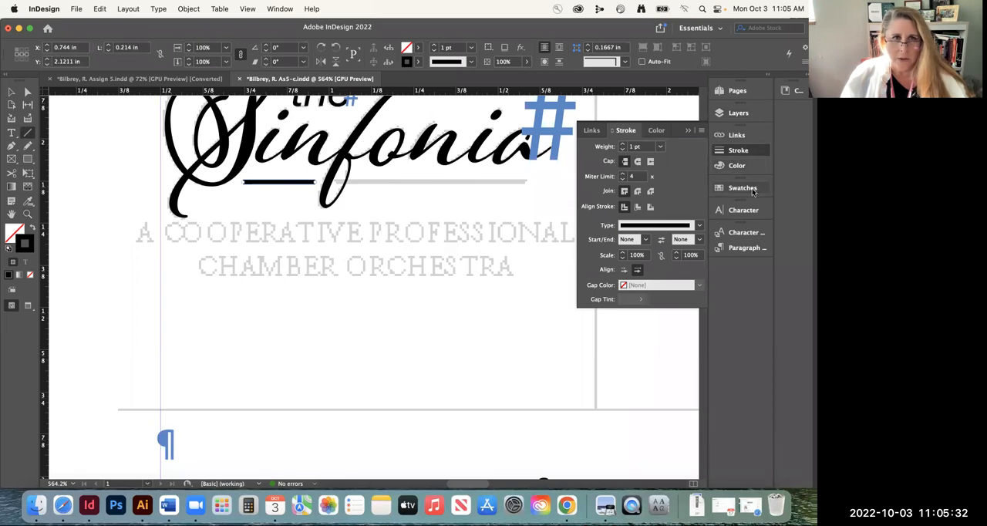
pyautogui.click(751, 191)
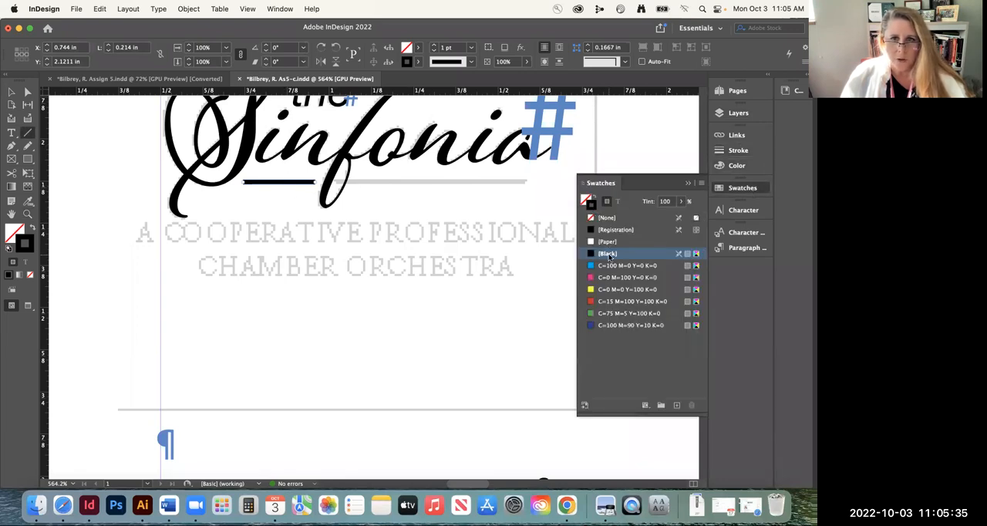
pyautogui.click(688, 184)
# Duplicate the short line onto the longer faded underline segment and lengthen the copy to about 0.564 in
pyautogui.click(12, 92)
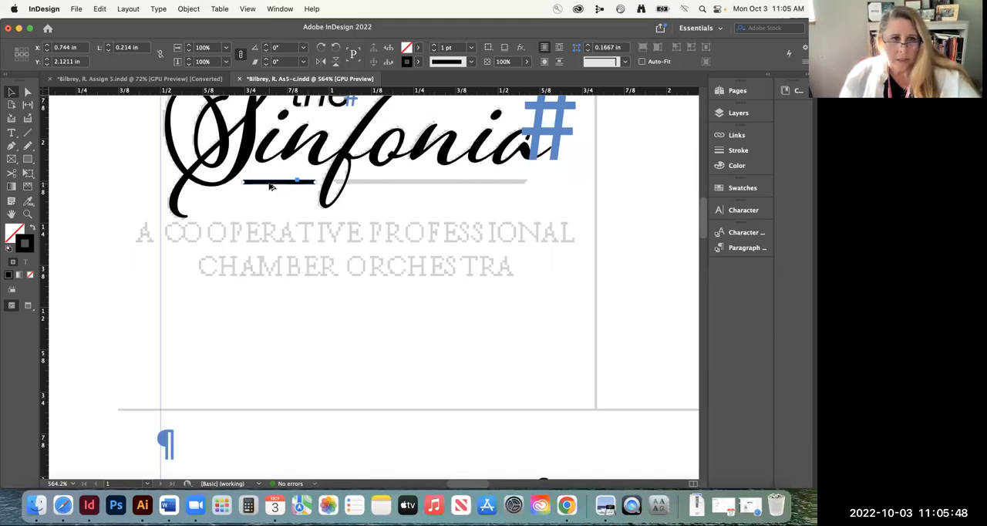
pyautogui.moveTo(270, 185); pyautogui.dragTo(526, 181)
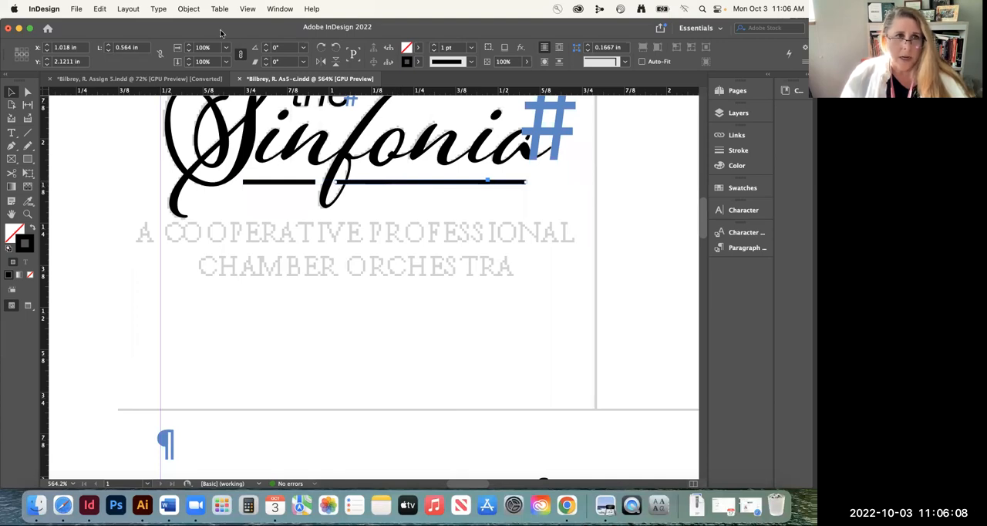
pyautogui.click(97, 8)
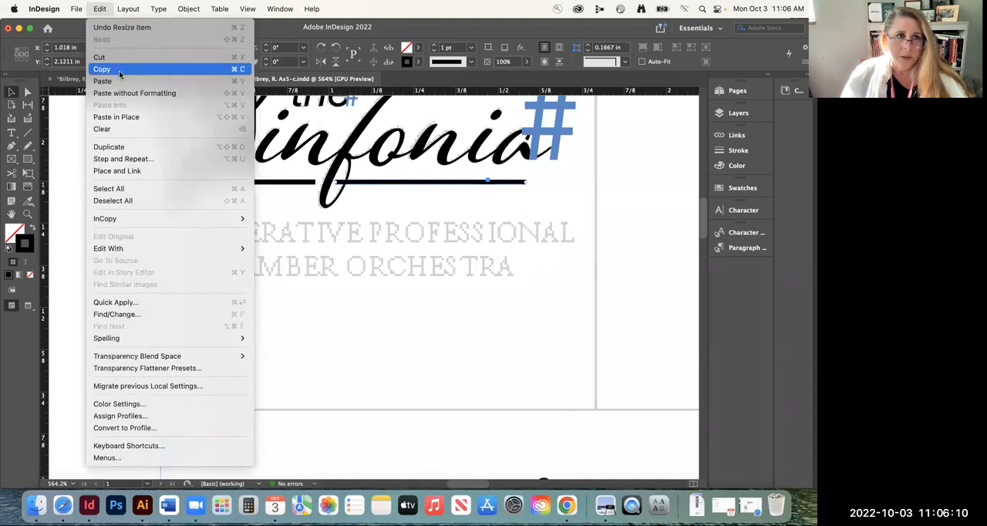
pyautogui.click(98, 9)
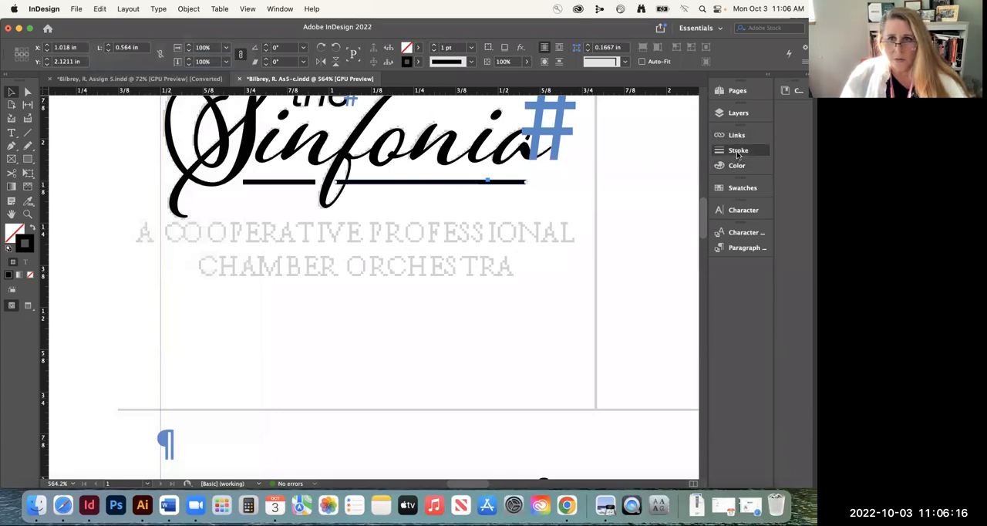
# Set the longer underline's stroke weight to 2 pt
pyautogui.click(737, 151)
pyautogui.click(622, 143)
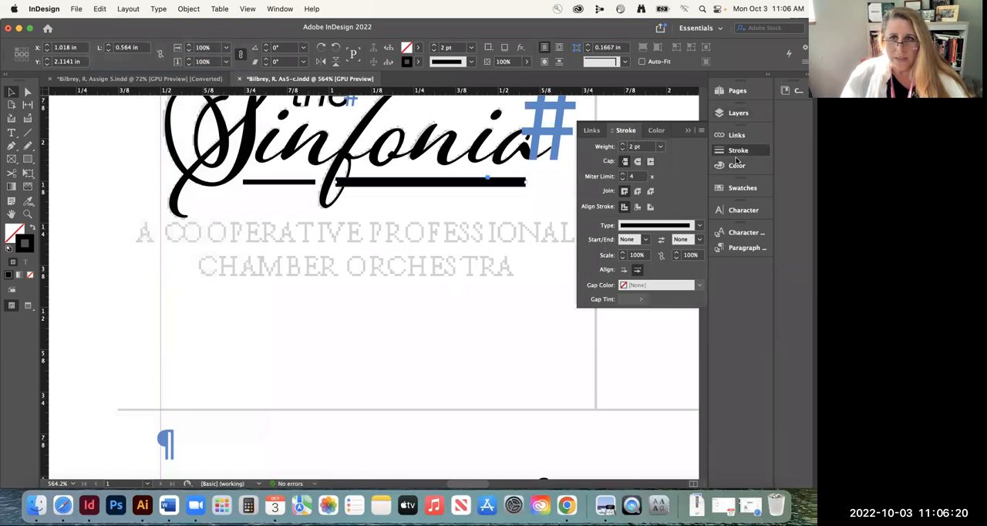
# Color the 2 pt underline's stroke [Paper] and paste the copied black line in place on top of it
pyautogui.click(740, 190)
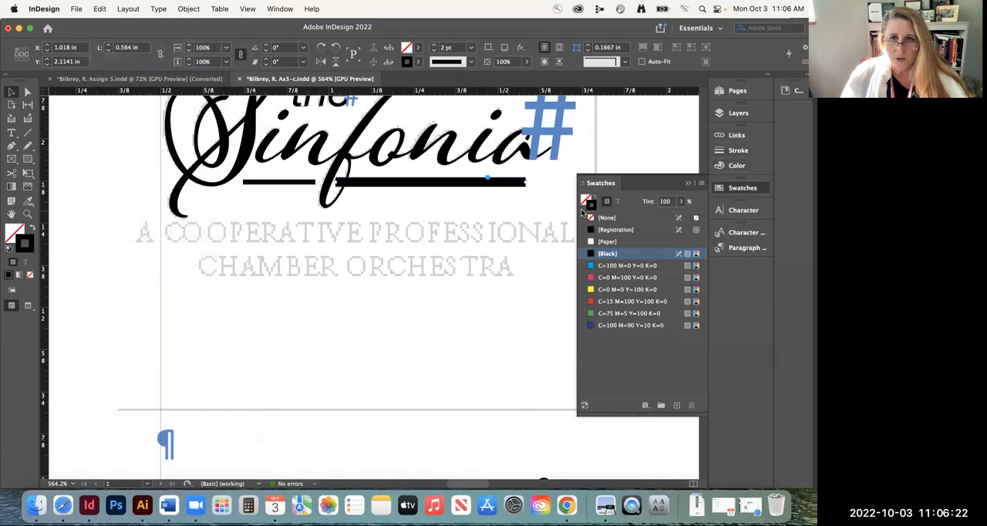
pyautogui.click(609, 242)
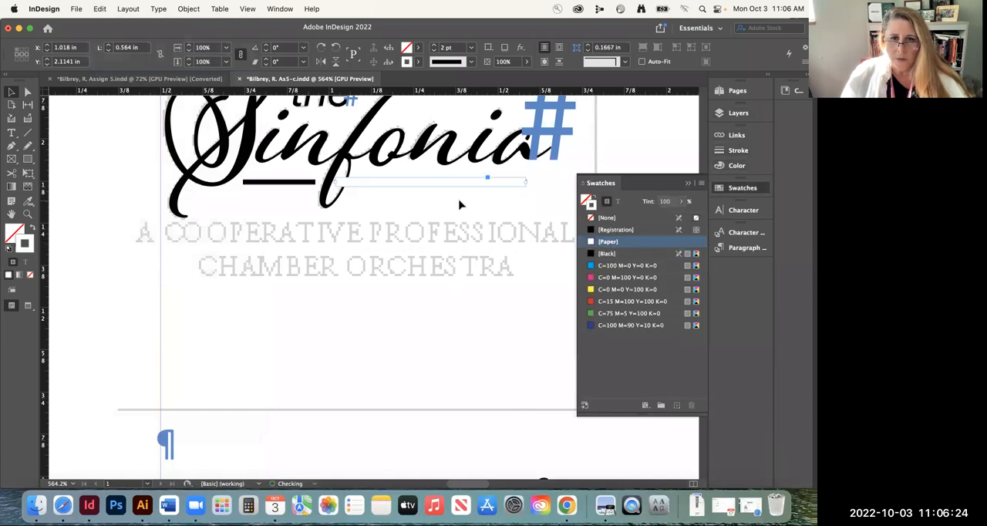
pyautogui.click(66, 145)
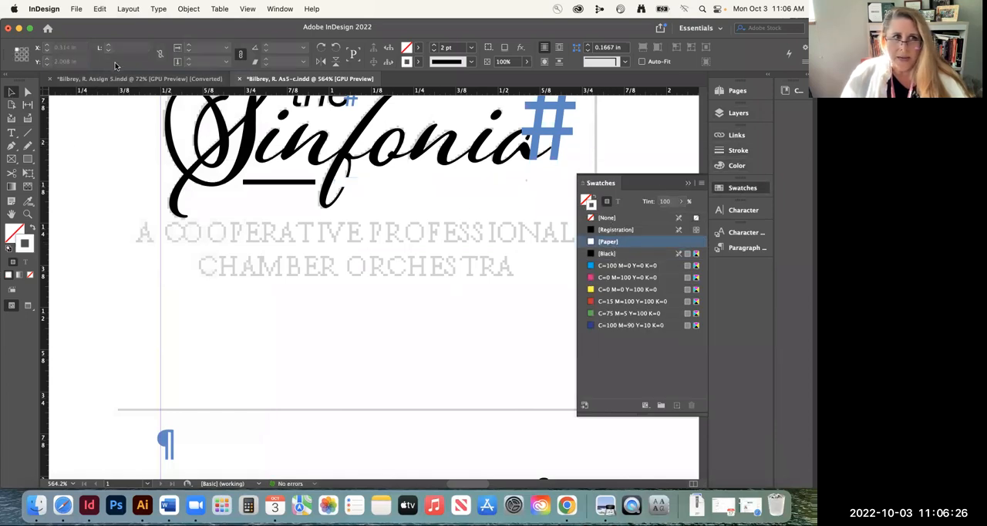
pyautogui.click(100, 10)
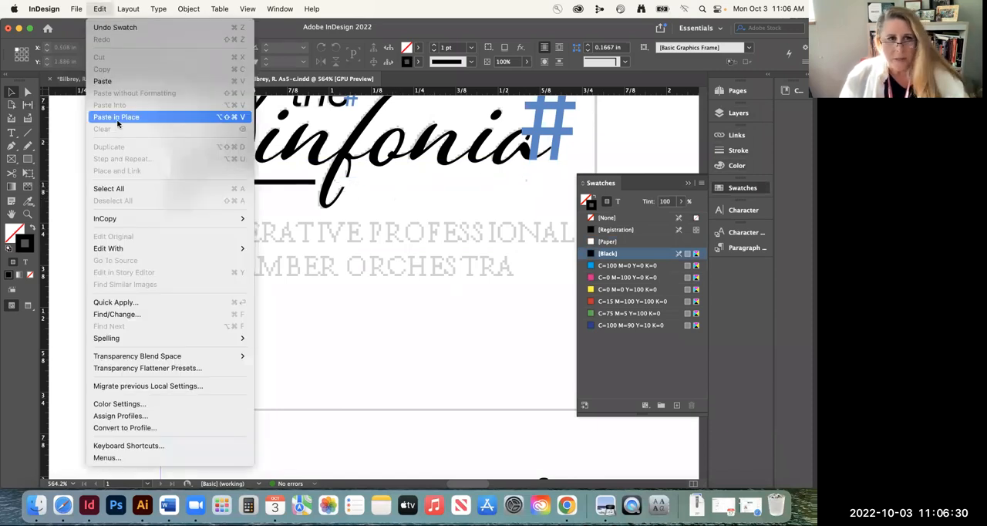
pyautogui.click(115, 118)
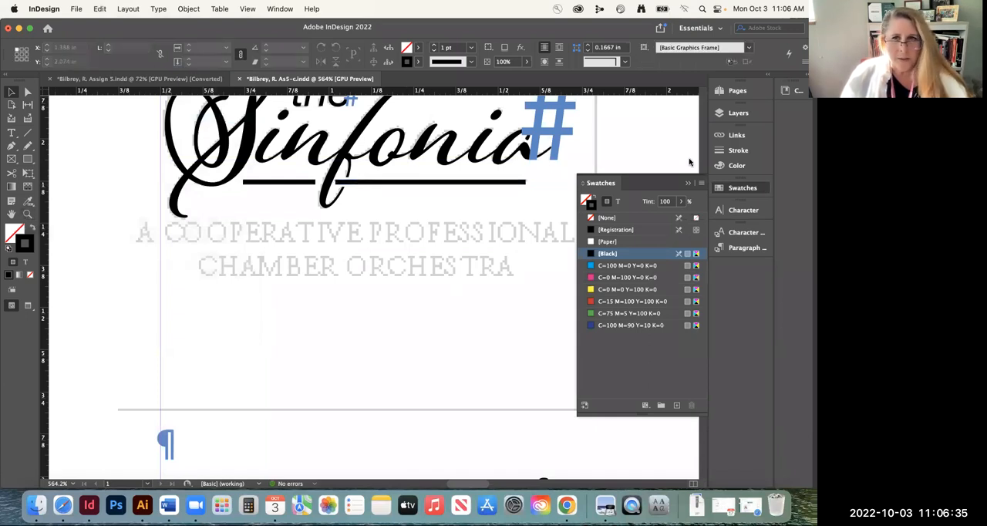
# Hide Layer 2 and toggle the [Paper] line's visibility to compare the underline with and without it
pyautogui.click(737, 113)
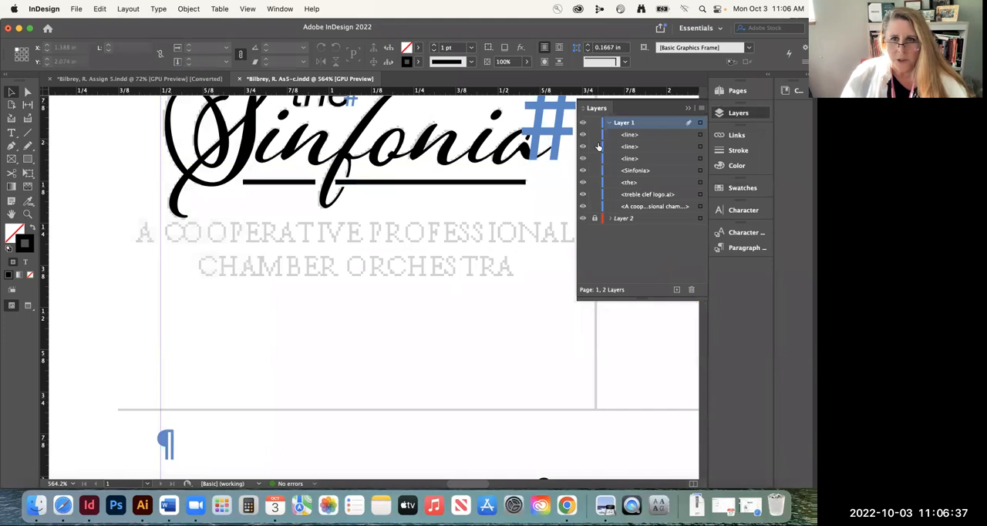
pyautogui.click(583, 219)
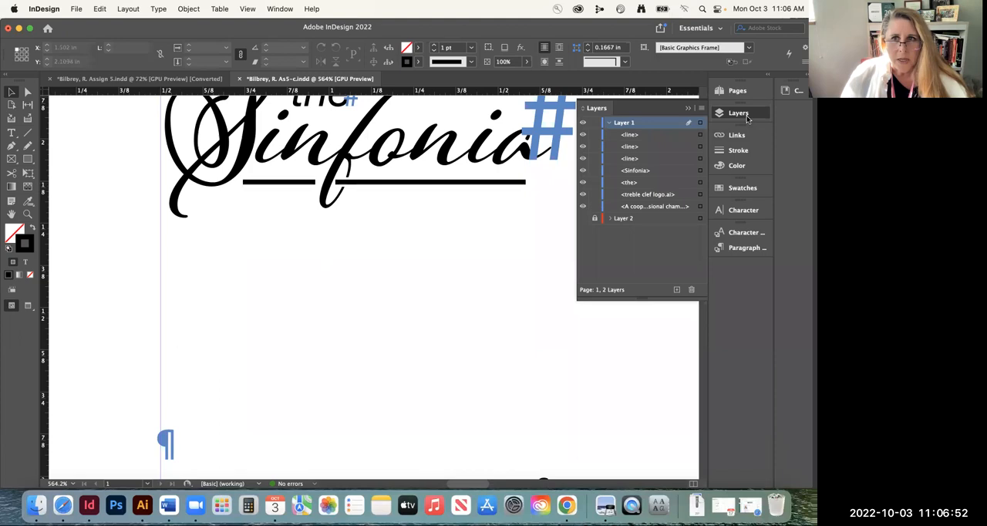
pyautogui.click(582, 146)
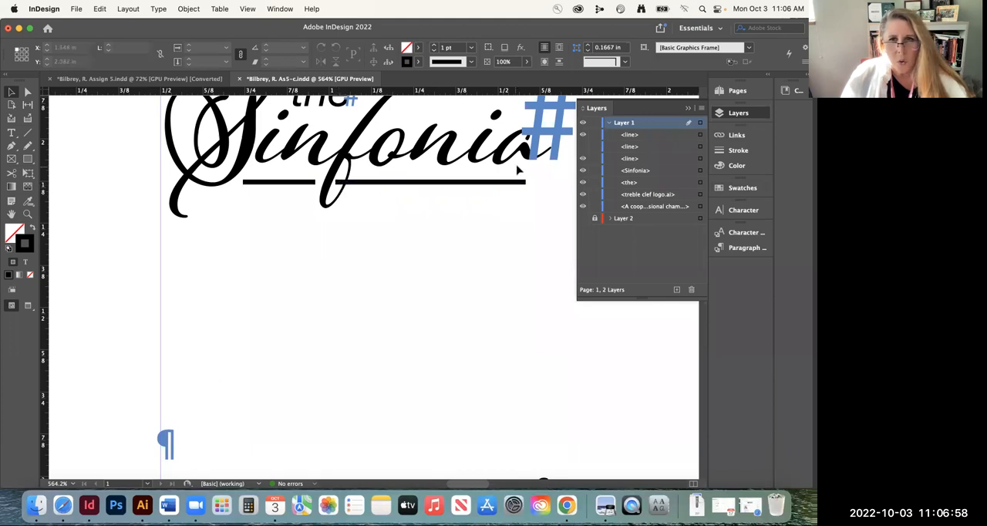
pyautogui.click(582, 147)
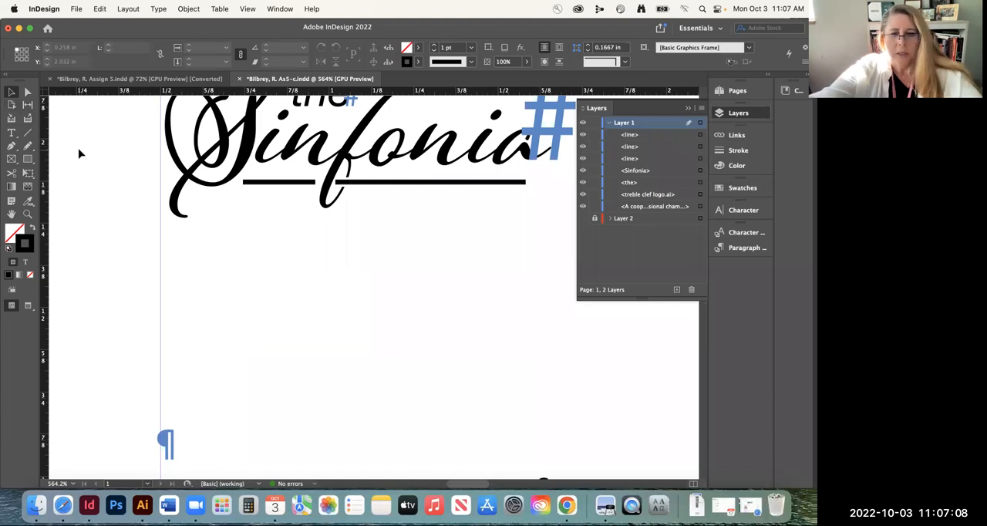
# Move "A cooperative professional chamber orchestra" from the body text into a new text frame, about 2.045 by 0.41 in, below the logo
pyautogui.press('super+2')
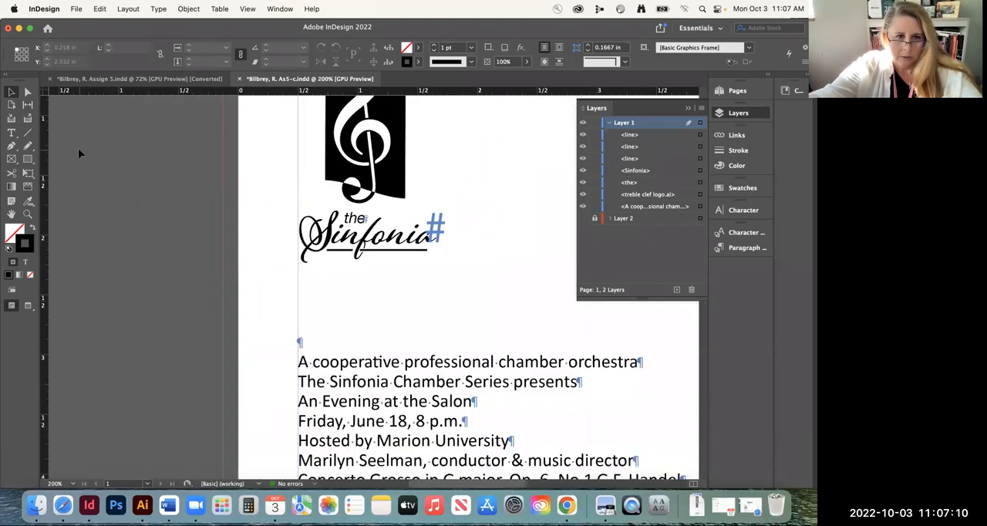
pyautogui.click(11, 132)
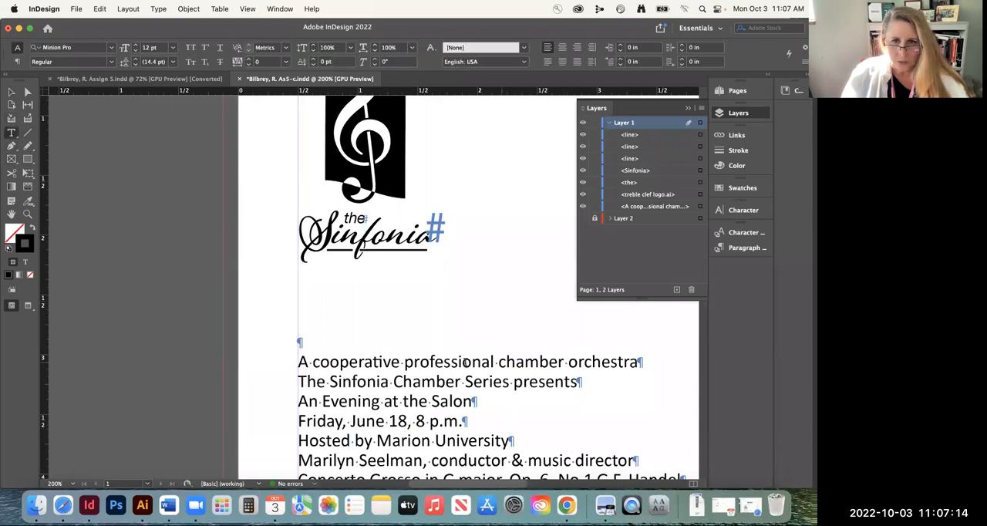
pyautogui.tripleClick(402, 363)
pyautogui.press('cmd+c')
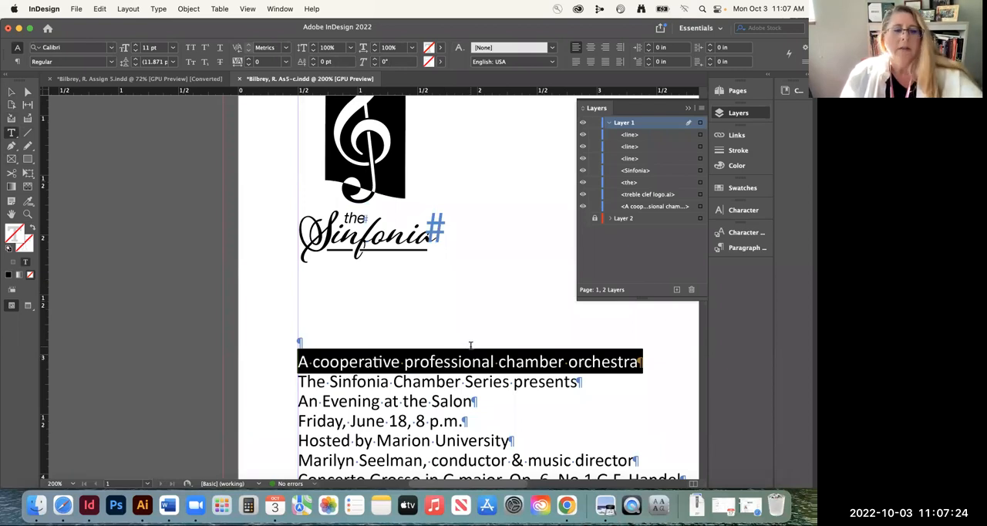
pyautogui.press('BackSpace')
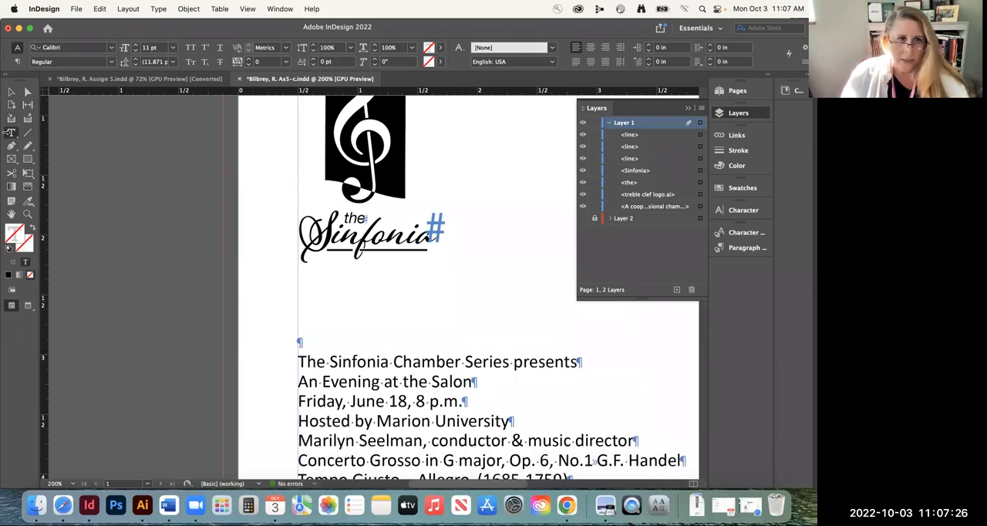
pyautogui.moveTo(138, 260); pyautogui.dragTo(376, 308)
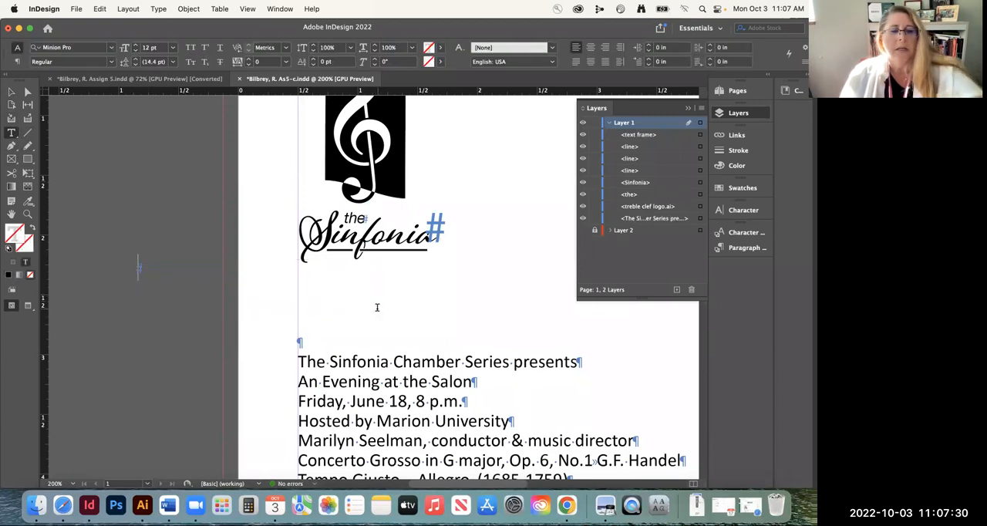
pyautogui.press('cmd+v')
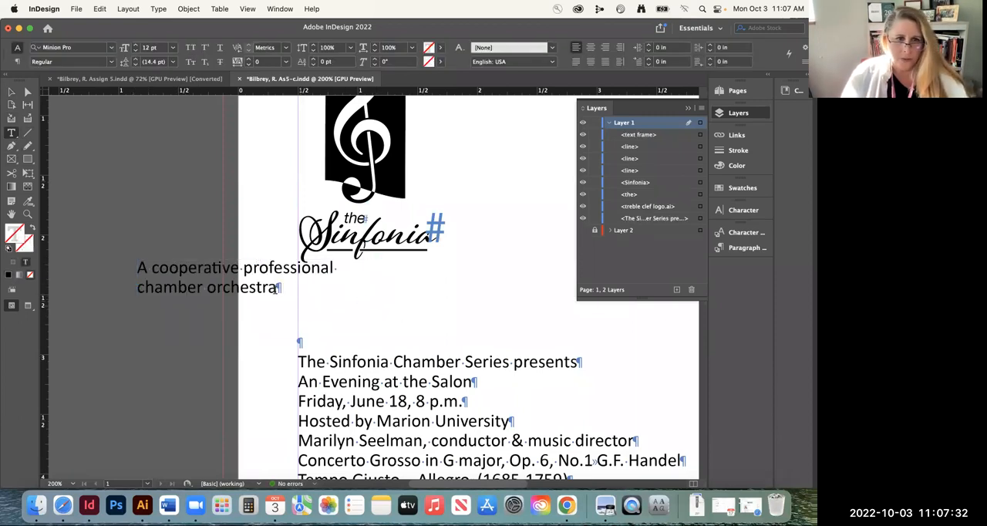
# Delete the empty first paragraph of the body text, collapse Layer 1's contents and show Layer 2
pyautogui.click(299, 340)
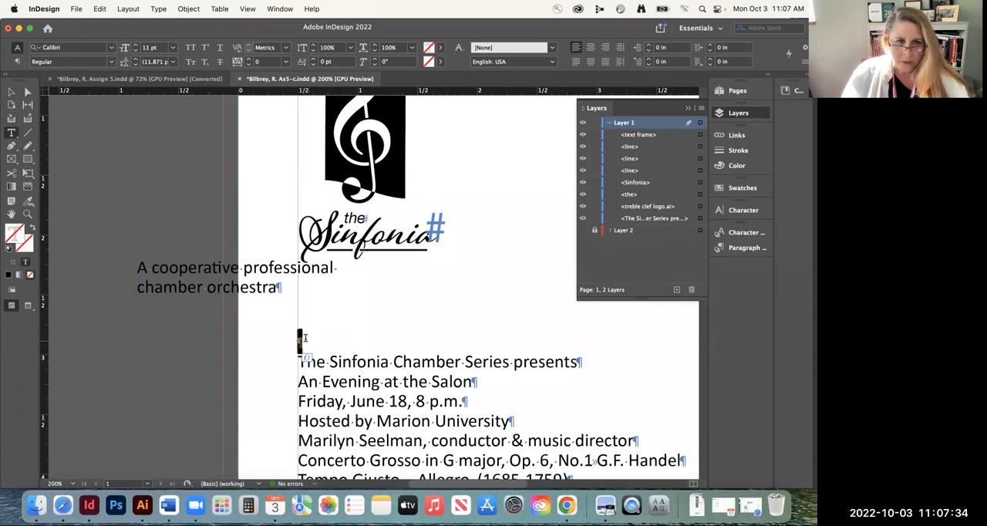
pyautogui.press('BackSpace')
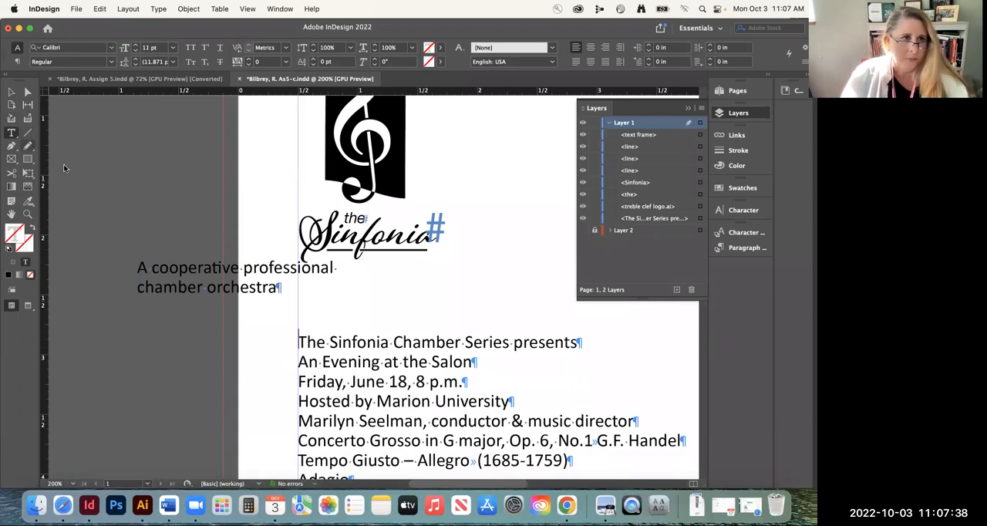
pyautogui.click(11, 92)
pyautogui.click(610, 123)
pyautogui.click(583, 135)
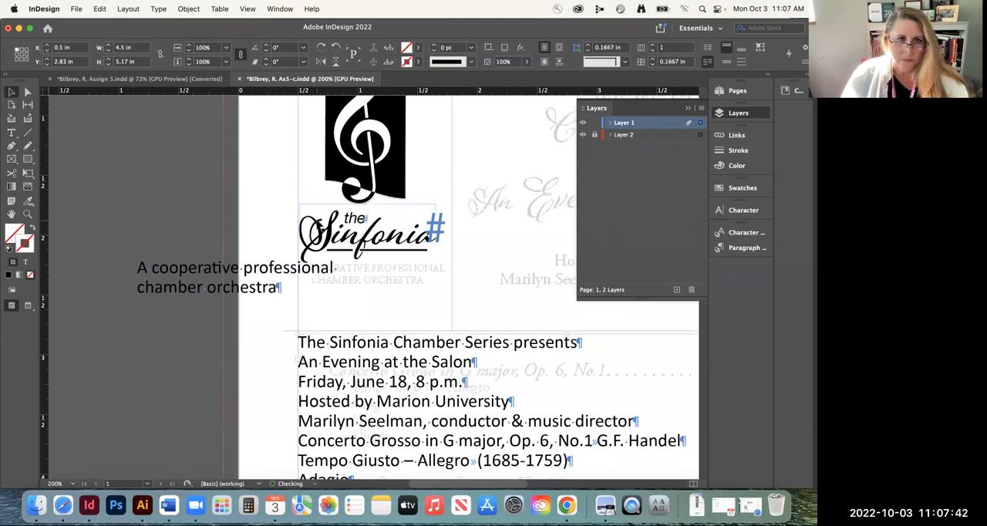
# Shift the tagline frame slightly away from the logo and set all of its text in Adobe Garamond Pro Regular
pyautogui.moveTo(171, 275); pyautogui.dragTo(149, 284)
pyautogui.doubleClick(177, 276)
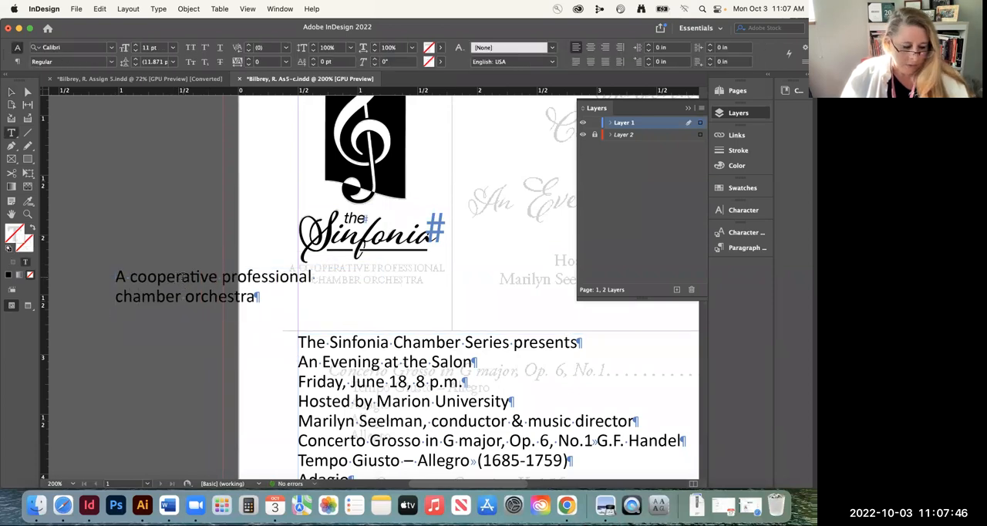
pyautogui.press('super+a')
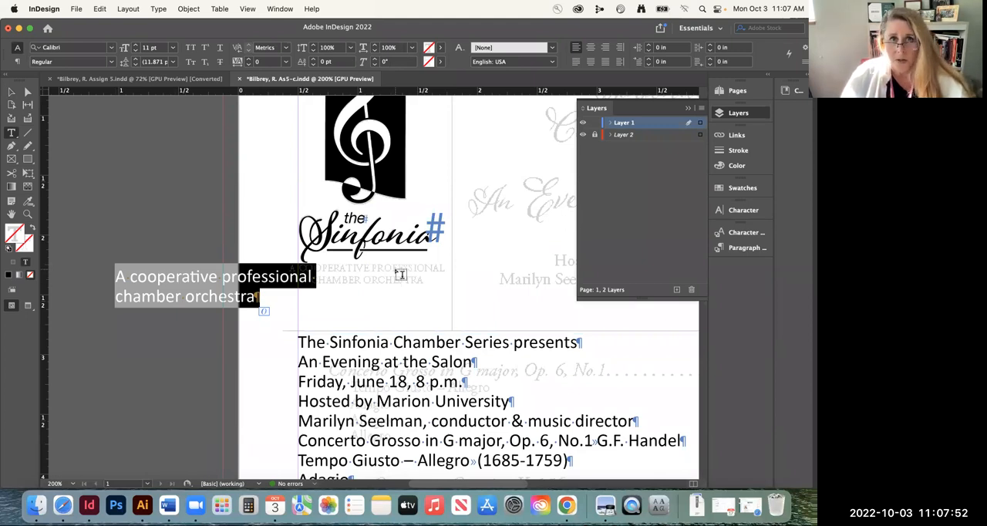
pyautogui.click(111, 48)
pyautogui.click(74, 46)
pyautogui.click(73, 47)
pyautogui.moveTo(80, 48); pyautogui.dragTo(30, 45)
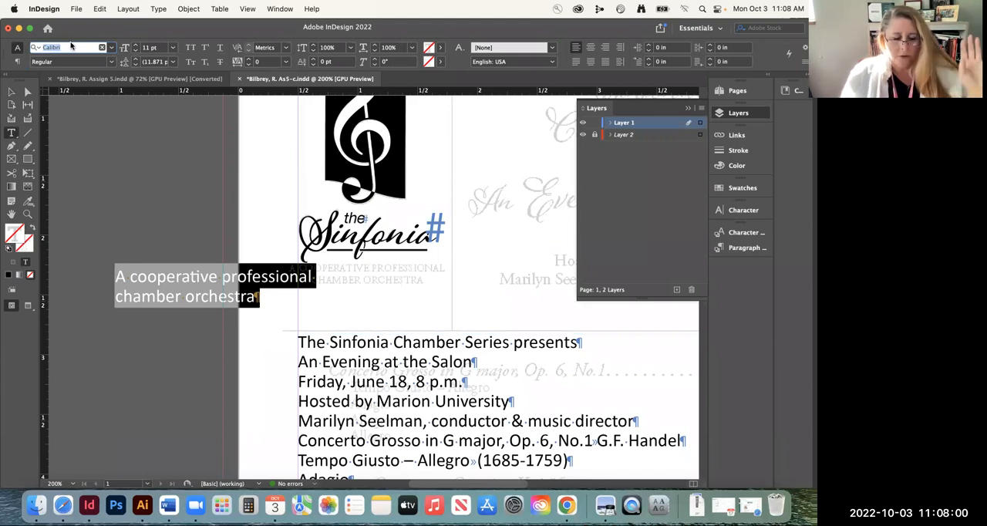
pyautogui.write('Gara')
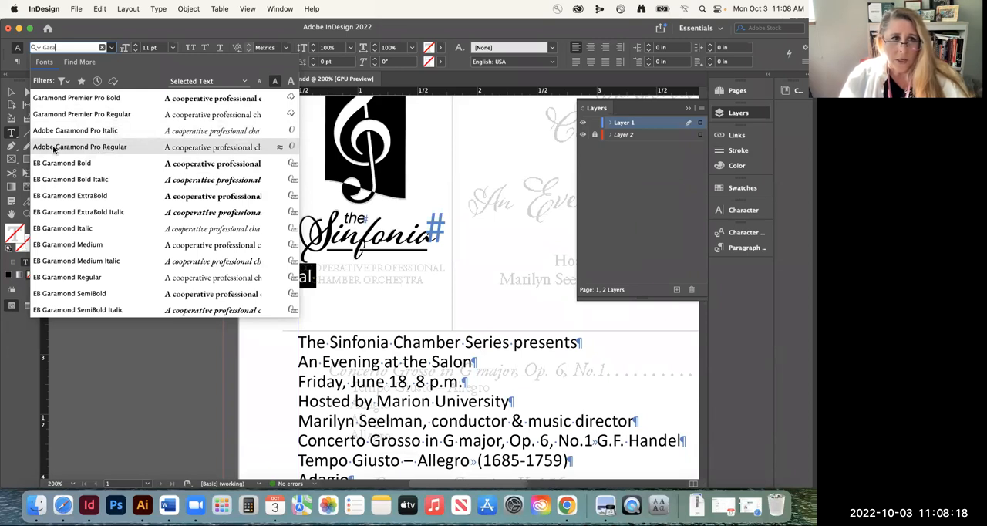
pyautogui.click(94, 148)
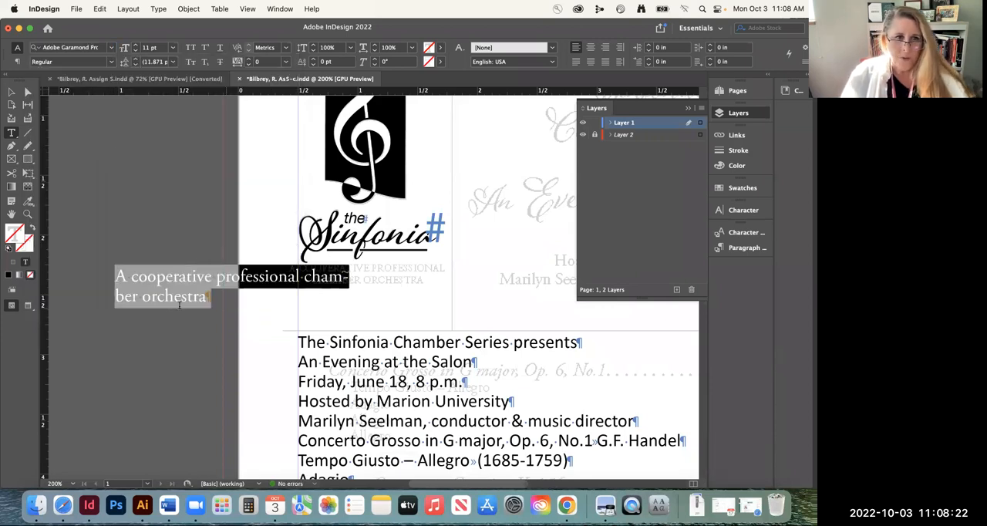
# Apply All Caps to the whole "A cooperative professional chamber orchestra" tagline
pyautogui.click(11, 92)
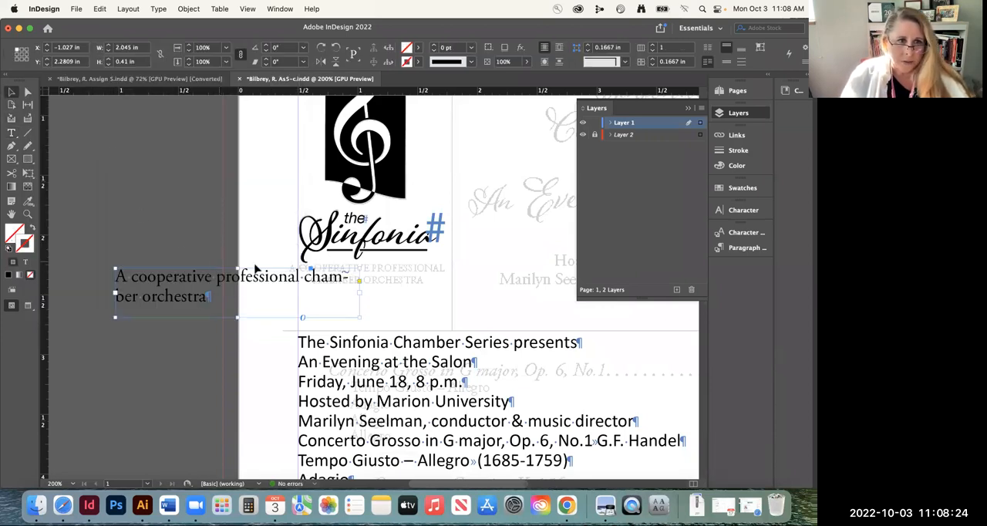
pyautogui.doubleClick(154, 274)
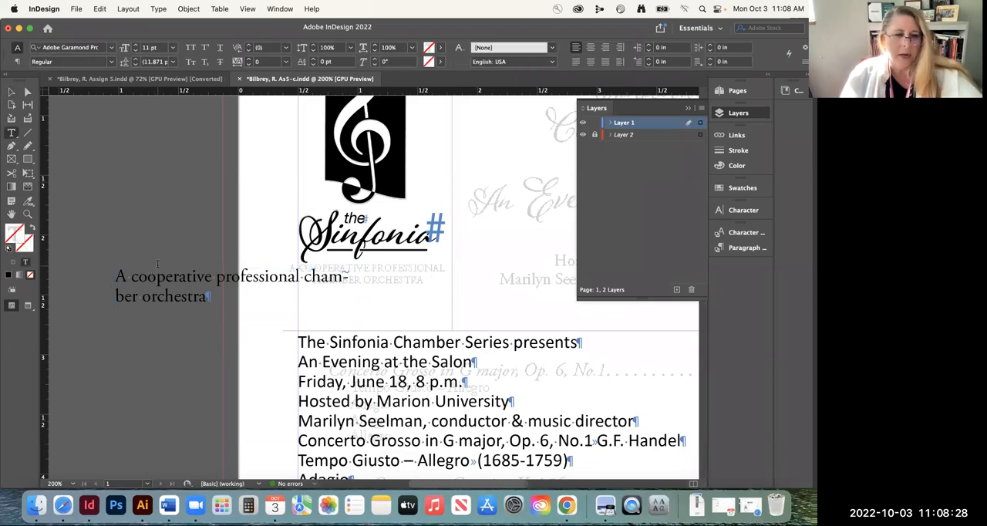
pyautogui.press('super+a')
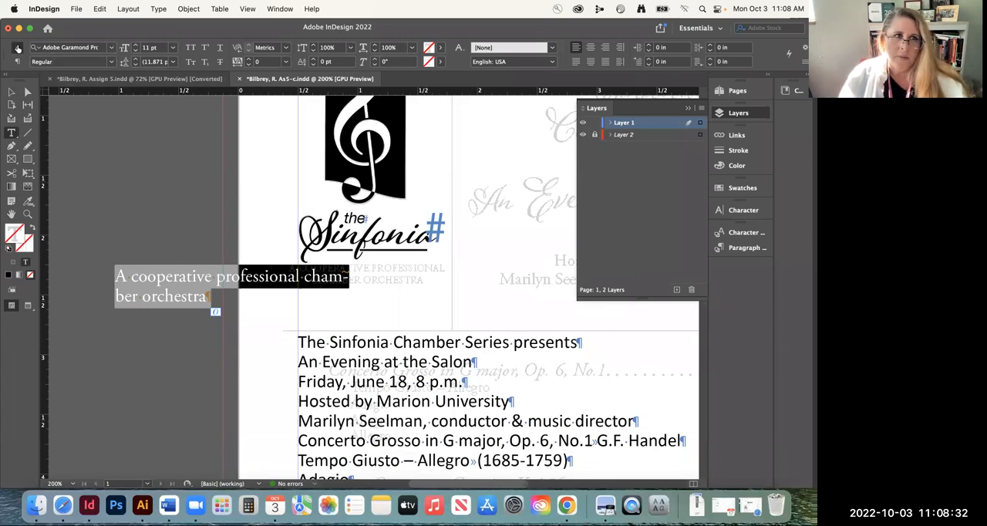
pyautogui.click(191, 48)
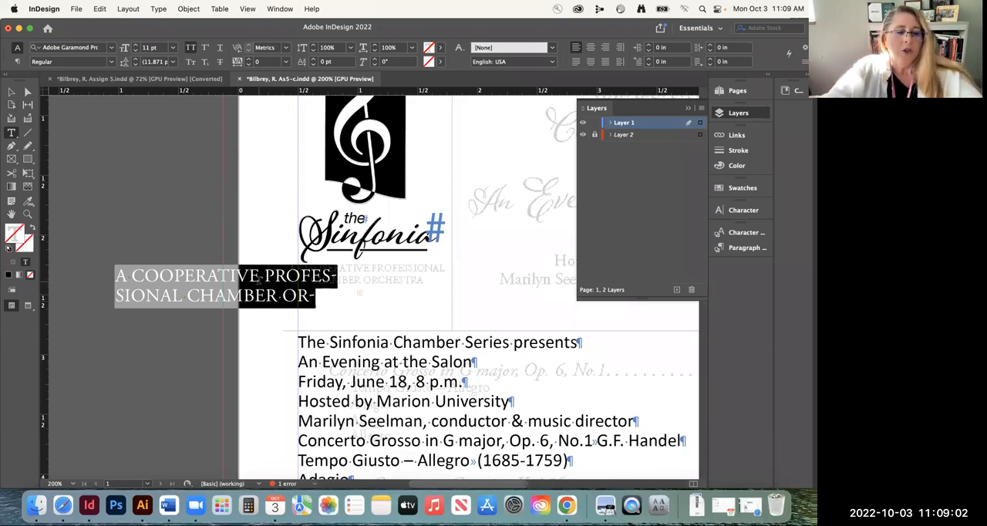
# Reduce the tagline's font size to 7 pt
pyautogui.press('super')
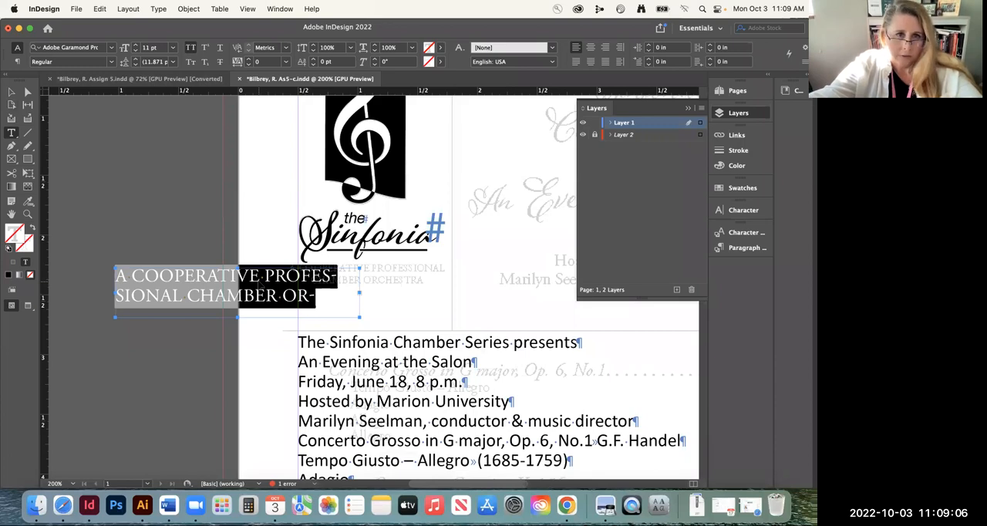
pyautogui.press('super+shift+comma')
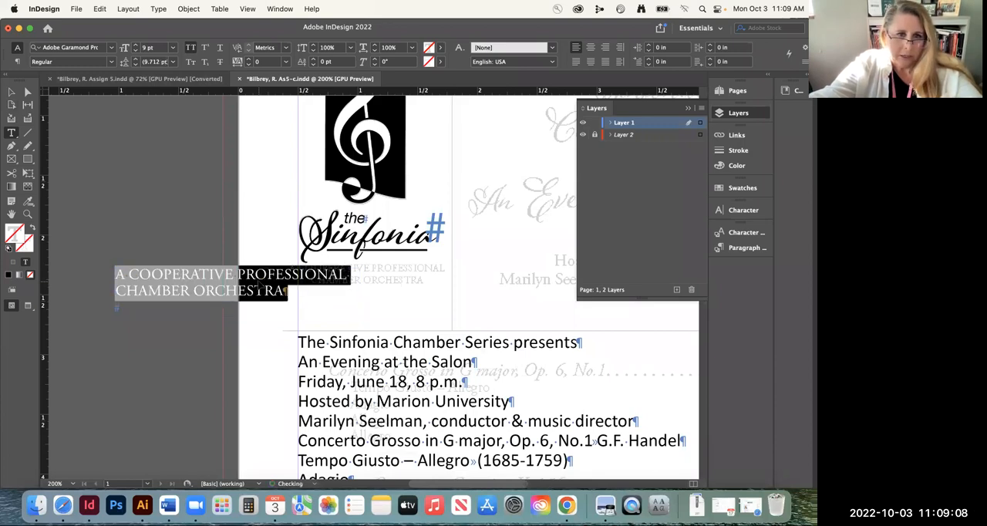
pyautogui.press('super+shift+comma')
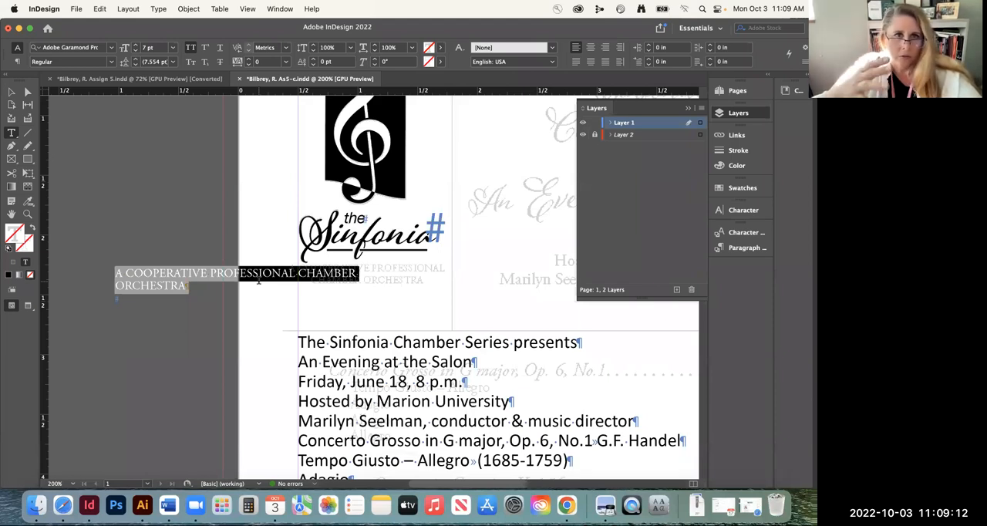
# Try the tagline at 13 pt, return it to 7 pt and finish editing its text
pyautogui.press('super')
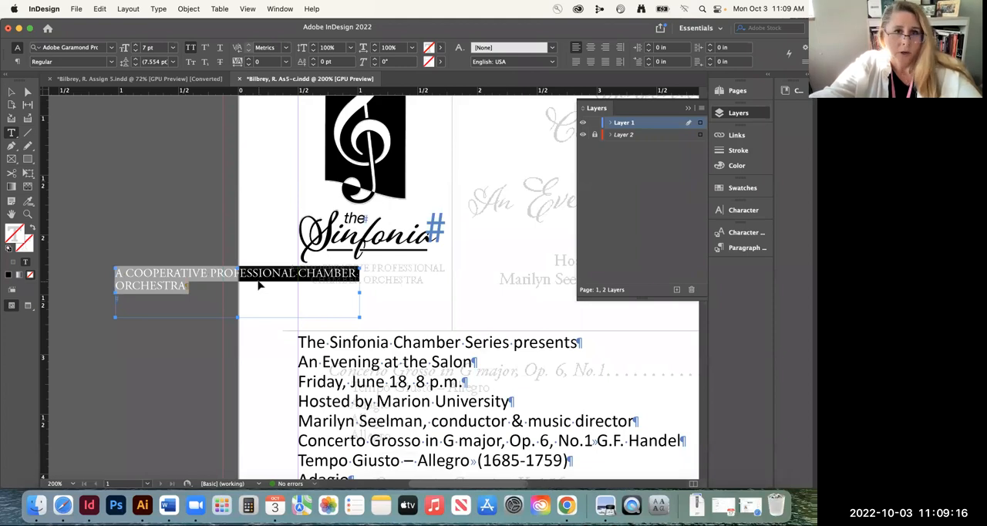
pyautogui.press('super+shift+period')
pyautogui.press('super+shift+period')
pyautogui.press('super+shift+period')
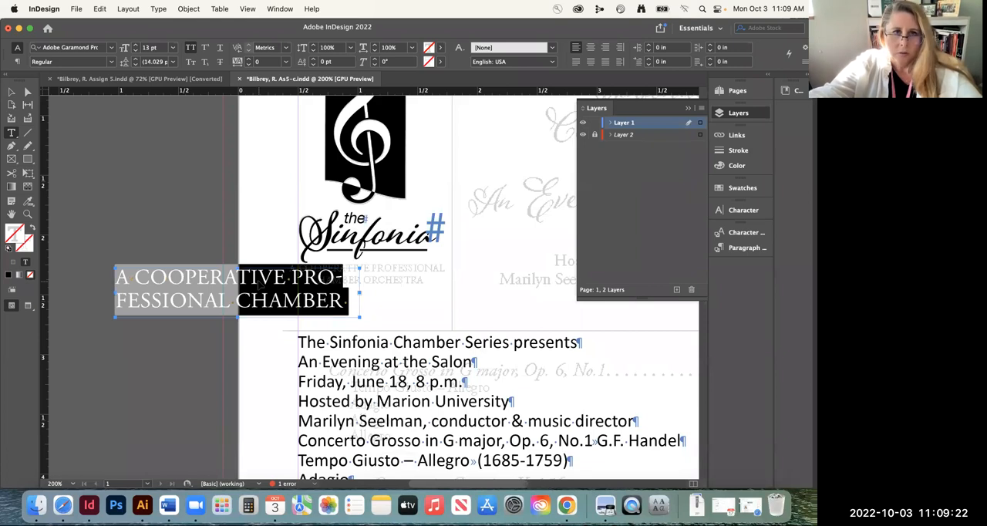
pyautogui.press('super+shift+comma')
pyautogui.press('super+shift+comma')
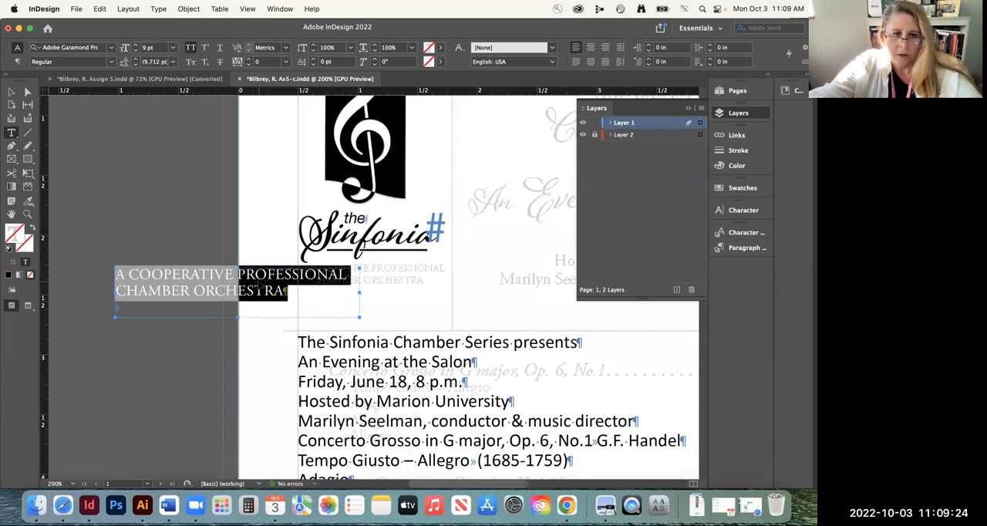
pyautogui.press('super+shift+comma')
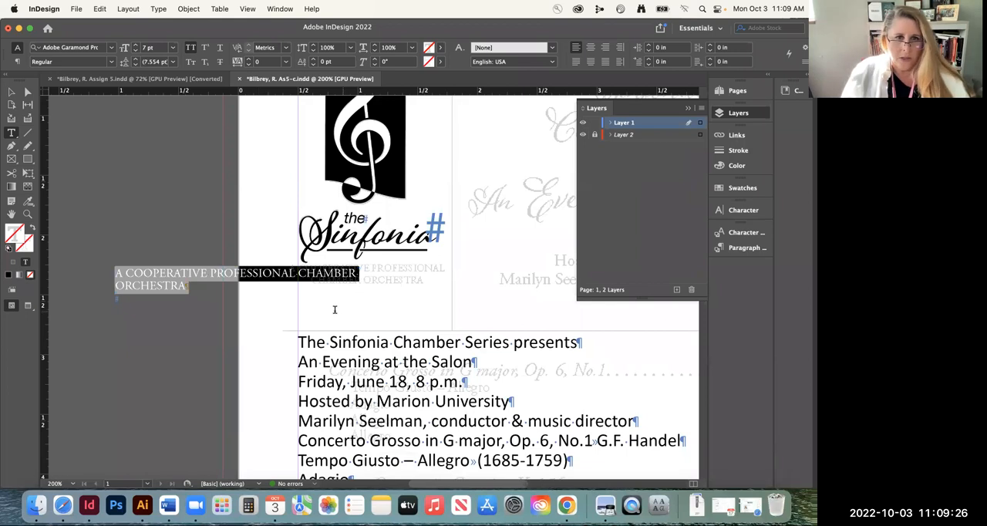
pyautogui.click(10, 91)
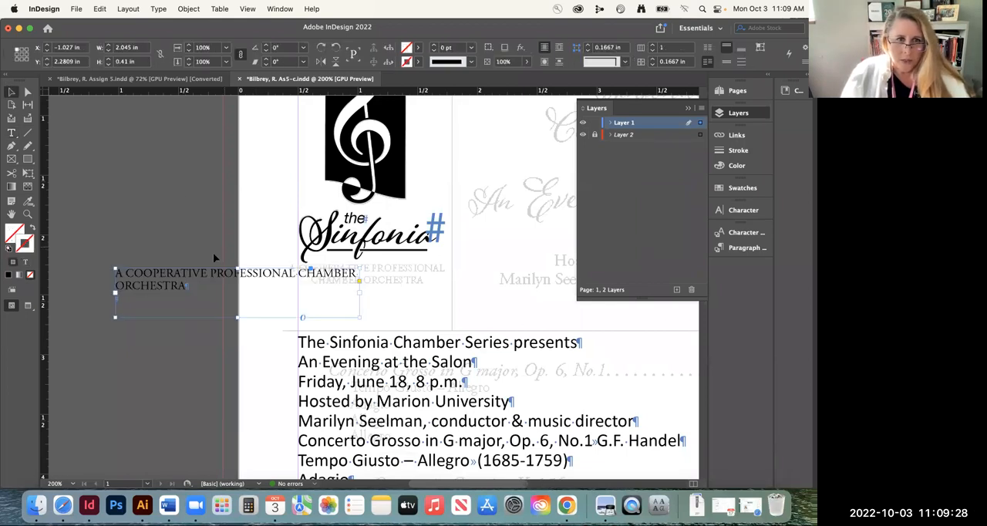
# Centre-align all of the tagline text and finish editing it
pyautogui.tripleClick(143, 275)
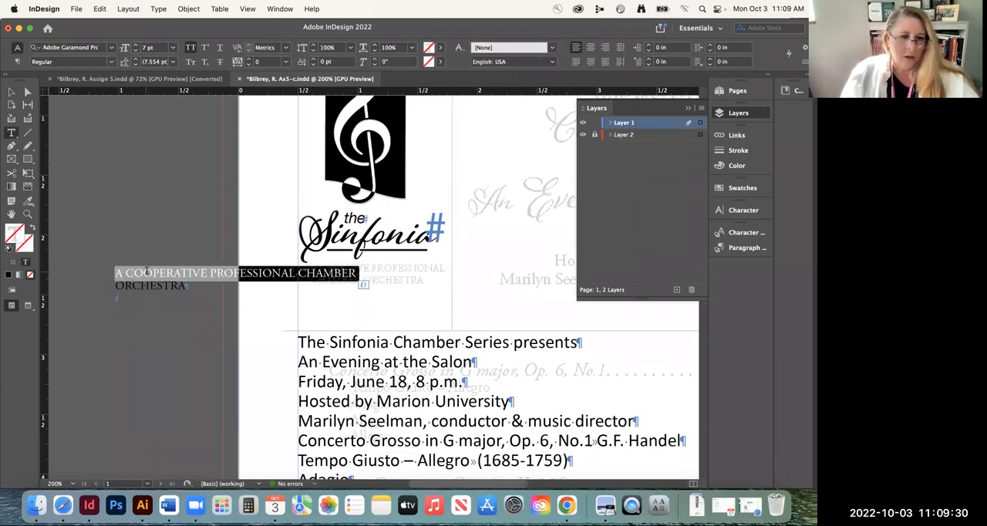
pyautogui.press('super+a')
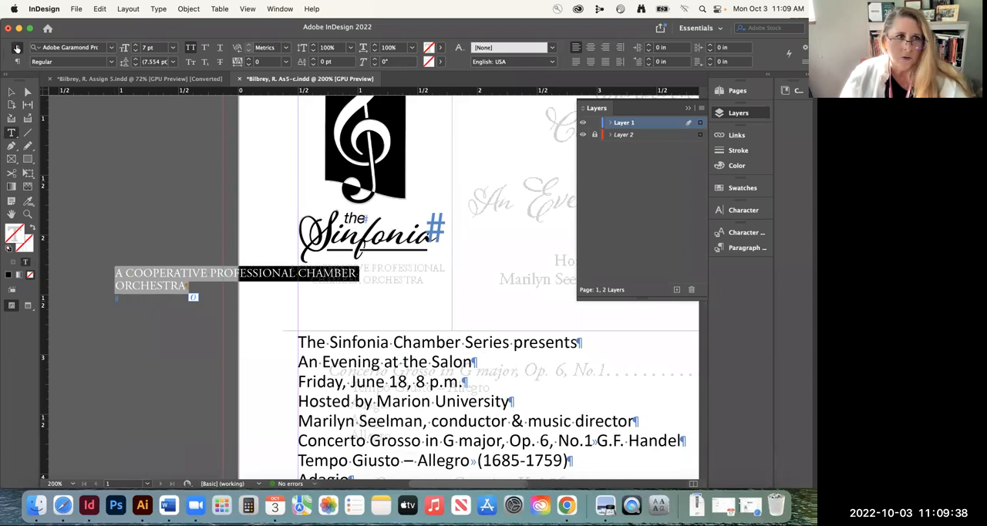
pyautogui.click(590, 49)
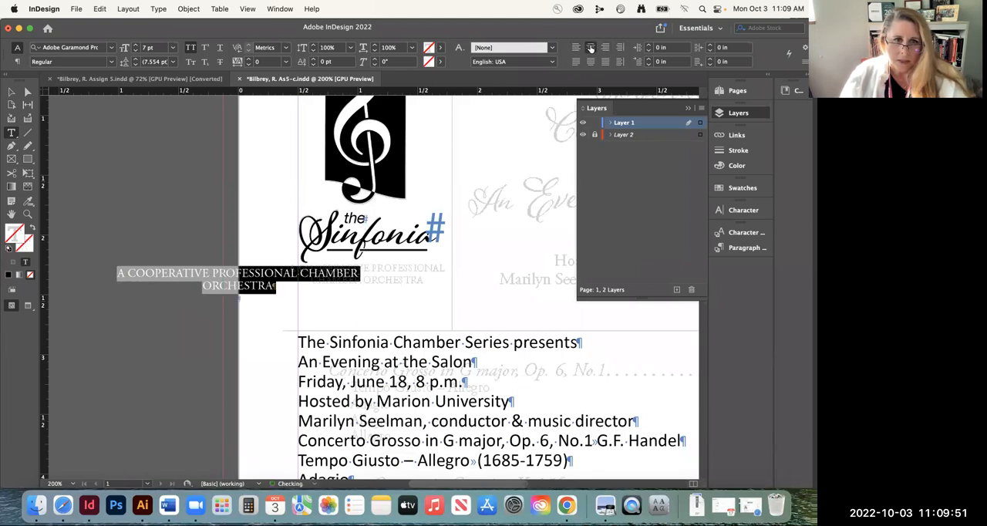
pyautogui.click(11, 93)
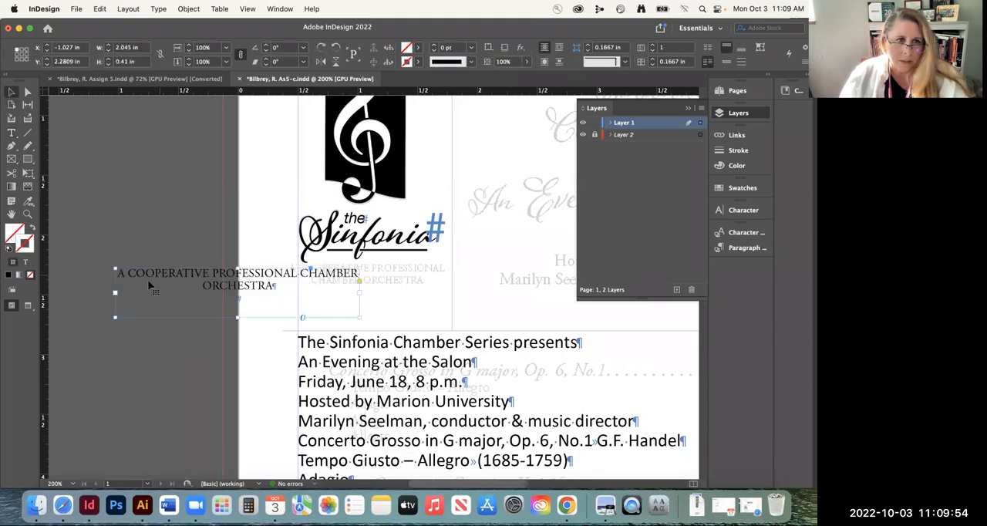
# Narrow the tagline frame to about 1.69 in, fit its height to the text, and move it beneath the Sinfonia title
pyautogui.moveTo(114, 317); pyautogui.dragTo(157, 316)
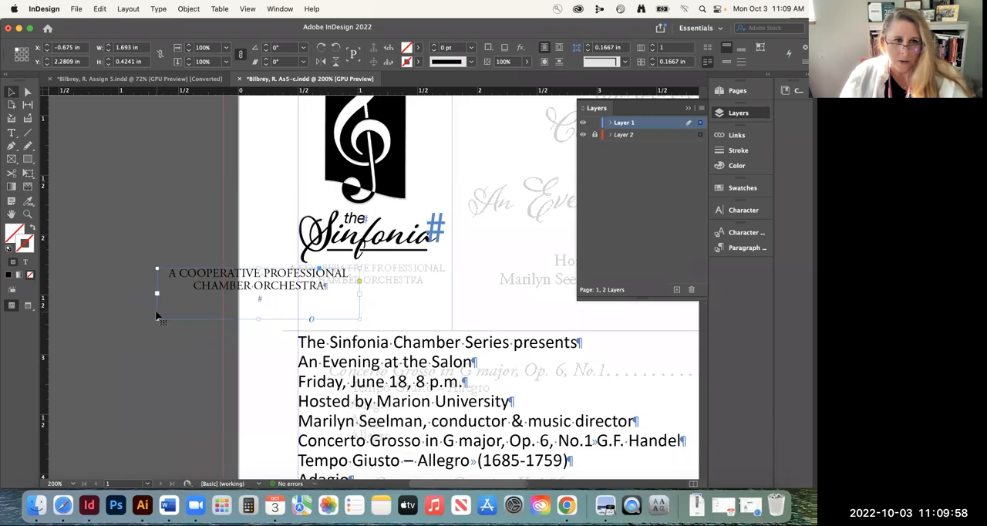
pyautogui.doubleClick(259, 319)
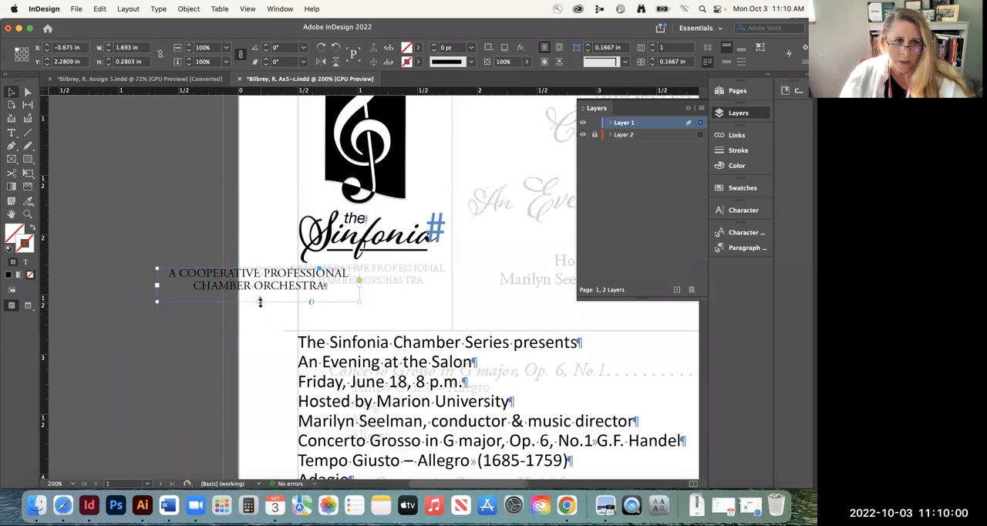
pyautogui.moveTo(223, 273); pyautogui.dragTo(325, 281)
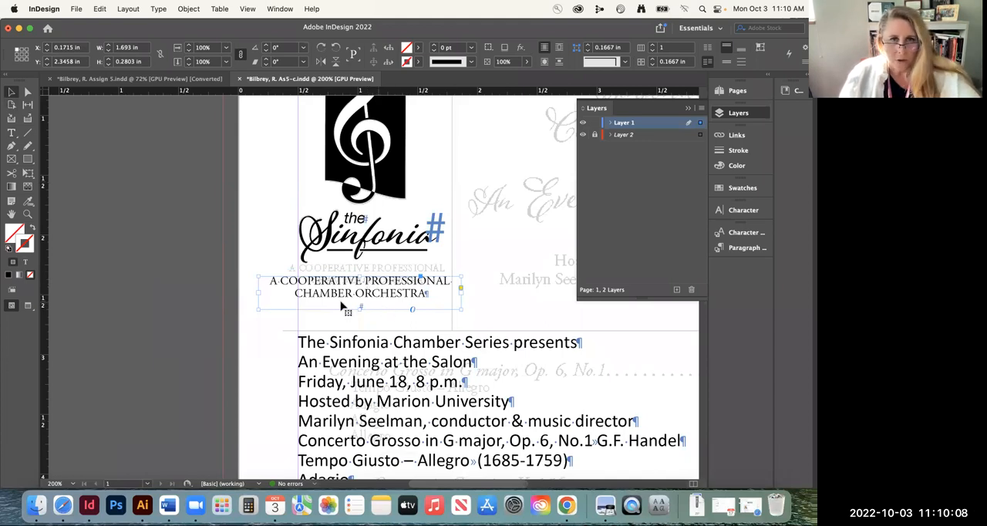
# Scale the tagline and its frame down to about 1.48 in wide and align it over the template's faded tagline
pyautogui.moveTo(258, 308); pyautogui.dragTo(279, 301)
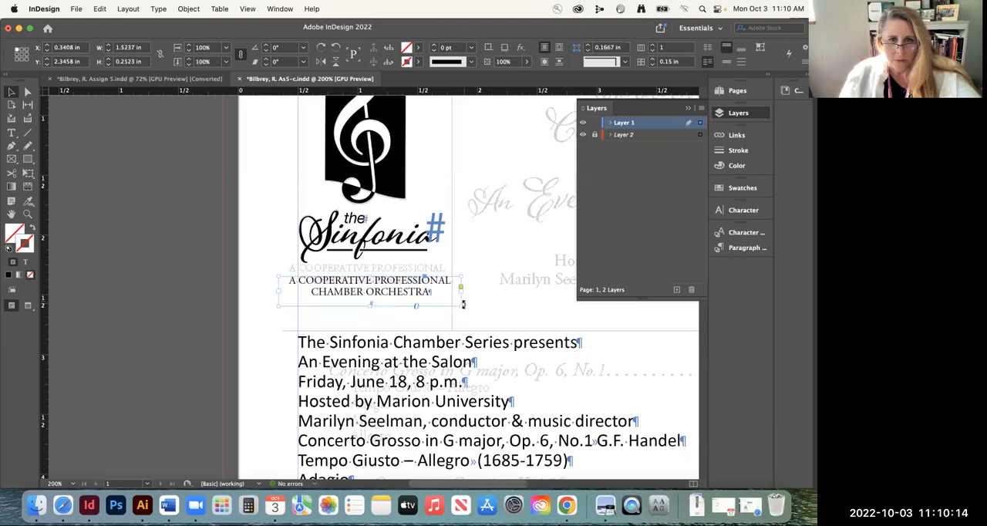
pyautogui.moveTo(459, 303); pyautogui.dragTo(455, 306)
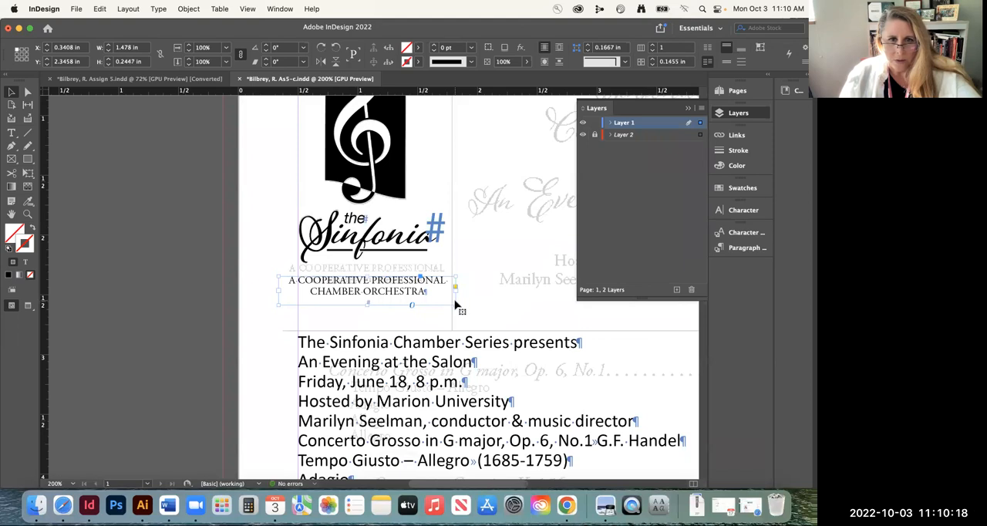
pyautogui.moveTo(379, 284); pyautogui.dragTo(382, 275)
pyautogui.press('Up')
pyautogui.press('Up')
pyautogui.press('Up')
pyautogui.press('Up')
pyautogui.press('Up')
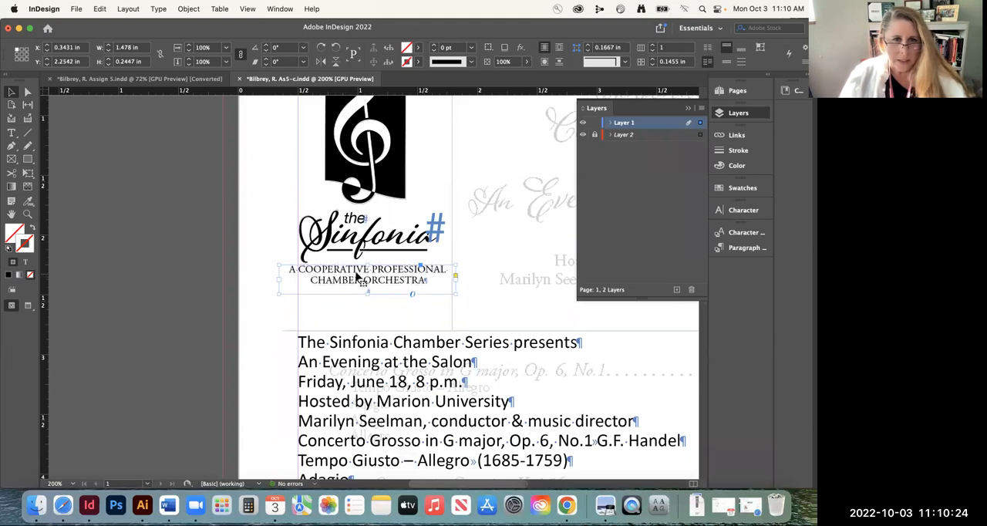
# Set the tagline's leading to 7 pt, then deselect its frame and save the document
pyautogui.tripleClick(360, 273)
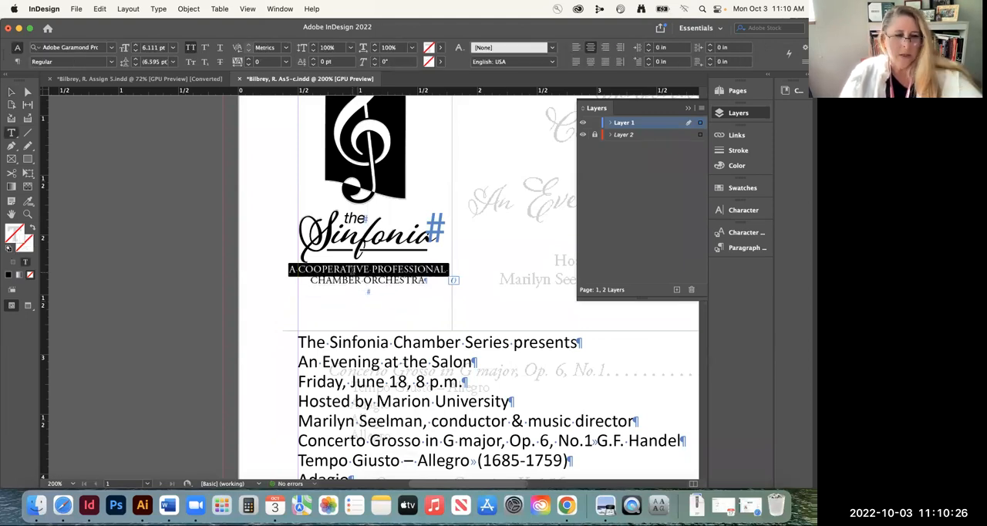
pyautogui.press('super+a')
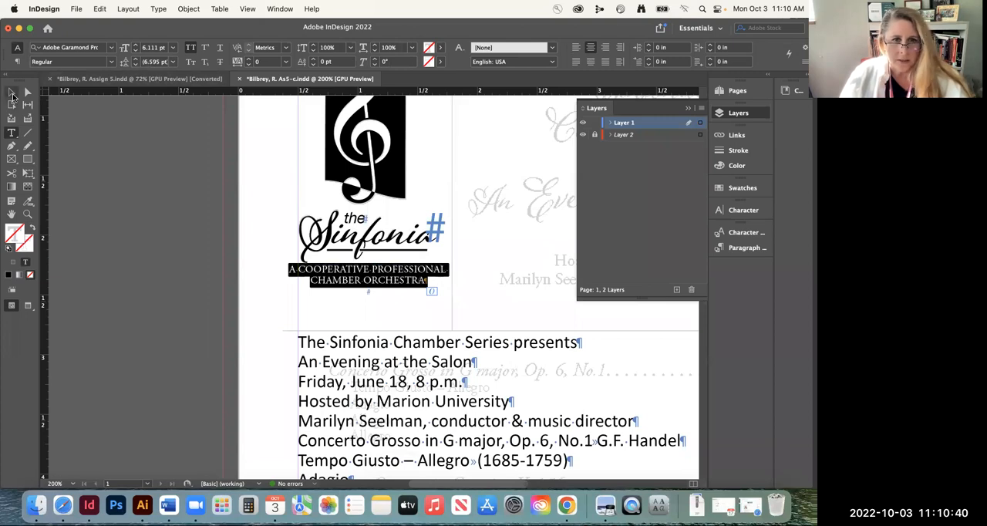
pyautogui.click(135, 61)
pyautogui.click(135, 60)
pyautogui.click(136, 60)
pyautogui.click(136, 61)
pyautogui.click(135, 60)
pyautogui.click(136, 60)
pyautogui.click(134, 64)
pyautogui.click(134, 64)
pyautogui.click(134, 64)
pyautogui.click(134, 64)
pyautogui.click(134, 64)
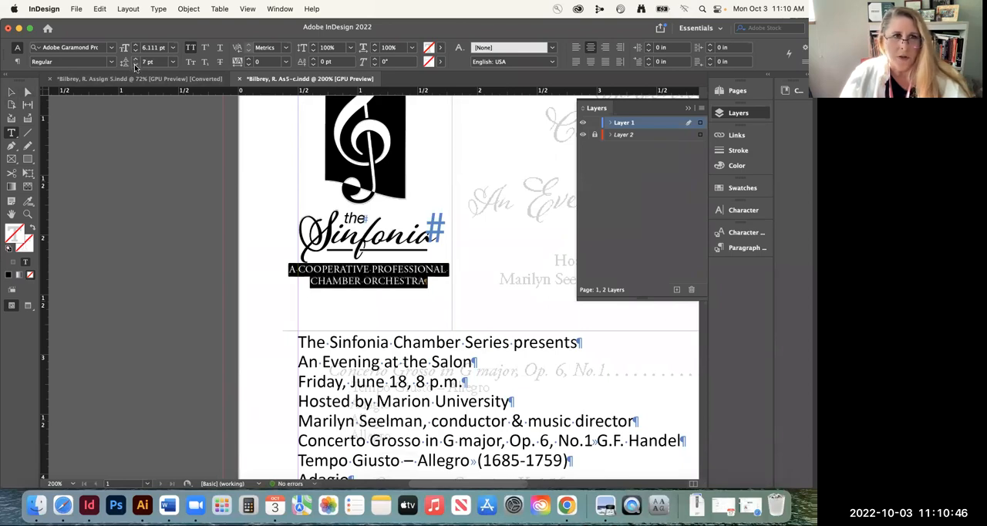
pyautogui.click(11, 91)
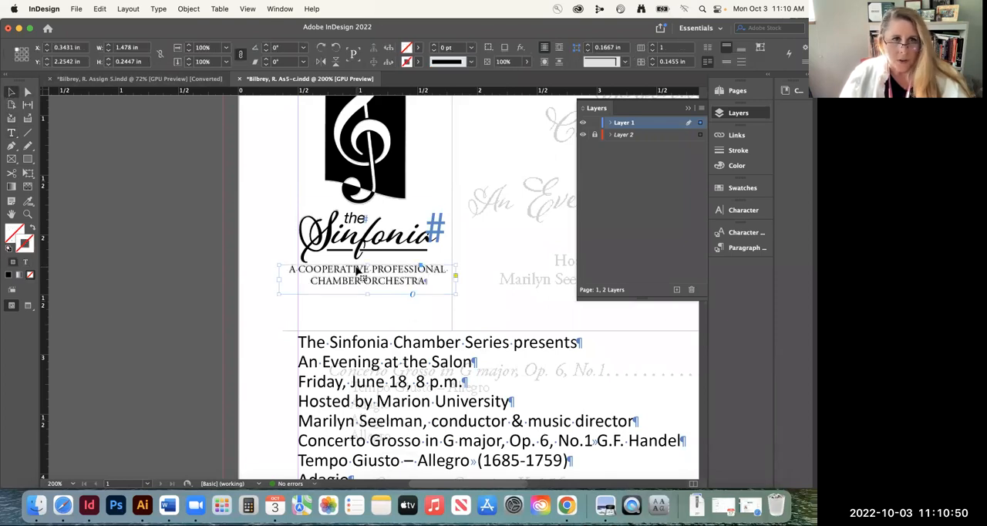
pyautogui.click(191, 252)
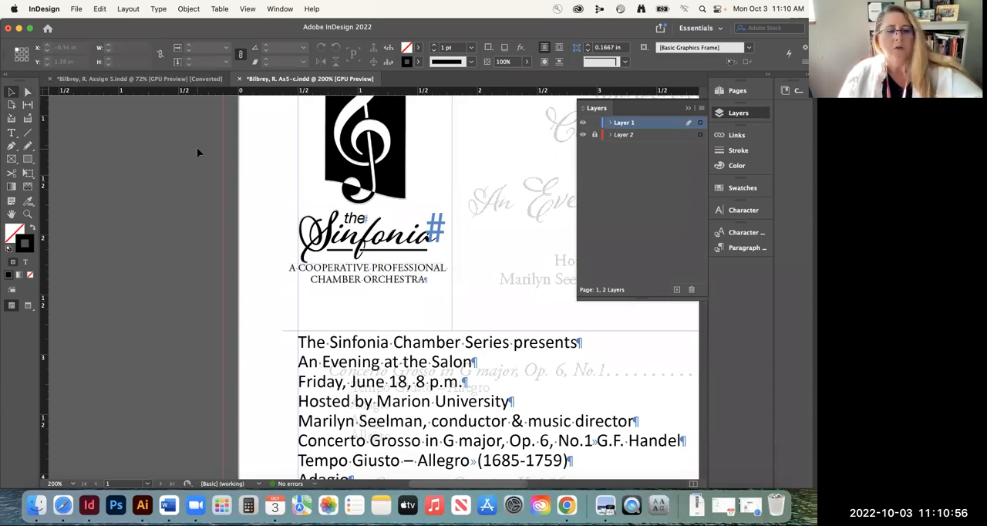
pyautogui.press('super+s')
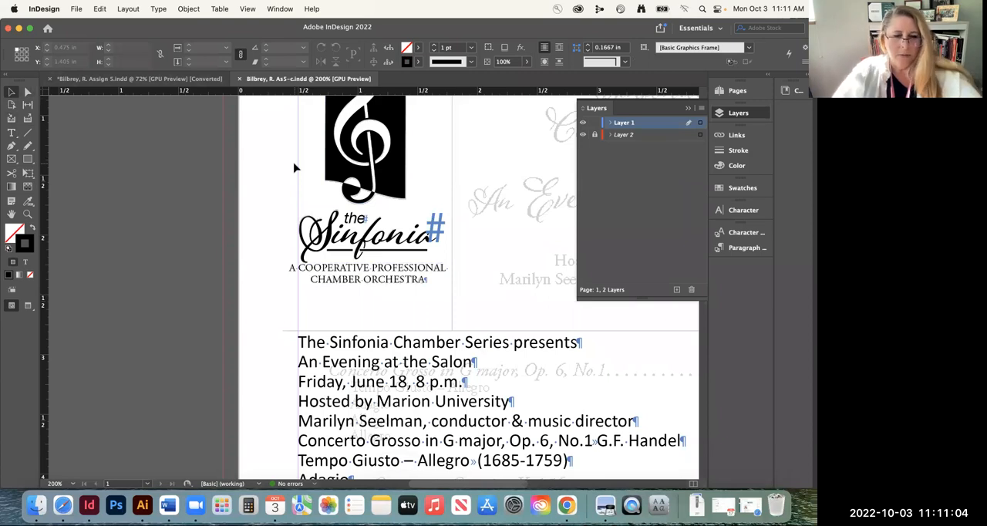
# Cut the first five lines of the program text, from "The Sinfonia Chamber Series presents" through the conductor line
pyautogui.press('super+0')
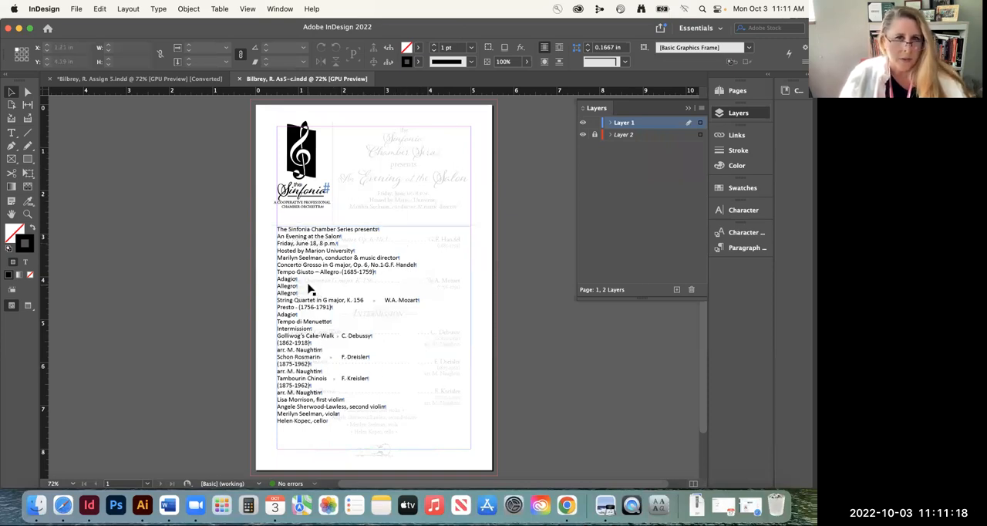
pyautogui.click(290, 232)
pyautogui.doubleClick(289, 233)
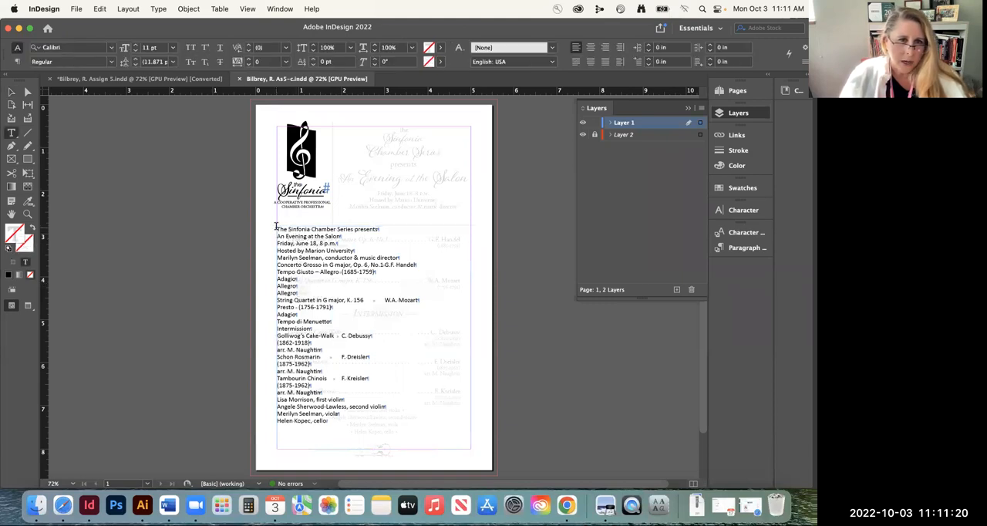
pyautogui.moveTo(277, 229); pyautogui.dragTo(422, 253)
pyautogui.press('super+c')
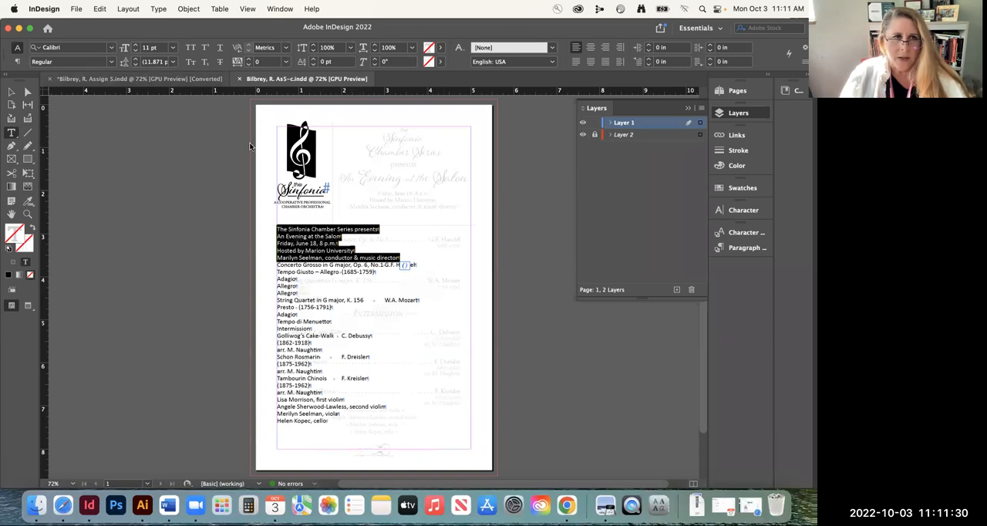
pyautogui.click(99, 9)
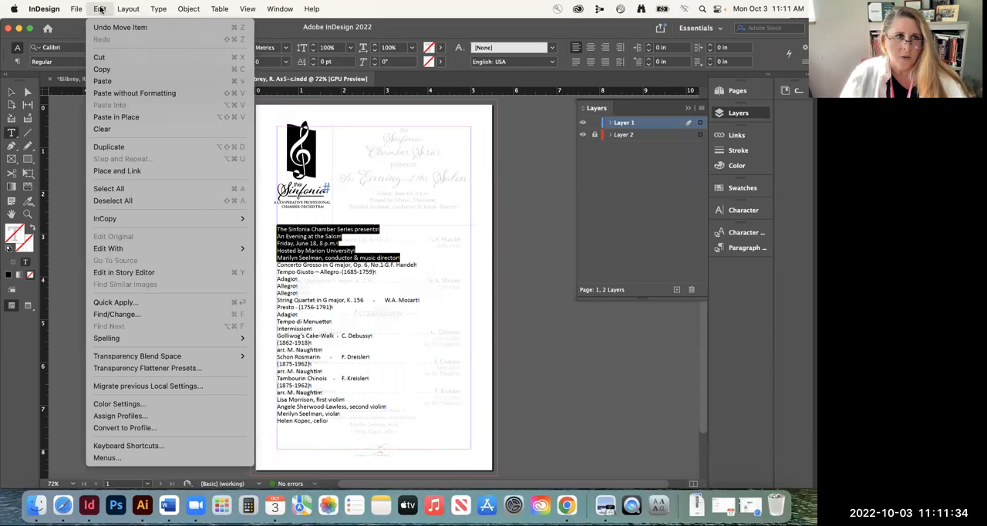
pyautogui.click(108, 57)
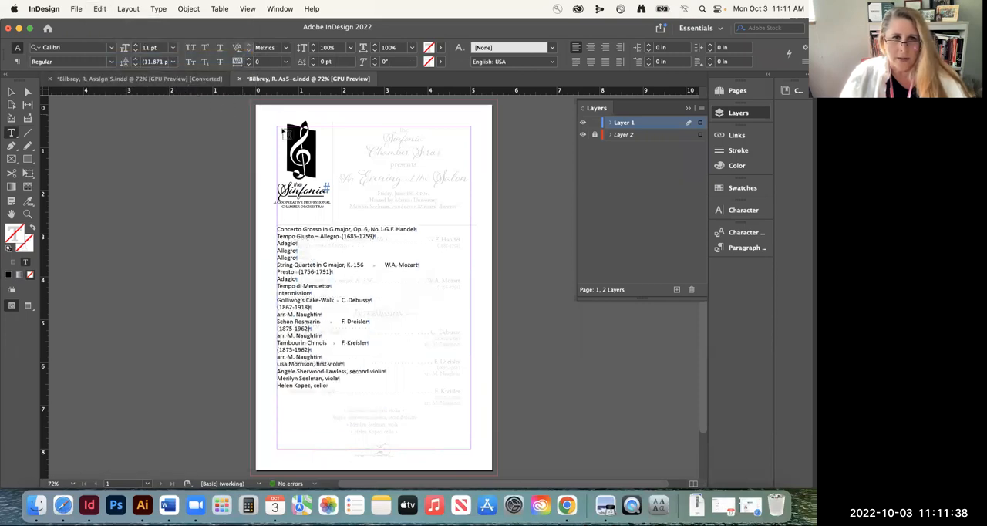
# Create a text frame about 3.18 by 2.23 in beside the logo, paste the cut lines and remove the extra blank line
pyautogui.moveTo(336, 128); pyautogui.dragTo(471, 222)
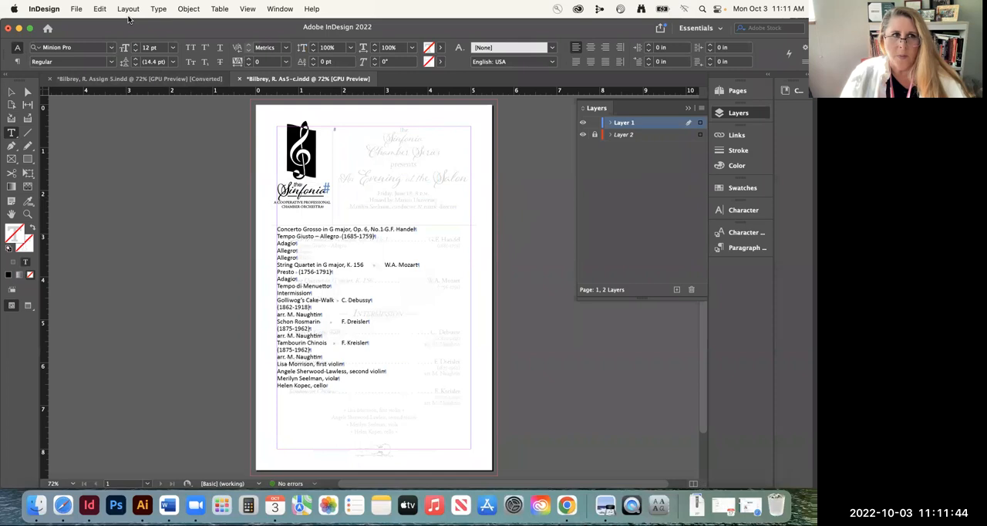
pyautogui.click(101, 8)
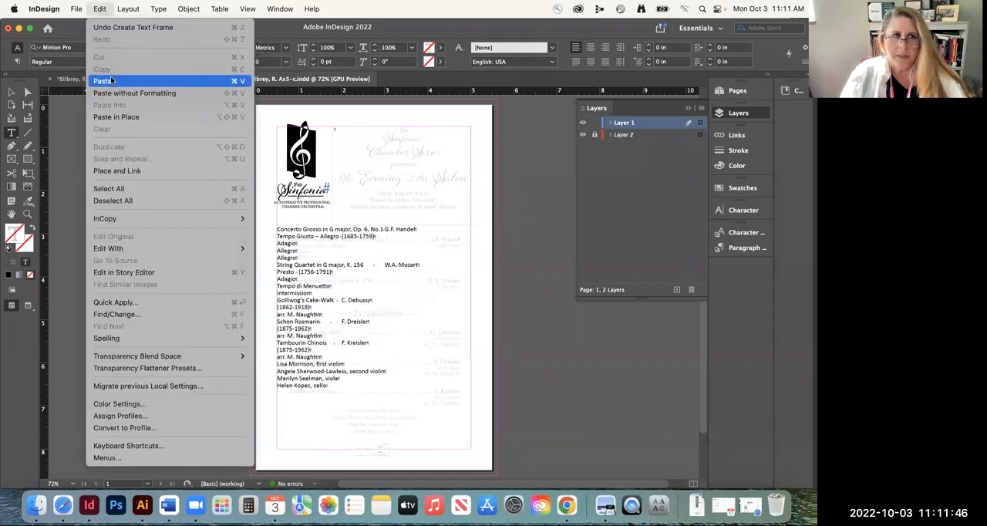
pyautogui.click(111, 80)
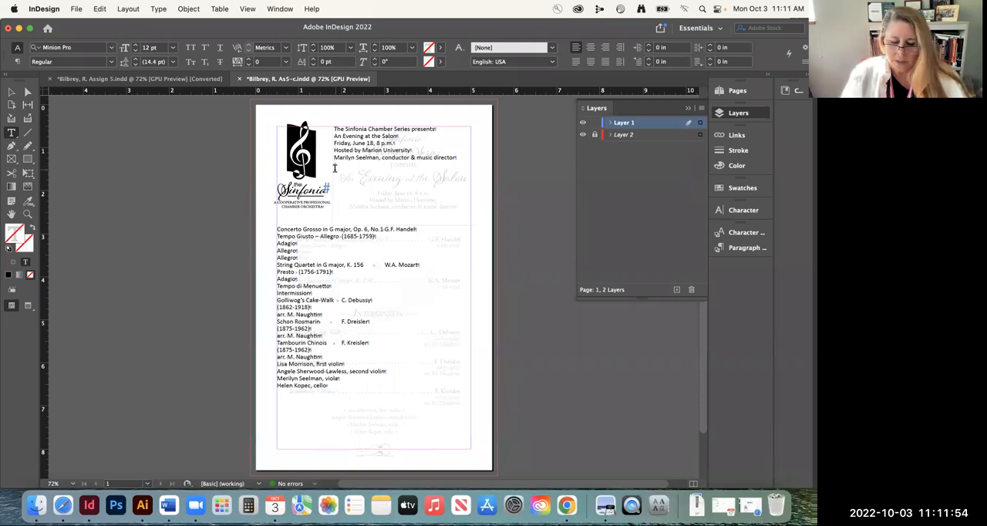
pyautogui.press('BackSpace')
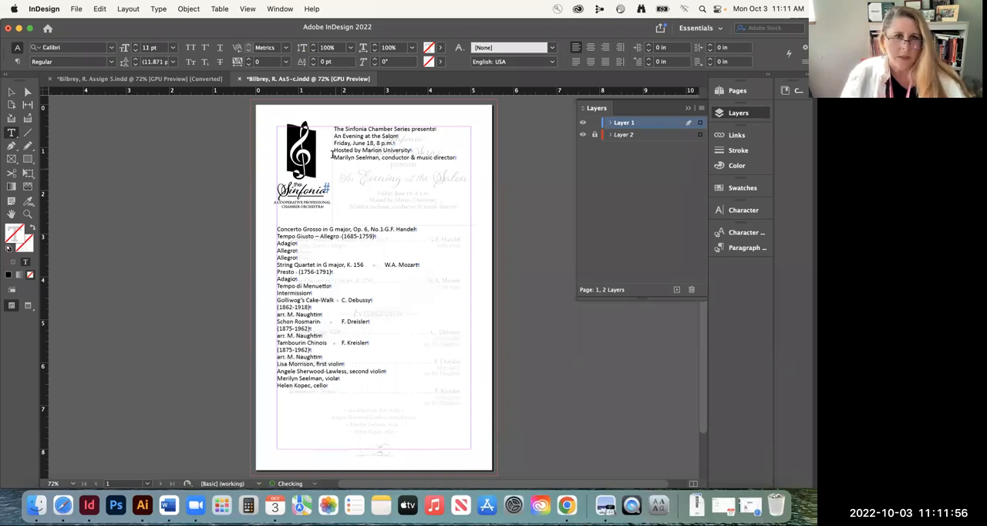
# Lower the upper edge of the heading text frame so the frame is about 1.79 in high
pyautogui.click(27, 214)
pyautogui.moveTo(422, 153); pyautogui.dragTo(552, 236)
pyautogui.scroll(-5, 336, 238)
pyautogui.scroll(10, 339, 237)
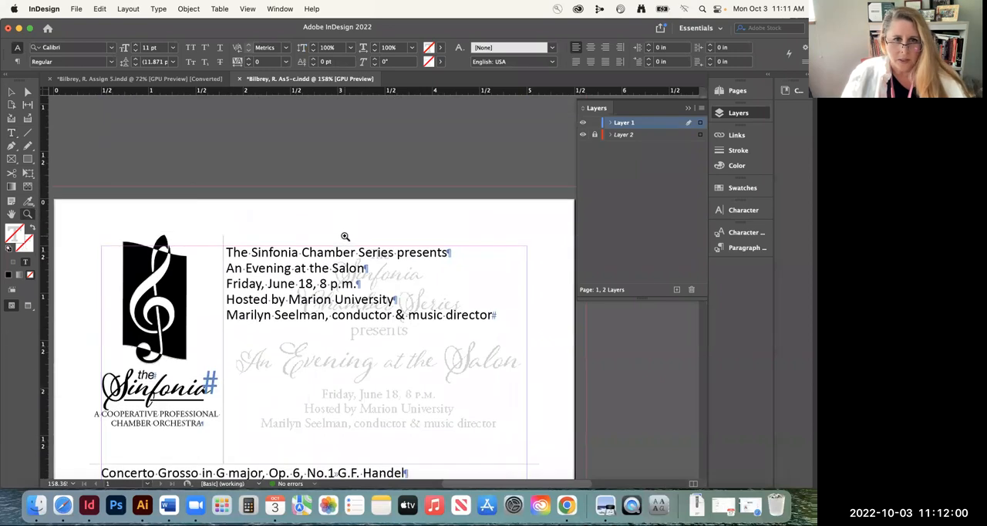
pyautogui.scroll(-2, 337, 229)
pyautogui.click(12, 92)
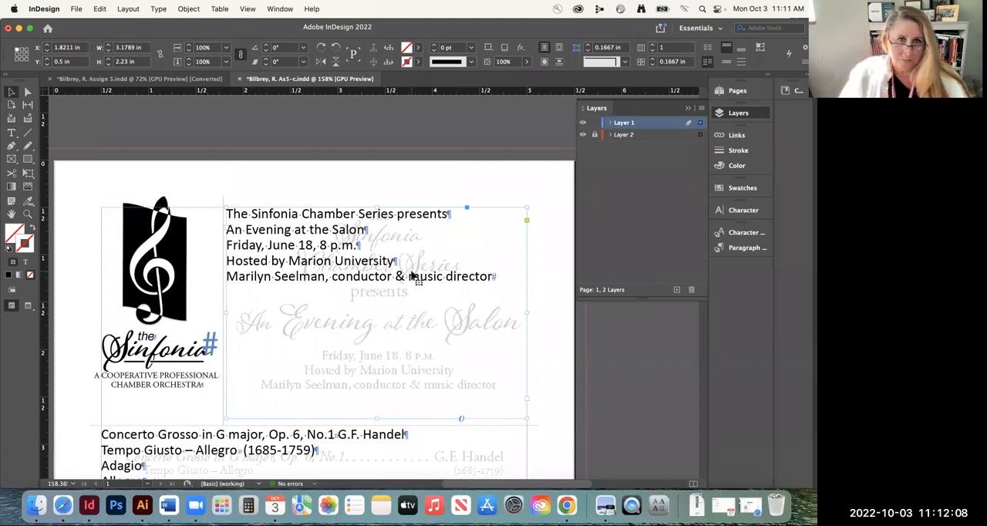
pyautogui.moveTo(379, 208); pyautogui.dragTo(400, 249)
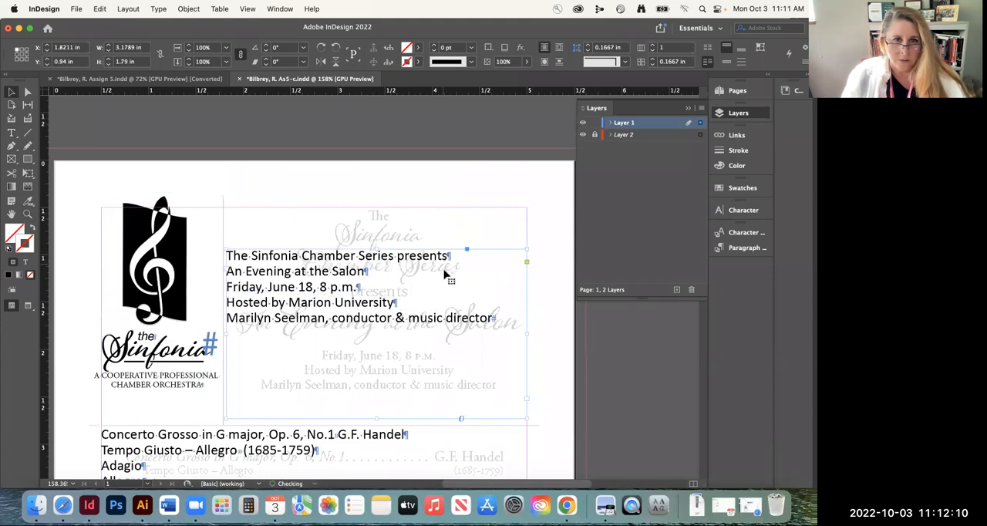
# Break the heading's first line into "The", "Sinfonia", "Chamber Series" and "presents" on separate lines, removing the spaces between them
pyautogui.doubleClick(252, 258)
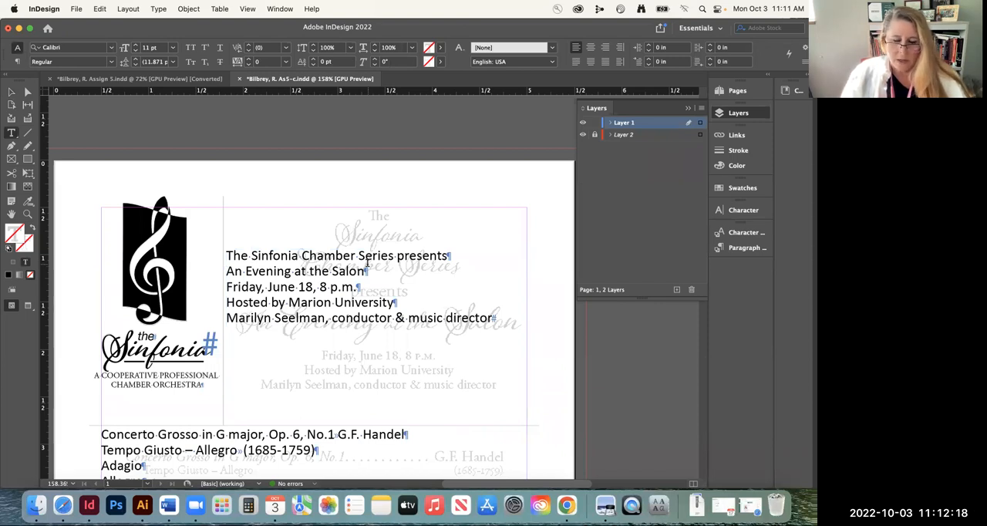
pyautogui.press('BackSpace')
pyautogui.press('Return')
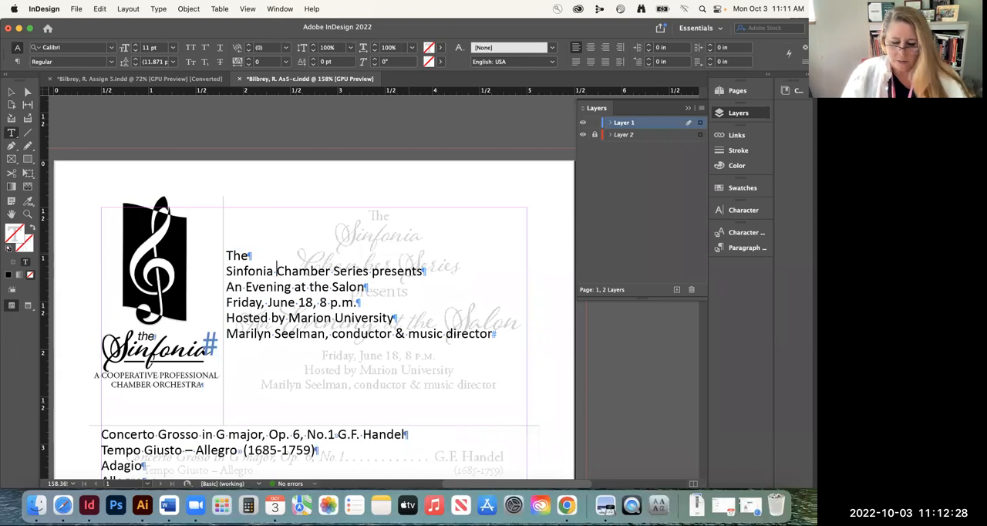
pyautogui.press('BackSpace')
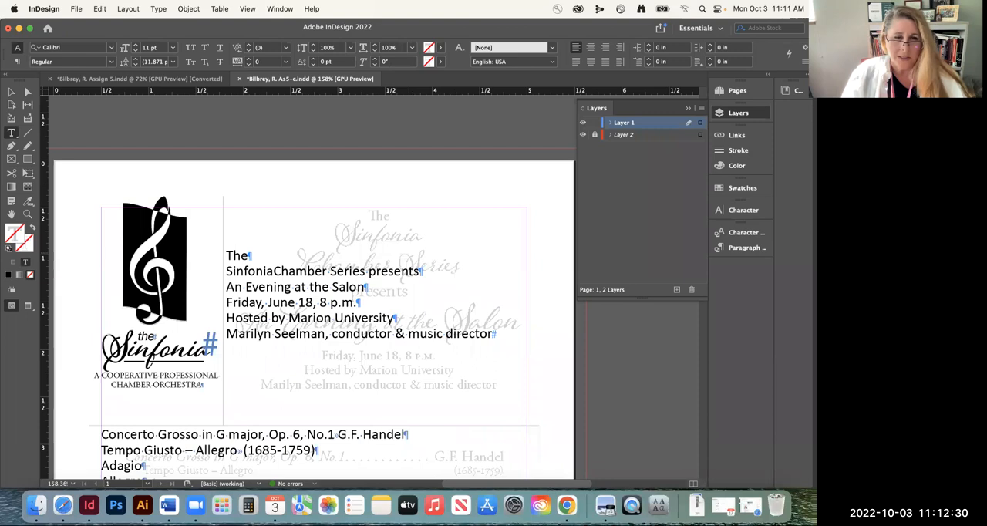
pyautogui.press('Return')
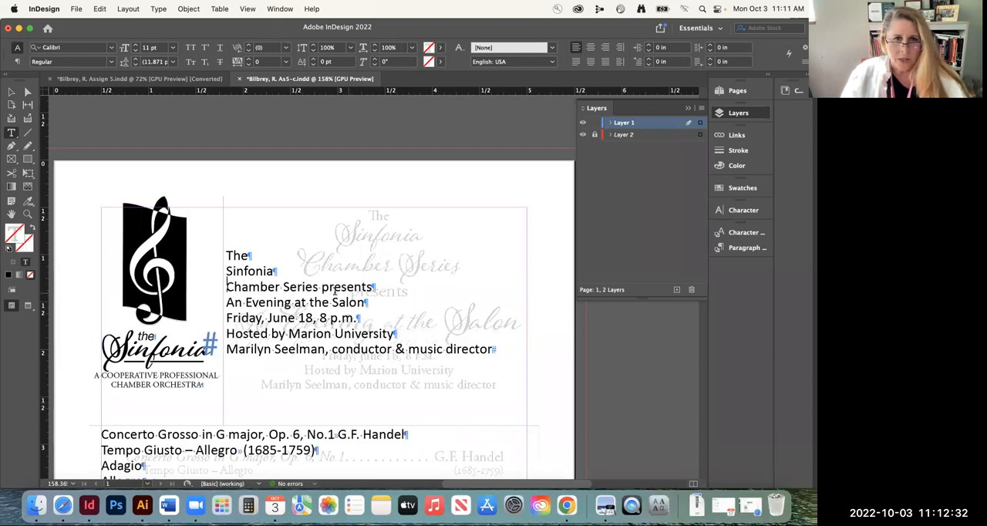
pyautogui.click(322, 287)
pyautogui.press('BackSpace')
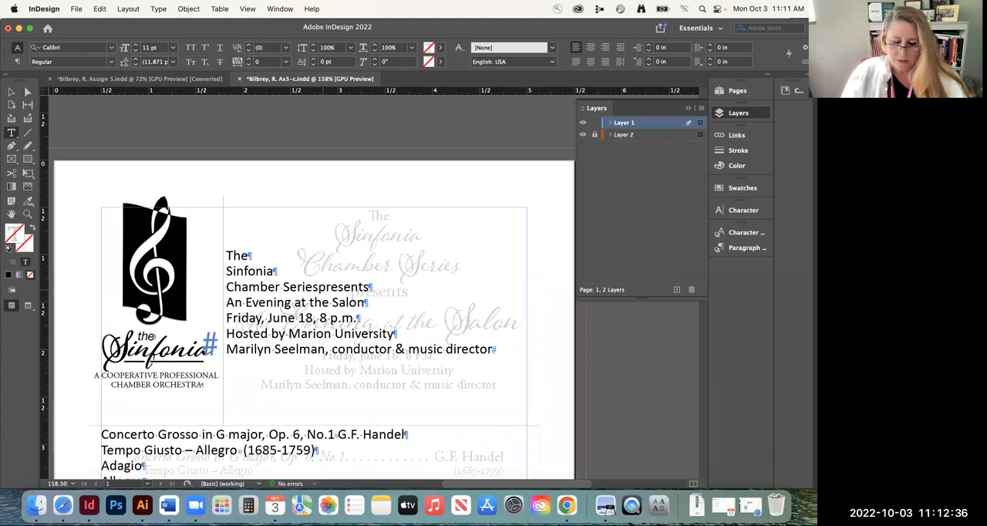
pyautogui.press('Return')
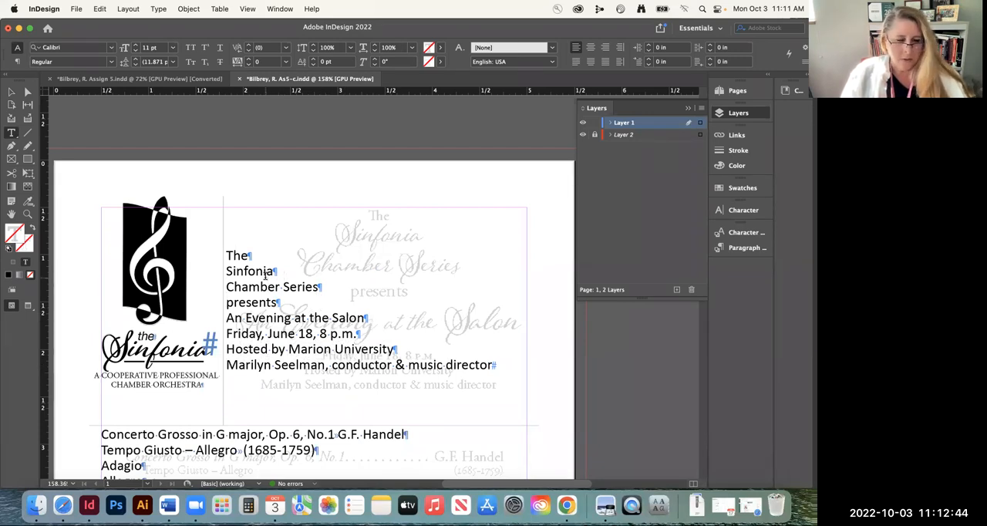
# Centre all lines of the heading text, comparing left and right alignment before returning to centred
pyautogui.press('super+a')
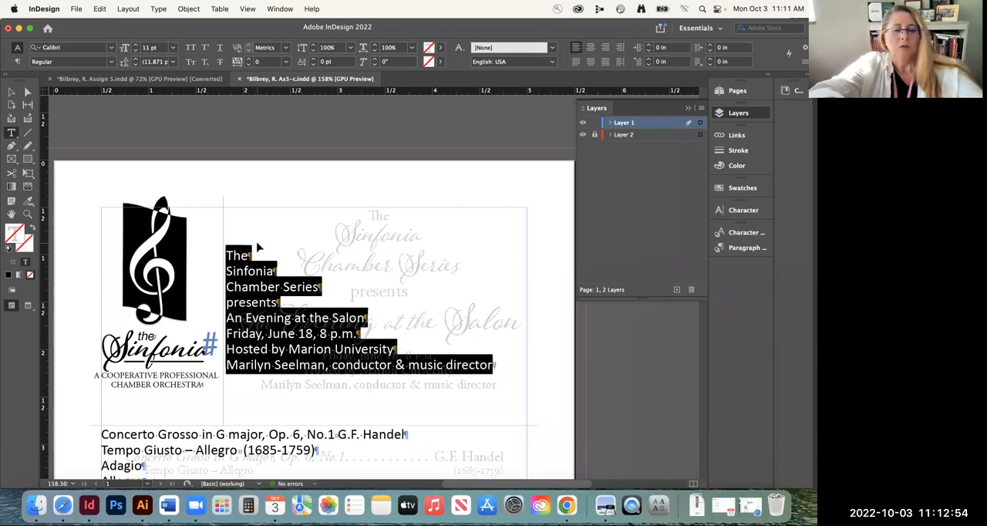
pyautogui.press('super+shift+c')
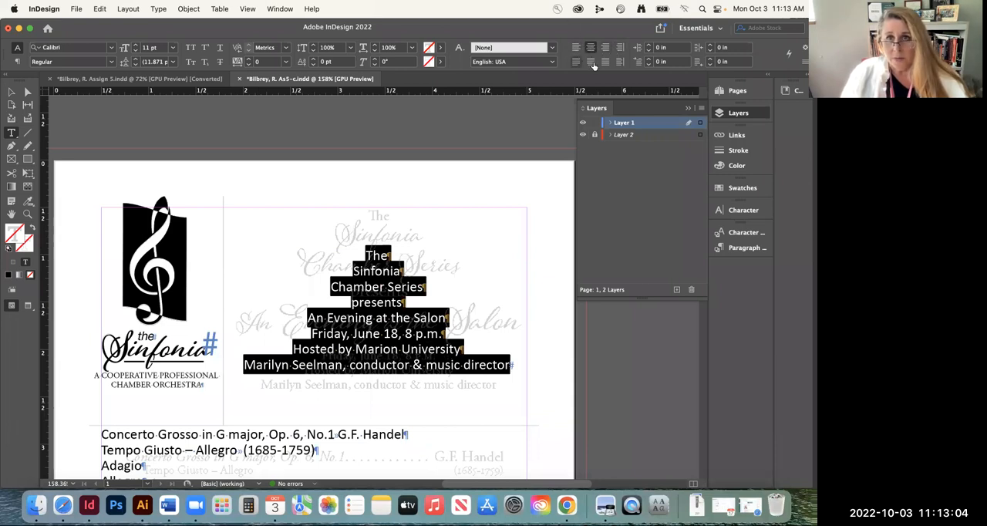
pyautogui.click(422, 300)
pyautogui.press('shift+super+l')
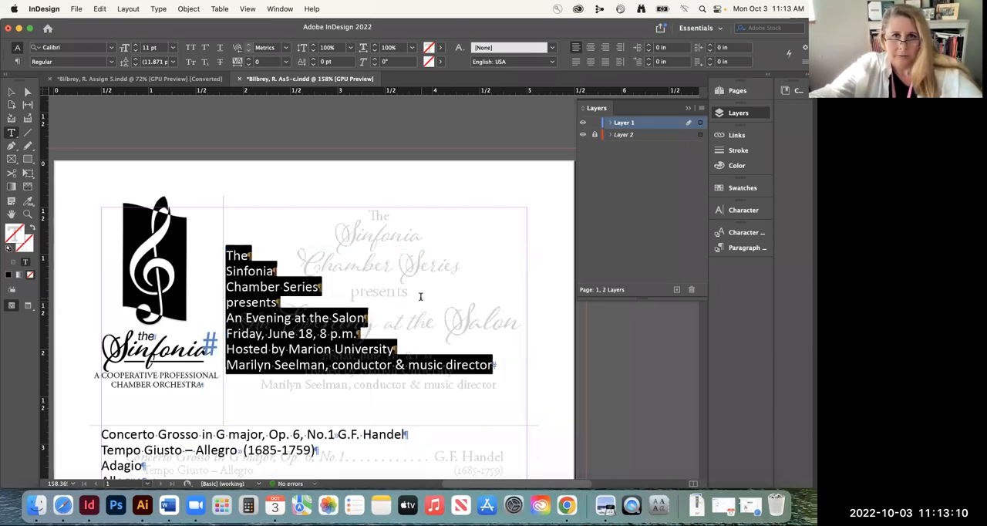
pyautogui.press('super')
pyautogui.press('shift+super+r')
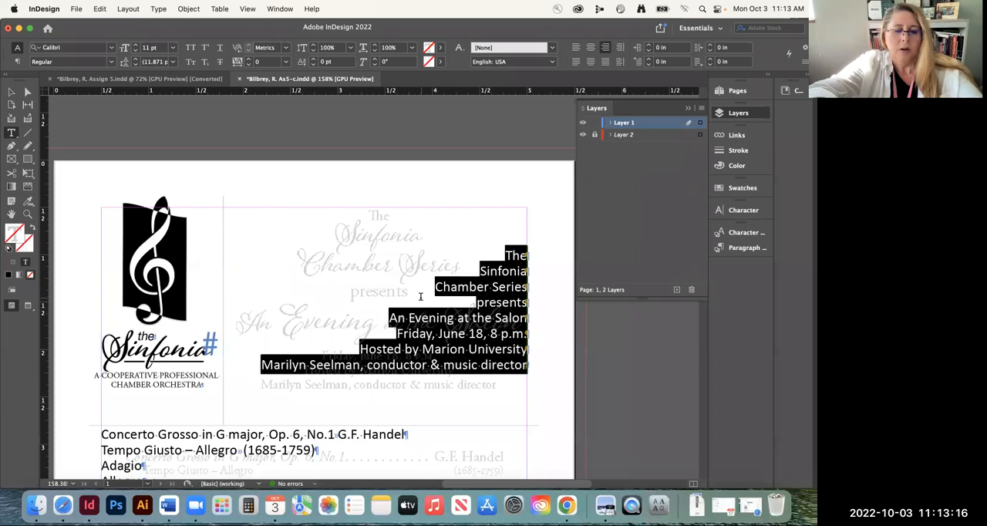
pyautogui.press('shift+super+c')
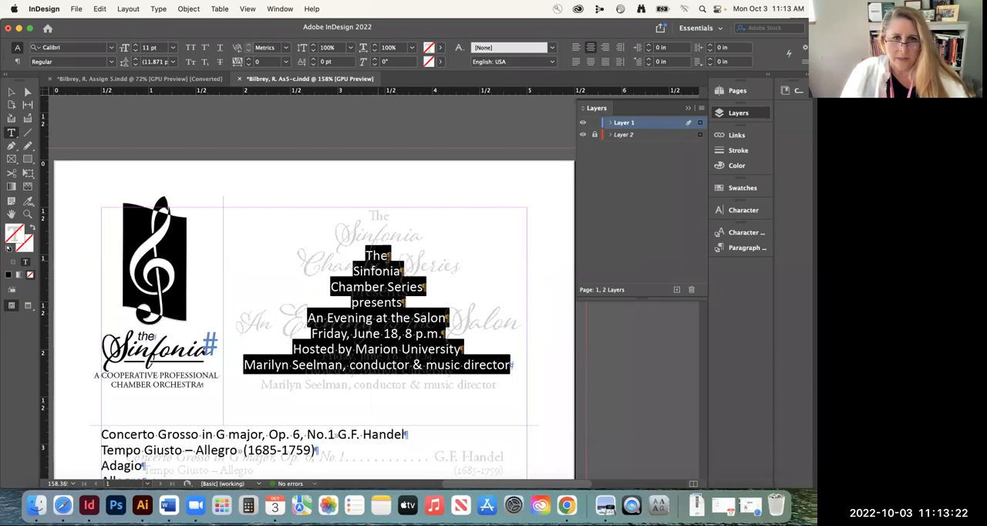
# Try Helvetica Neue LT Std 55 Roman on the heading's first word, "The"
pyautogui.doubleClick(378, 256)
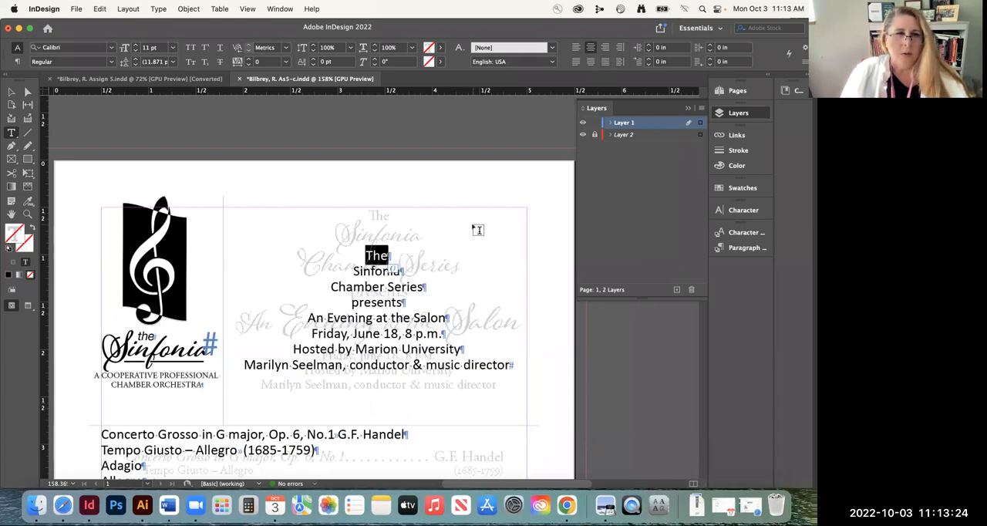
pyautogui.click(31, 46)
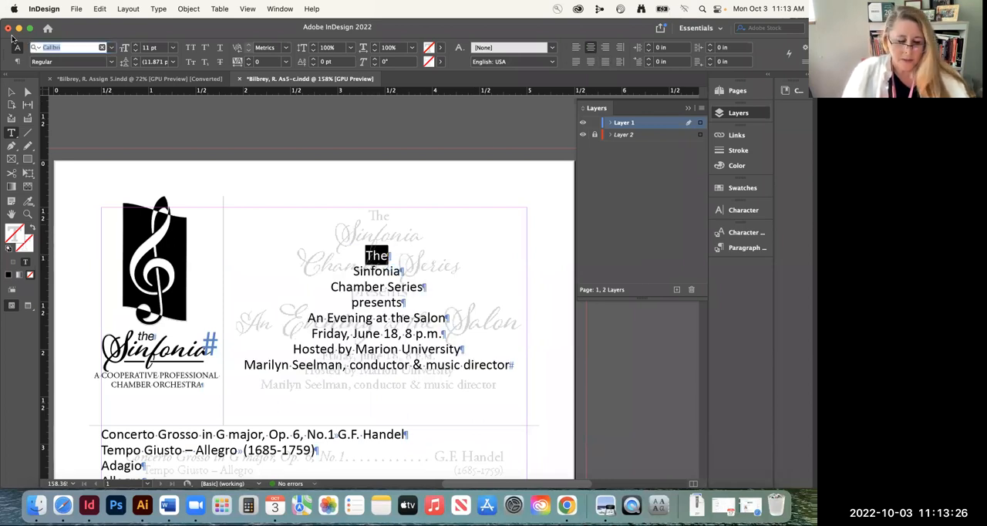
pyautogui.write('hel')
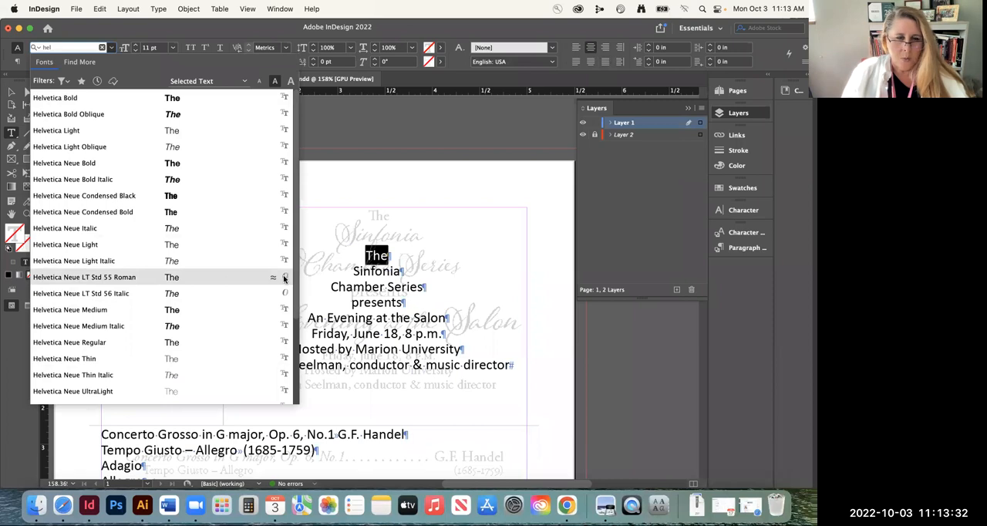
pyautogui.click(120, 279)
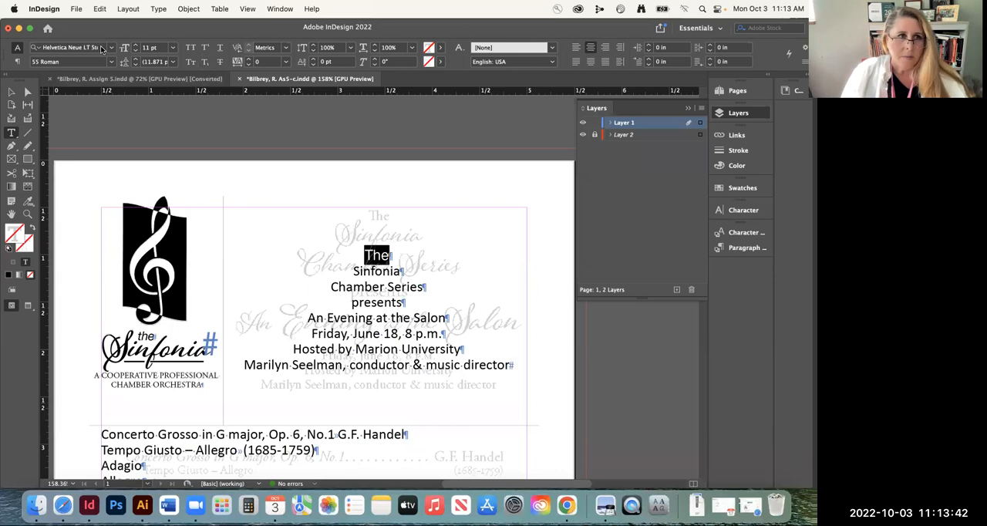
# Set the heading's first word, "The", in Adobe Garamond Pro Regular to match the faded template
pyautogui.click(28, 214)
pyautogui.moveTo(393, 250); pyautogui.dragTo(332, 154)
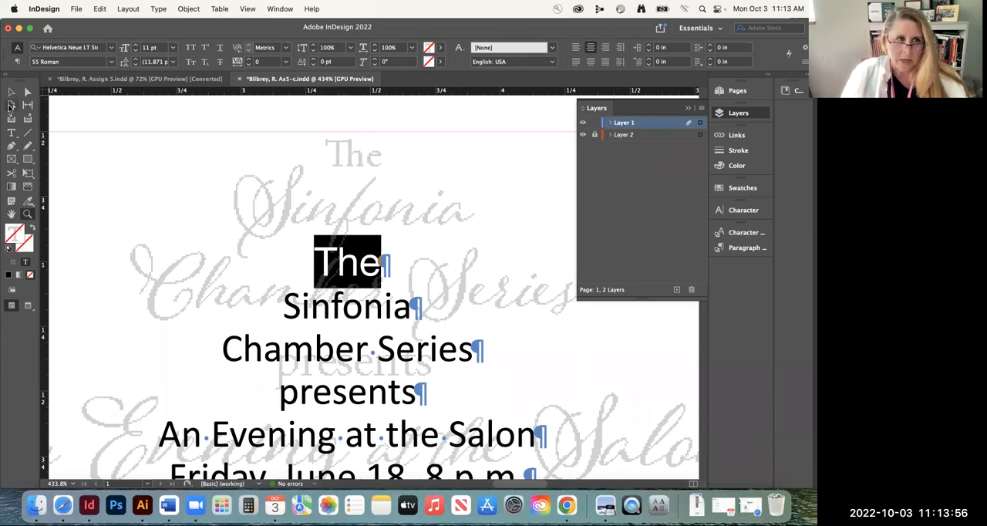
pyautogui.click(11, 131)
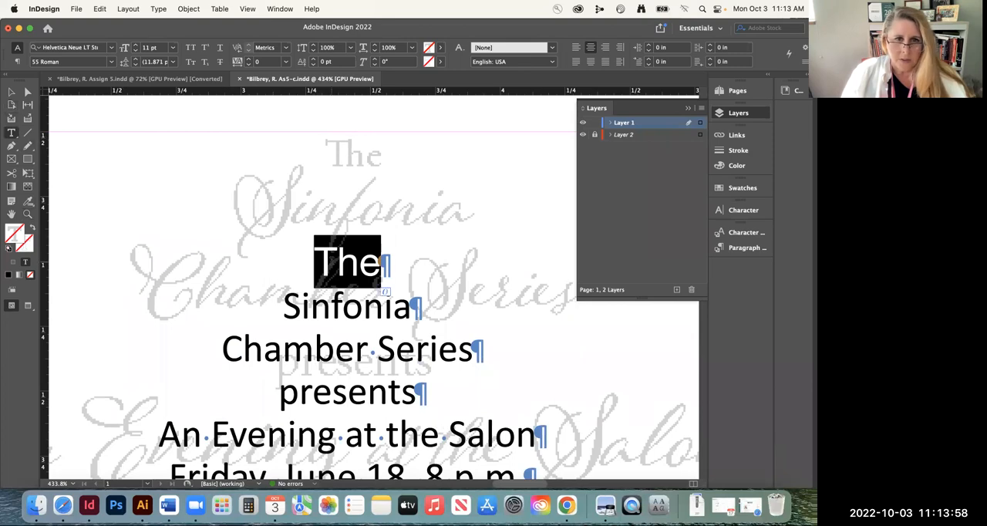
pyautogui.click(91, 48)
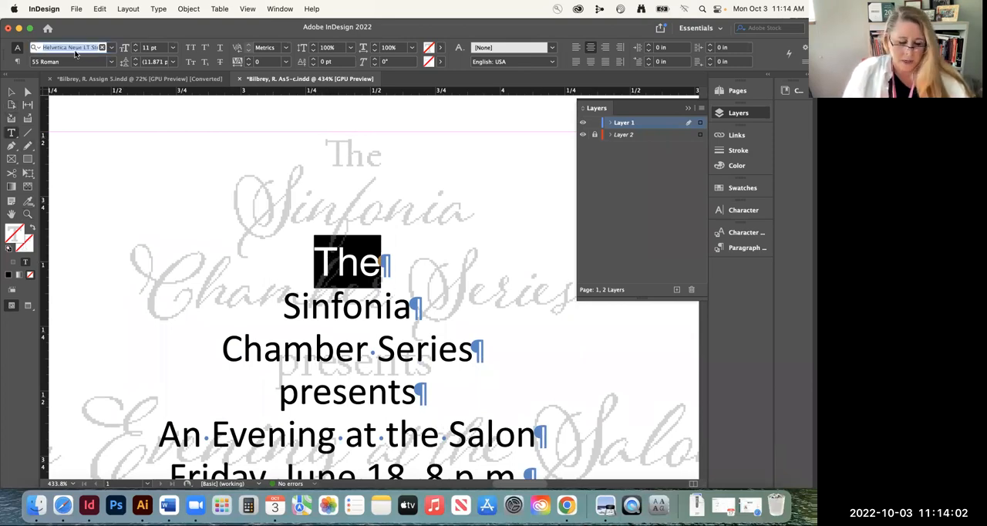
pyautogui.write('gara')
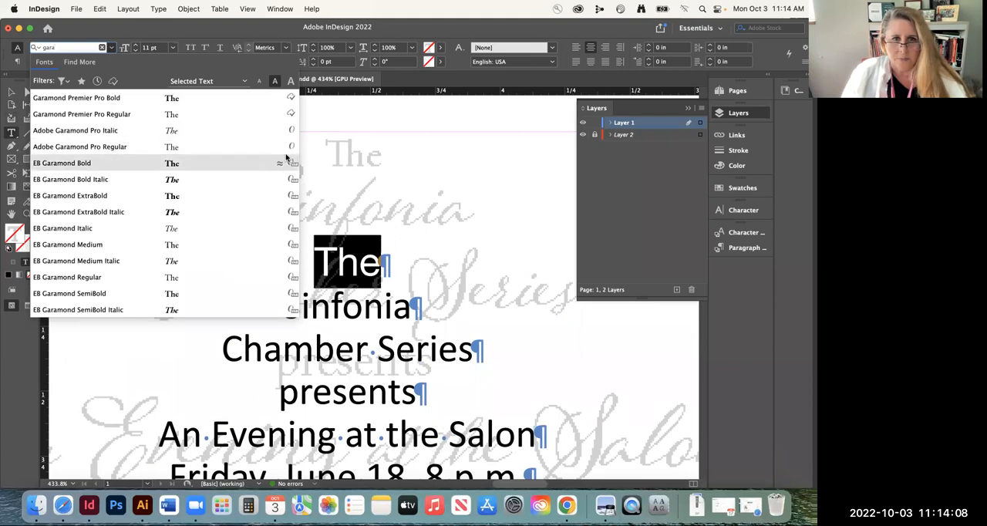
pyautogui.click(139, 147)
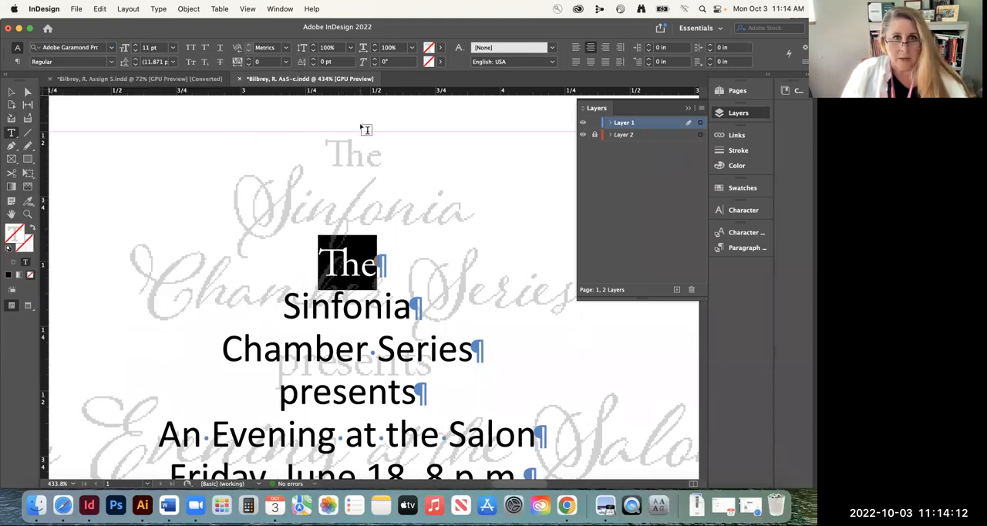
# Resize the heading text frame to about 3.145 by 2.21 in, with its upper edge at about 0.52 in
pyautogui.click(11, 94)
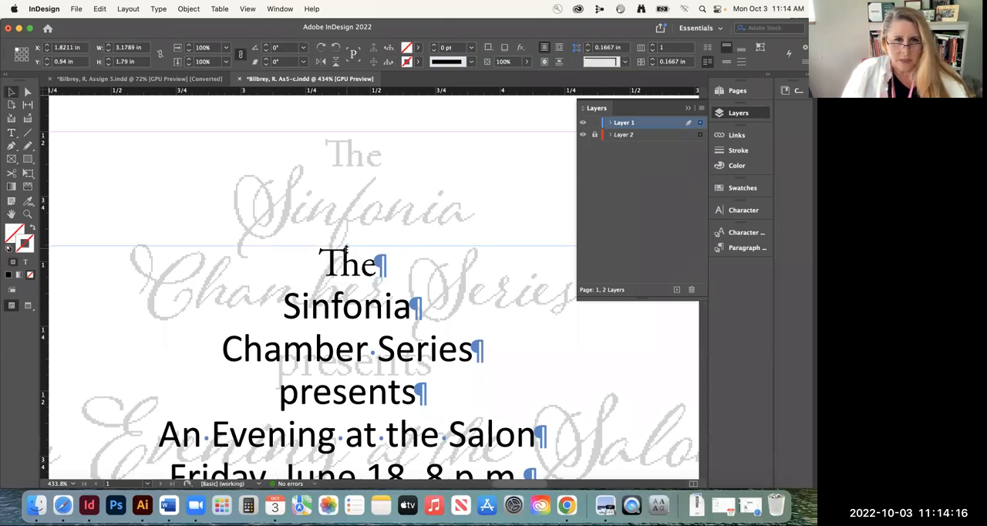
pyautogui.moveTo(347, 244); pyautogui.dragTo(347, 133)
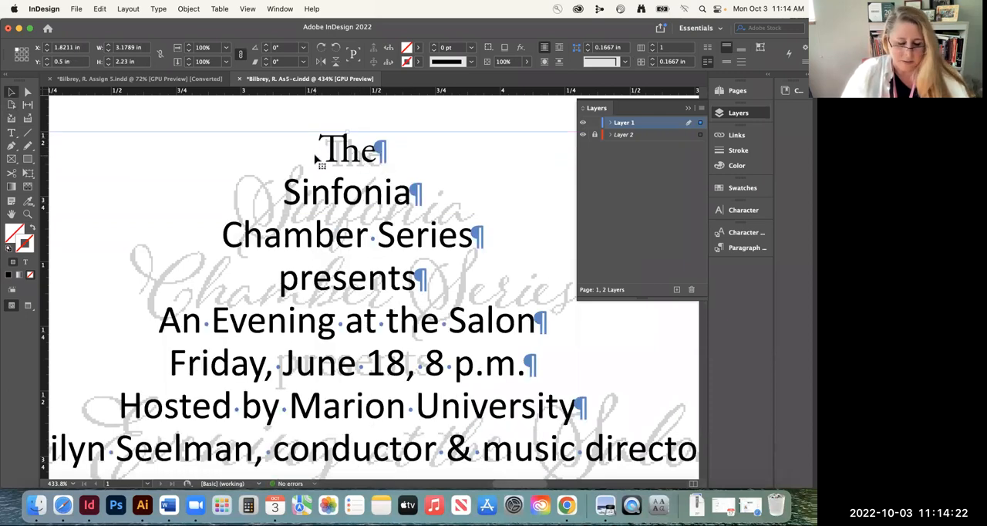
pyautogui.press('super+minus')
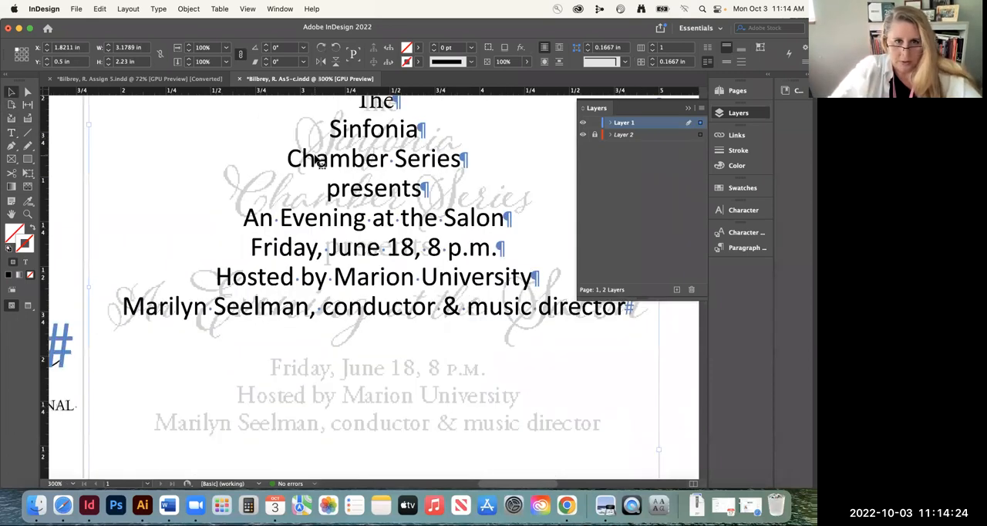
pyautogui.press('super+minus')
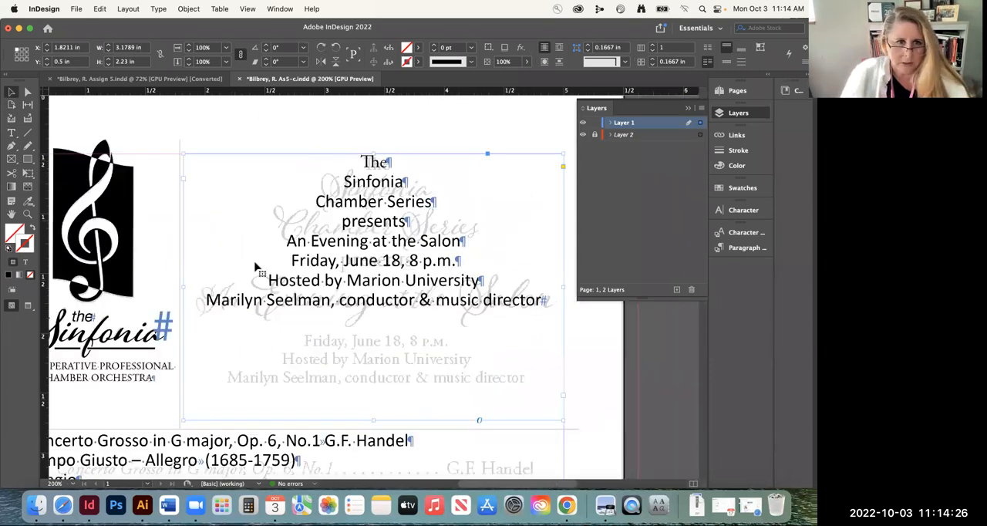
pyautogui.moveTo(184, 286); pyautogui.dragTo(187, 286)
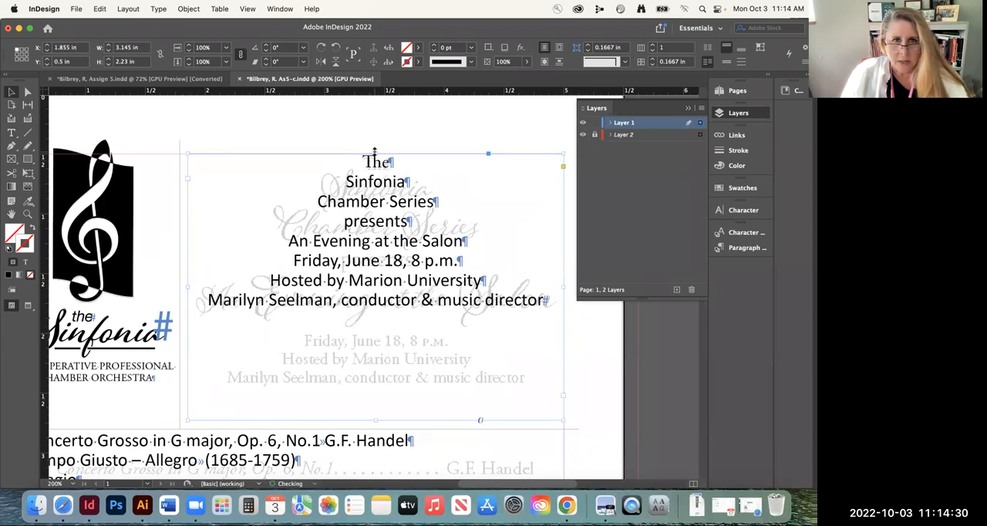
pyautogui.moveTo(375, 152); pyautogui.dragTo(375, 155)
# Set the heading's "Sinfonia" line in AdornS Pomander Bold
pyautogui.click(27, 215)
pyautogui.click(529, 234)
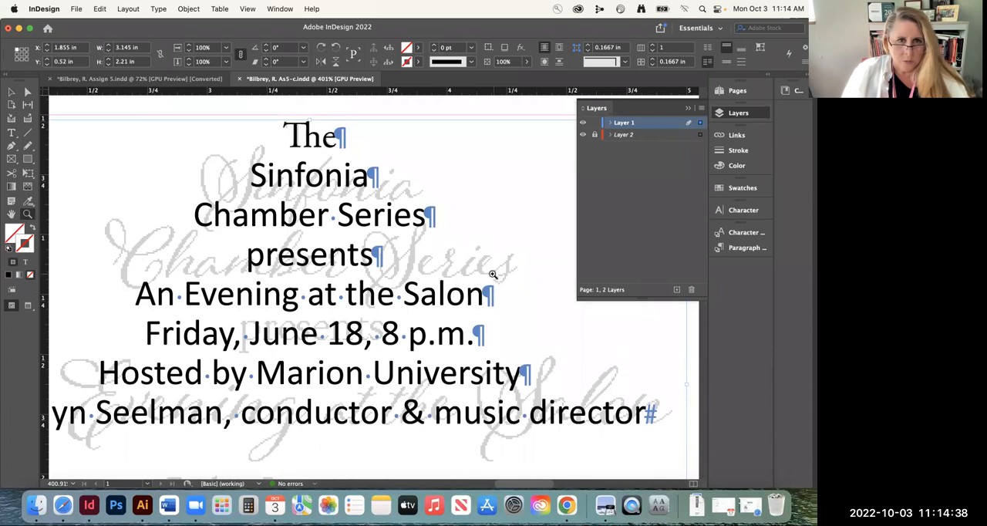
pyautogui.click(11, 132)
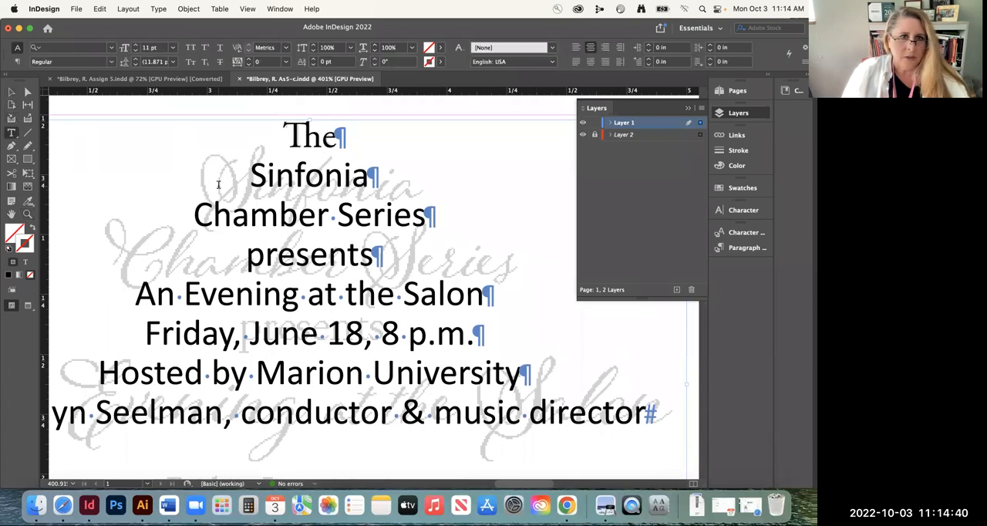
pyautogui.tripleClick(317, 171)
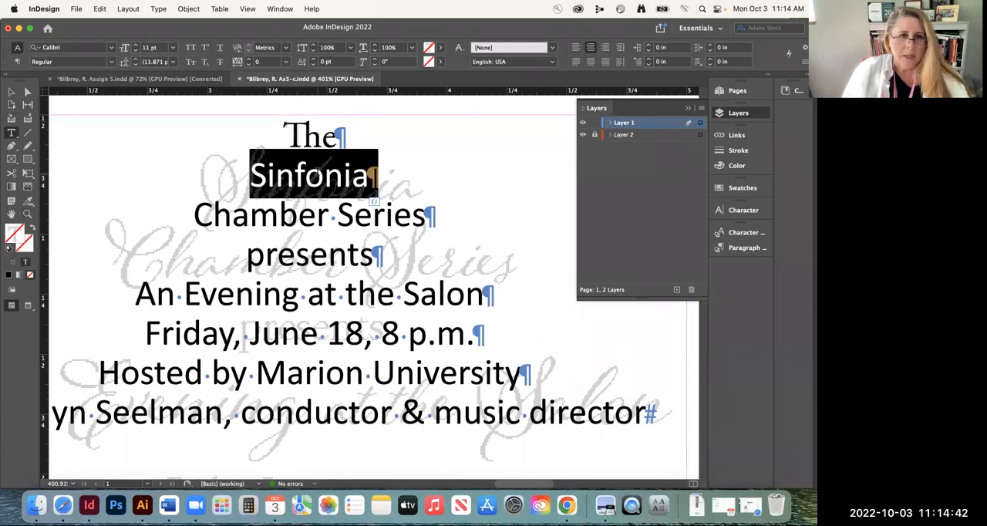
pyautogui.click(81, 48)
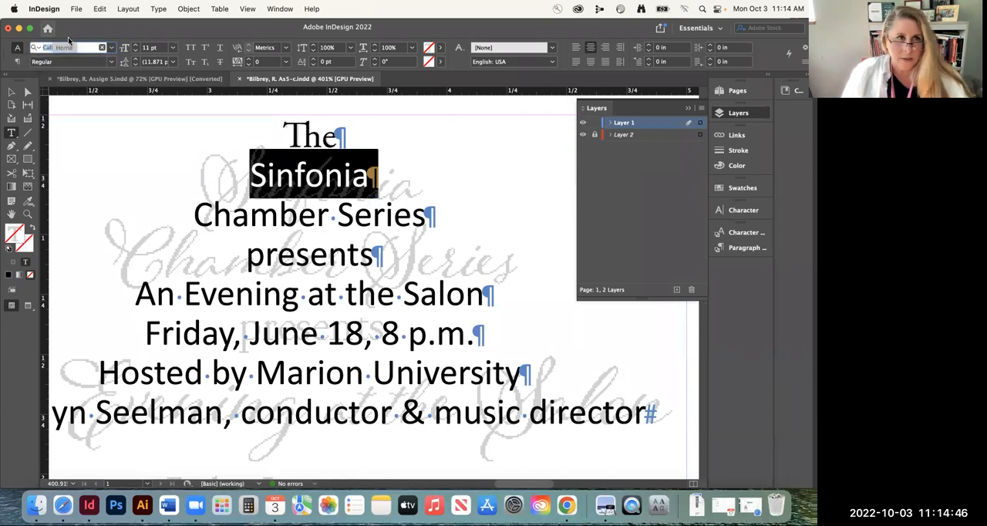
pyautogui.write('adorn')
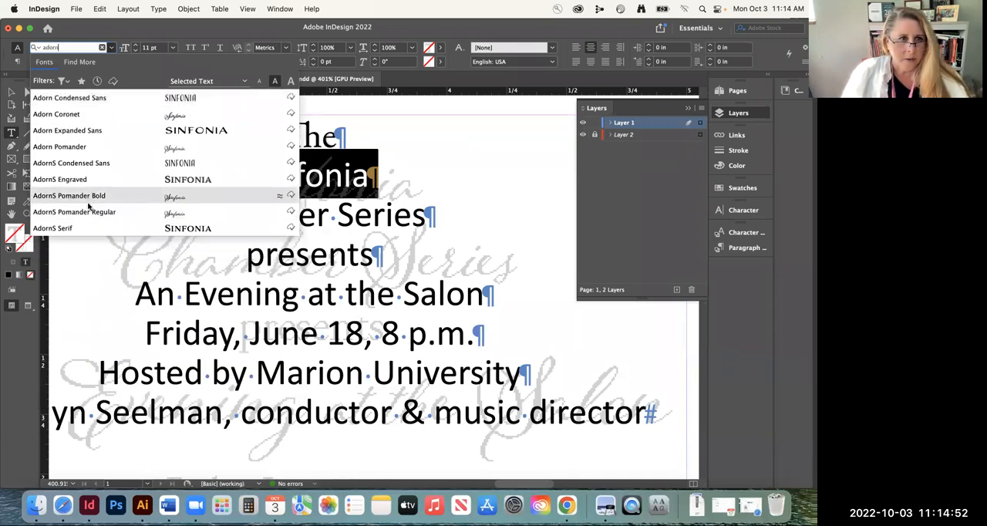
pyautogui.click(153, 197)
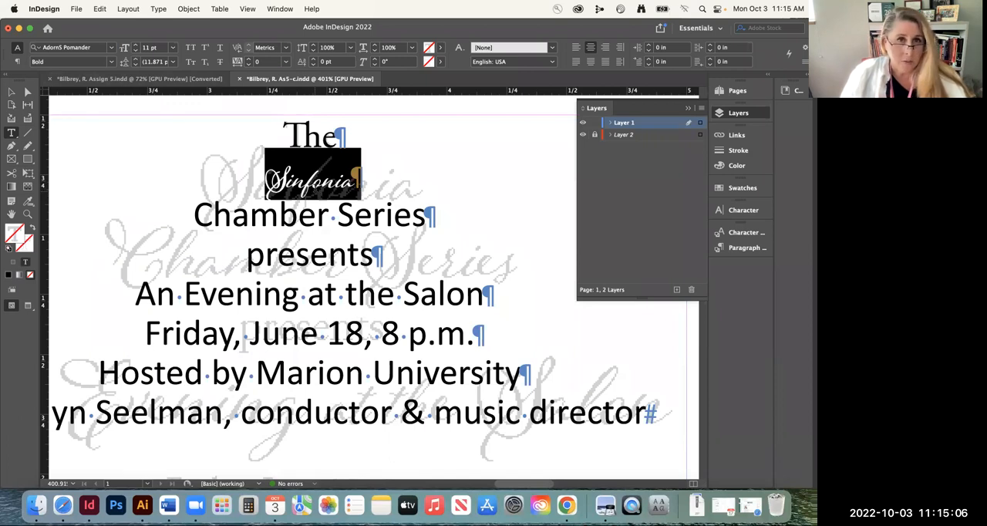
# Enlarge the "Sinfonia" line to 27 pt to match the width of the faded template word
pyautogui.press('super')
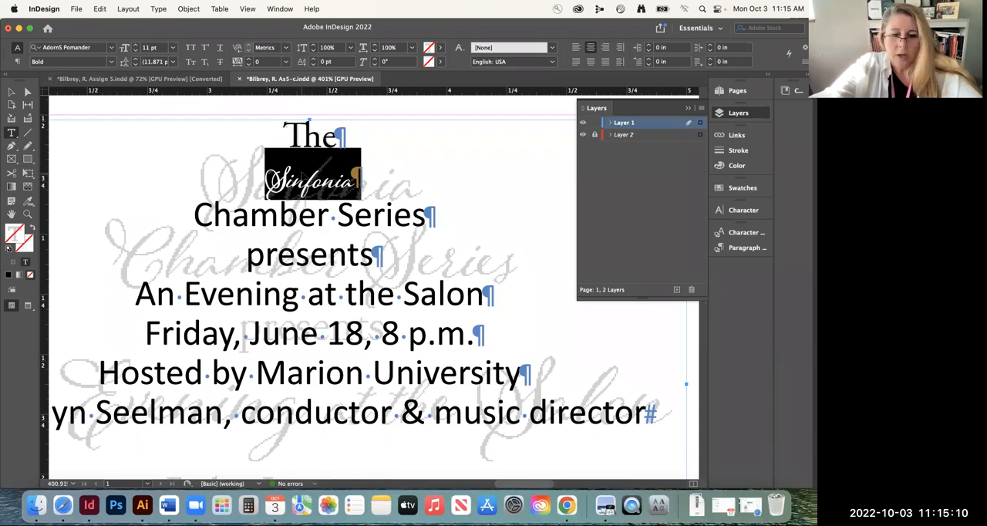
pyautogui.press('super+shift+period')
pyautogui.press('super+shift+period')
pyautogui.press('super+shift+period')
pyautogui.press('super+shift+period')
pyautogui.press('super+shift+period')
pyautogui.press('super+shift+period')
pyautogui.press('super+shift+period')
pyautogui.press('super+shift+period')
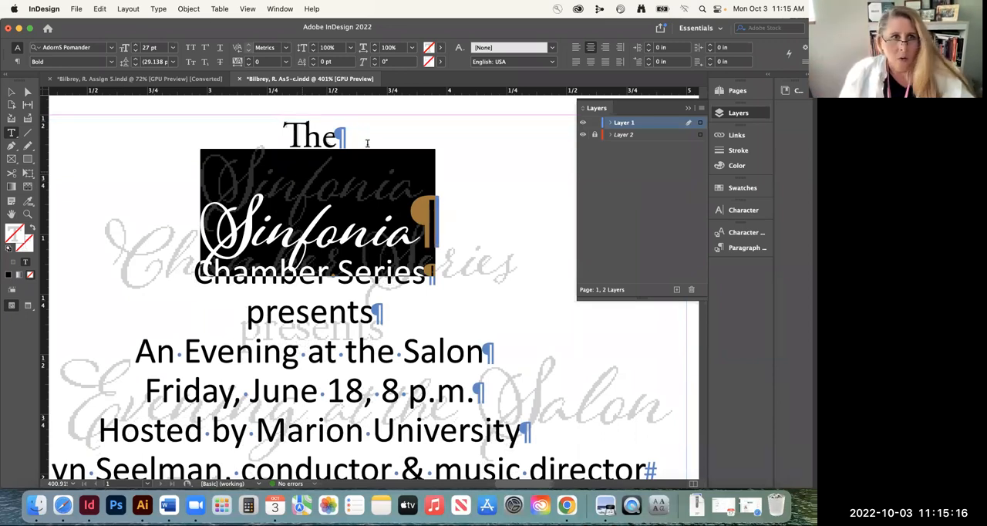
pyautogui.click(136, 46)
pyautogui.click(135, 51)
pyautogui.click(135, 51)
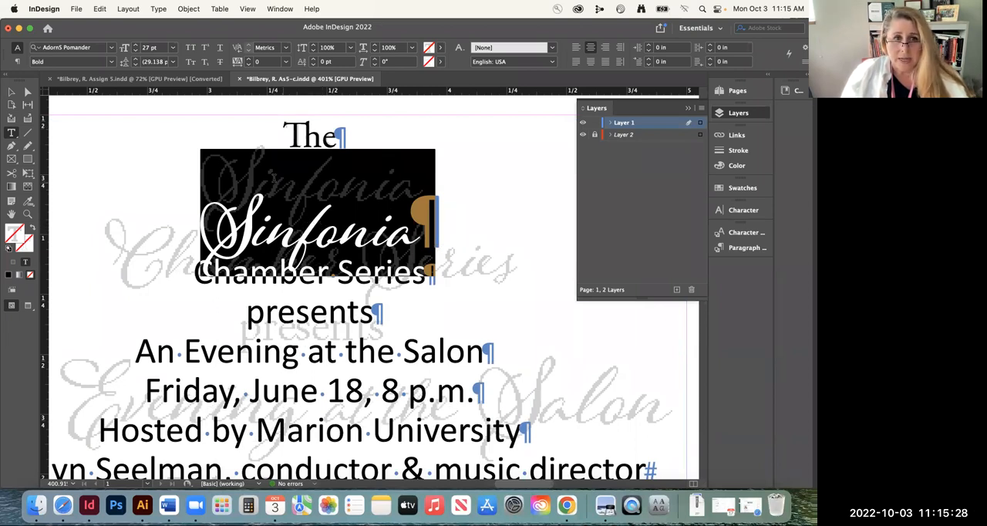
# Reduce the leading of the "Sinfonia" line to 15 pt so it sits over the faded template word
pyautogui.moveTo(317, 151); pyautogui.dragTo(444, 200)
pyautogui.click(301, 137)
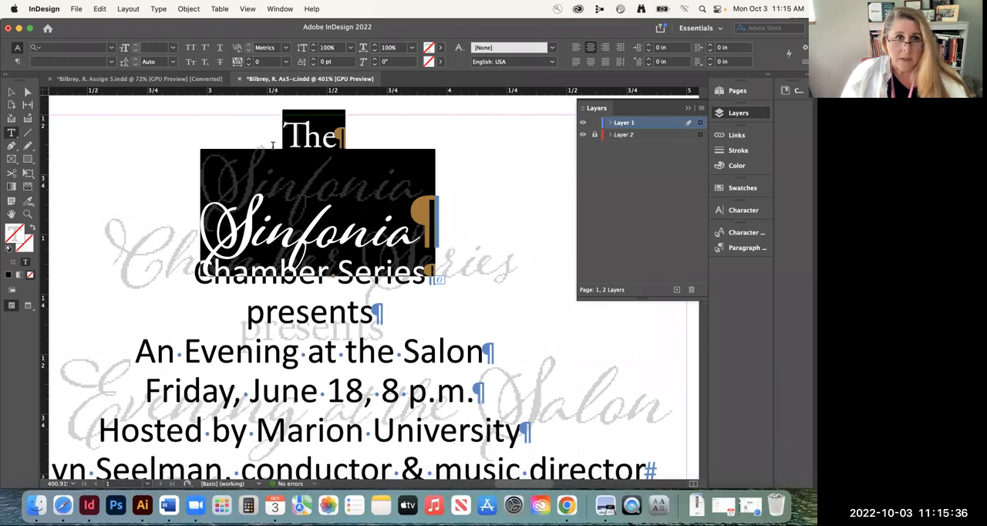
pyautogui.click(256, 223)
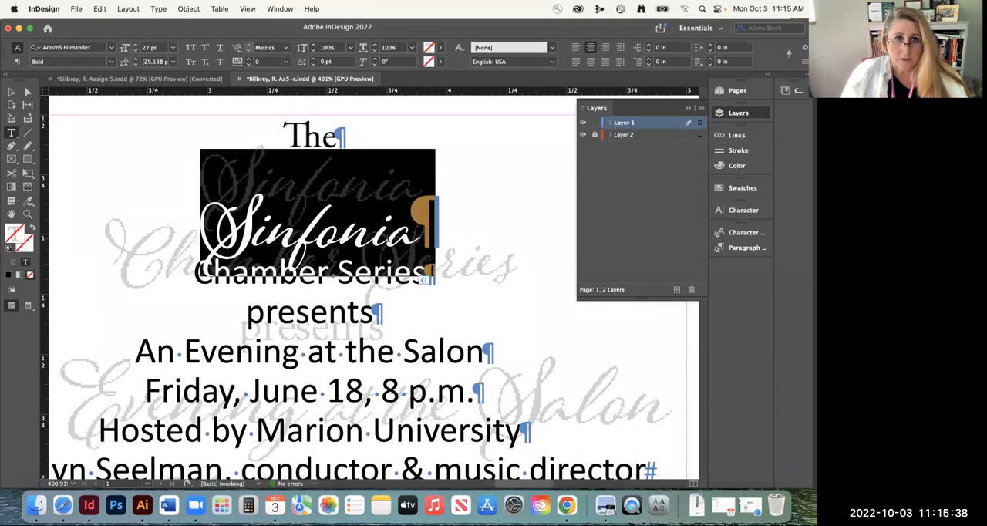
pyautogui.click(135, 65)
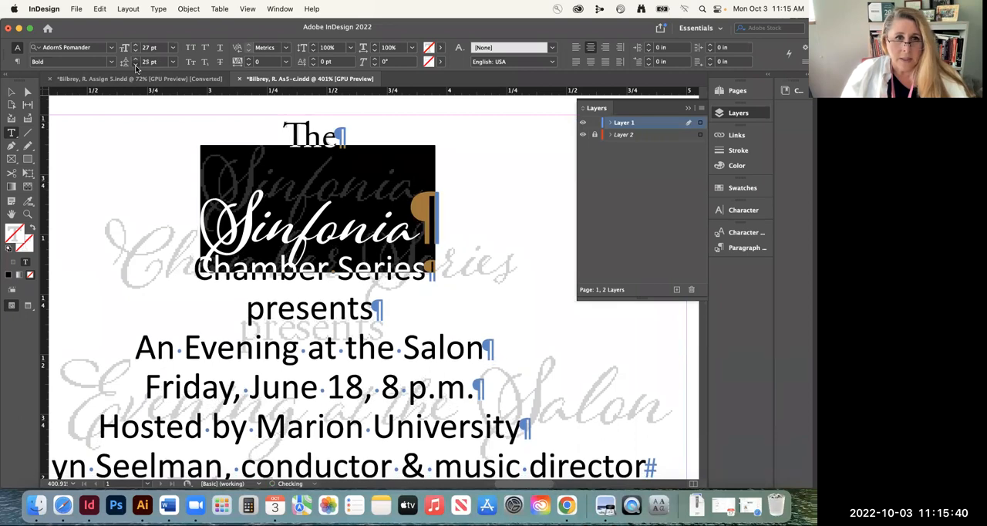
pyautogui.click(135, 65)
pyautogui.click(135, 65)
pyautogui.click(135, 65)
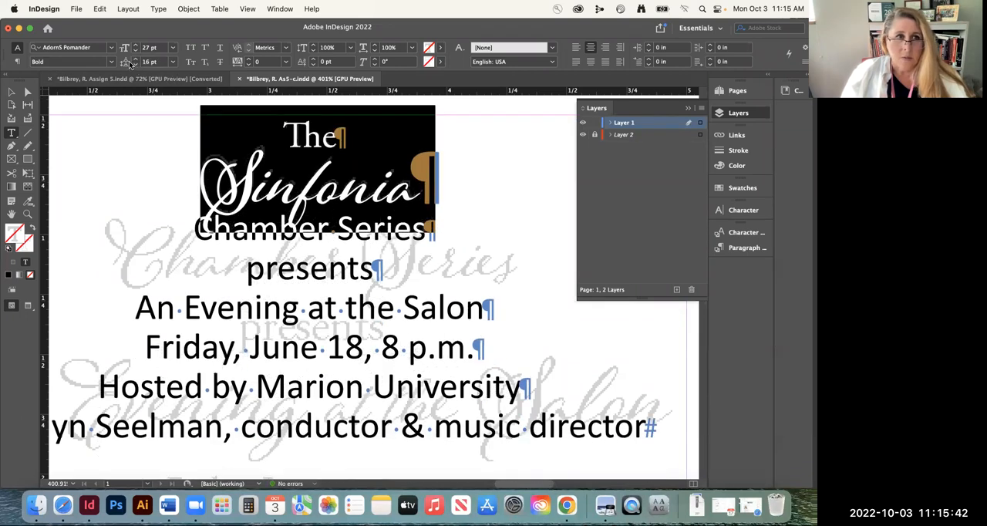
pyautogui.click(135, 65)
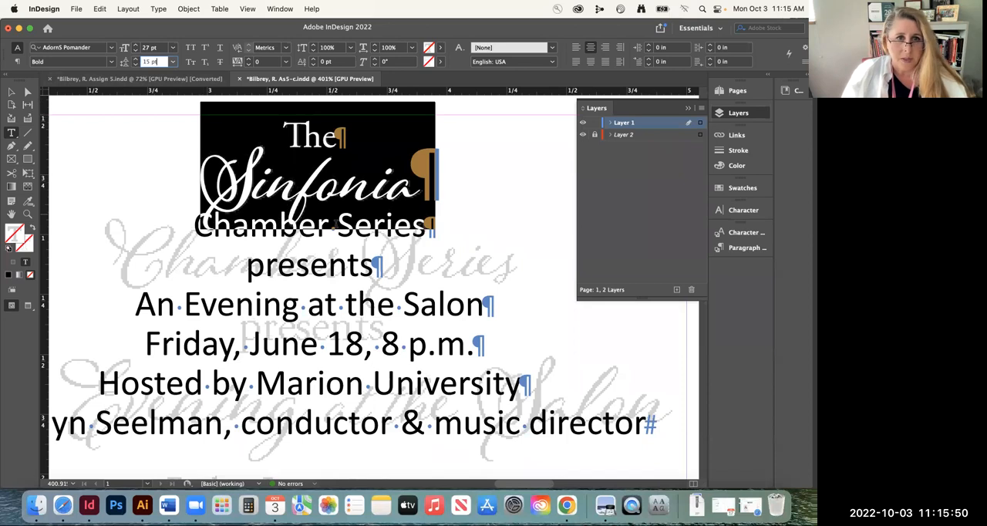
# Set the heading's "Chamber Series" line to 27 pt, the same size as the "Sinfonia" line
pyautogui.click(336, 224)
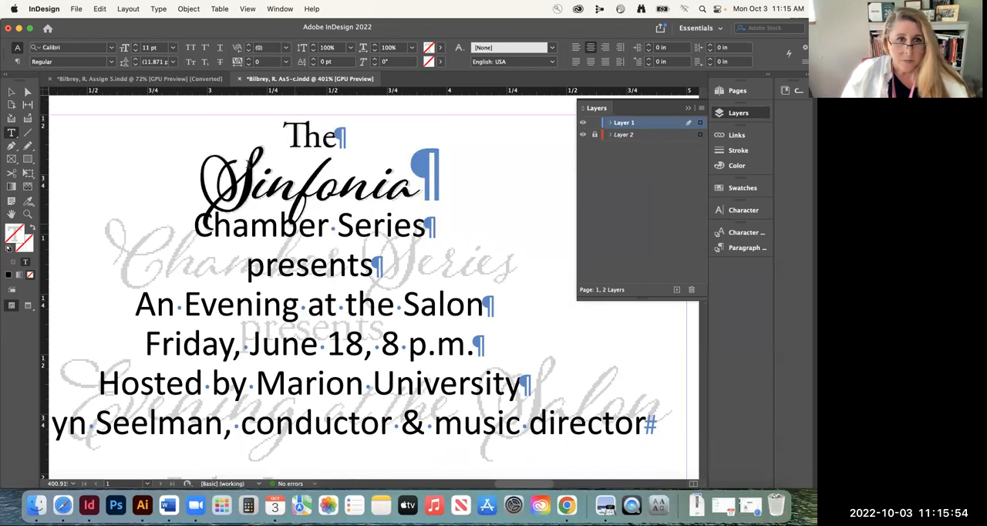
pyautogui.tripleClick(283, 190)
pyautogui.tripleClick(311, 234)
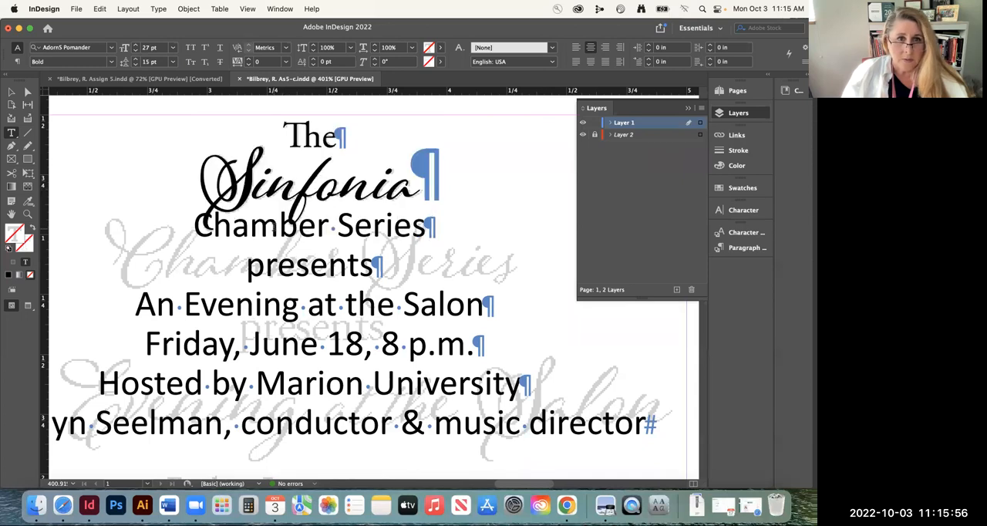
pyautogui.click(155, 47)
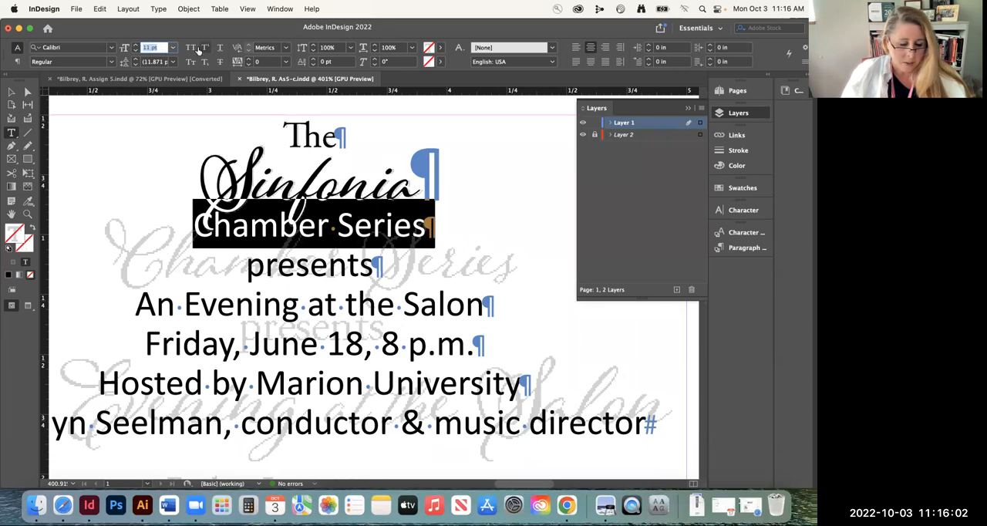
pyautogui.write('27')
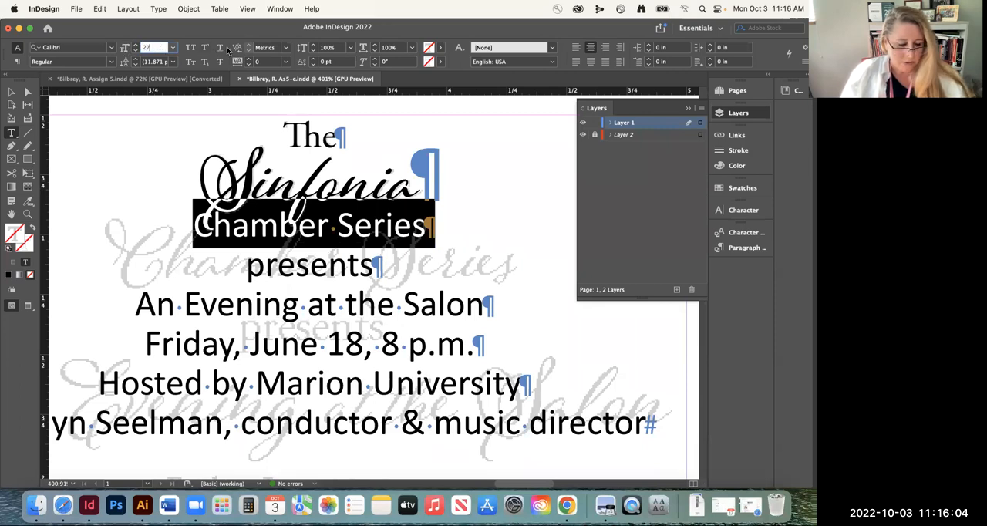
pyautogui.press('Tab')
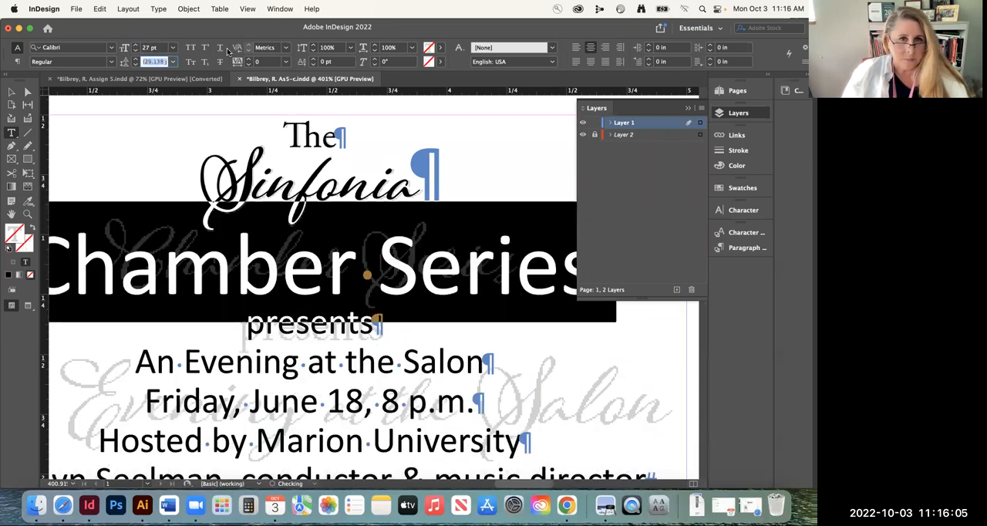
# Set the "Chamber Series" line in AdornS Pomander Bold
pyautogui.click(64, 47)
pyautogui.write('adprm')
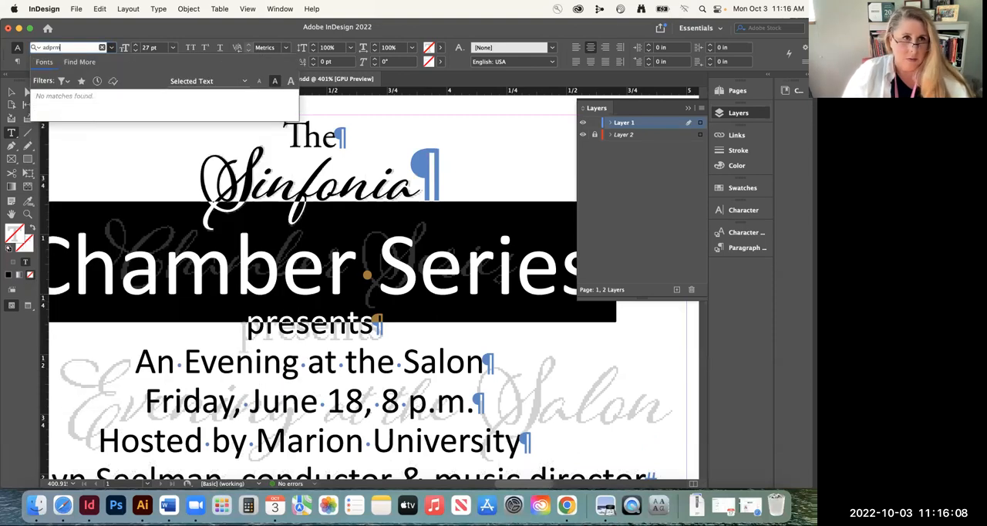
pyautogui.press('BackSpace')
pyautogui.press('BackSpace')
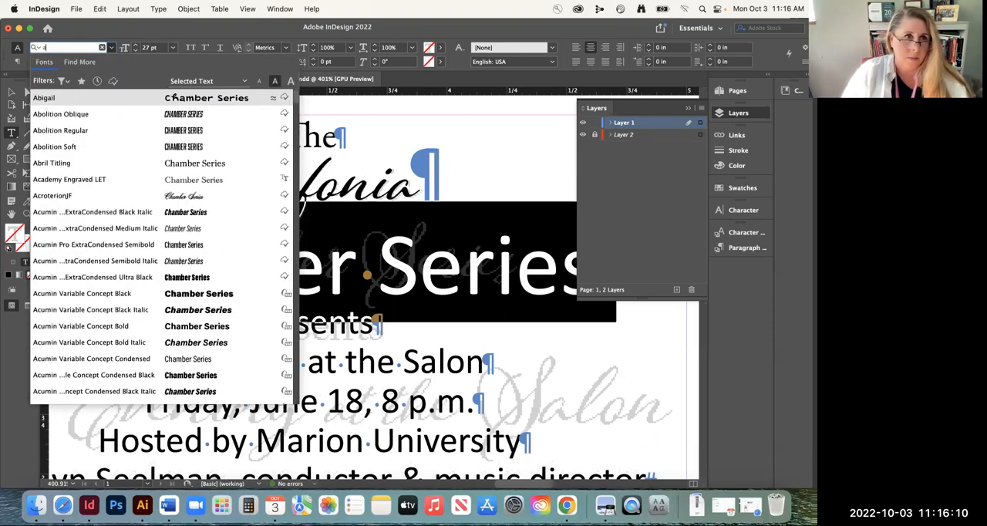
pyautogui.write('dorn')
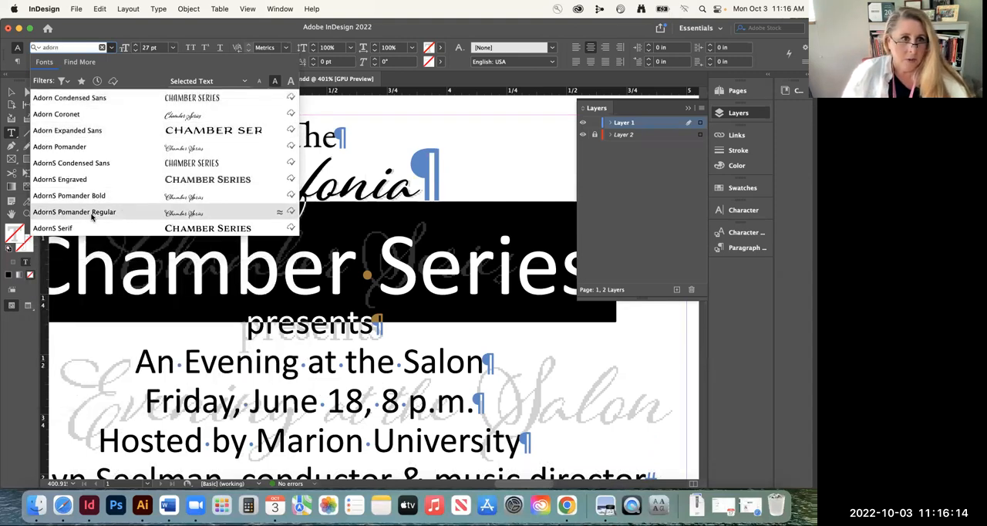
pyautogui.click(124, 196)
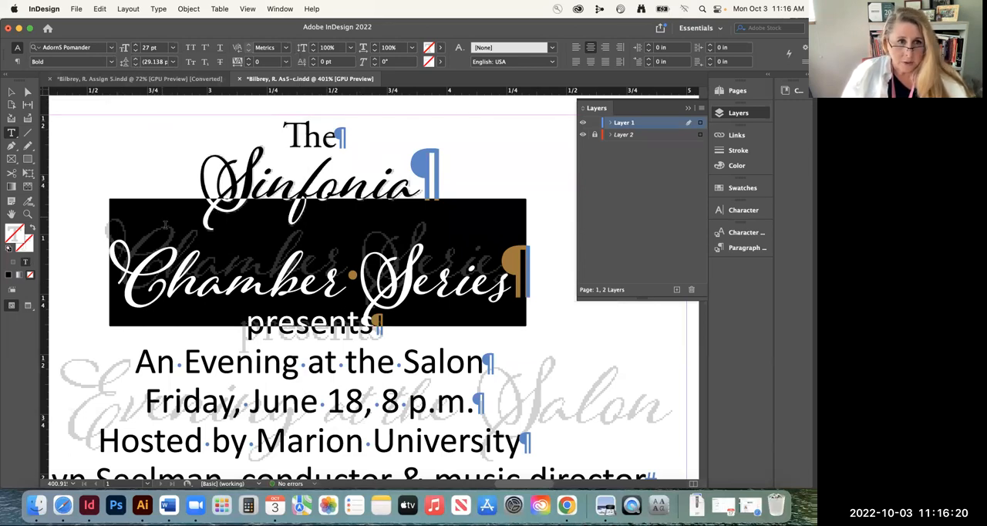
# Reduce the leading of the "Chamber Series" line to 23 pt so it sits over the faded template words
pyautogui.click(135, 64)
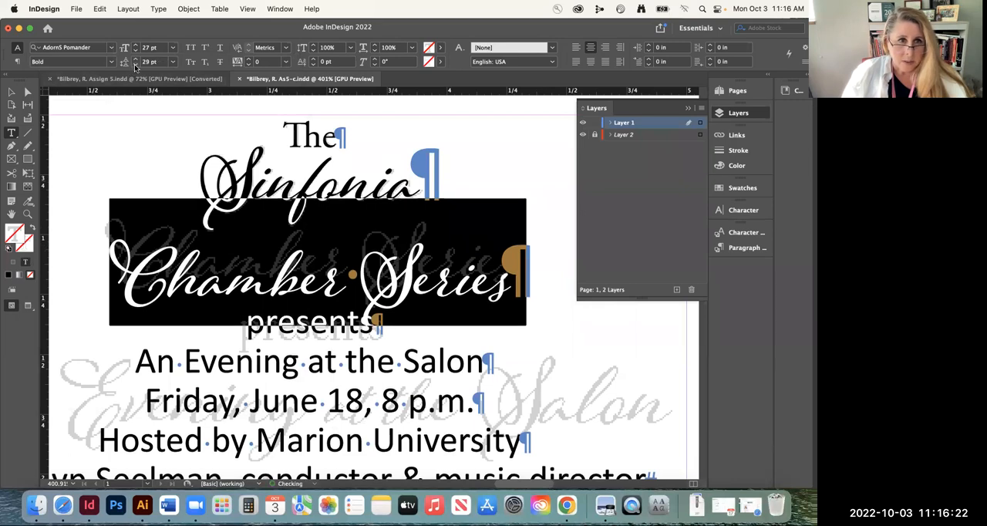
pyautogui.click(134, 64)
pyautogui.click(134, 64)
pyautogui.click(134, 64)
pyautogui.click(134, 64)
pyautogui.click(134, 64)
pyautogui.click(134, 64)
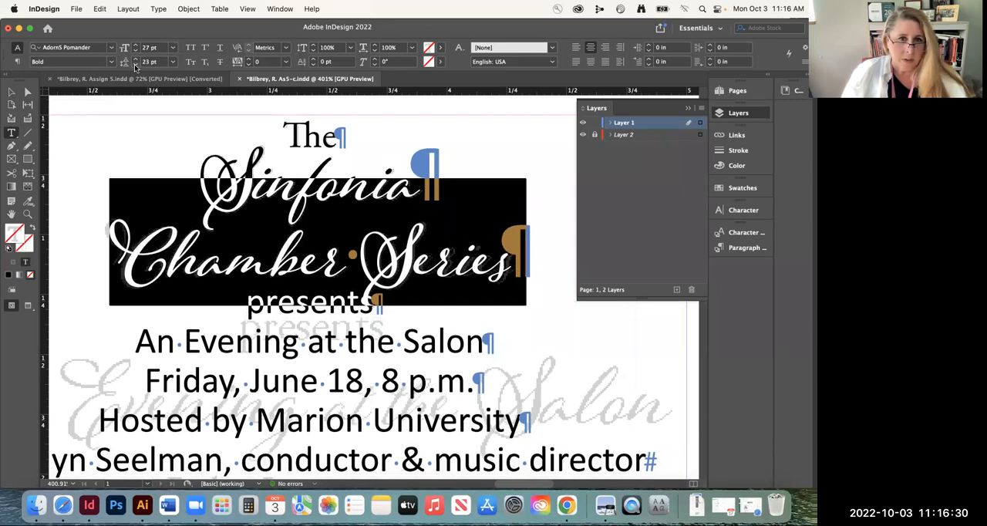
# Set the word "presents" in Adobe Garamond Pro Regular
pyautogui.click(293, 306)
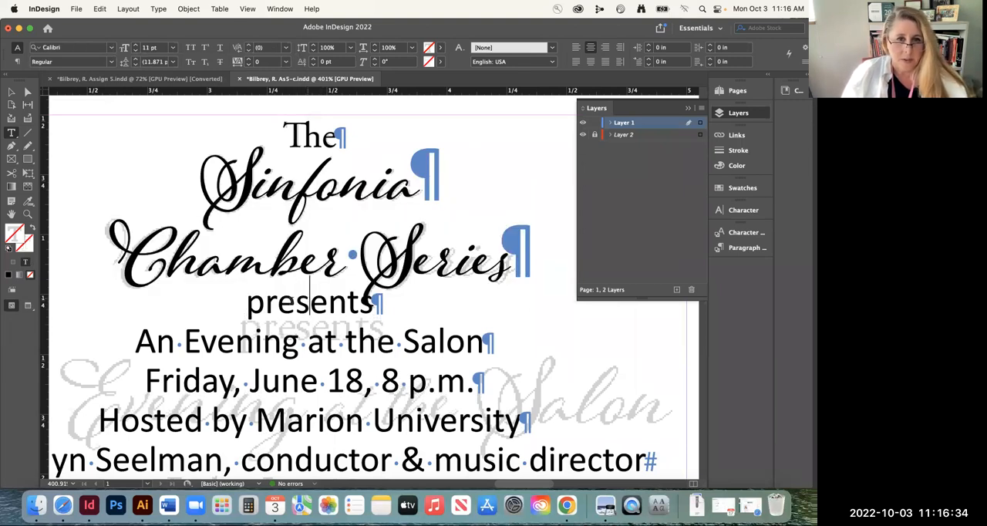
pyautogui.doubleClick(293, 306)
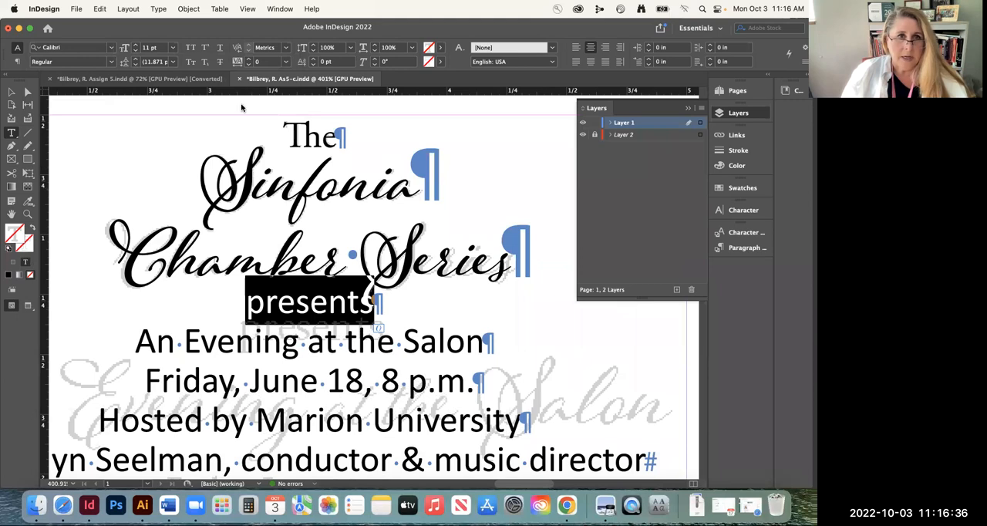
pyautogui.click(73, 50)
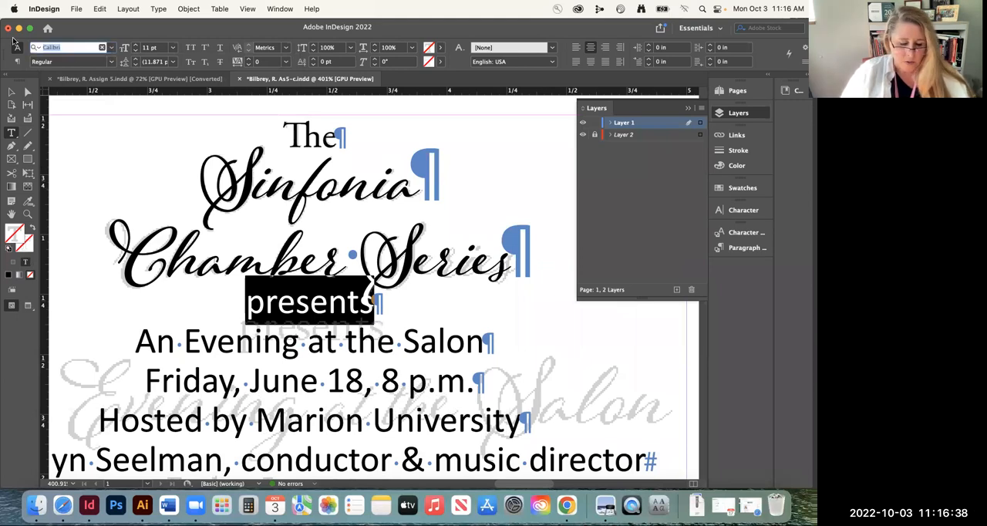
pyautogui.write('gr')
pyautogui.write('ra')
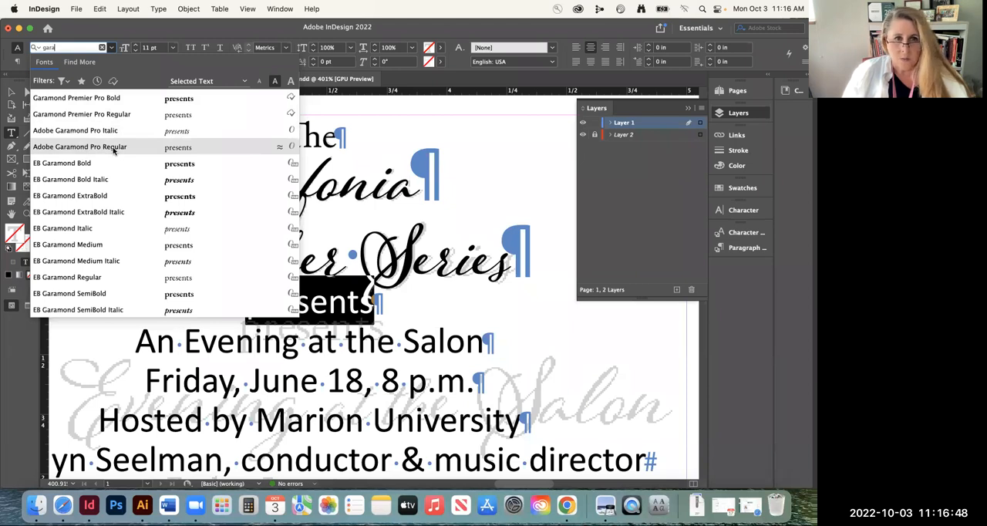
pyautogui.click(113, 150)
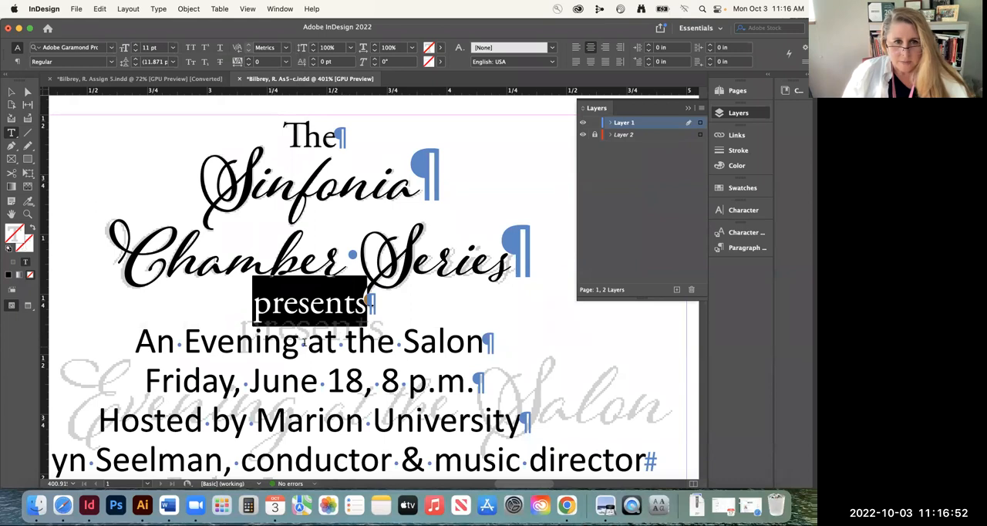
# Enlarge "presents" to 14 pt and set its leading to 20 pt to match the faded template word
pyautogui.click(136, 45)
pyautogui.click(136, 46)
pyautogui.click(136, 45)
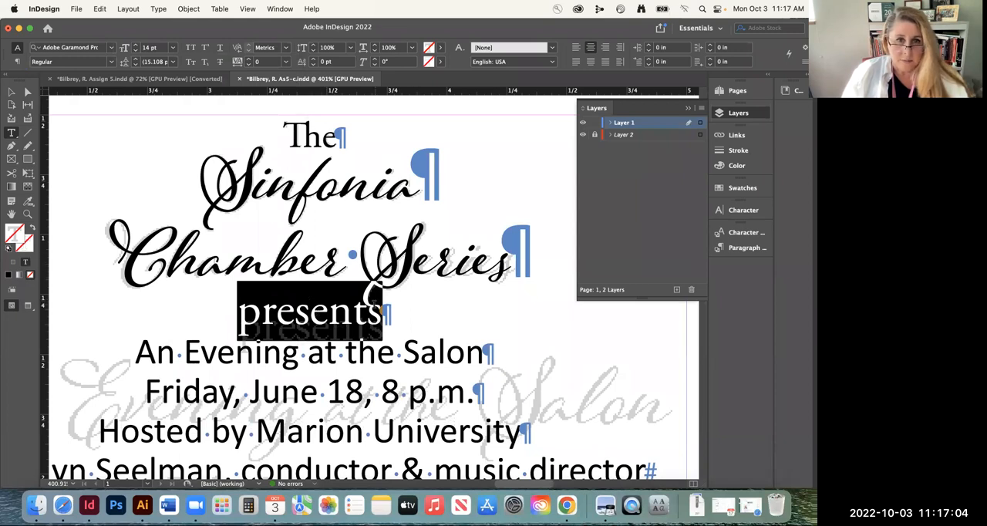
pyautogui.click(135, 60)
pyautogui.click(136, 61)
pyautogui.click(135, 60)
pyautogui.click(135, 60)
pyautogui.click(135, 60)
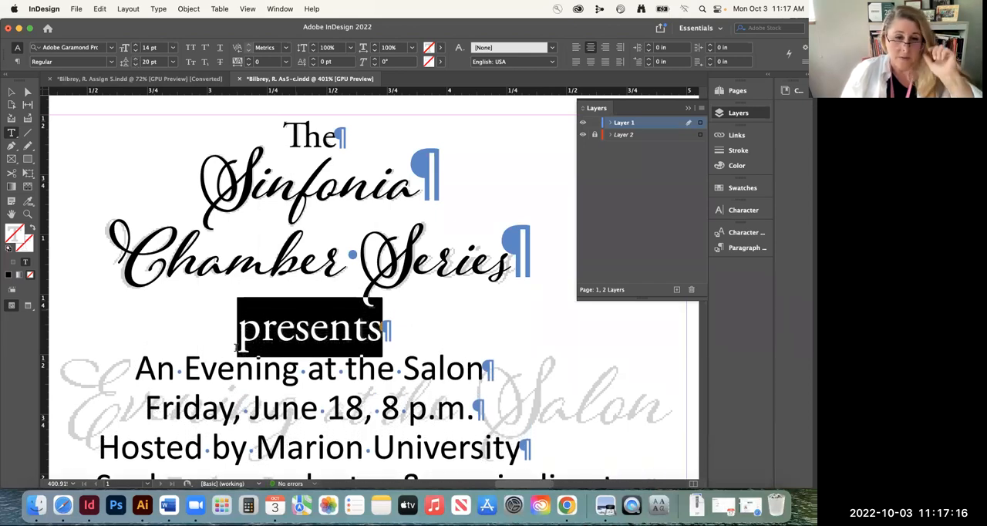
# Save the document and collapse the Layers panel so the whole heading is unobstructed
pyautogui.click(216, 369)
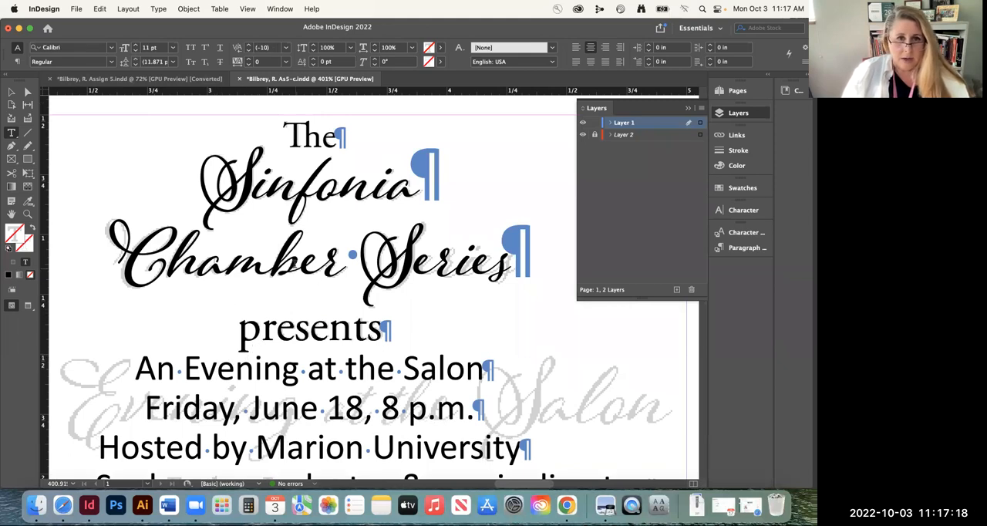
pyautogui.press('super+s')
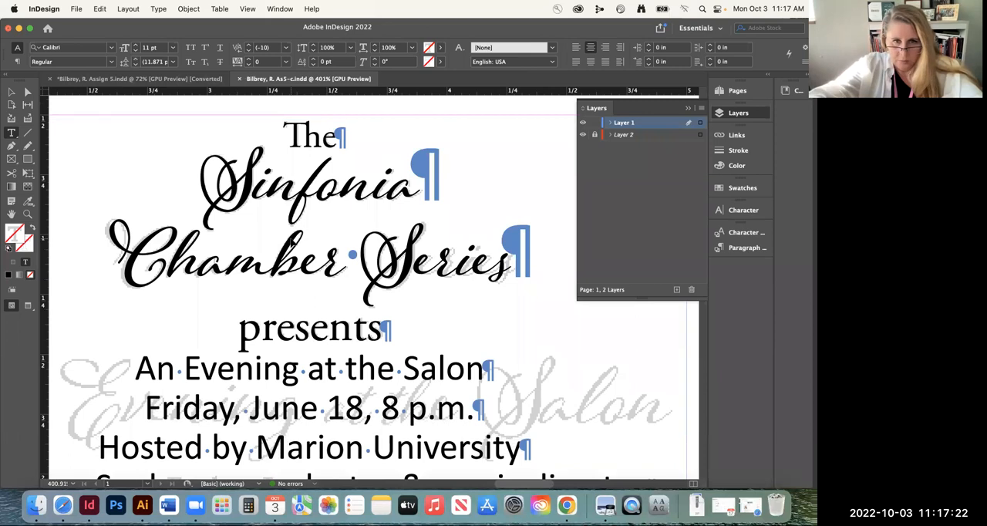
pyautogui.press('super+minus')
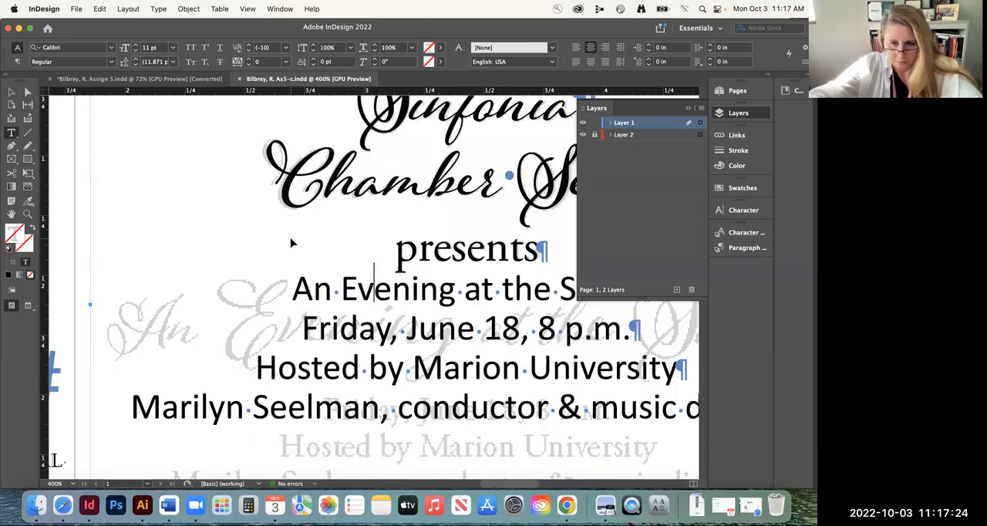
pyautogui.press('super+minus')
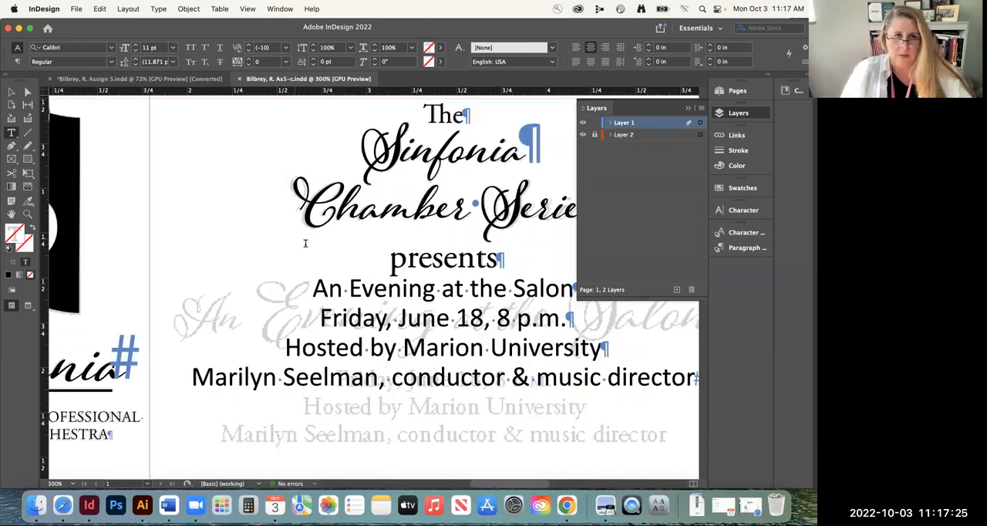
pyautogui.click(12, 92)
pyautogui.hscroll(5, 520, 370)
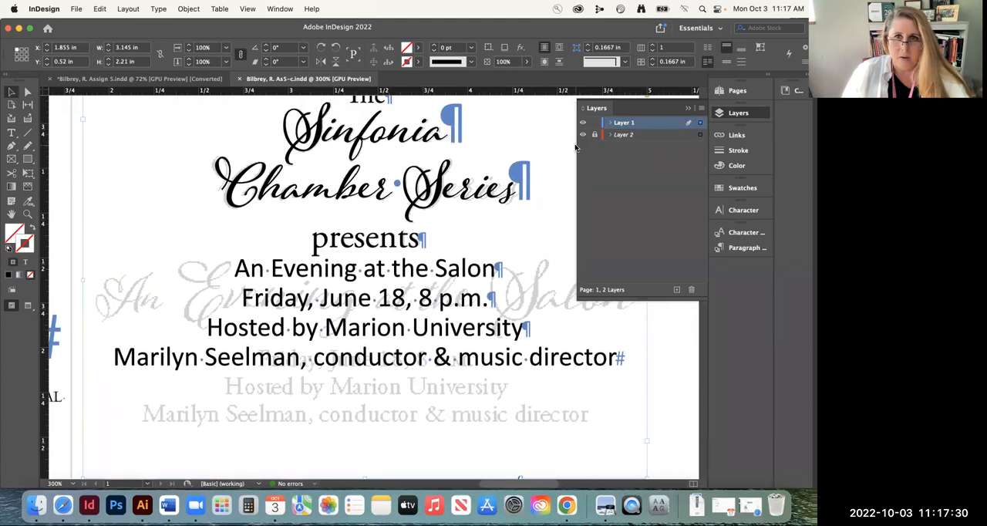
pyautogui.click(689, 108)
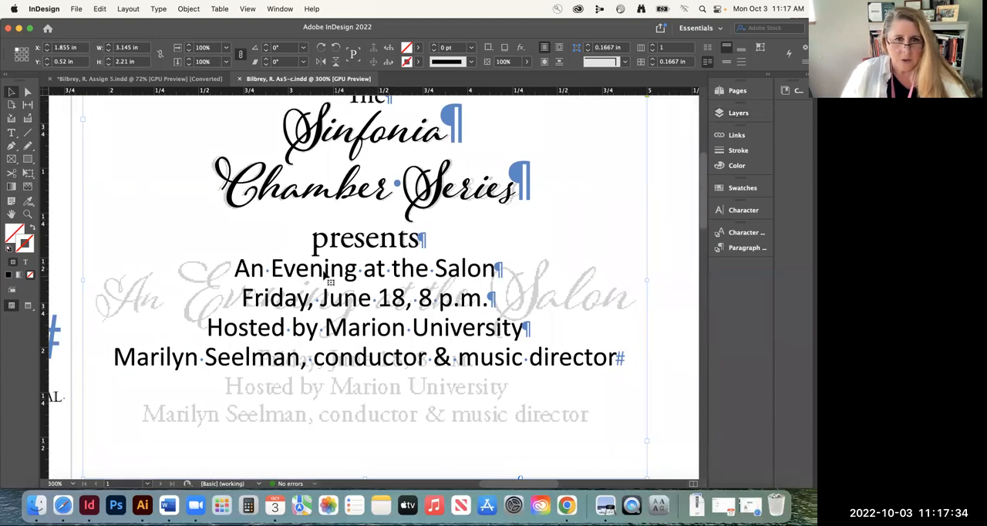
# Set the "An Evening at the Salon" line in AdornS Pomander Bold
pyautogui.tripleClick(285, 270)
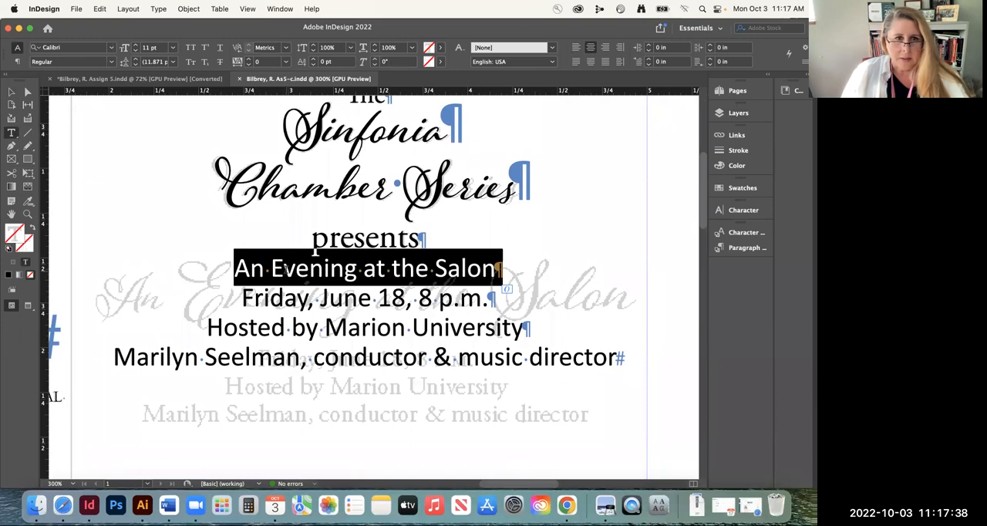
pyautogui.click(83, 47)
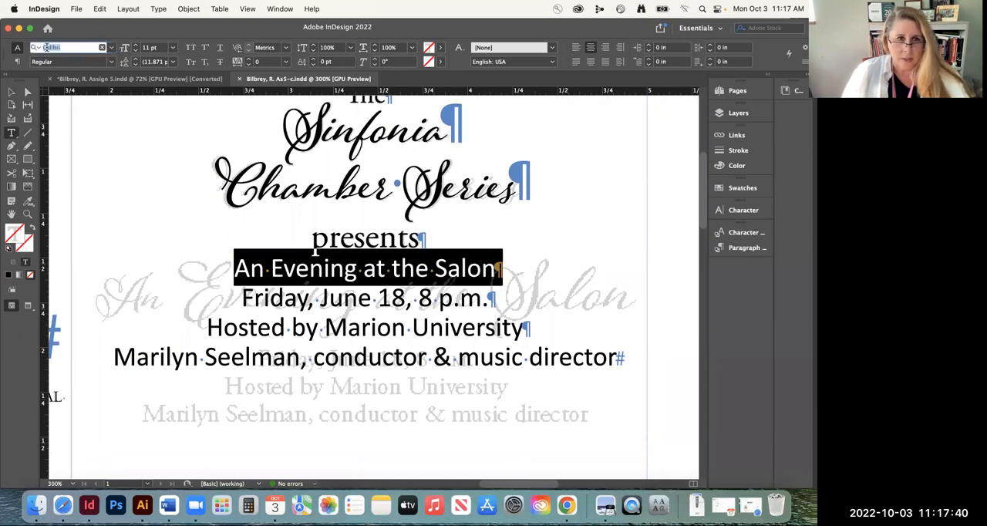
pyautogui.write('adp')
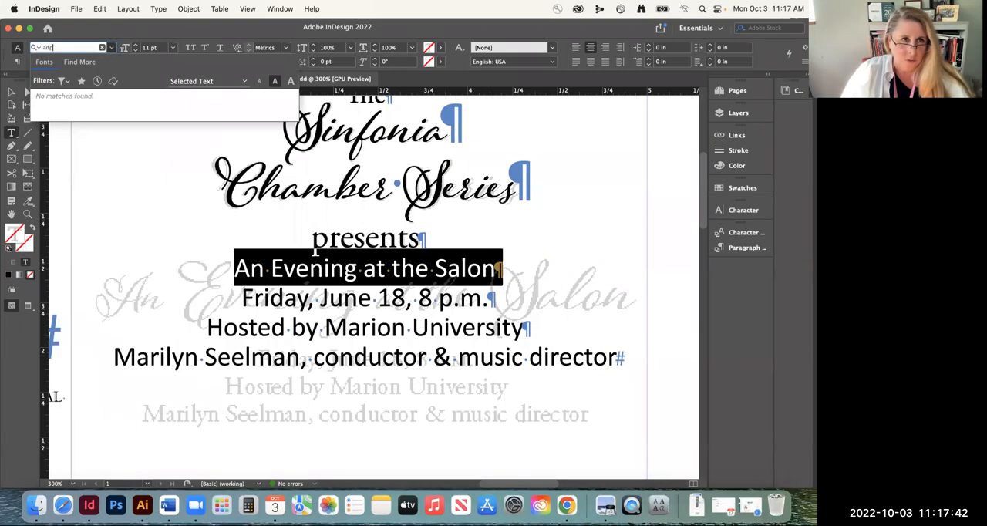
pyautogui.press('BackSpace')
pyautogui.press('BackSpace')
pyautogui.press('BackSpace')
pyautogui.write('orn')
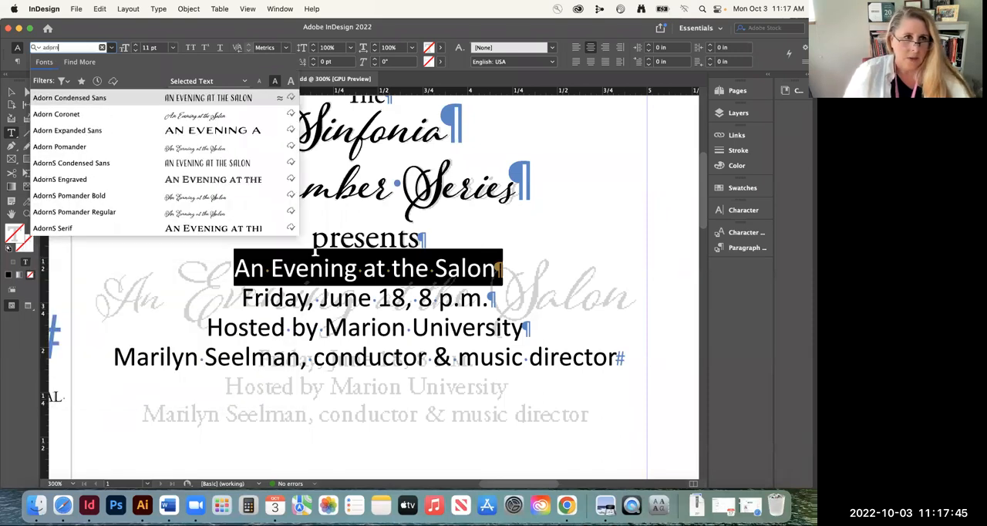
pyautogui.click(100, 198)
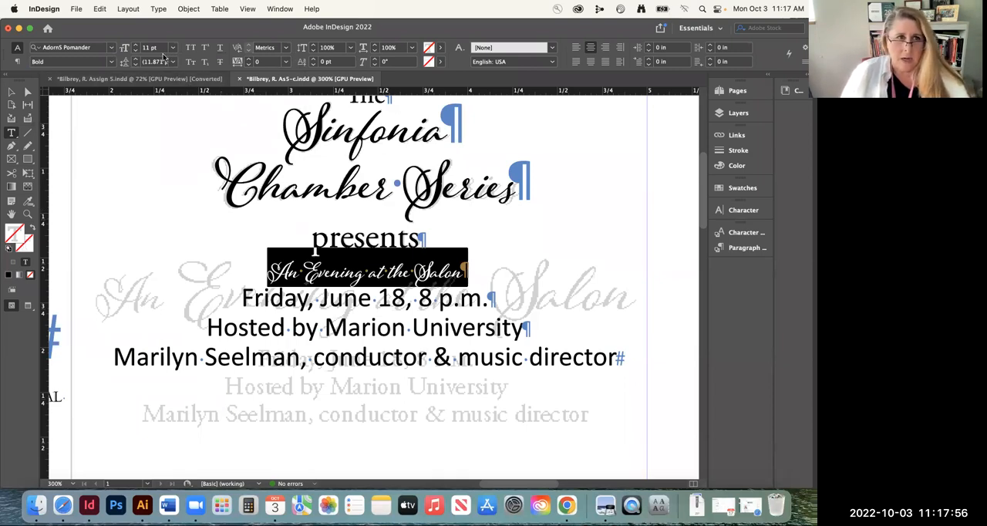
# Enlarge the "An Evening at the Salon" line to 32 pt to approach the size of the faded template text
pyautogui.click(136, 46)
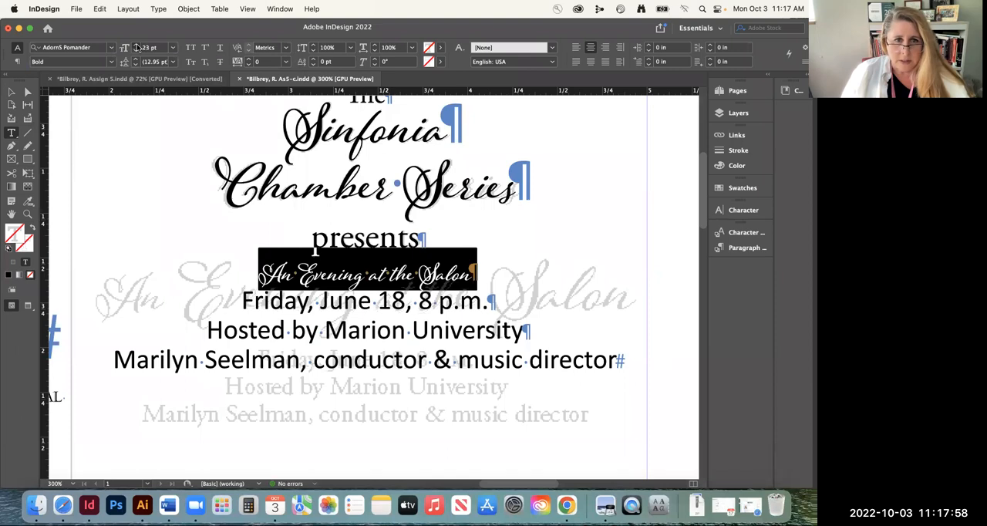
pyautogui.click(135, 46)
pyautogui.click(136, 46)
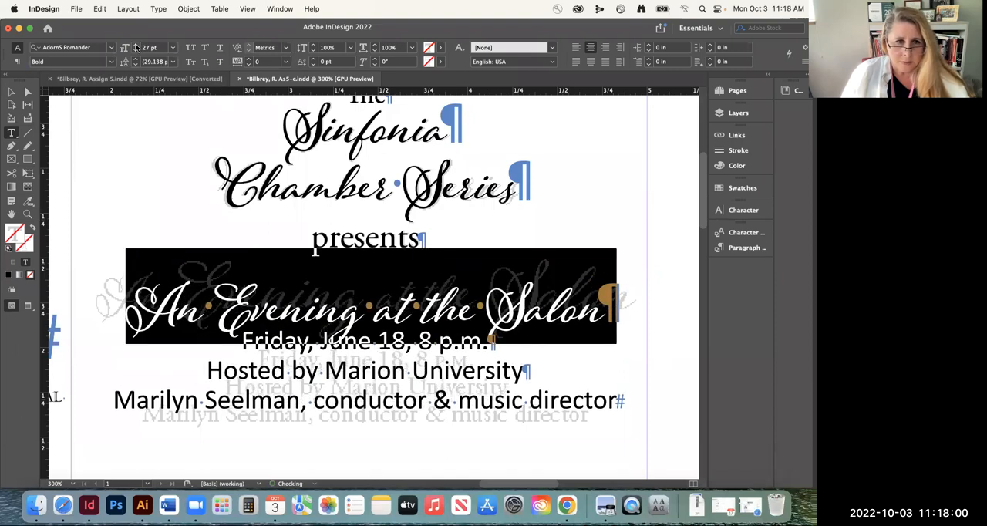
pyautogui.click(136, 46)
pyautogui.click(136, 47)
pyautogui.click(135, 47)
pyautogui.click(136, 46)
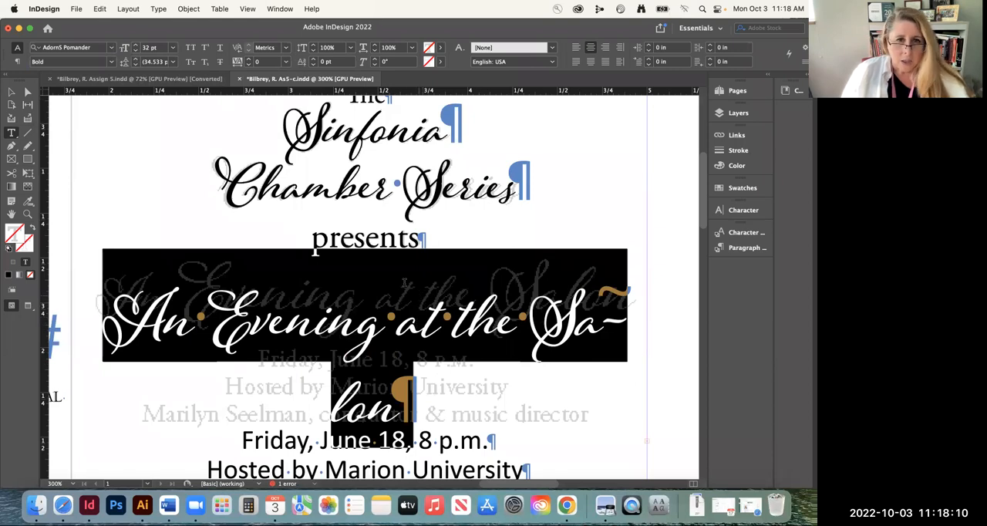
# Reduce the leading of the "An Evening at the Salon" line to 24 pt to align it vertically with the template
pyautogui.click(135, 64)
pyautogui.click(135, 65)
pyautogui.click(134, 64)
pyautogui.click(135, 64)
pyautogui.click(134, 64)
pyautogui.click(134, 64)
pyautogui.click(134, 64)
pyautogui.click(134, 64)
pyautogui.click(134, 64)
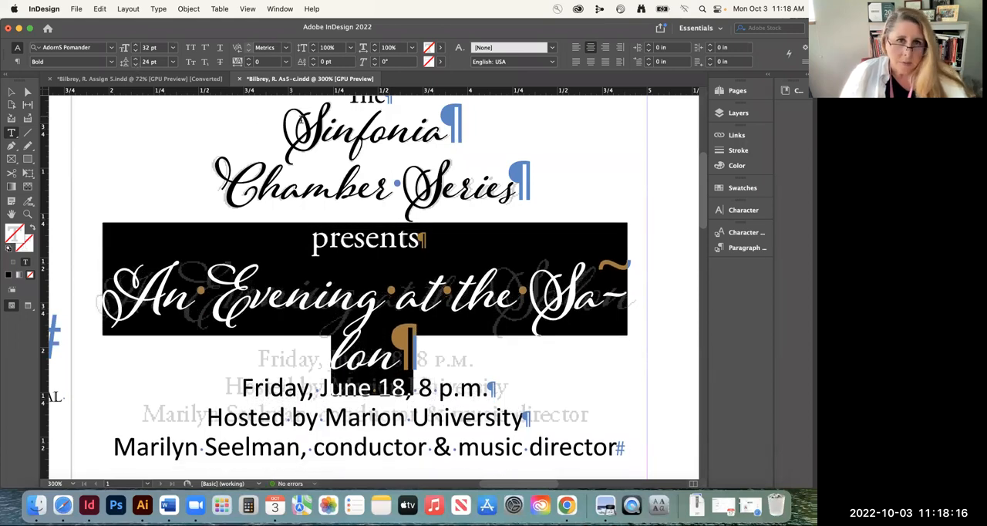
# Reduce the word "An" in the "An Evening at the Salon" line to 25 pt to match the template
pyautogui.moveTo(195, 294); pyautogui.dragTo(128, 296)
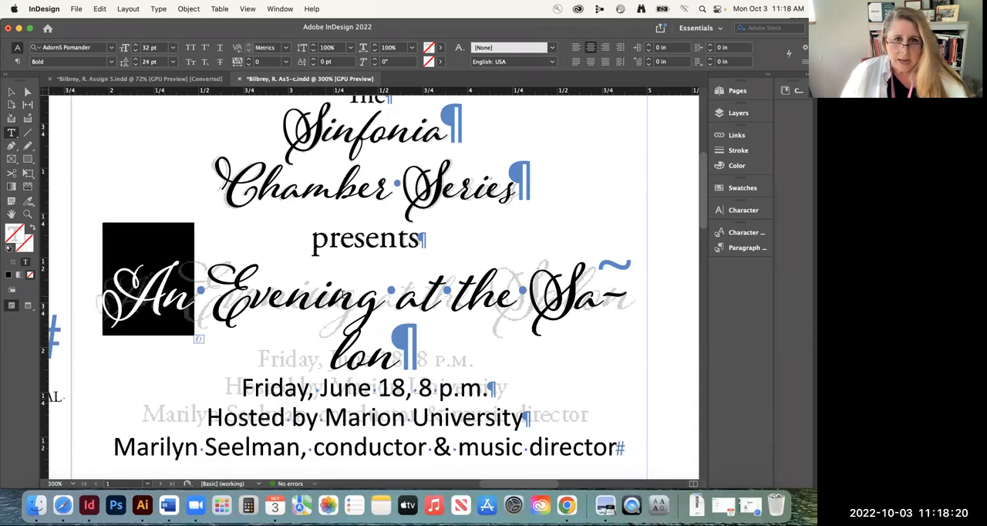
pyautogui.moveTo(515, 297); pyautogui.dragTo(399, 296)
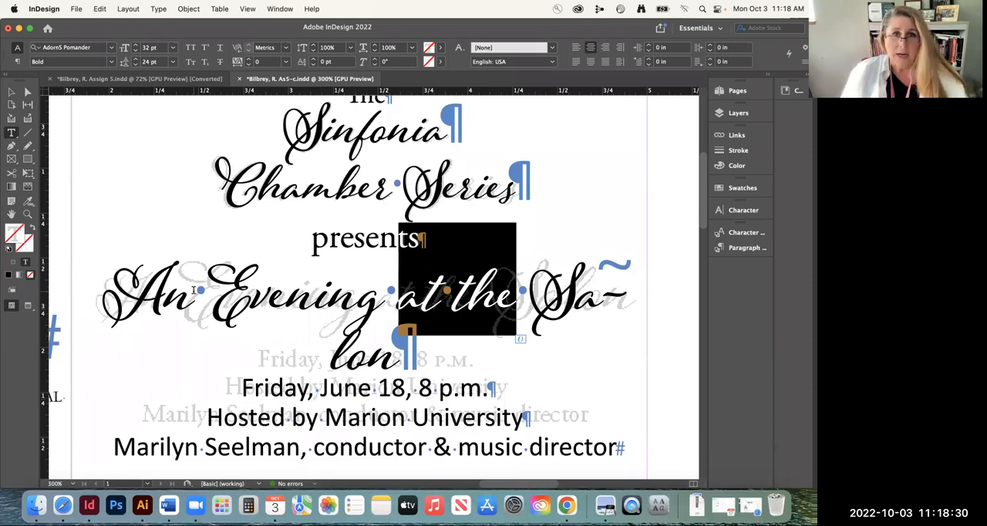
pyautogui.moveTo(186, 301); pyautogui.dragTo(123, 302)
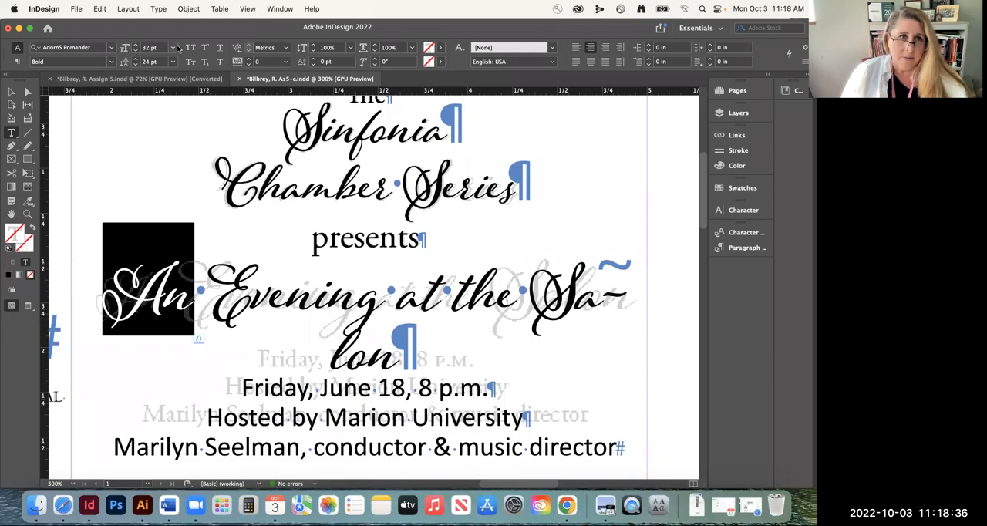
pyautogui.click(135, 51)
pyautogui.click(136, 50)
pyautogui.click(135, 50)
pyautogui.click(135, 51)
pyautogui.click(136, 50)
pyautogui.click(135, 51)
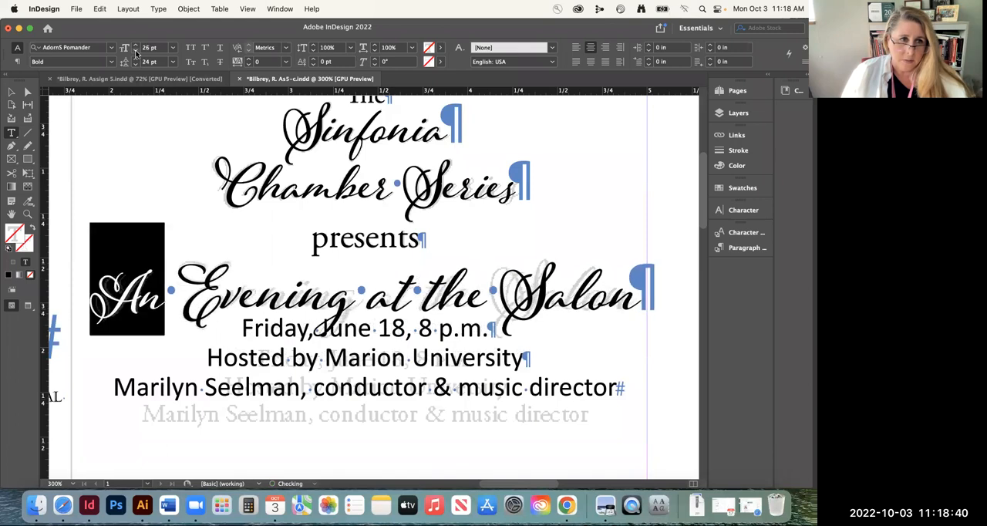
pyautogui.click(136, 51)
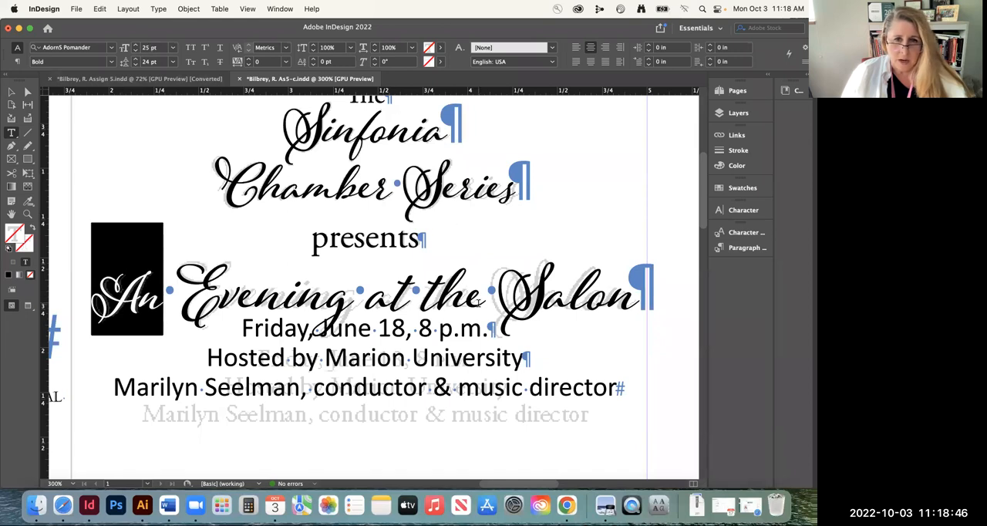
# Set the words "at the" in the "An Evening at the Salon" line to 25 pt
pyautogui.moveTo(484, 302); pyautogui.dragTo(367, 299)
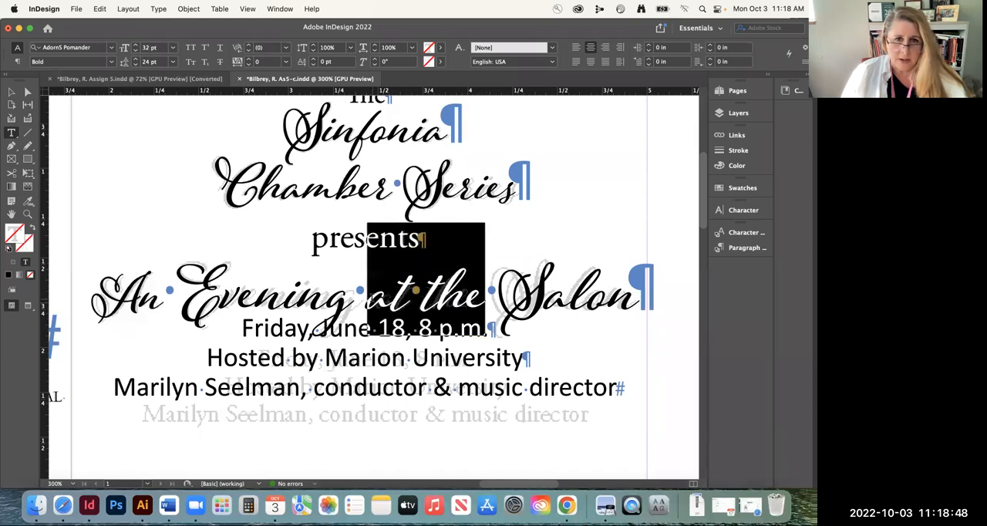
pyautogui.click(150, 48)
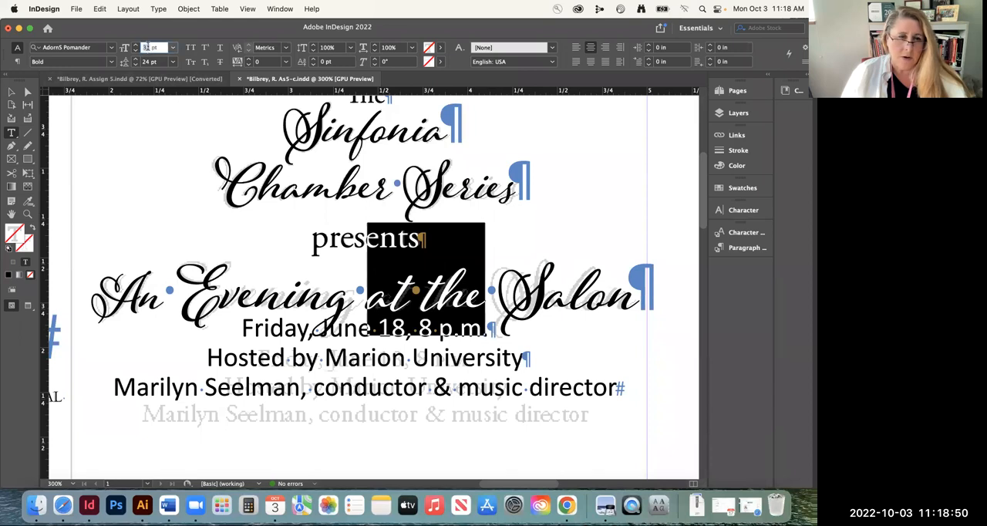
pyautogui.write('25')
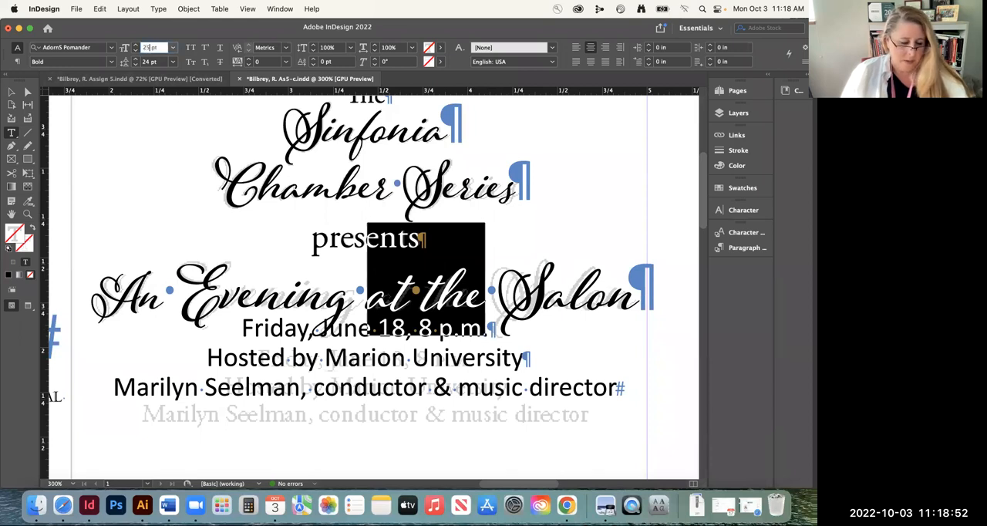
pyautogui.press('Return')
pyautogui.click(251, 306)
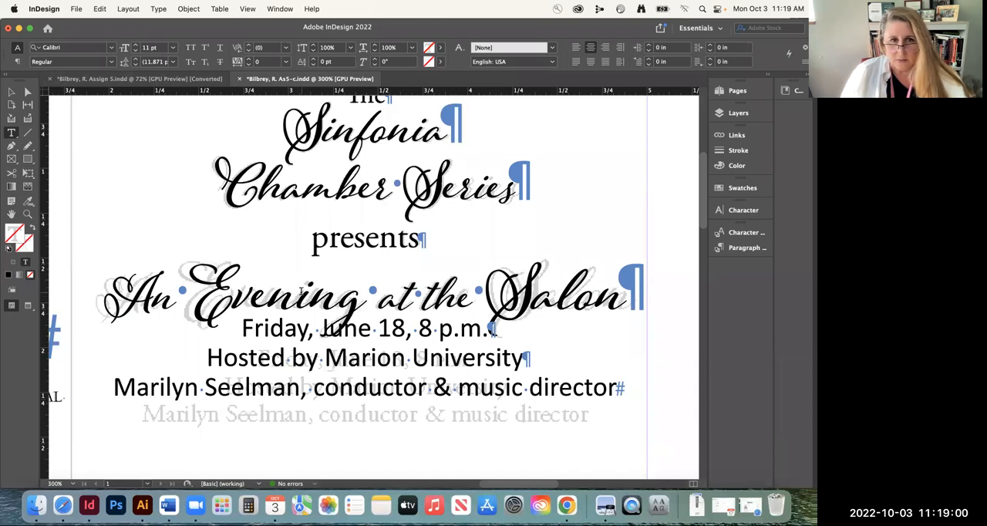
# Enlarge "Evening" and "Salon" to 34 pt each and check the sizes of the line's words against the template
pyautogui.doubleClick(235, 287)
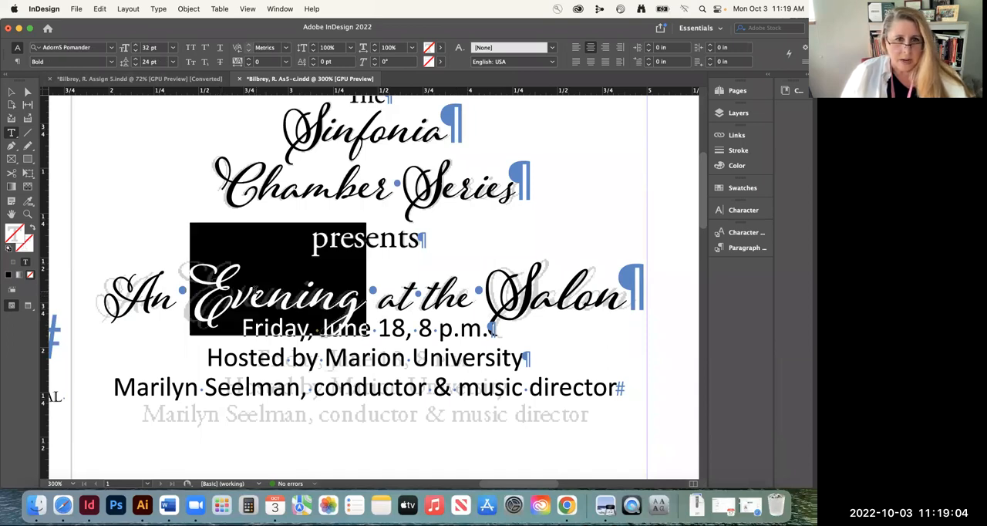
pyautogui.click(135, 45)
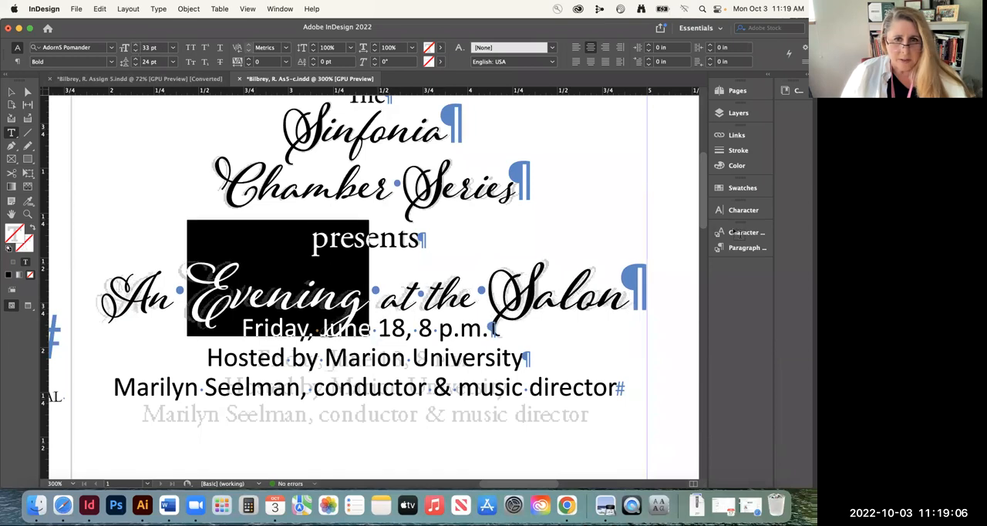
pyautogui.doubleClick(561, 294)
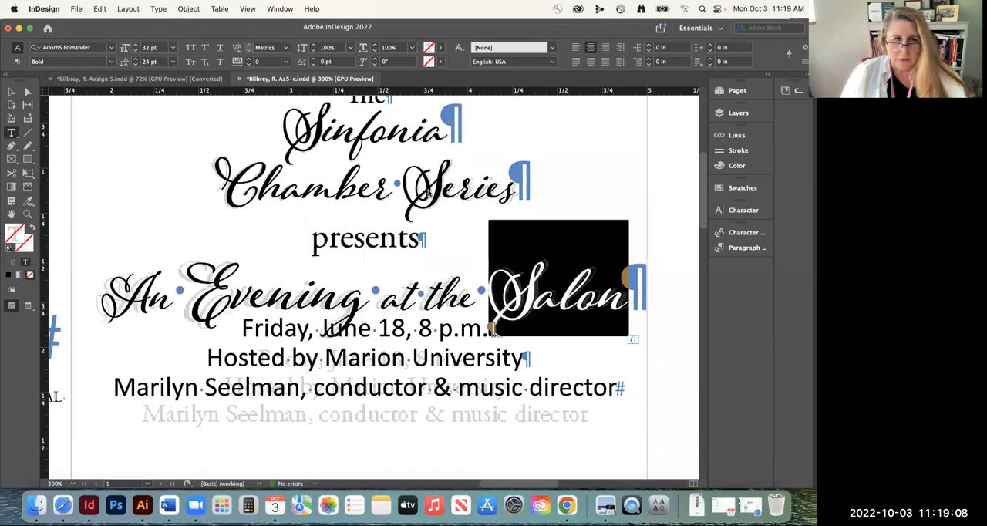
pyautogui.click(135, 45)
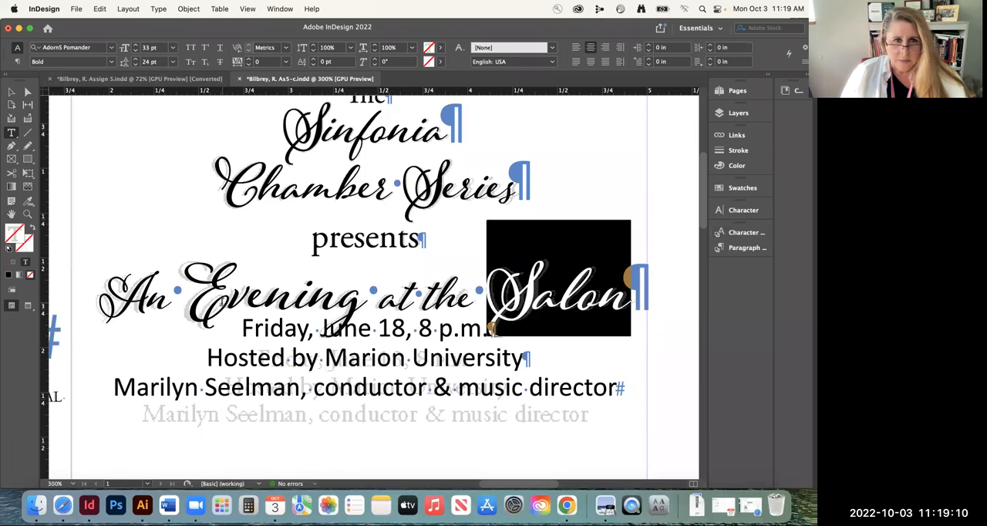
pyautogui.doubleClick(223, 297)
pyautogui.click(136, 45)
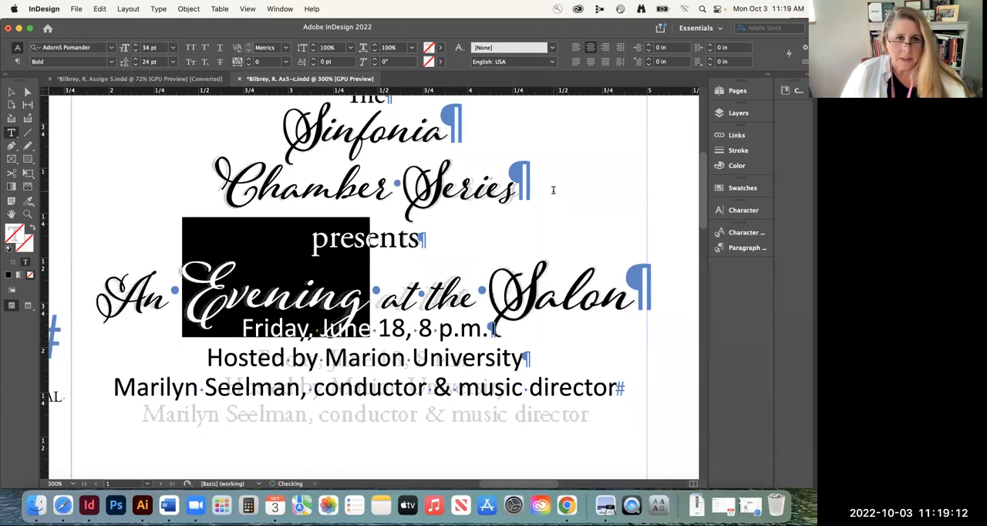
pyautogui.doubleClick(544, 298)
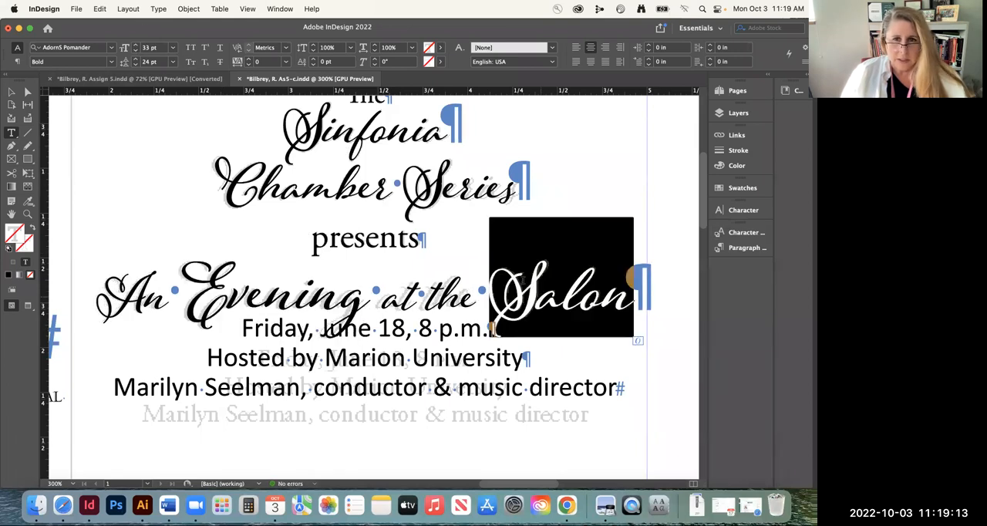
pyautogui.click(135, 45)
pyautogui.click(263, 302)
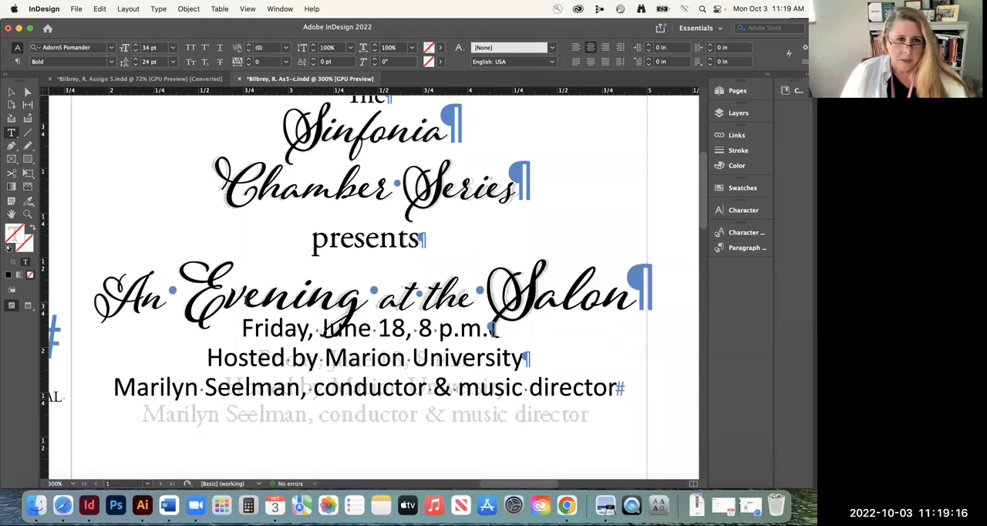
pyautogui.moveTo(95, 294); pyautogui.dragTo(159, 294)
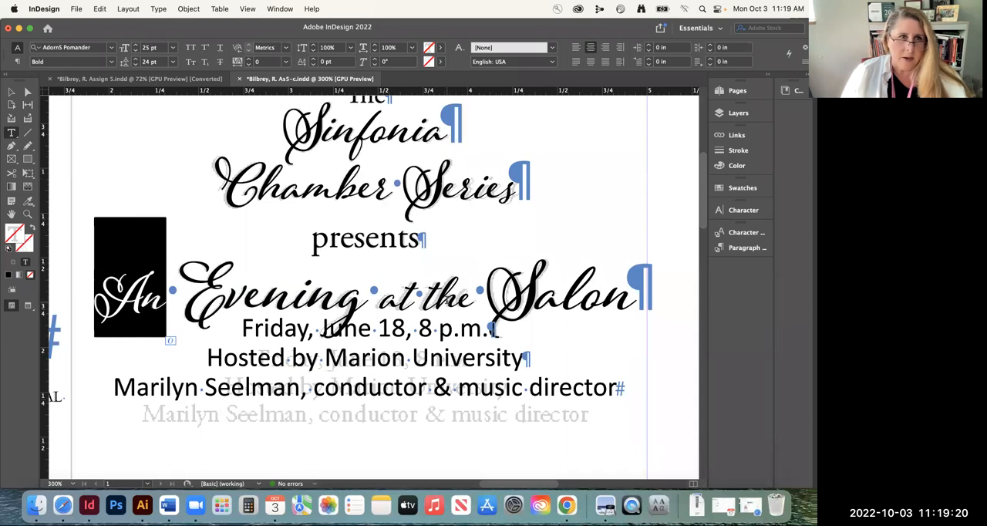
pyautogui.moveTo(402, 301); pyautogui.dragTo(472, 301)
pyautogui.moveTo(228, 290); pyautogui.dragTo(368, 291)
pyautogui.doubleClick(497, 287)
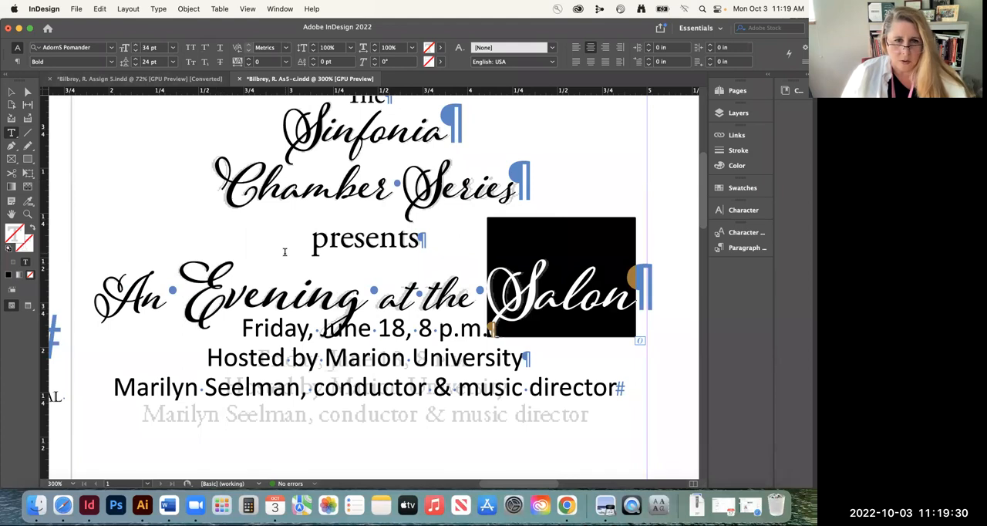
# Set the three lines below "An Evening at the Salon", from the date to the conductor credit, in Adobe Garamond Pro Regular
pyautogui.scroll(-5, 373, 287)
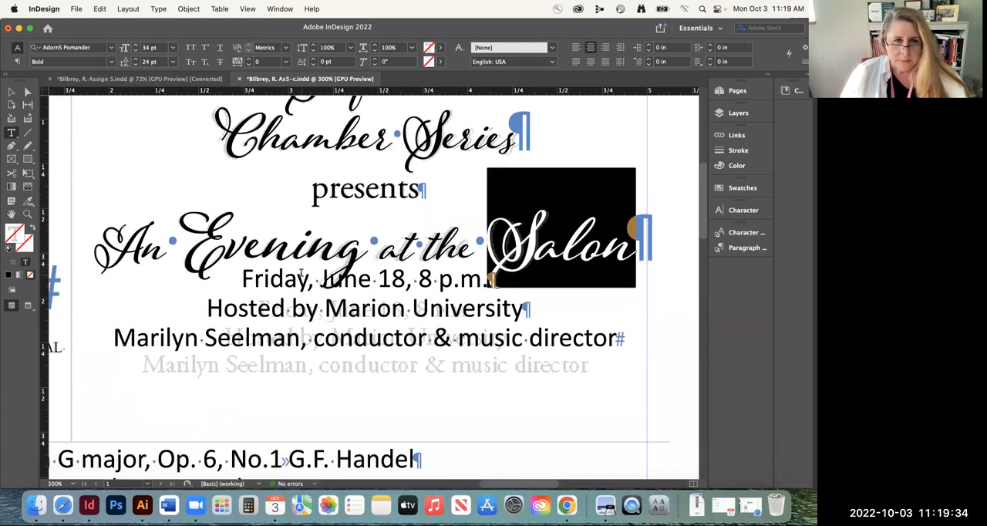
pyautogui.click(264, 294)
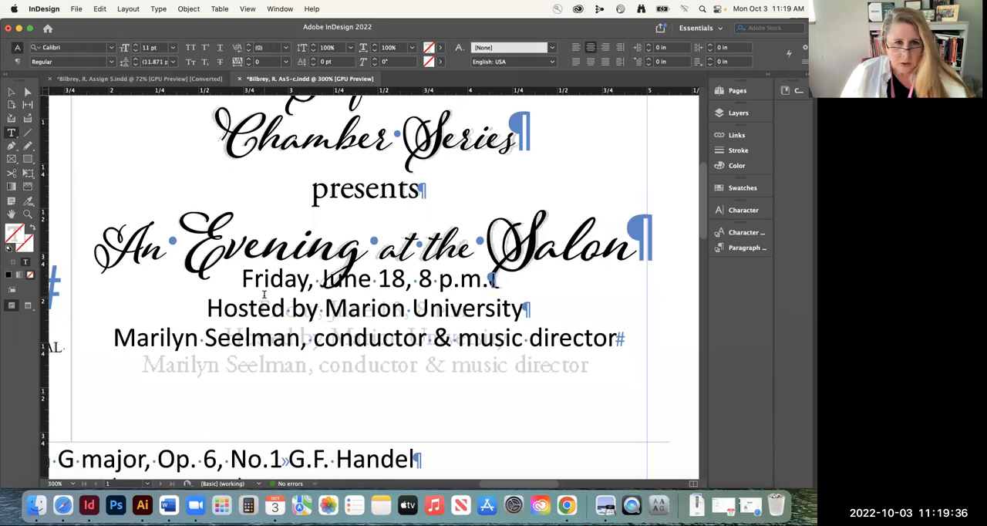
pyautogui.moveTo(241, 276); pyautogui.dragTo(621, 339)
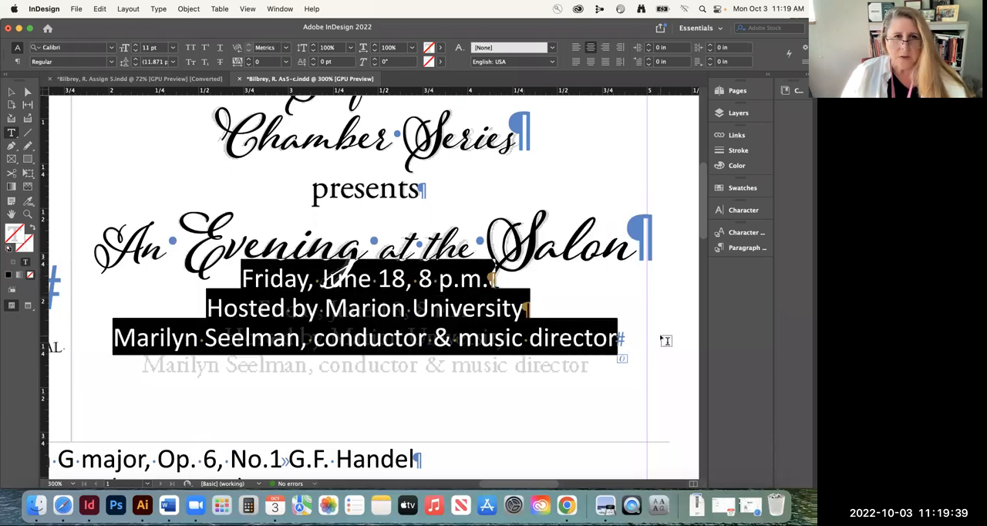
pyautogui.click(72, 47)
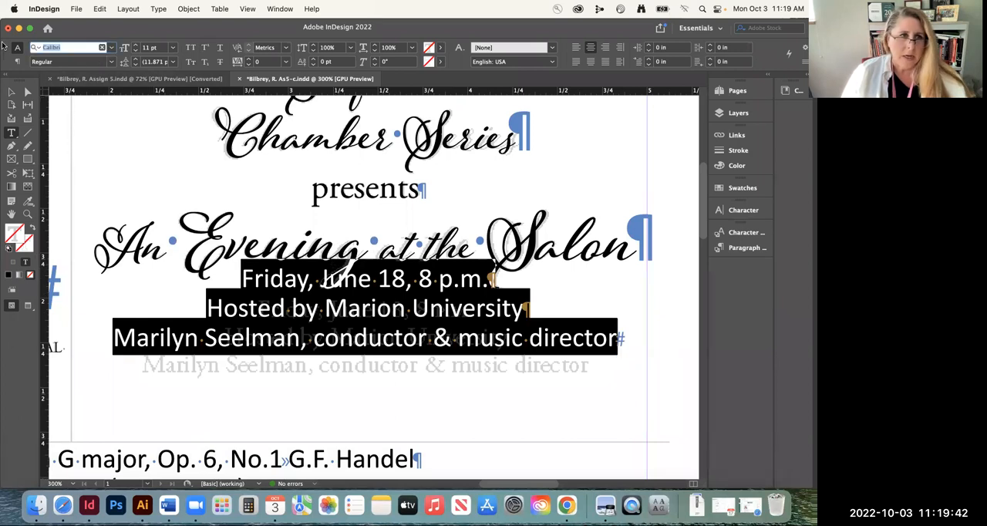
pyautogui.write('gara')
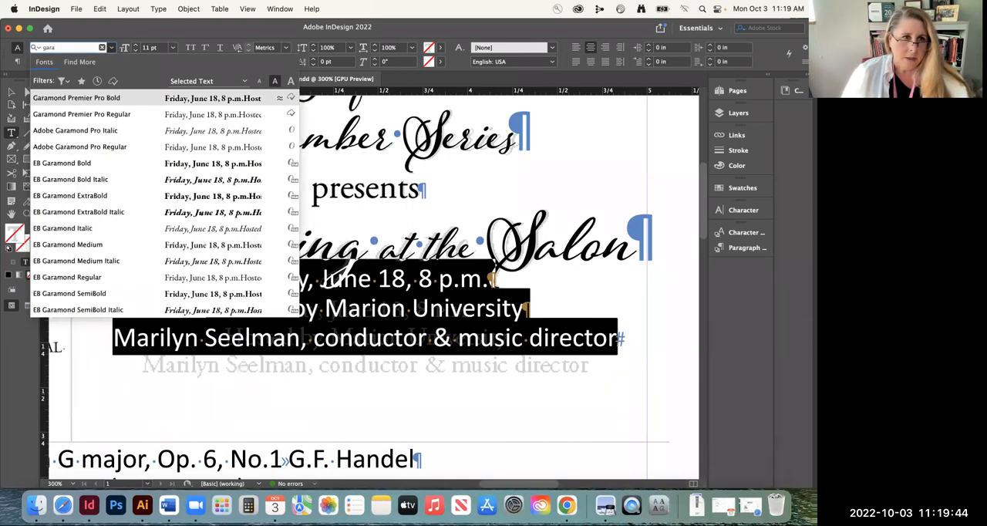
pyautogui.click(104, 147)
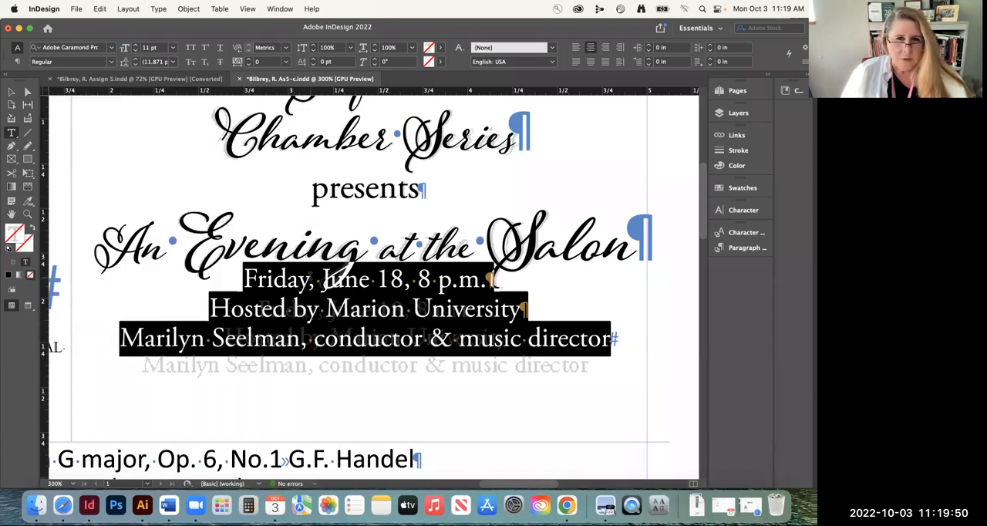
# Increase the leading of the "Friday, June 18, 8 p.m." line to 24 pt to lower it onto the template
pyautogui.tripleClick(327, 279)
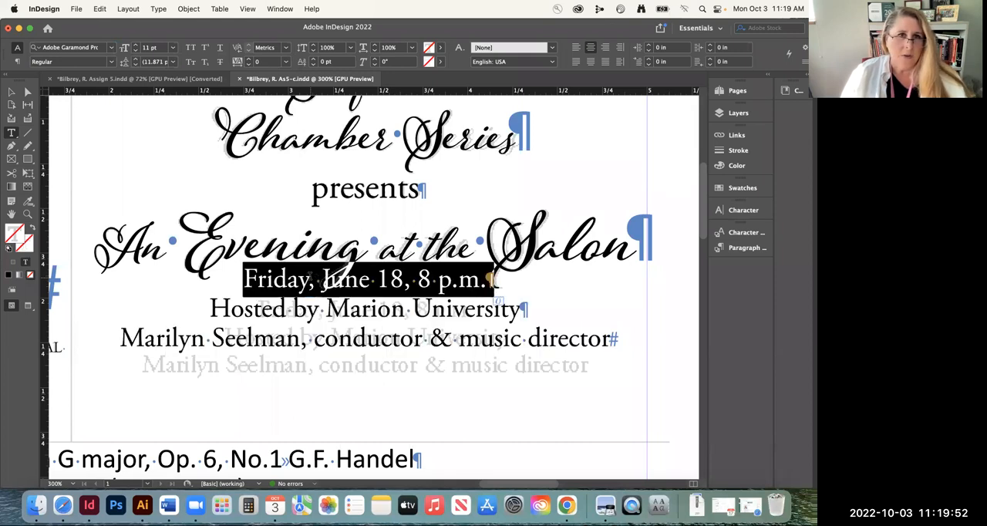
pyautogui.click(136, 59)
pyautogui.click(136, 60)
pyautogui.click(136, 60)
pyautogui.click(135, 60)
pyautogui.click(136, 59)
pyautogui.click(136, 60)
pyautogui.click(136, 60)
pyautogui.click(136, 60)
pyautogui.click(136, 60)
pyautogui.click(318, 313)
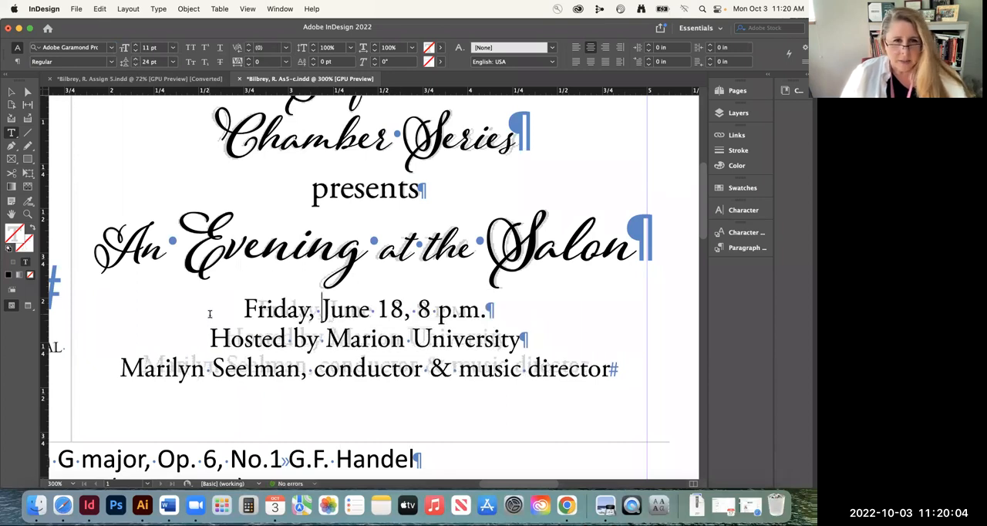
# Reduce the date, host and conductor lines to 10 pt and check their alignment with the template
pyautogui.moveTo(242, 308); pyautogui.dragTo(660, 391)
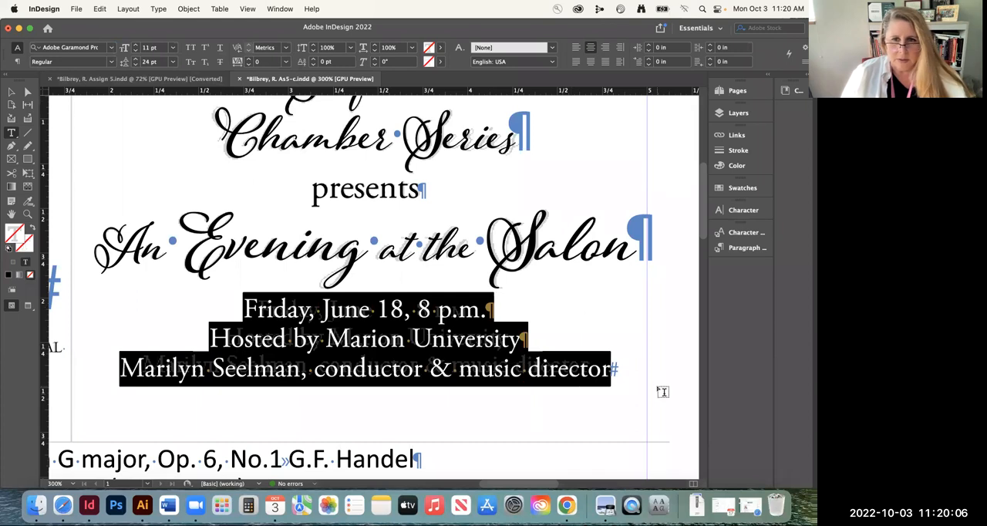
pyautogui.click(135, 51)
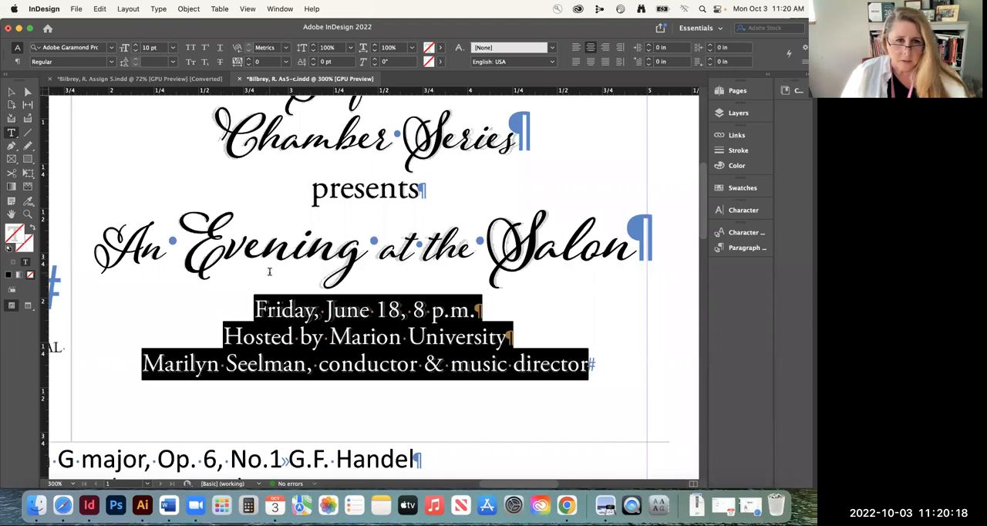
pyautogui.click(343, 347)
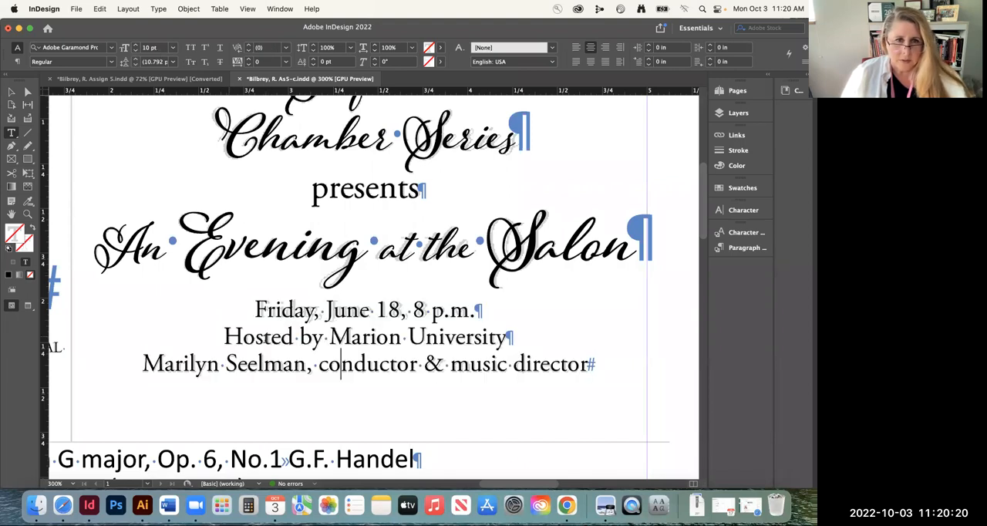
pyautogui.moveTo(224, 337); pyautogui.dragTo(390, 364)
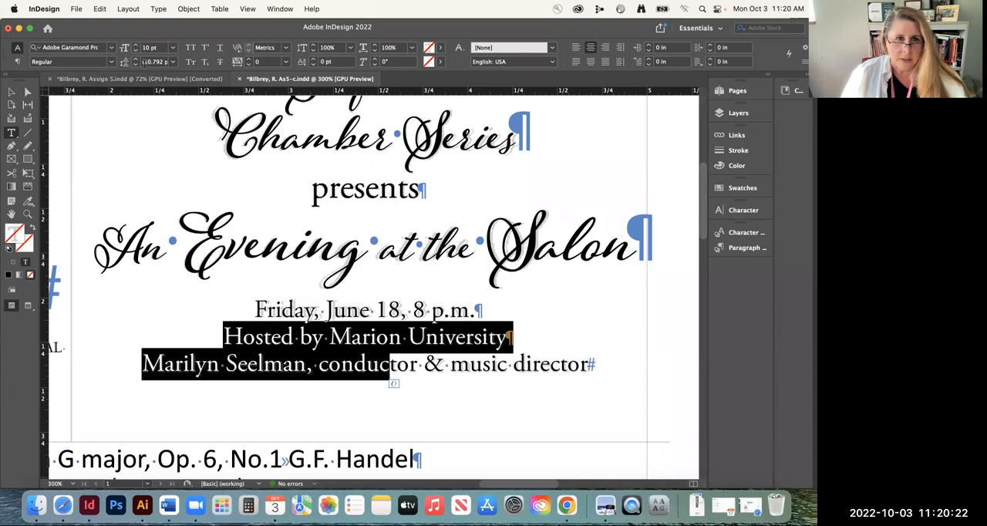
pyautogui.click(373, 309)
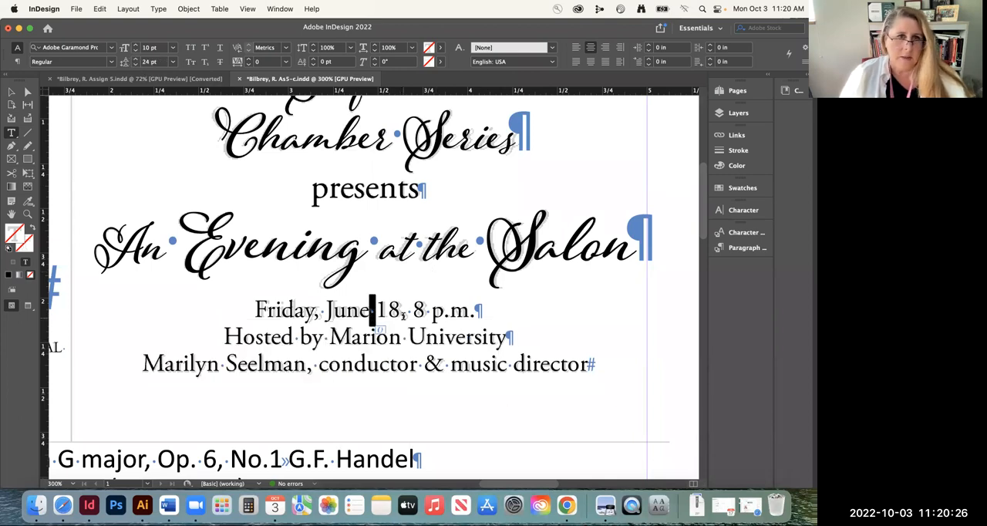
pyautogui.click(424, 323)
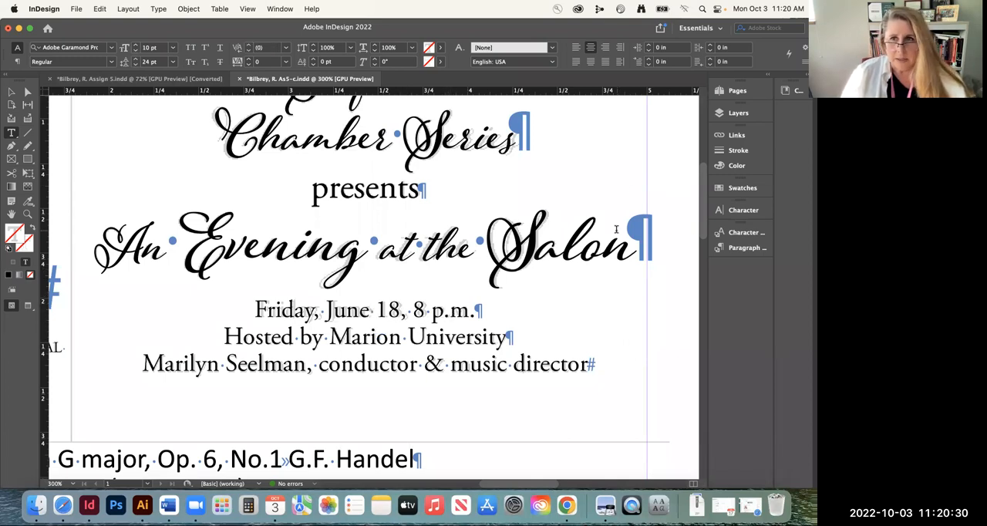
# Hide Layer 1 briefly to examine the template's date line, show it again, and select "p.m." in the date line
pyautogui.click(738, 112)
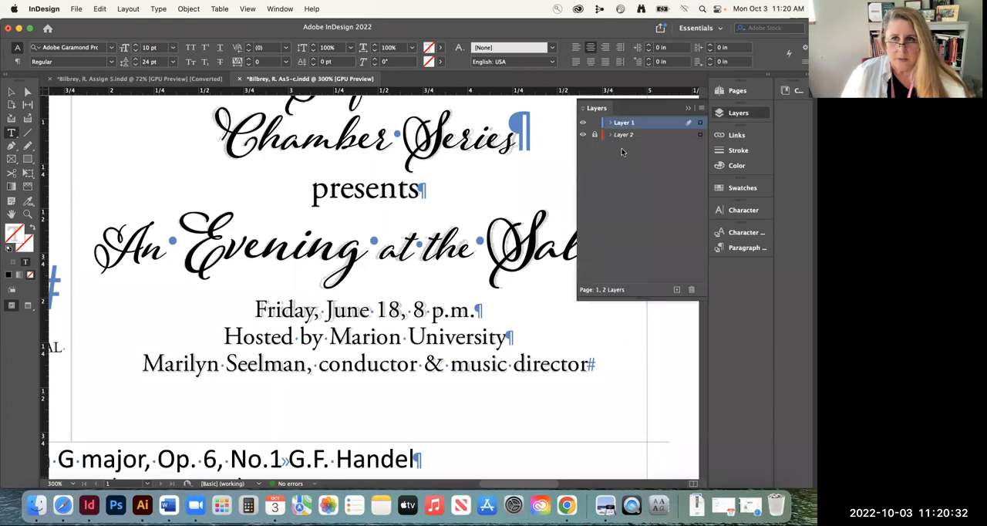
pyautogui.click(584, 123)
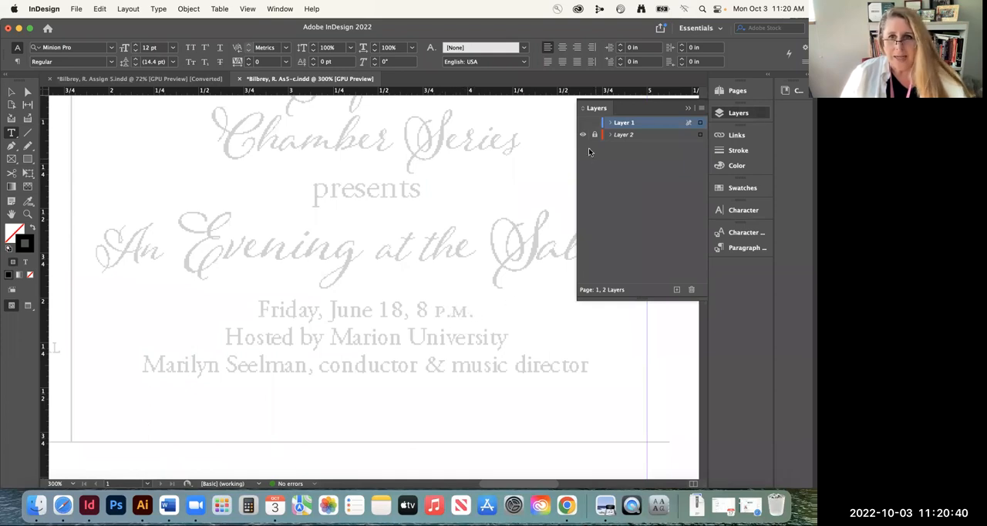
pyautogui.click(583, 123)
pyautogui.moveTo(429, 311); pyautogui.dragTo(471, 316)
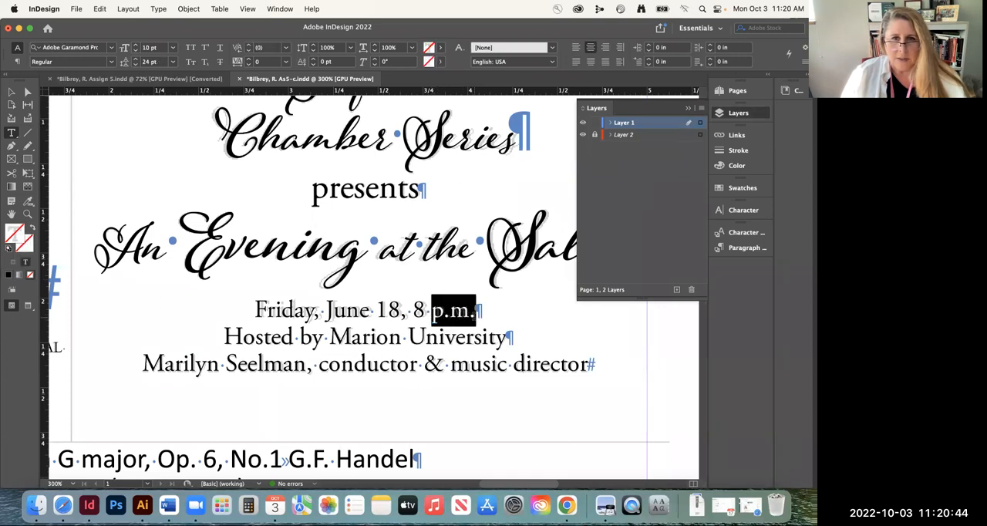
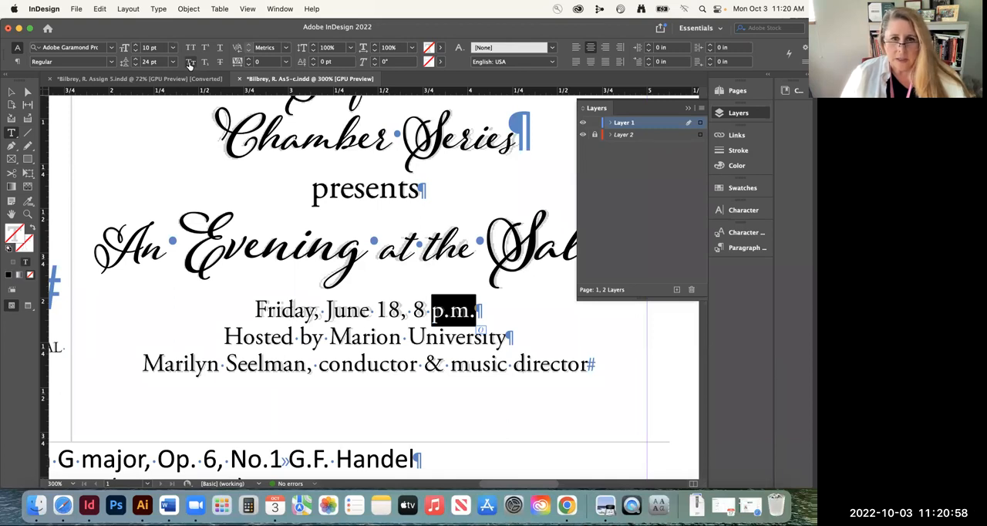
# Apply small caps to "p.m." in the date line and save the document
pyautogui.click(190, 63)
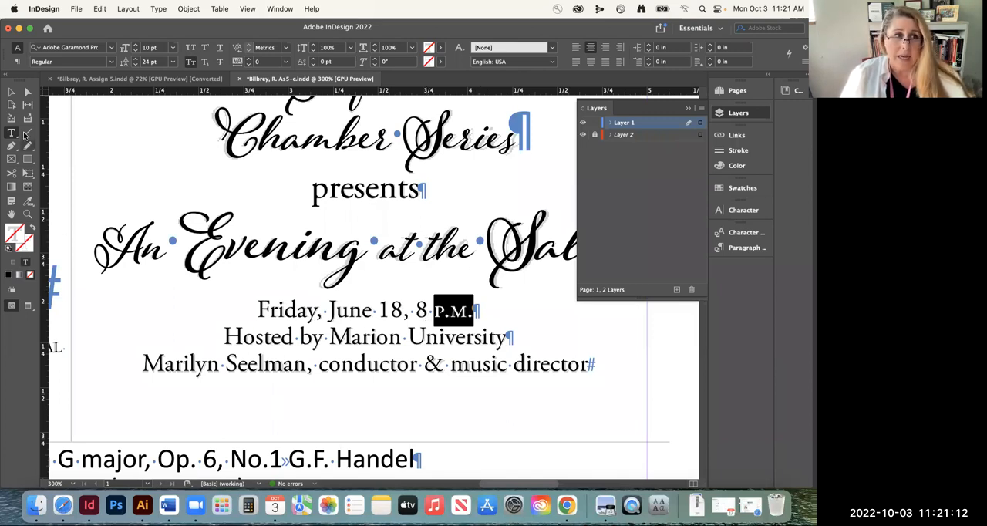
pyautogui.click(11, 91)
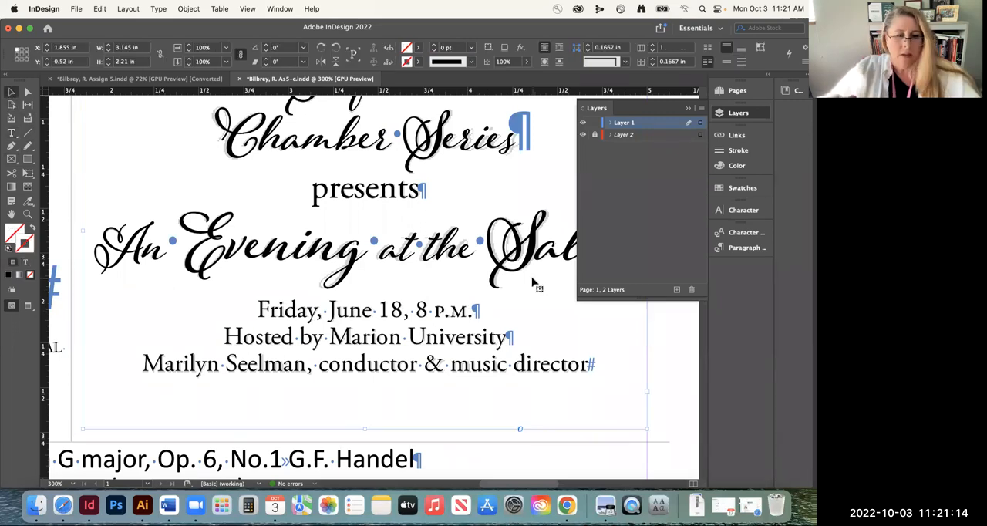
pyautogui.press('super+0')
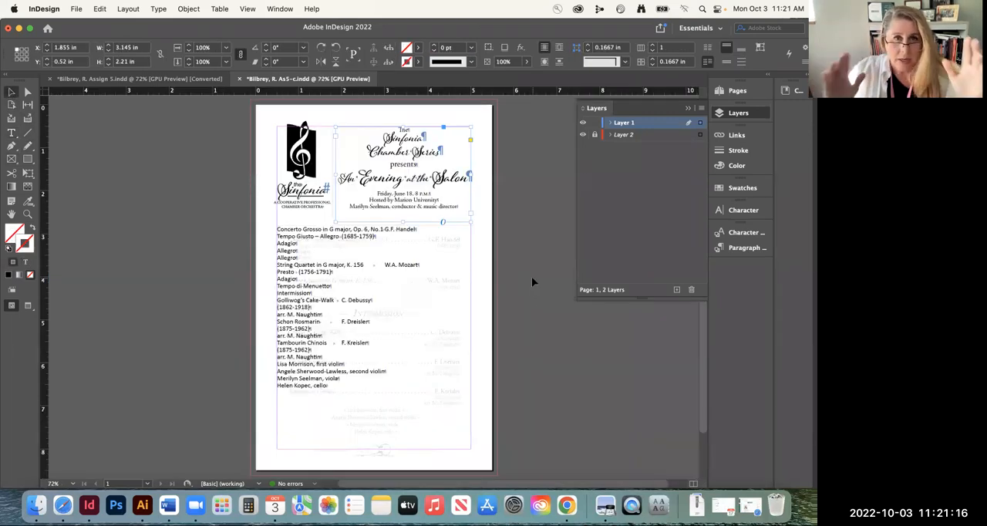
pyautogui.press('super+s')
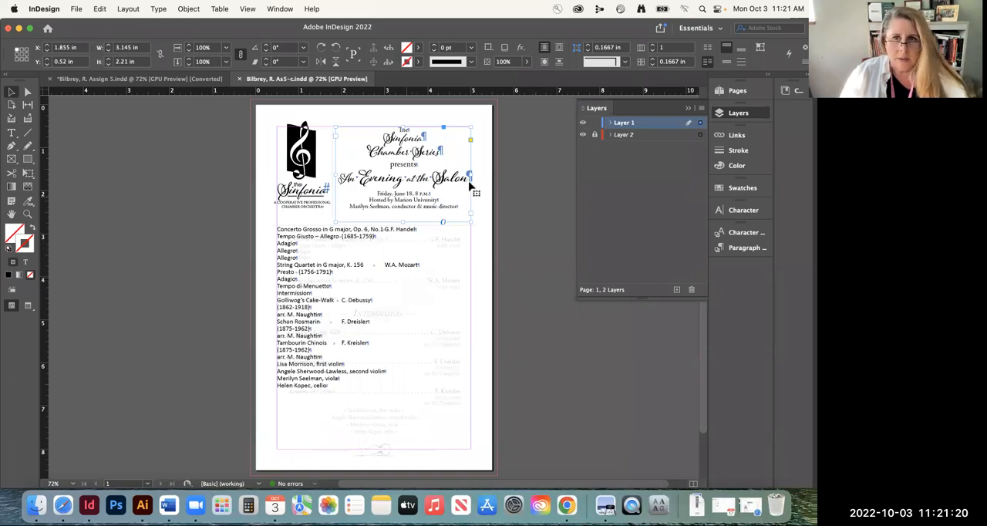
pyautogui.click(132, 180)
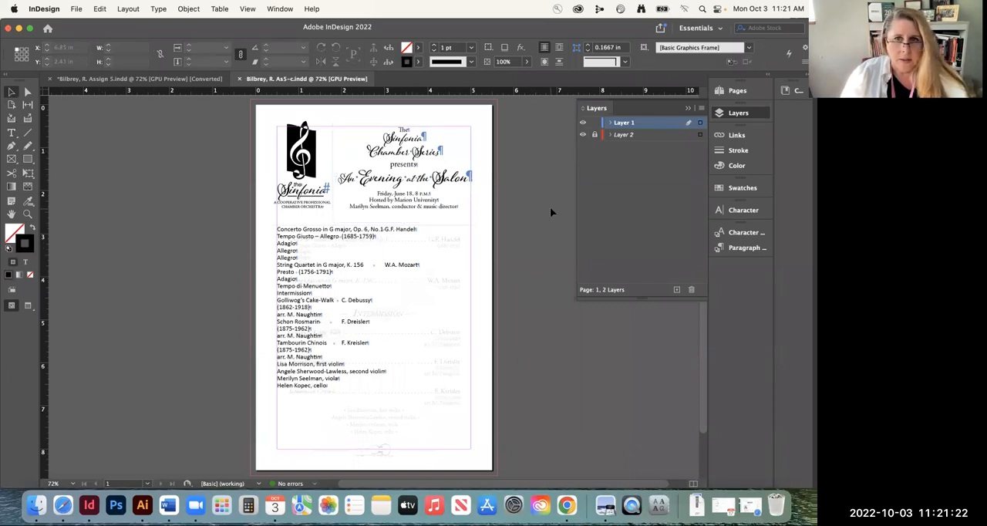
# Draw a vertical line about 2.42 in long over the template's divider between the logo and the heading, and nudge it right onto the template
pyautogui.click(583, 123)
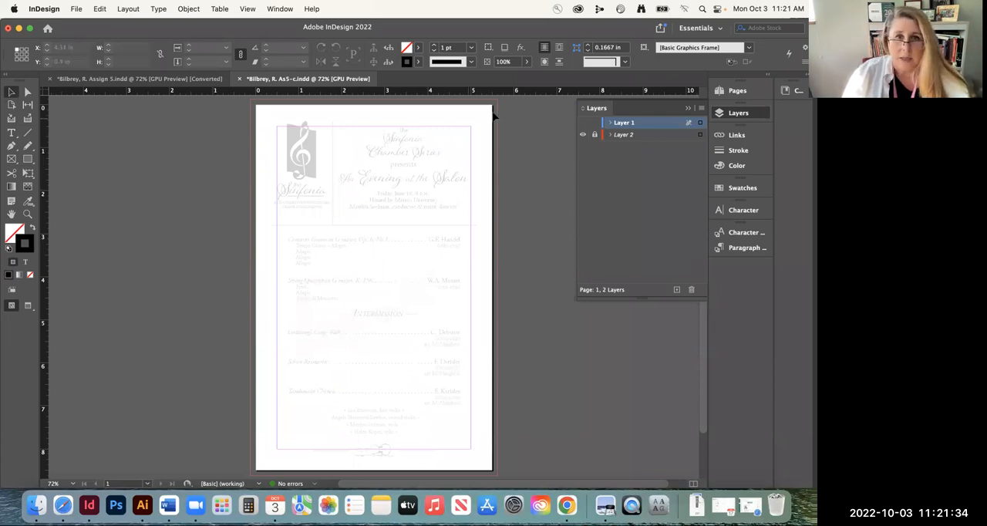
pyautogui.click(583, 123)
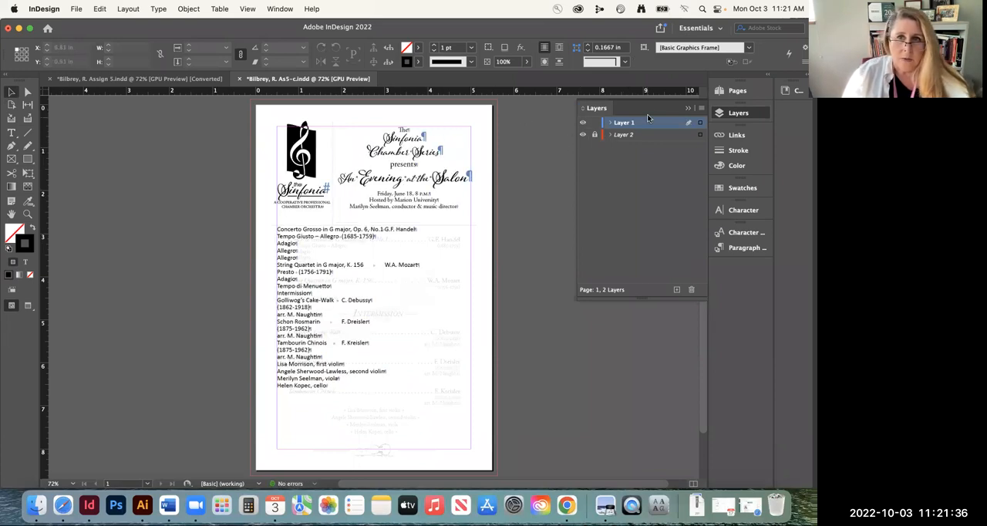
pyautogui.click(26, 214)
pyautogui.moveTo(453, 225); pyautogui.dragTo(572, 273)
pyautogui.moveTo(204, 147); pyautogui.dragTo(291, 280)
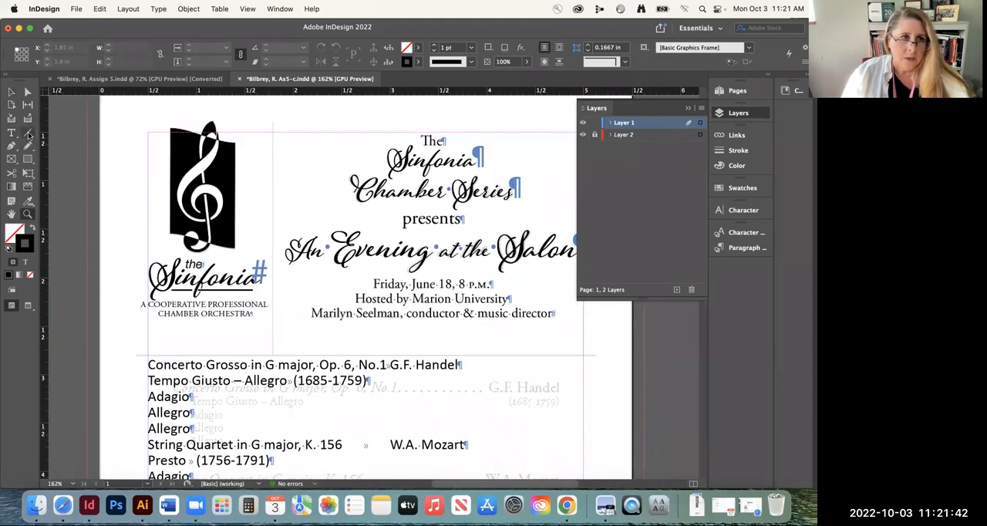
pyautogui.click(28, 135)
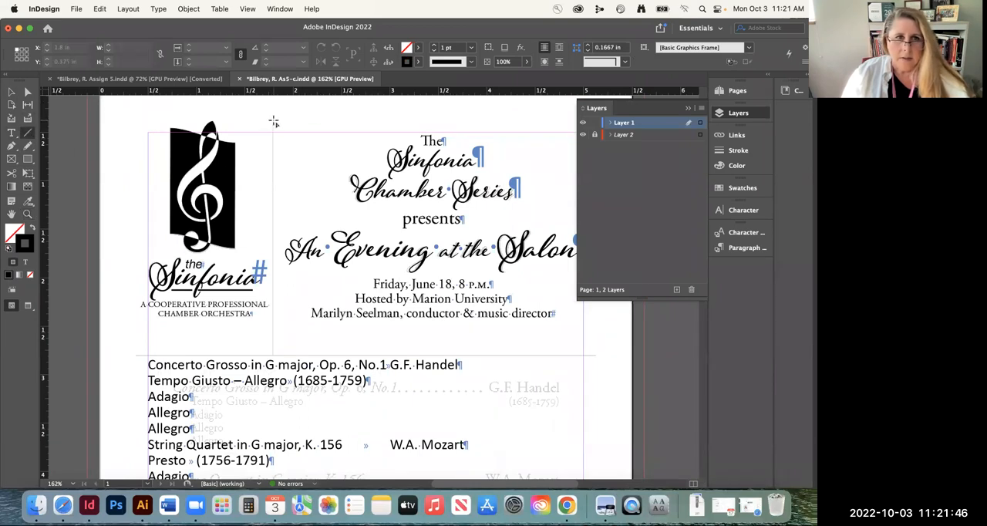
pyautogui.moveTo(273, 121)
pyautogui.mouseDown()
pyautogui.moveTo(273, 366)
pyautogui.moveTo(272, 355)
pyautogui.mouseUp()
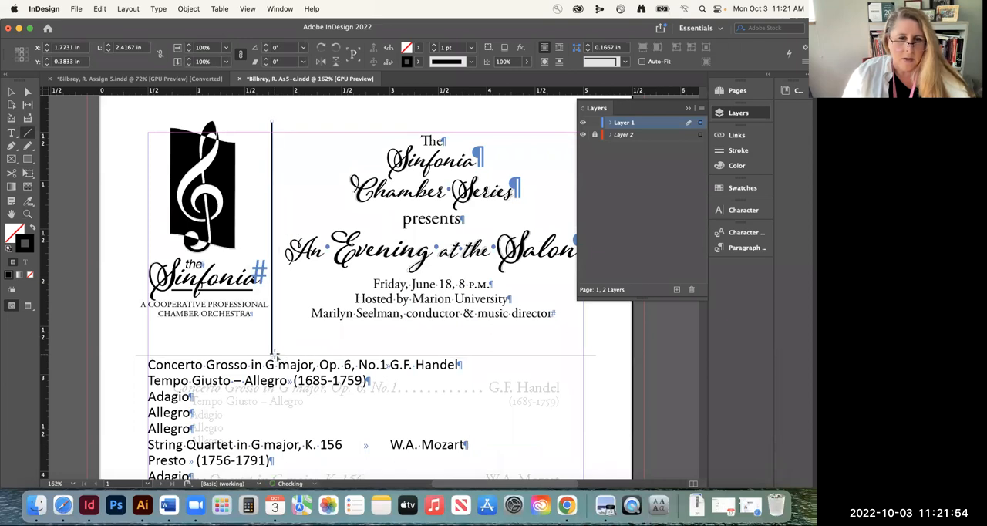
pyautogui.press('Right')
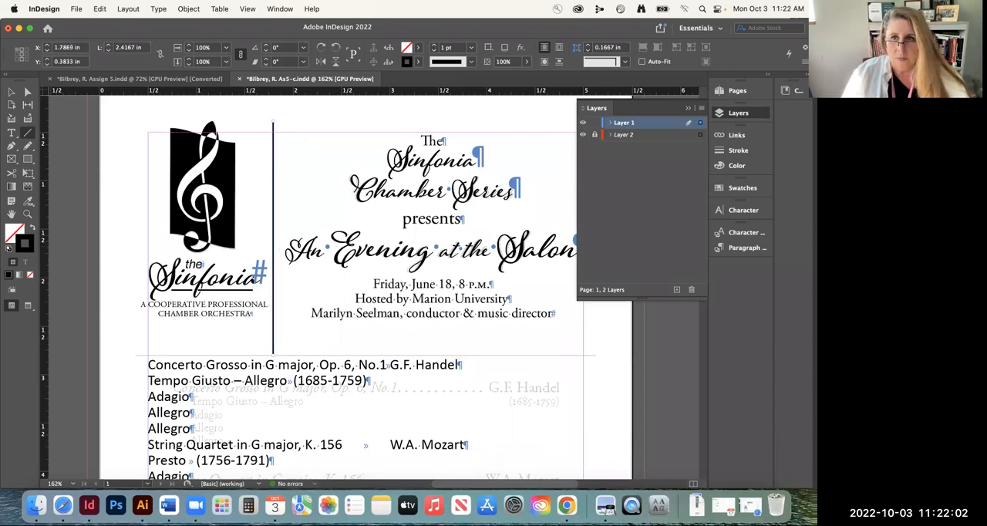
# Set the vertical divider line's stroke weight to 0.5 pt
pyautogui.click(738, 150)
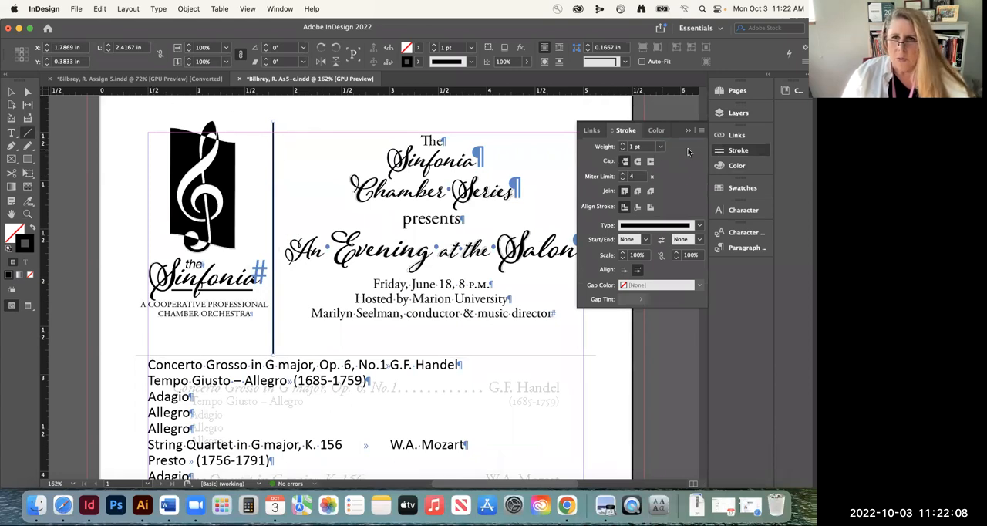
pyautogui.click(728, 152)
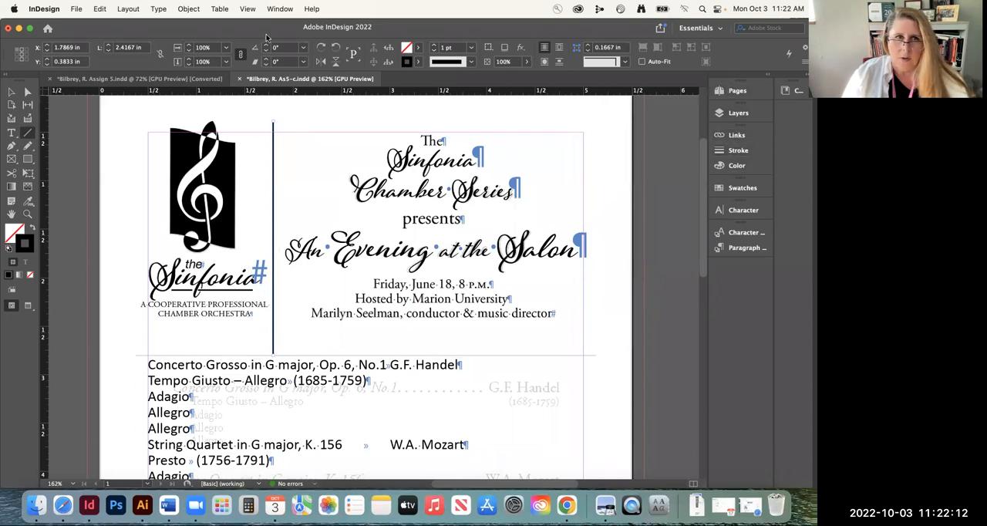
pyautogui.click(280, 9)
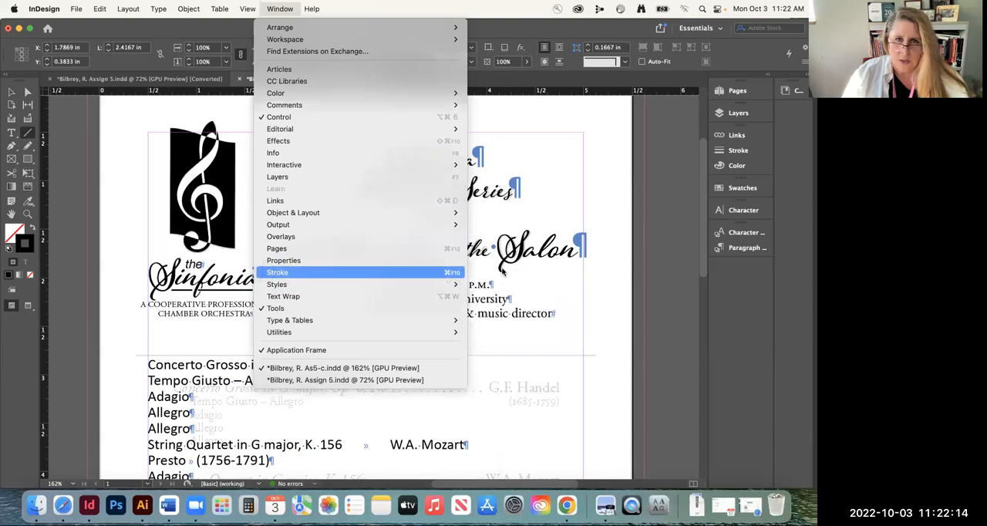
pyautogui.click(277, 272)
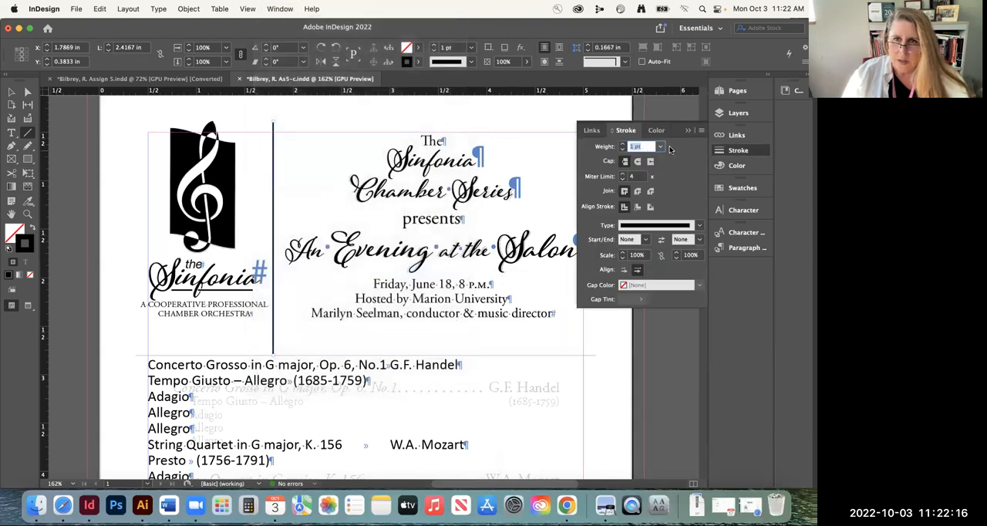
pyautogui.click(622, 149)
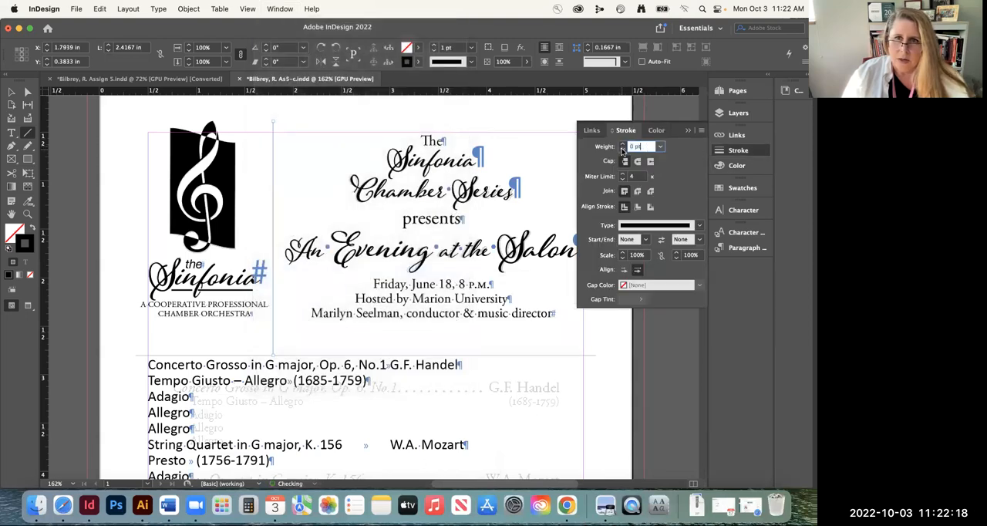
pyautogui.click(660, 147)
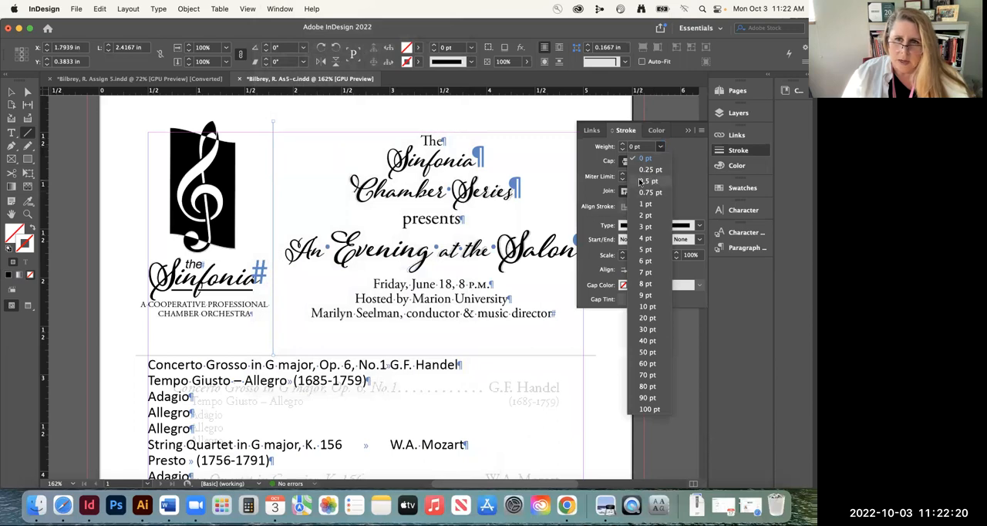
pyautogui.click(661, 148)
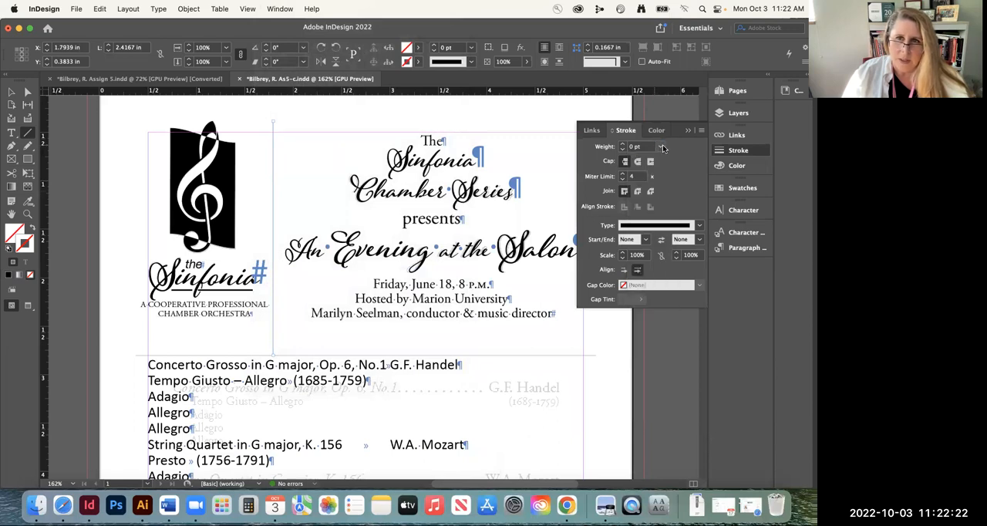
pyautogui.click(661, 147)
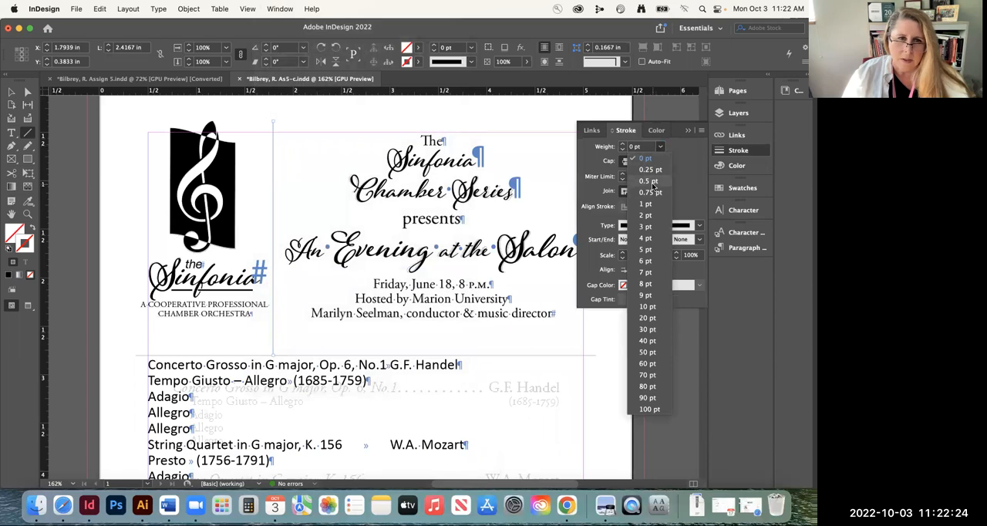
pyautogui.click(652, 182)
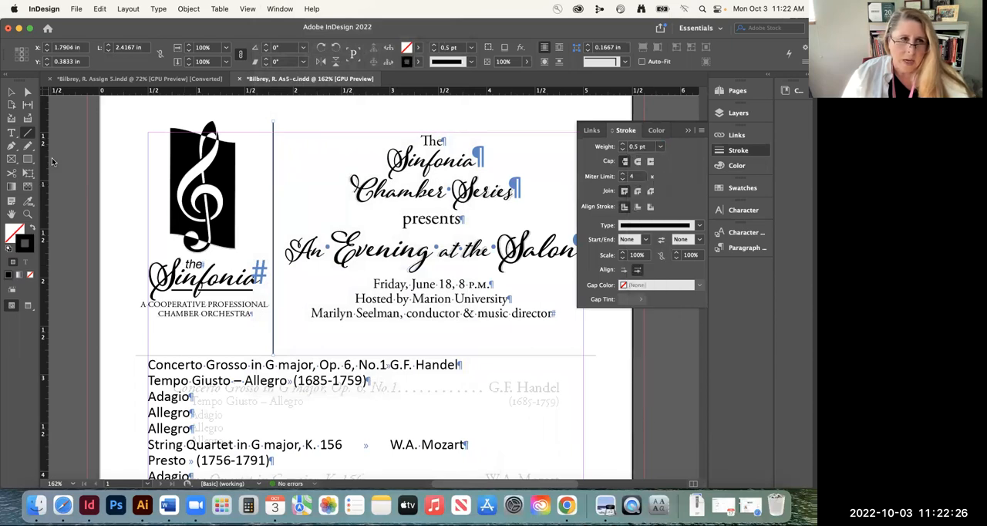
# Draw a horizontal line about 4.76 in long over the template's rule below the heading and set its stroke weight to 0.5 pt
pyautogui.click(29, 134)
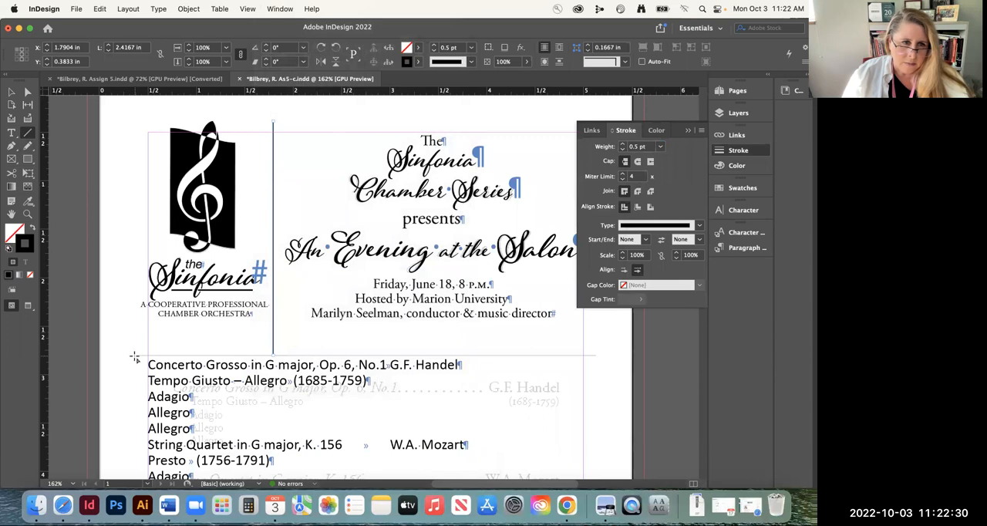
pyautogui.moveTo(134, 355); pyautogui.dragTo(594, 355)
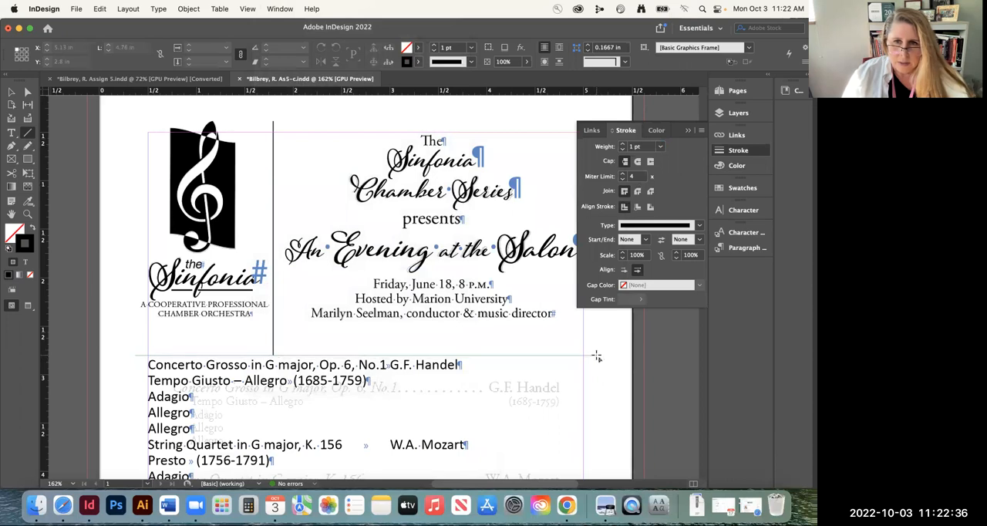
pyautogui.click(660, 146)
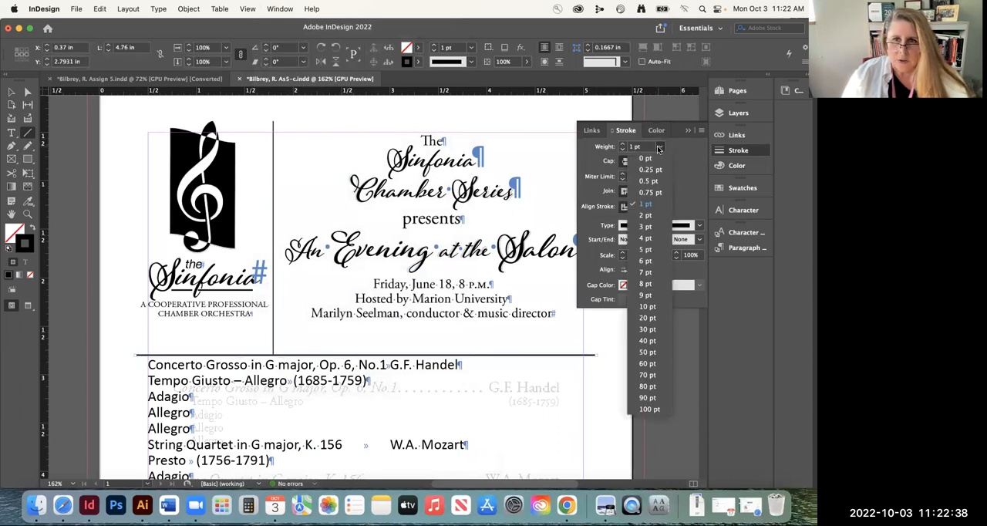
pyautogui.click(649, 181)
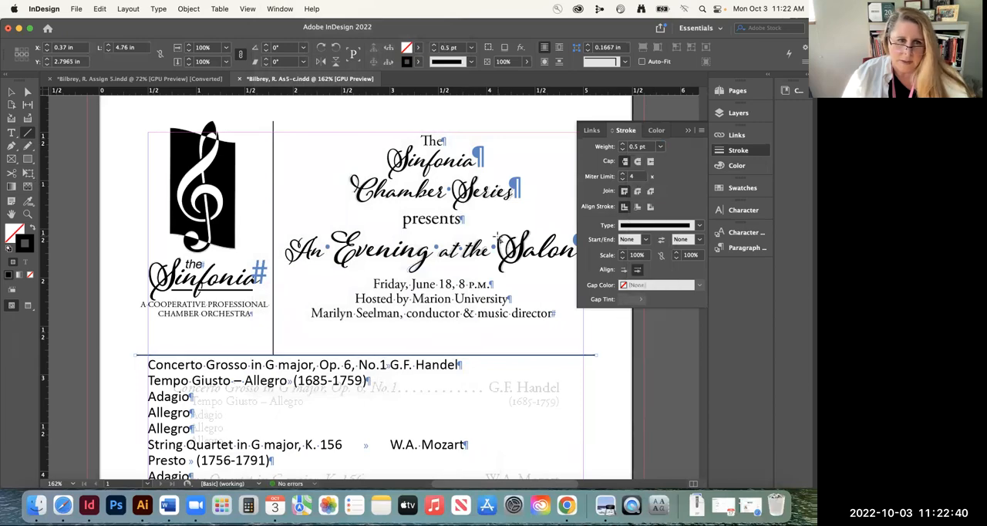
# Inspect where the two lines meet, pull the vertical line's lower end up off the horizontal rule, and extend it back to the rule's centre
pyautogui.click(31, 217)
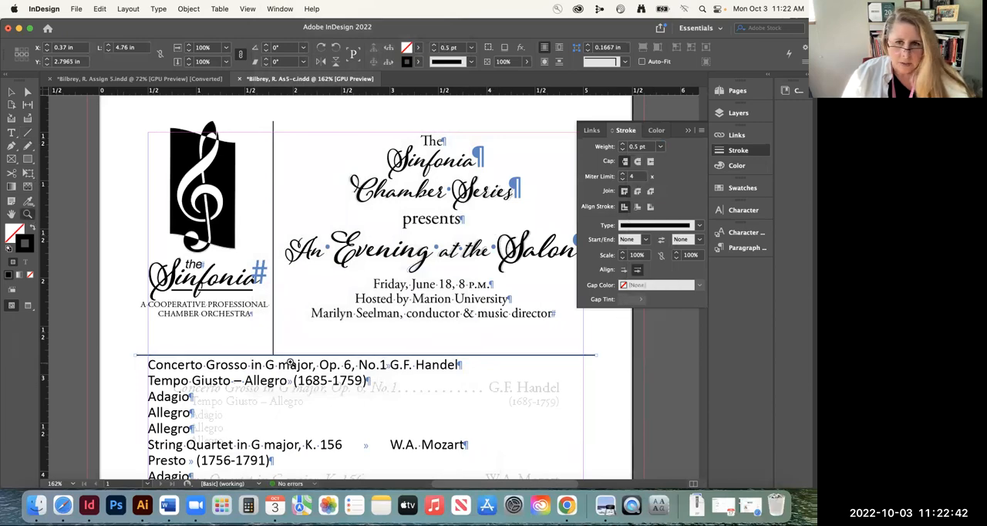
pyautogui.moveTo(261, 353); pyautogui.dragTo(518, 384)
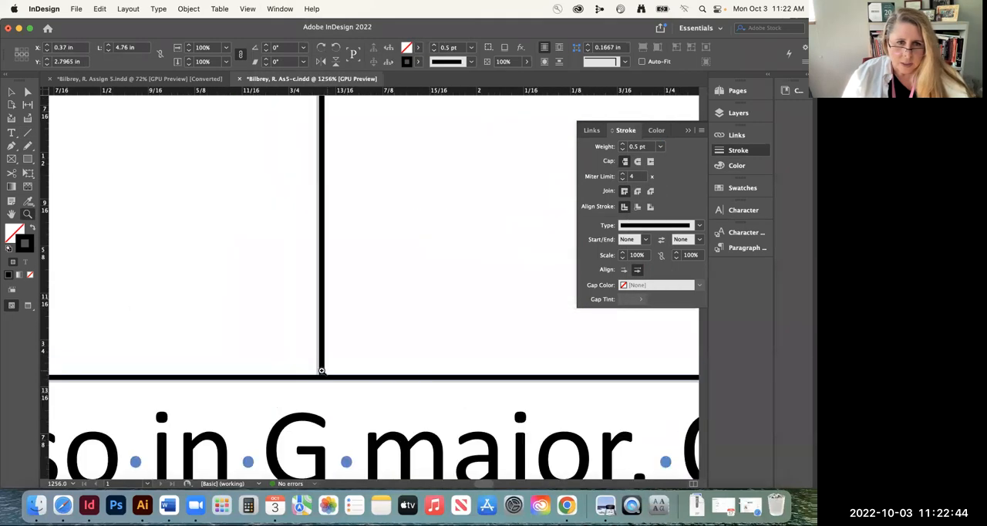
pyautogui.moveTo(322, 370); pyautogui.dragTo(637, 380)
pyautogui.click(12, 92)
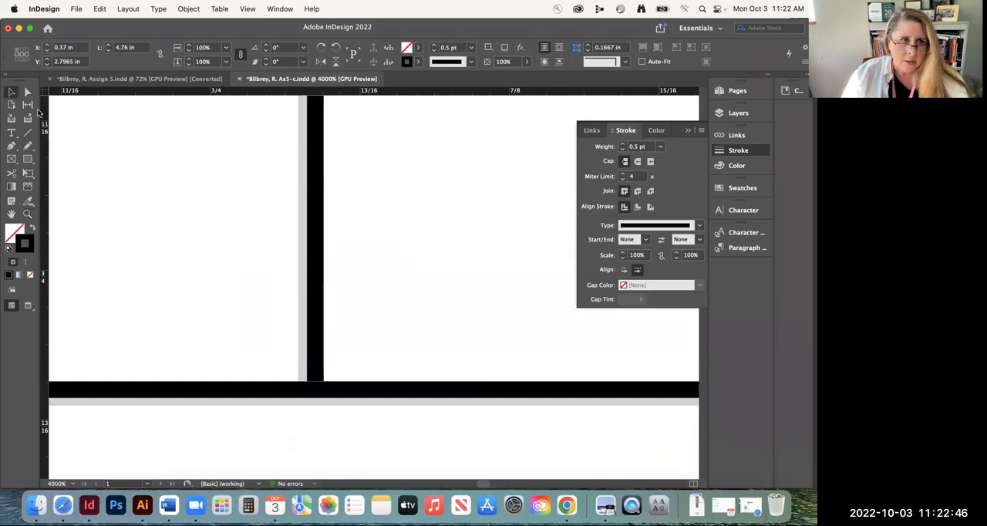
pyautogui.click(317, 361)
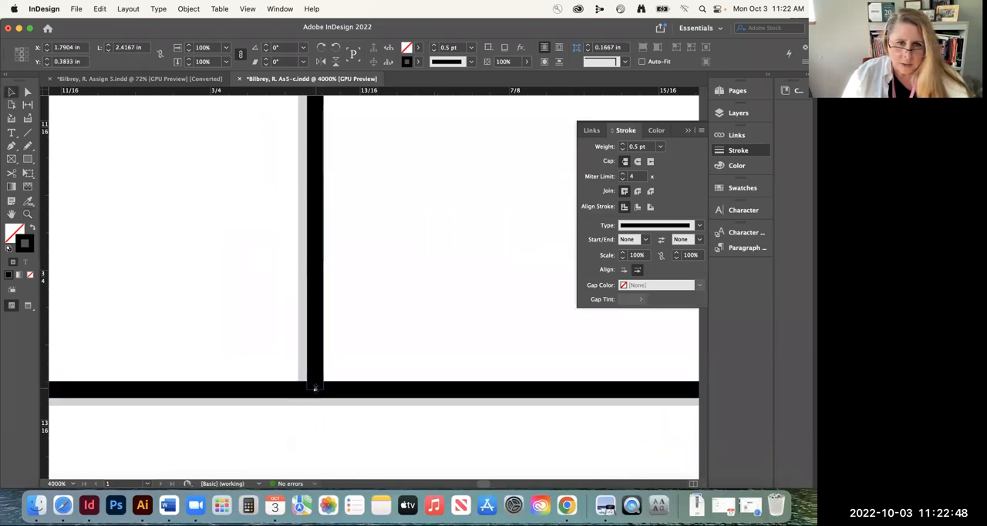
pyautogui.moveTo(314, 388); pyautogui.dragTo(315, 374)
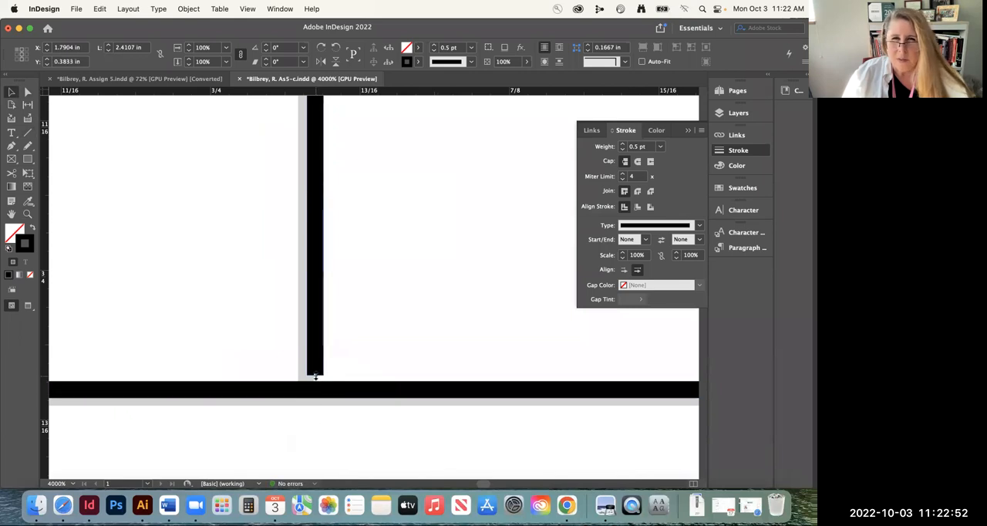
pyautogui.moveTo(315, 376); pyautogui.dragTo(315, 389)
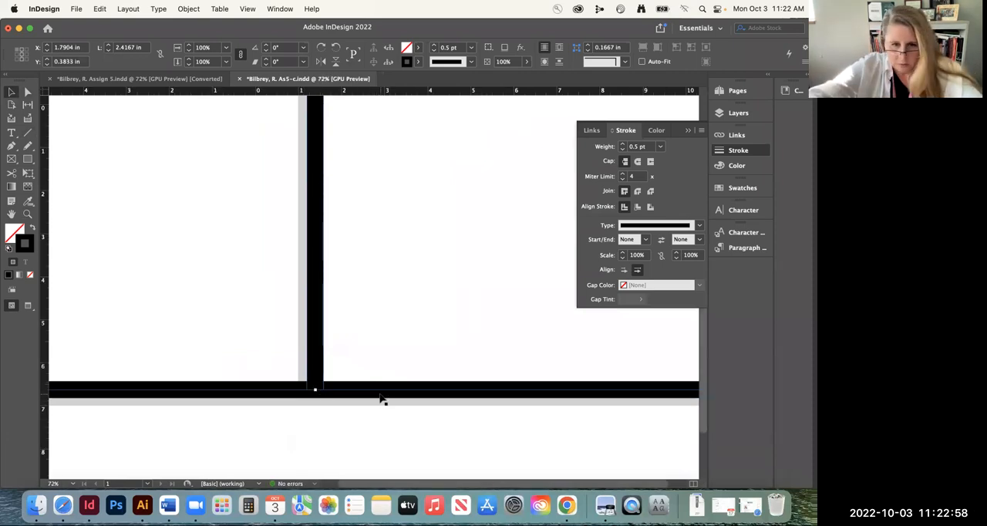
pyautogui.press('super+0')
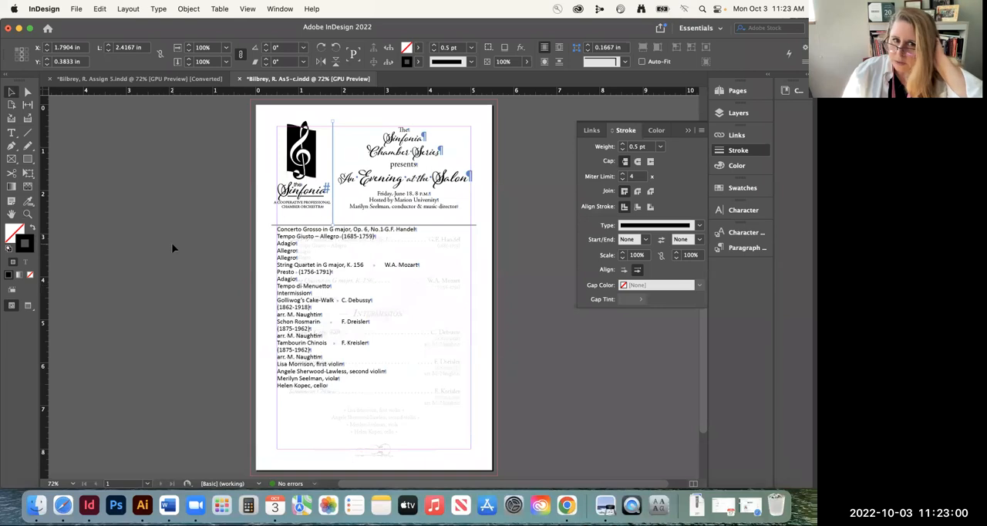
pyautogui.click(172, 248)
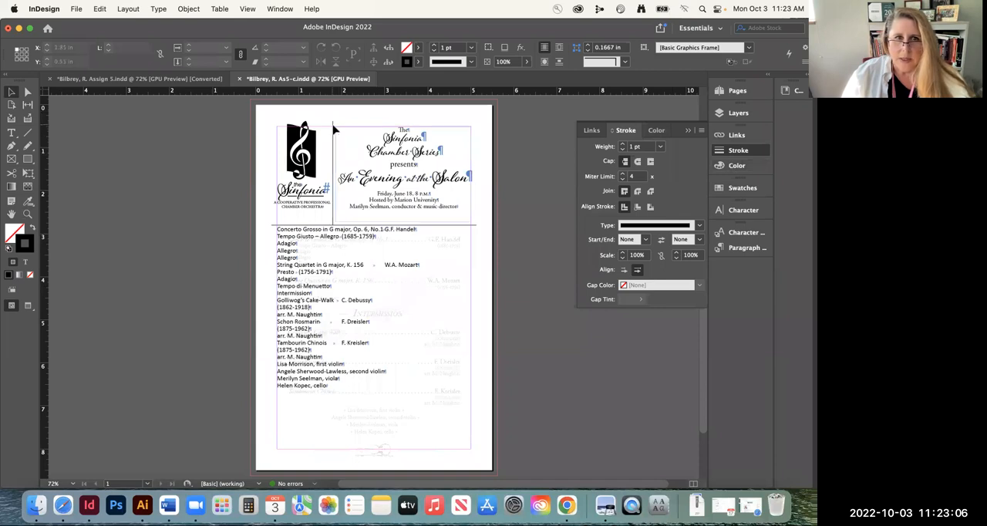
# Lower the top edge of the program text frame to 3.25 in and move the frame onto the pasteboard beside the page
pyautogui.click(347, 299)
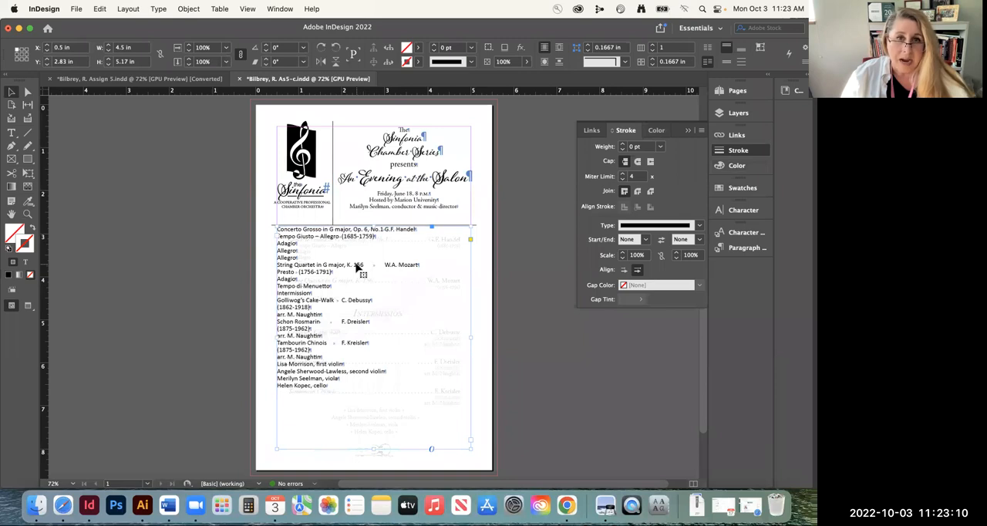
pyautogui.moveTo(375, 226); pyautogui.dragTo(377, 245)
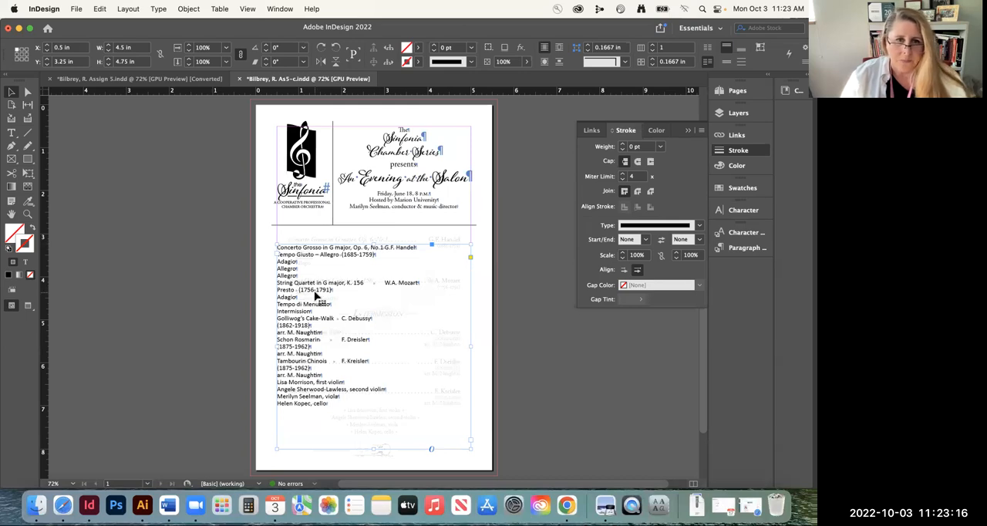
pyautogui.moveTo(395, 312); pyautogui.dragTo(188, 297)
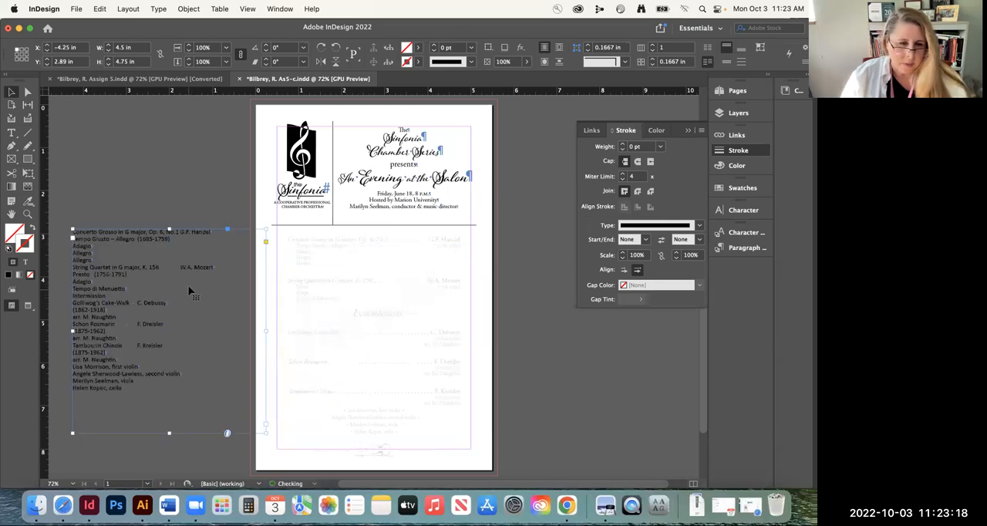
# Undo the program text frame's move onto the pasteboard and raise its top edge to 2.97 in
pyautogui.press('super+z')
pyautogui.moveTo(373, 244); pyautogui.dragTo(374, 232)
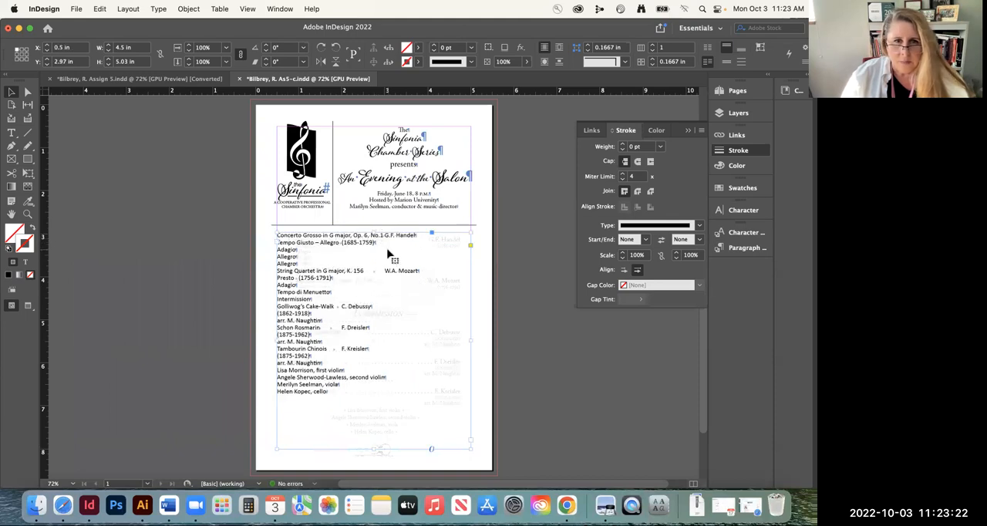
# Compare the program text with the faded template, from the first piece down to the list of performers
pyautogui.click(27, 213)
pyautogui.moveTo(487, 280); pyautogui.dragTo(532, 283)
pyautogui.press('space')
pyautogui.moveTo(273, 244); pyautogui.dragTo(310, 240)
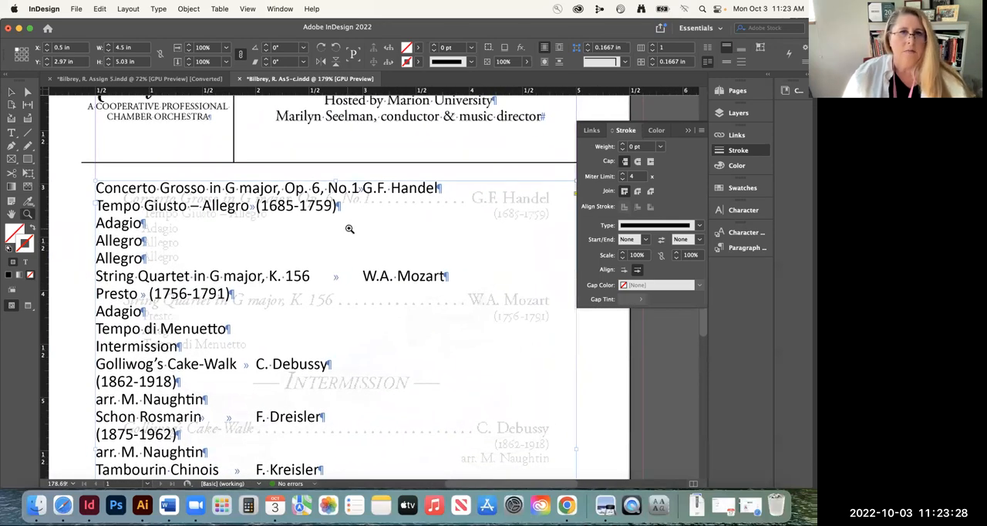
pyautogui.click(687, 132)
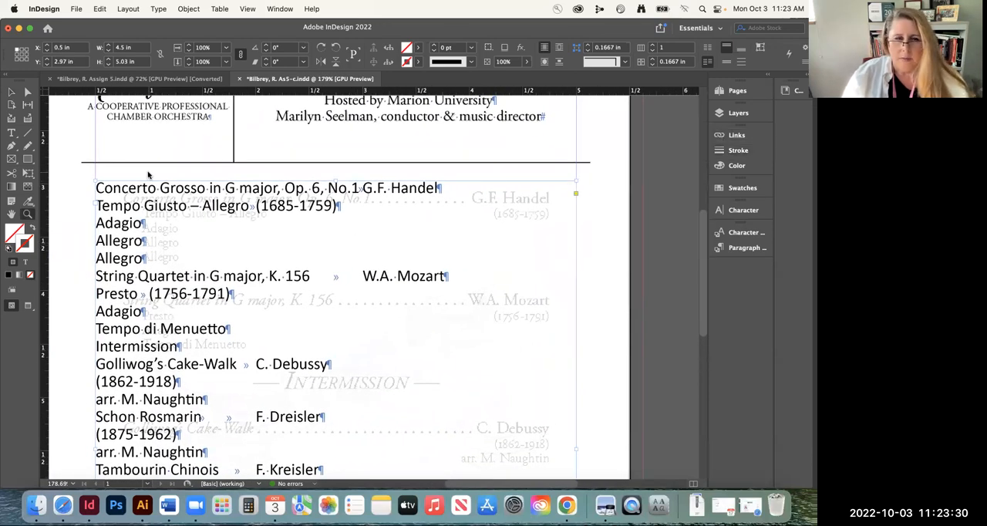
pyautogui.click(12, 133)
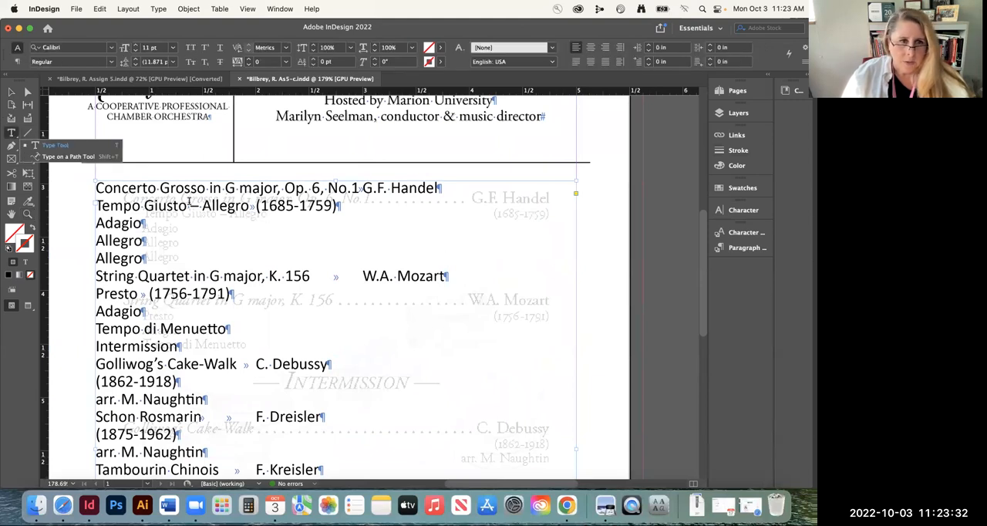
pyautogui.click(135, 187)
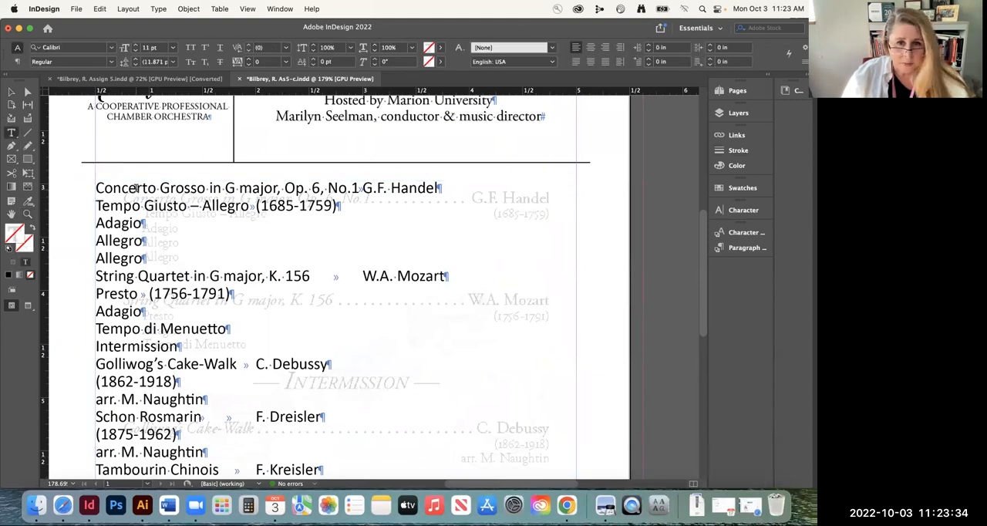
pyautogui.scroll(-6, 228, 292)
pyautogui.scroll(2, 228, 292)
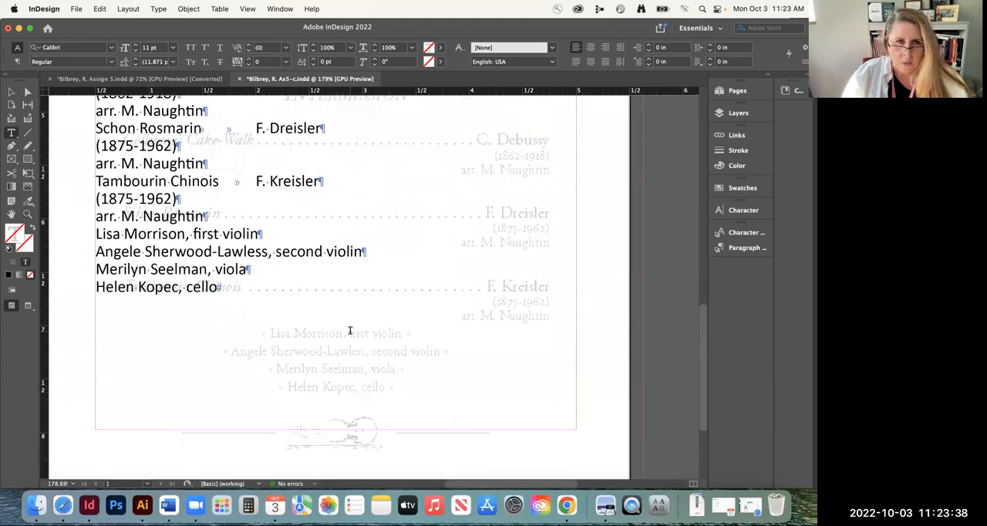
pyautogui.scroll(10, 395, 375)
pyautogui.scroll(-6, 395, 375)
pyautogui.scroll(3, 293, 250)
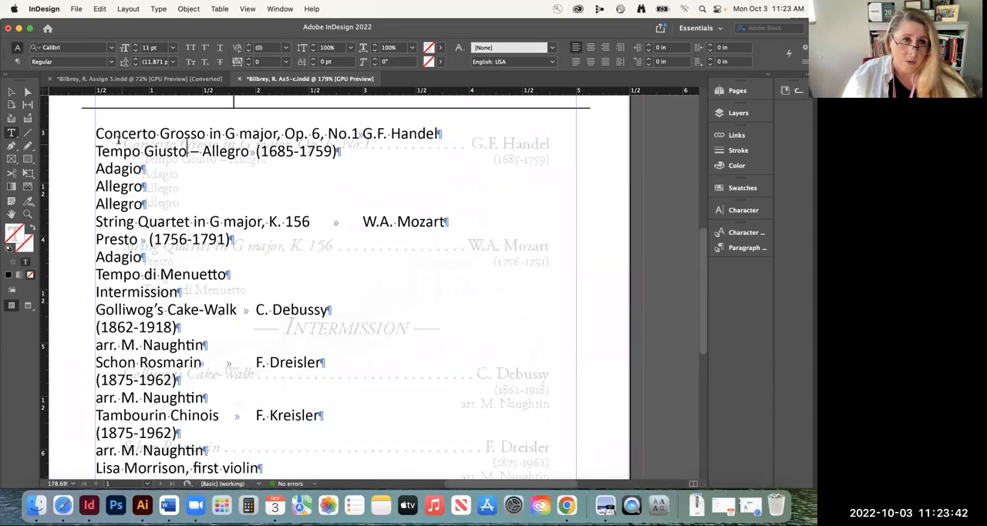
pyautogui.click(122, 145)
pyautogui.doubleClick(110, 134)
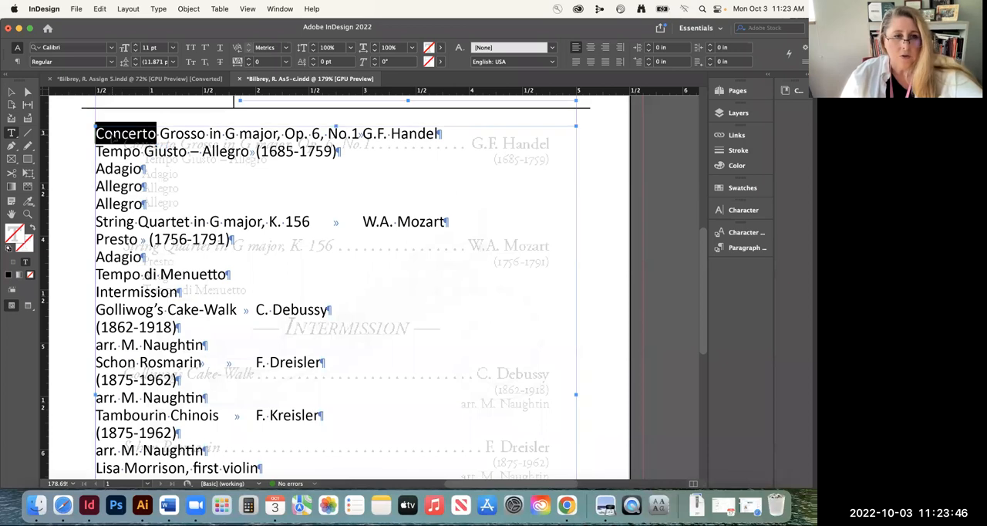
pyautogui.press('super+a')
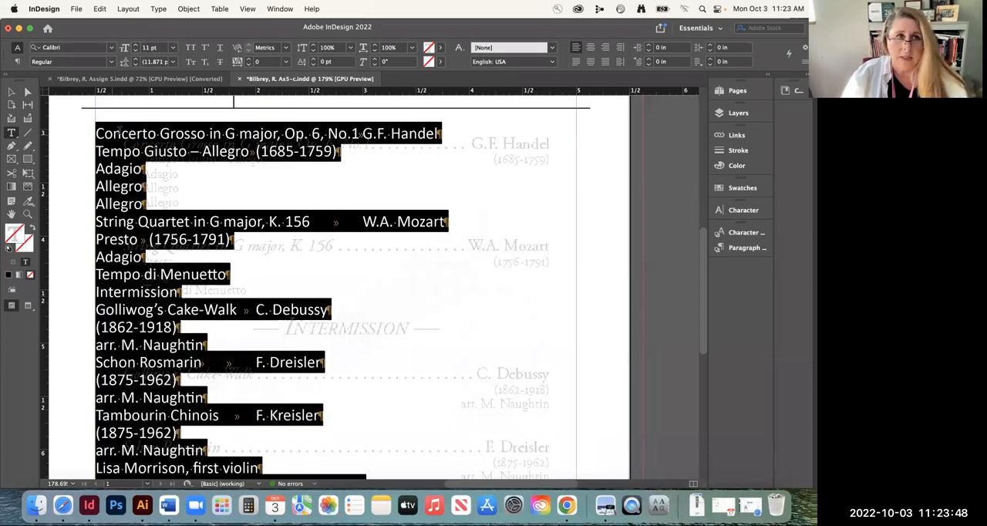
pyautogui.click(84, 47)
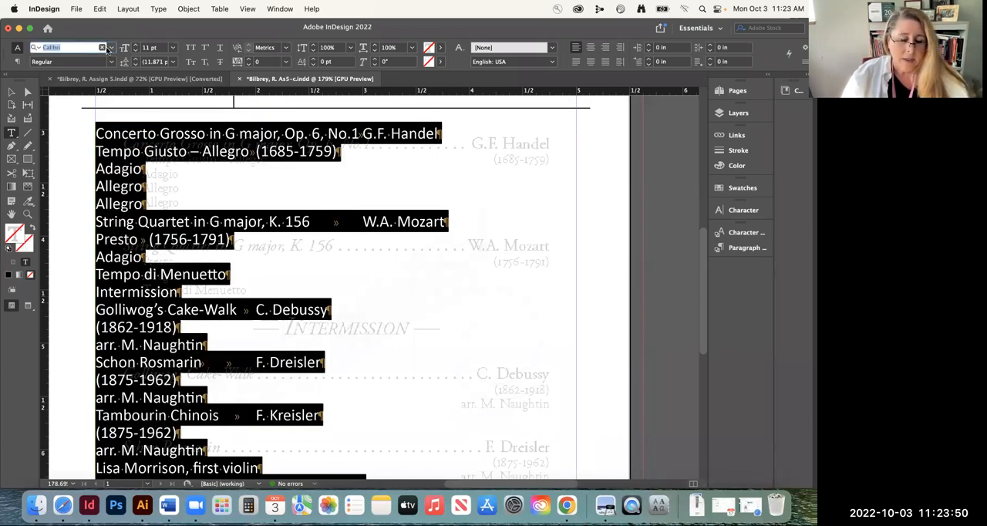
pyautogui.write('gar')
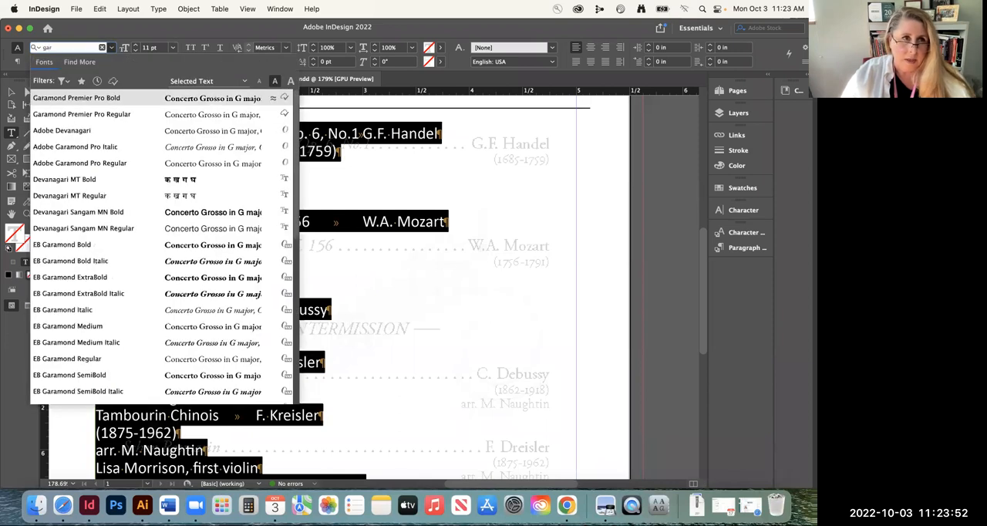
pyautogui.write('a')
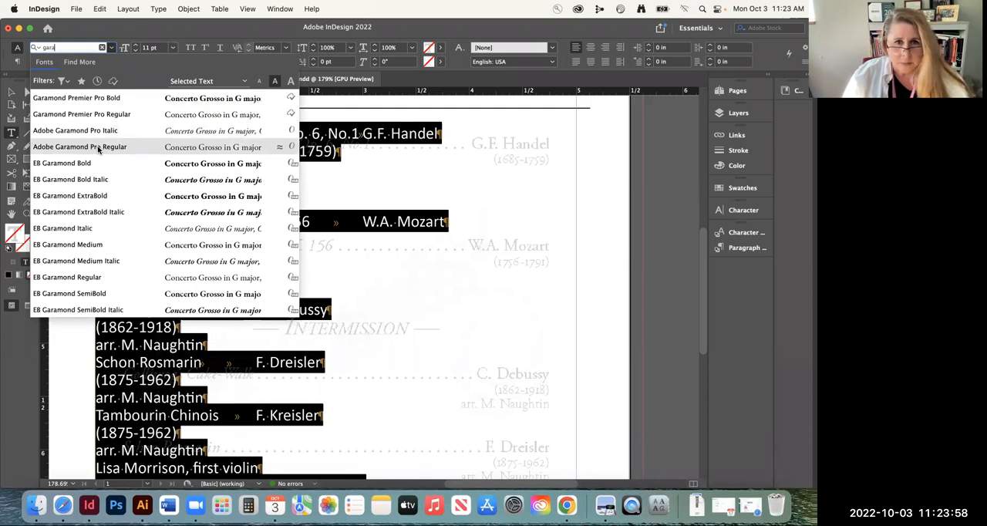
pyautogui.click(484, 185)
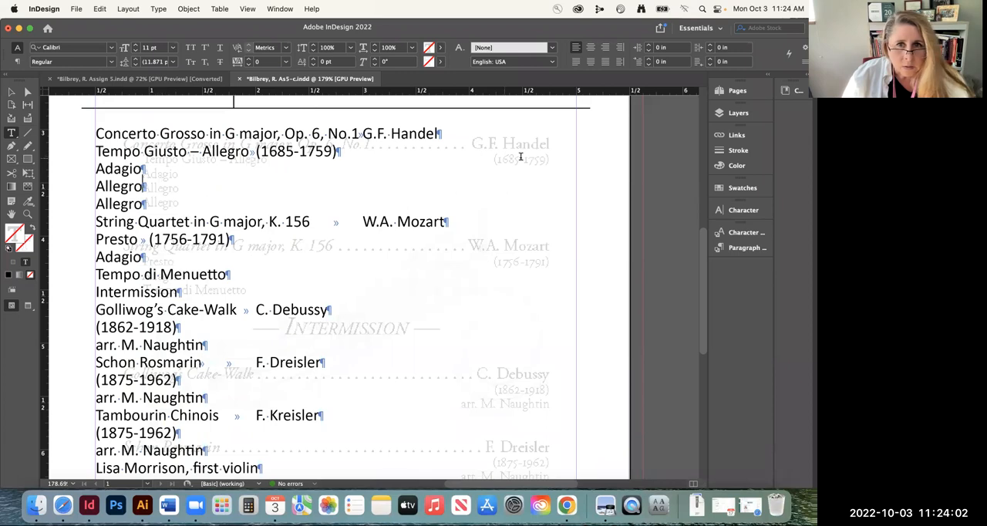
# Set all of the program text to Adobe Garamond Pro Regular
pyautogui.click(157, 136)
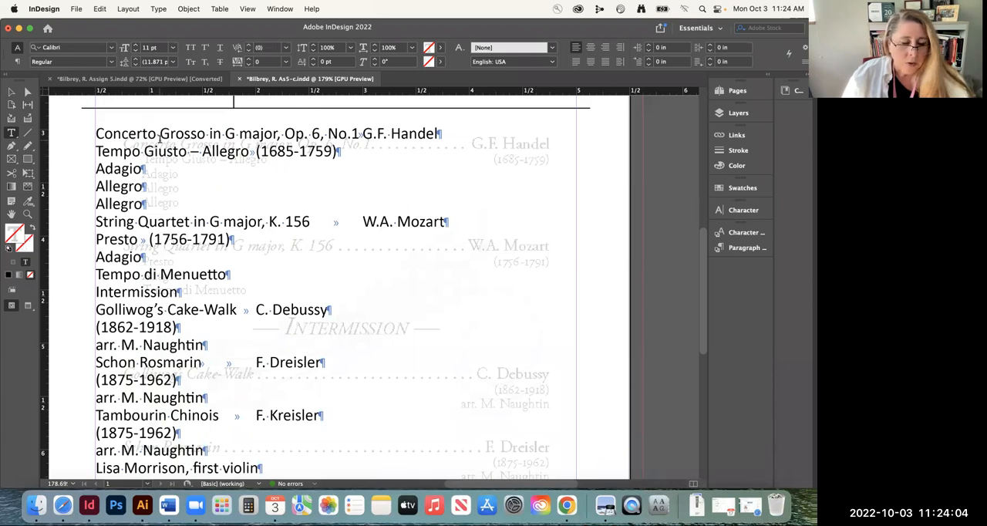
pyautogui.press('super+a')
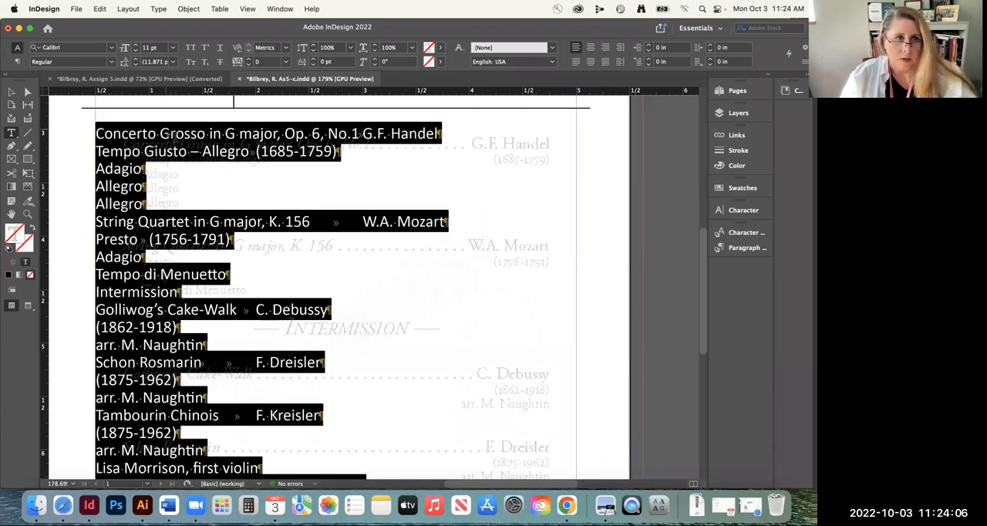
pyautogui.click(81, 51)
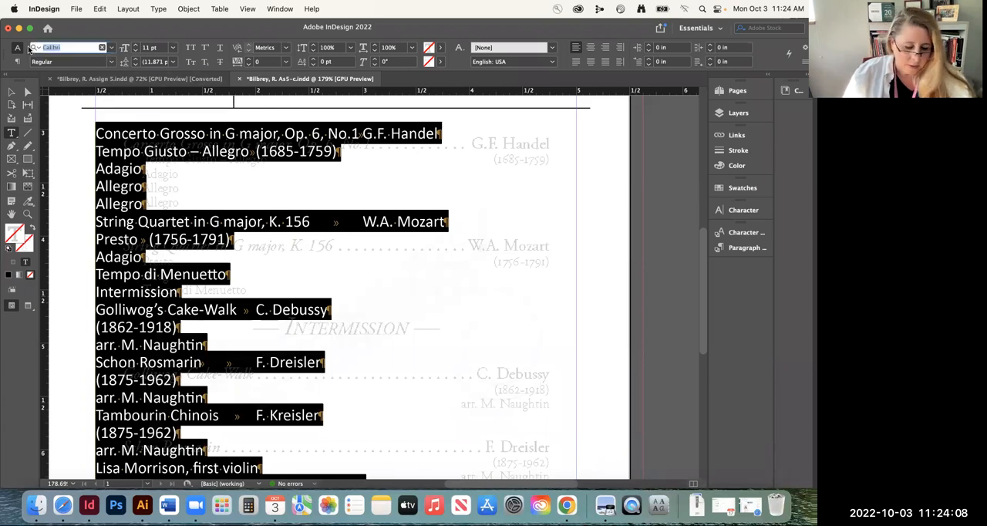
pyautogui.write('adobe')
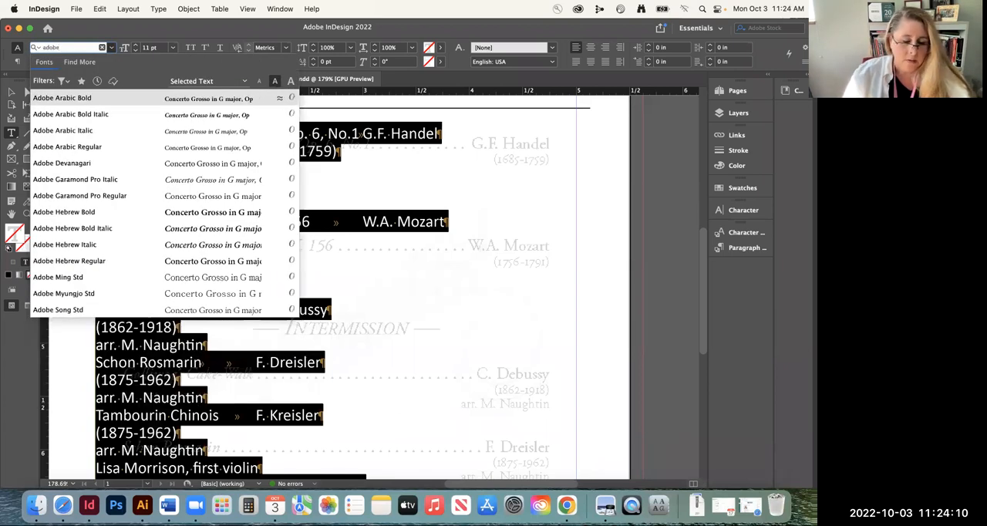
pyautogui.press('BackSpace')
pyautogui.press('BackSpace')
pyautogui.press('BackSpace')
pyautogui.press('BackSpace')
pyautogui.press('BackSpace')
pyautogui.write('gara')
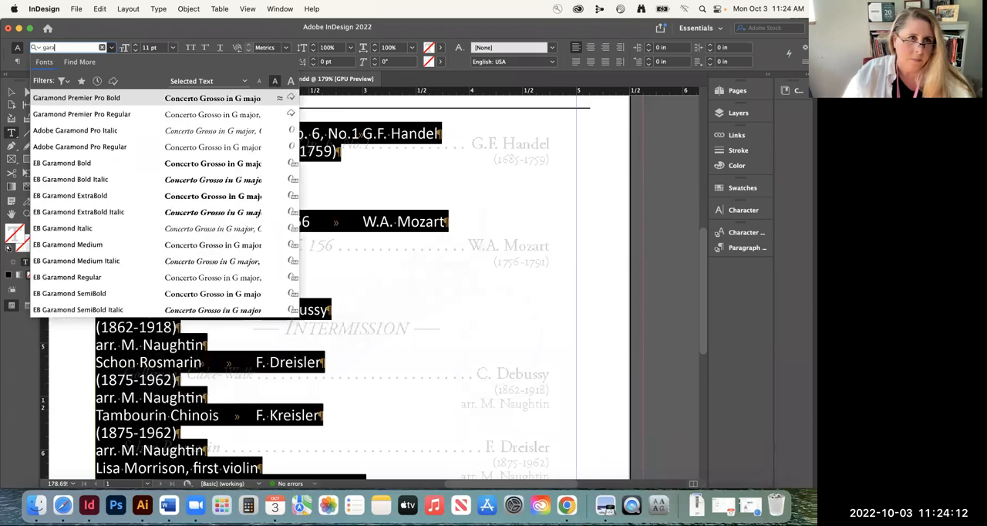
pyautogui.click(46, 146)
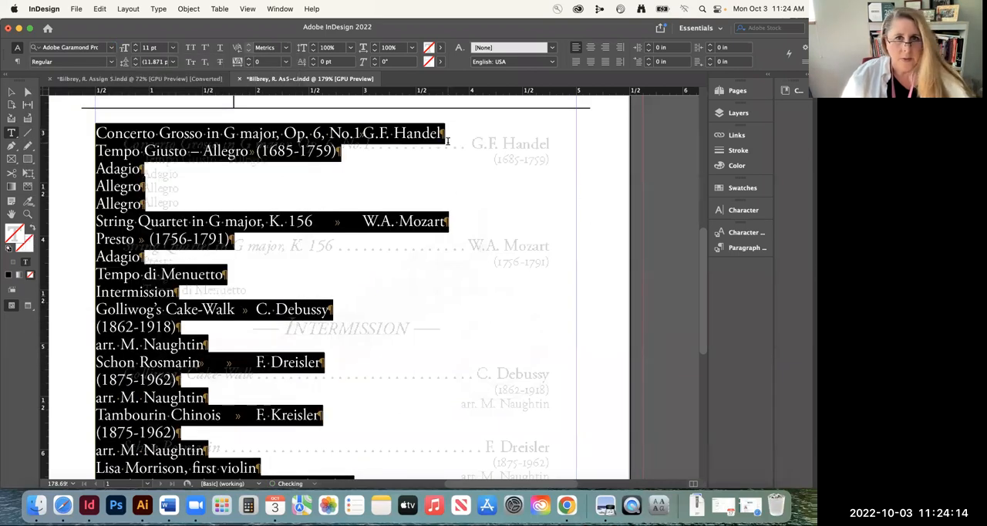
pyautogui.press('Escape')
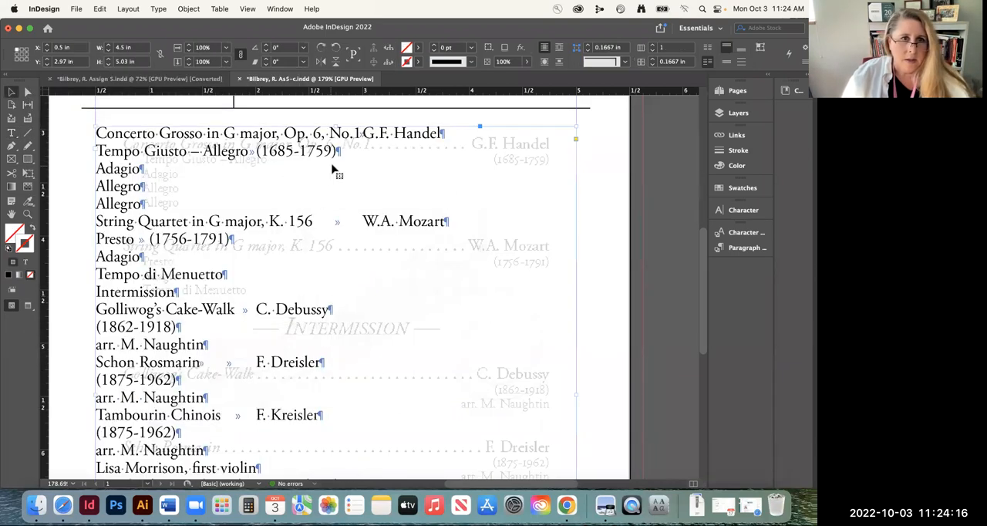
# Resize the program text frame to the template's text area, with X 0.75 in, Y 3.0625 in and width 4.01 in
pyautogui.moveTo(335, 125); pyautogui.dragTo(335, 139)
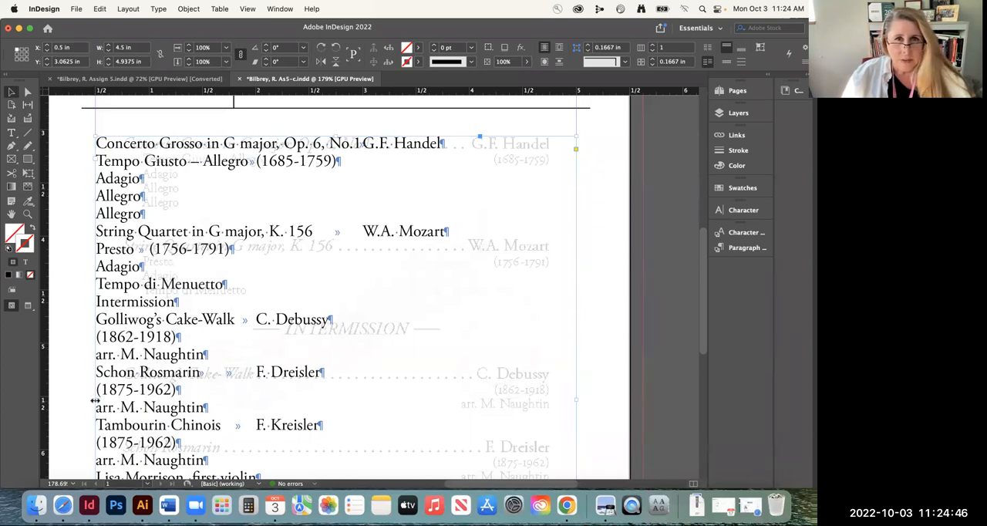
pyautogui.moveTo(95, 400); pyautogui.dragTo(123, 413)
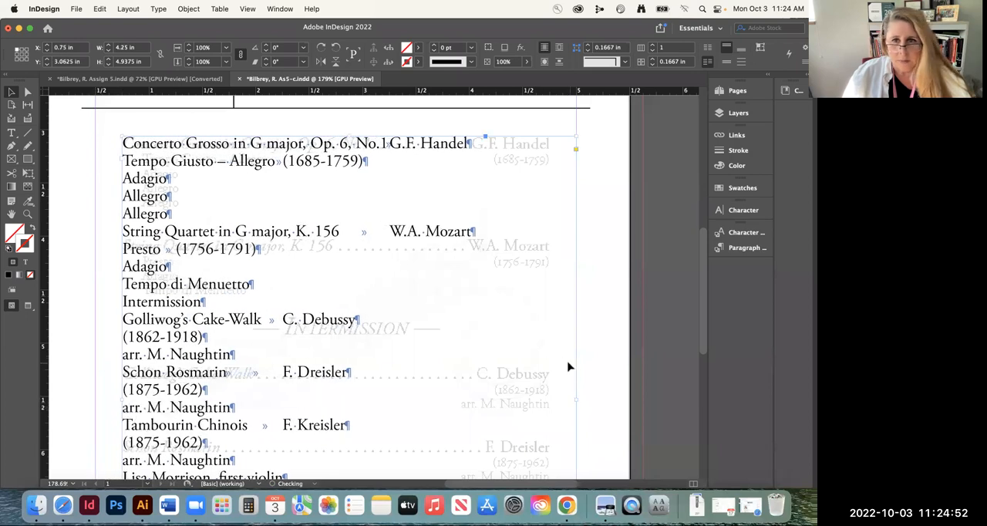
pyautogui.moveTo(576, 399); pyautogui.dragTo(552, 401)
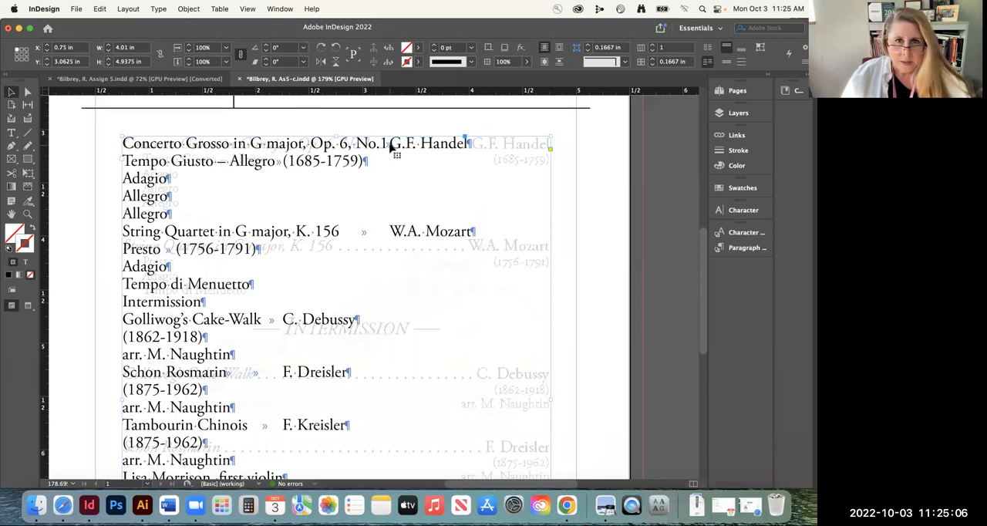
pyautogui.click(157, 9)
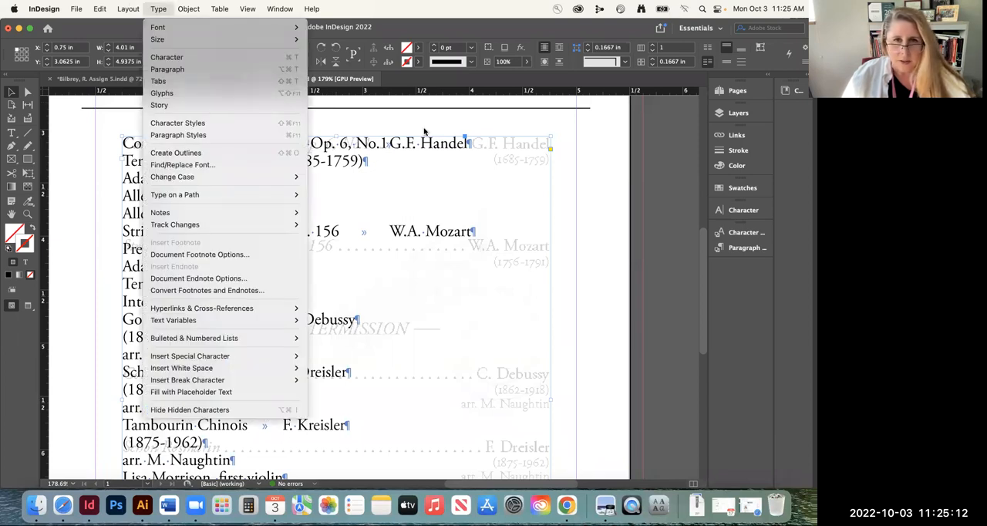
pyautogui.click(389, 150)
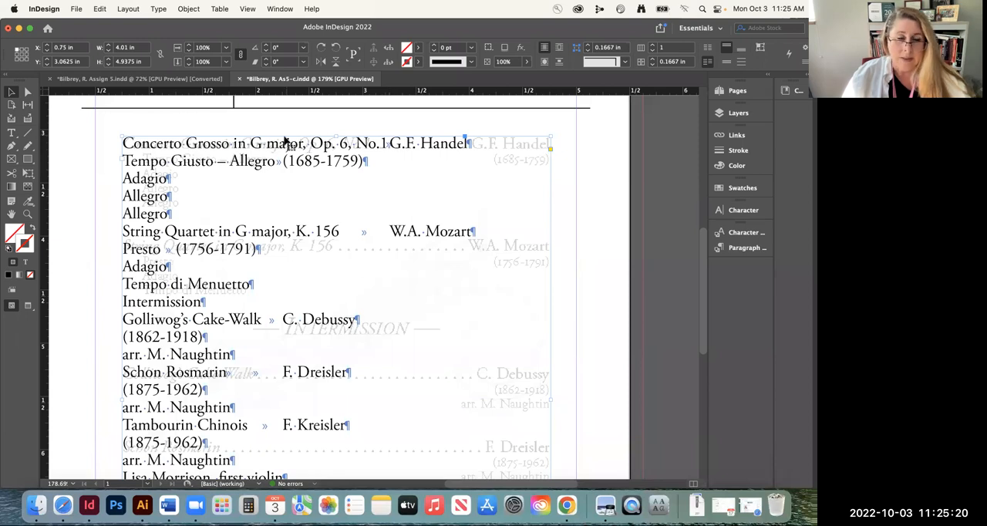
pyautogui.tripleClick(199, 143)
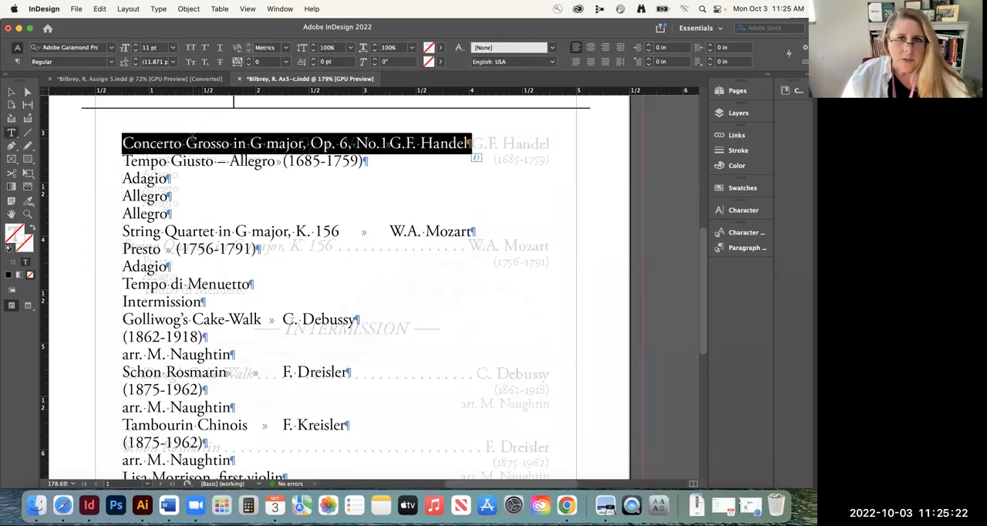
pyautogui.click(230, 160)
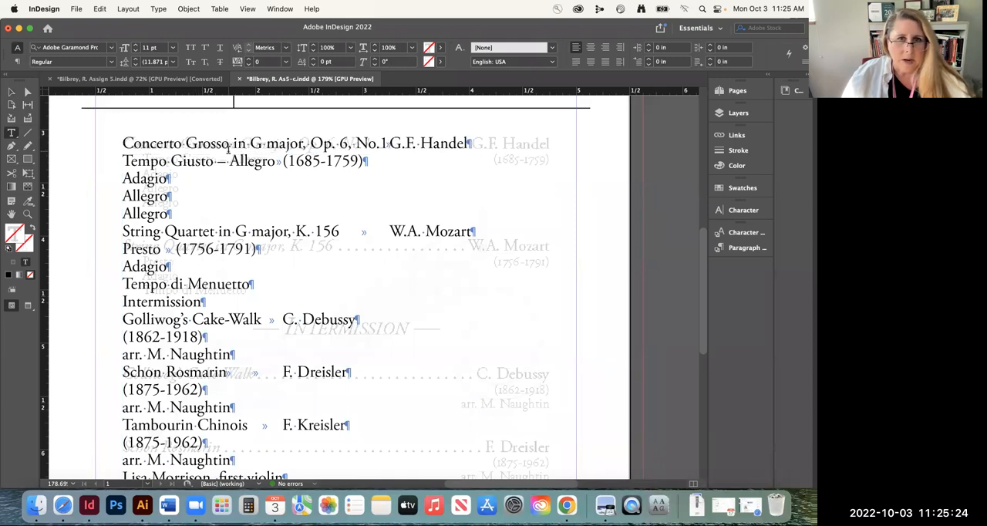
# Set the whole Concerto Grosso line to the Italic font style
pyautogui.tripleClick(271, 143)
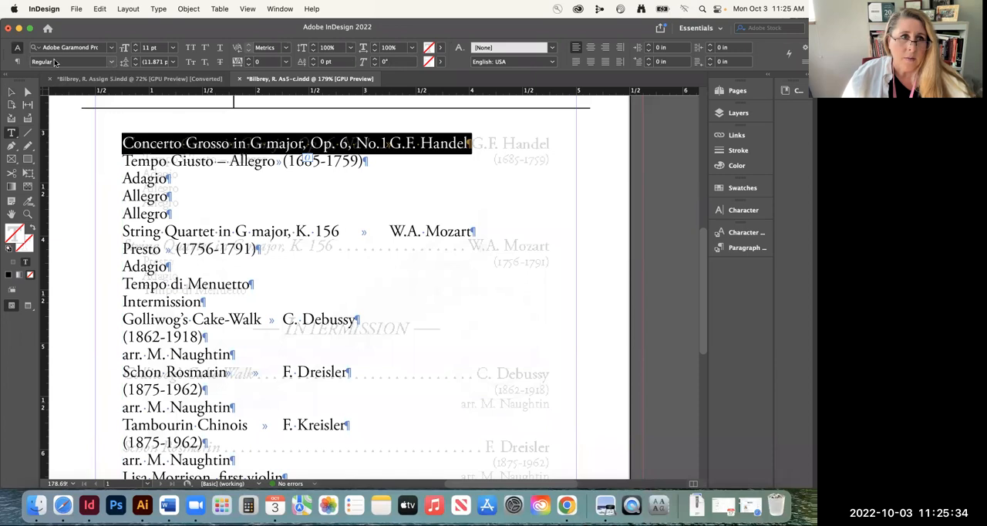
pyautogui.click(112, 62)
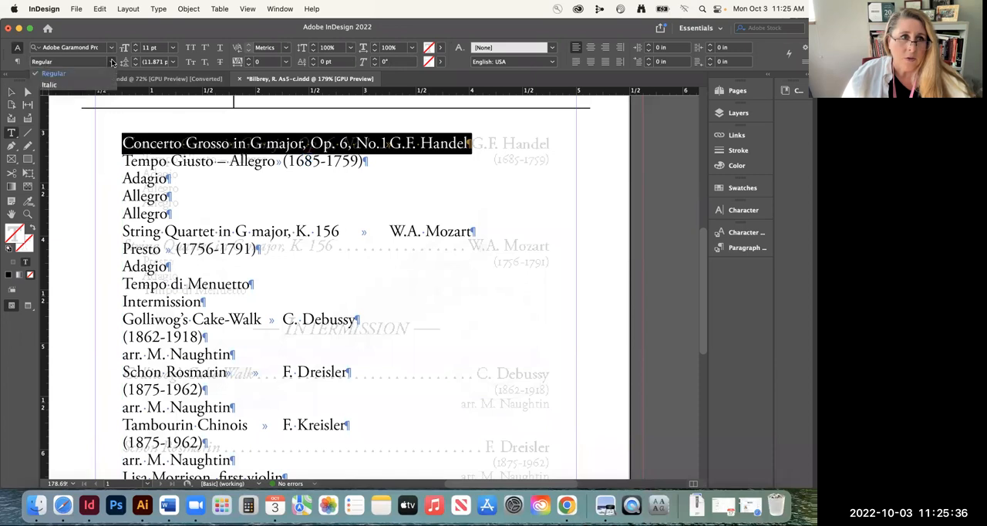
pyautogui.click(55, 85)
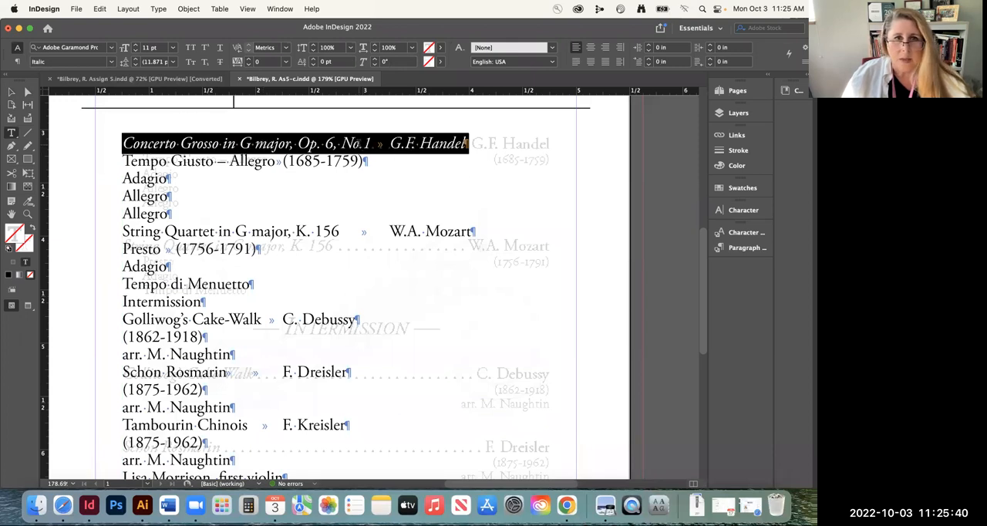
# Try to align G.F. Handel with the template using extra tabs and spaces in the Concerto Grosso line, and remove them again
pyautogui.click(361, 143)
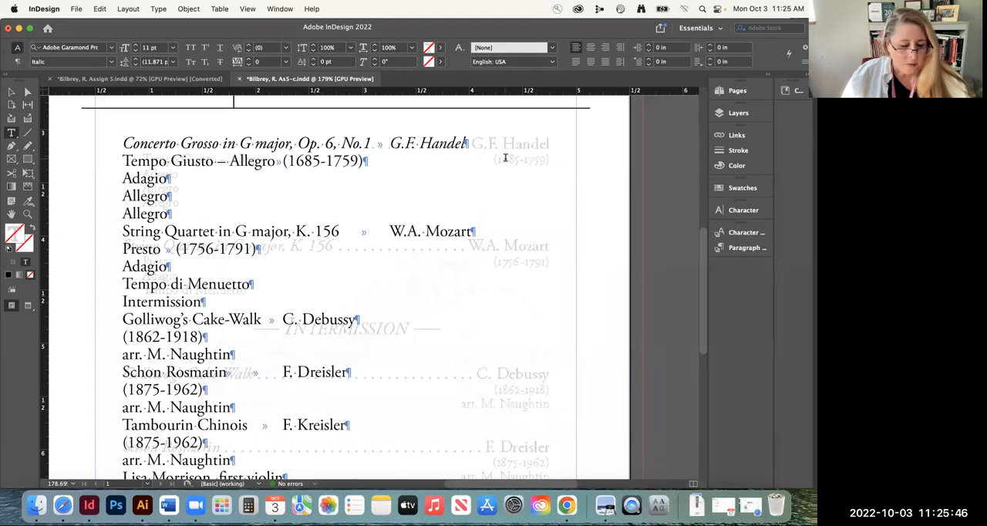
pyautogui.press('Tab')
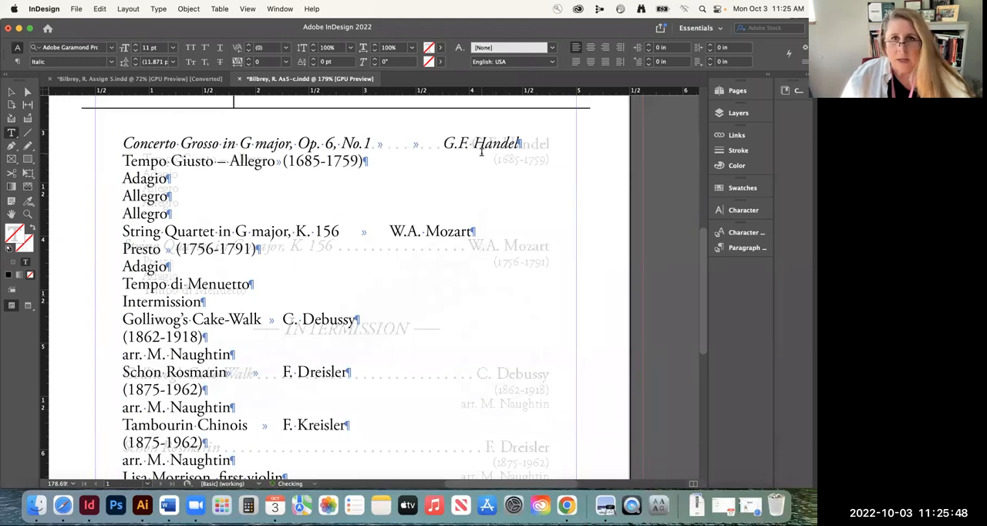
pyautogui.press('Tab')
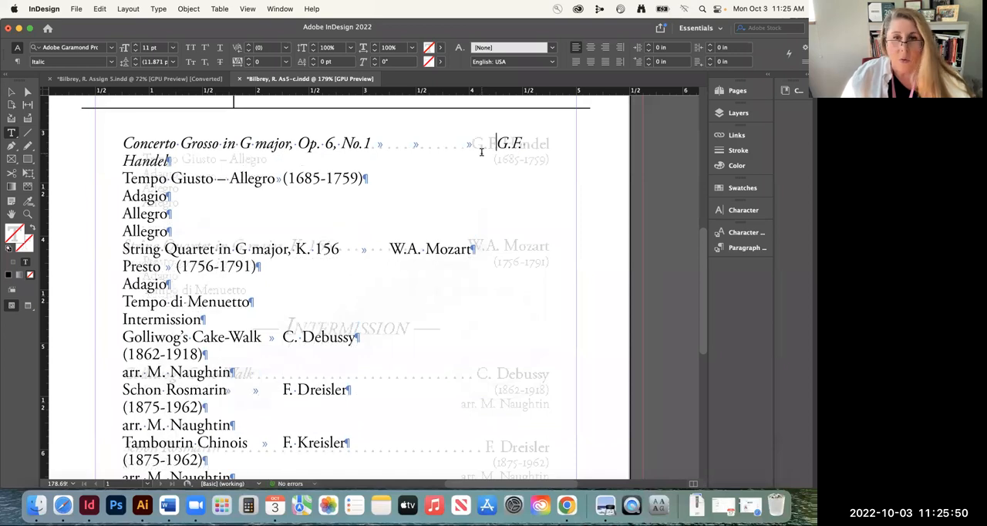
pyautogui.press('BackSpace')
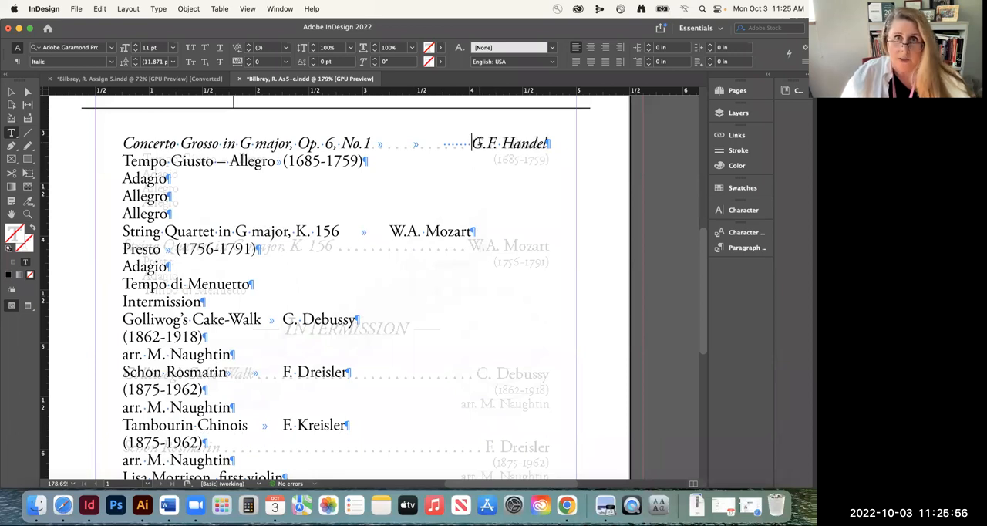
pyautogui.press('BackSpace')
pyautogui.press('BackSpace')
pyautogui.press('BackSpace')
pyautogui.press('BackSpace')
pyautogui.press('BackSpace')
pyautogui.press('BackSpace')
pyautogui.press('BackSpace')
pyautogui.press('BackSpace')
pyautogui.press('BackSpace')
pyautogui.press('BackSpace')
pyautogui.press('BackSpace')
pyautogui.press('BackSpace')
pyautogui.press('BackSpace')
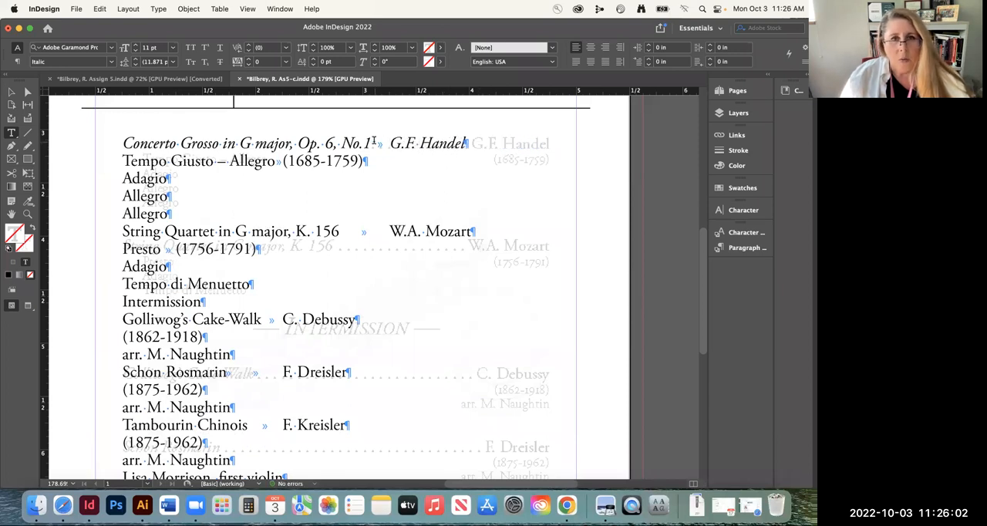
# Open the Tabs ruler for the whole Concerto Grosso line and align the ruler with the program text frame
pyautogui.tripleClick(373, 142)
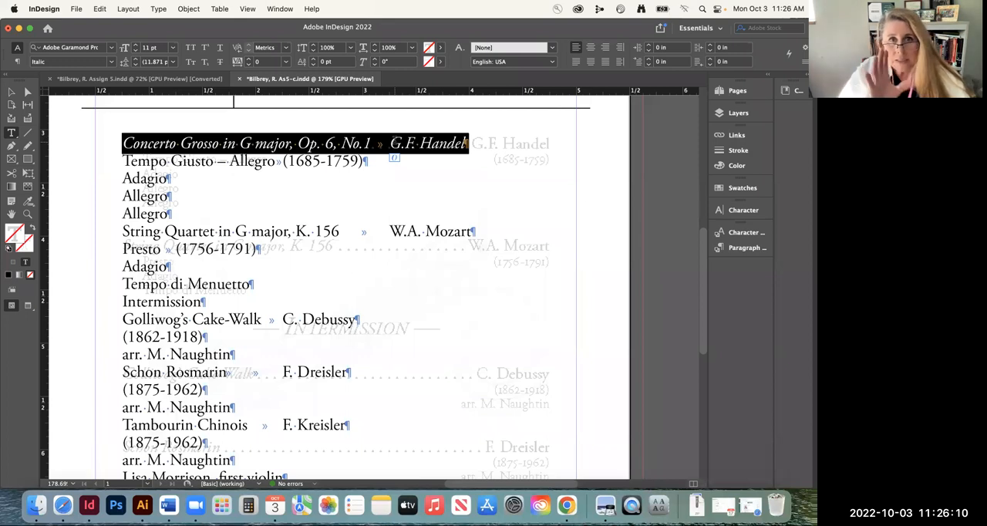
pyautogui.scroll(1, 397, 135)
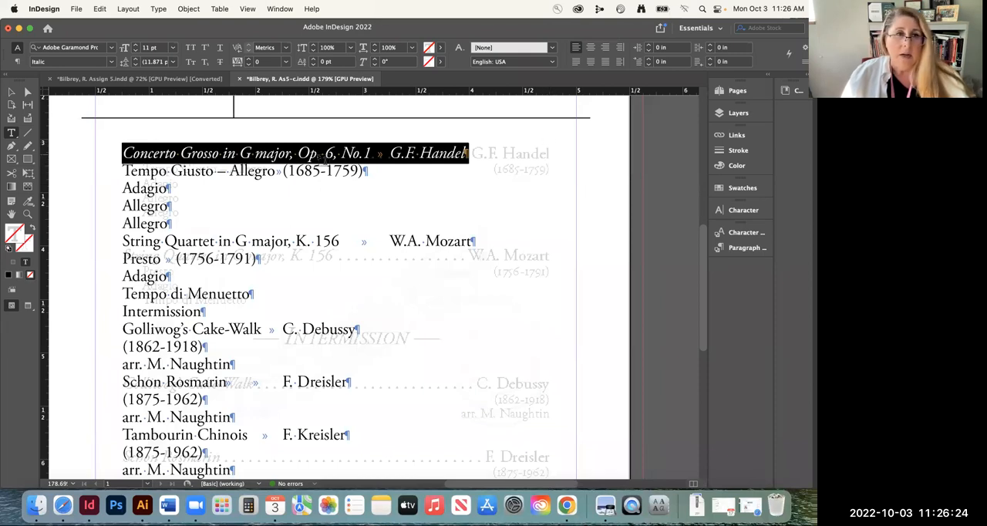
pyautogui.scroll(2, 234, 135)
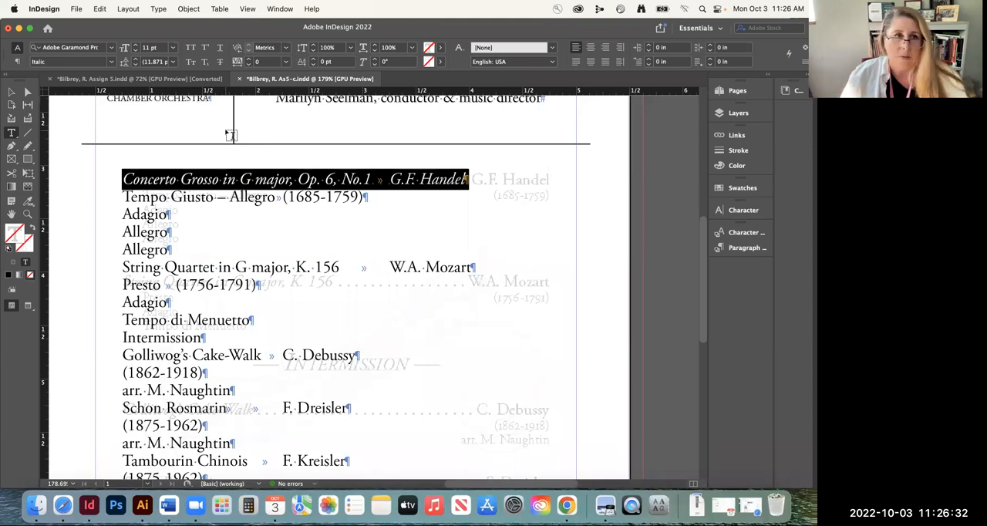
pyautogui.click(158, 10)
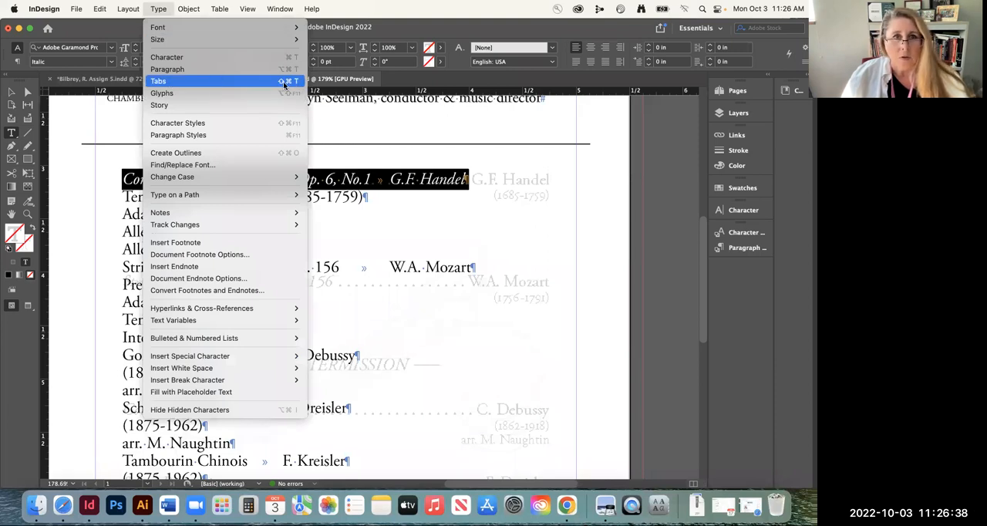
pyautogui.click(158, 81)
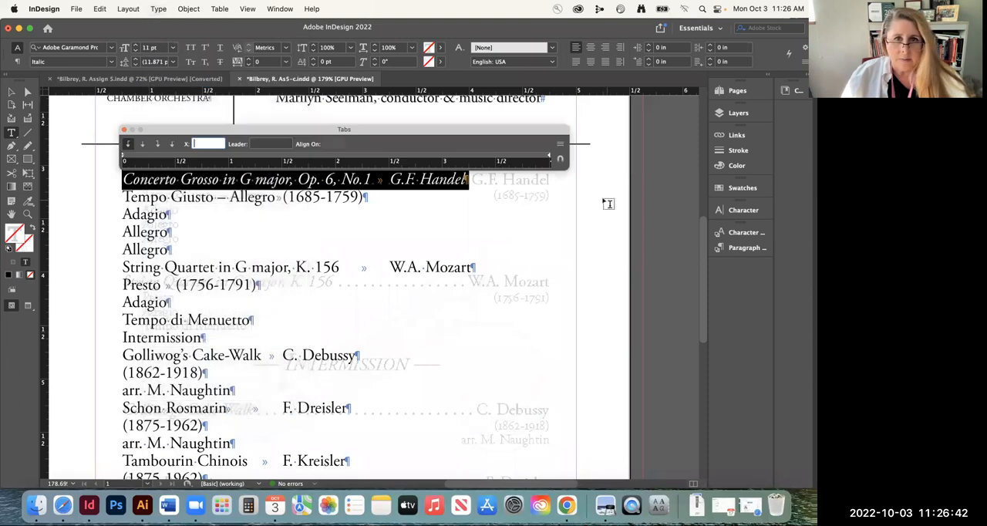
pyautogui.click(560, 158)
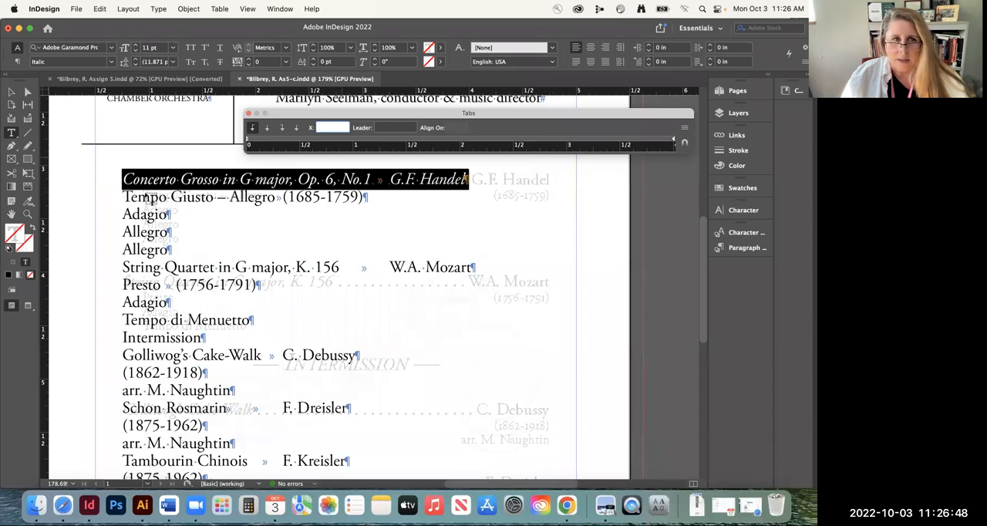
pyautogui.click(686, 145)
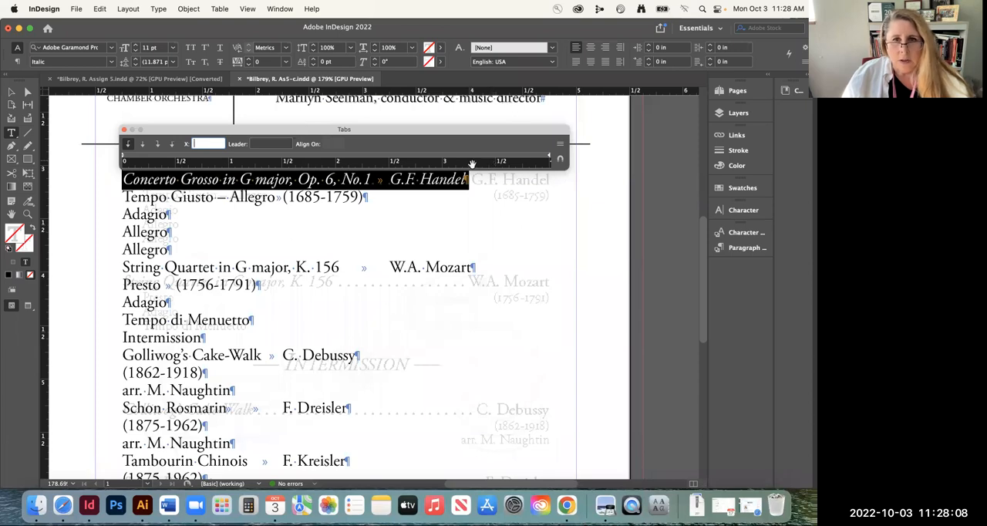
# Set the tab type for the Concerto Grosso line to right-justified
pyautogui.moveTo(490, 164); pyautogui.dragTo(343, 161)
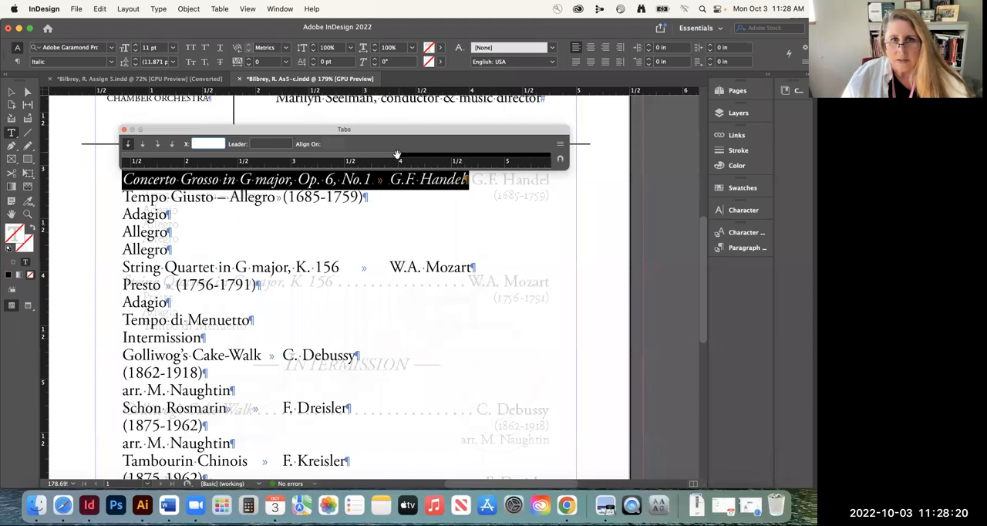
pyautogui.moveTo(334, 164); pyautogui.dragTo(493, 164)
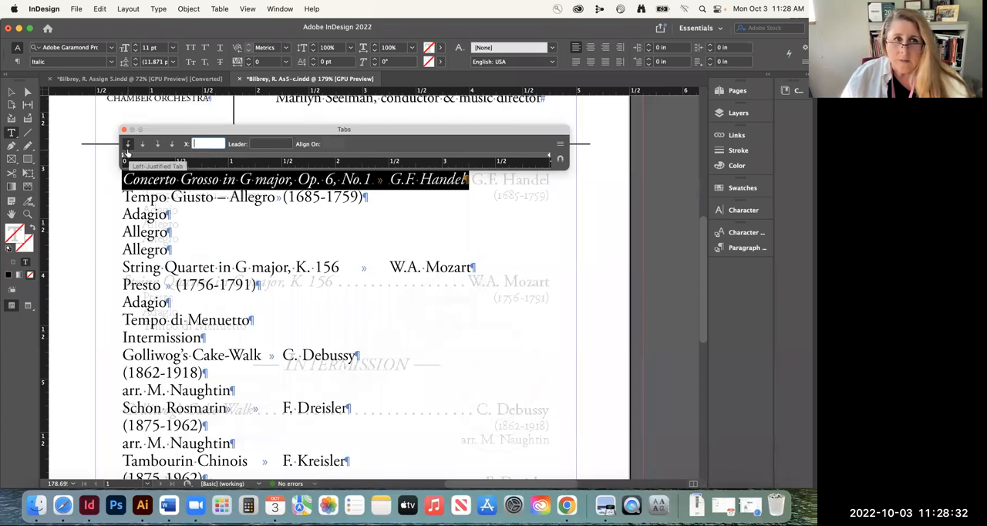
pyautogui.click(157, 145)
pyautogui.click(157, 145)
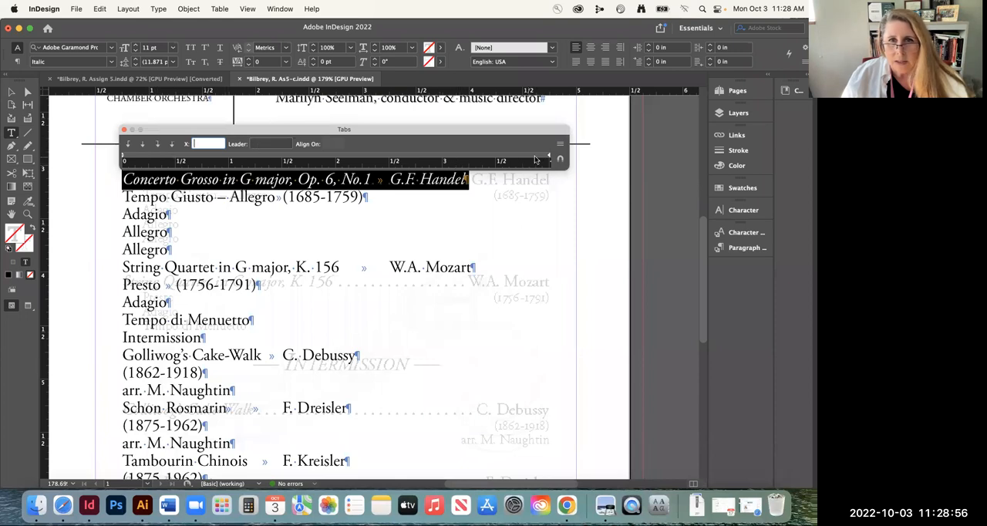
# Try a right-justified tab stop at 3.8611 in on the Concerto Grosso line and remove it again
pyautogui.click(535, 158)
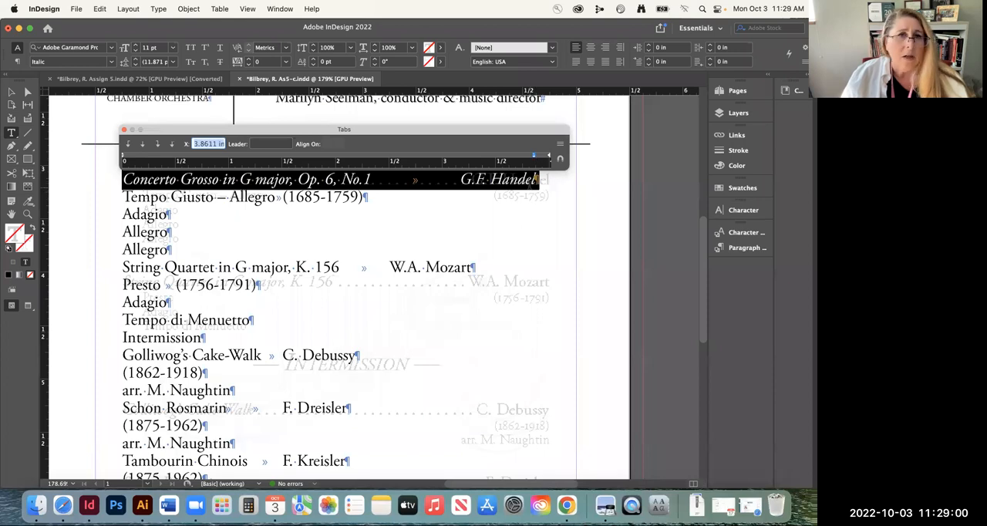
pyautogui.click(532, 154)
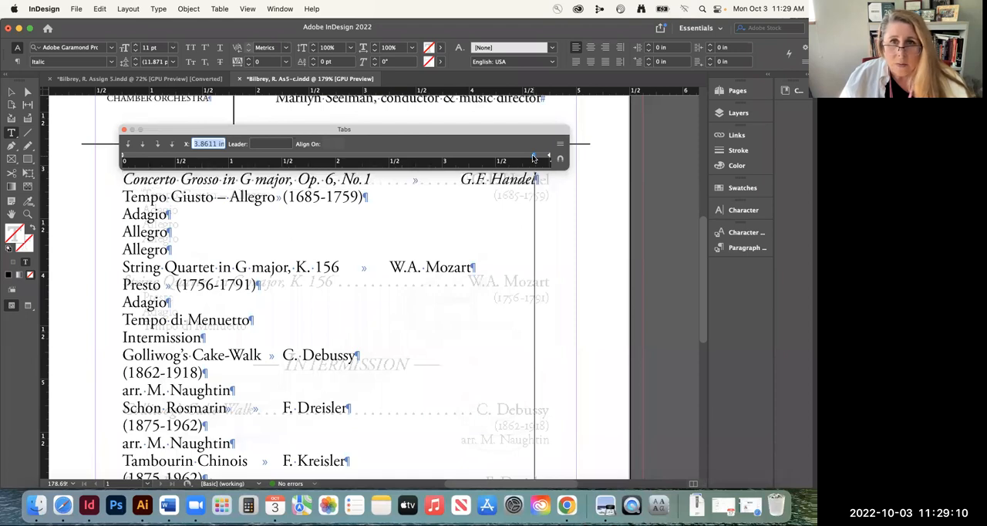
pyautogui.moveTo(532, 154); pyautogui.dragTo(533, 164)
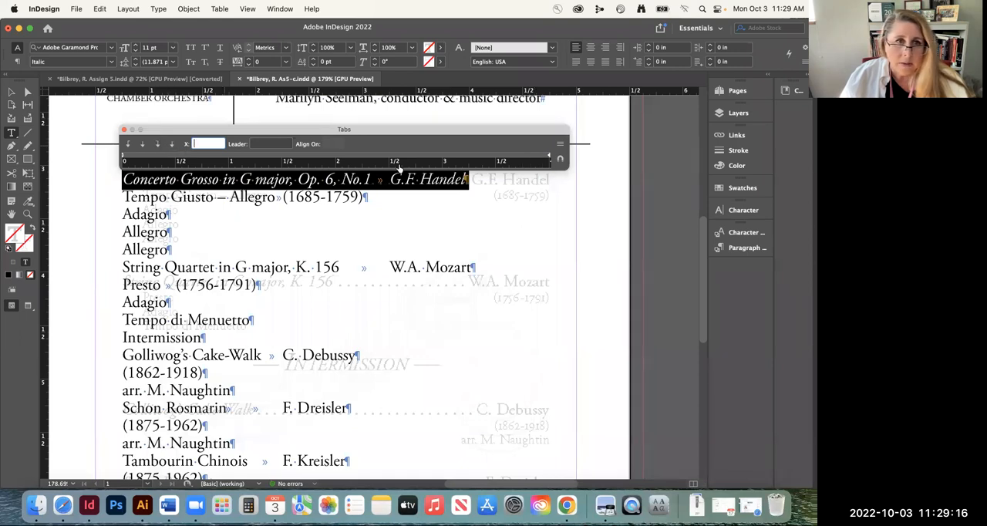
pyautogui.click(538, 156)
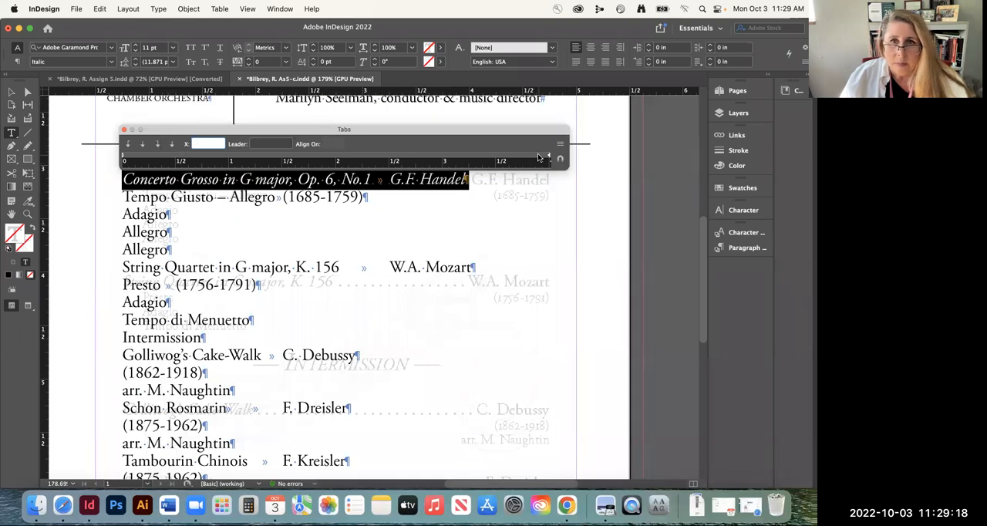
pyautogui.moveTo(537, 155); pyautogui.dragTo(537, 135)
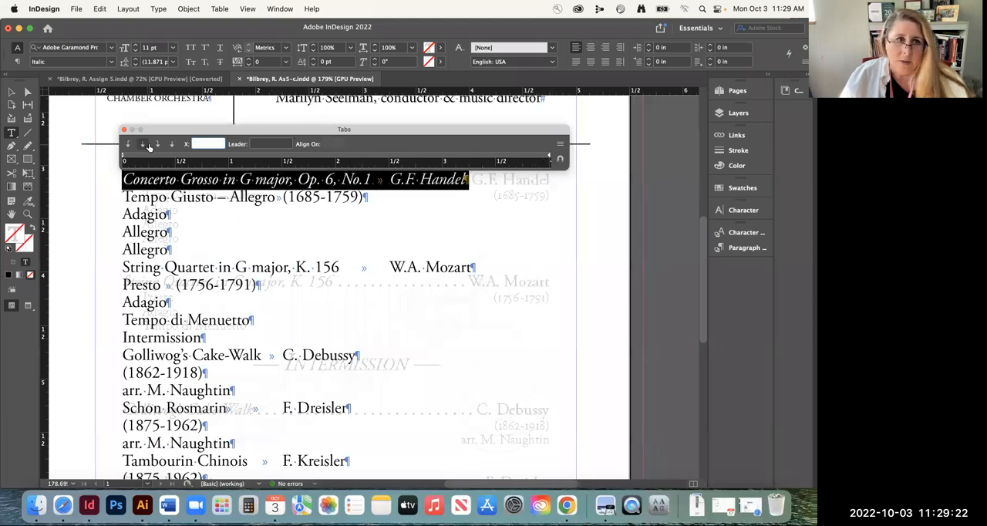
pyautogui.click(544, 157)
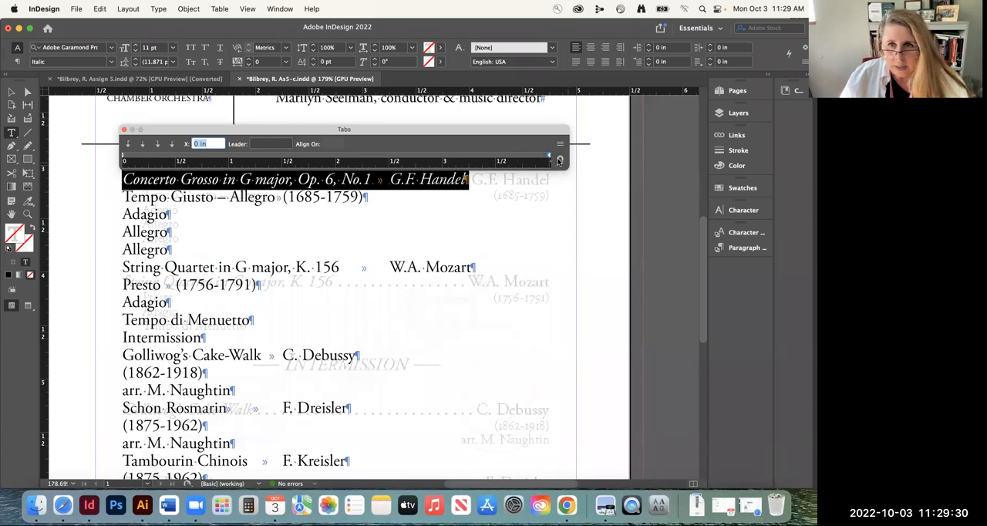
# Add a right-justified tab stop to the Concerto Grosso line and set its position to exactly 4 in
pyautogui.click(535, 158)
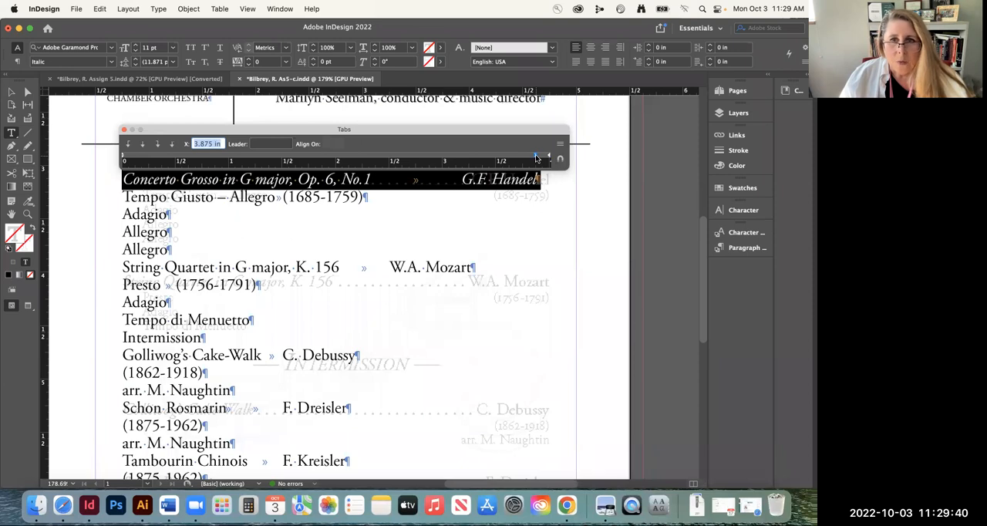
pyautogui.click(535, 154)
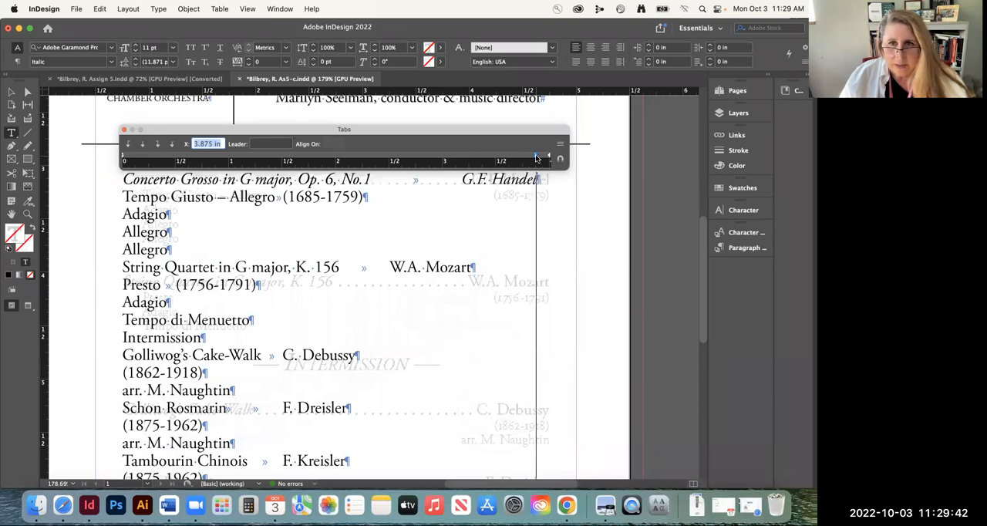
pyautogui.moveTo(535, 154); pyautogui.dragTo(340, 156)
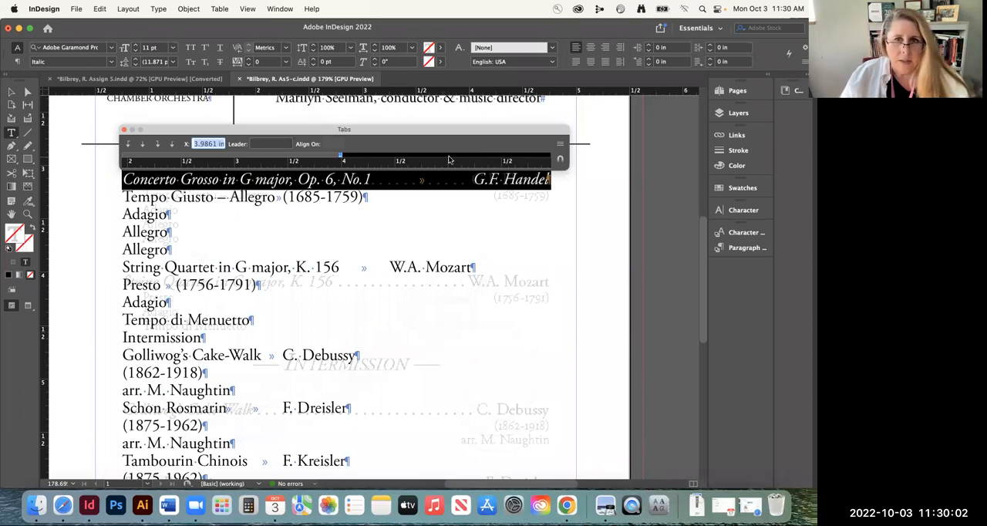
pyautogui.moveTo(385, 165); pyautogui.dragTo(559, 161)
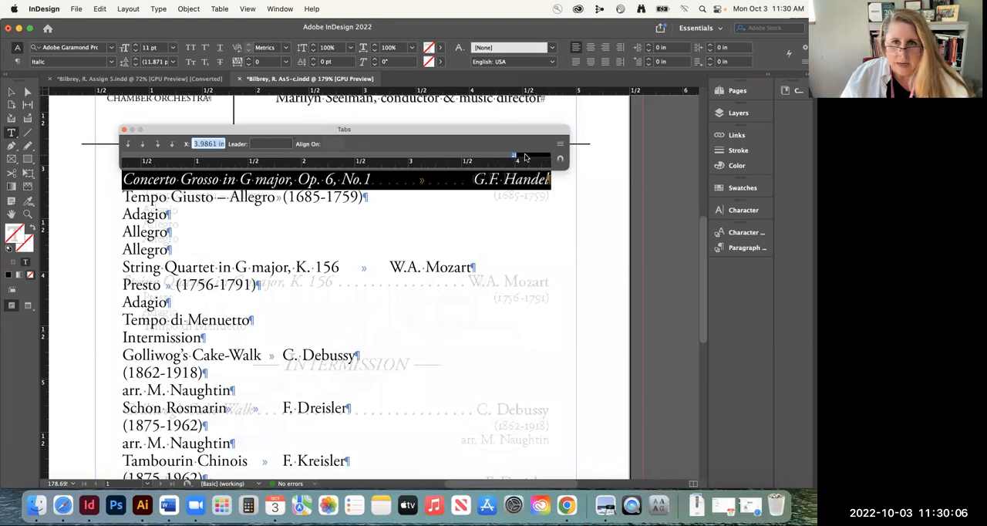
pyautogui.moveTo(473, 163); pyautogui.dragTo(511, 164)
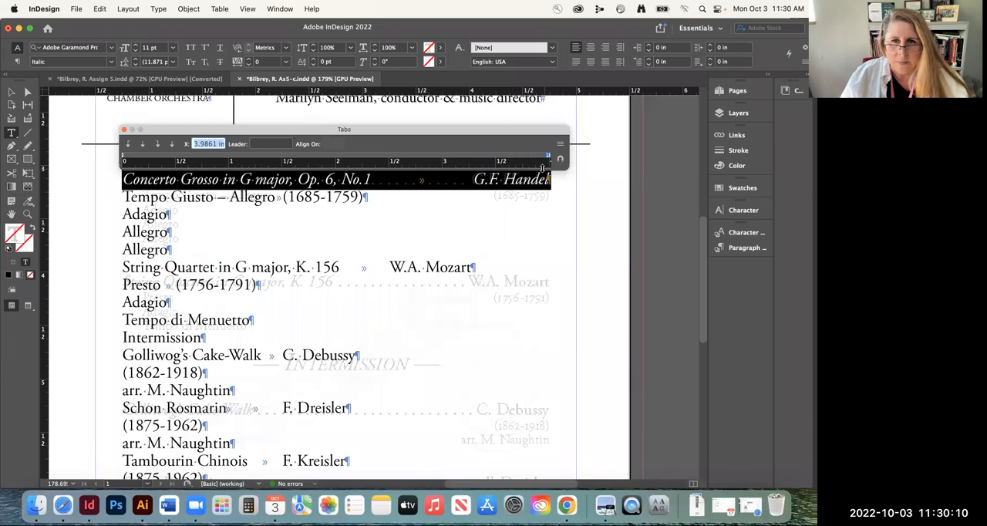
pyautogui.moveTo(549, 158)
pyautogui.mouseDown()
pyautogui.moveTo(512, 159)
pyautogui.moveTo(549, 158)
pyautogui.mouseUp()
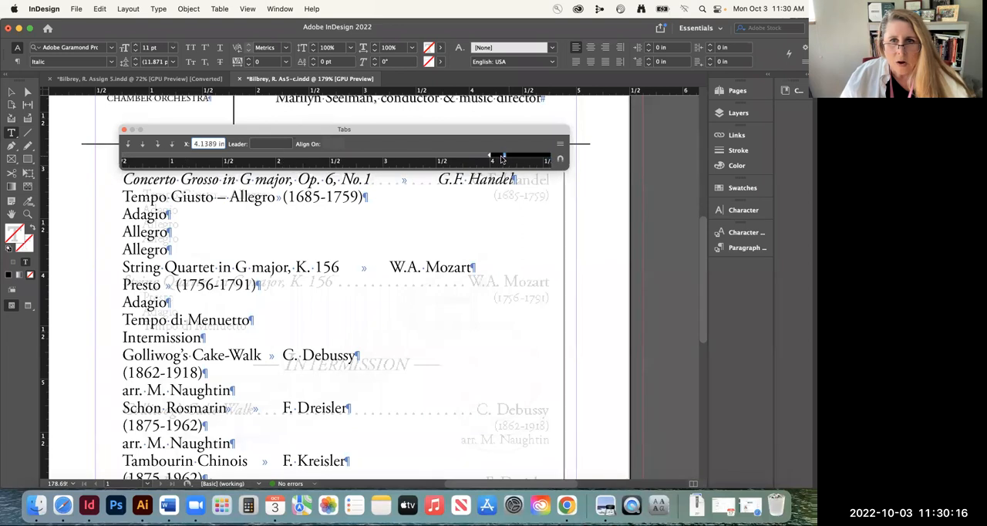
pyautogui.write('4')
pyautogui.press('Return')
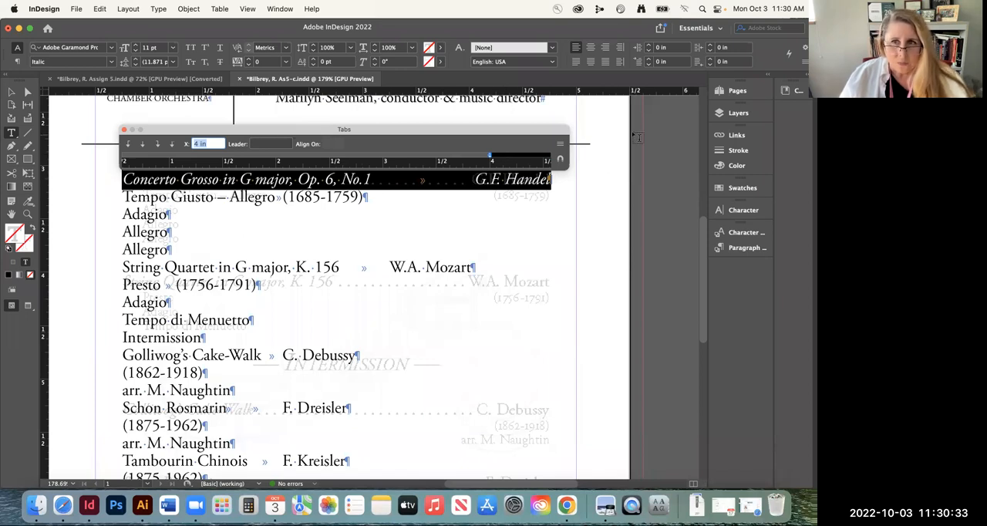
# Hide Layer 1 to examine the template's tab leaders on their own, and show the layer again
pyautogui.click(729, 113)
pyautogui.click(583, 123)
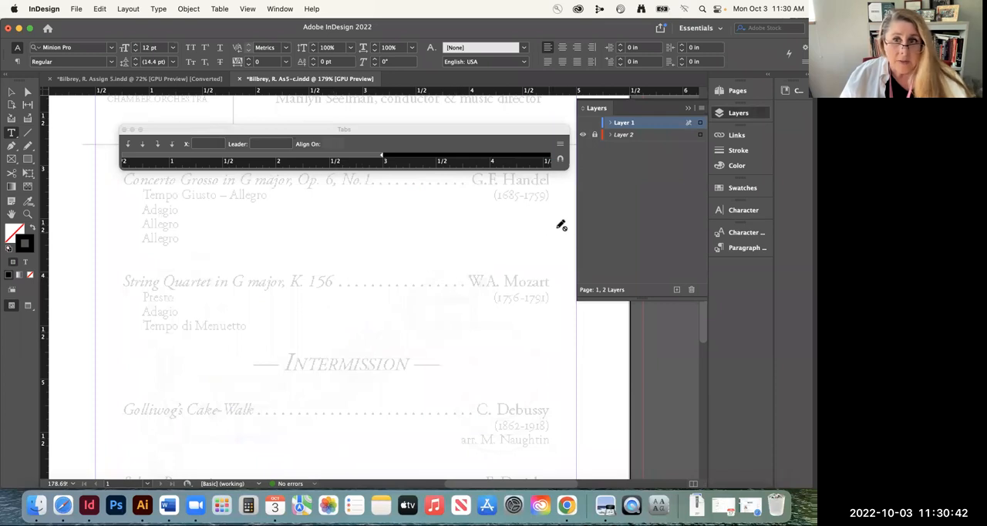
pyautogui.click(583, 123)
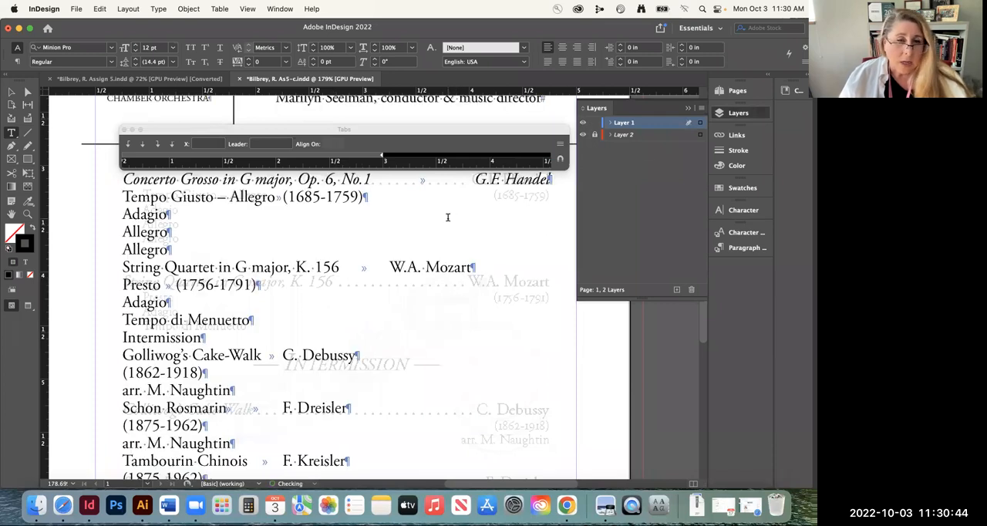
# Give the Concerto Grosso line's 4 in tab stop a leader made of a period followed by a space
pyautogui.moveTo(375, 178); pyautogui.dragTo(490, 182)
pyautogui.tripleClick(494, 190)
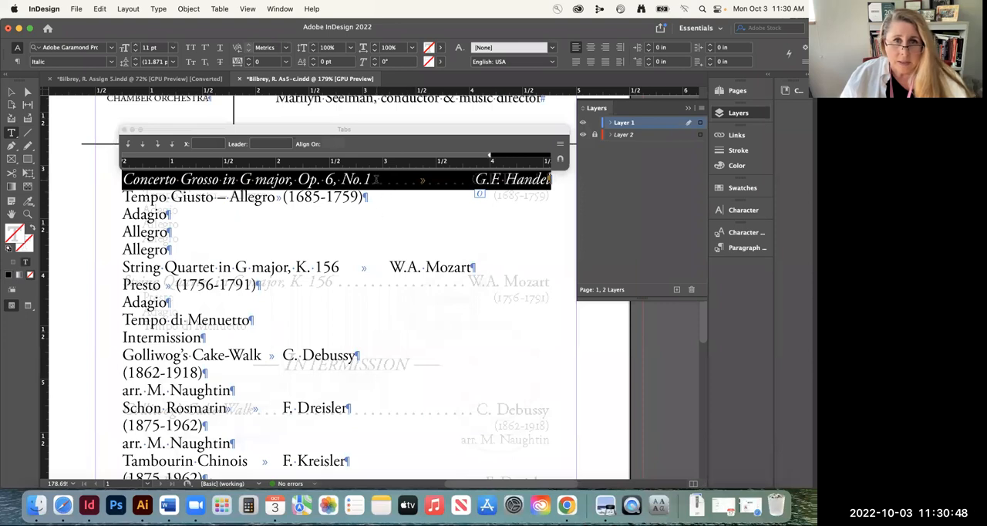
pyautogui.click(489, 155)
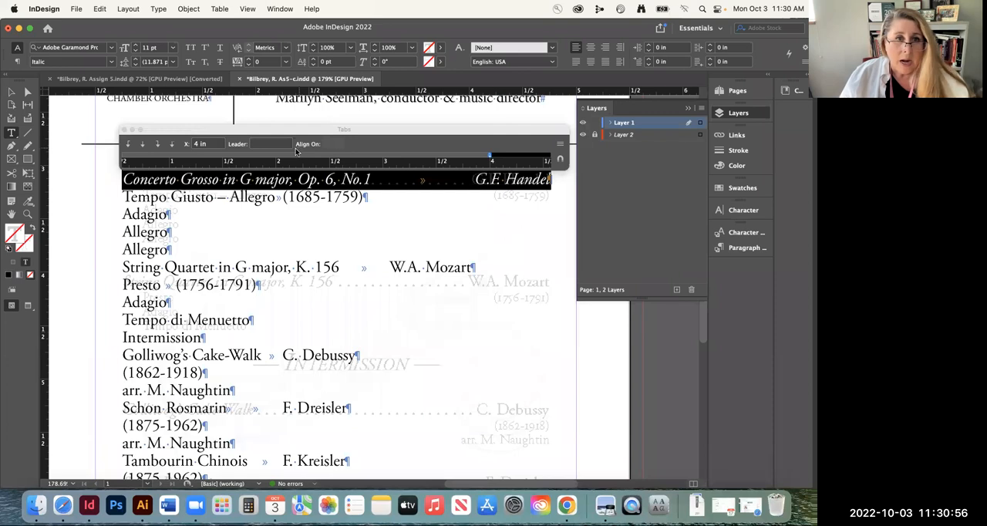
pyautogui.click(264, 143)
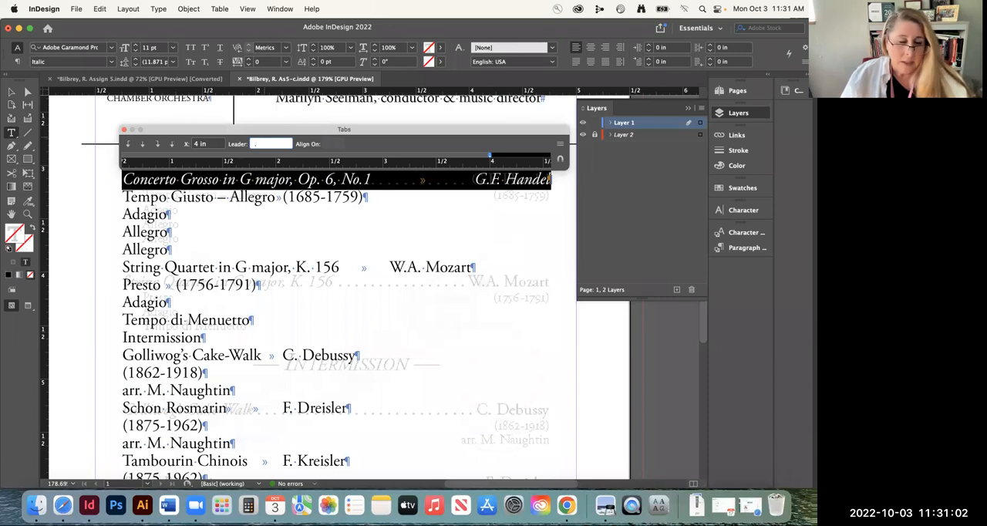
pyautogui.press('Tab')
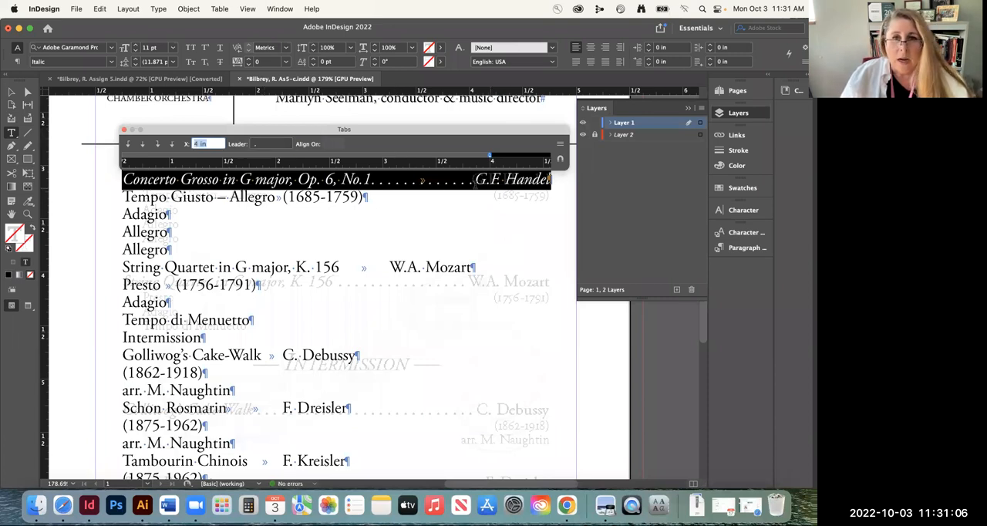
# Try a leader of only a period without a space on the 4 in tab stop, and restore the period-and-space leader
pyautogui.click(262, 145)
pyautogui.press('BackSpace')
pyautogui.write('.')
pyautogui.press('Tab')
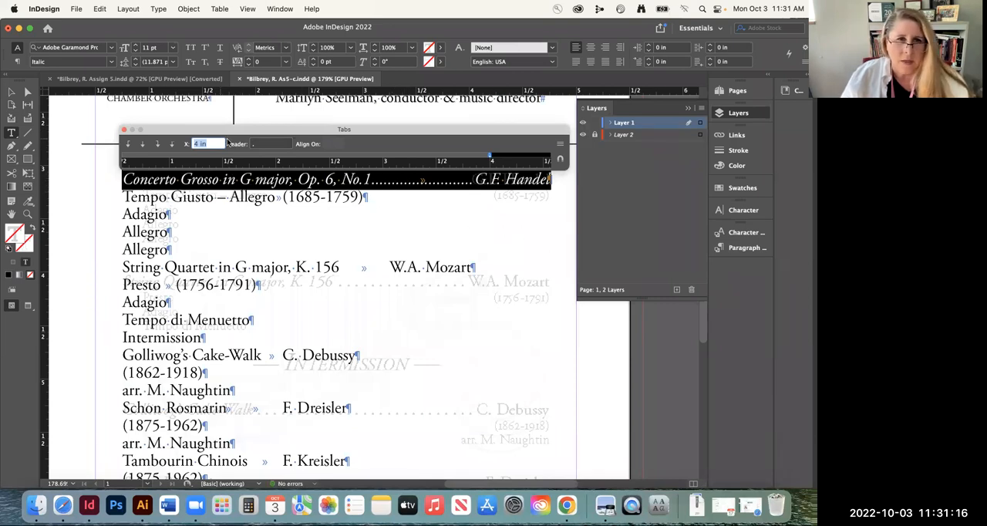
pyautogui.press('Tab')
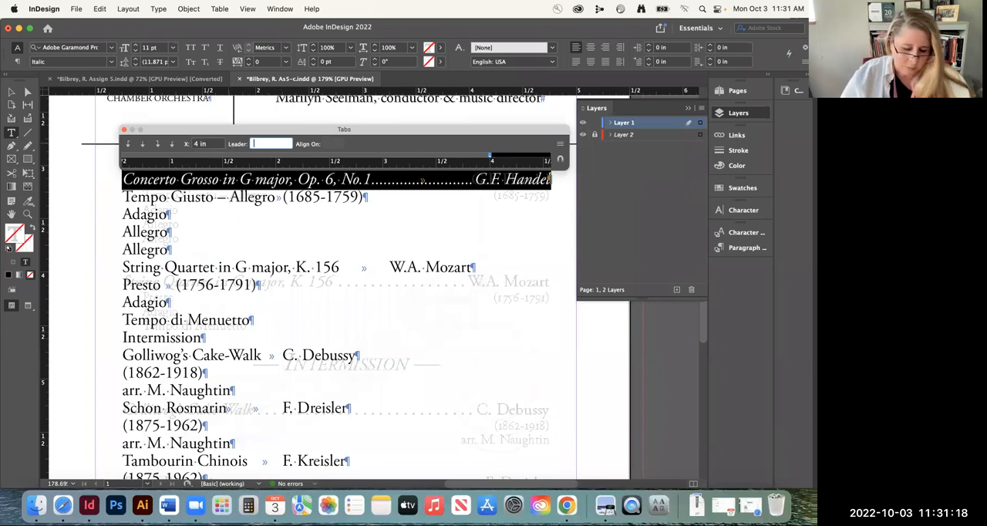
pyautogui.write('.')
pyautogui.press('Tab')
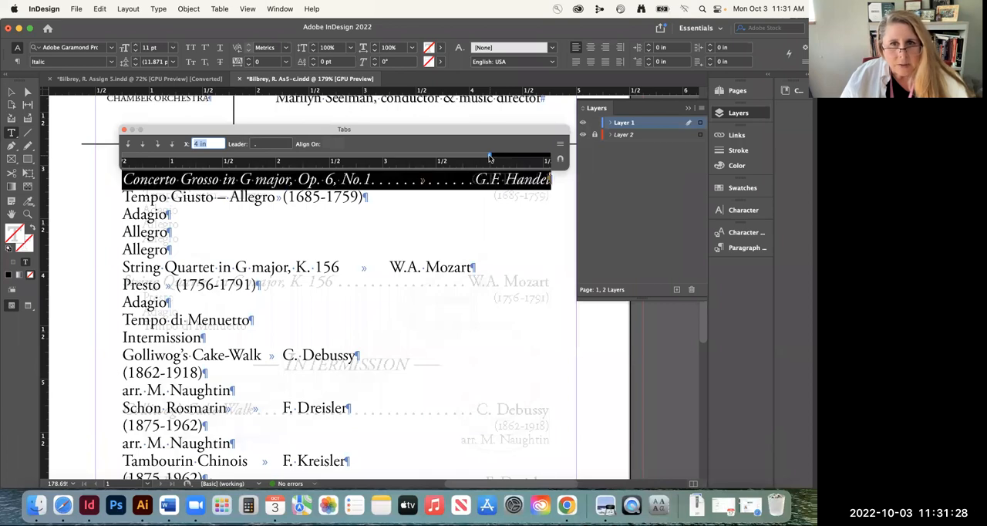
# Move the Concerto Grosso line's tab stop to 3.8611 in and back to 4 in
pyautogui.moveTo(489, 158); pyautogui.dragTo(471, 159)
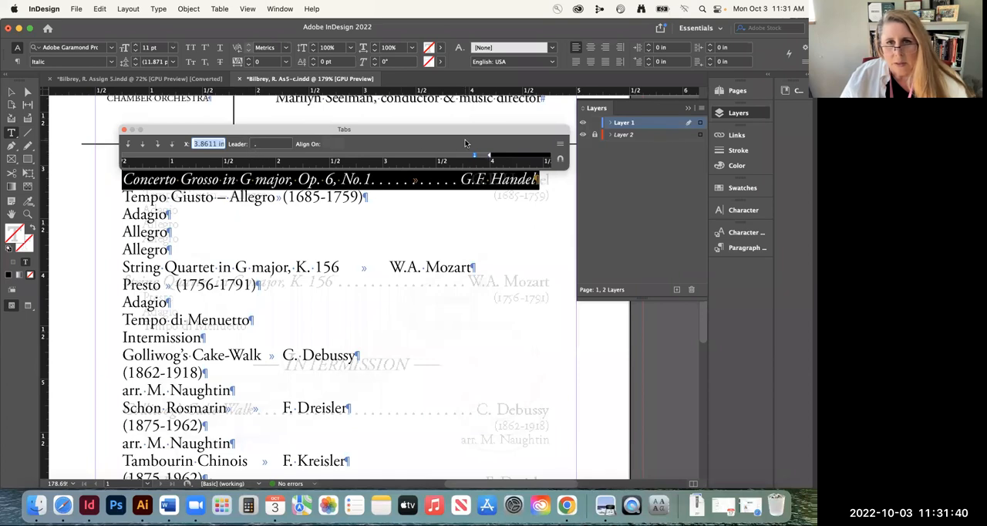
pyautogui.moveTo(473, 154); pyautogui.dragTo(489, 158)
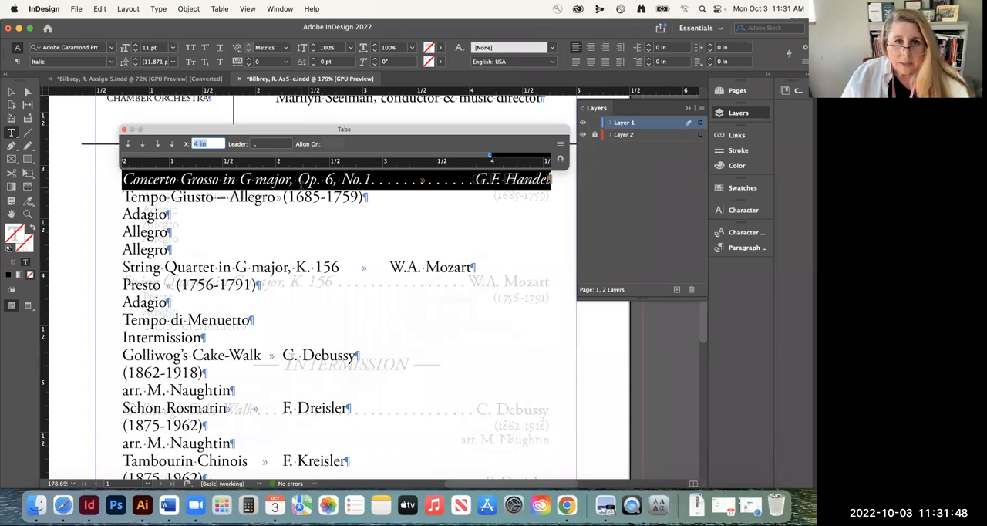
# Indent the Tempo Giusto – Allegro line 0.1944 in from the left and reduce its type size to 9 pt
pyautogui.tripleClick(237, 191)
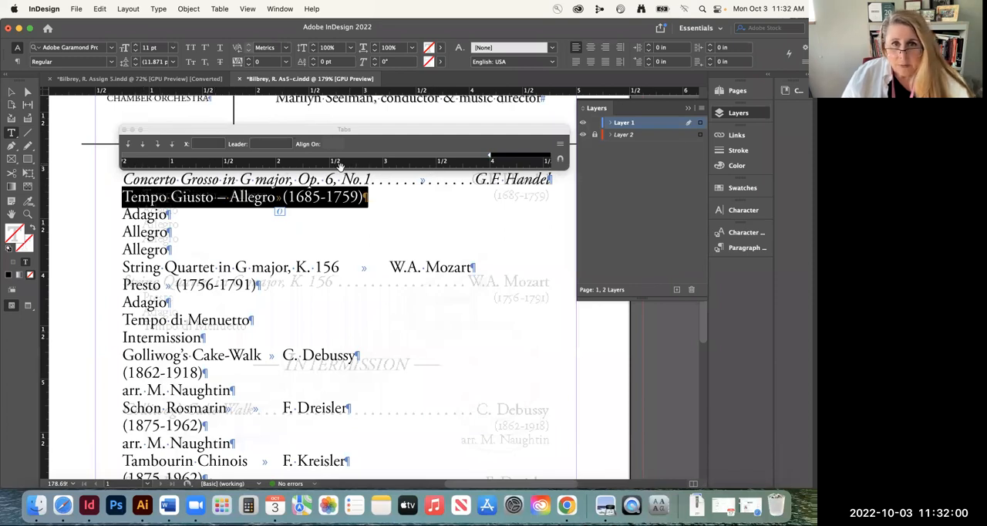
pyautogui.moveTo(289, 164); pyautogui.dragTo(352, 164)
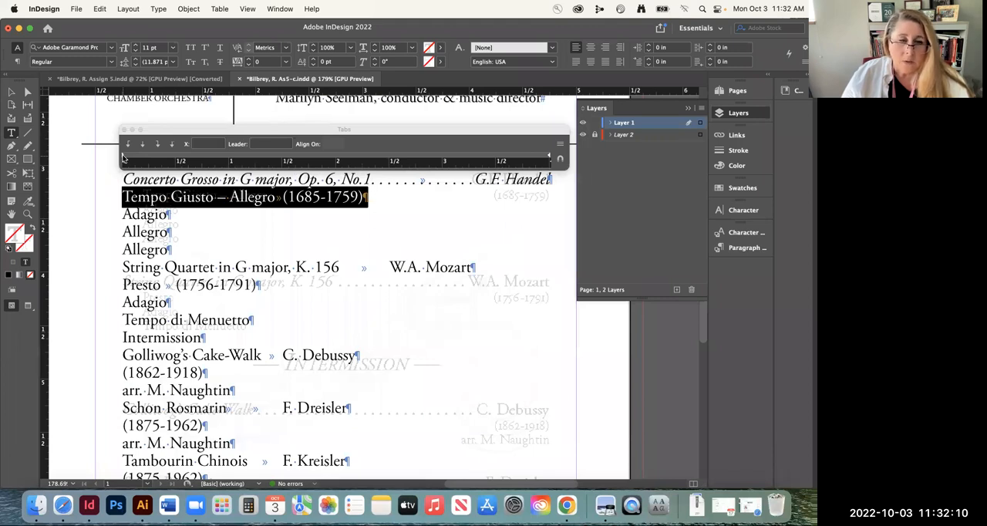
pyautogui.moveTo(125, 159); pyautogui.dragTo(143, 158)
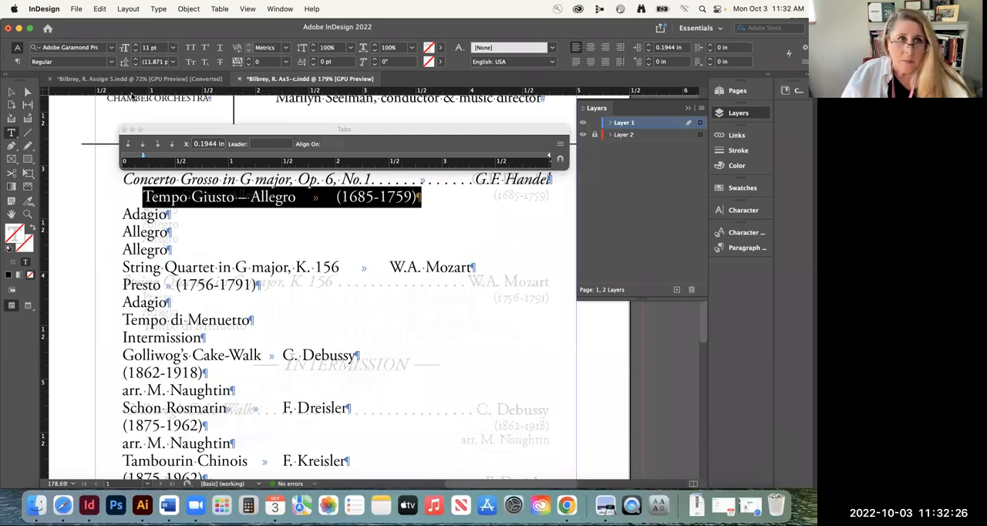
pyautogui.click(135, 51)
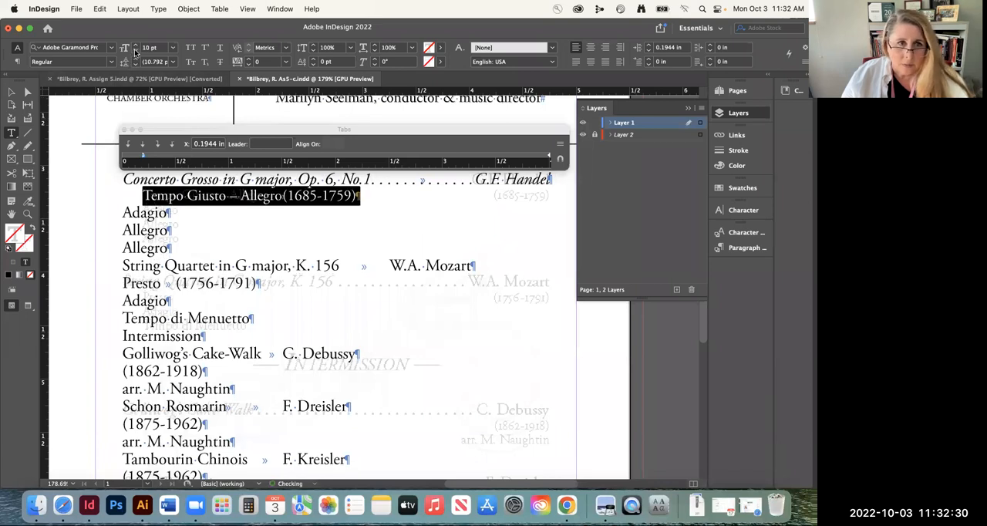
pyautogui.click(135, 50)
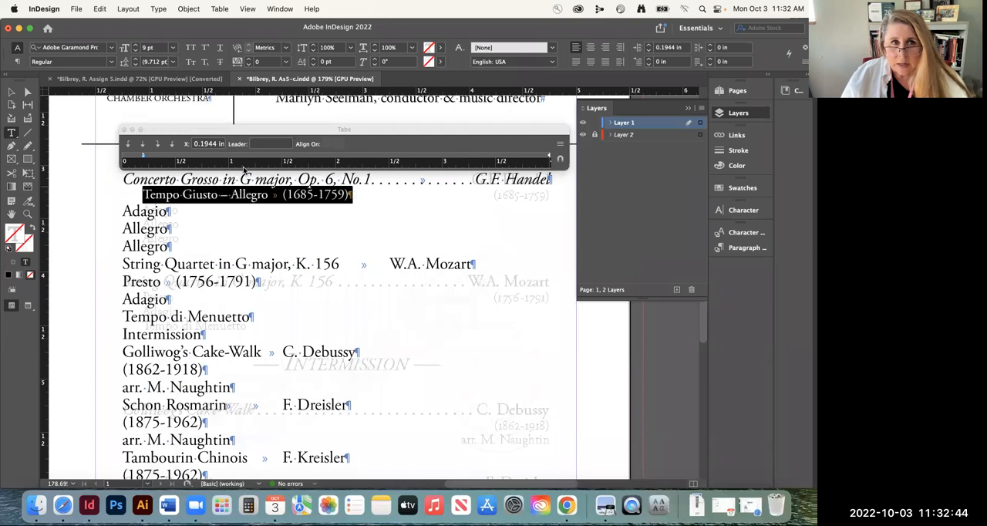
# Give the Tempo Giusto – Allegro line a right-justified tab stop at 4 in so its dates align with the composer's name
pyautogui.click(158, 143)
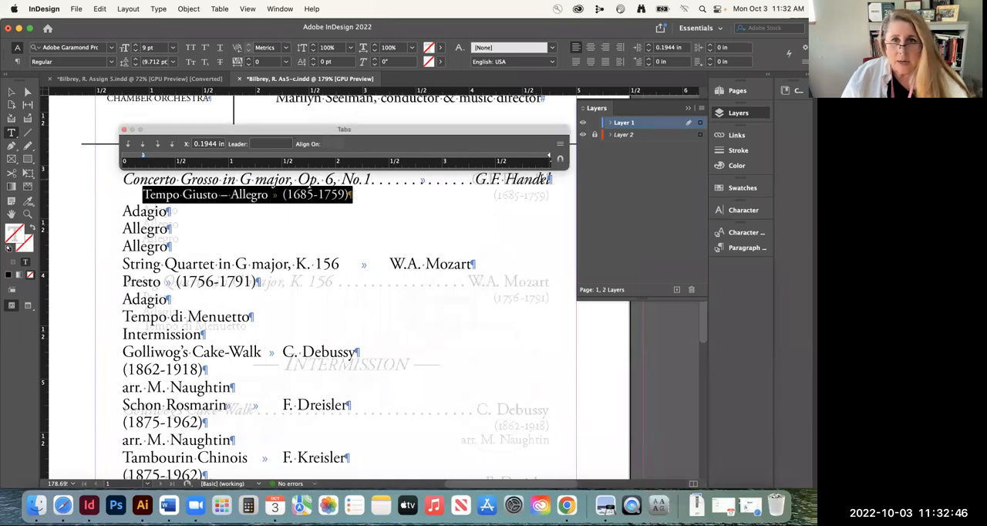
pyautogui.click(539, 156)
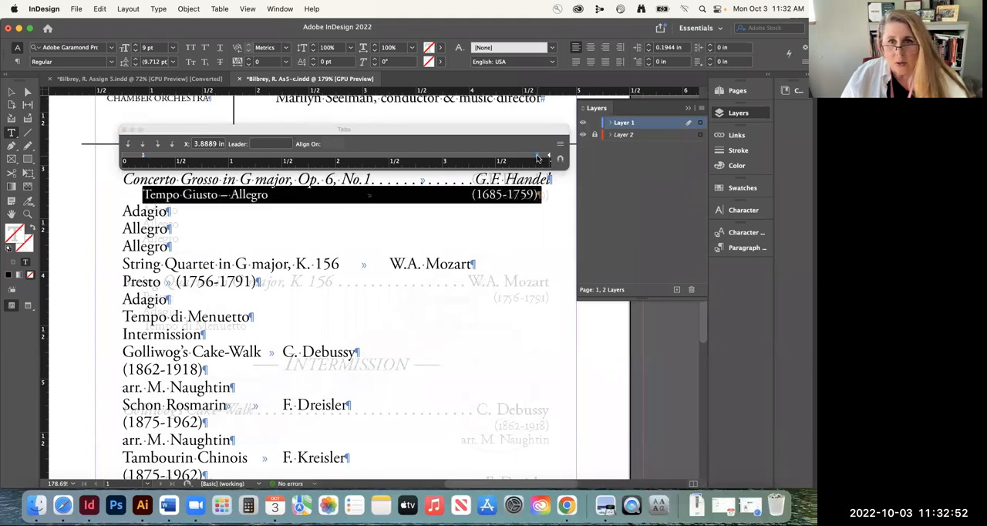
pyautogui.moveTo(539, 158)
pyautogui.mouseDown()
pyautogui.moveTo(549, 158)
pyautogui.moveTo(431, 159)
pyautogui.mouseUp()
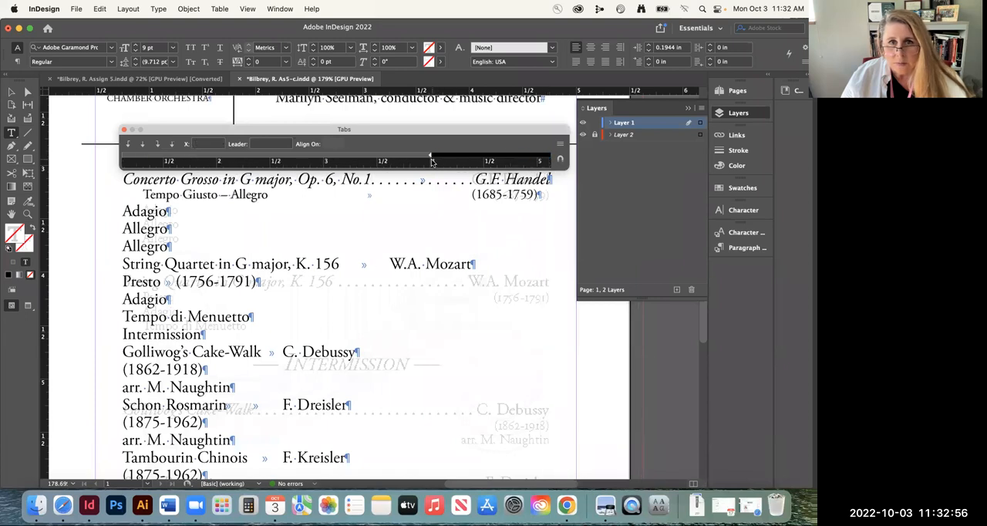
pyautogui.moveTo(520, 156); pyautogui.dragTo(430, 157)
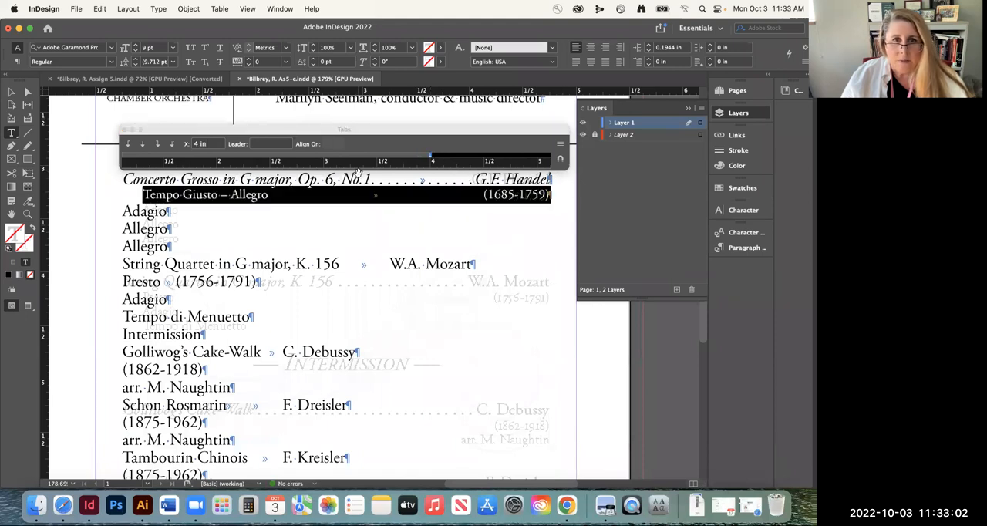
pyautogui.moveTo(347, 164); pyautogui.dragTo(467, 165)
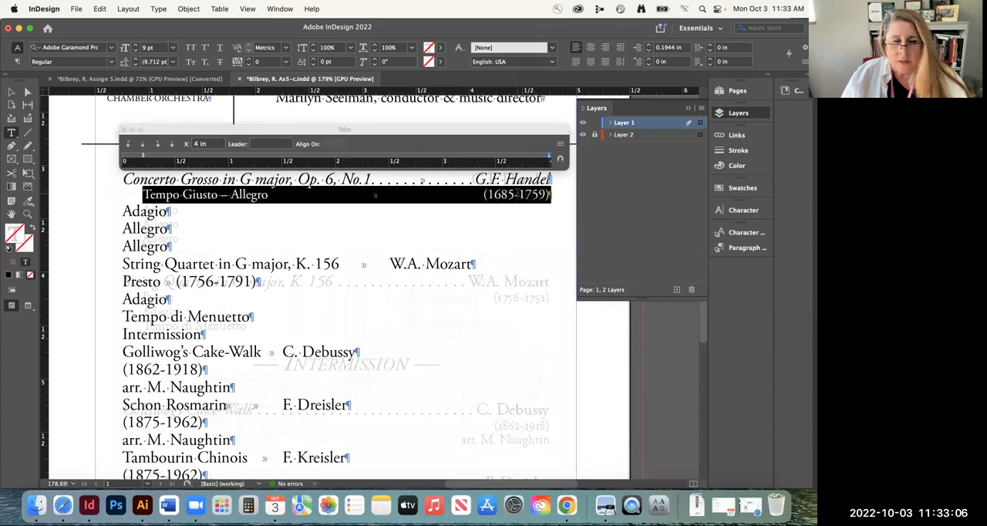
# Hide Layer 1 to examine how the template sets the composer's dates, and show the layer again
pyautogui.tripleClick(500, 195)
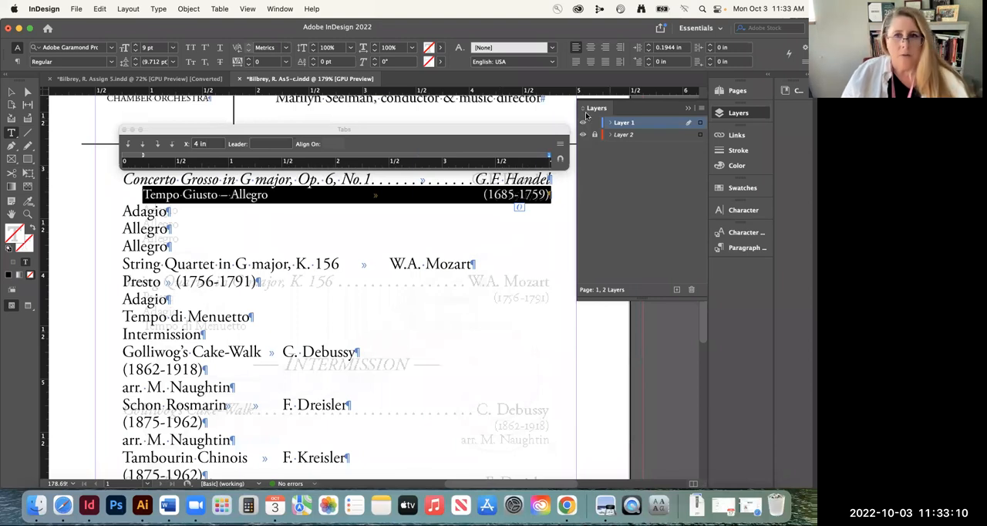
pyautogui.click(583, 122)
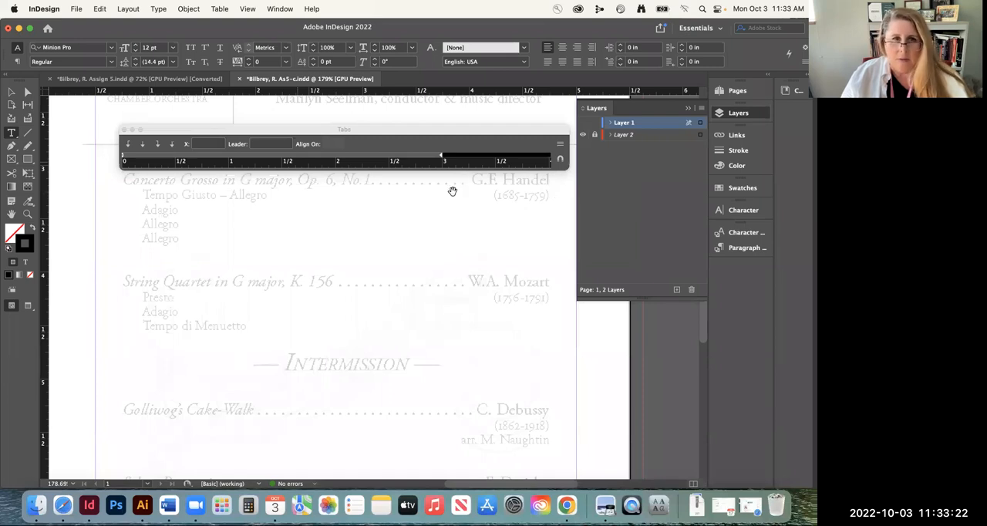
pyautogui.click(12, 133)
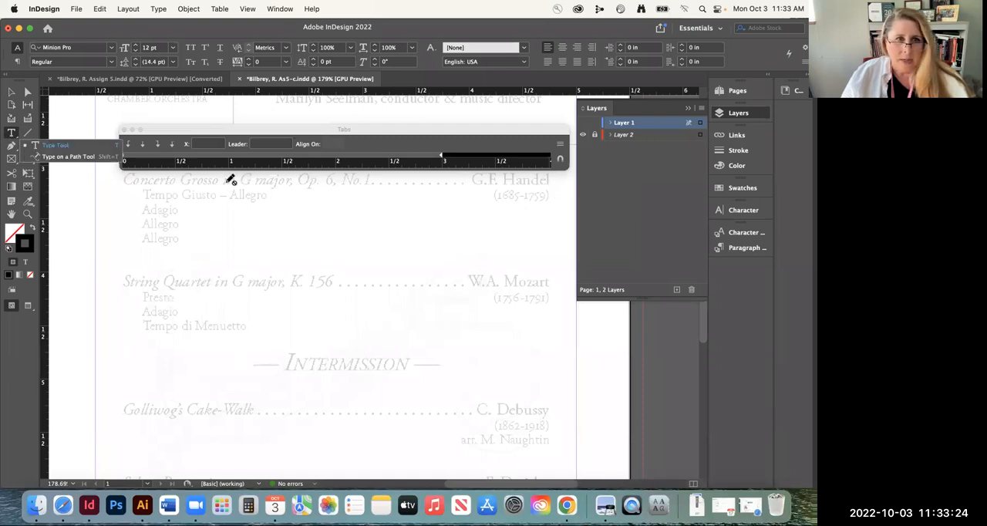
pyautogui.click(584, 122)
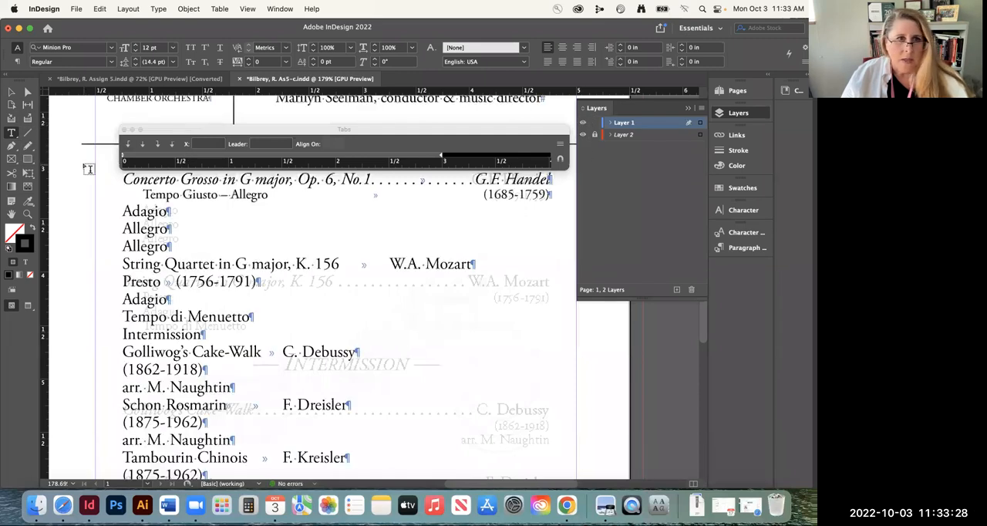
# Apply the OpenType Proportional Oldstyle figure style to the whole Tempo Giusto – Allegro line
pyautogui.tripleClick(271, 194)
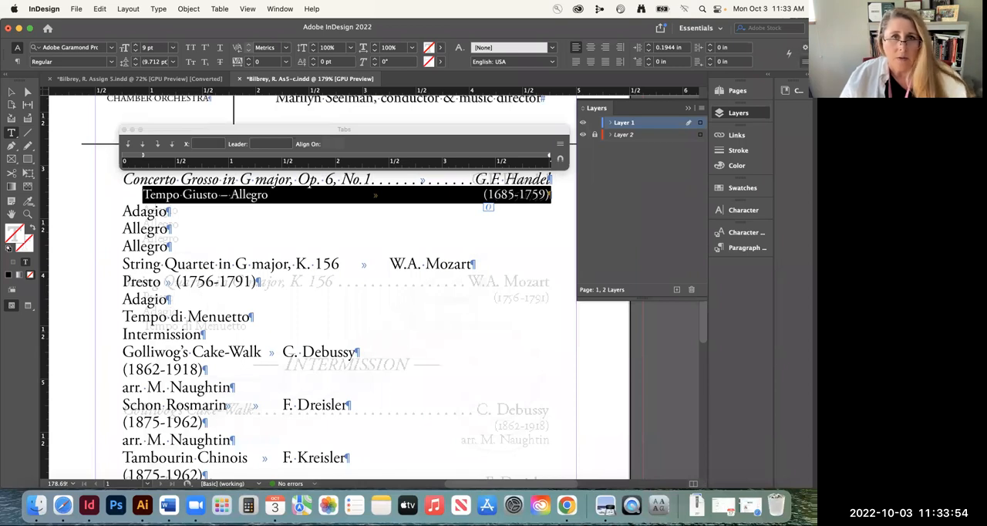
pyautogui.click(804, 62)
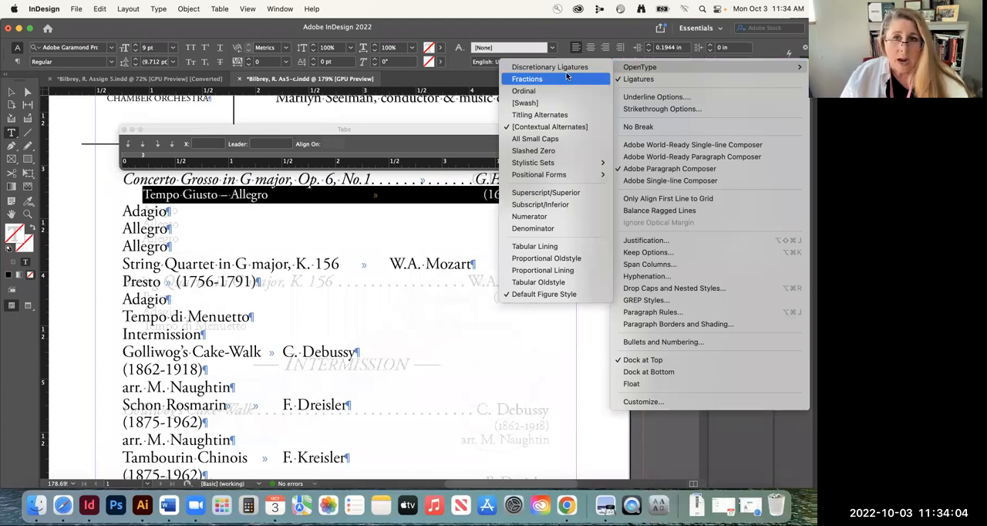
pyautogui.click(554, 257)
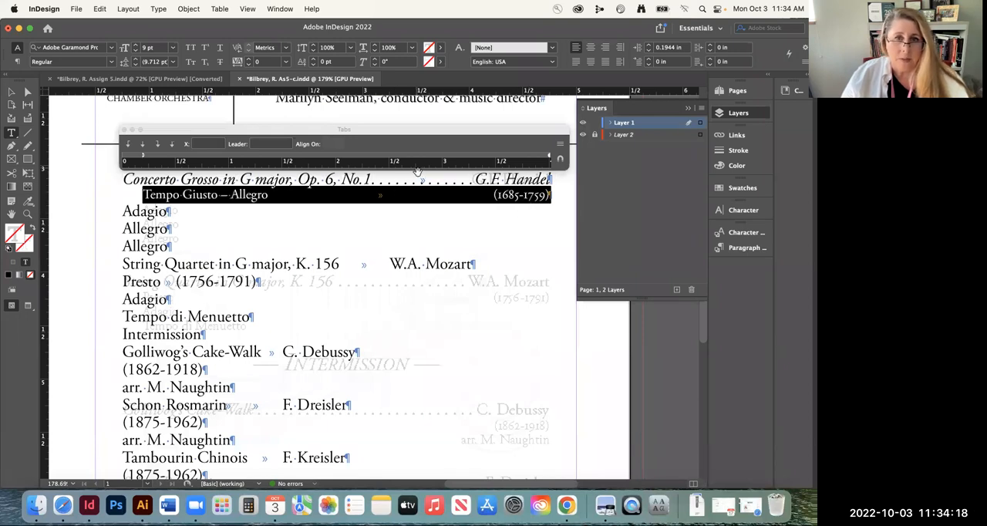
pyautogui.click(378, 195)
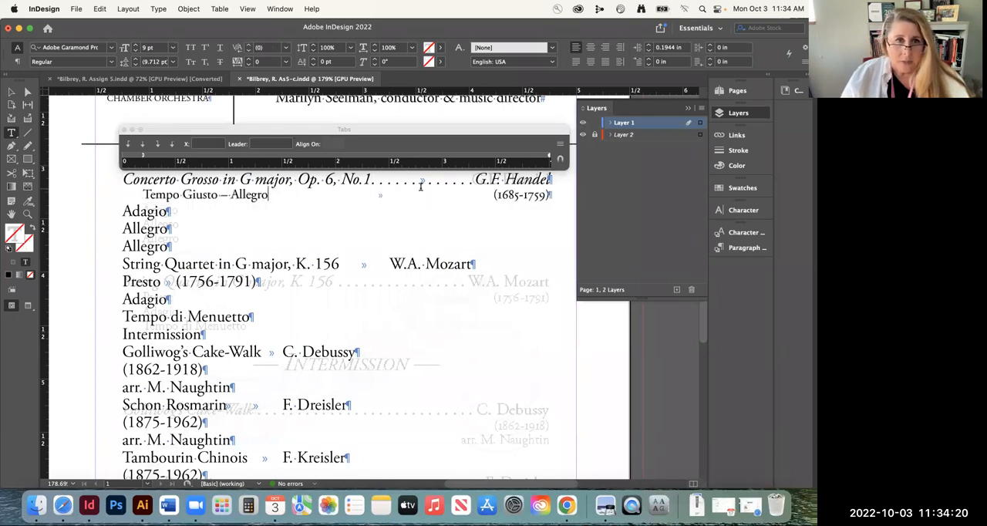
pyautogui.doubleClick(154, 210)
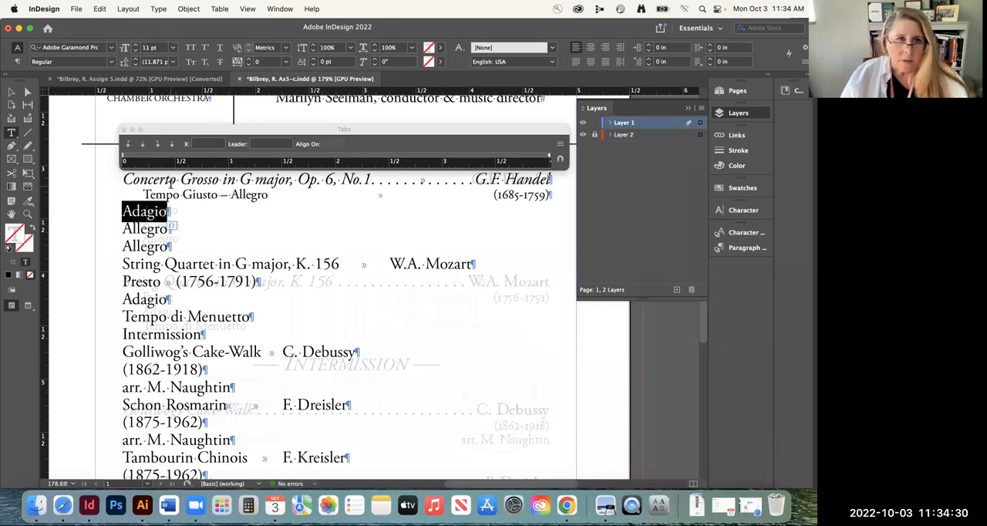
pyautogui.click(172, 195)
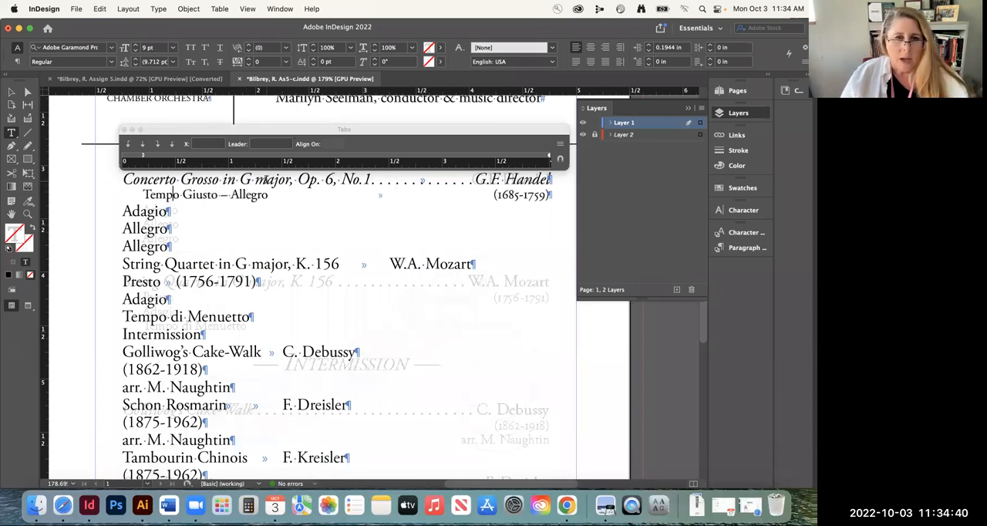
# Close the tab settings, select the whole Concerto Grosso line, and display the paragraph styles
pyautogui.click(126, 130)
pyautogui.tripleClick(146, 174)
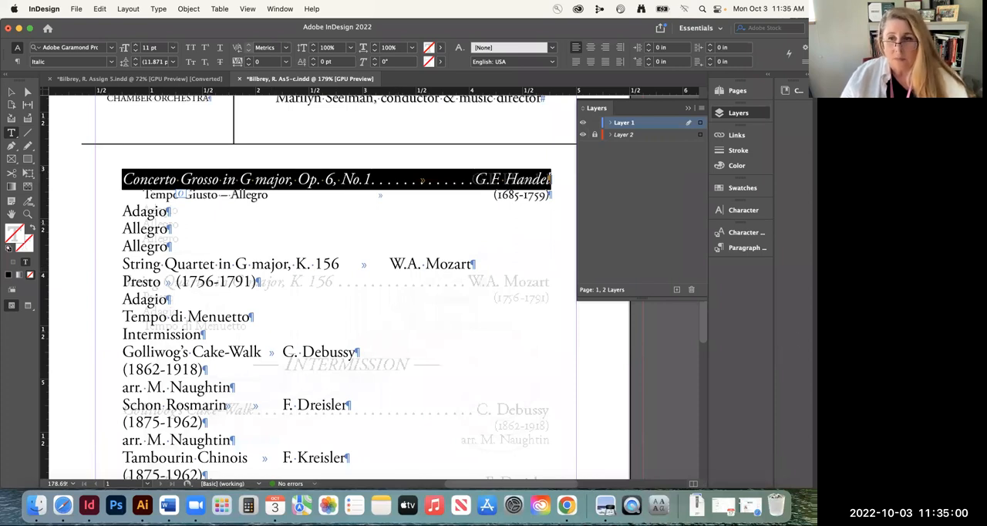
pyautogui.click(277, 9)
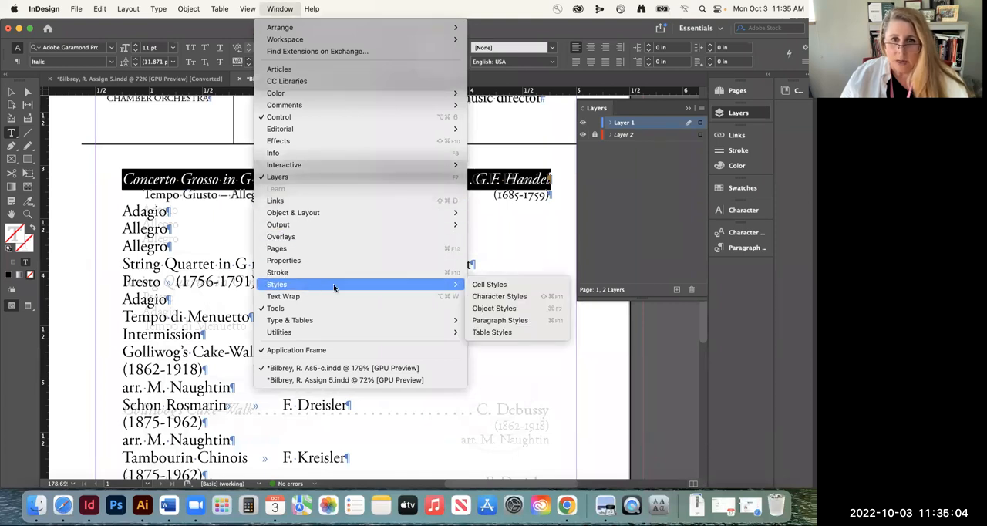
pyautogui.moveTo(458, 287)
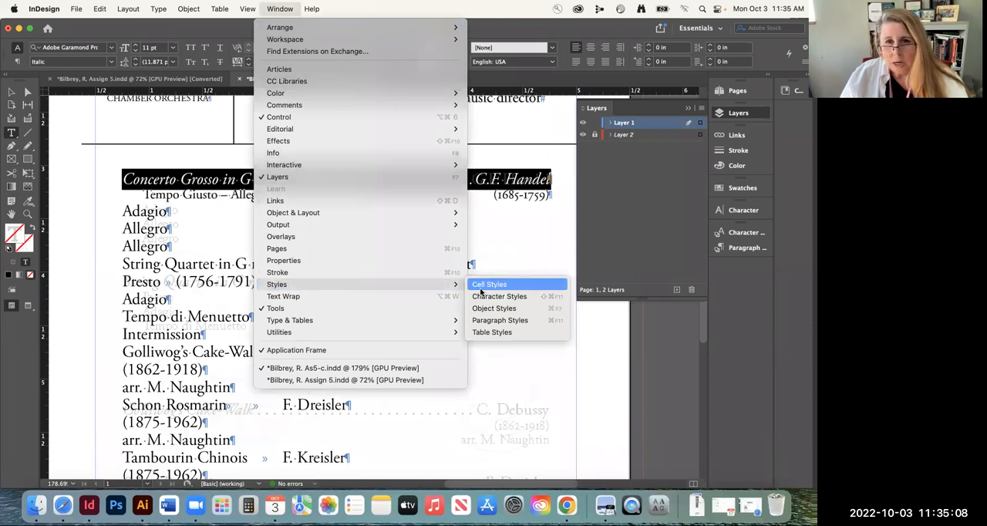
pyautogui.click(510, 320)
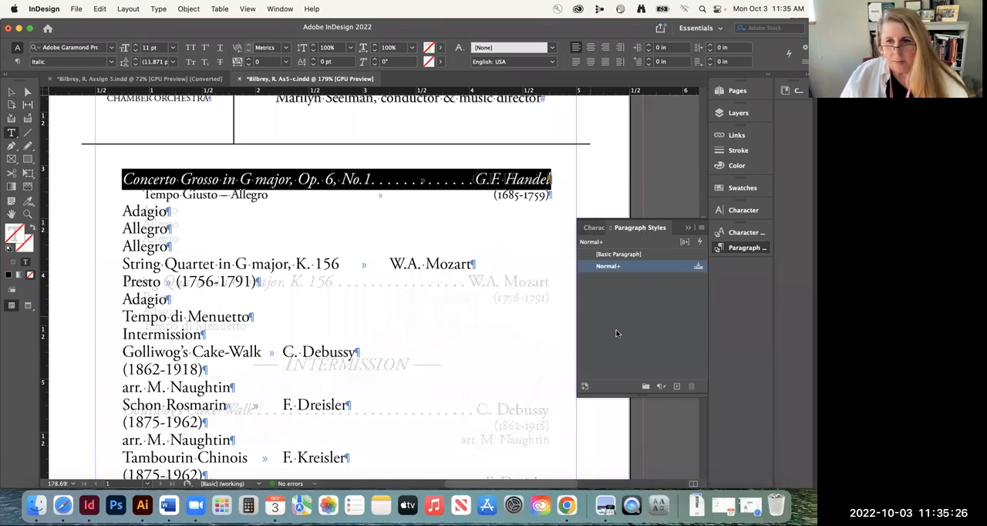
# Create a paragraph style from the Concerto Grosso line, apply it to that line, and name it "1. Concert name"
pyautogui.click(678, 387)
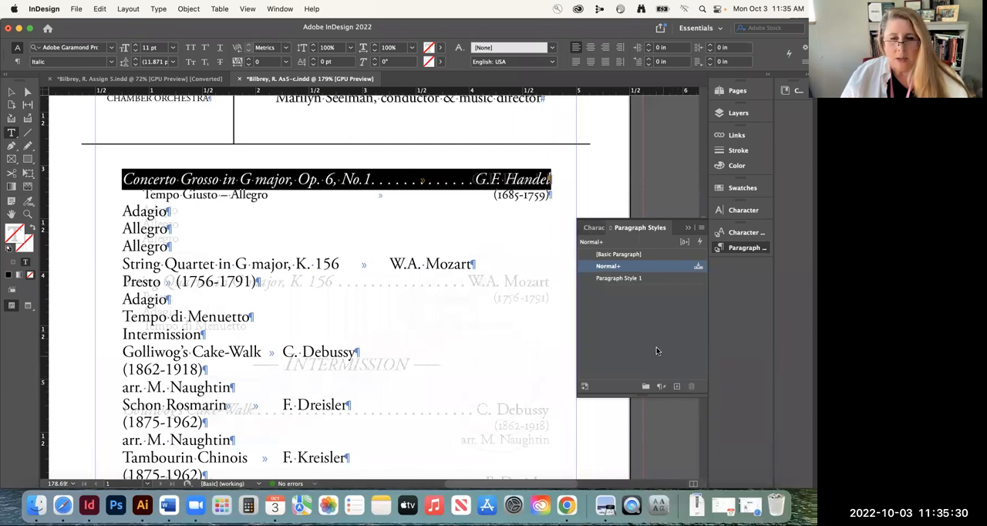
pyautogui.click(633, 279)
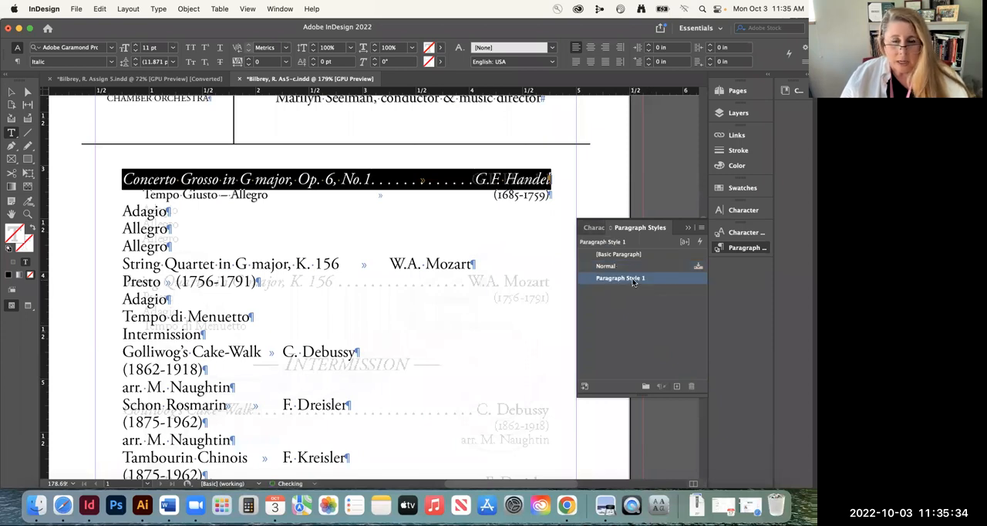
pyautogui.click(632, 279)
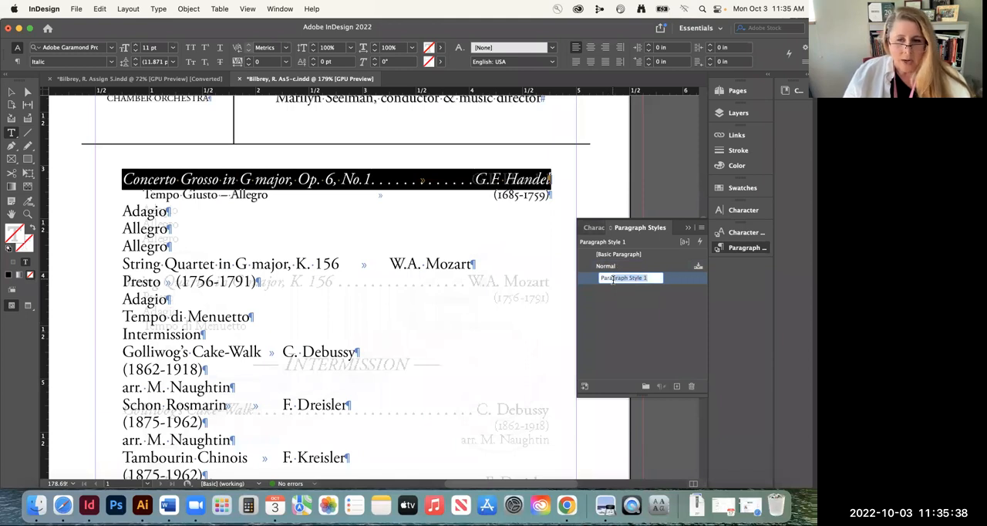
pyautogui.click(613, 279)
pyautogui.write('1. Concert name')
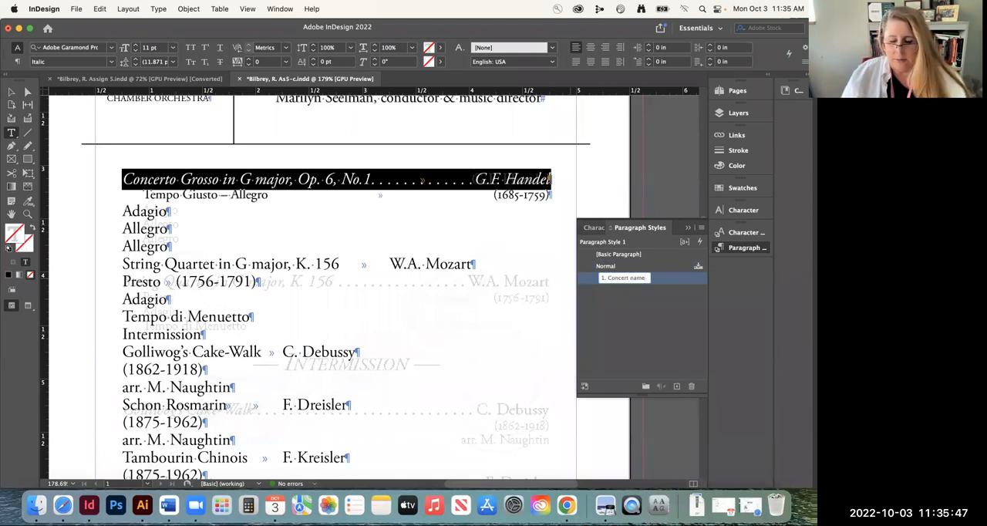
pyautogui.press('Return')
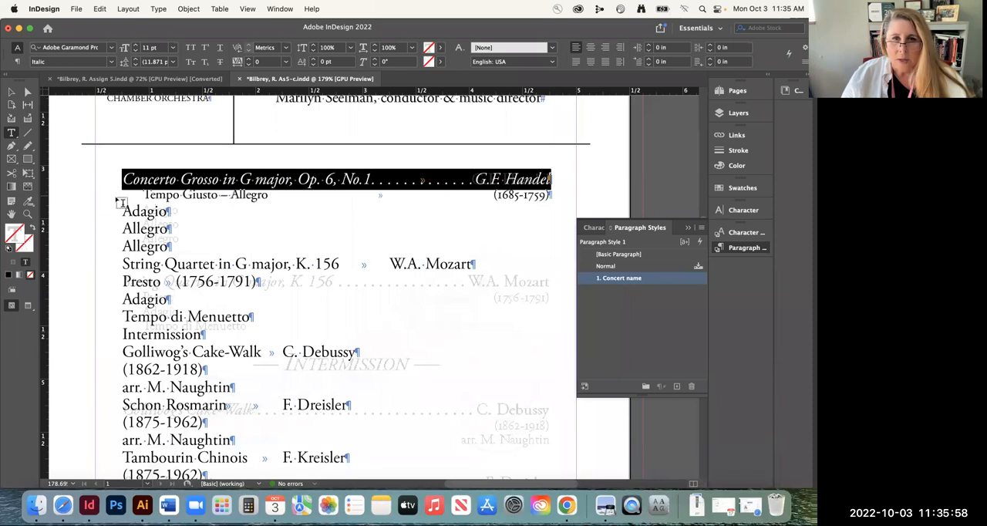
# Select the whole Tempo Giusto – Allegro line, including its paragraph end, and create a paragraph style from it
pyautogui.doubleClick(189, 194)
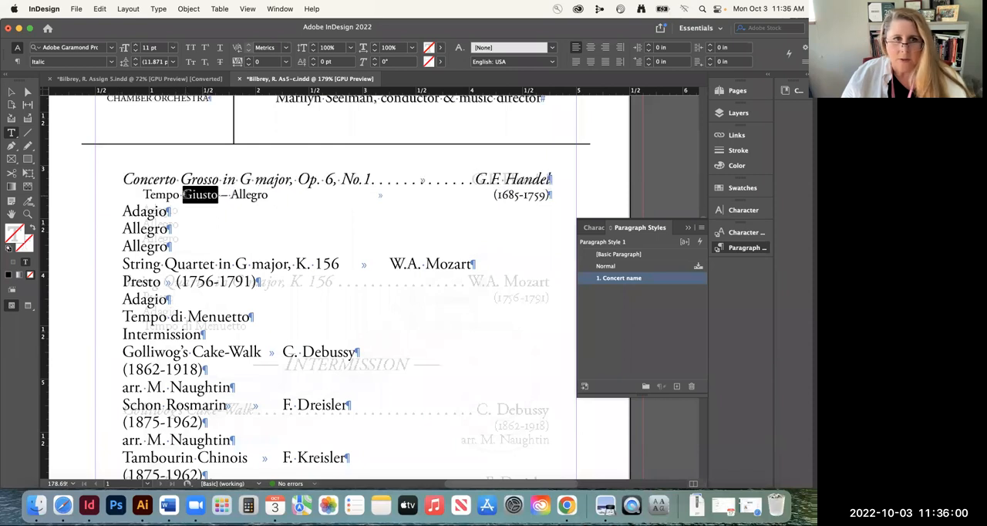
pyautogui.click(183, 194)
pyautogui.tripleClick(206, 195)
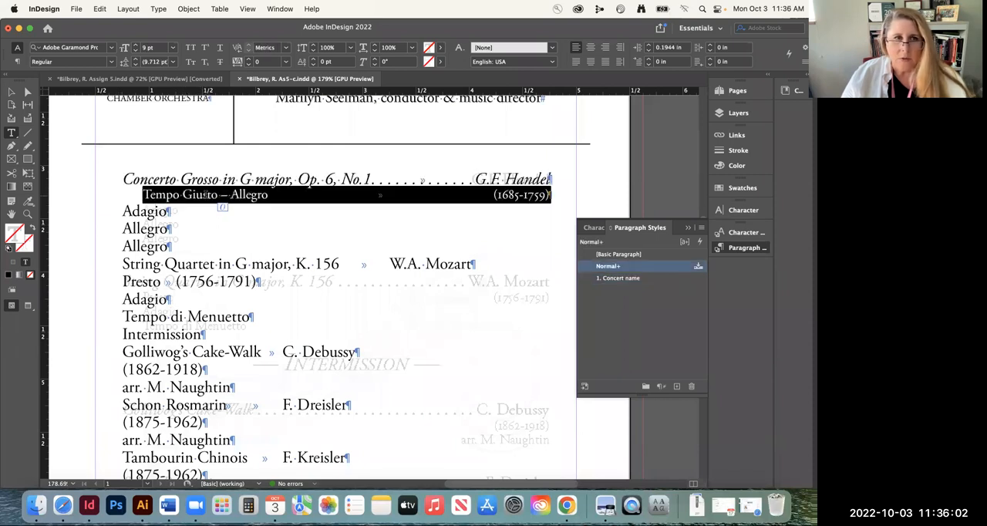
pyautogui.tripleClick(256, 195)
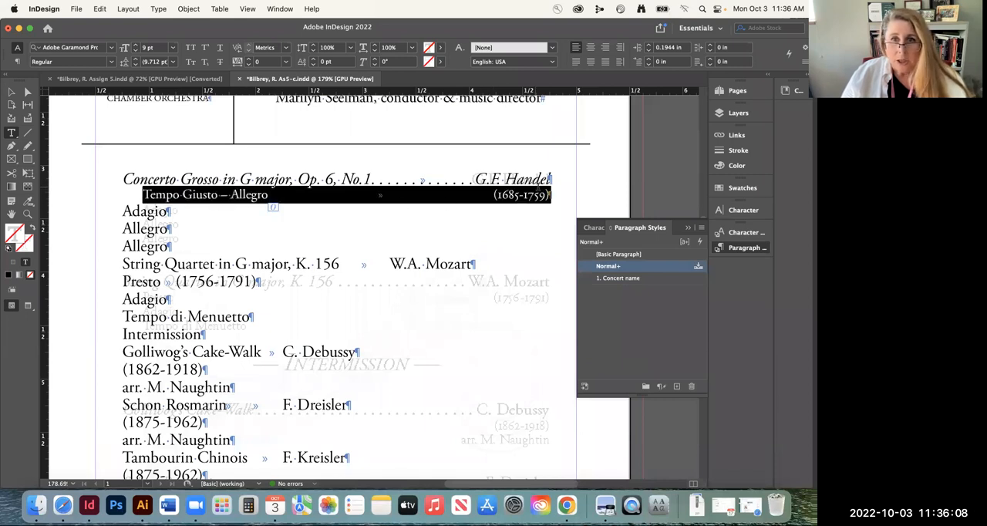
pyautogui.click(550, 194)
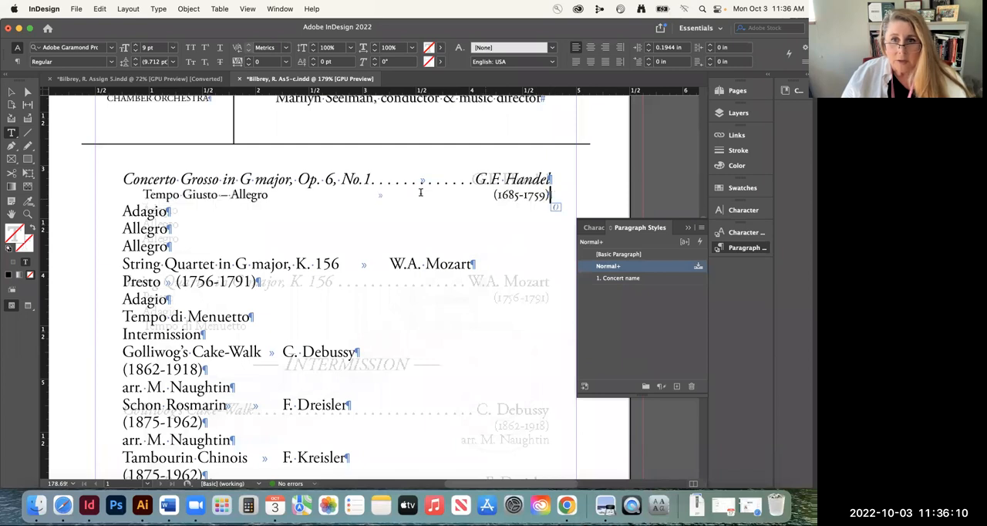
pyautogui.tripleClick(200, 194)
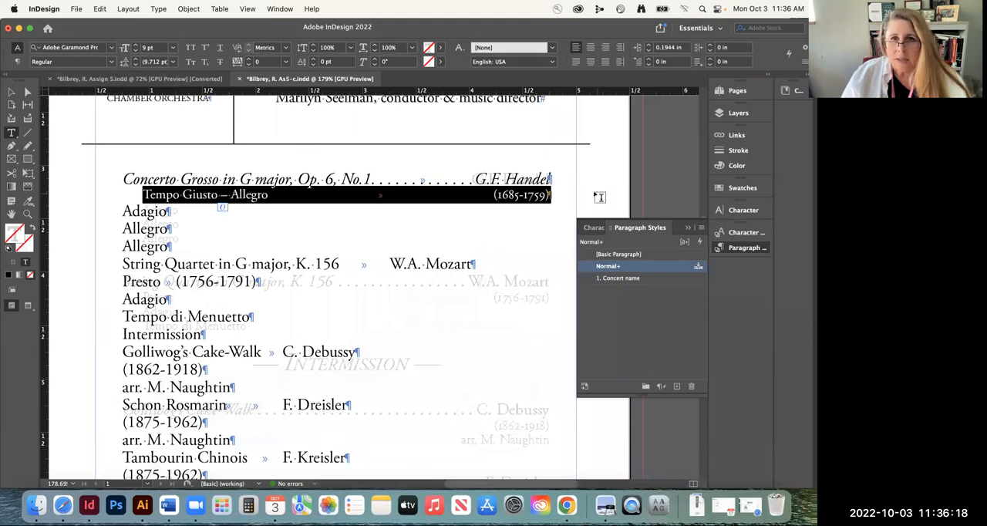
pyautogui.click(550, 195)
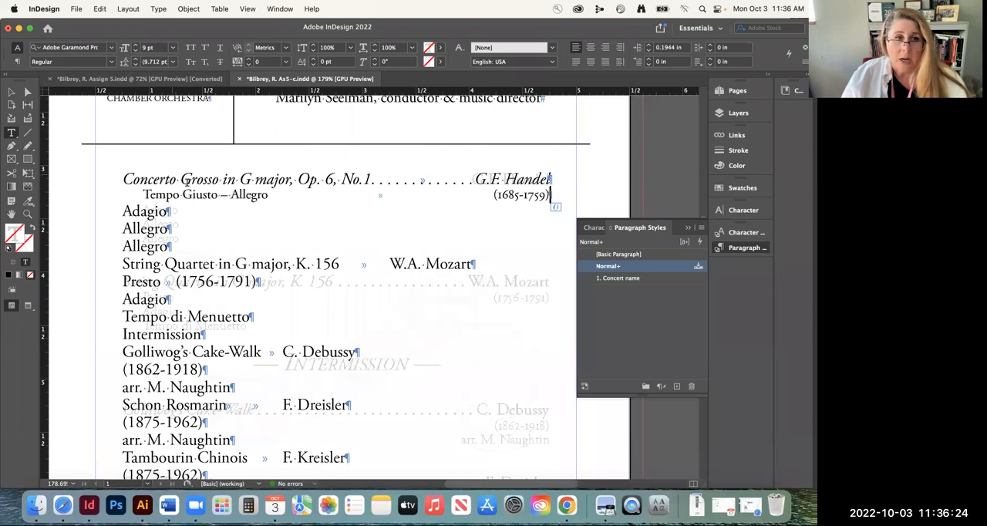
pyautogui.tripleClick(193, 193)
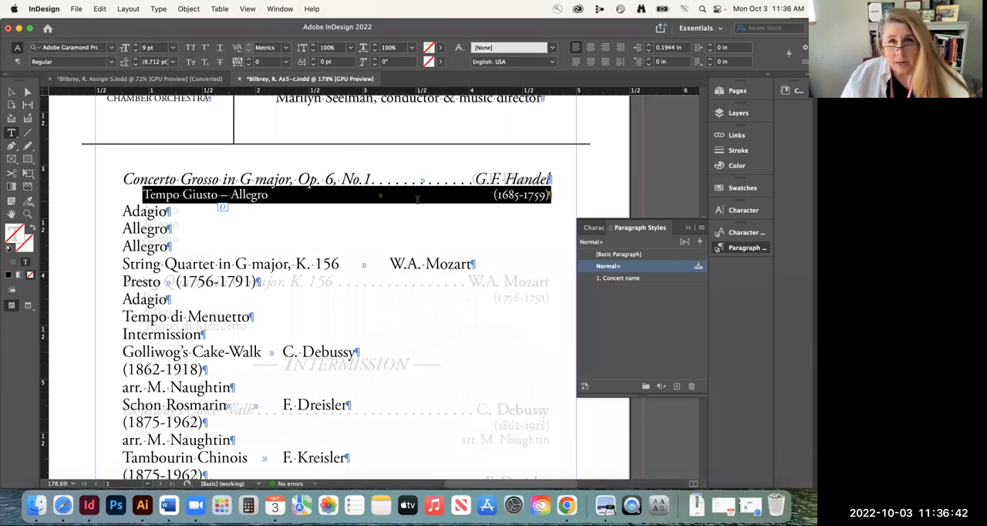
pyautogui.click(676, 386)
# Apply the new paragraph style to the line, name it "2. Tempo, Adogio, Allegro, etc.", and place it below "1. Concert name"
pyautogui.doubleClick(625, 277)
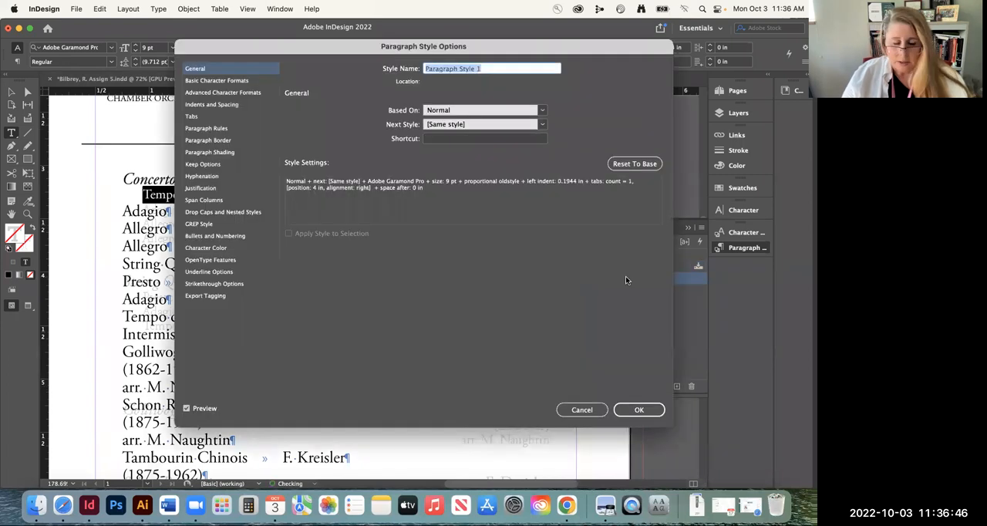
pyautogui.write('2')
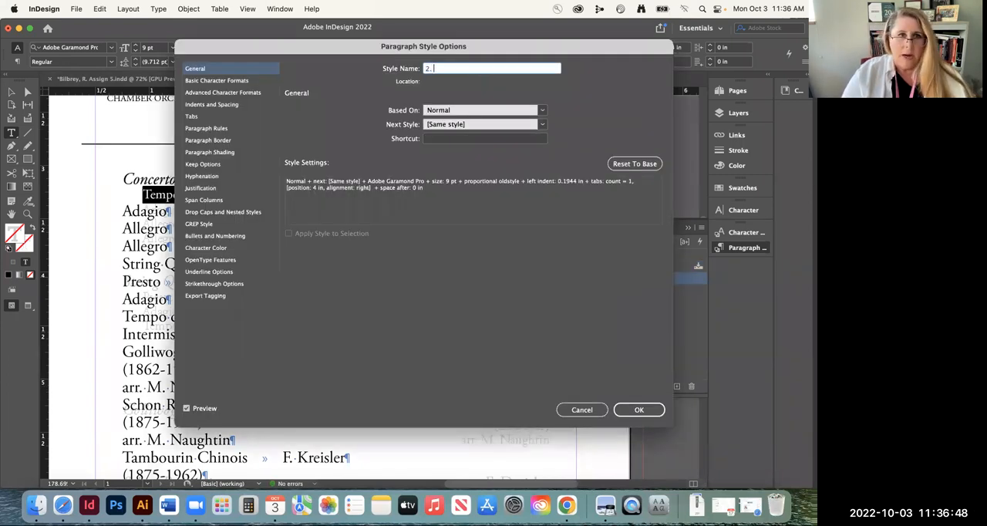
pyautogui.write('. Tempo')
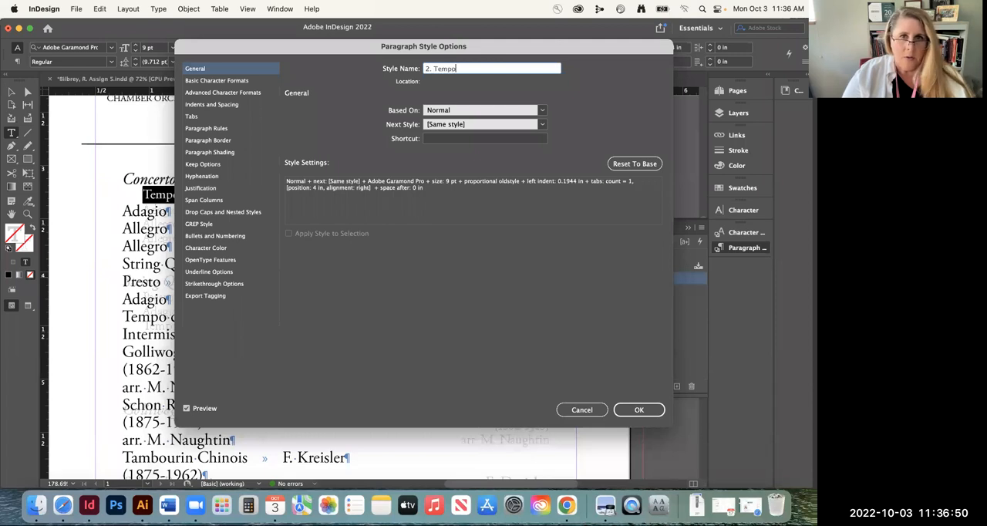
pyautogui.write(', Alle')
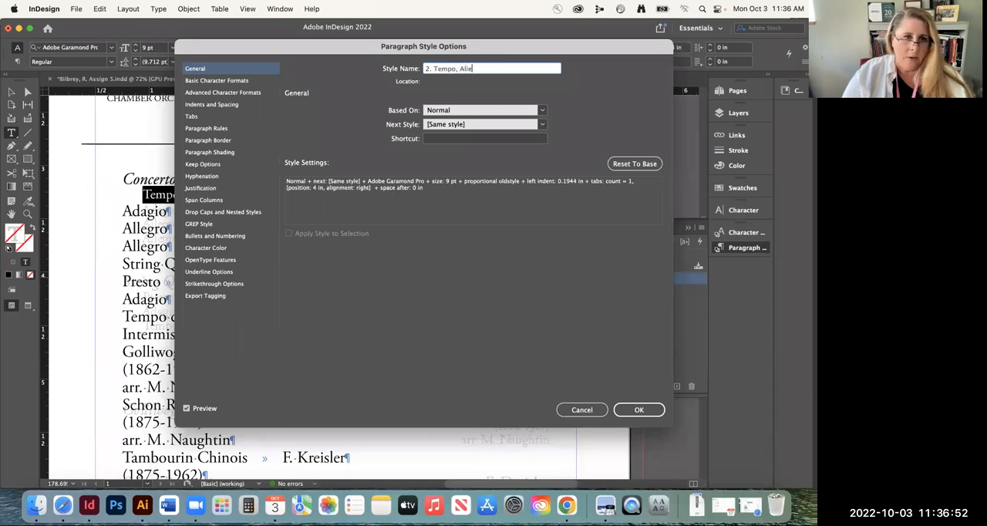
pyautogui.press('BackSpace')
pyautogui.press('BackSpace')
pyautogui.press('BackSpace')
pyautogui.write('dagio')
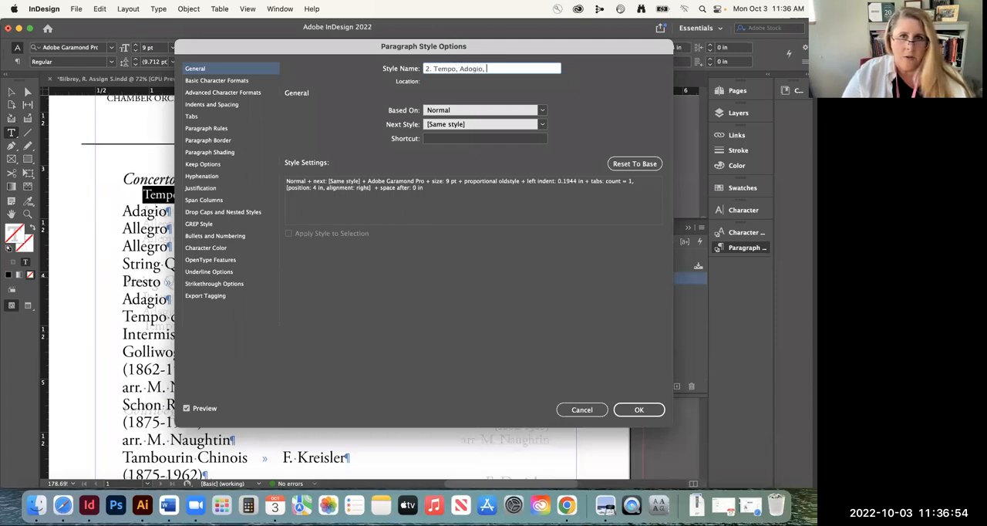
pyautogui.write(', Allegro, etc.')
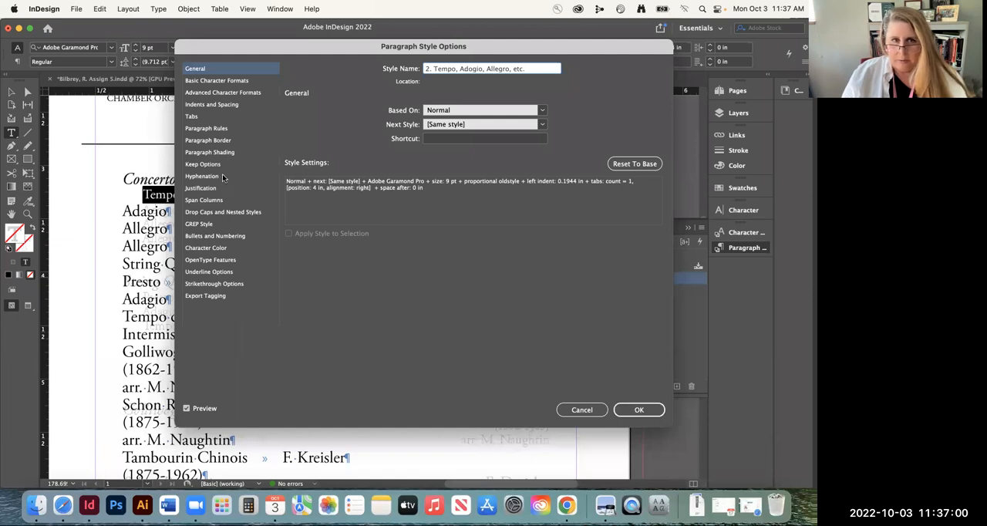
pyautogui.click(644, 411)
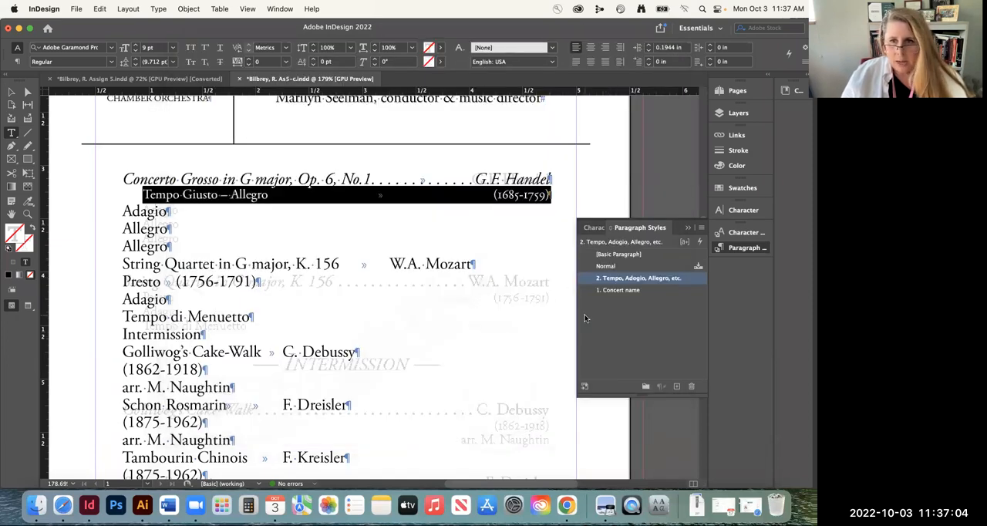
pyautogui.moveTo(663, 280); pyautogui.dragTo(663, 294)
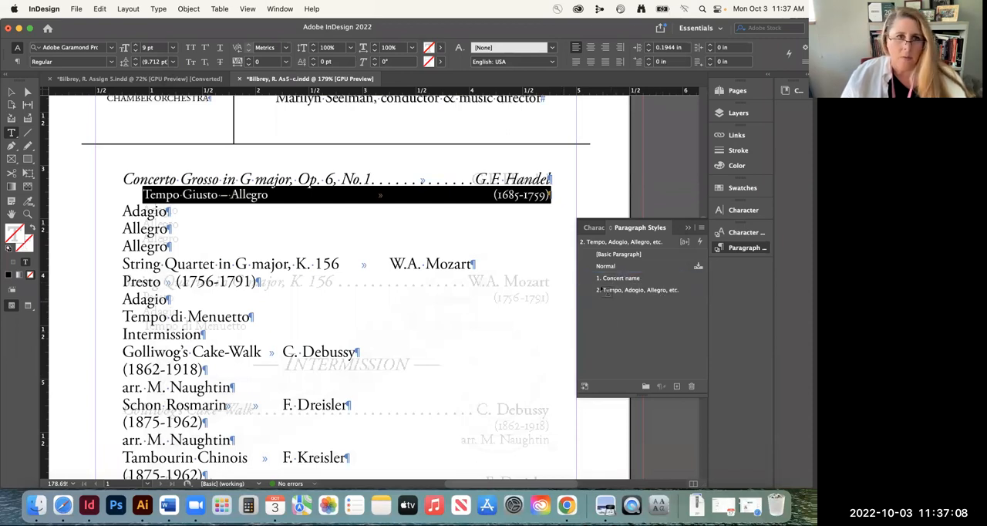
# Apply the tempo style to the Adagio, Allegro and Allegro lines, and correct its name to "2. Tempo, Adagio, Allegro, etc."
pyautogui.scroll(-2, 265, 234)
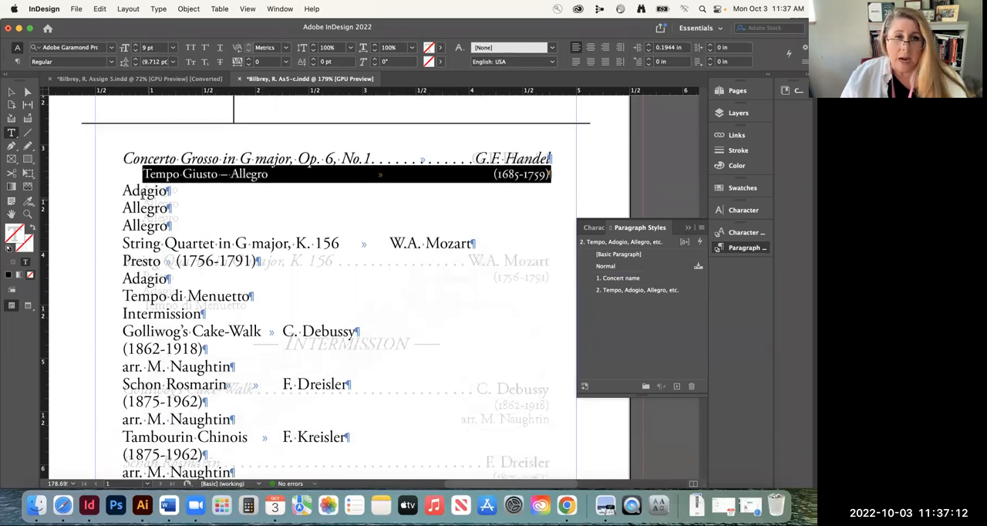
pyautogui.click(131, 192)
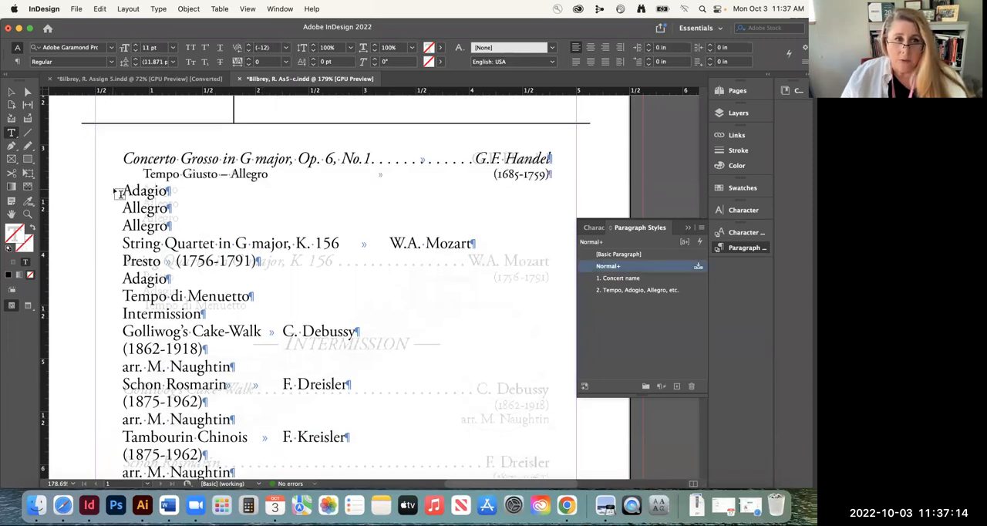
pyautogui.moveTo(117, 193); pyautogui.dragTo(173, 227)
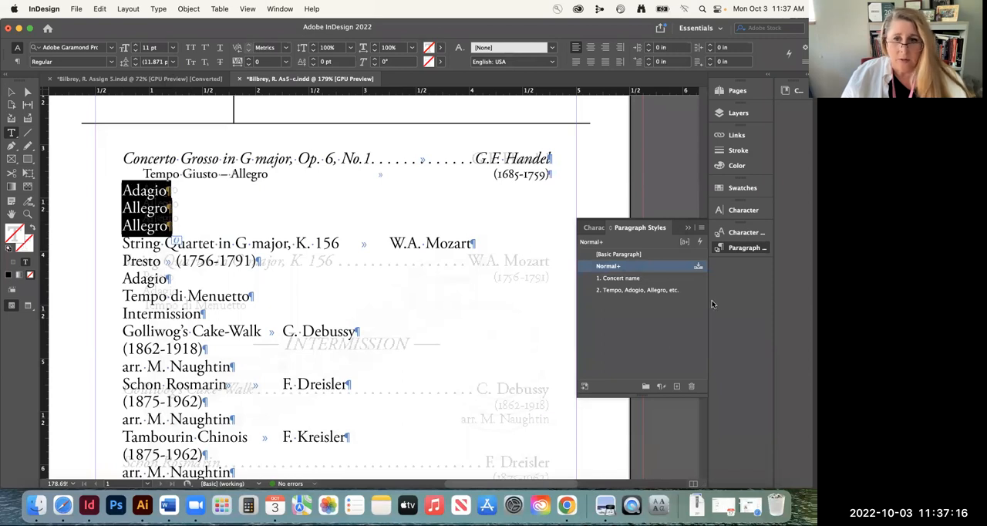
pyautogui.click(655, 289)
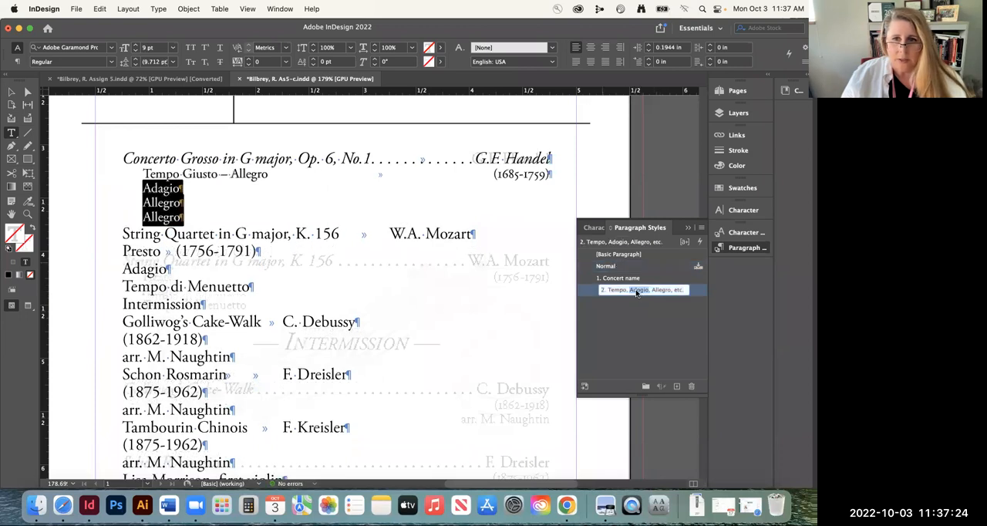
pyautogui.click(641, 289)
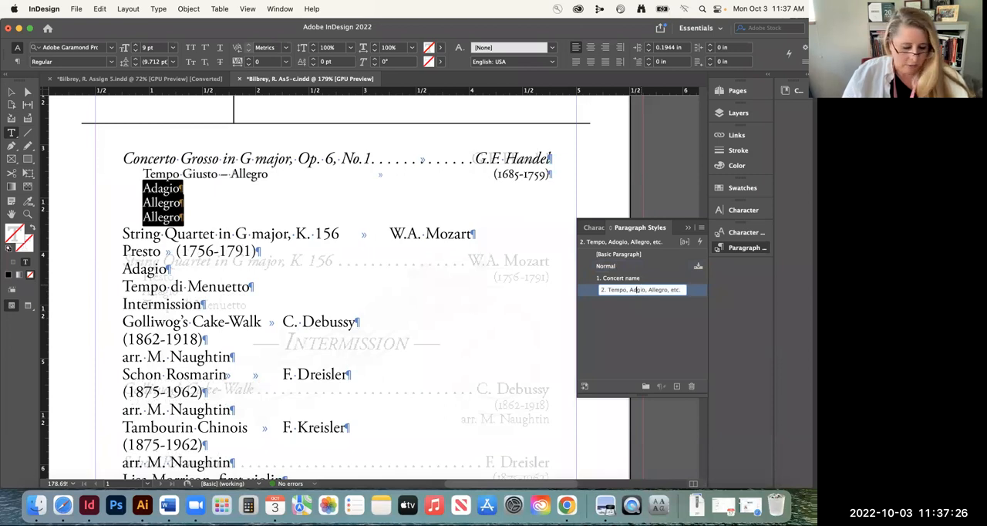
pyautogui.click(655, 324)
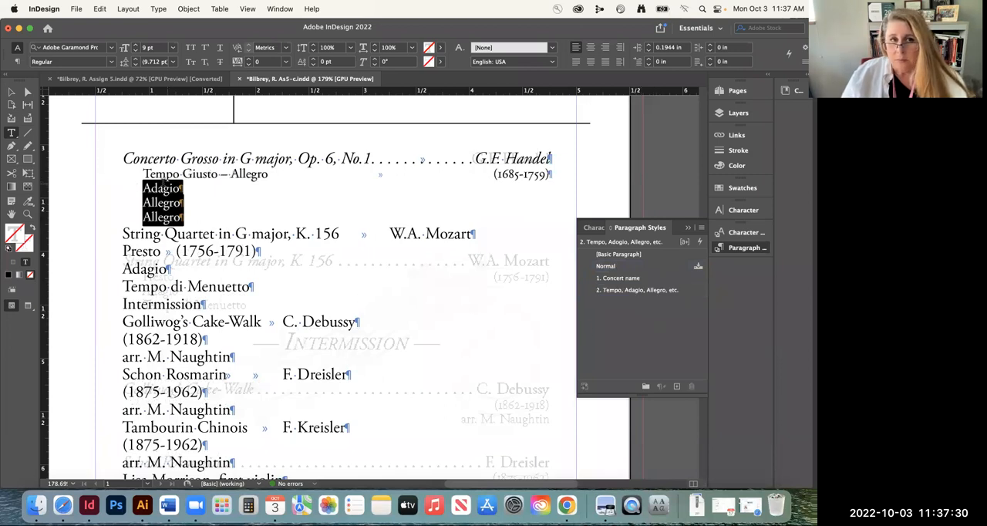
# Apply the "1. Concert name" paragraph style to the whole String Quartet in G major line
pyautogui.doubleClick(160, 172)
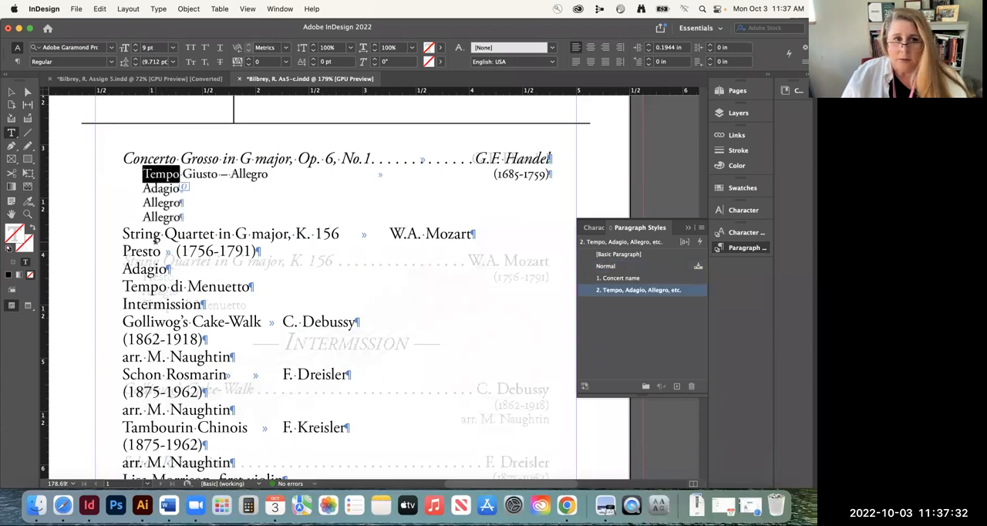
pyautogui.tripleClick(153, 237)
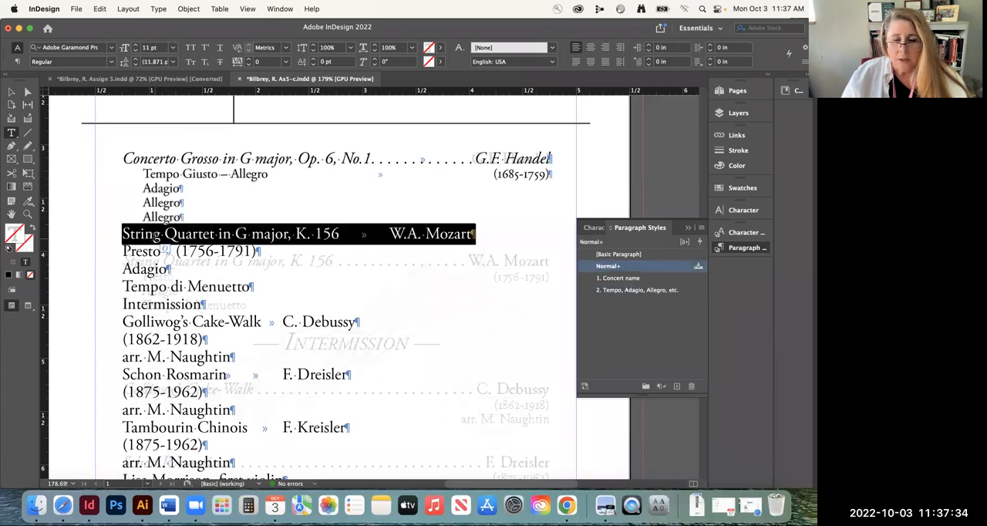
pyautogui.click(617, 278)
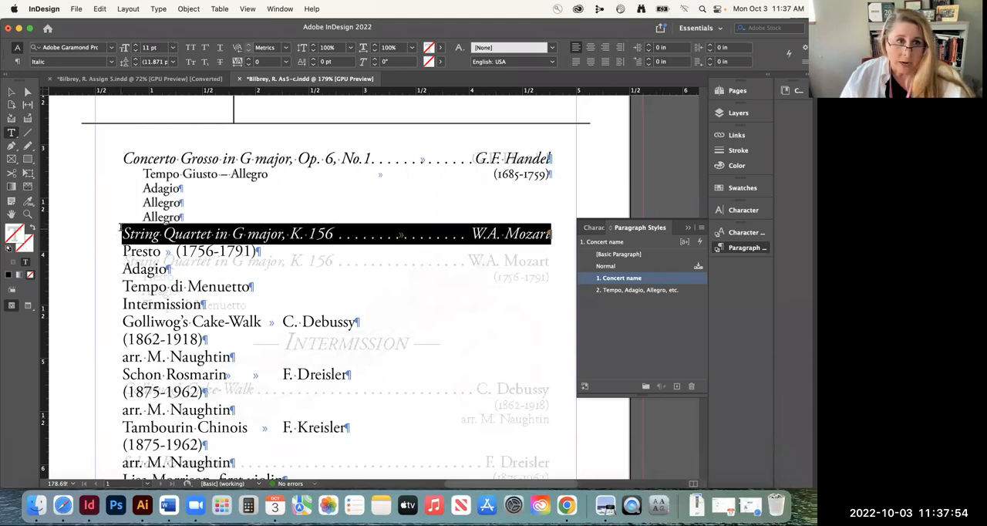
pyautogui.click(271, 246)
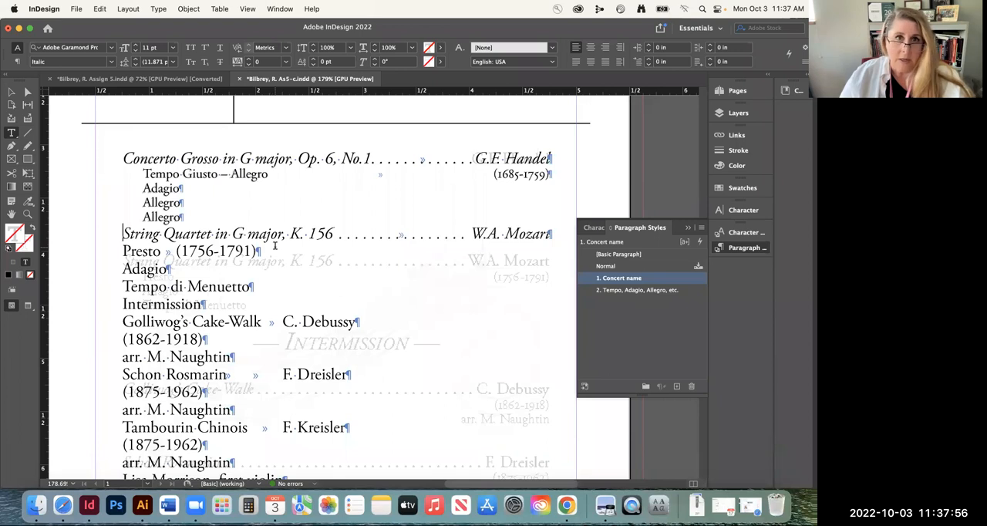
pyautogui.press('Return')
pyautogui.press('Return')
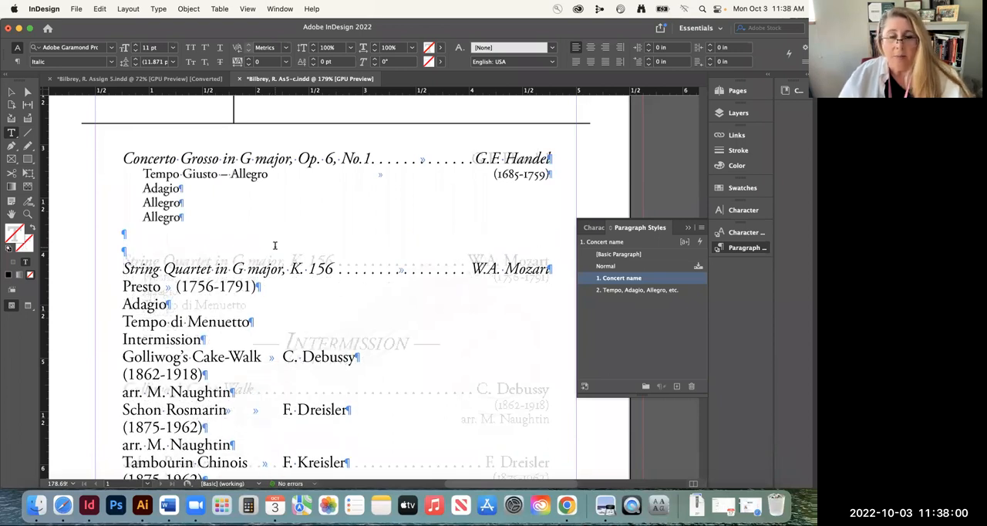
pyautogui.press('BackSpace')
pyautogui.press('BackSpace')
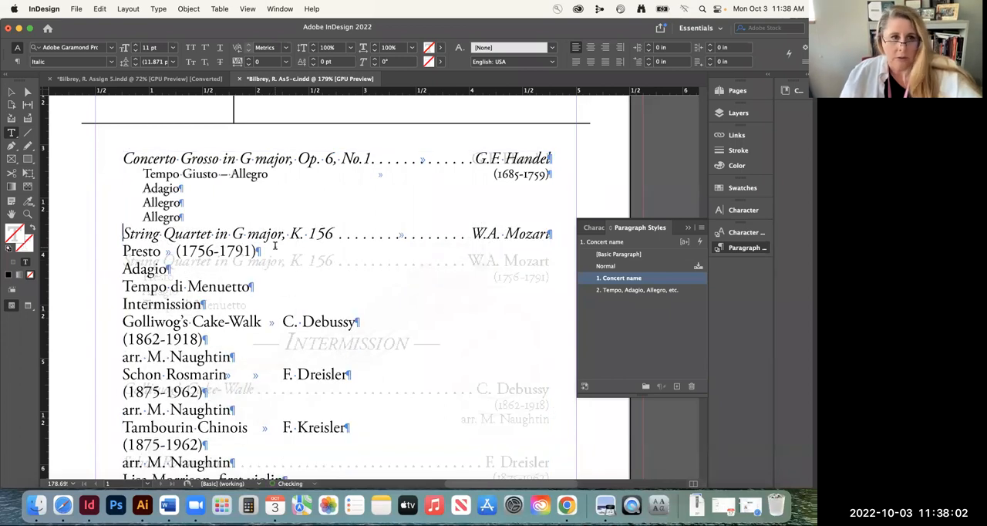
# Open the options of the String Quartet line's "1. Concert name" style with preview on, and move the dialog clear of the program text
pyautogui.tripleClick(287, 234)
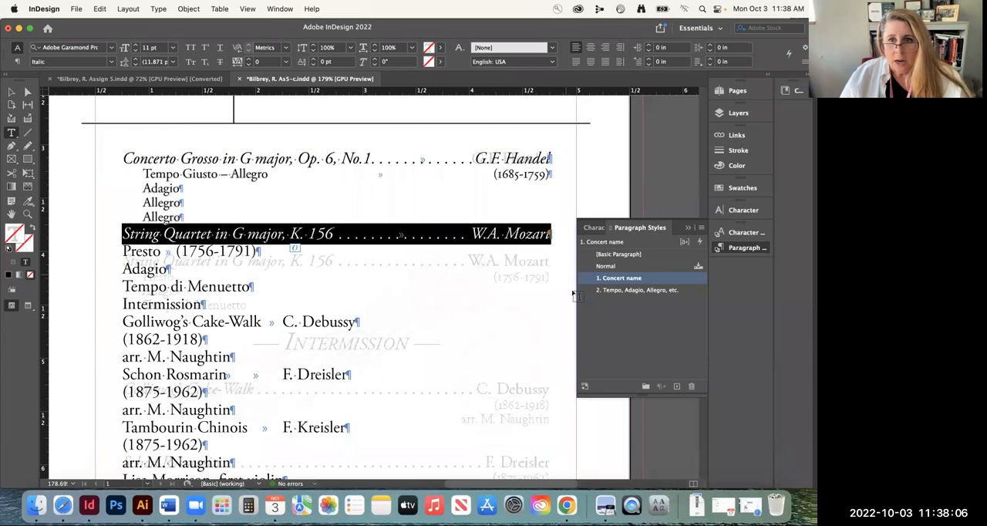
pyautogui.doubleClick(663, 280)
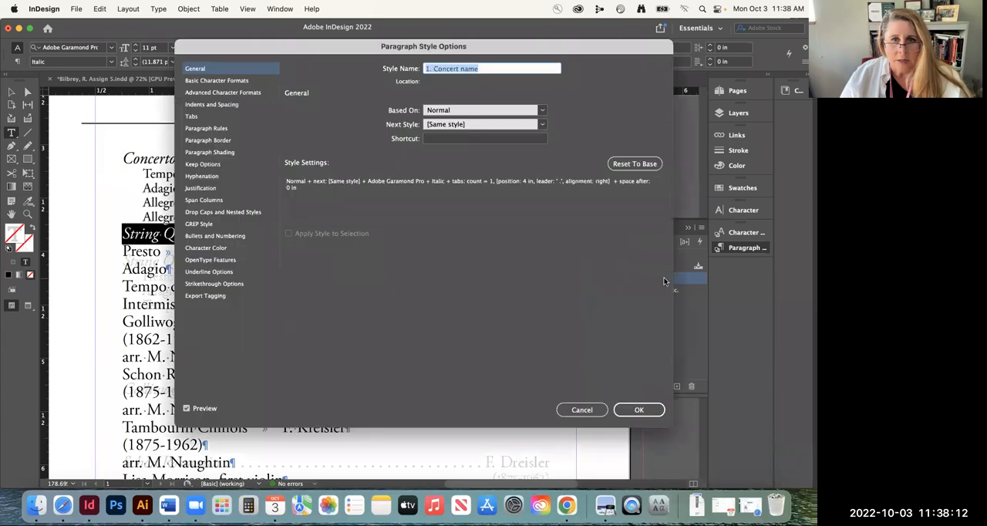
pyautogui.click(186, 408)
pyautogui.click(187, 408)
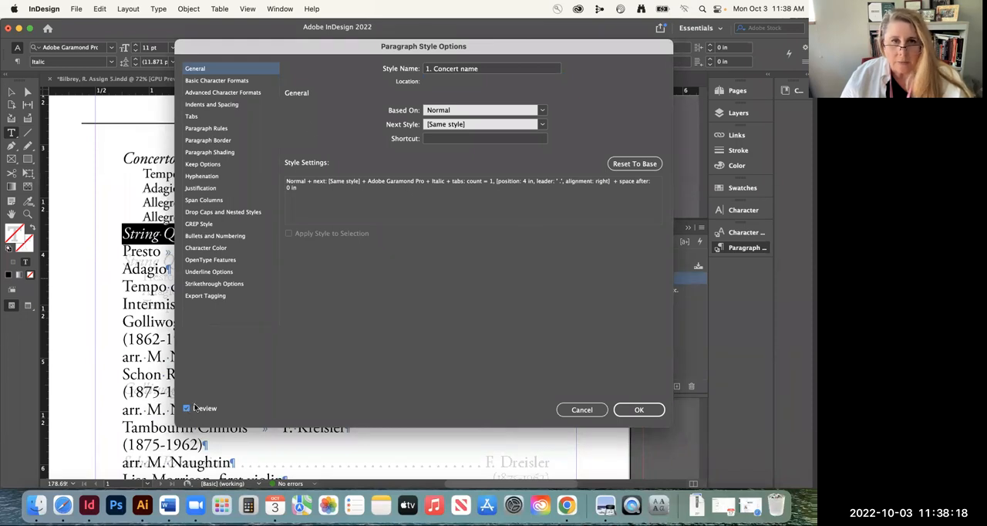
pyautogui.moveTo(205, 48); pyautogui.dragTo(382, 63)
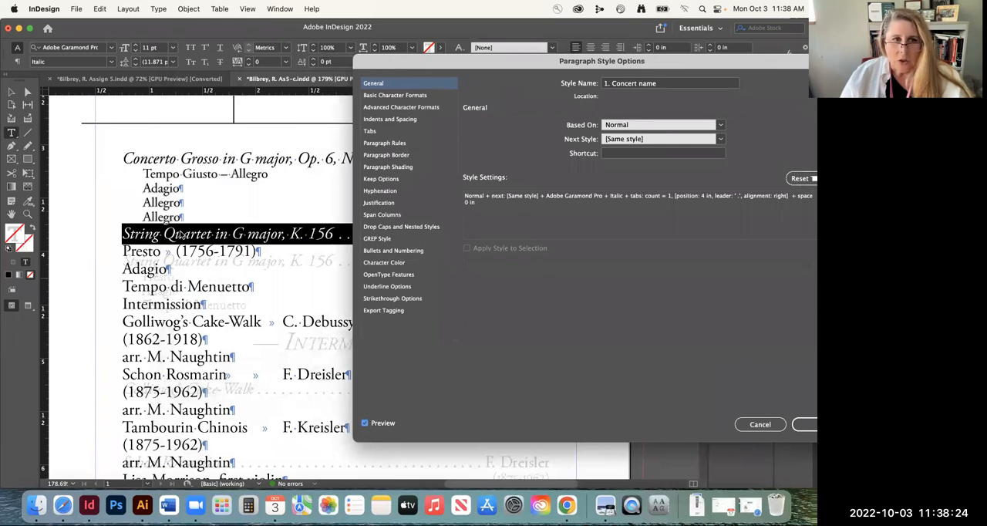
# Set the "1. Concert name" paragraph style's Space Before to 0.25 in and accept the style options
pyautogui.click(371, 87)
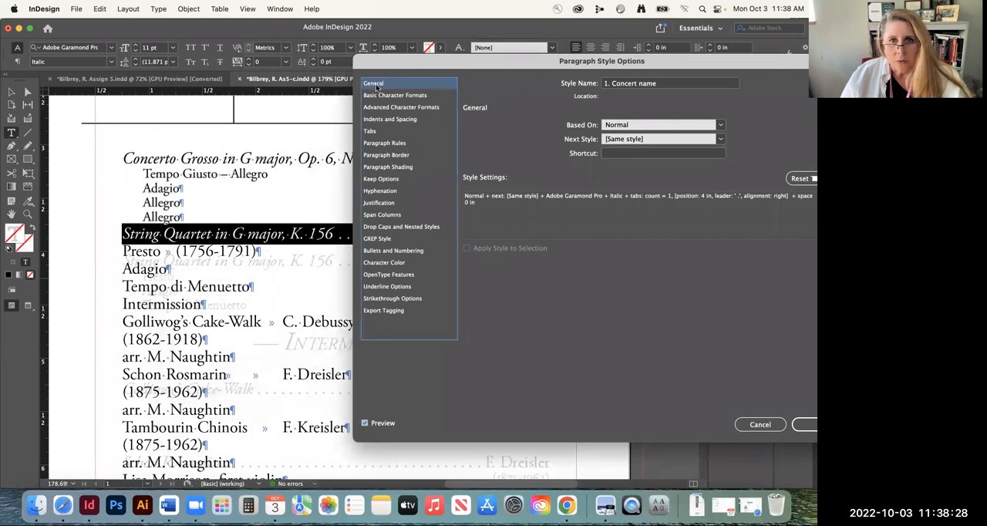
pyautogui.click(392, 96)
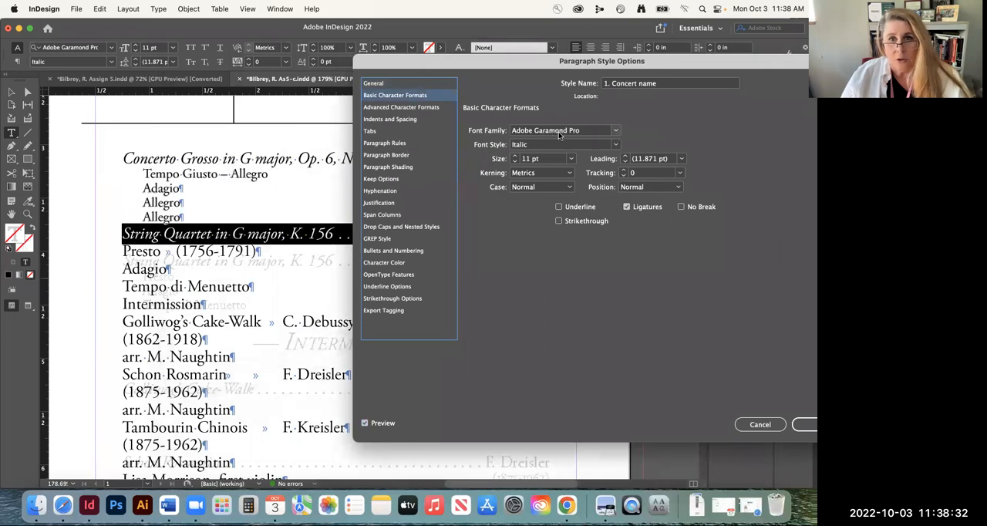
pyautogui.click(401, 120)
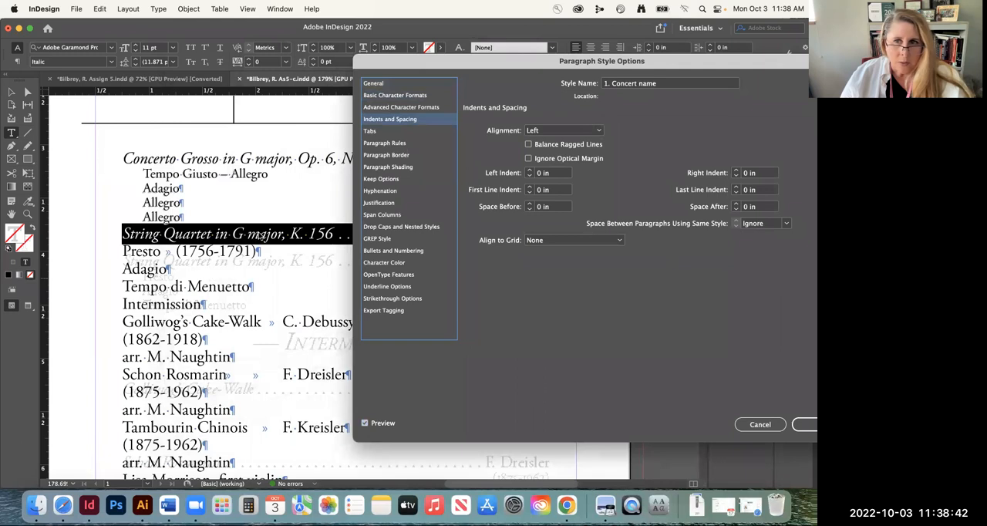
pyautogui.click(529, 204)
pyautogui.click(529, 204)
pyautogui.click(529, 204)
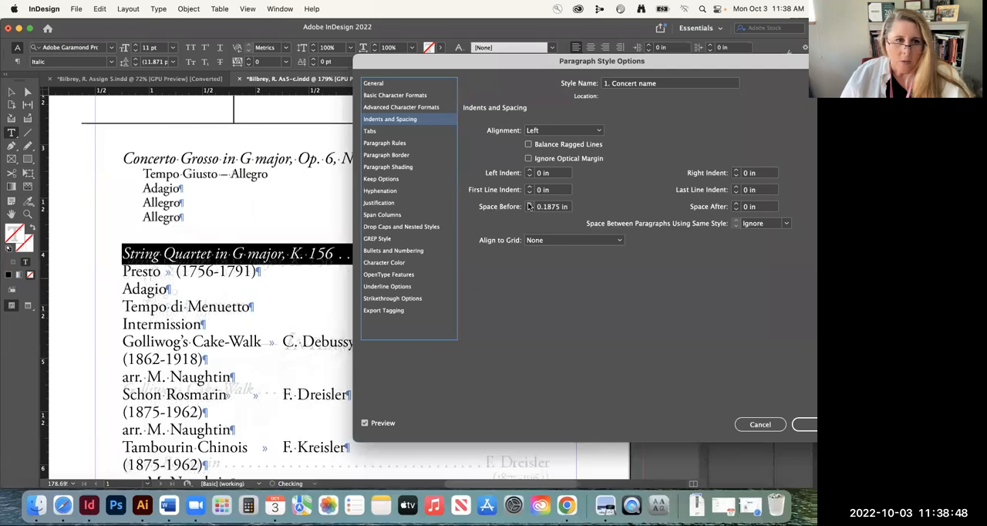
pyautogui.click(529, 204)
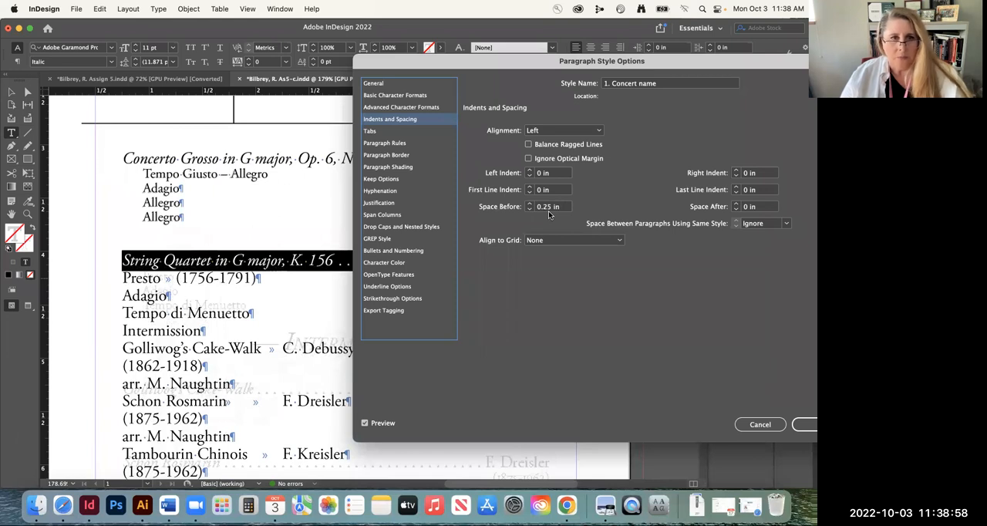
pyautogui.click(802, 425)
# Apply the "2. Tempo, Adagio, Allegro, etc." paragraph style to the Presto, Adagio and Tempo di Menuetto lines
pyautogui.scroll(-4, 185, 201)
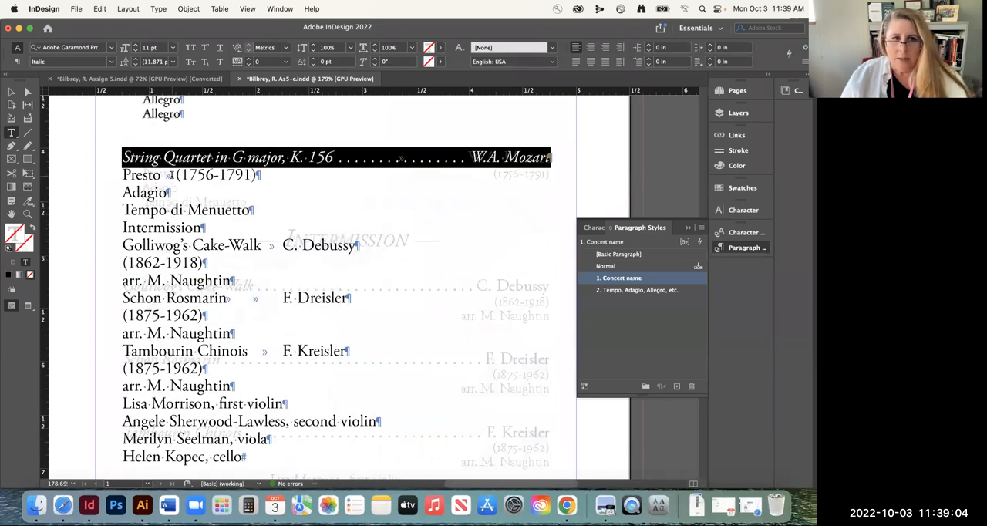
pyautogui.moveTo(121, 174); pyautogui.dragTo(255, 213)
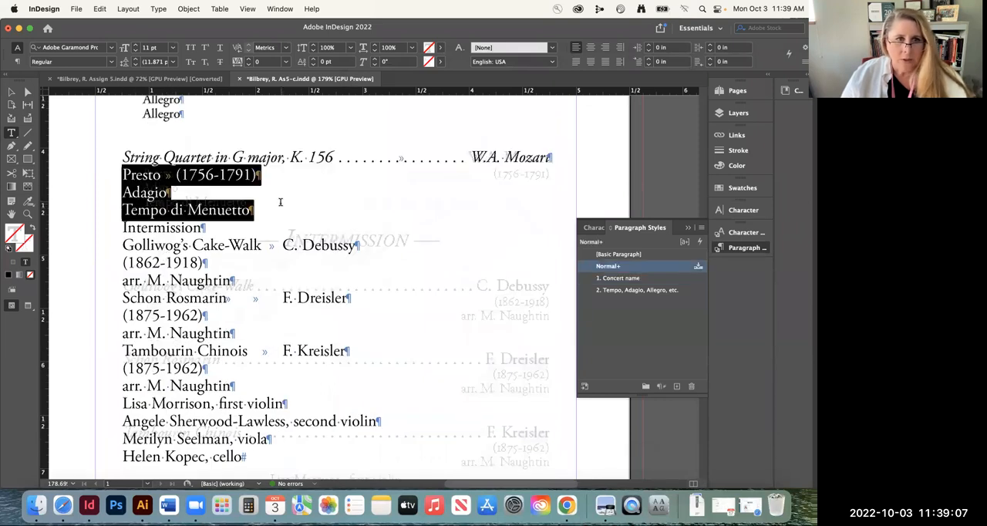
pyautogui.click(632, 290)
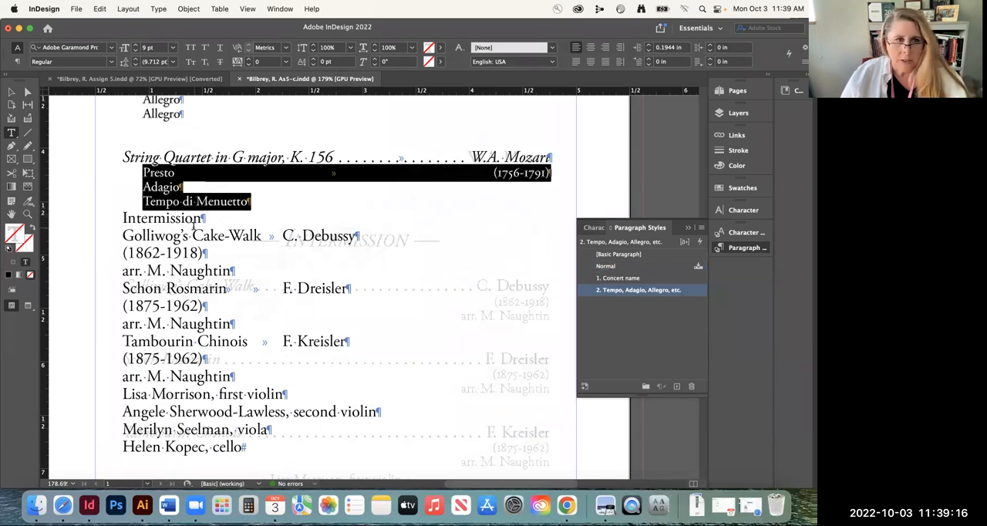
# Apply the "1. Concert name" style to the Golliwog's Cake-Walk line and the tempo style to its dates and arranger lines
pyautogui.tripleClick(156, 235)
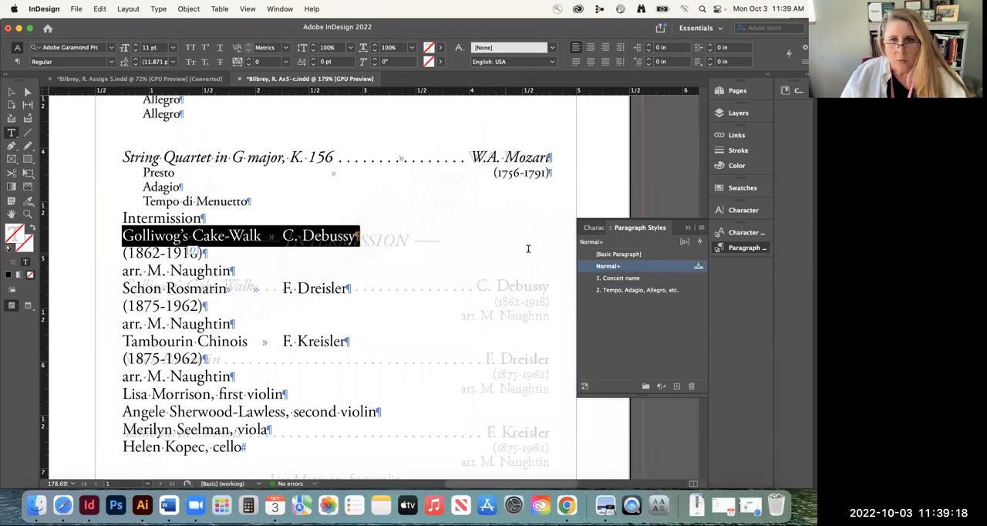
pyautogui.click(626, 278)
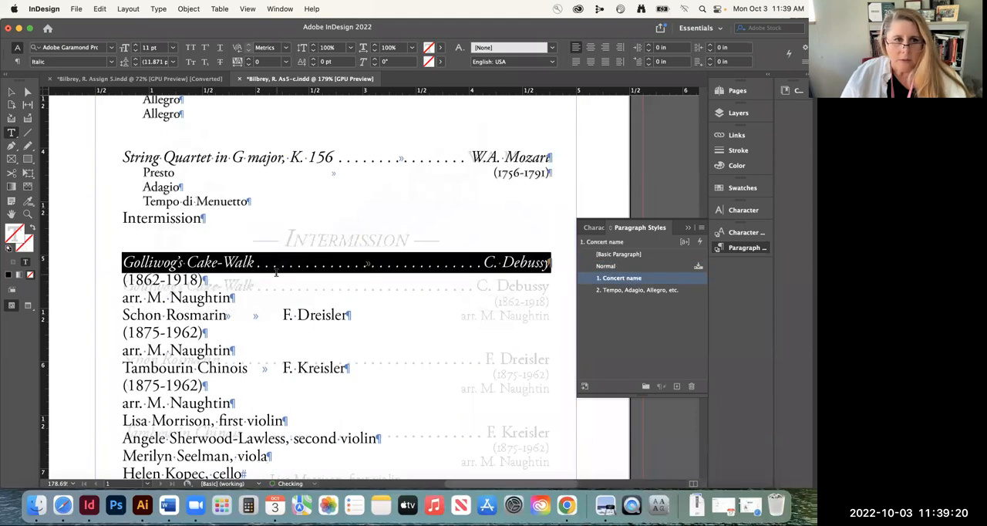
pyautogui.tripleClick(168, 280)
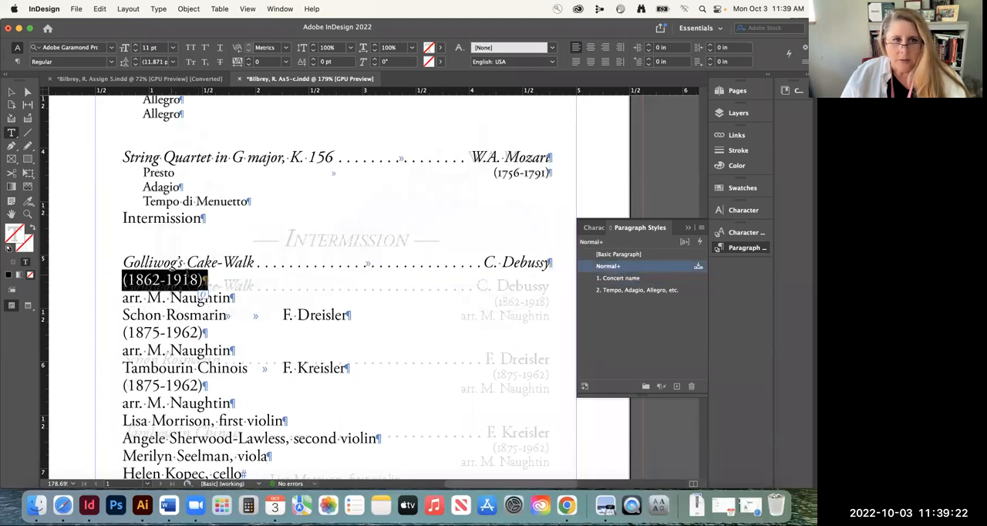
pyautogui.click(627, 291)
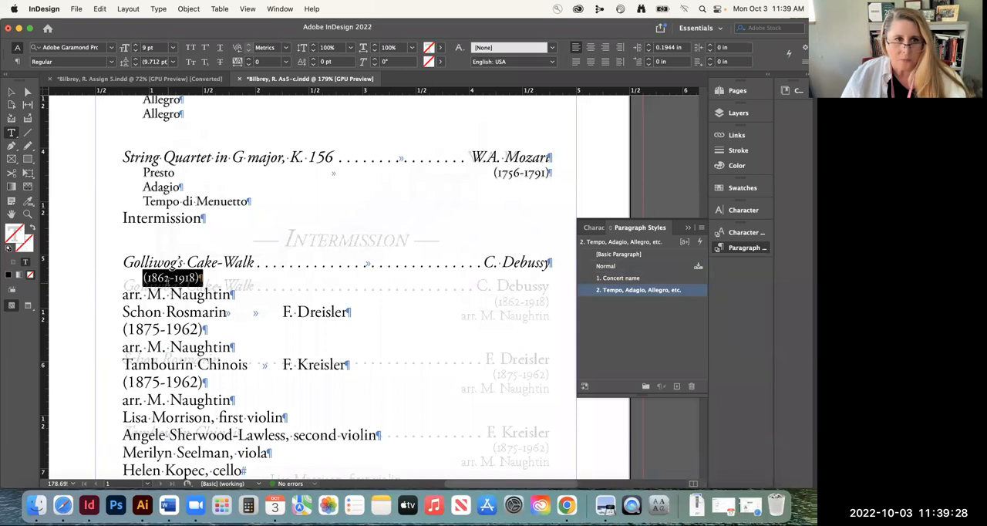
pyautogui.scroll(-5, 216, 322)
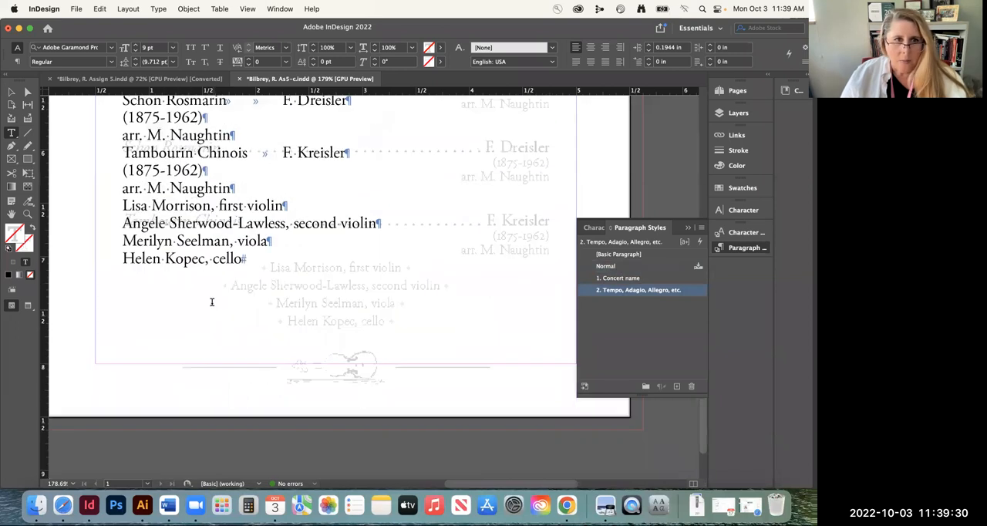
pyautogui.scroll(6, 220, 293)
pyautogui.scroll(-1, 227, 261)
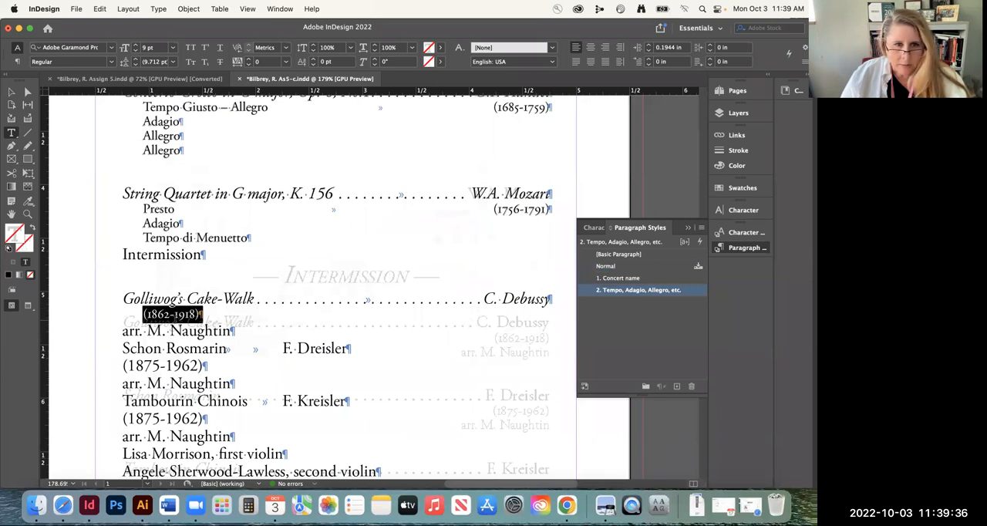
pyautogui.tripleClick(169, 328)
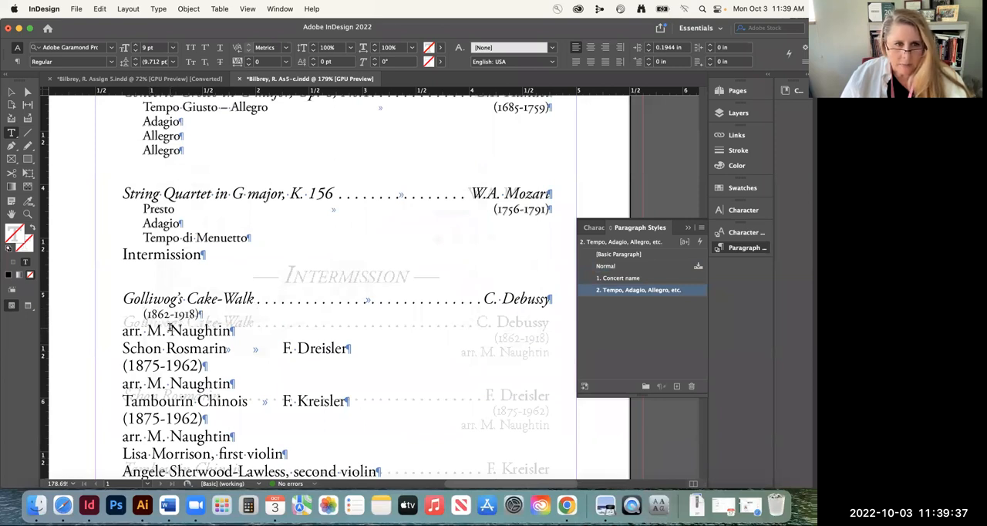
pyautogui.click(644, 291)
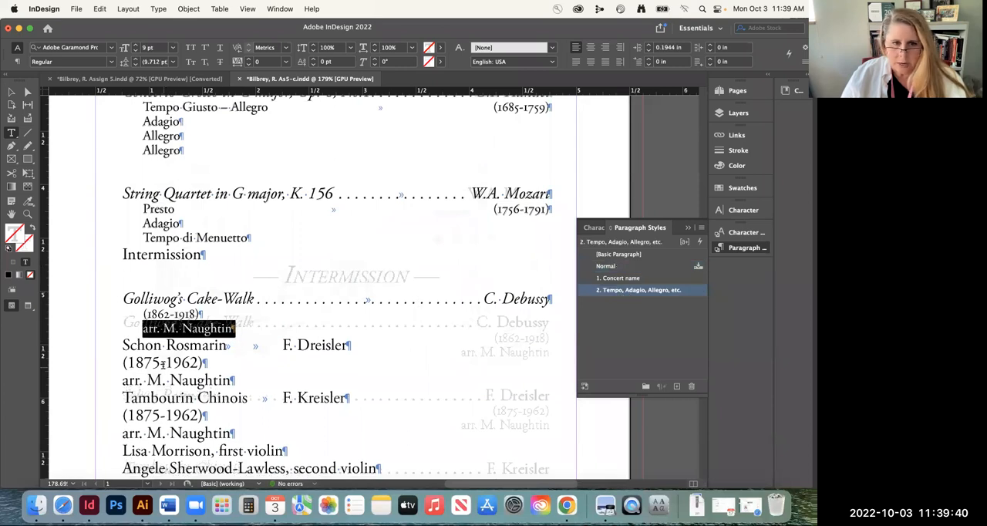
# Apply the "1. Concert name" style to the Schon Rosmarin line and delete the extra tab before the composer's name
pyautogui.tripleClick(159, 347)
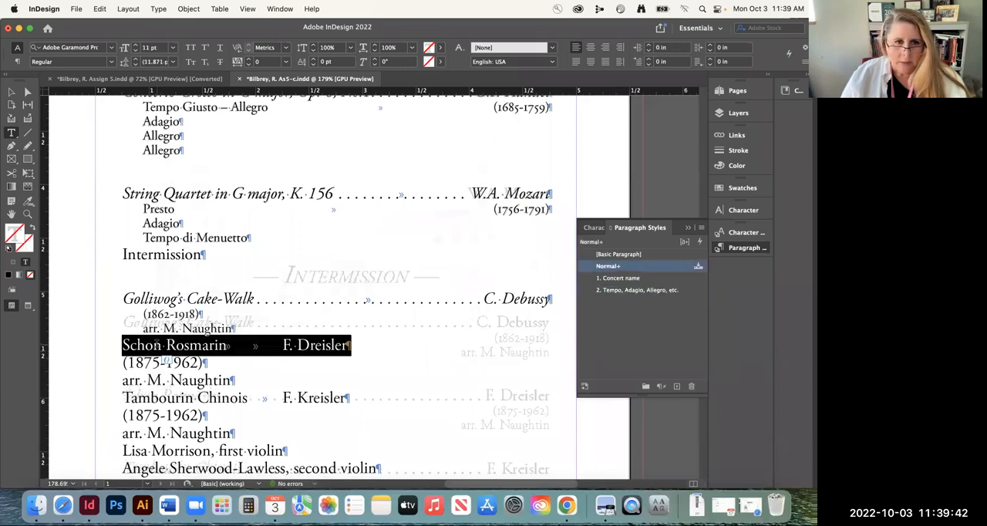
pyautogui.click(605, 279)
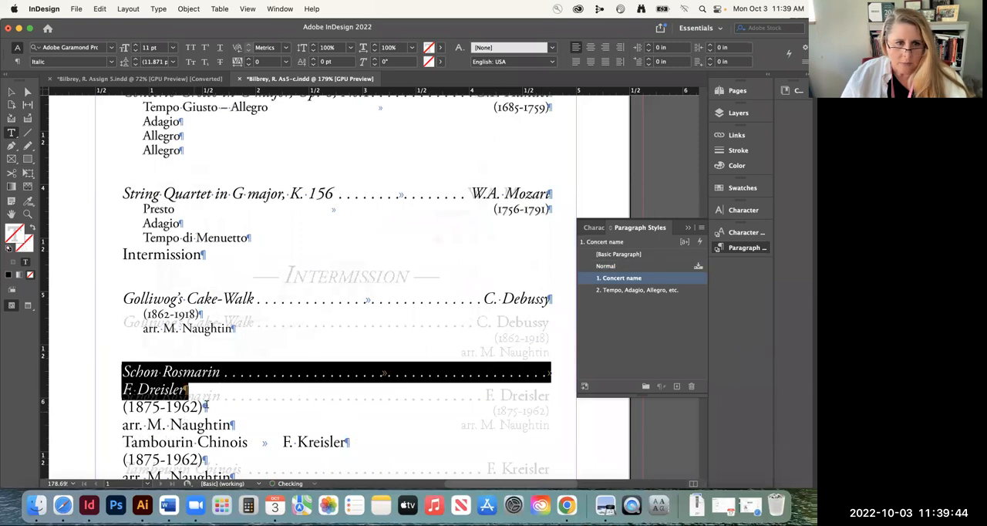
pyautogui.scroll(-5, 205, 405)
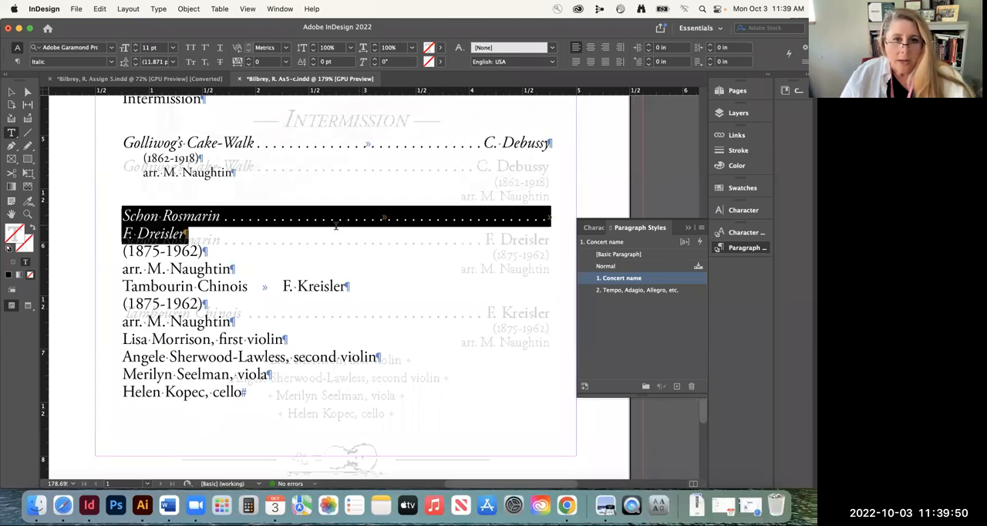
pyautogui.click(12, 93)
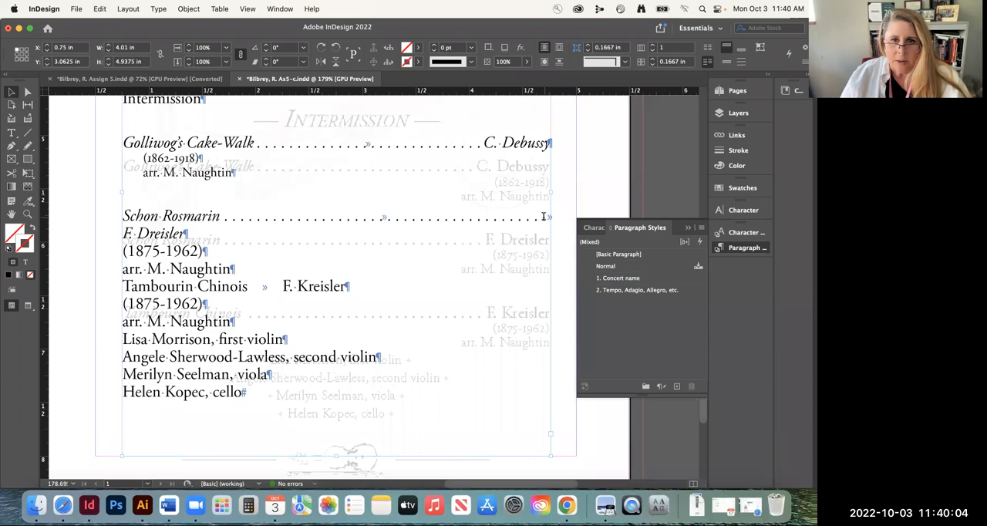
pyautogui.doubleClick(547, 218)
pyautogui.press('Delete')
pyautogui.press('Left')
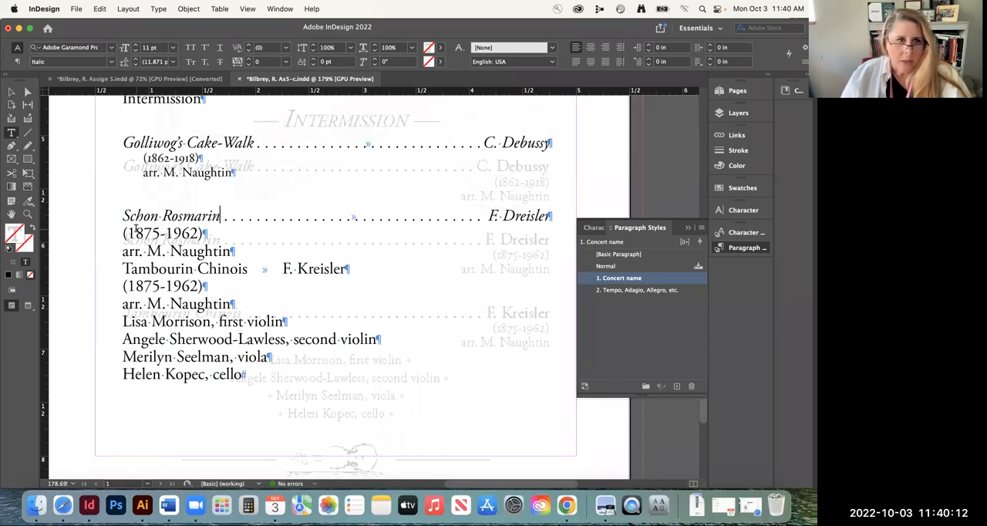
# Apply the "2. Tempo, Adagio, Allegro, etc." style to the dates and arranger lines under Schon Rosmarin
pyautogui.tripleClick(136, 230)
pyautogui.click(638, 289)
pyautogui.tripleClick(198, 249)
pyautogui.click(637, 289)
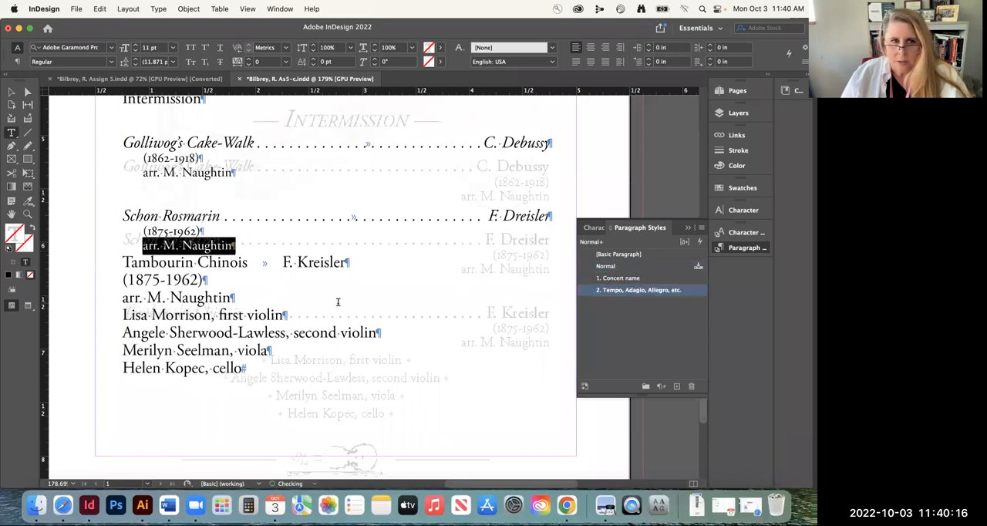
# Apply the "1. Concert name" style to the Tambourin Chinois line and the tempo style to its dates and arranger lines
pyautogui.click(230, 267)
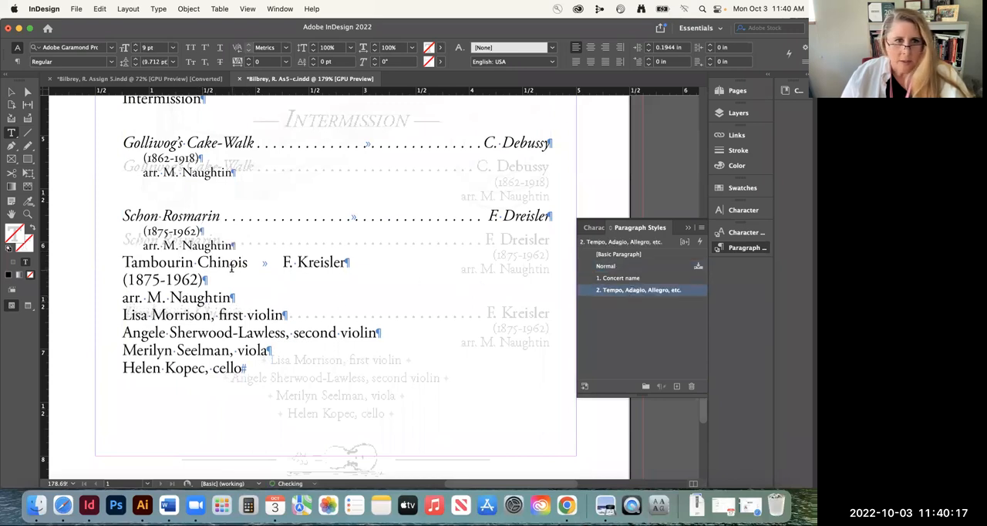
pyautogui.click(602, 278)
pyautogui.click(217, 306)
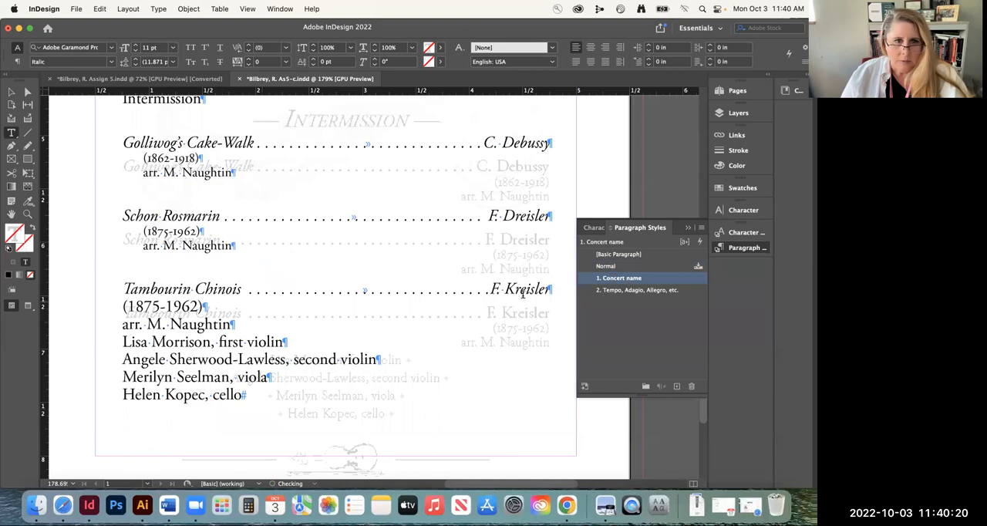
pyautogui.click(617, 290)
pyautogui.click(185, 318)
pyautogui.click(669, 291)
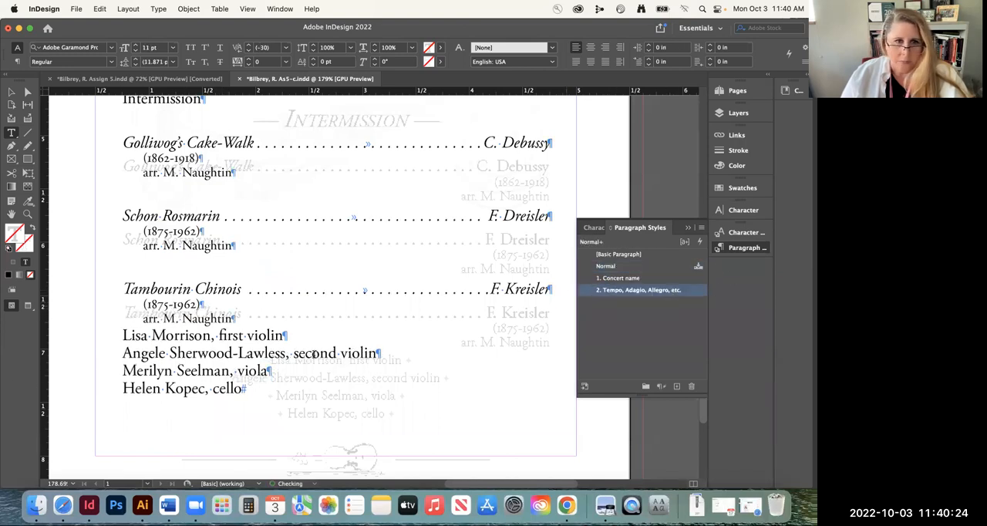
pyautogui.click(194, 335)
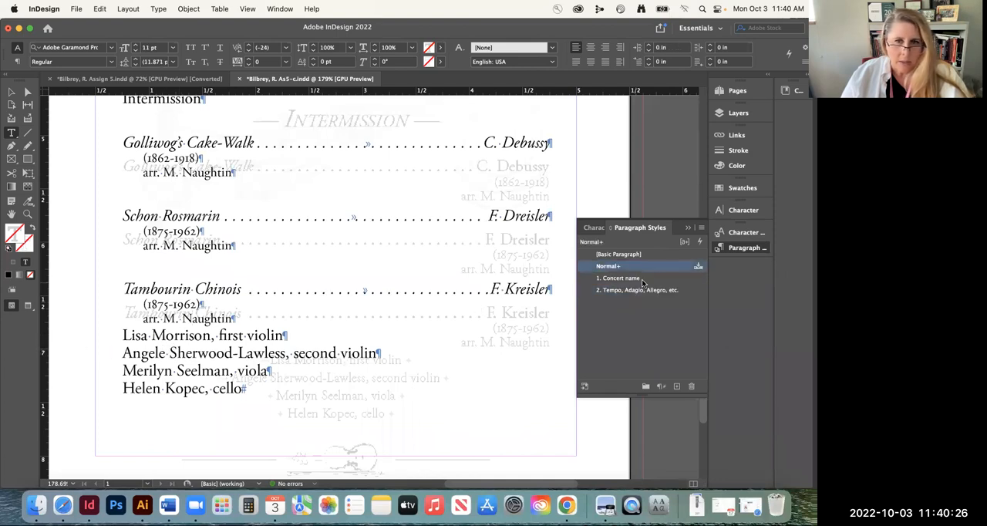
pyautogui.click(626, 278)
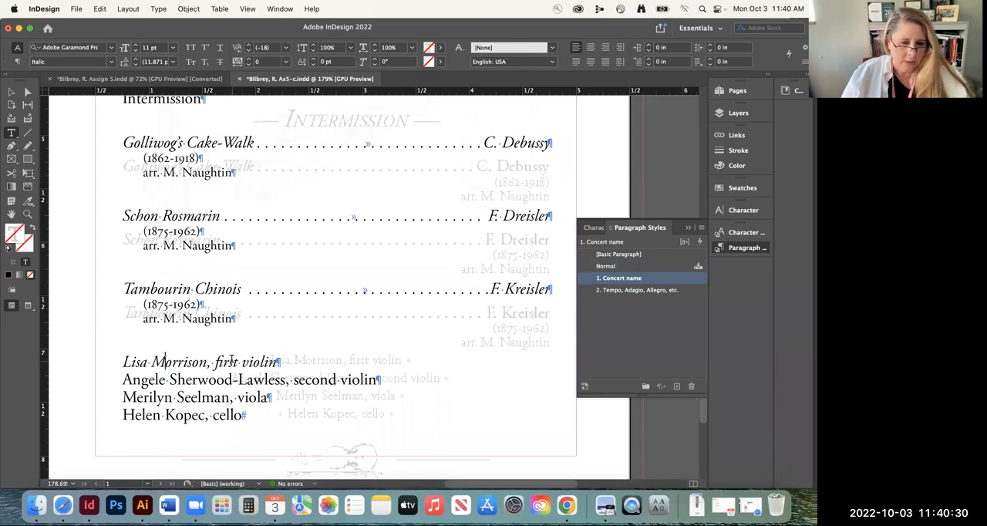
pyautogui.press('super+z')
pyautogui.press('super+z')
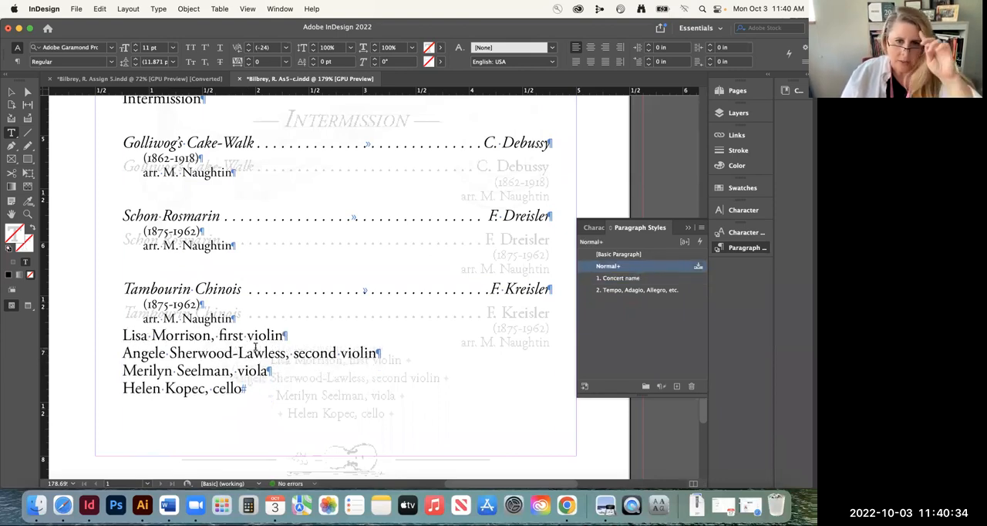
# Center the four musician lines at the end of the program text and save the document
pyautogui.click(166, 336)
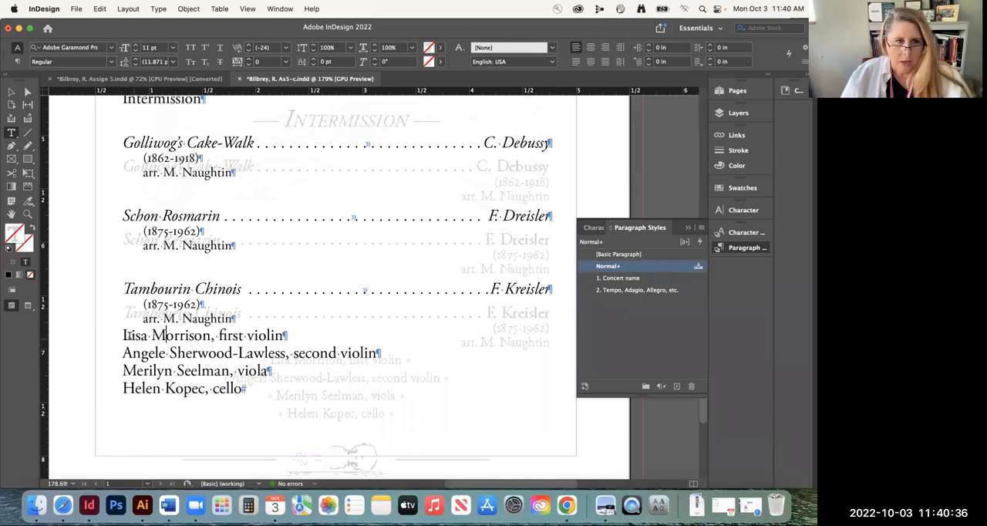
pyautogui.moveTo(115, 335); pyautogui.dragTo(276, 378)
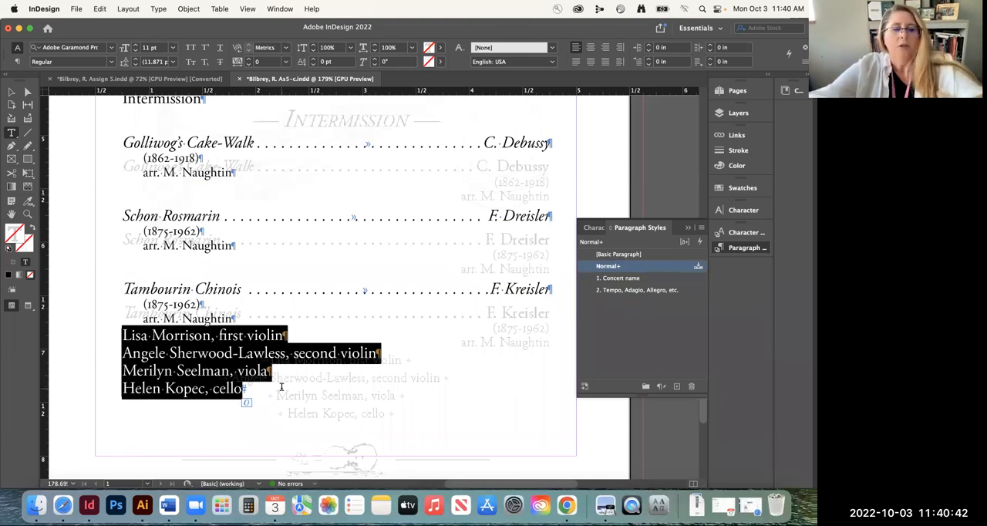
pyautogui.press('super+shift+c')
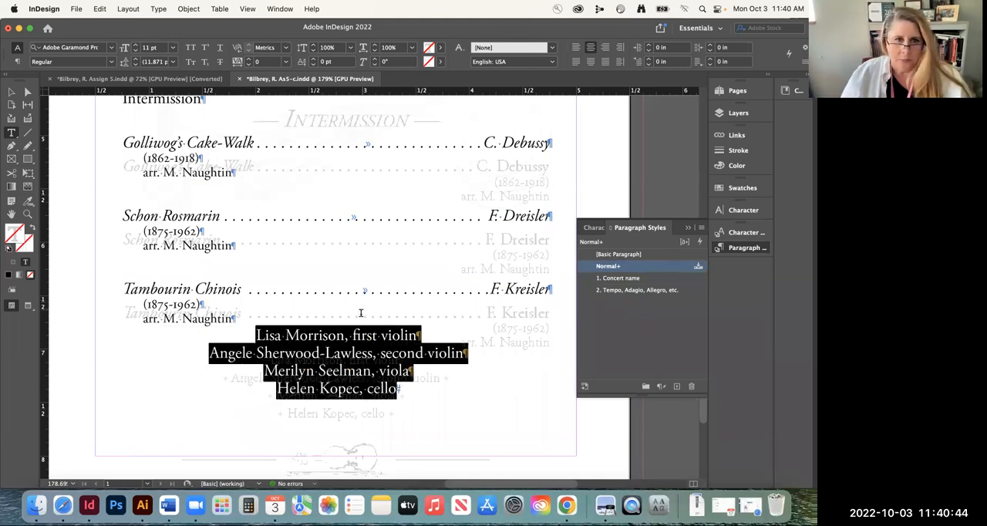
pyautogui.scroll(-2, 360, 312)
pyautogui.scroll(8, 360, 312)
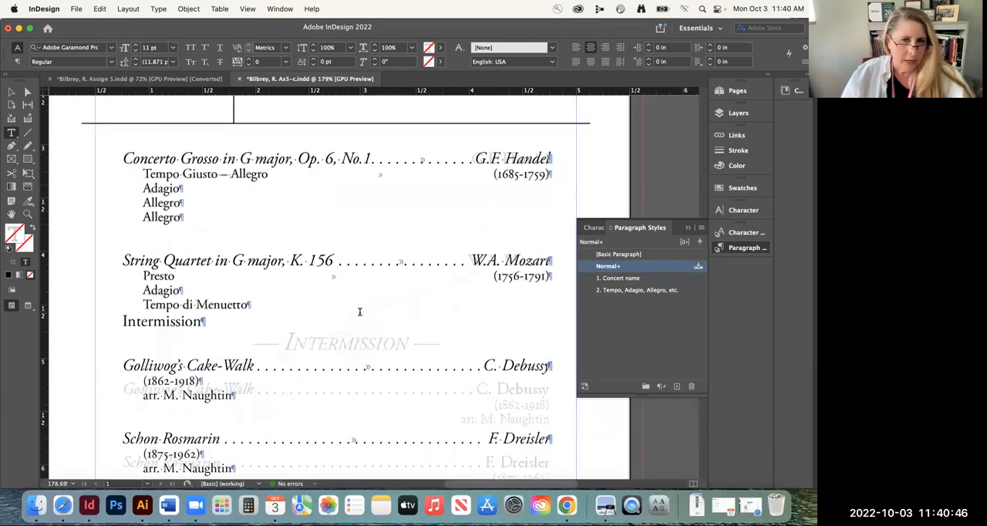
pyautogui.press('super+s')
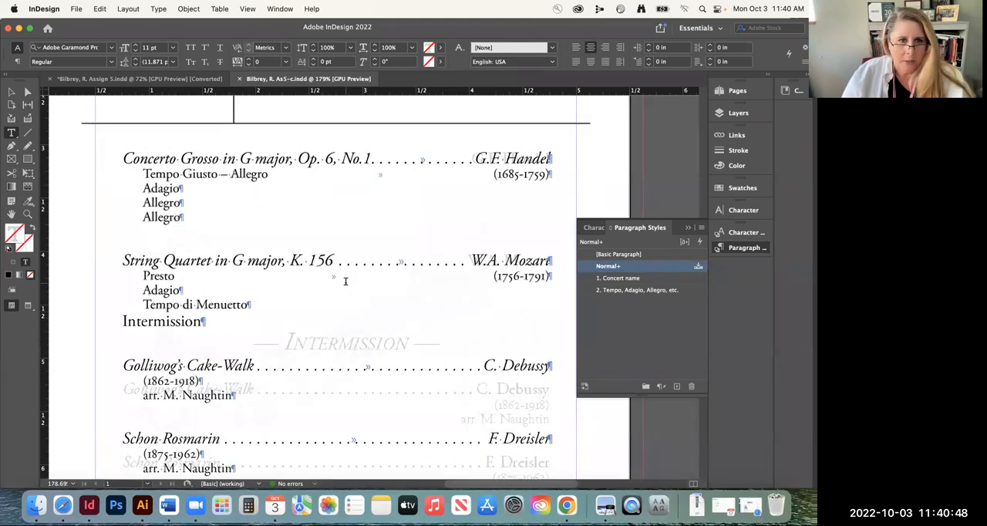
pyautogui.scroll(-1, 346, 281)
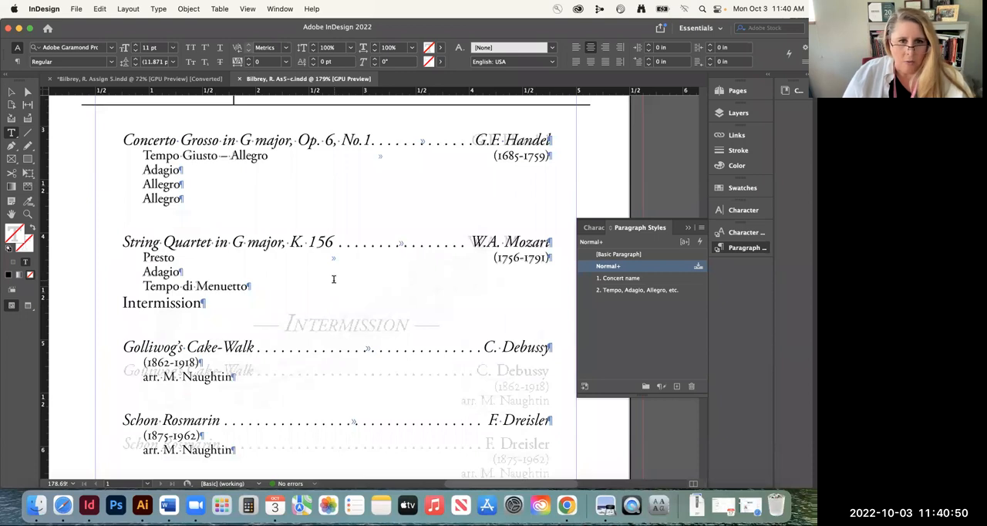
pyautogui.scroll(-2, 333, 279)
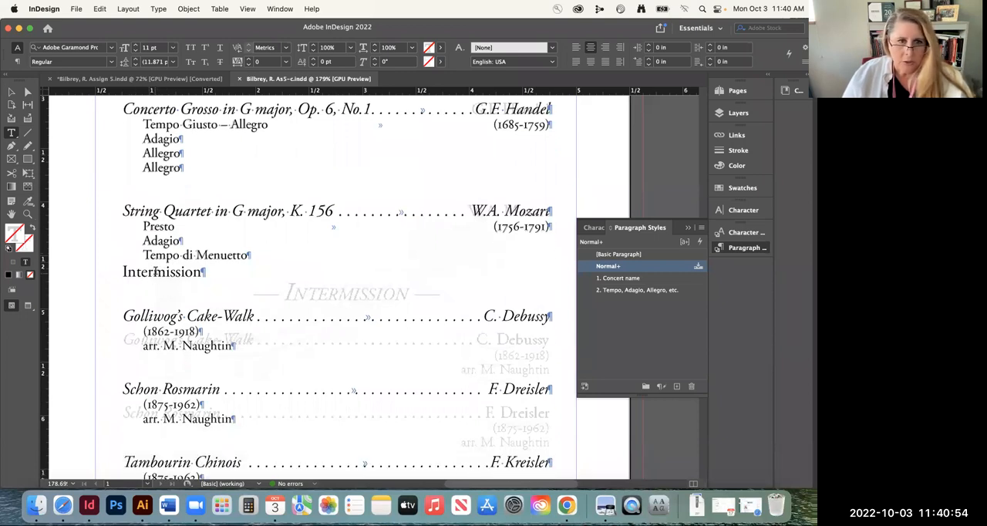
# Center the "Intermission" line below the String Quartet entry and format it in italic small caps
pyautogui.doubleClick(155, 271)
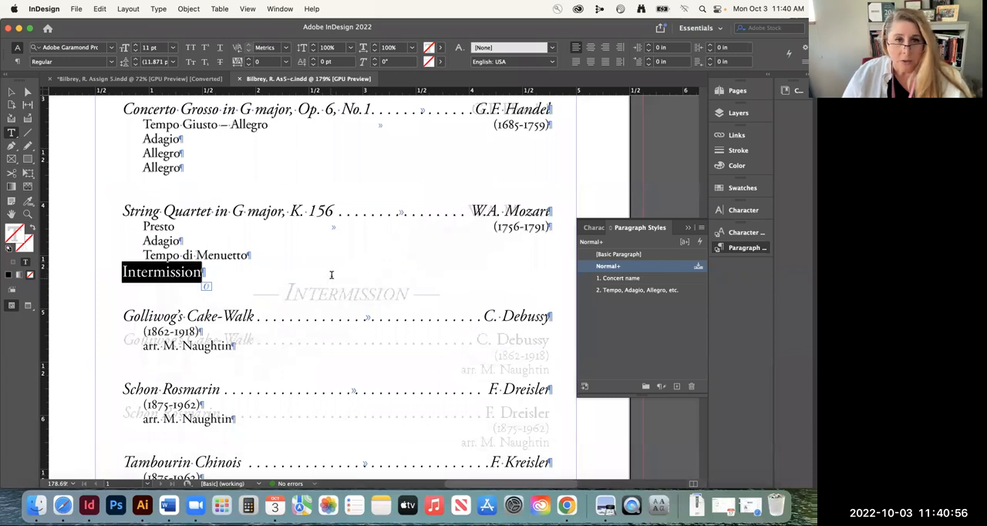
pyautogui.press('super')
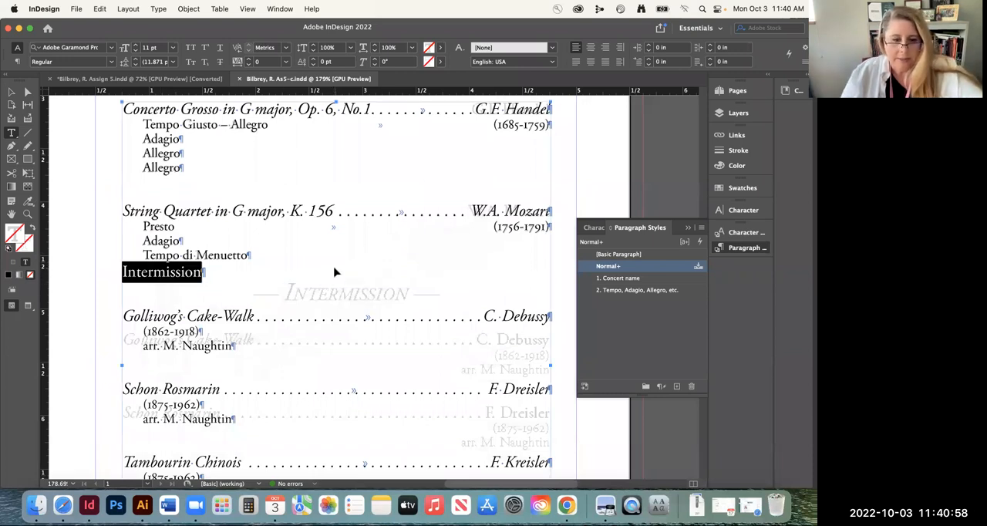
pyautogui.press('super+shift+c')
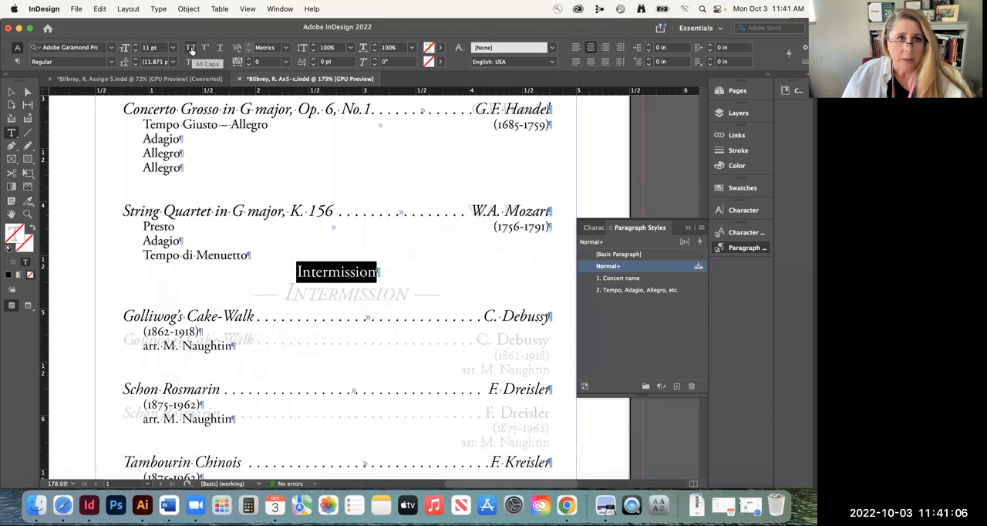
pyautogui.click(191, 49)
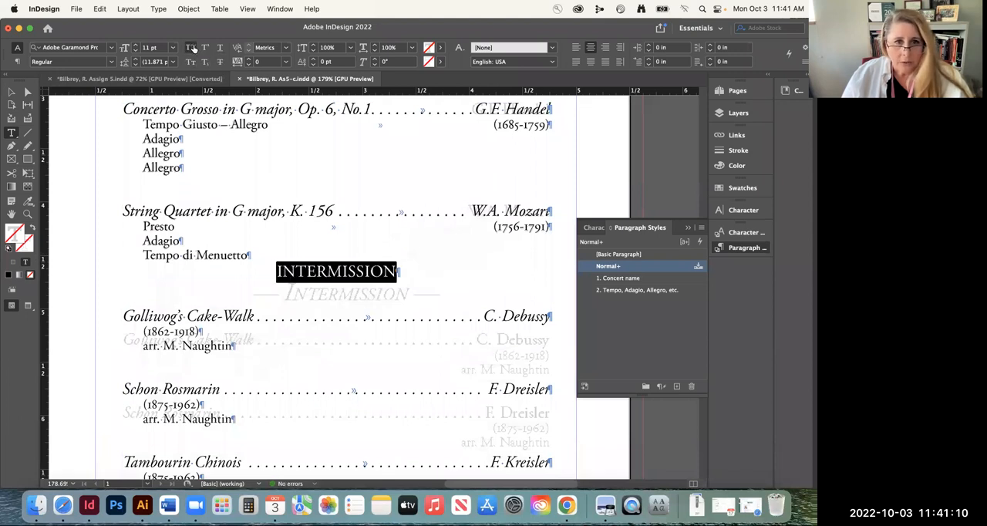
pyautogui.click(191, 62)
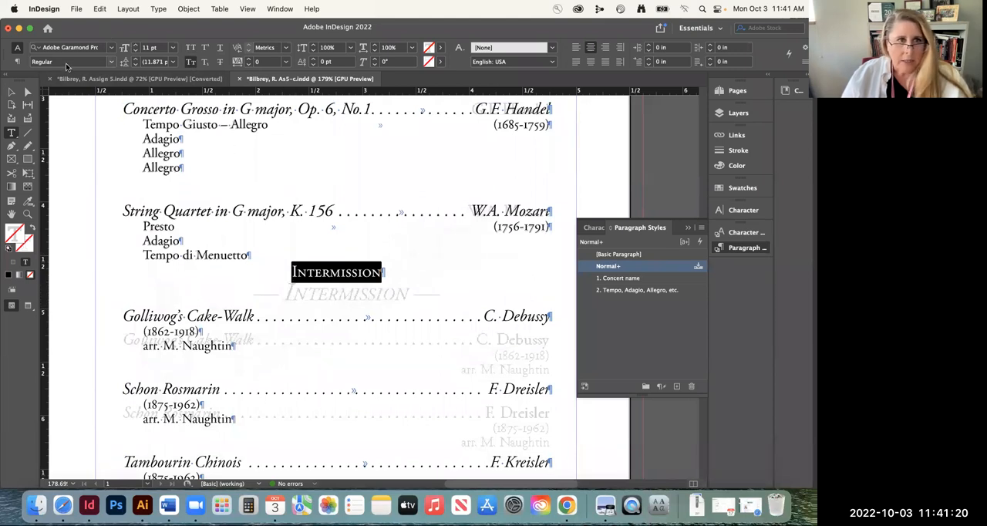
pyautogui.click(111, 65)
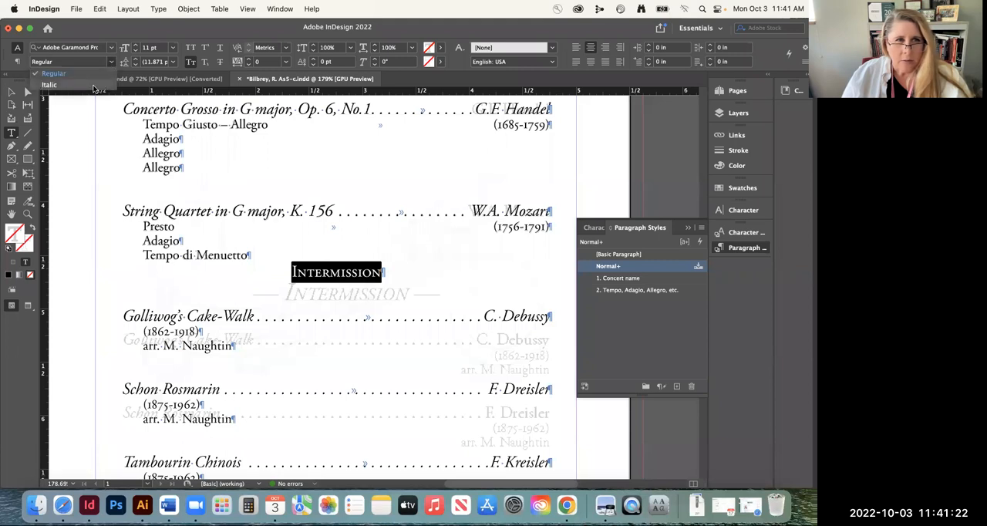
pyautogui.click(73, 77)
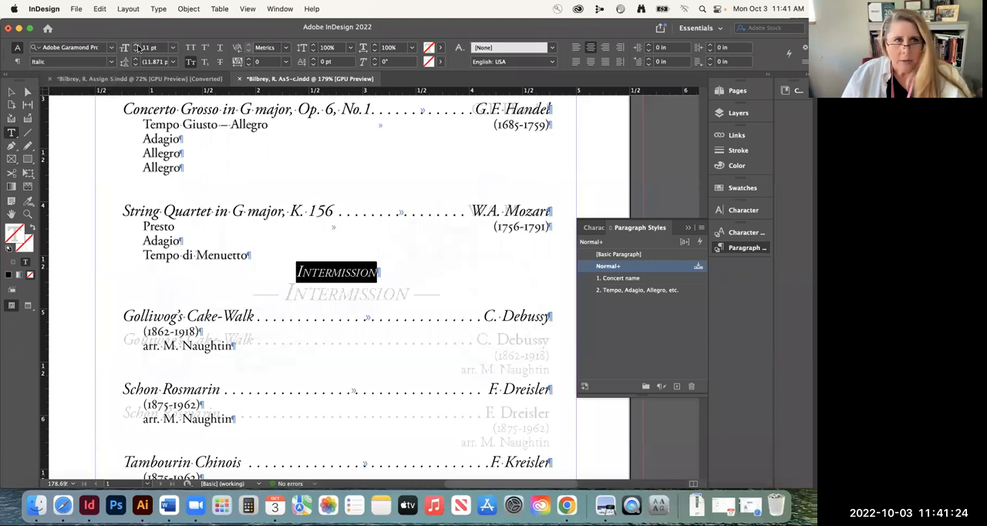
# Increase the font size of the "Intermission" text to 17 pt
pyautogui.click(135, 45)
pyautogui.click(134, 45)
pyautogui.click(135, 44)
pyautogui.click(135, 45)
pyautogui.click(135, 45)
pyautogui.click(135, 46)
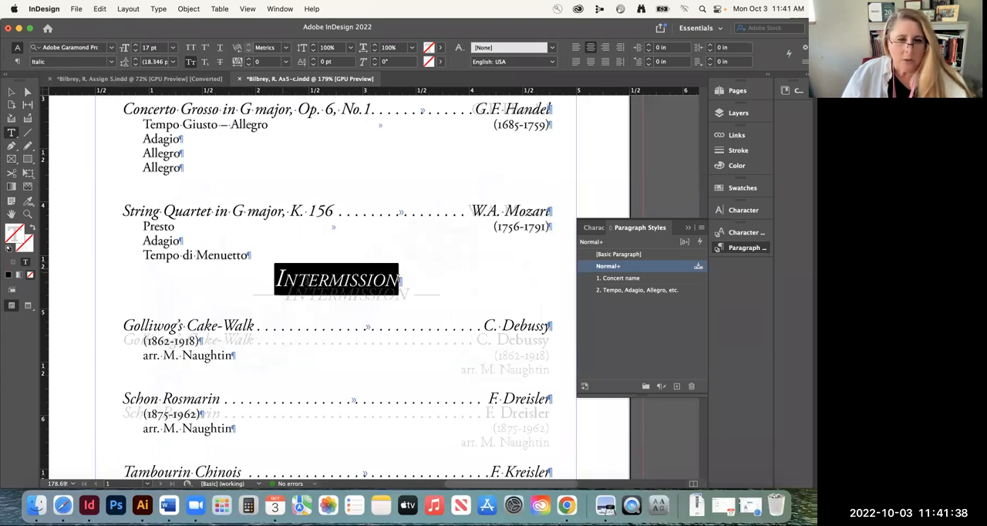
# Set the space before the "Intermission" paragraph to 0.125 in so it lines up with the faded template
pyautogui.click(18, 62)
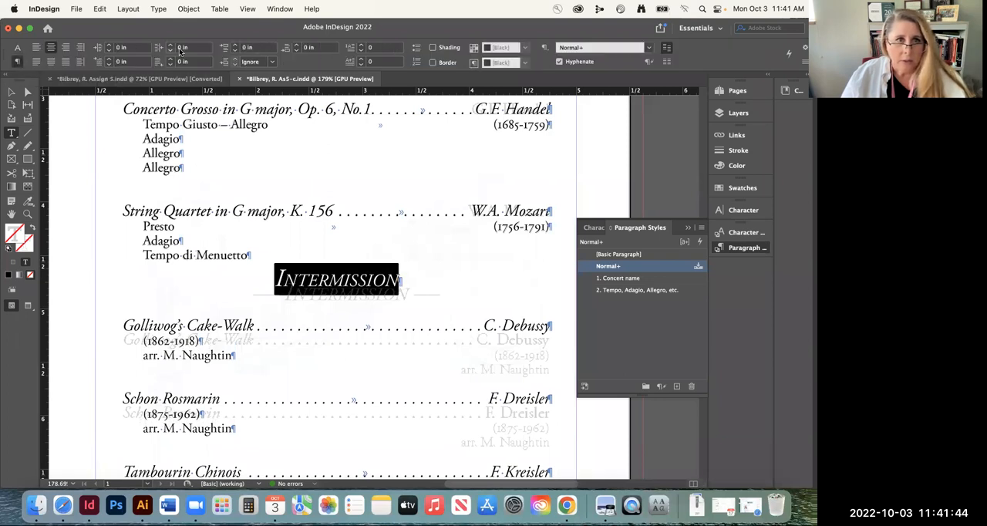
pyautogui.click(235, 45)
pyautogui.click(235, 46)
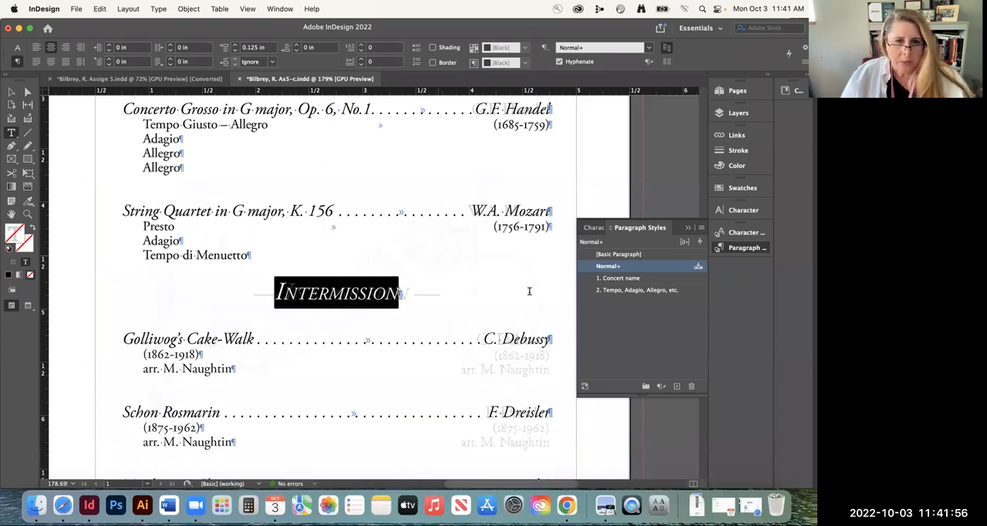
pyautogui.click(407, 294)
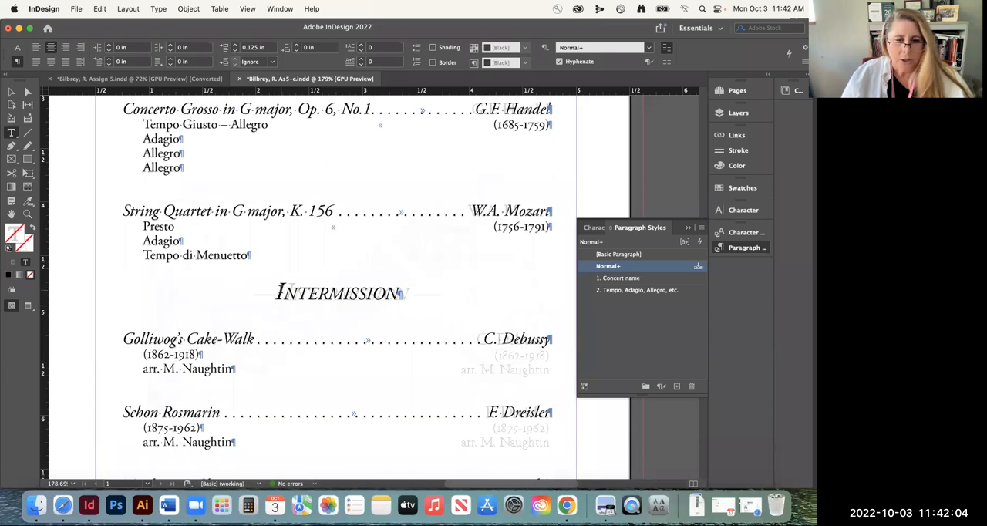
# Insert an em dash glyph in Adobe Garamond Pro Italic followed by a space in front of "Intermission"
pyautogui.click(279, 292)
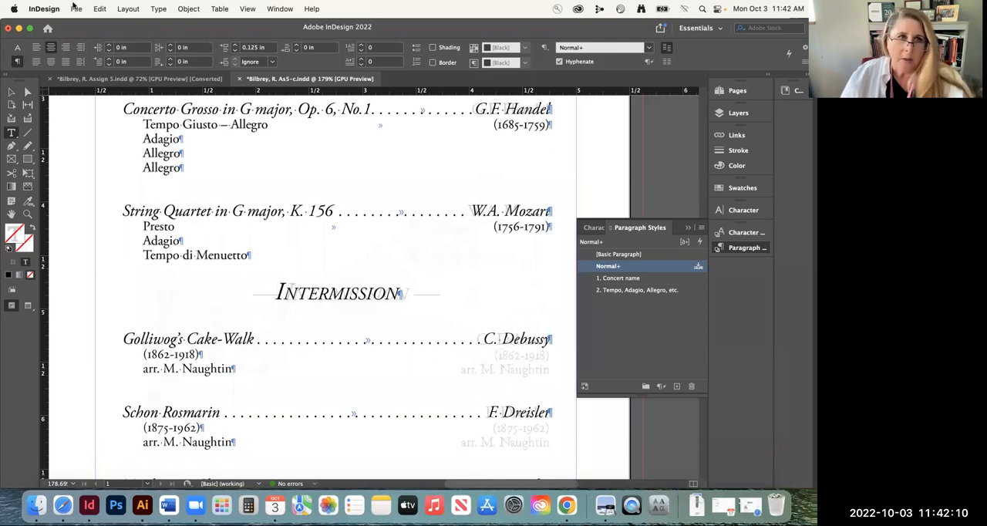
pyautogui.click(158, 9)
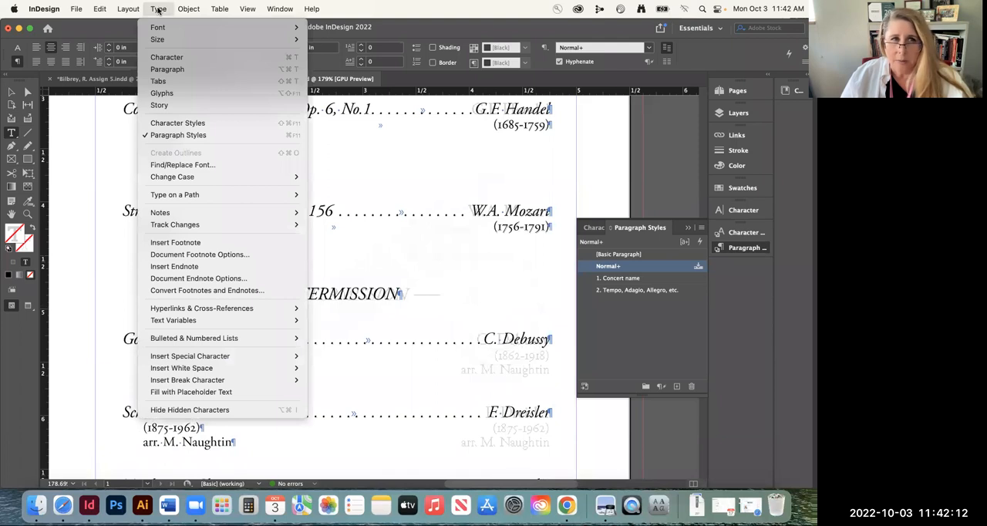
pyautogui.click(164, 94)
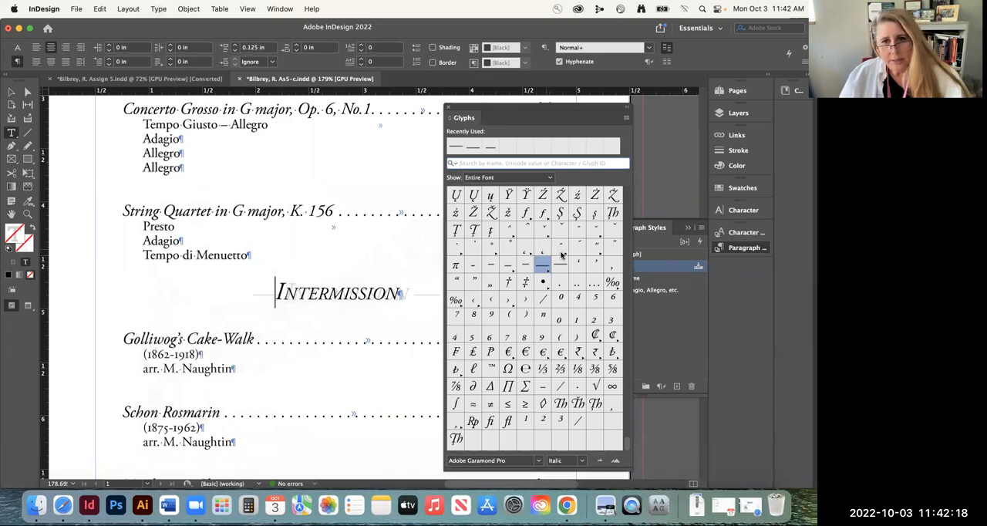
pyautogui.moveTo(628, 444); pyautogui.dragTo(634, 178)
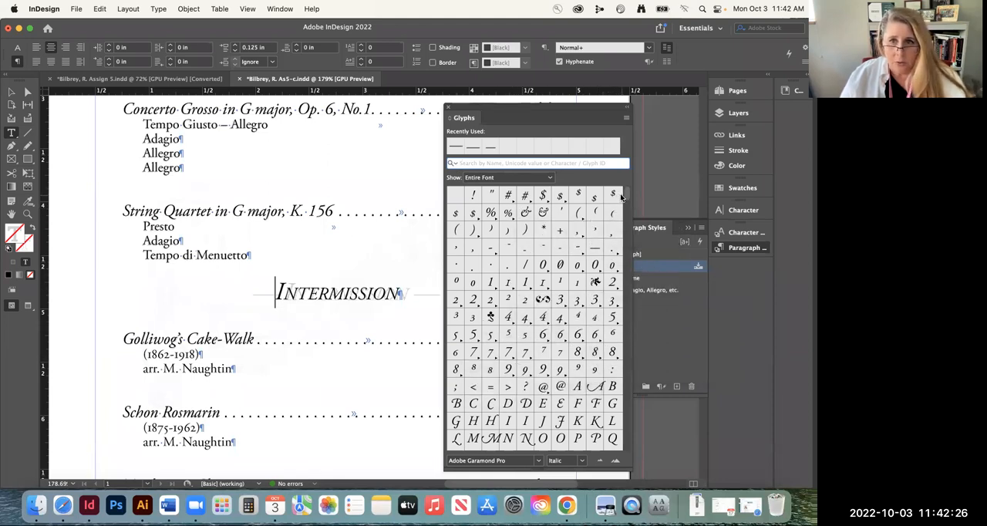
pyautogui.scroll(-5, 625, 196)
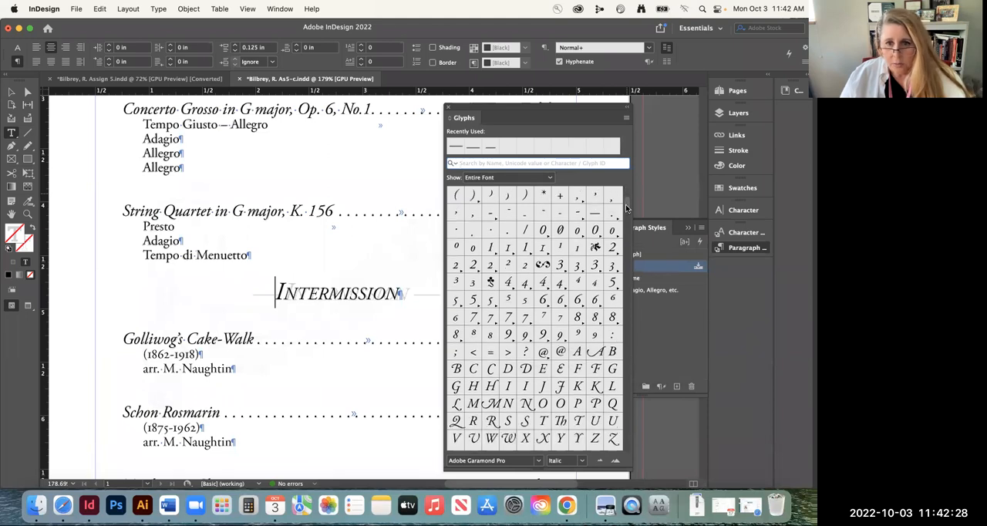
pyautogui.moveTo(625, 241); pyautogui.dragTo(622, 416)
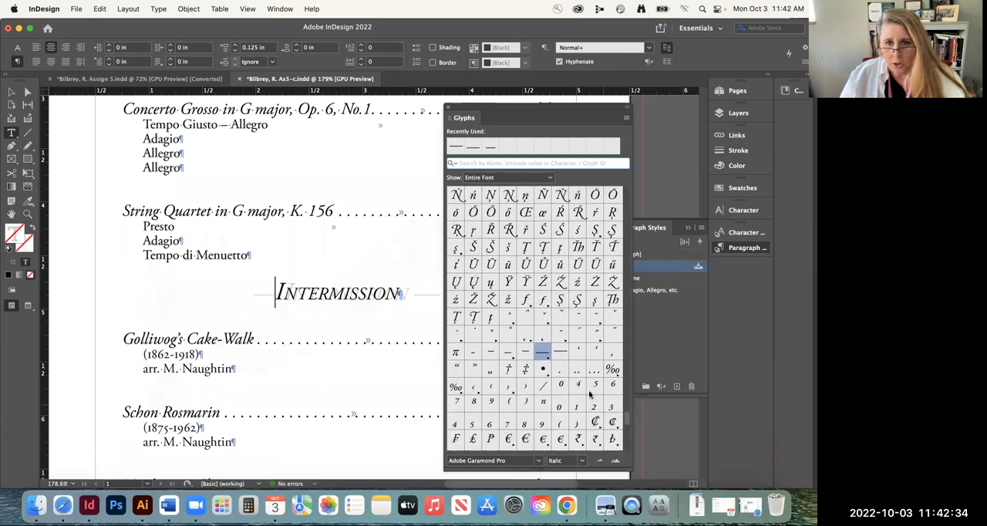
pyautogui.doubleClick(544, 356)
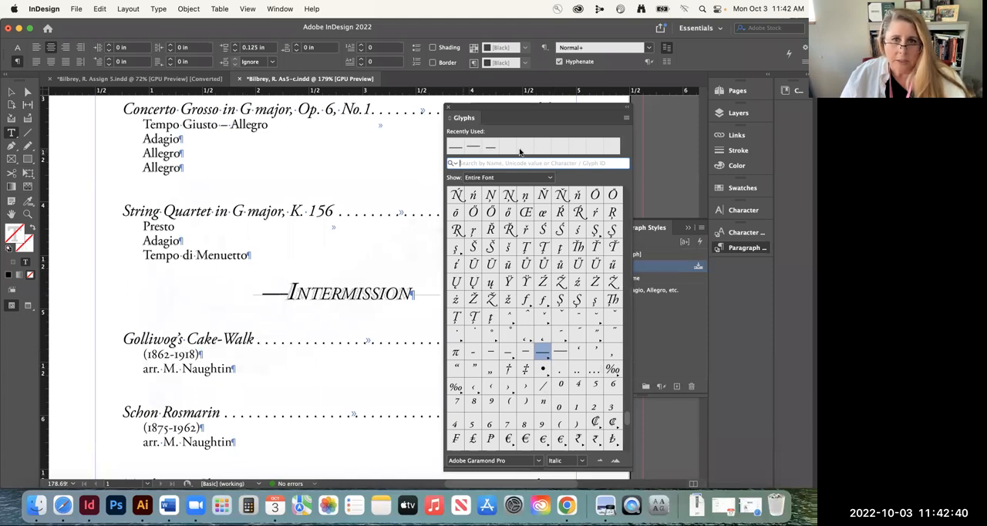
pyautogui.click(292, 291)
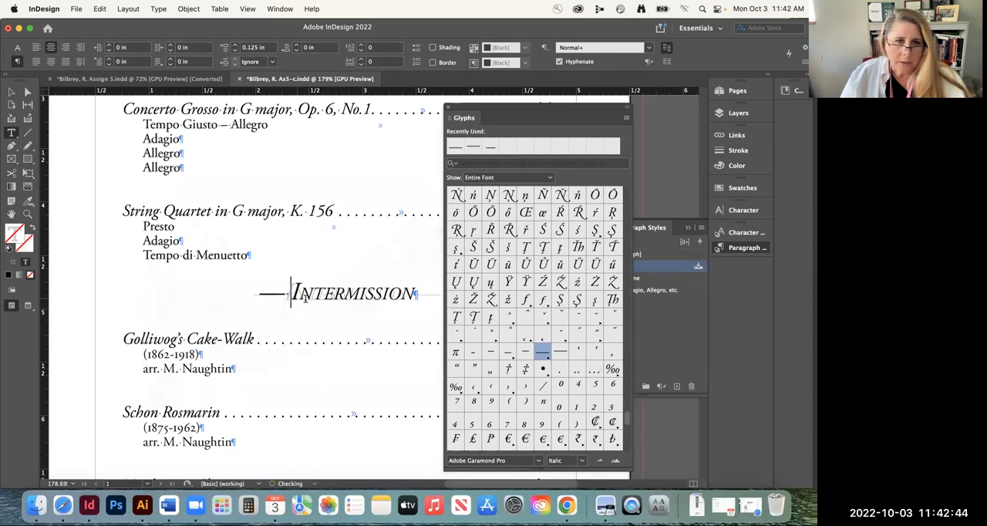
pyautogui.click(448, 107)
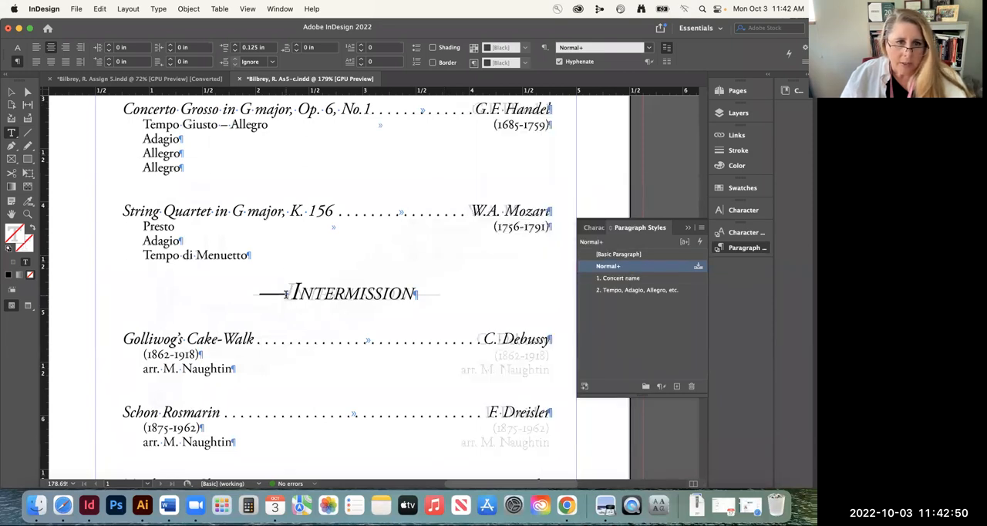
# Add a space after "Intermission" and paste a copy of the leading em dash behind it
pyautogui.doubleClick(270, 293)
pyautogui.press('super+c')
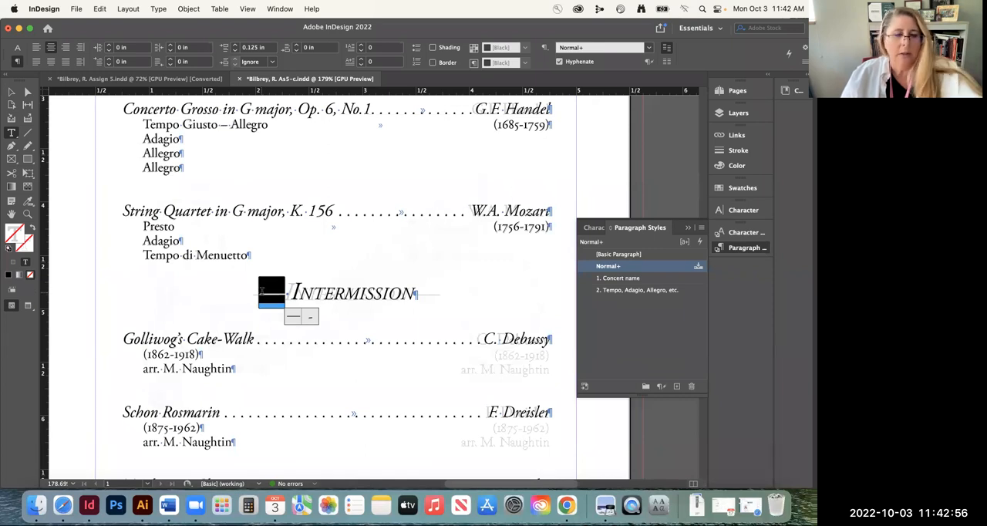
pyautogui.click(428, 292)
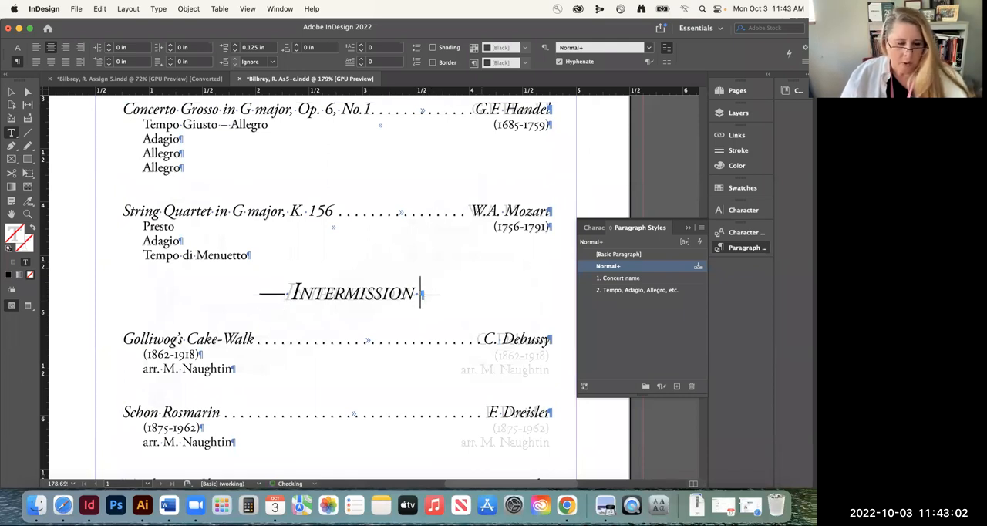
pyautogui.press('super')
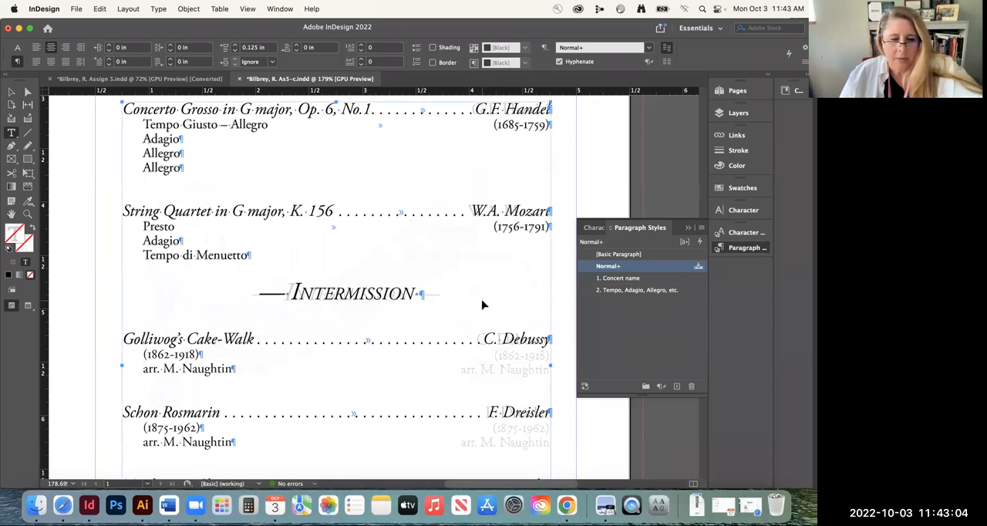
pyautogui.press('super+v')
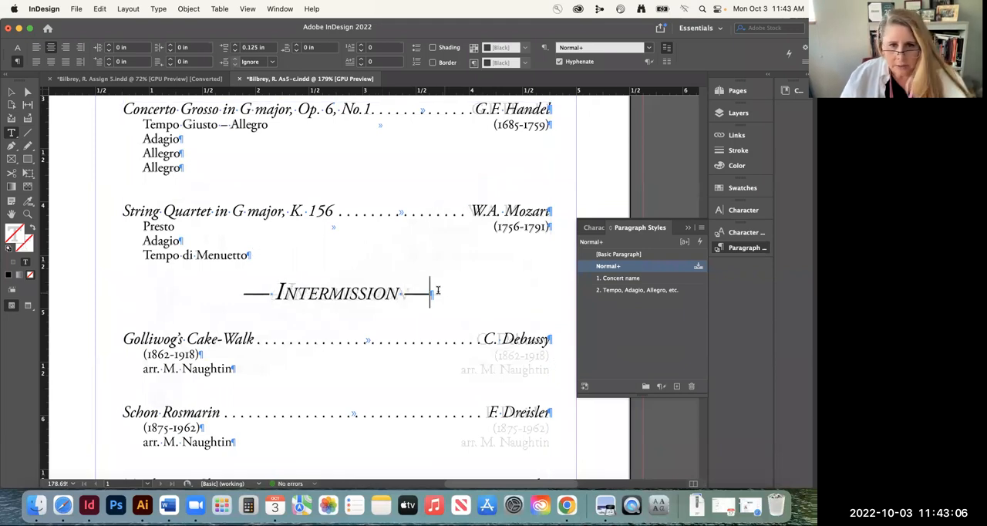
# Examine the formatted program text against the faded template, from the Concerto Grosso entry to the musician lines
pyautogui.tripleClick(301, 292)
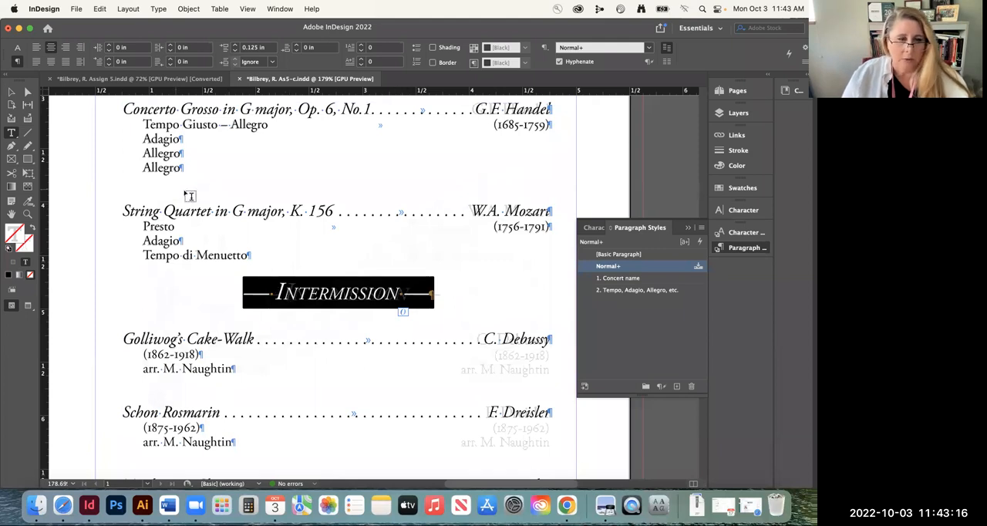
pyautogui.click(12, 92)
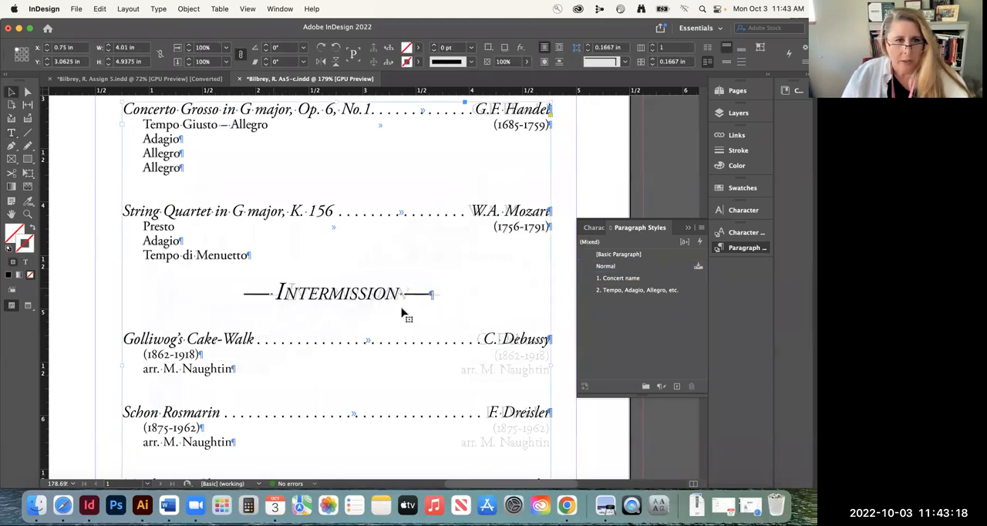
pyautogui.scroll(-2, 352, 300)
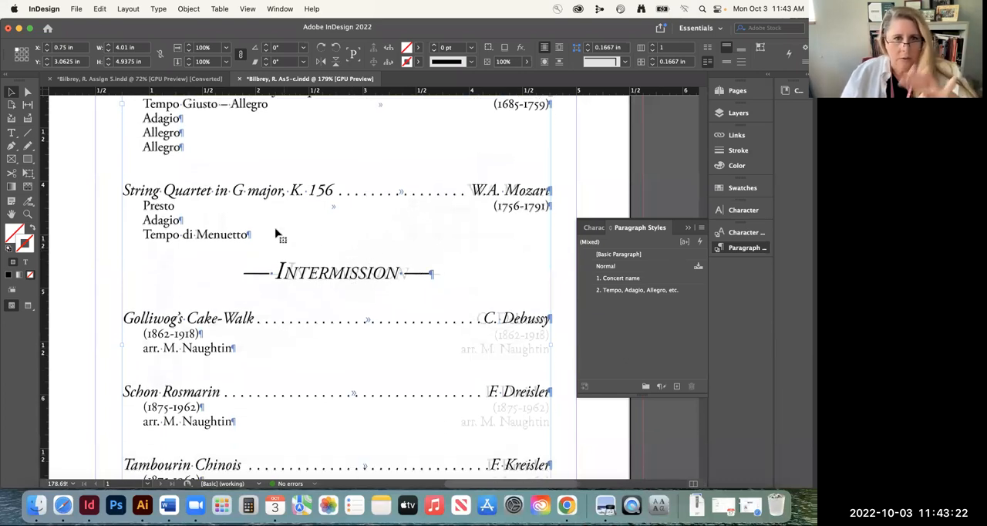
pyautogui.scroll(-1, 315, 259)
pyautogui.scroll(5, 312, 240)
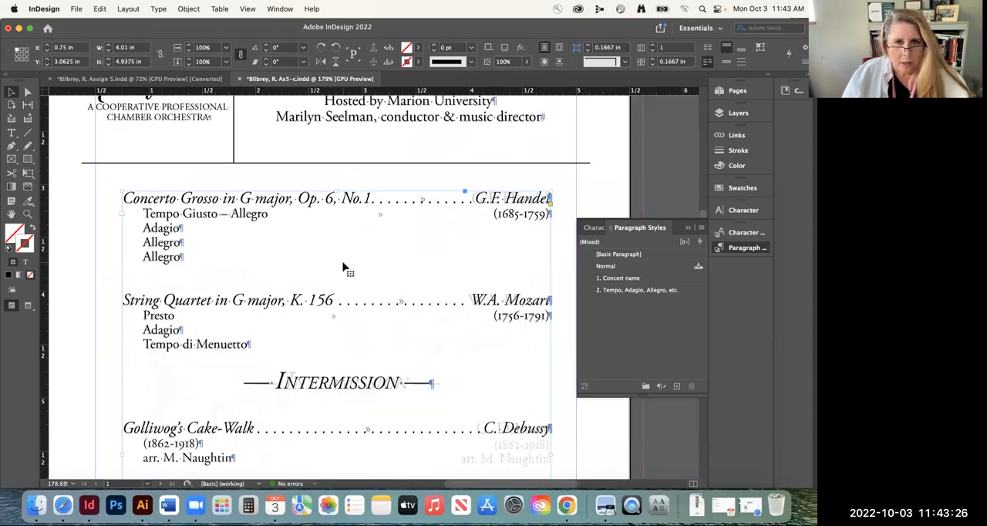
pyautogui.scroll(-10, 344, 267)
pyautogui.scroll(5, 344, 267)
pyautogui.scroll(1, 293, 260)
pyautogui.scroll(1, 274, 261)
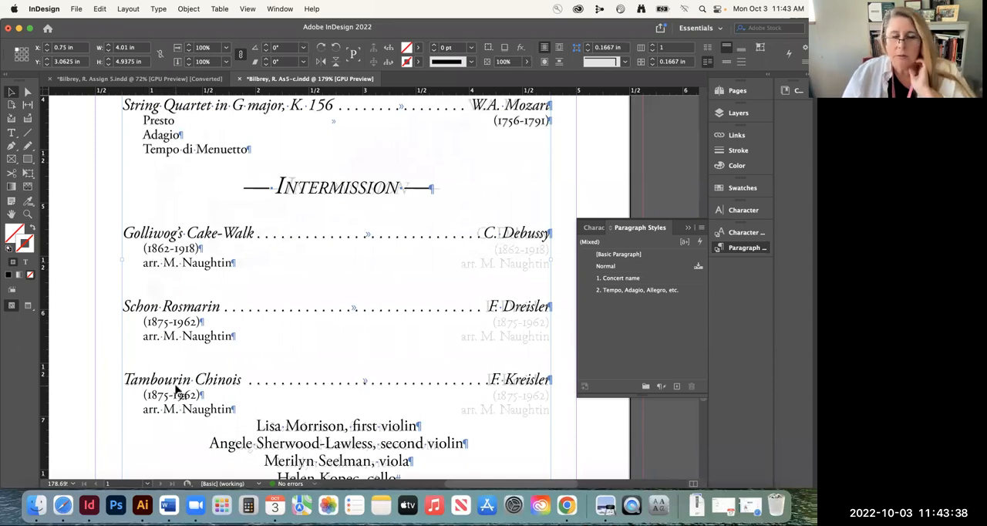
# Insert a tab before the dates and the arranger line under Golliwog's Cake-Walk to move both to the right tab stop
pyautogui.doubleClick(144, 249)
pyautogui.press('Tab')
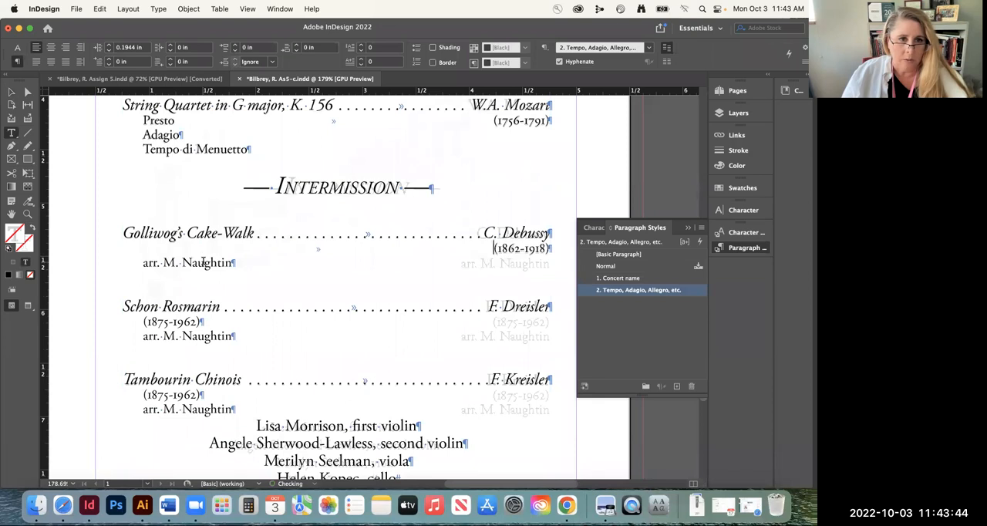
pyautogui.click(144, 263)
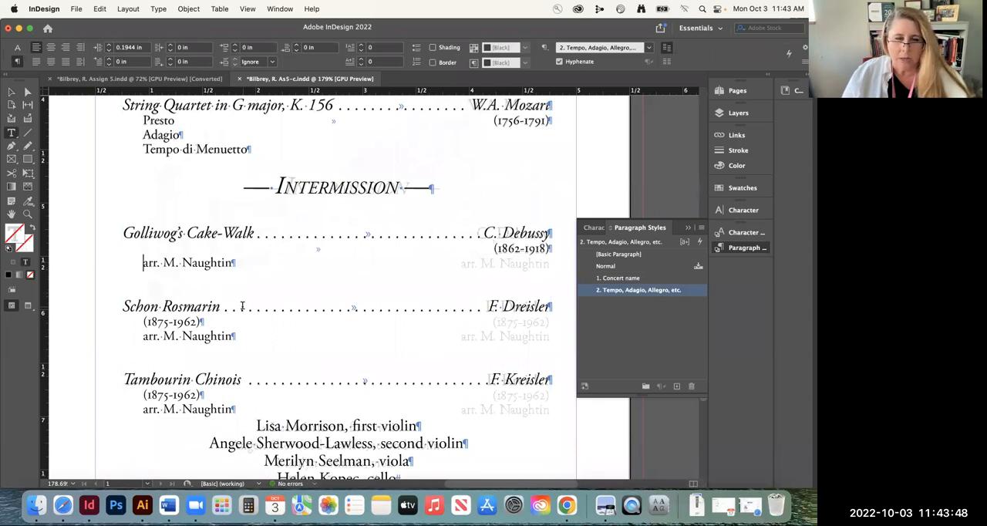
pyautogui.press('Tab')
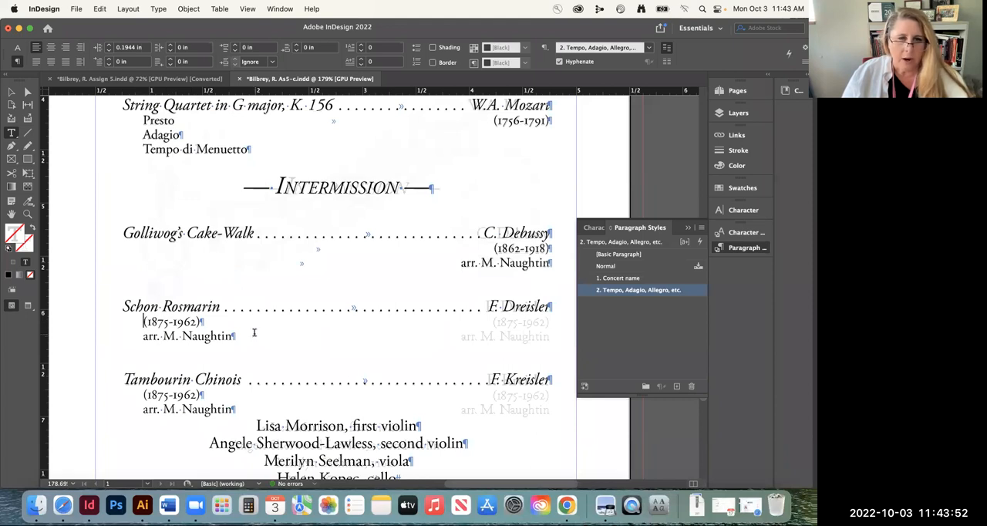
# Insert a tab before the dates and arranger lines under Schon Rosmarin and Tambourin Chinois, and save the document
pyautogui.press('Tab')
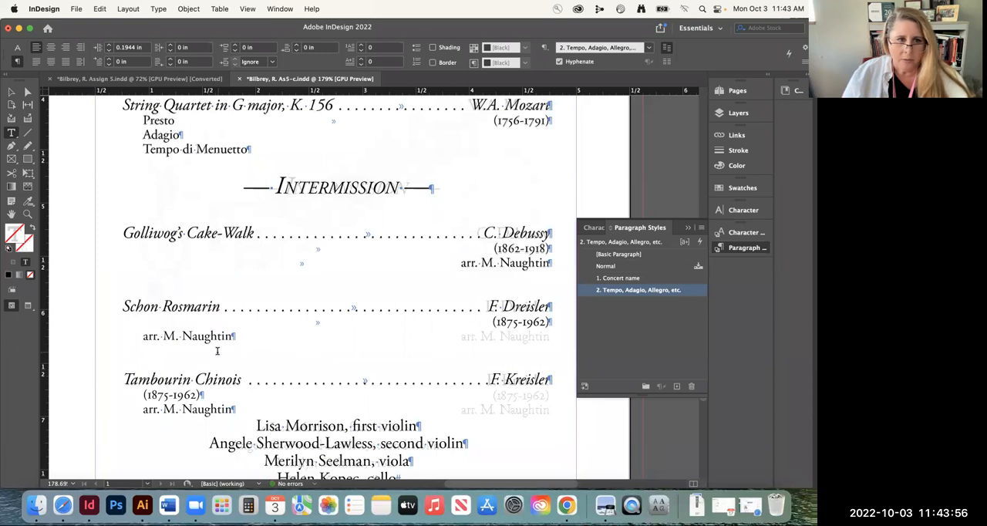
pyautogui.press('Tab')
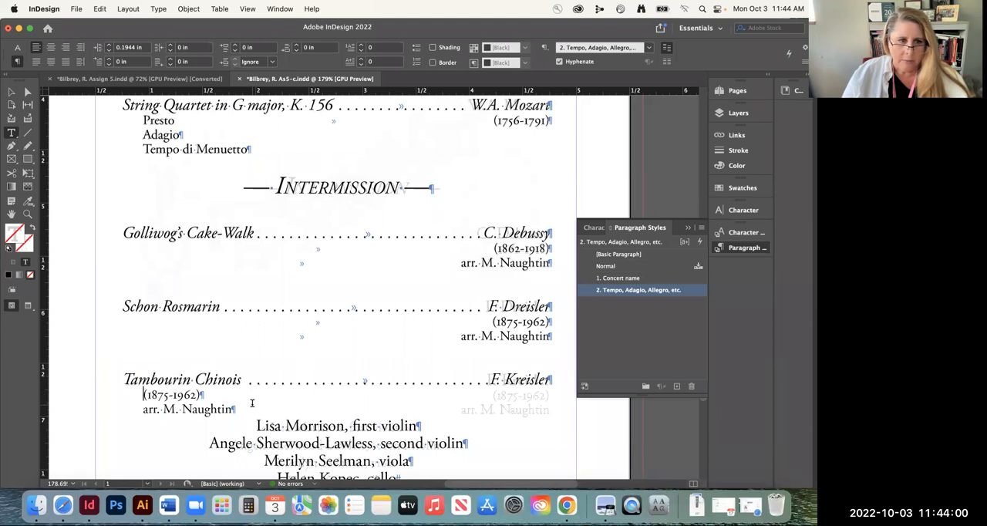
pyautogui.press('Tab')
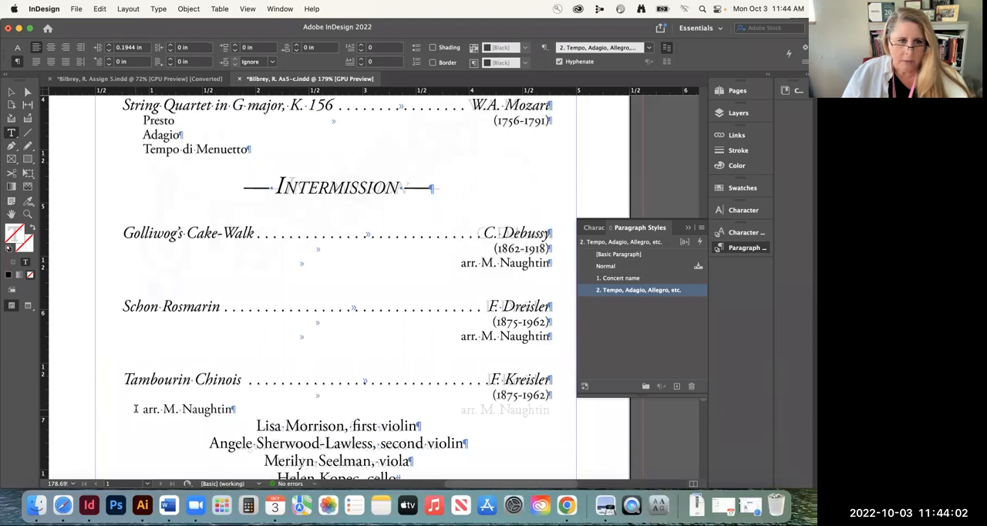
pyautogui.press('Tab')
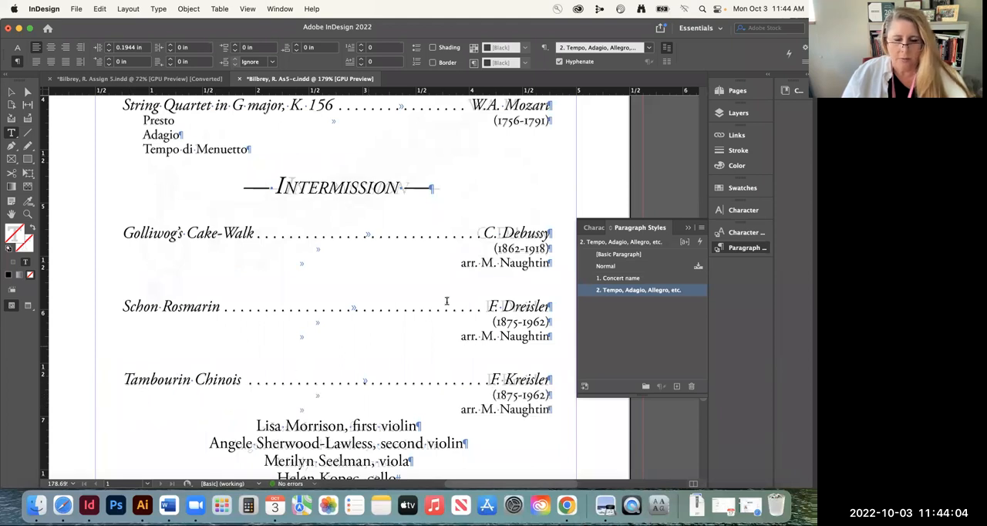
pyautogui.scroll(5, 436, 269)
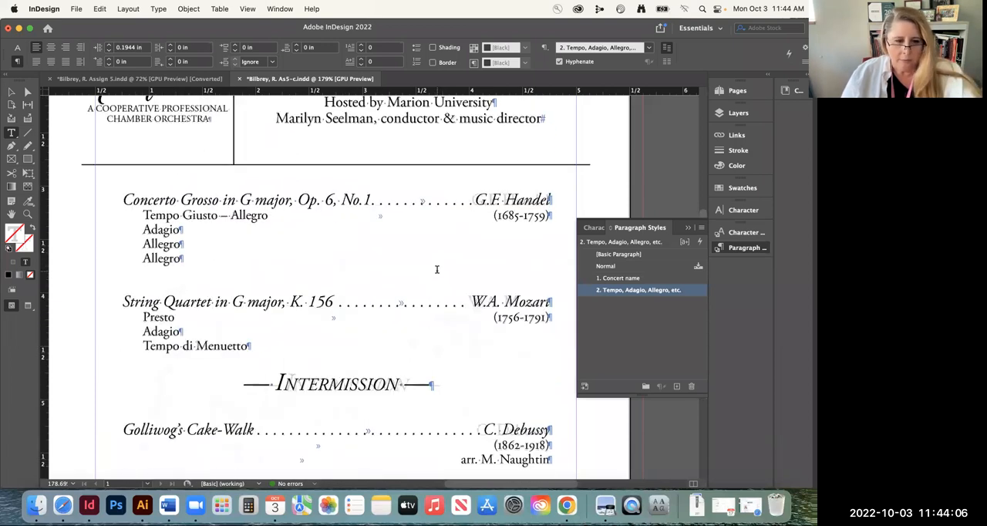
pyautogui.press('super+s')
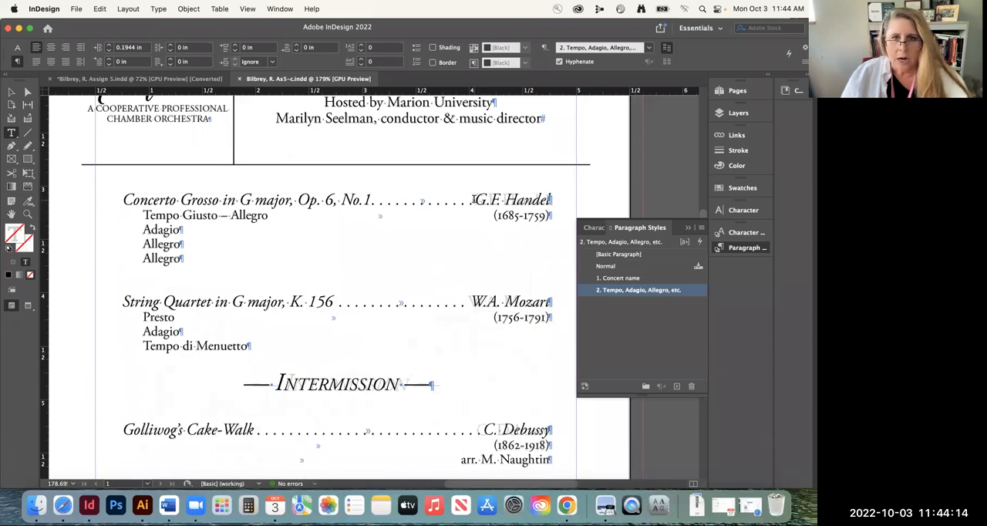
# Hide Layer 1 to compare the G.F. Handel lettering with the faded template, and show the layer again
pyautogui.moveTo(474, 199); pyautogui.dragTo(552, 201)
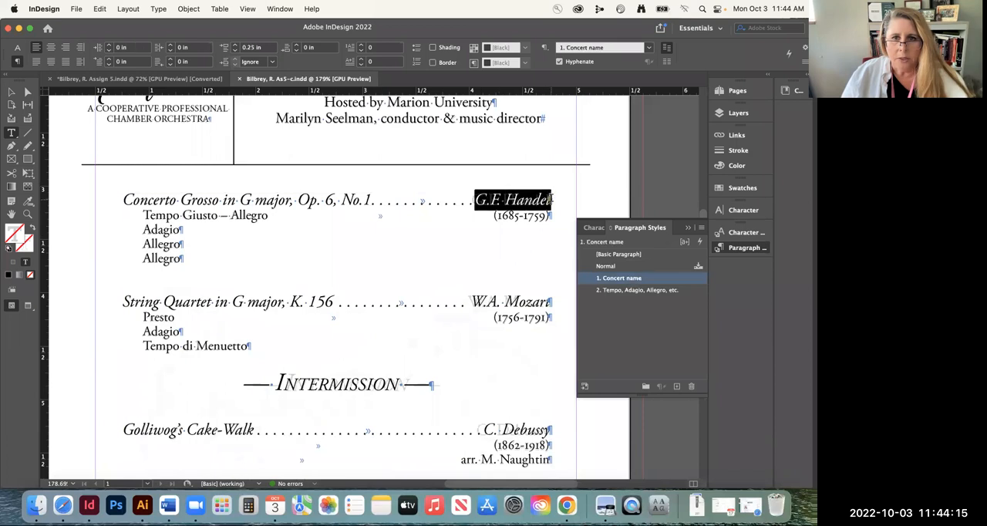
pyautogui.click(463, 202)
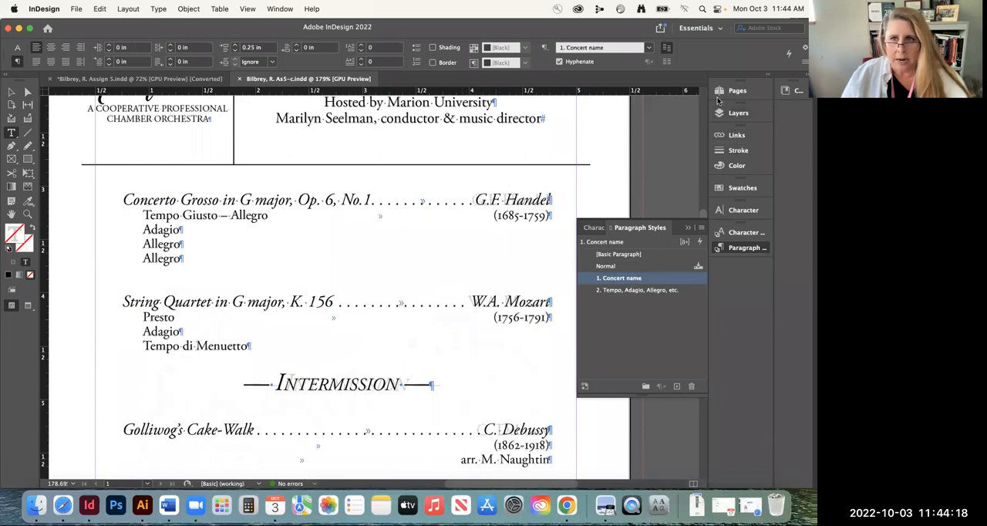
pyautogui.click(736, 112)
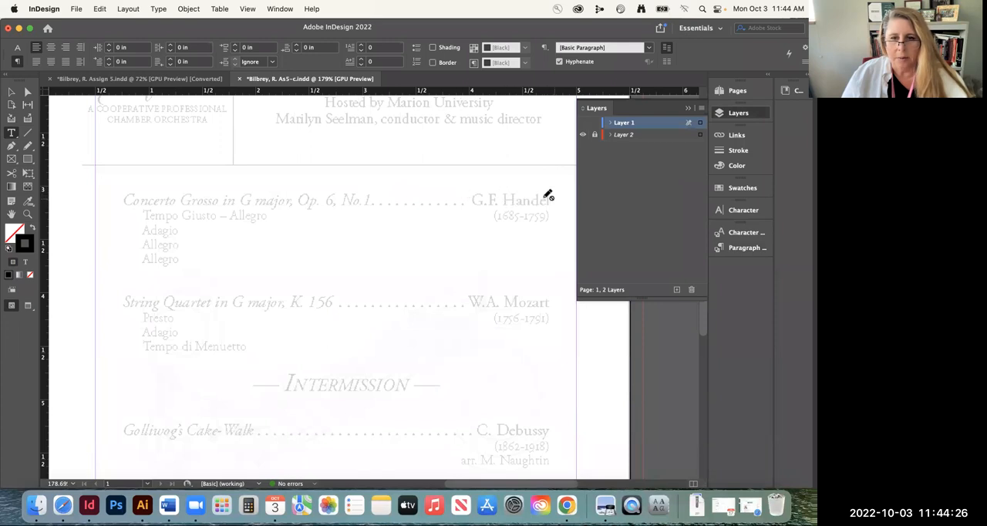
pyautogui.click(582, 123)
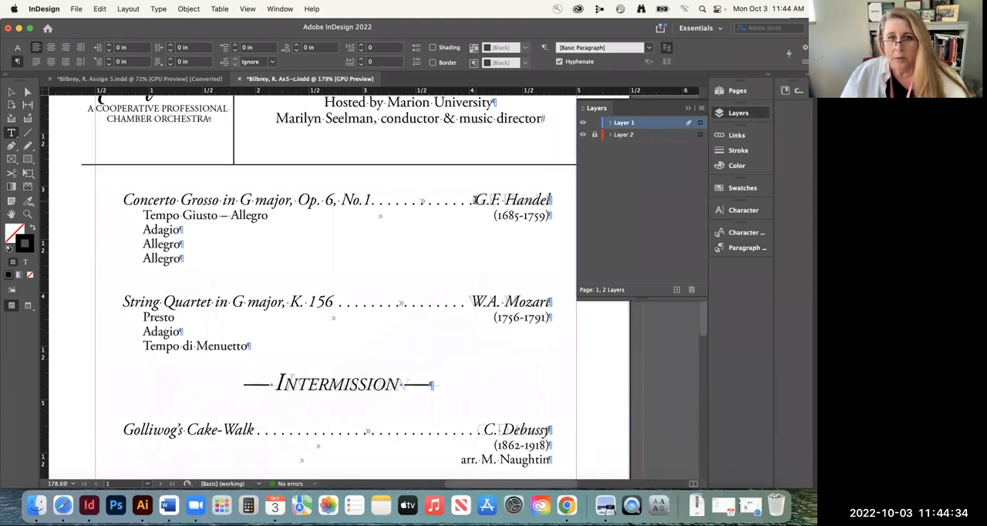
# Change the font style of "G.F. Handel" in the Concerto Grosso line to Regular
pyautogui.moveTo(474, 199); pyautogui.dragTo(552, 199)
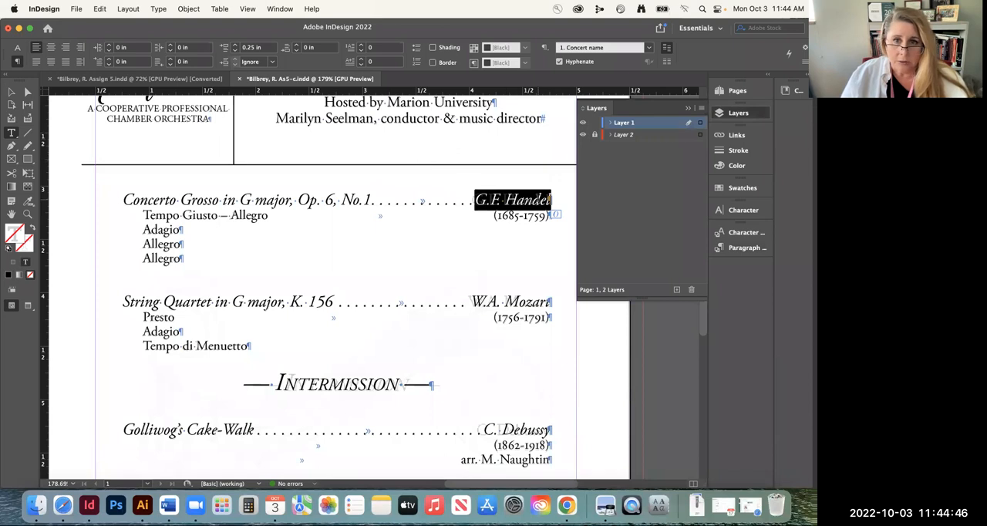
pyautogui.click(18, 48)
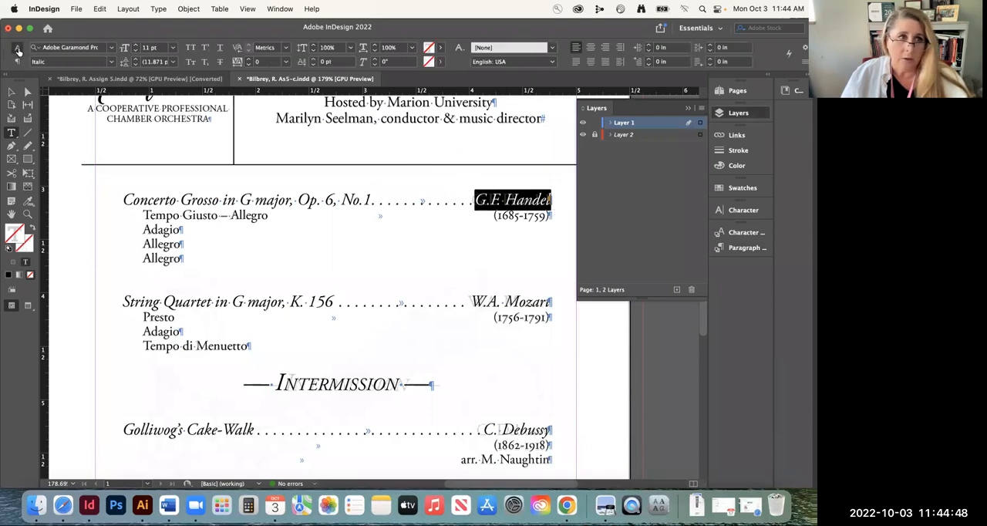
pyautogui.click(112, 62)
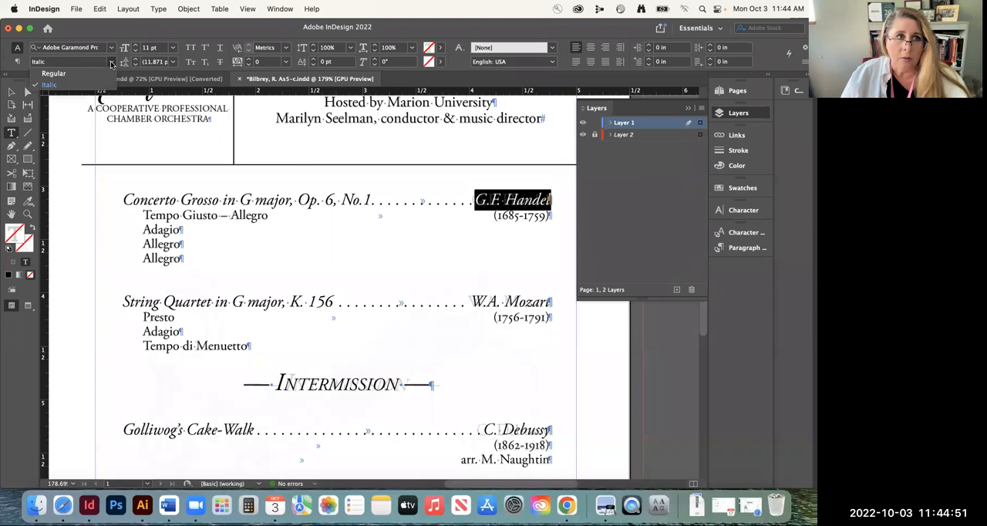
pyautogui.click(44, 74)
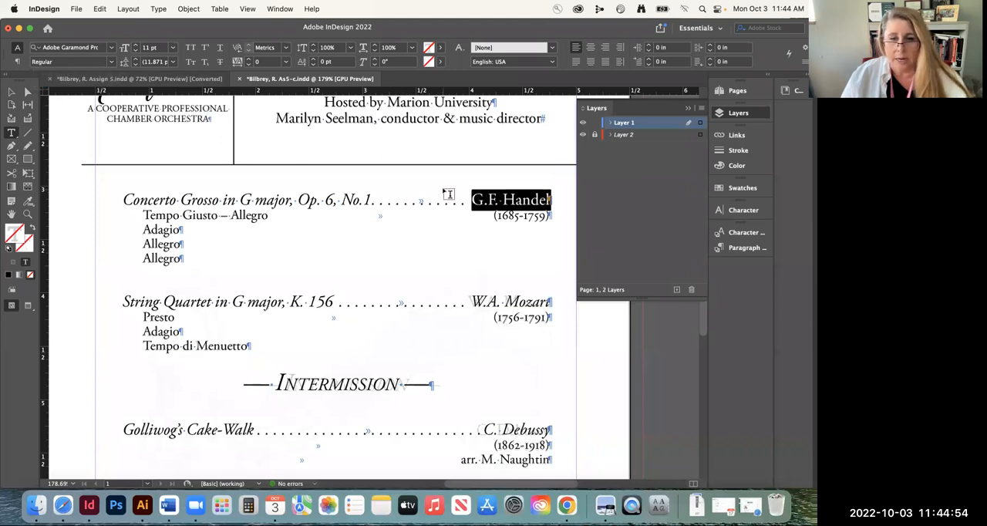
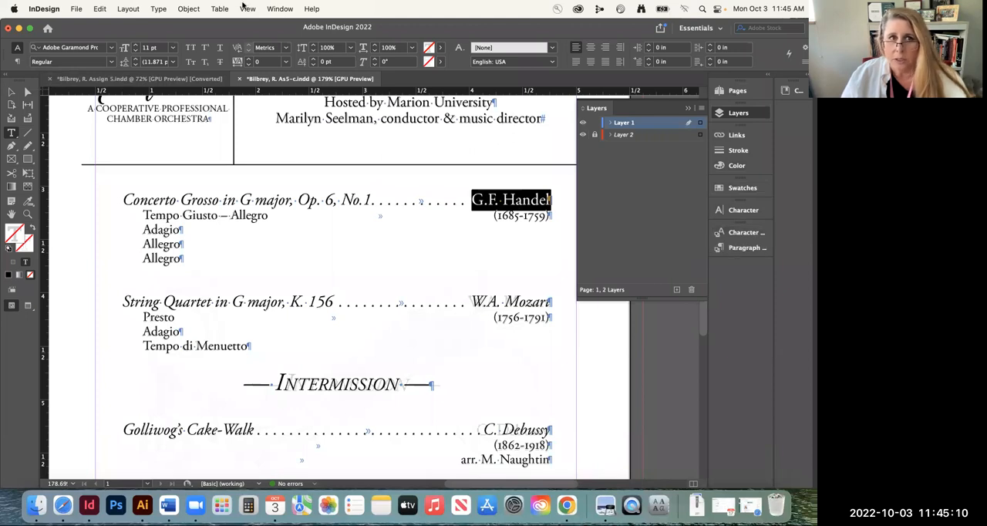
# Display the Character Styles alongside the Paragraph Styles, keeping "G.F. Handel" in the Concerto Grosso line selected
pyautogui.click(280, 10)
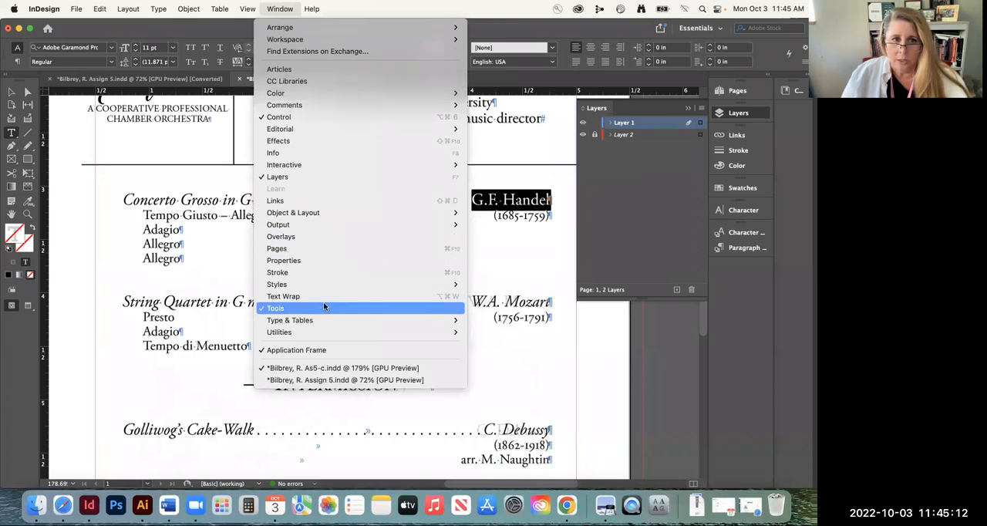
pyautogui.moveTo(325, 285)
pyautogui.click(515, 298)
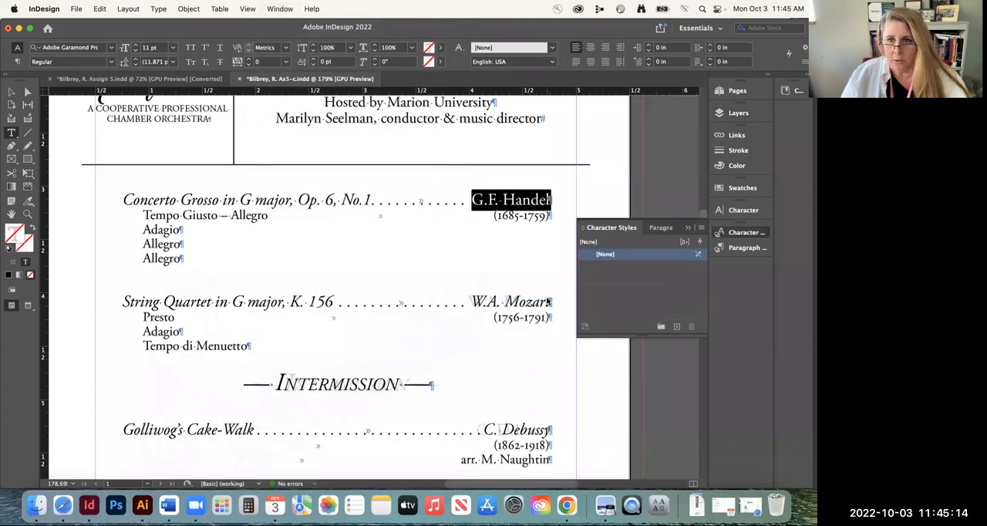
pyautogui.moveTo(611, 227); pyautogui.dragTo(633, 236)
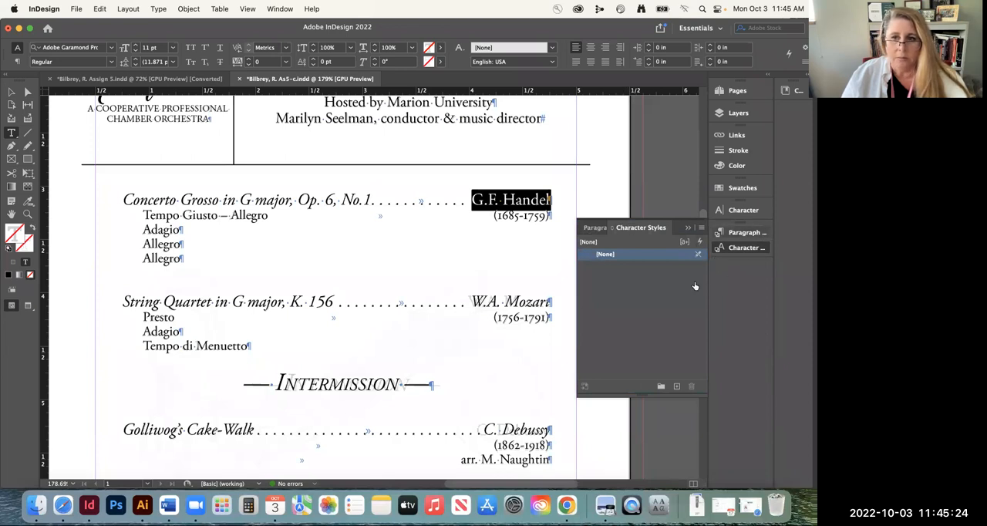
pyautogui.click(647, 229)
pyautogui.click(742, 247)
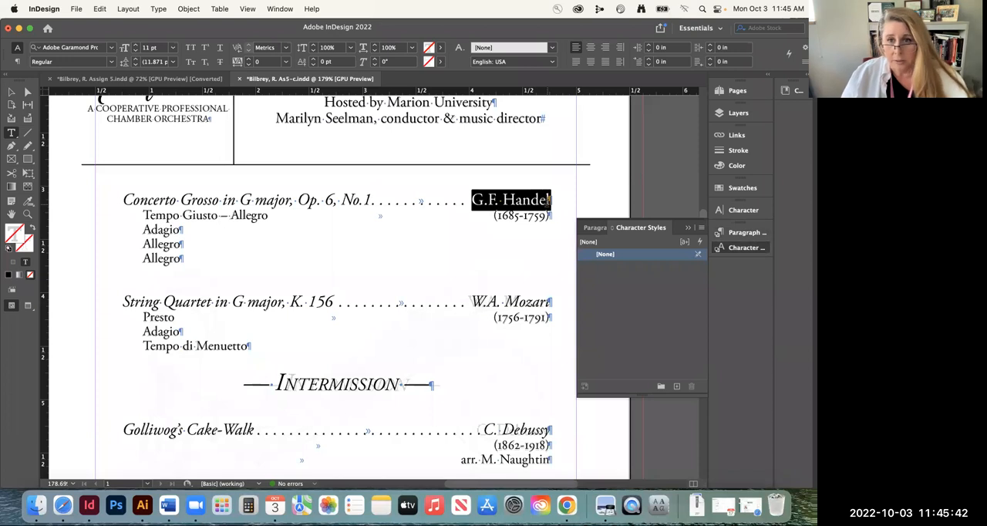
# Create a character style from the selected "G.F. Handel" text, apply it to that text, and name it "Composer name"
pyautogui.click(677, 387)
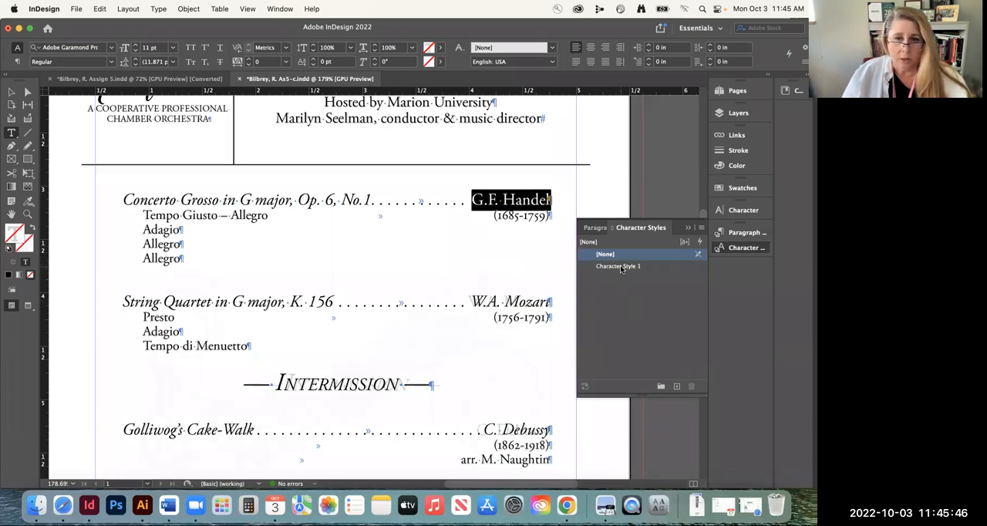
pyautogui.click(621, 267)
pyautogui.click(621, 267)
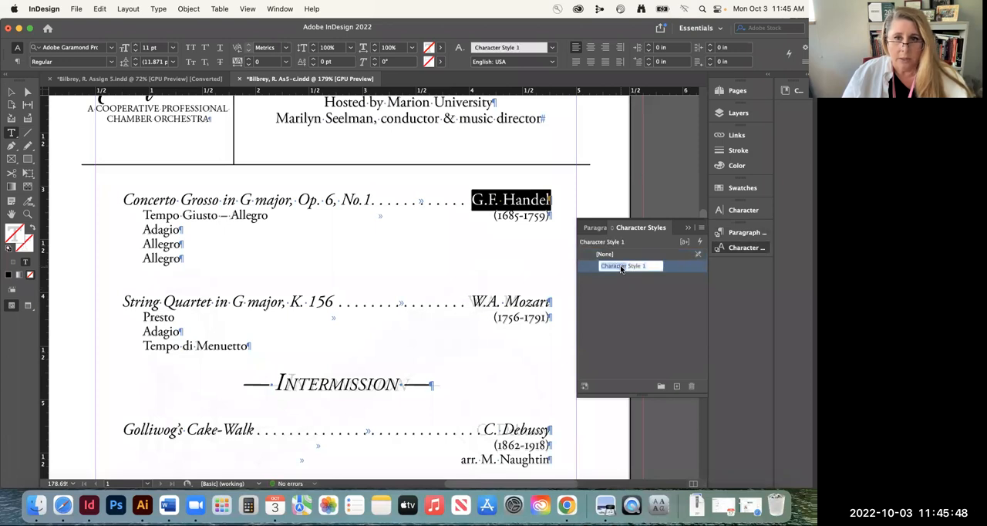
pyautogui.moveTo(660, 266); pyautogui.dragTo(606, 269)
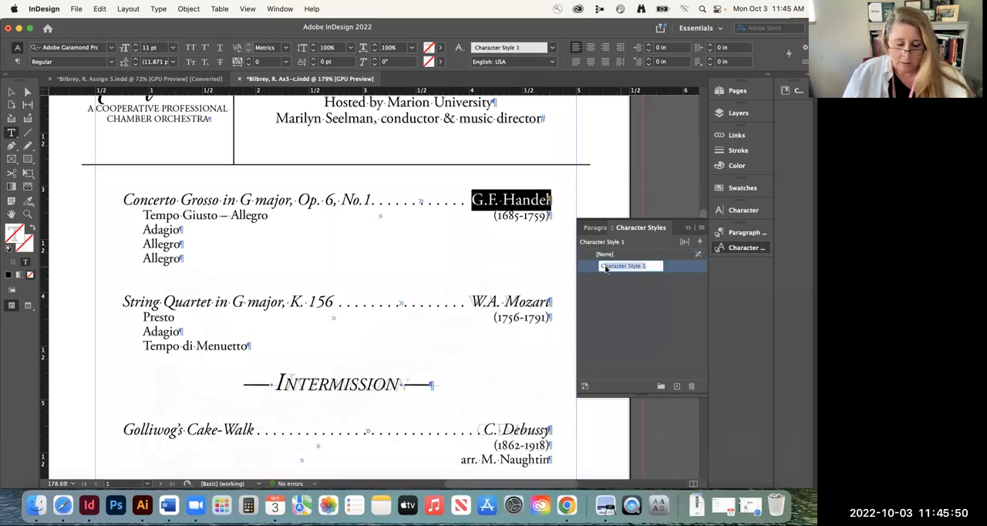
pyautogui.press('BackSpace')
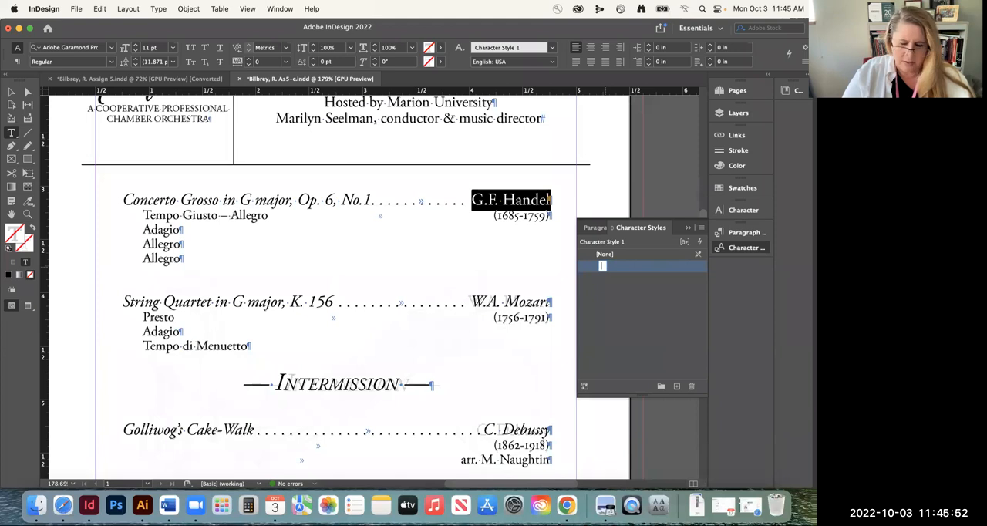
pyautogui.write('Com')
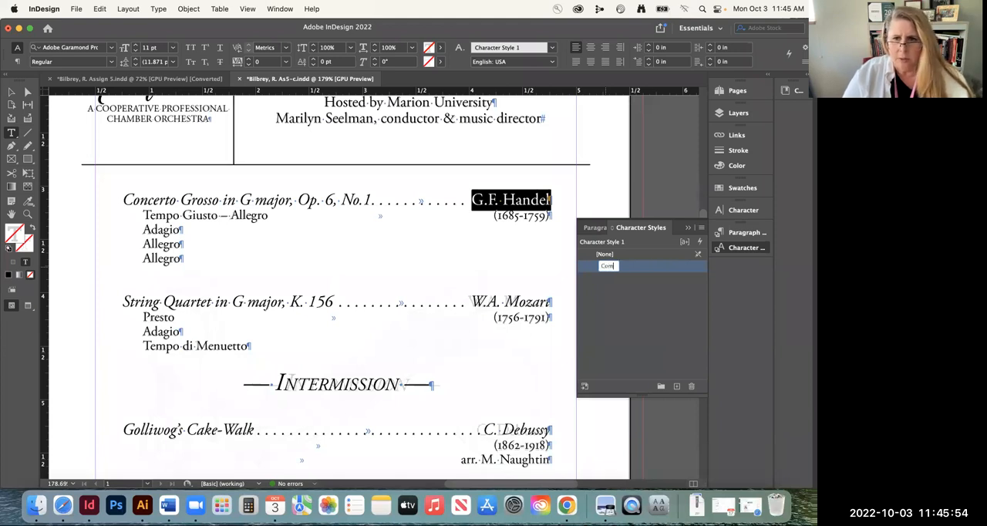
pyautogui.write('poser name')
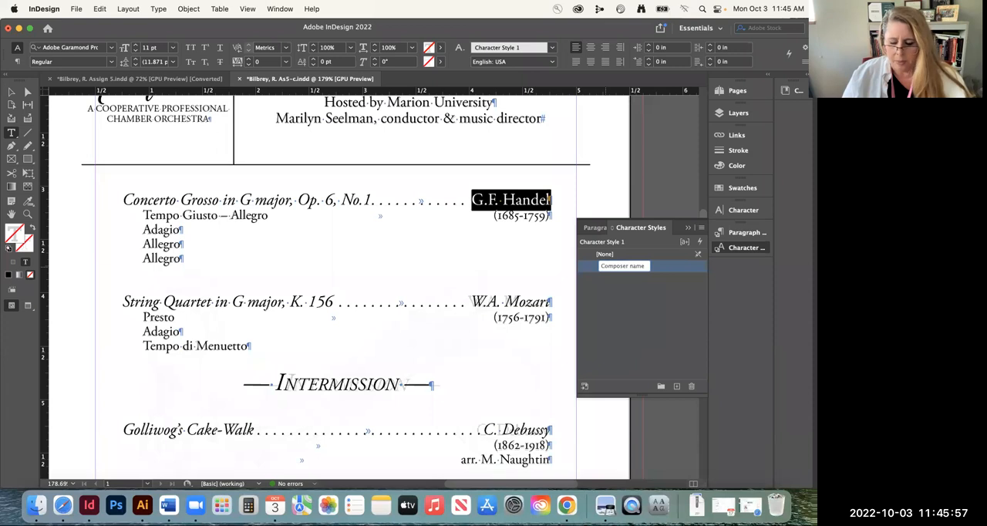
pyautogui.press('Return')
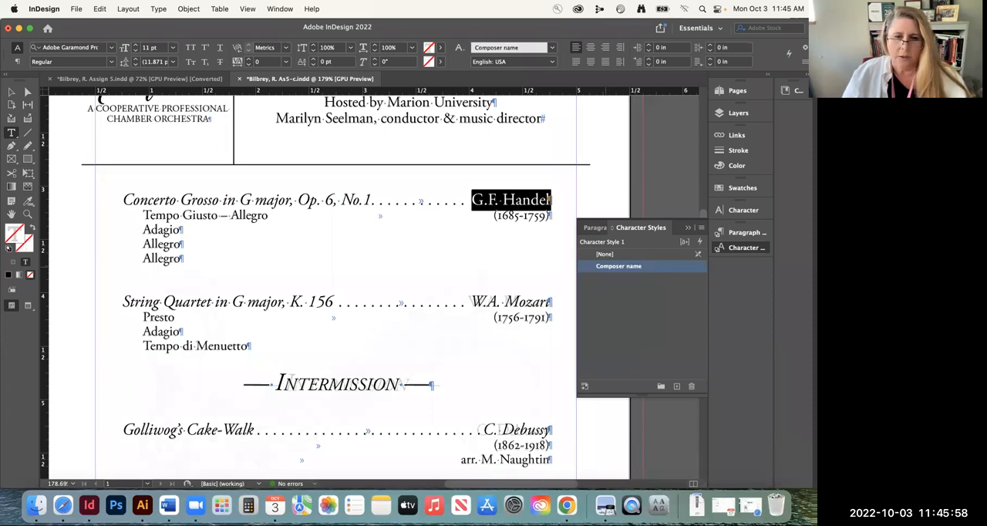
# Apply the "Composer name" character style to "W.A. Mozart" and "C. Debussy"
pyautogui.scroll(-3, 453, 308)
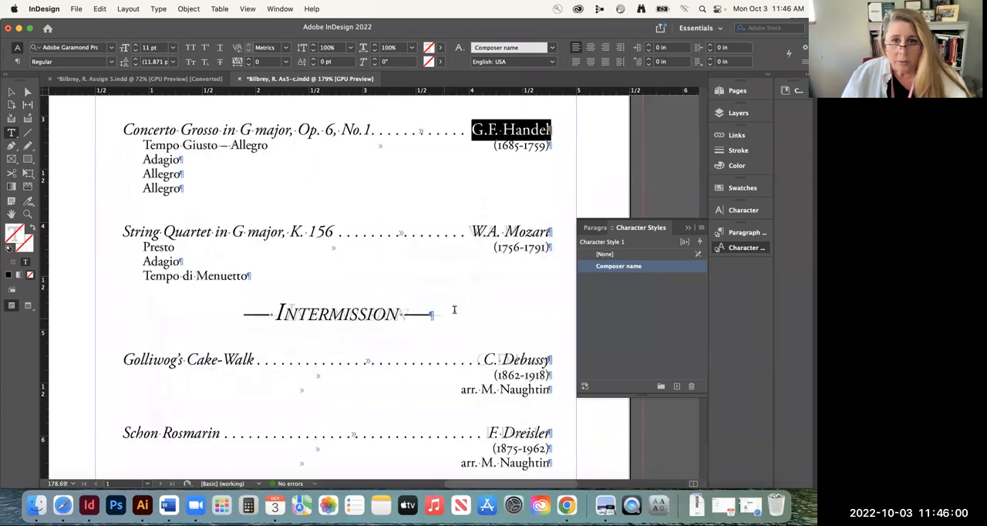
pyautogui.click(471, 230)
pyautogui.moveTo(472, 229); pyautogui.dragTo(551, 232)
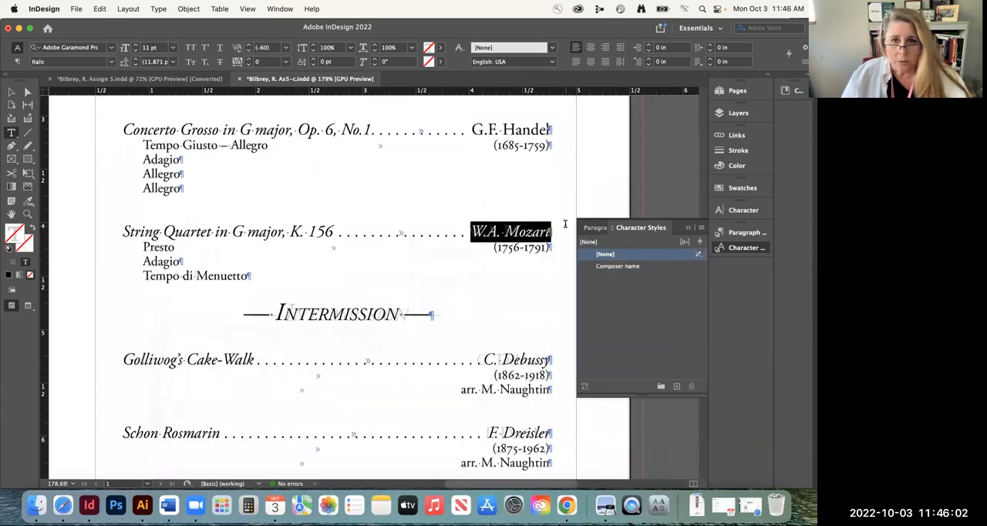
pyautogui.click(620, 266)
pyautogui.moveTo(483, 360); pyautogui.dragTo(552, 360)
pyautogui.click(617, 266)
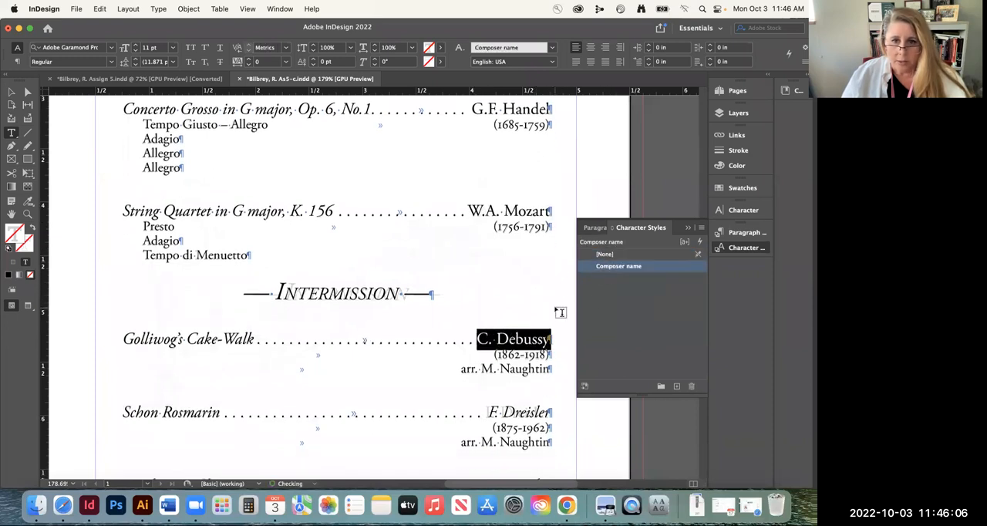
# Apply the "Composer name" character style to the composer names in the Schon Rosmarin and Tambourin Chinois lines
pyautogui.scroll(-3, 484, 389)
pyautogui.moveTo(489, 371); pyautogui.dragTo(554, 372)
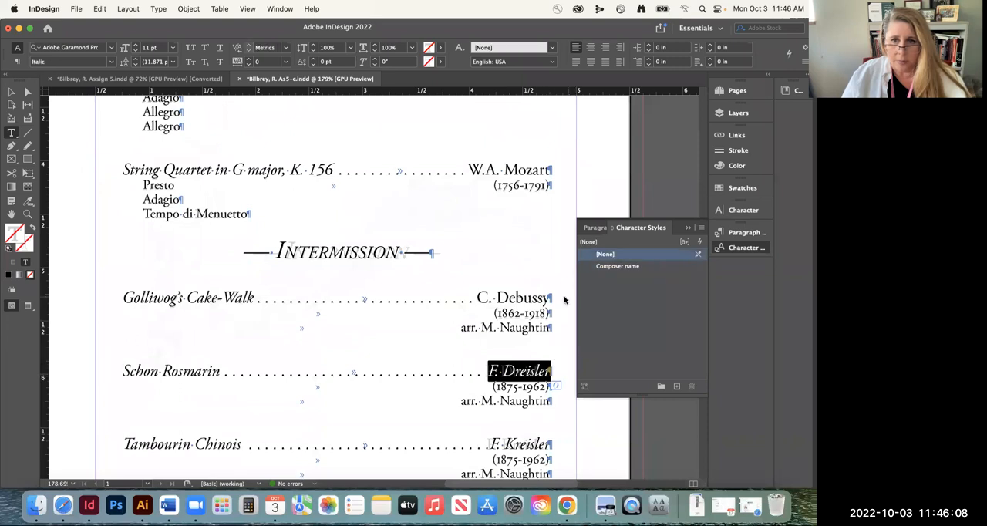
pyautogui.click(605, 266)
pyautogui.scroll(-5, 493, 308)
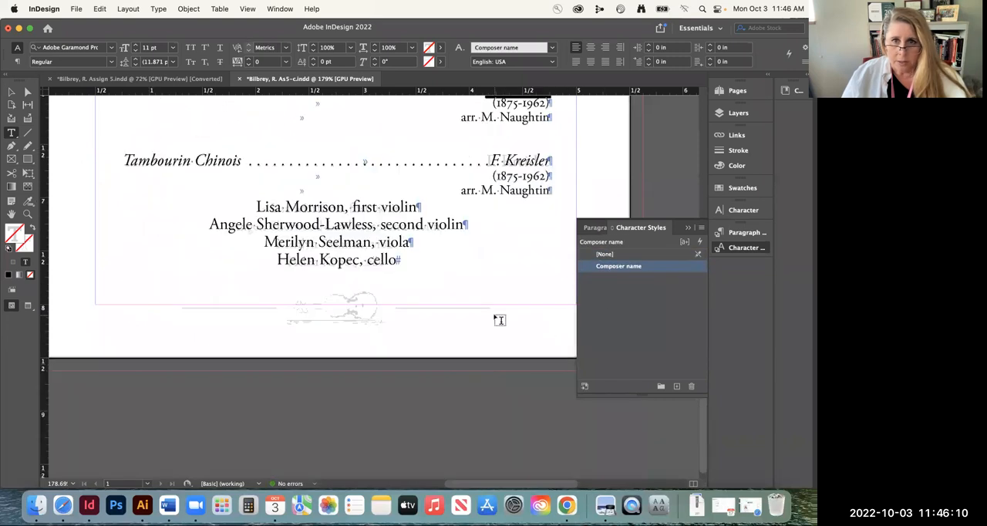
pyautogui.moveTo(490, 289); pyautogui.dragTo(560, 293)
pyautogui.click(620, 266)
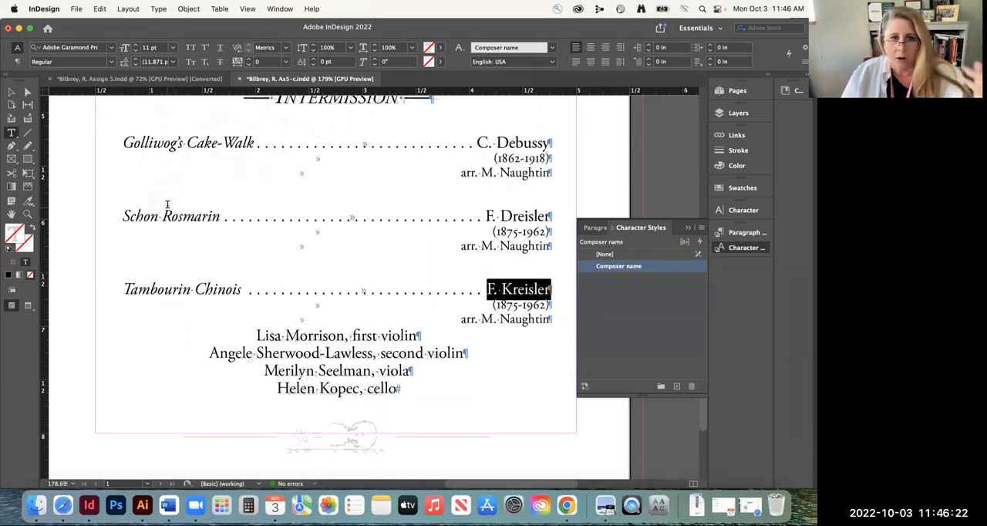
# Reduce the font size of the four centered musician lines under Tambourin Chinois to 9 pt, with the Paragraph Styles displayed
pyautogui.scroll(-2, 281, 331)
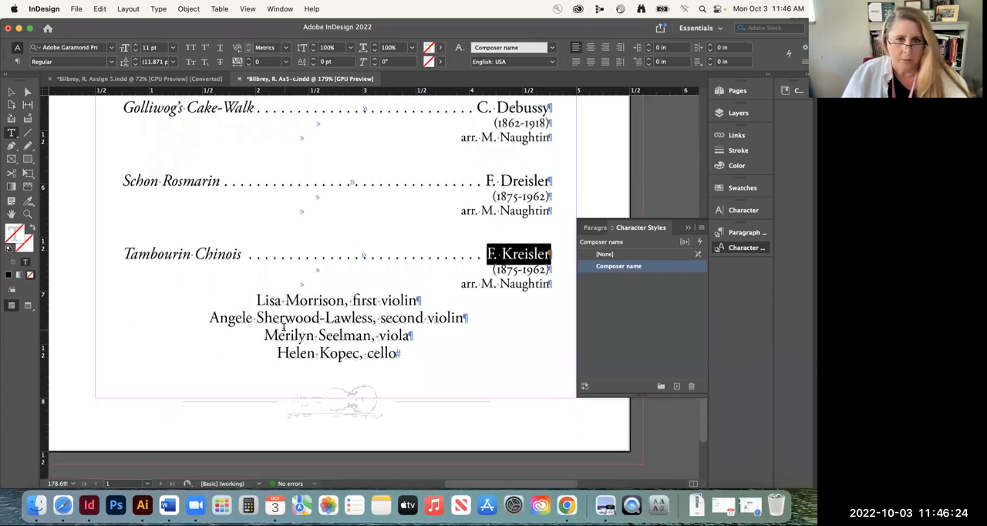
pyautogui.moveTo(255, 300); pyautogui.dragTo(404, 358)
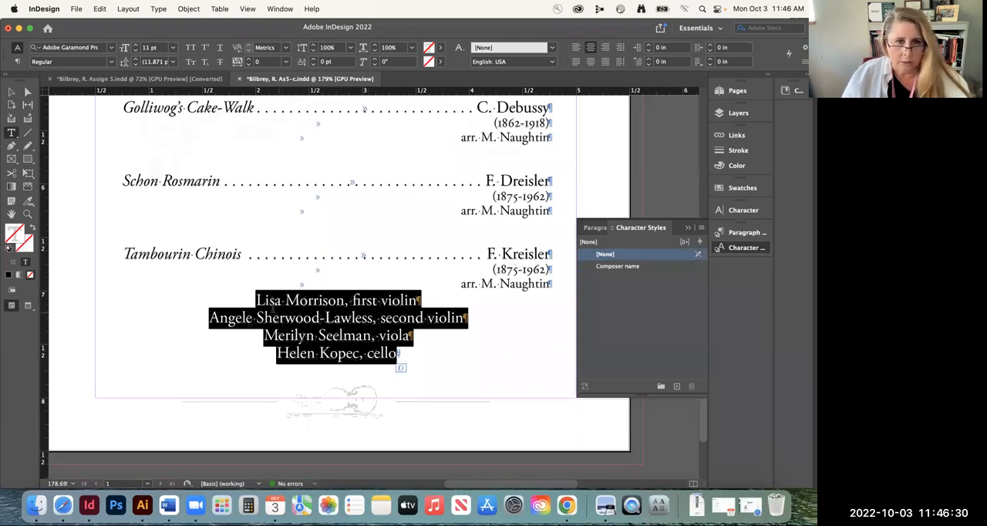
pyautogui.click(595, 228)
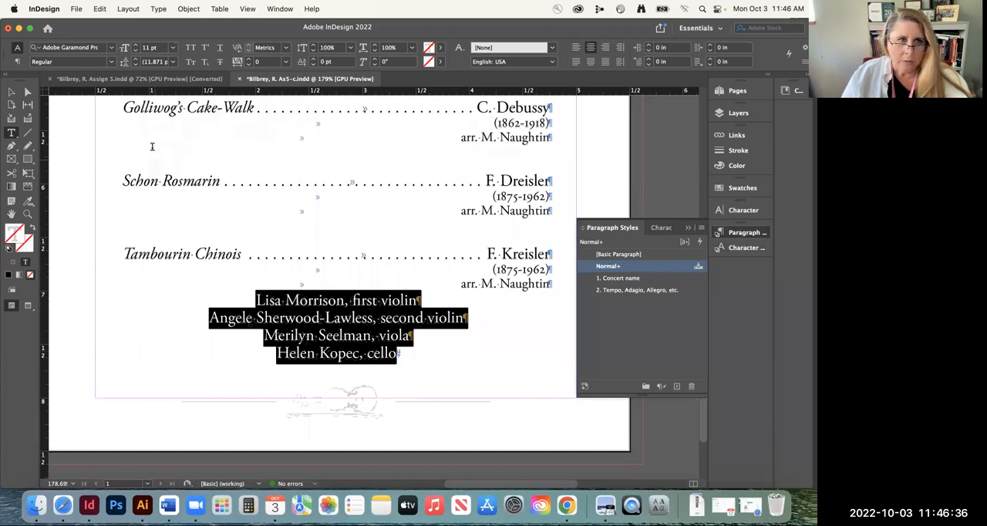
pyautogui.click(136, 52)
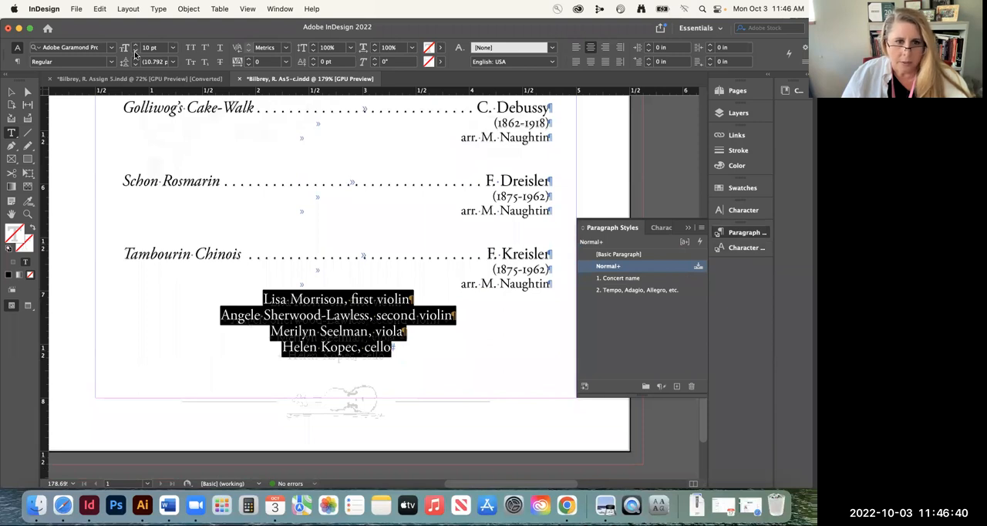
pyautogui.click(135, 51)
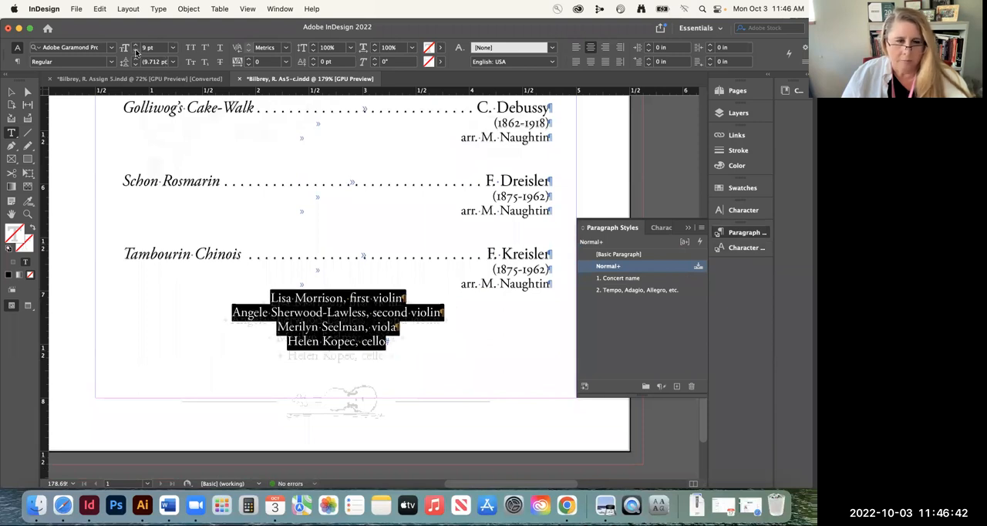
# Set the leading of the first violin line to 13 pt, keeping its font size at 9 pt
pyautogui.scroll(-2, 418, 293)
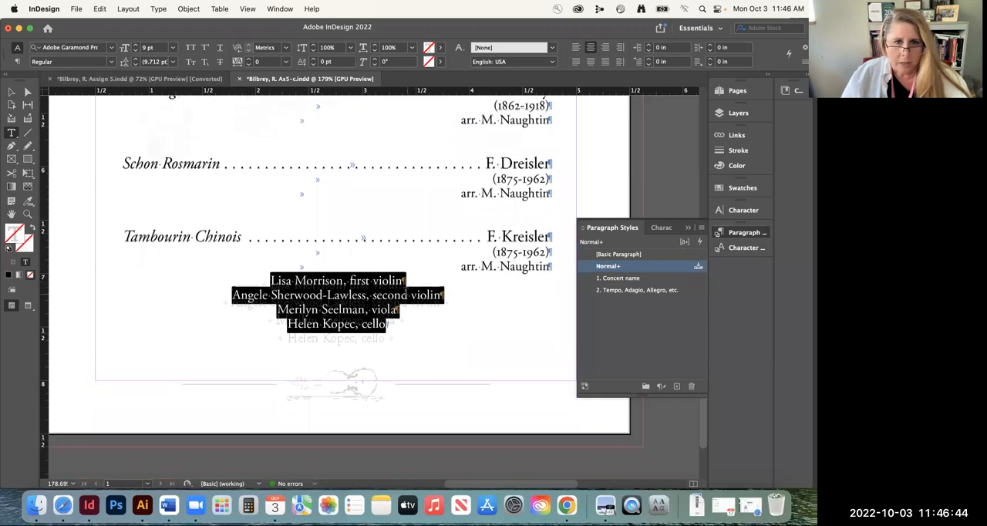
pyautogui.scroll(-5, 352, 232)
pyautogui.tripleClick(330, 236)
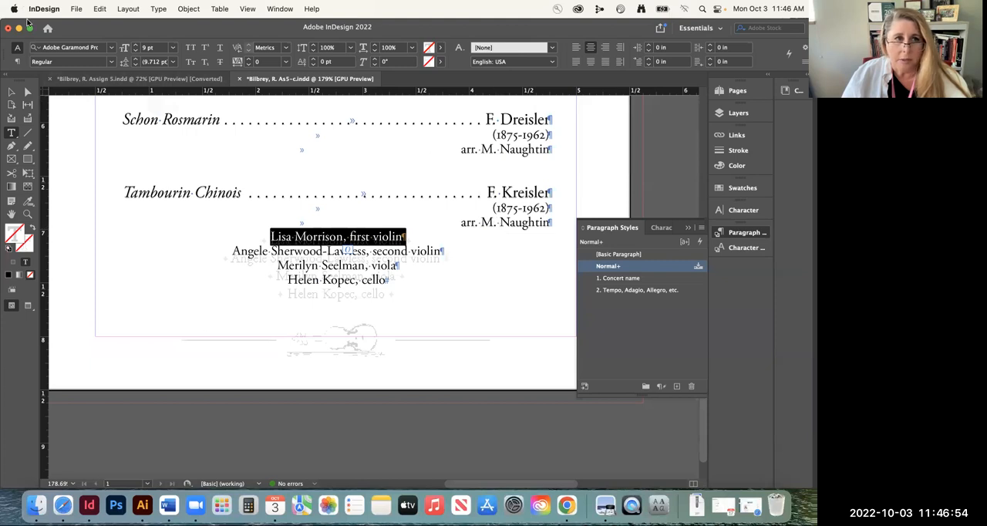
pyautogui.click(136, 59)
pyautogui.click(136, 59)
pyautogui.click(135, 59)
pyautogui.click(136, 58)
pyautogui.click(136, 59)
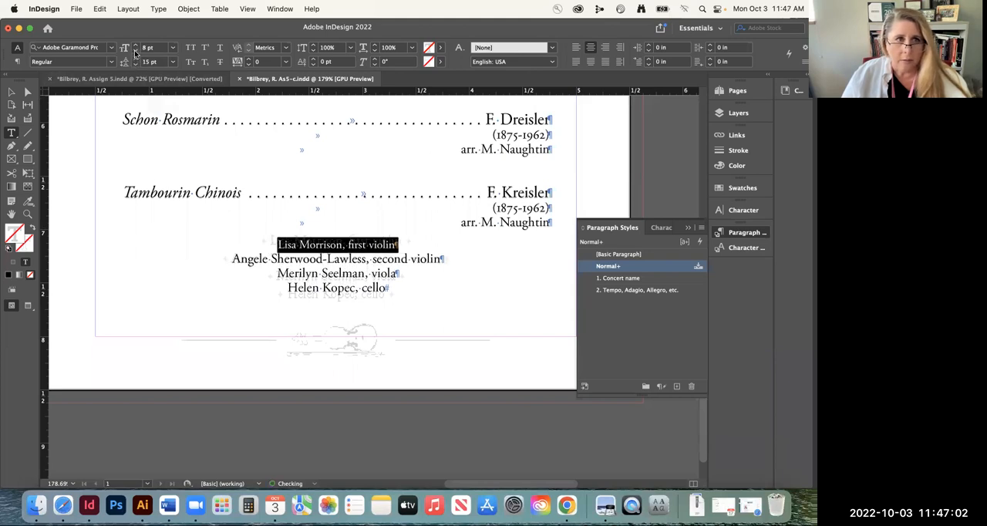
pyautogui.click(135, 64)
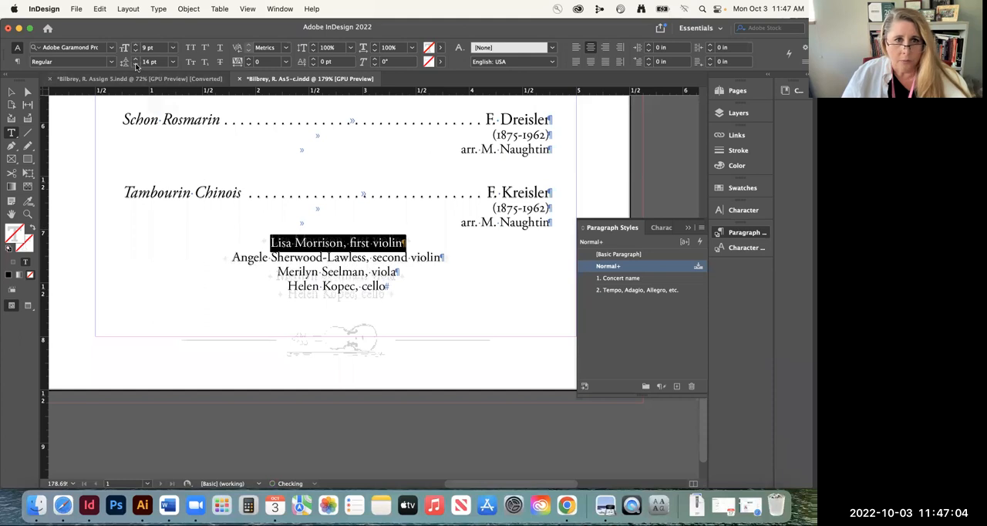
pyautogui.click(382, 257)
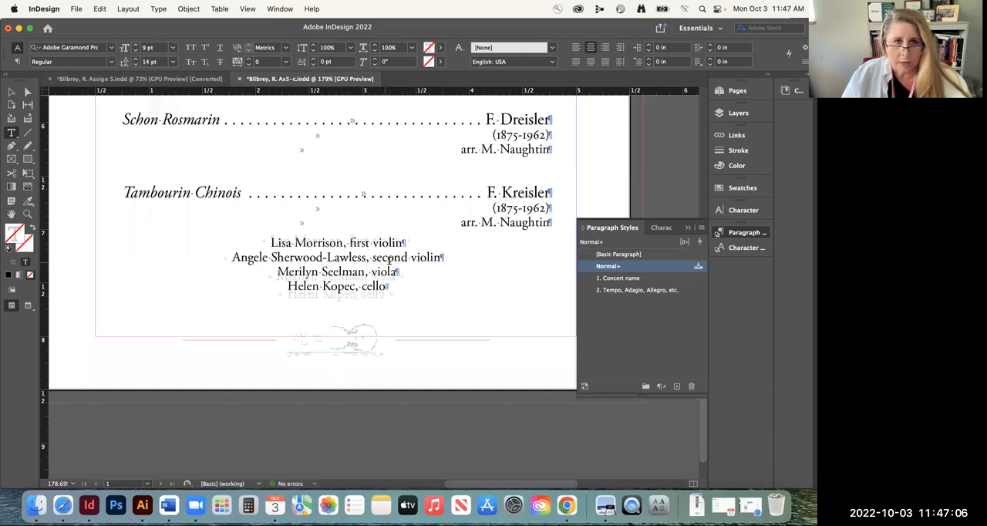
pyautogui.tripleClick(285, 243)
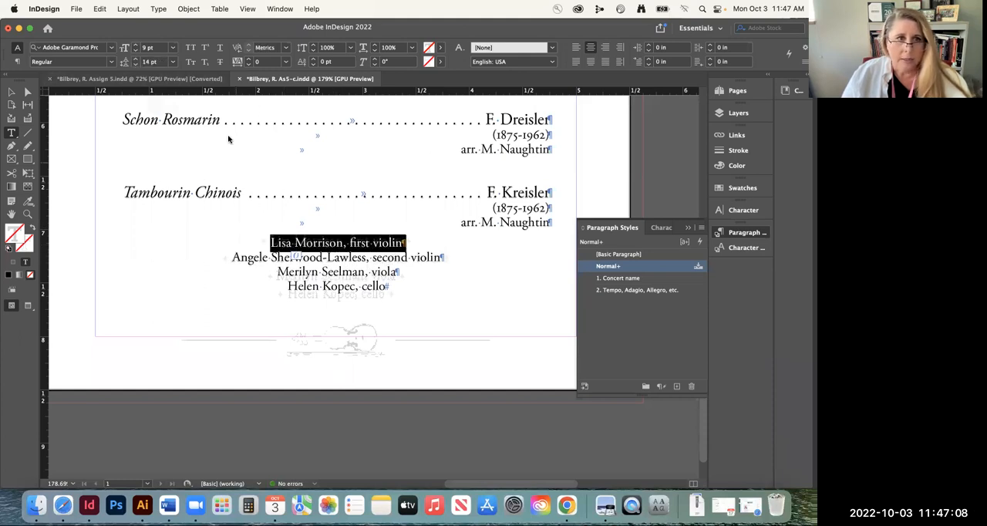
pyautogui.click(136, 64)
pyautogui.click(340, 254)
pyautogui.tripleClick(339, 240)
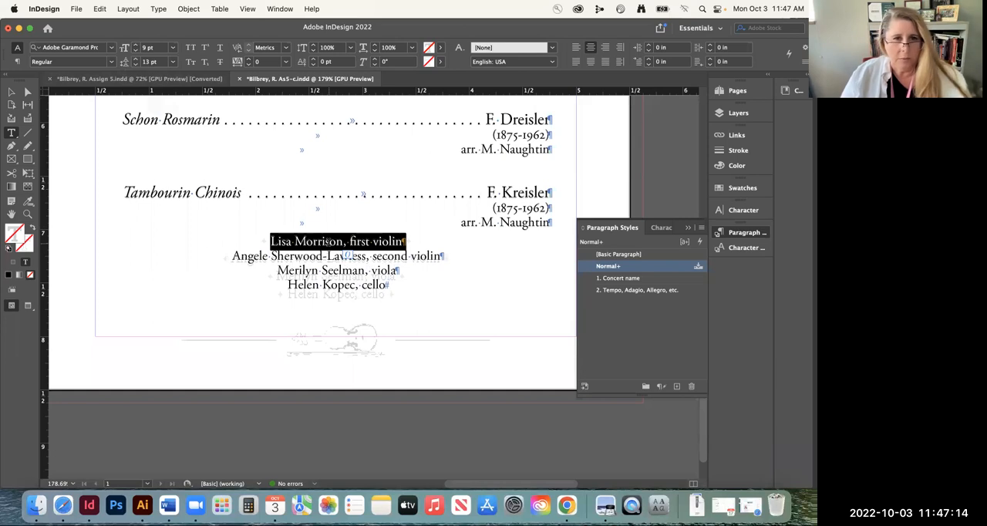
pyautogui.click(352, 270)
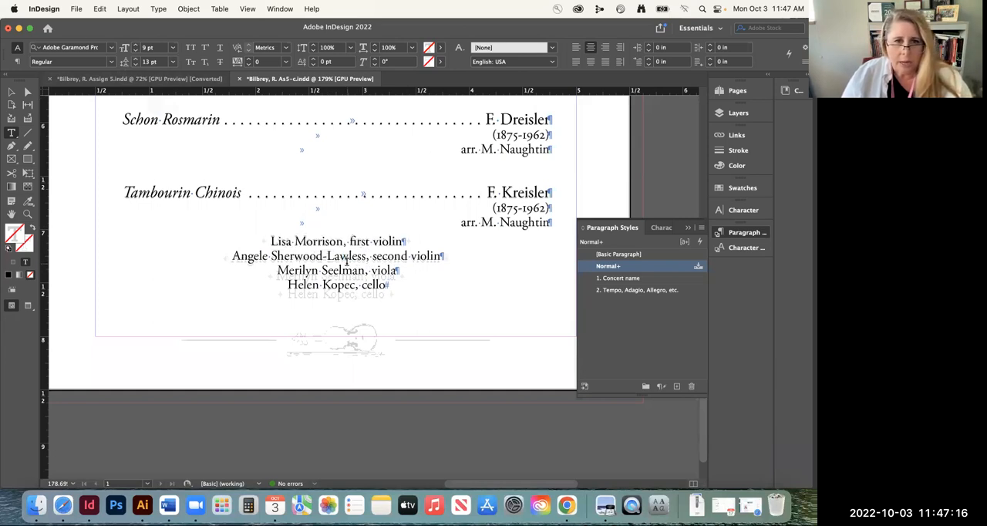
# Set the leading of the second violin, viola and cello lines to 12 pt and deselect the text
pyautogui.moveTo(232, 256); pyautogui.dragTo(393, 297)
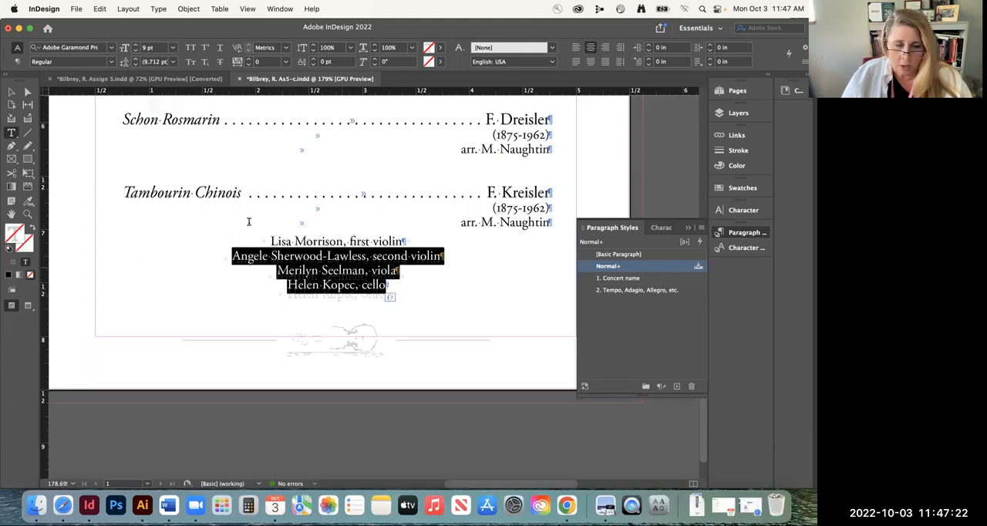
pyautogui.click(136, 60)
pyautogui.click(135, 60)
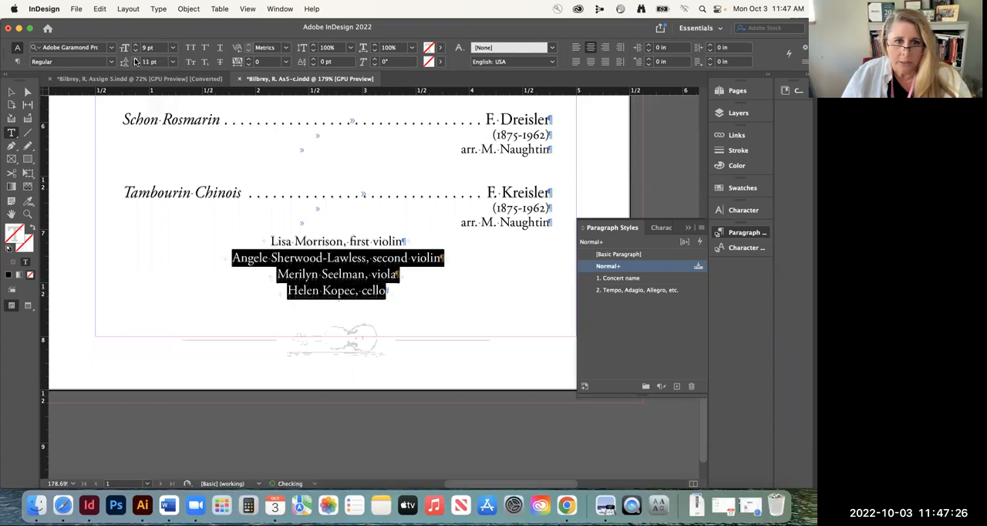
pyautogui.click(135, 60)
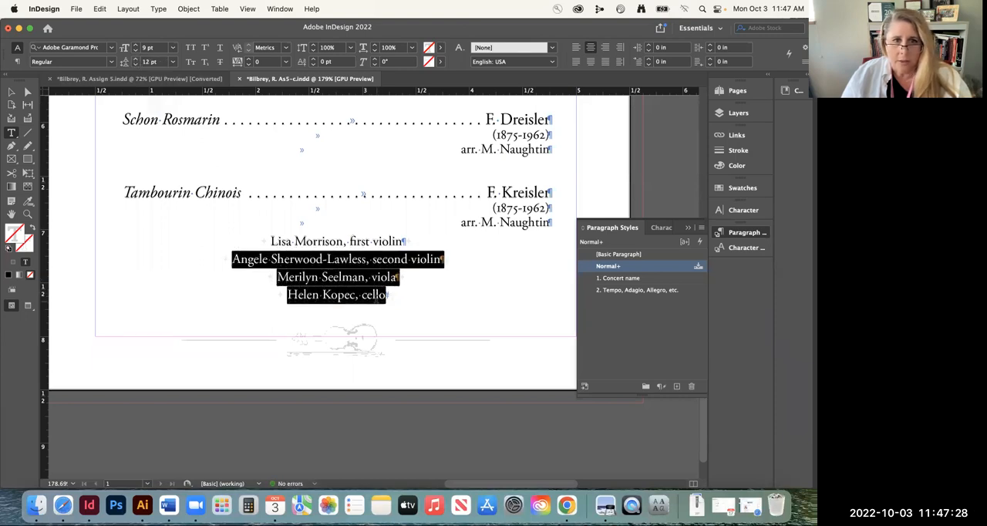
pyautogui.click(345, 279)
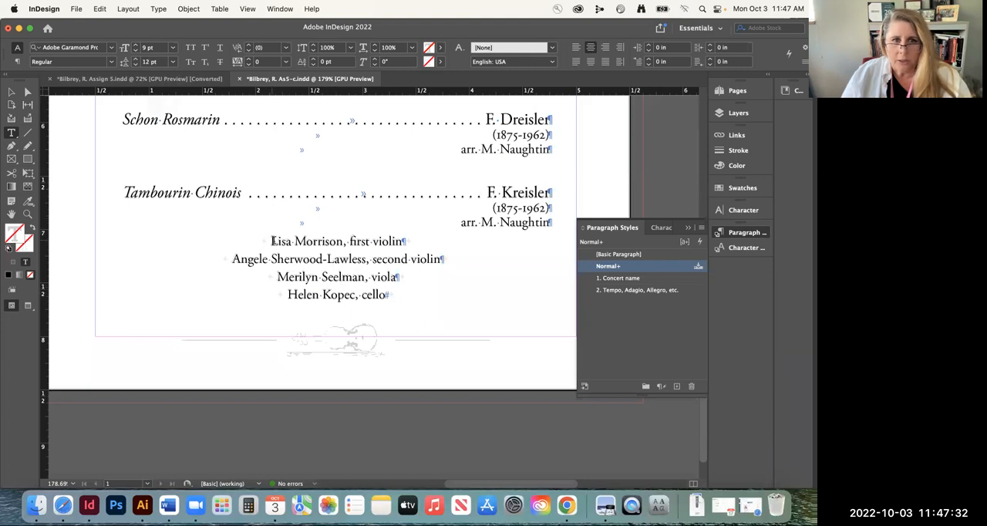
pyautogui.moveTo(286, 241); pyautogui.dragTo(463, 249)
pyautogui.click(334, 260)
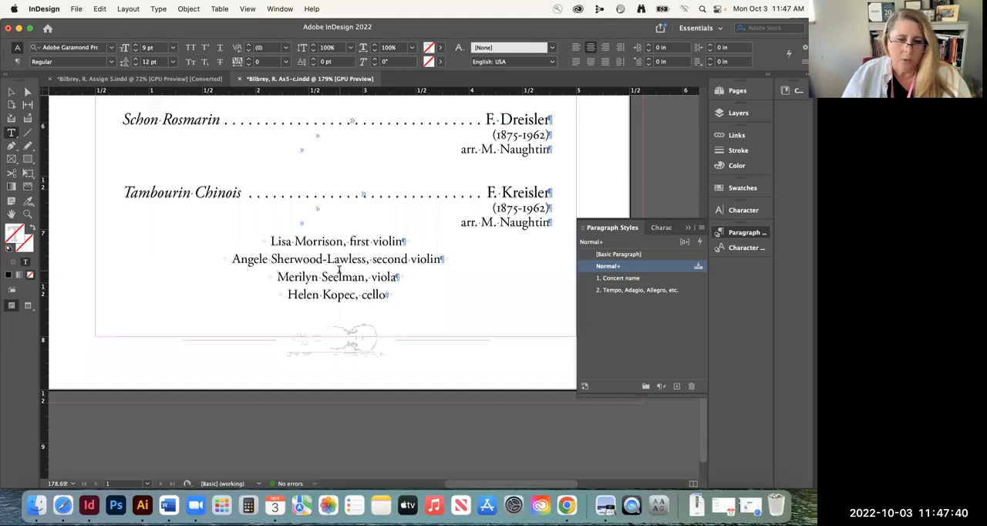
# Create a new paragraph style from the four centered musician lines and apply it to them
pyautogui.doubleClick(279, 241)
pyautogui.moveTo(300, 245); pyautogui.dragTo(385, 303)
pyautogui.click(678, 386)
pyautogui.doubleClick(621, 289)
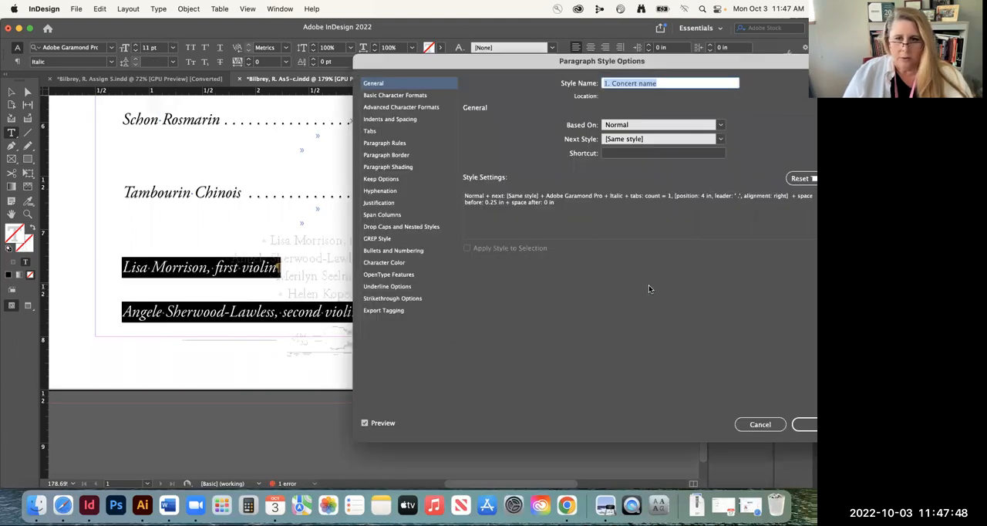
pyautogui.click(760, 427)
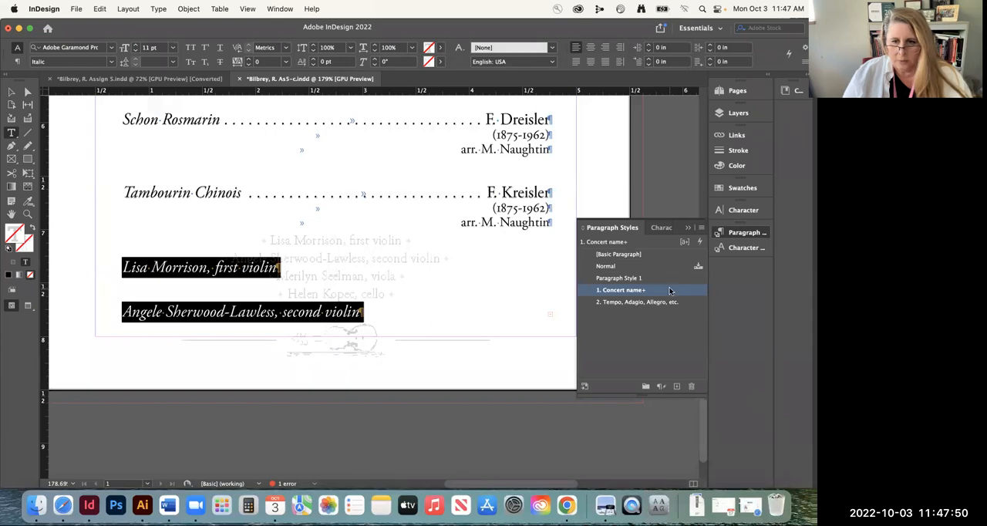
pyautogui.click(626, 279)
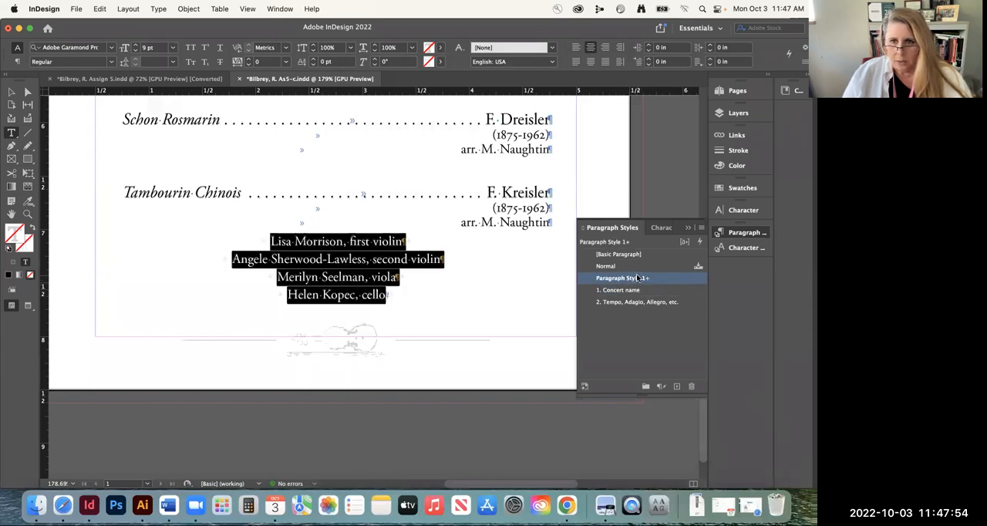
# Rename the new paragraph style applied to the musician lines as "3. Instrumentalists"
pyautogui.click(637, 278)
pyautogui.press('super+a')
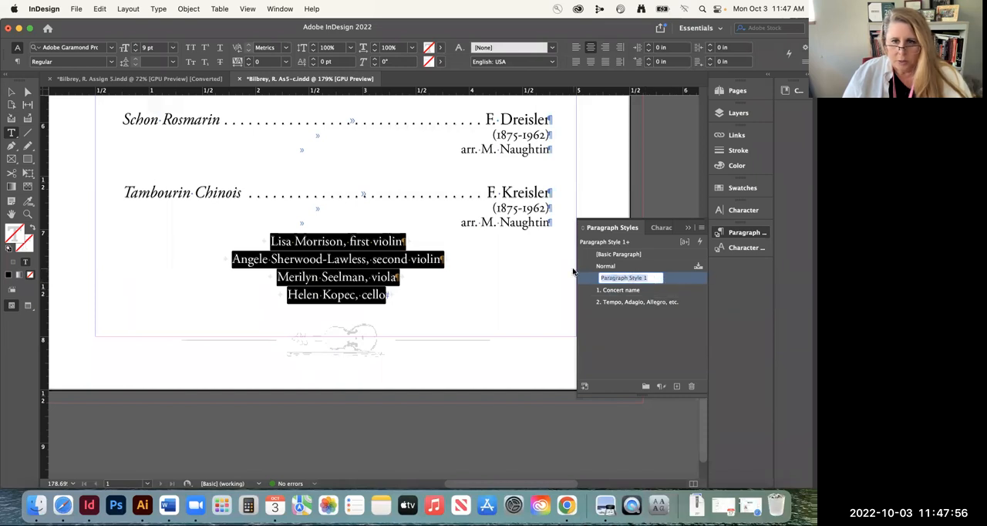
pyautogui.write('3. Ins')
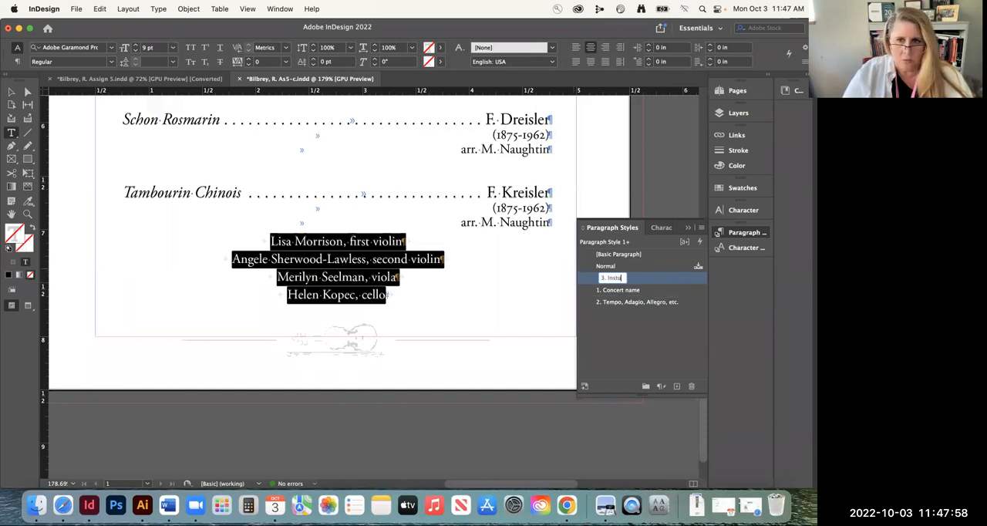
pyautogui.write('trumentalists')
pyautogui.press('Return')
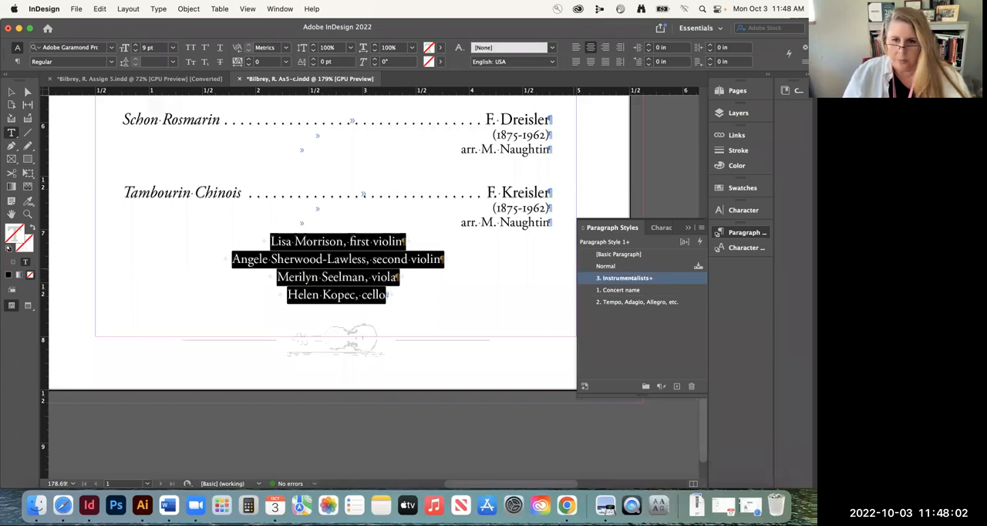
# Move the "3. Instrumentalists" style below "2. Tempo, Adagio, Allegro, etc." and redefine it from the selected musician lines
pyautogui.moveTo(668, 281); pyautogui.dragTo(665, 316)
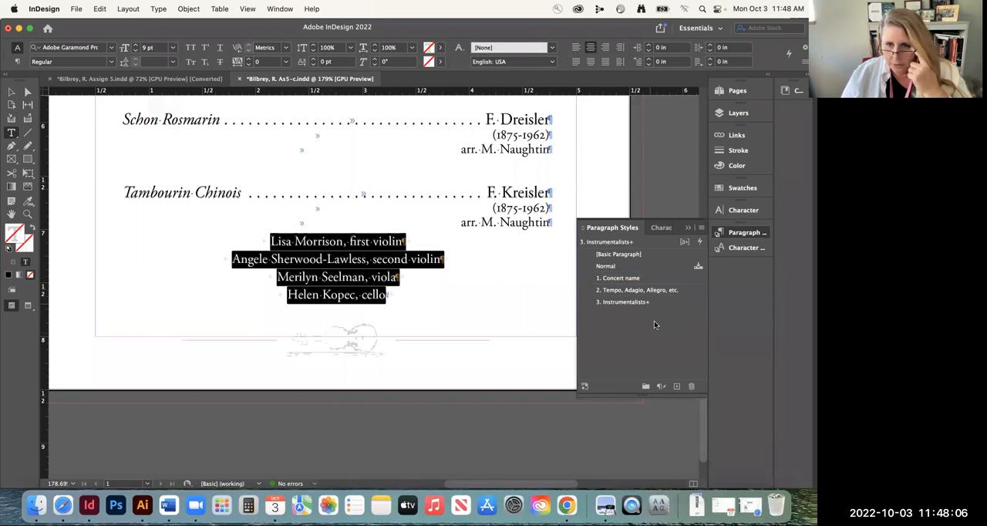
pyautogui.click(662, 388)
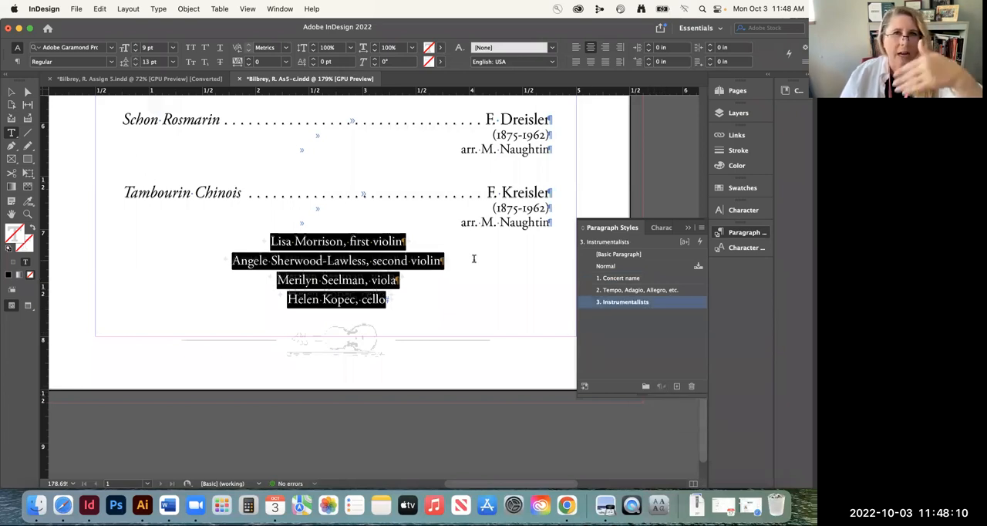
pyautogui.click(326, 261)
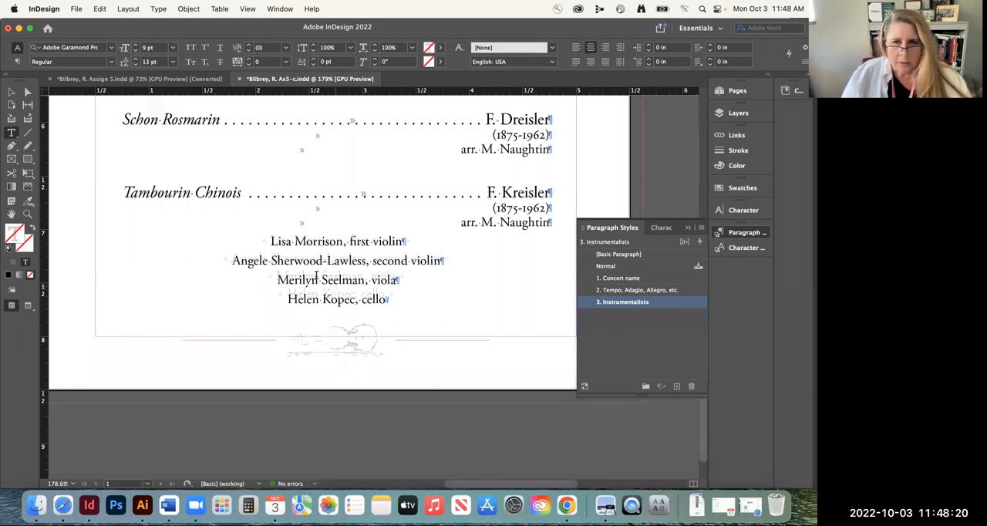
# Edit the "3. Instrumentalists" paragraph style to use 12 pt leading so the four musician lines match the faded template
pyautogui.click(266, 248)
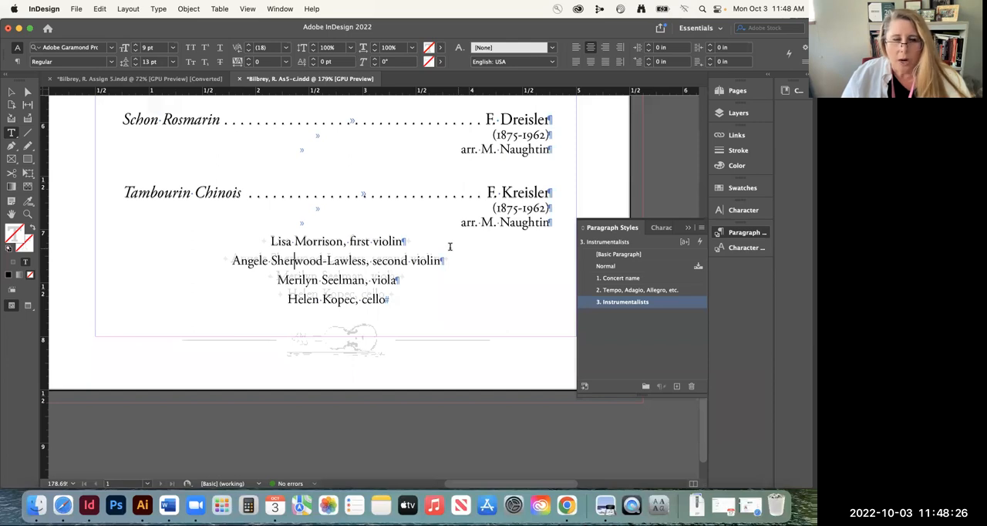
pyautogui.tripleClick(300, 244)
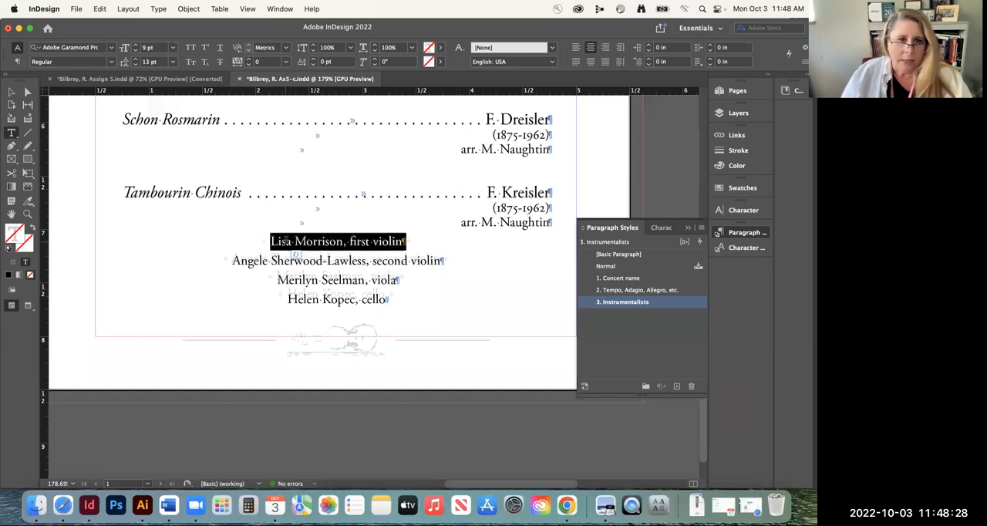
pyautogui.tripleClick(314, 272)
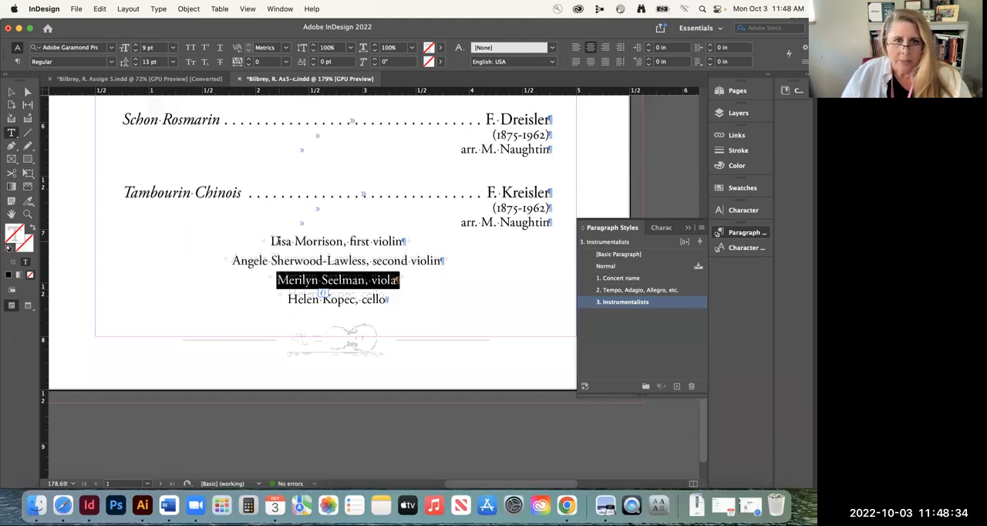
pyautogui.moveTo(269, 241); pyautogui.dragTo(393, 305)
pyautogui.doubleClick(609, 302)
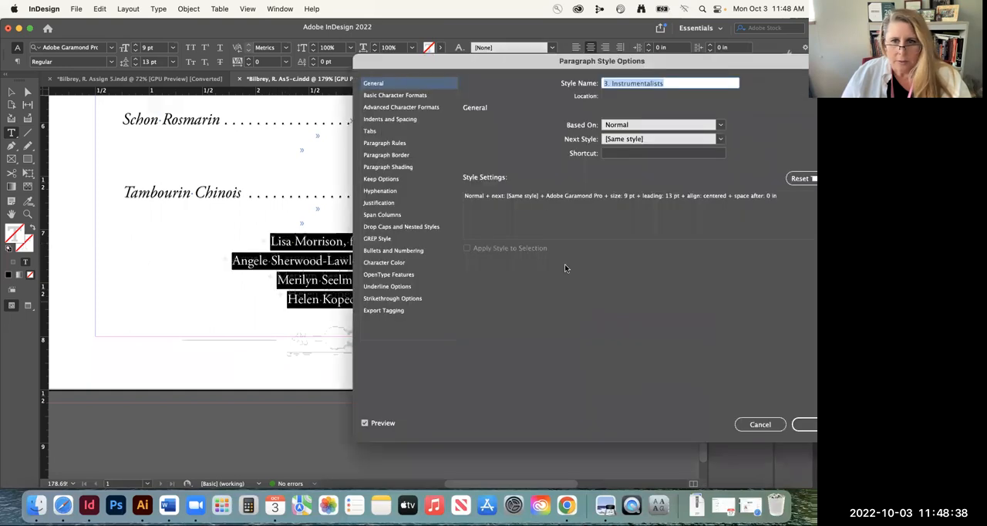
pyautogui.click(389, 120)
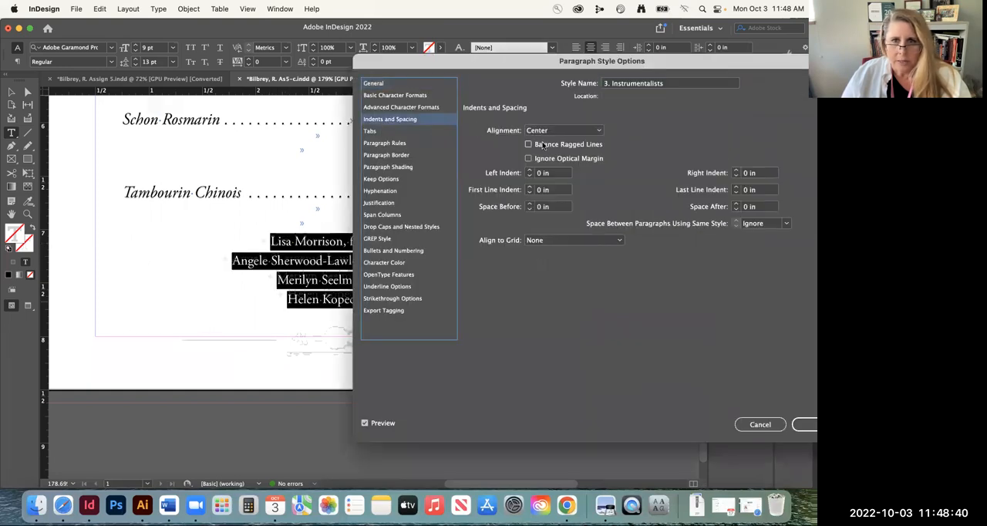
pyautogui.click(383, 95)
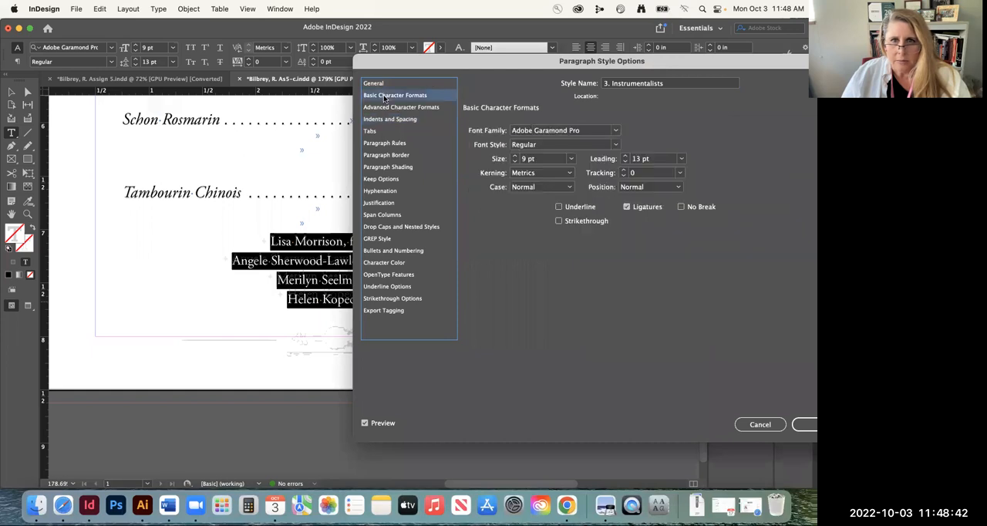
pyautogui.moveTo(455, 62); pyautogui.dragTo(542, 87)
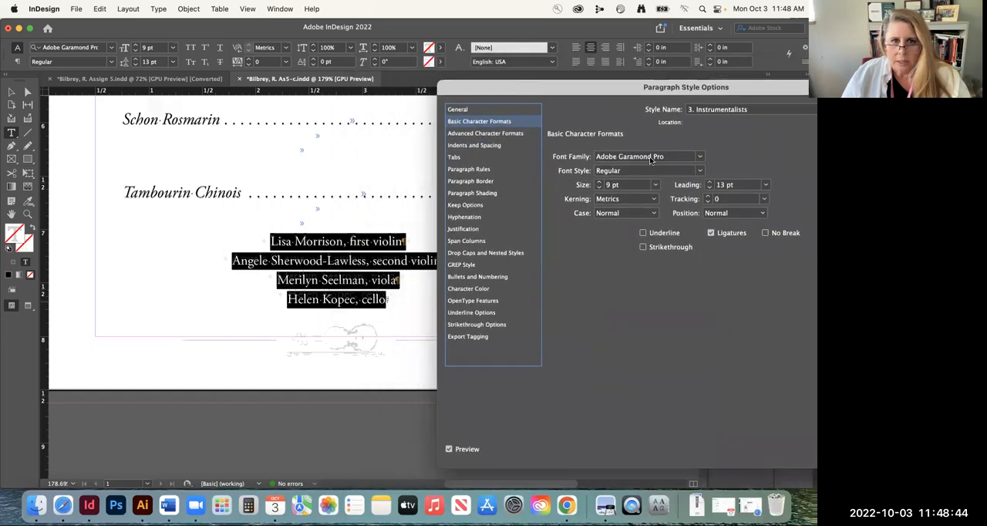
pyautogui.click(709, 187)
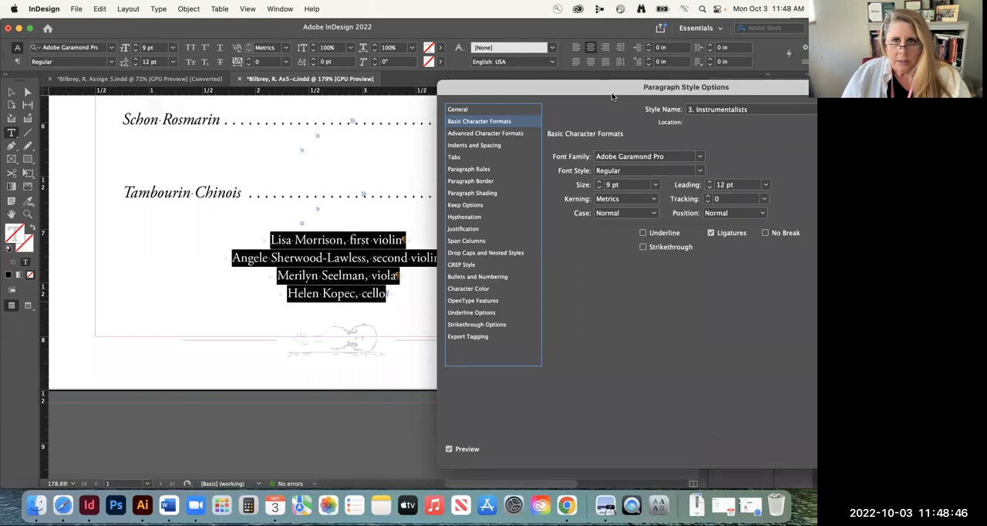
pyautogui.moveTo(611, 92); pyautogui.dragTo(433, 87)
pyautogui.click(727, 446)
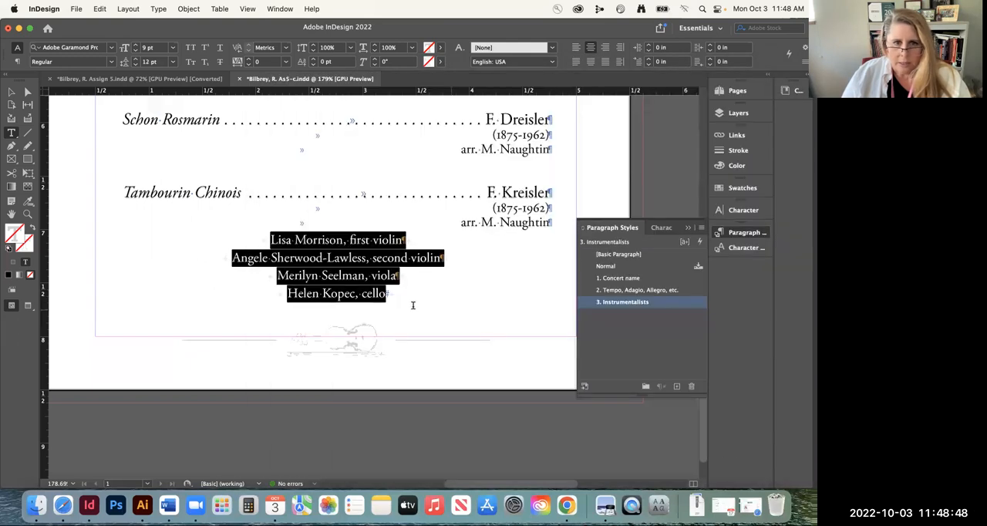
pyautogui.click(368, 287)
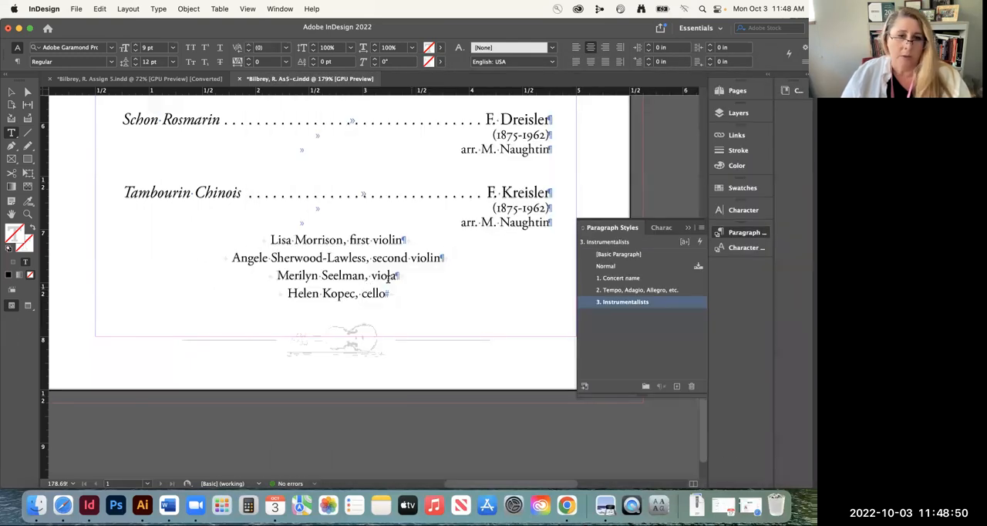
# Review the basic character formats of the "3. Instrumentalists" style without changing them, and place the cursor before the first violin line
pyautogui.moveTo(271, 239); pyautogui.dragTo(408, 296)
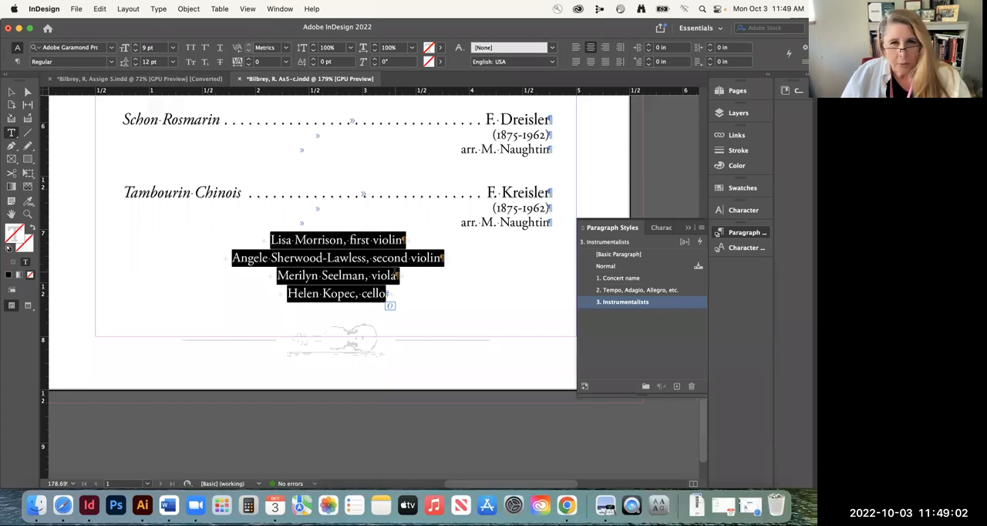
pyautogui.doubleClick(671, 303)
pyautogui.click(293, 116)
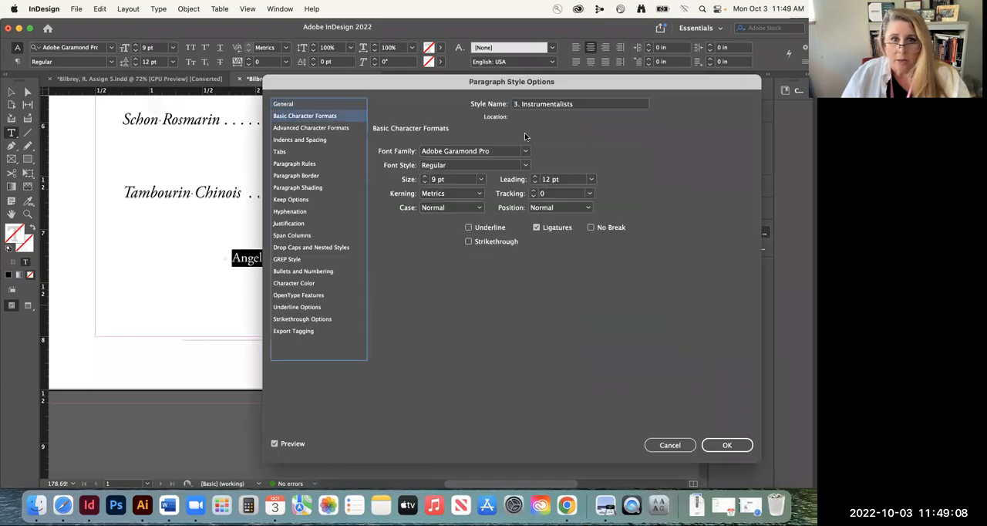
pyautogui.click(690, 445)
pyautogui.click(264, 238)
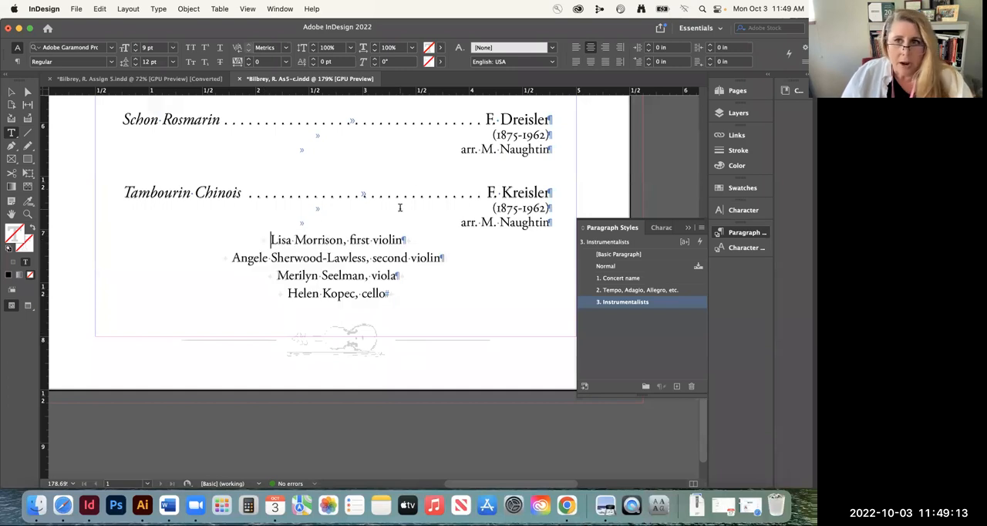
# Hide Layer 1 to examine the ornaments around the musician lines in the faded template, and show the layer again
pyautogui.click(732, 90)
pyautogui.click(738, 113)
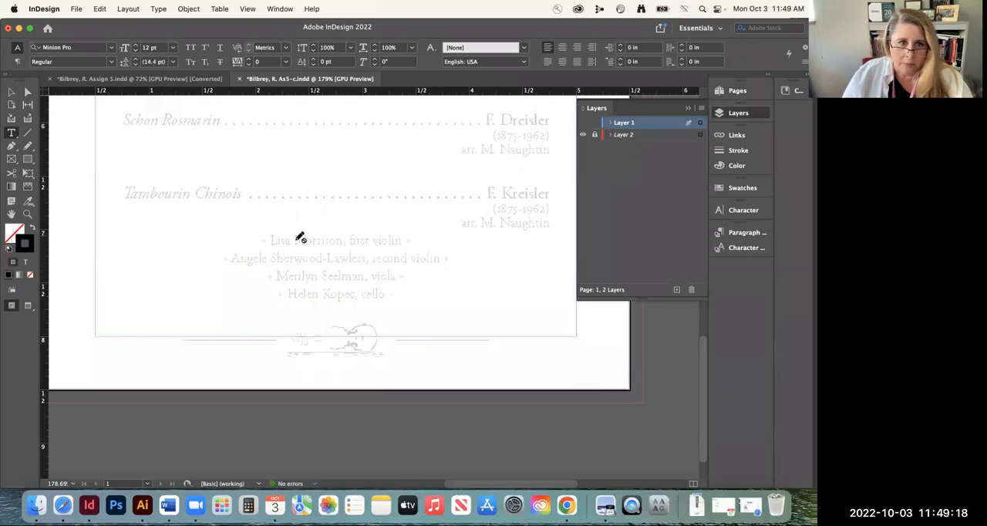
pyautogui.press('z')
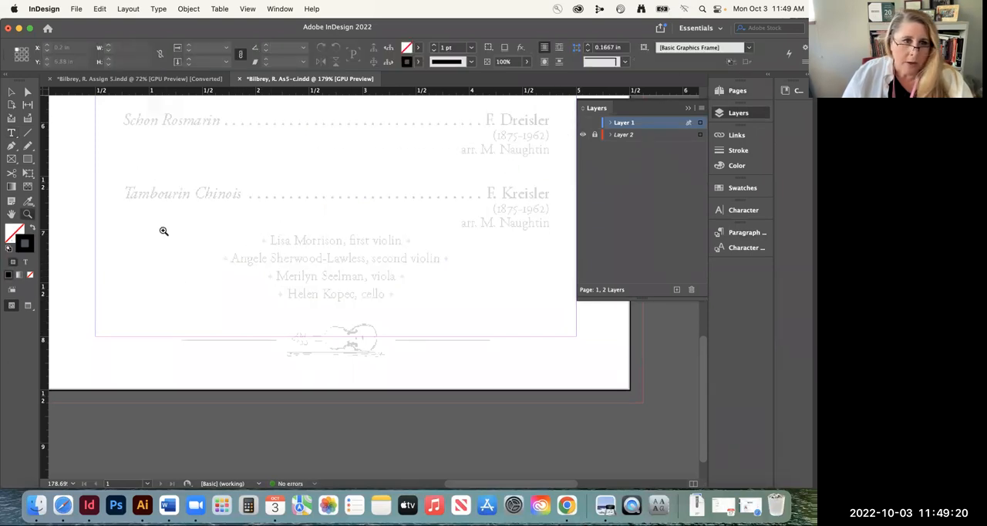
pyautogui.click(278, 242)
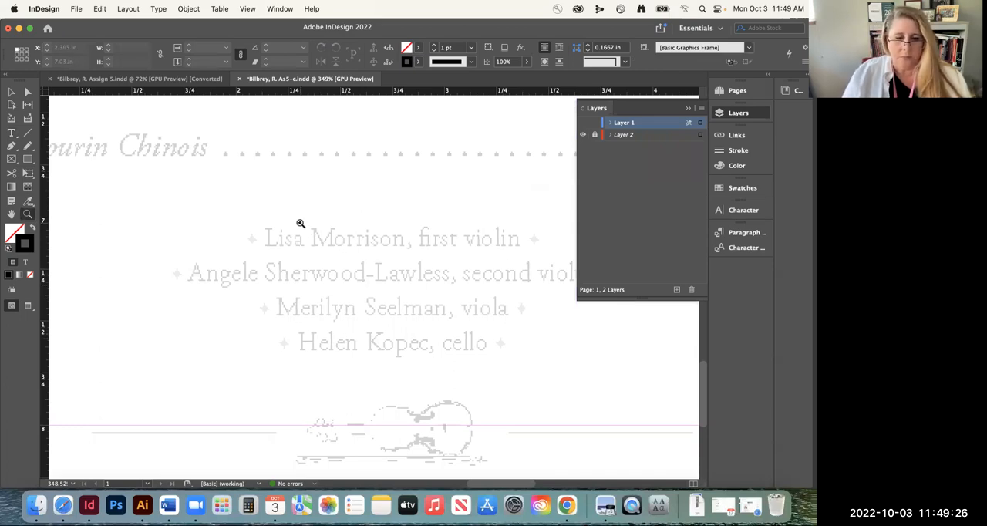
pyautogui.press('super+minus')
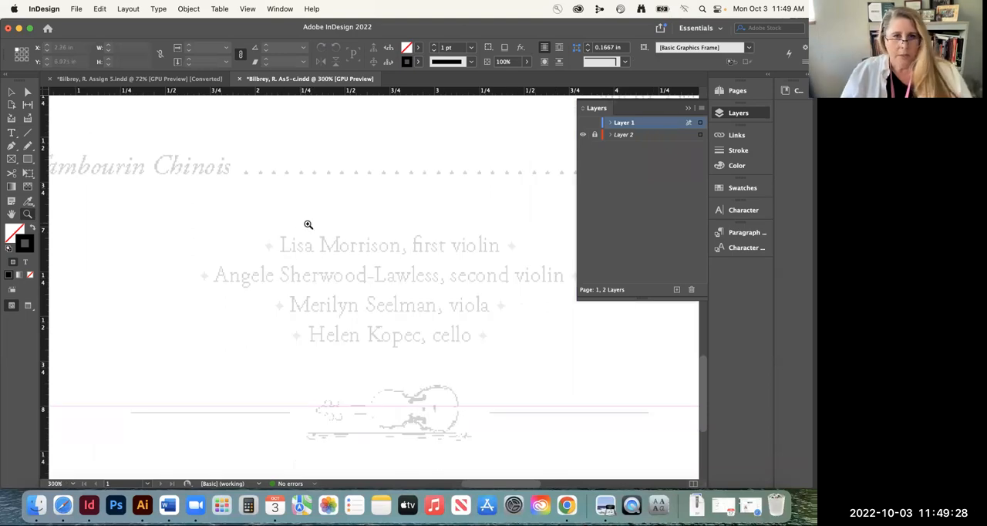
pyautogui.hscroll(3, 363, 265)
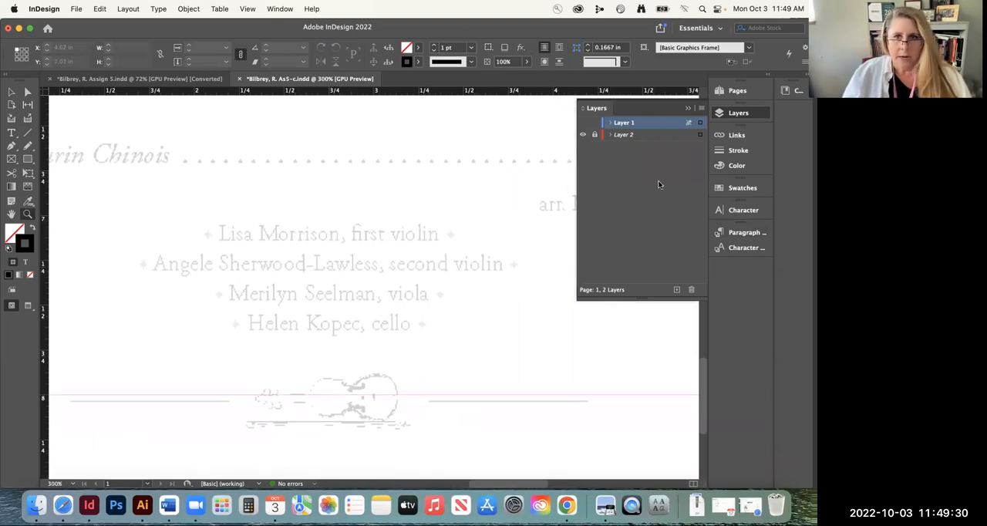
pyautogui.click(584, 123)
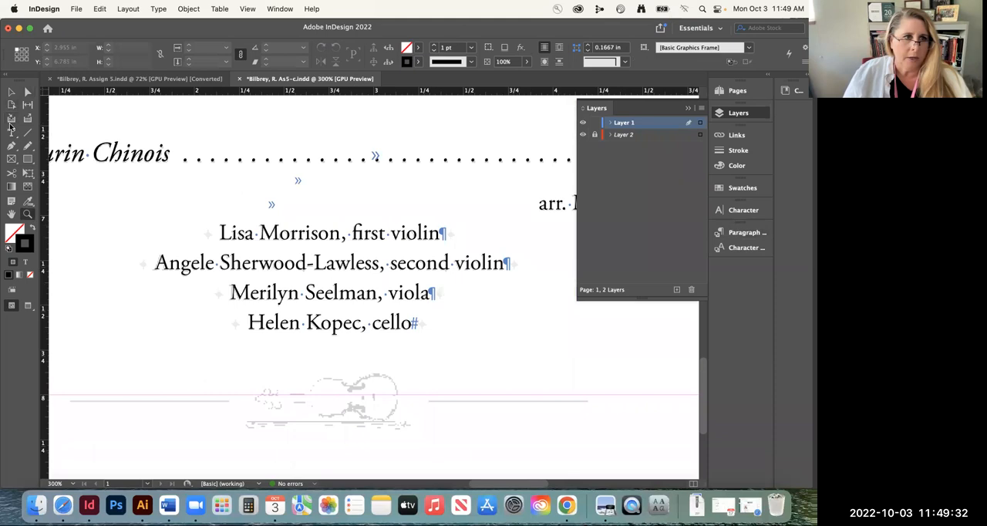
# Look through the Adobe Garamond Pro glyphs for an ornament matching the template's star beside the first violin line
pyautogui.click(11, 131)
pyautogui.click(217, 232)
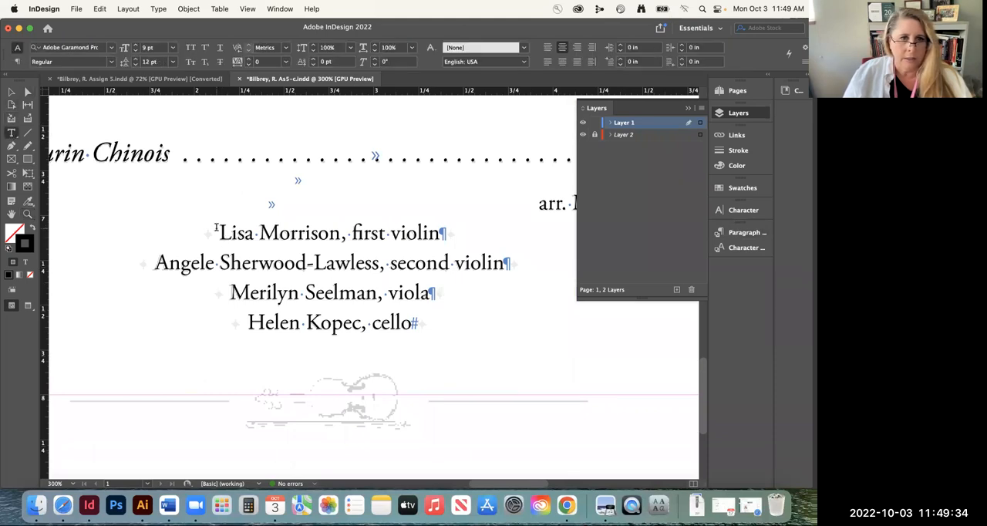
pyautogui.click(159, 8)
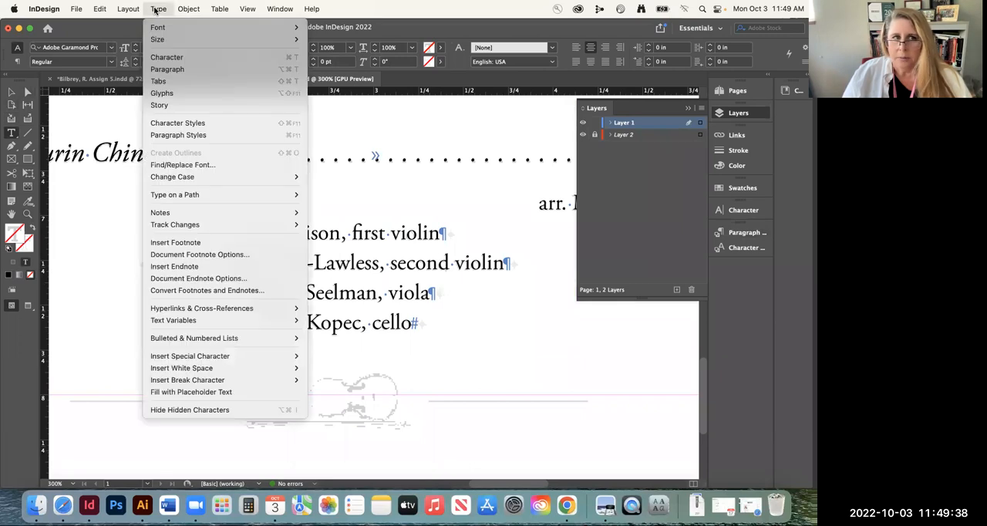
pyautogui.click(174, 93)
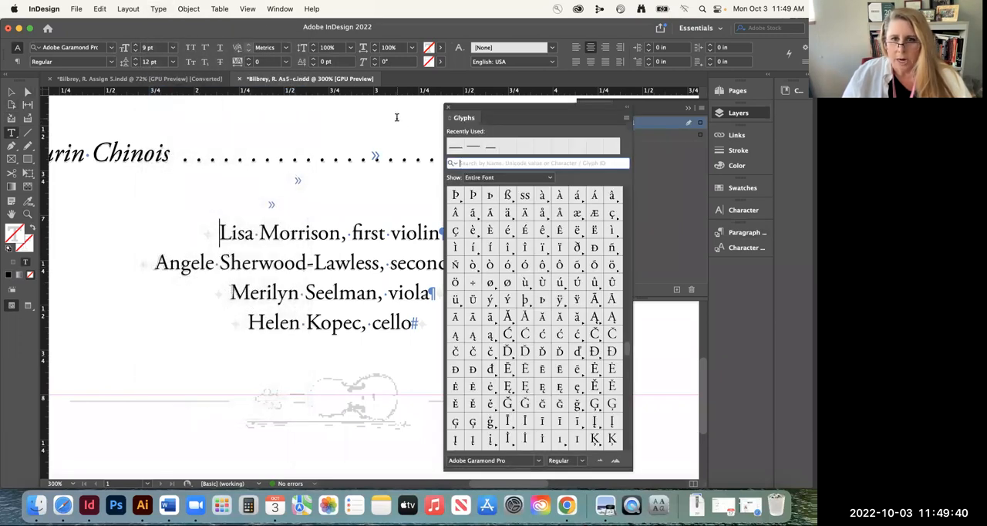
pyautogui.scroll(3, 539, 308)
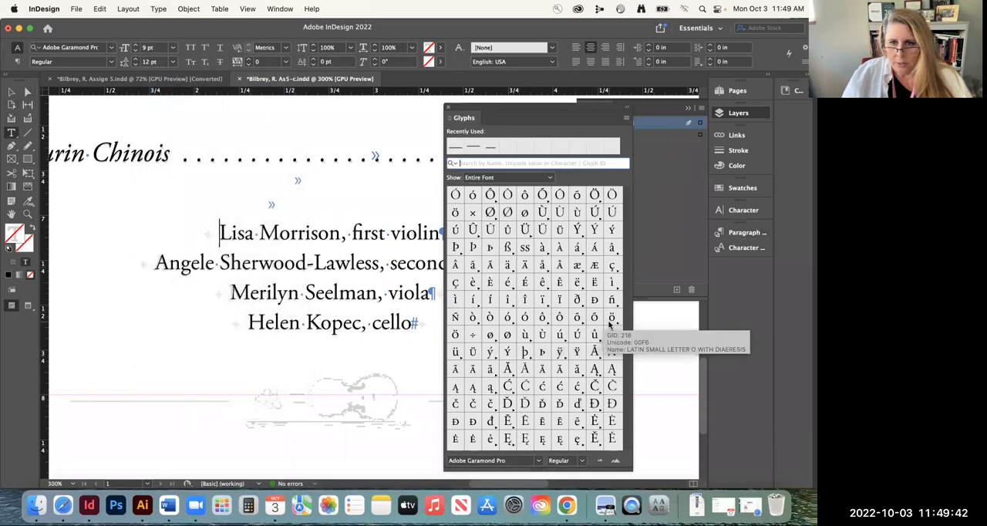
pyautogui.scroll(10, 528, 214)
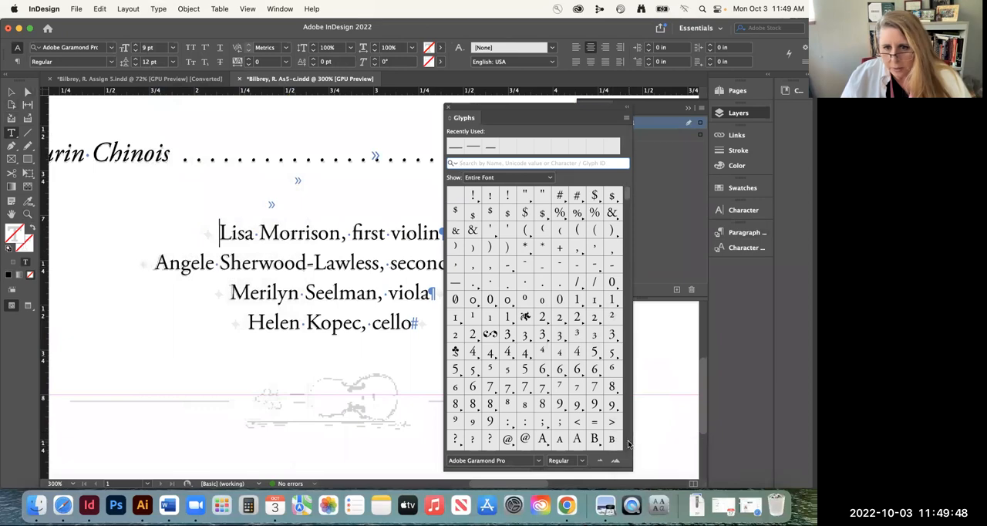
pyautogui.scroll(-5, 626, 445)
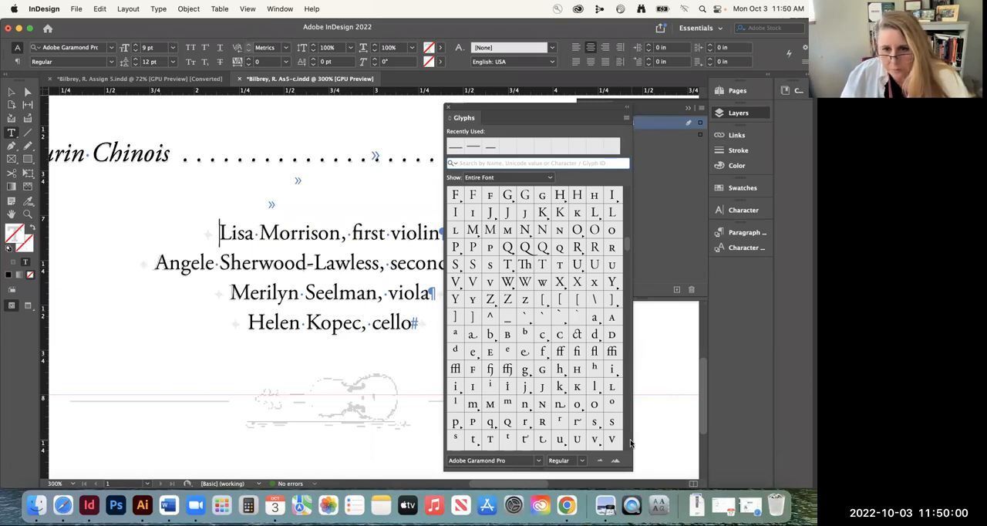
pyautogui.scroll(-5, 628, 437)
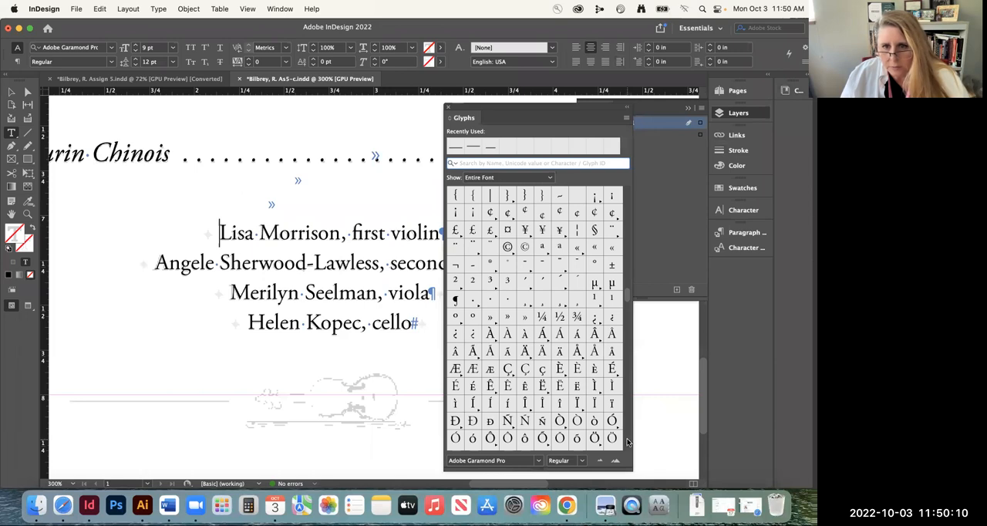
pyautogui.scroll(-5, 627, 441)
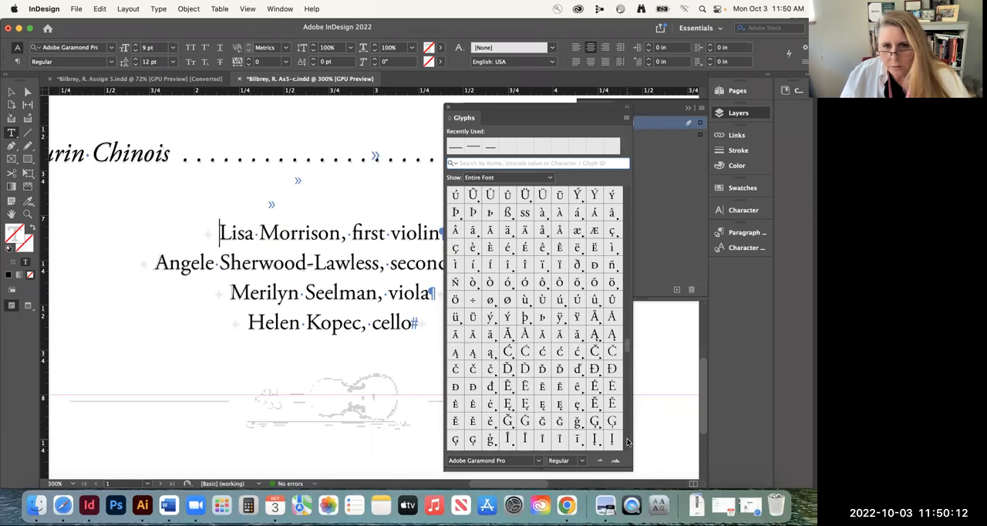
pyautogui.scroll(-5, 627, 441)
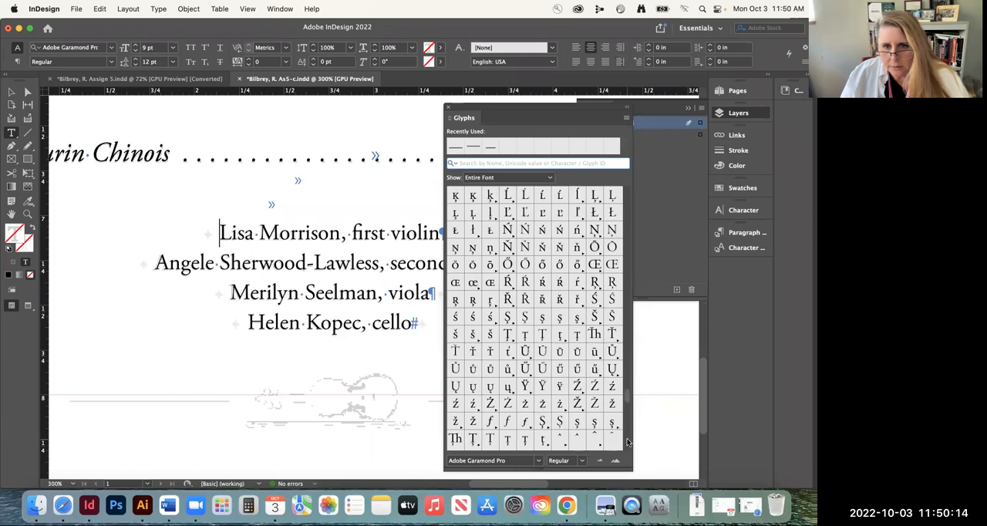
pyautogui.scroll(-5, 627, 441)
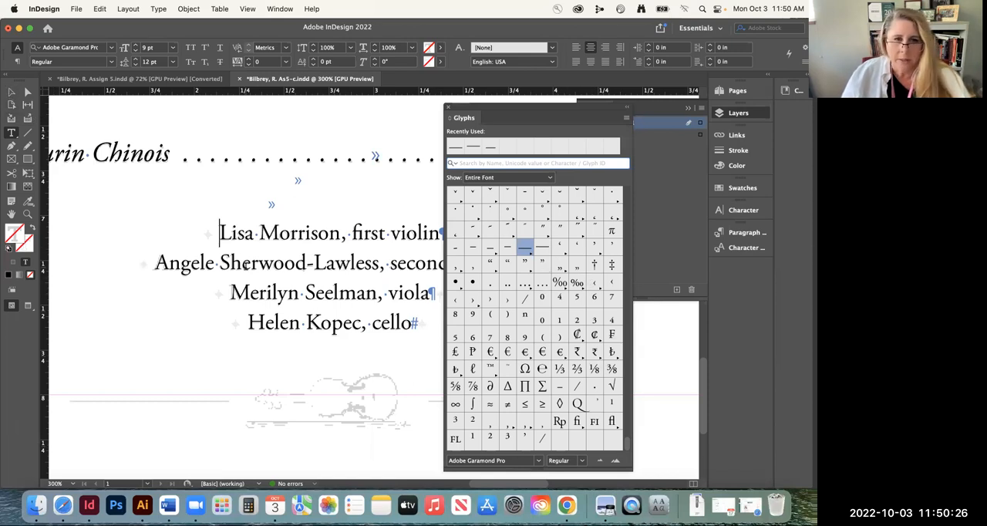
pyautogui.click(449, 107)
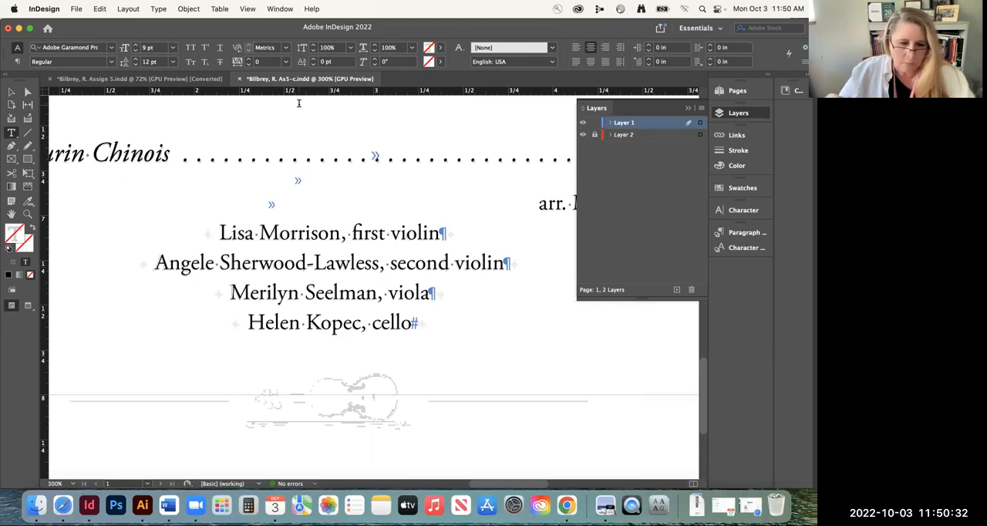
# Draw a small square about 0.06 in wide with the Rectangle tool, beside the first violin line
pyautogui.press('super+minus')
pyautogui.press('super+minus')
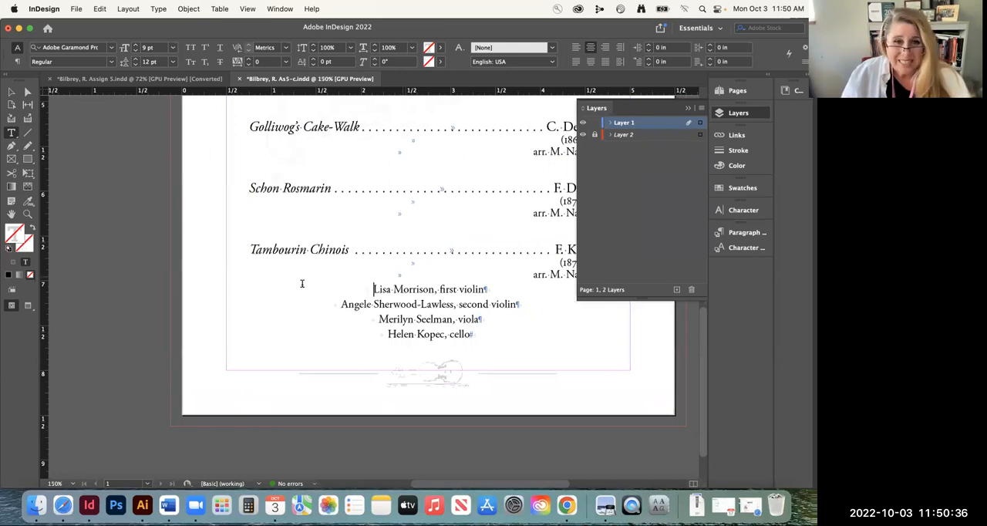
pyautogui.click(12, 92)
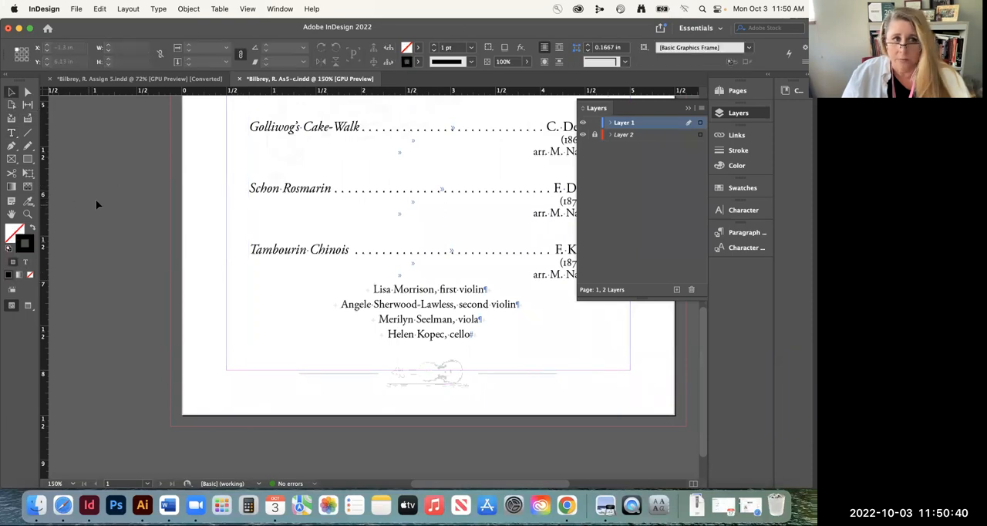
pyautogui.click(17, 161)
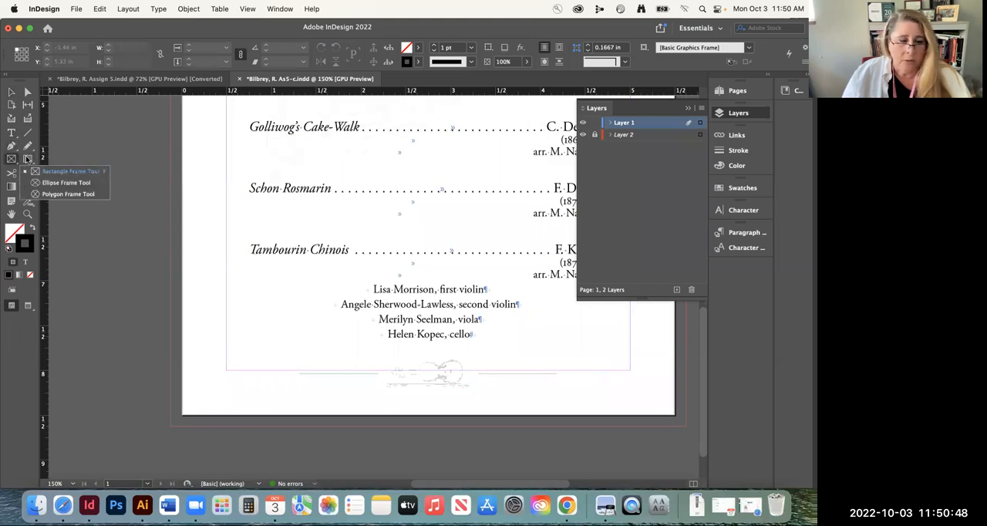
pyautogui.click(29, 160)
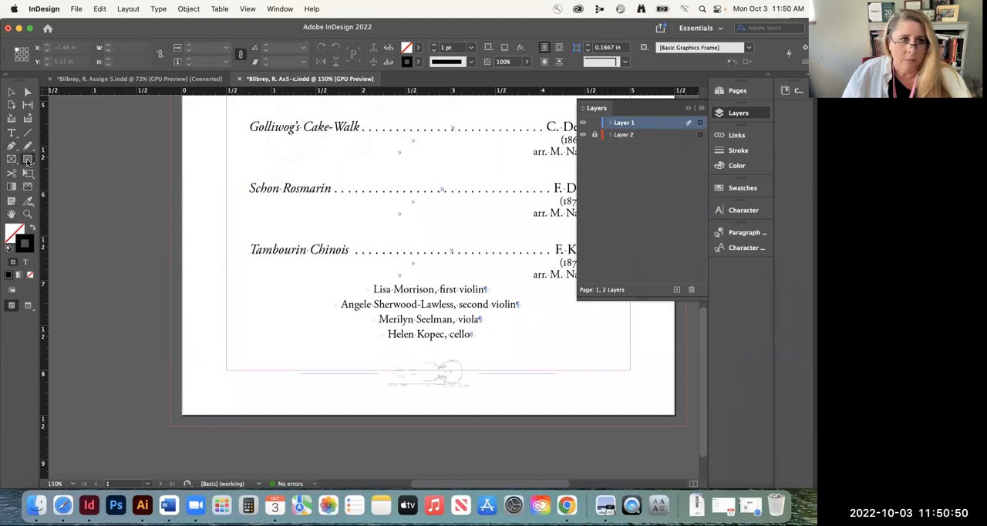
pyautogui.click(27, 161)
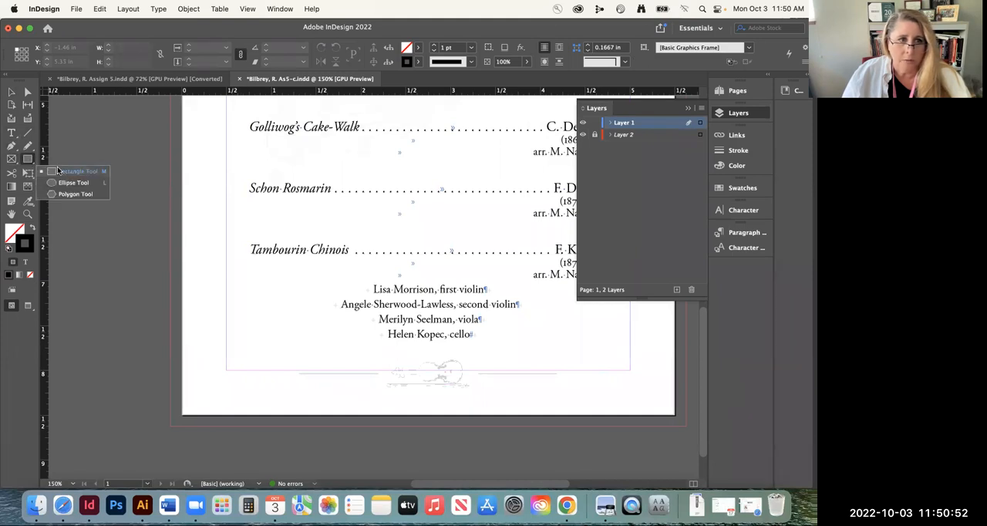
pyautogui.click(58, 171)
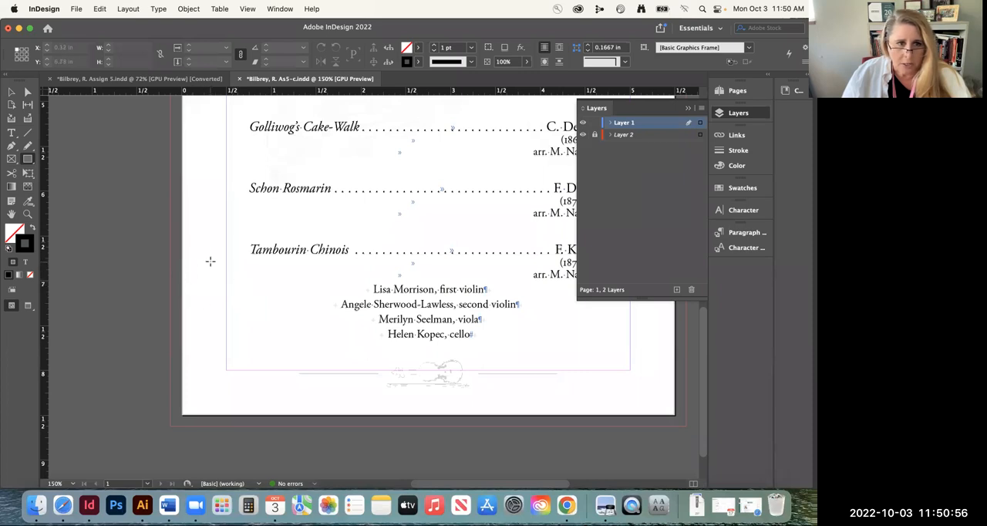
pyautogui.moveTo(198, 256); pyautogui.dragTo(297, 308)
pyautogui.click(27, 214)
pyautogui.click(11, 91)
pyautogui.moveTo(215, 279); pyautogui.dragTo(580, 353)
pyautogui.moveTo(502, 338); pyautogui.dragTo(84, 267)
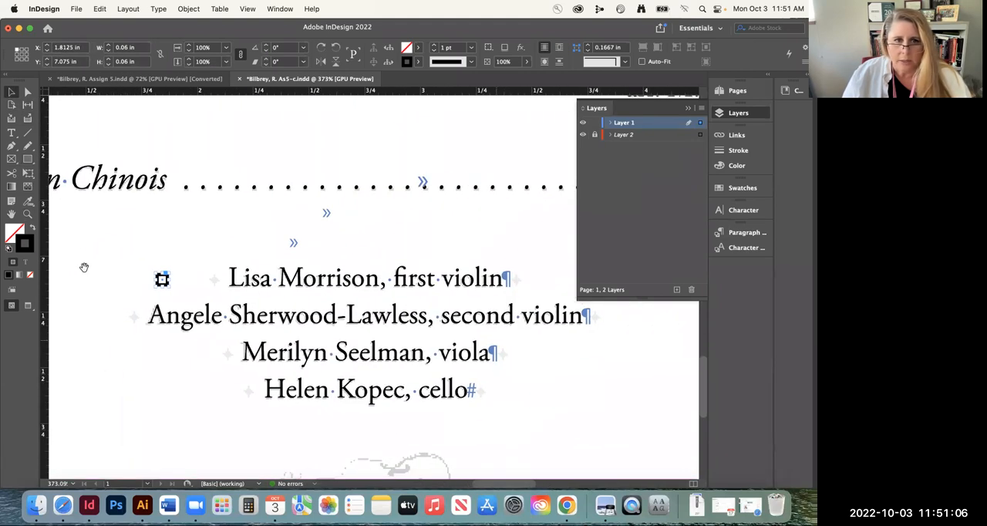
# Move the square closer to the template ornament before the first violin line and swap its fill and stroke to make it solid black
pyautogui.moveTo(159, 277); pyautogui.dragTo(198, 267)
pyautogui.click(23, 214)
pyautogui.click(199, 277)
pyautogui.click(10, 91)
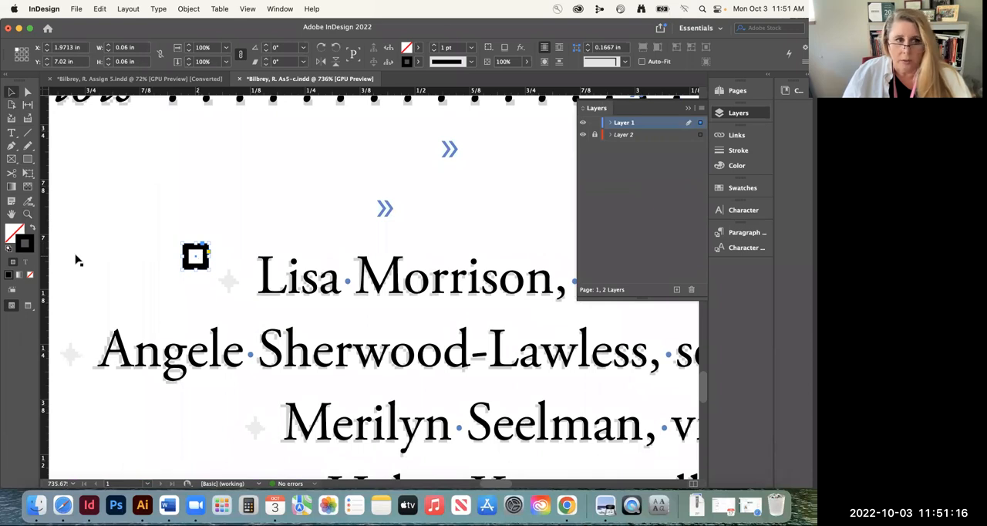
pyautogui.click(32, 230)
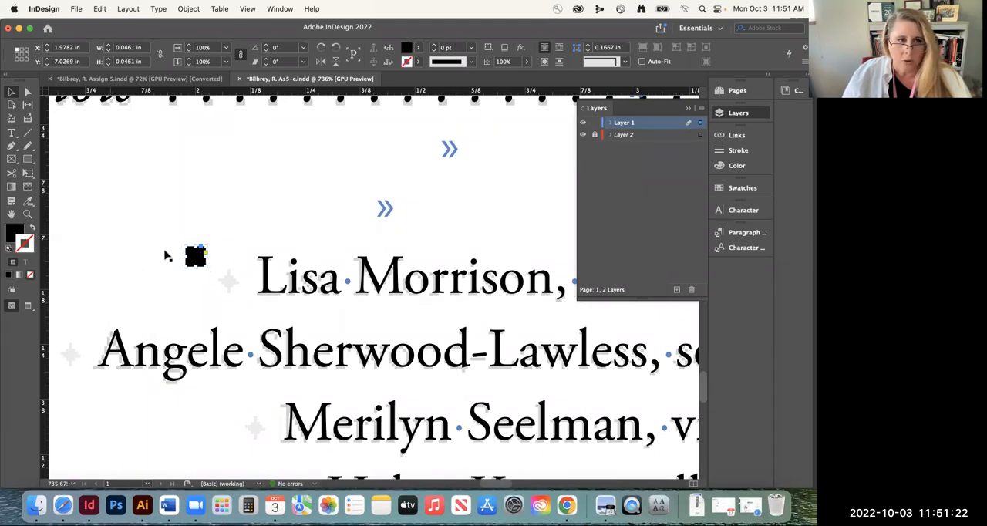
# Scale the black square down to about 0.033 in and rotate it 45° into a diamond
pyautogui.moveTo(207, 266); pyautogui.dragTo(199, 260)
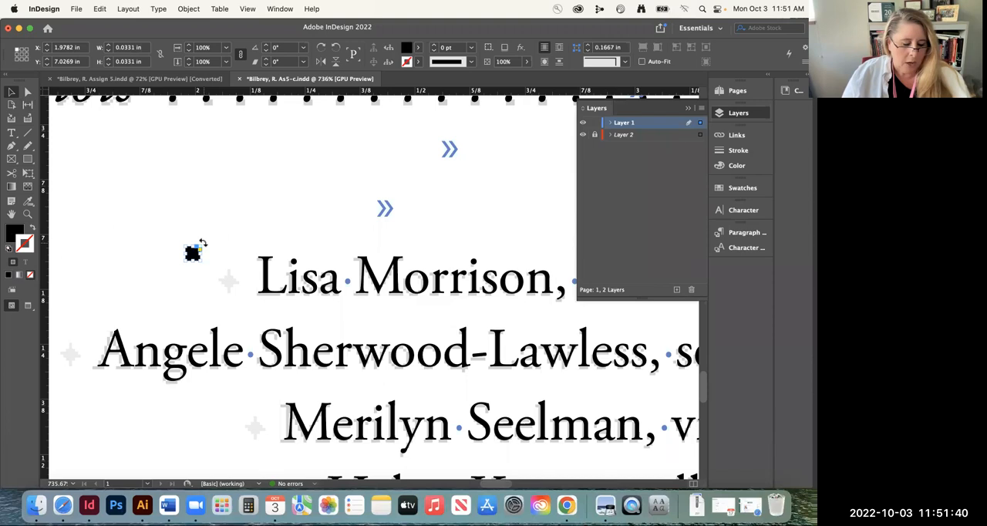
pyautogui.moveTo(202, 244); pyautogui.dragTo(316, 285)
pyautogui.click(29, 215)
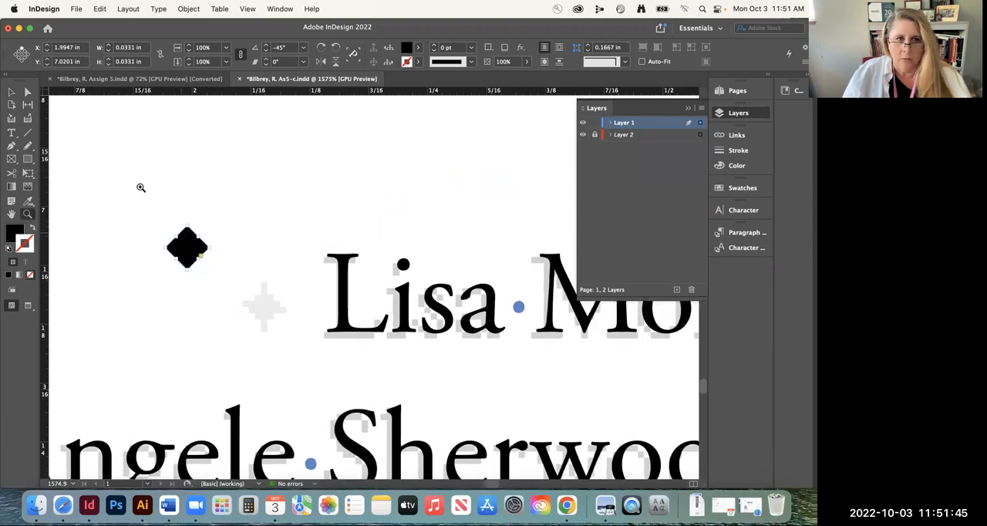
# Narrow the diamond by moving its two side anchor points inward by equal amounts with the Direct Selection tool
pyautogui.click(26, 91)
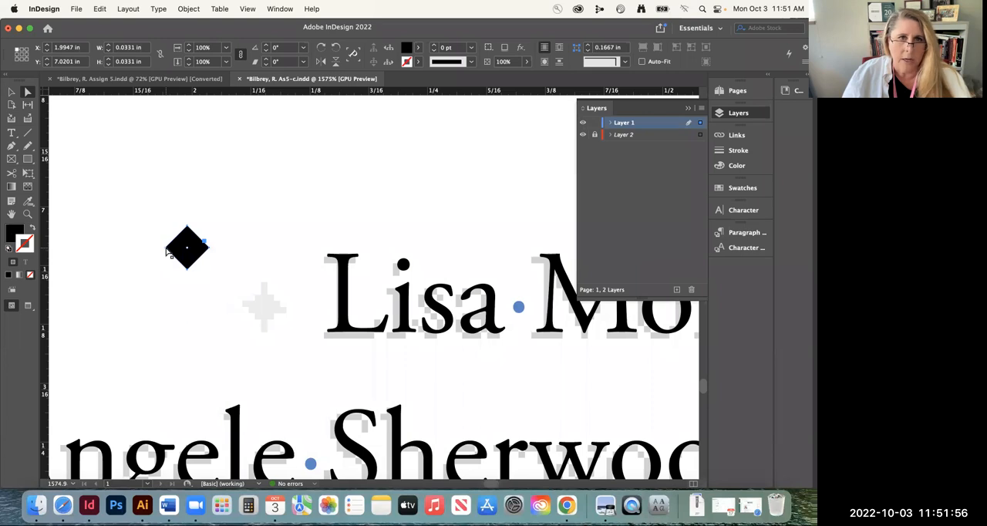
pyautogui.click(167, 249)
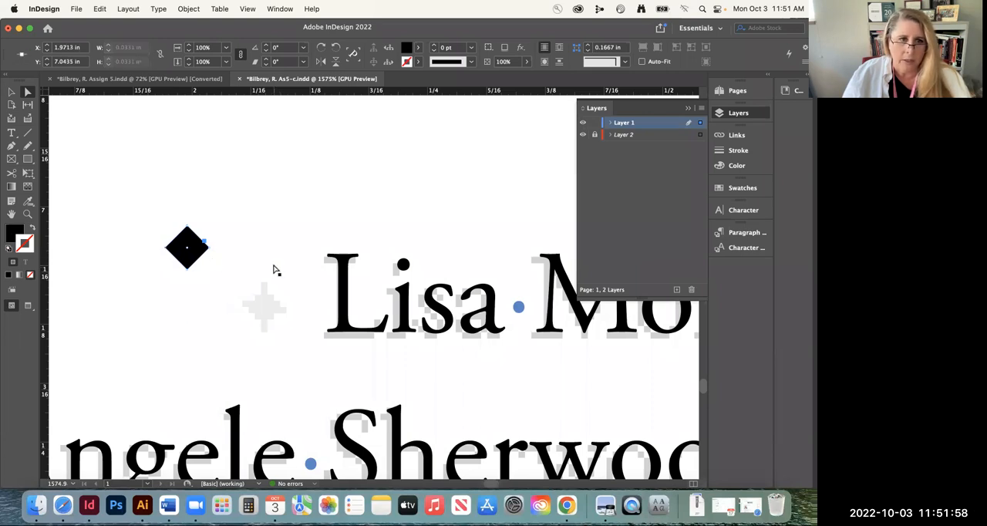
pyautogui.press('Right')
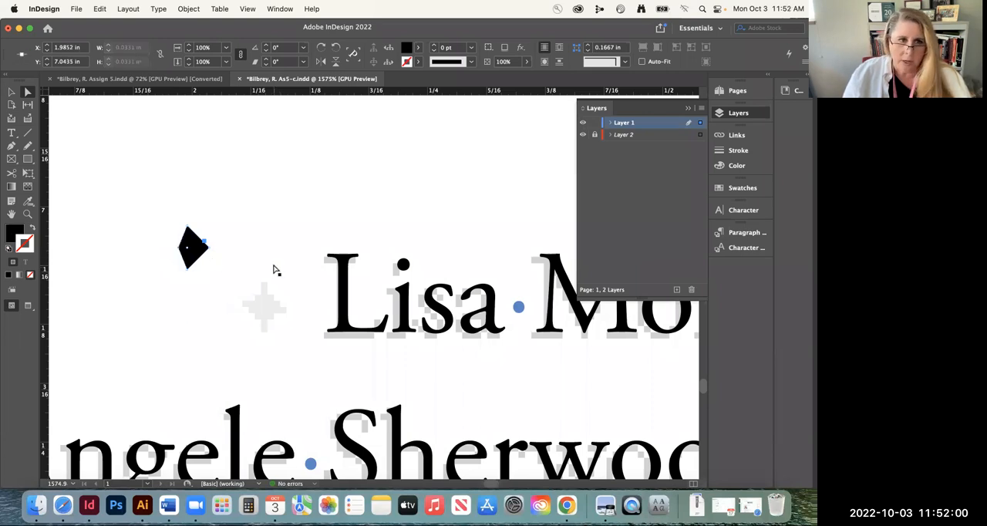
pyautogui.click(209, 247)
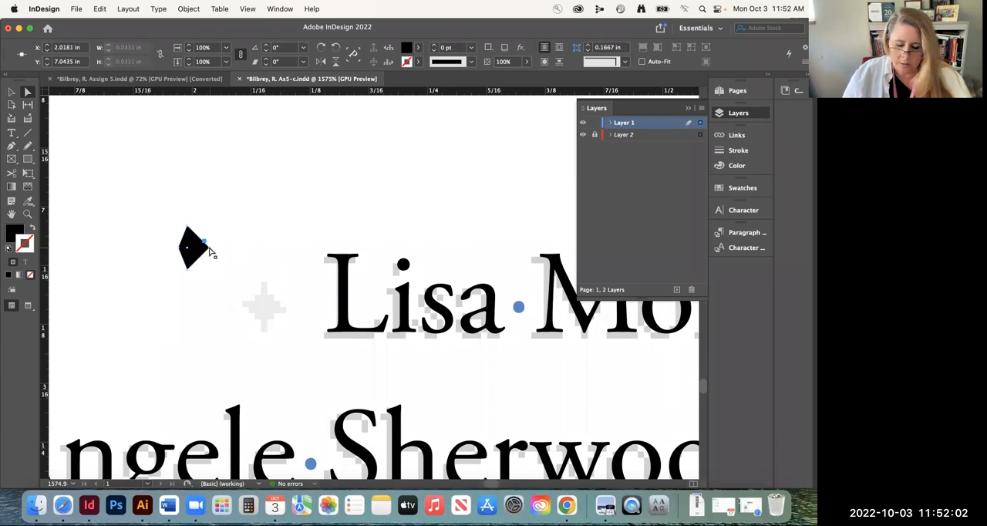
pyautogui.press('Left')
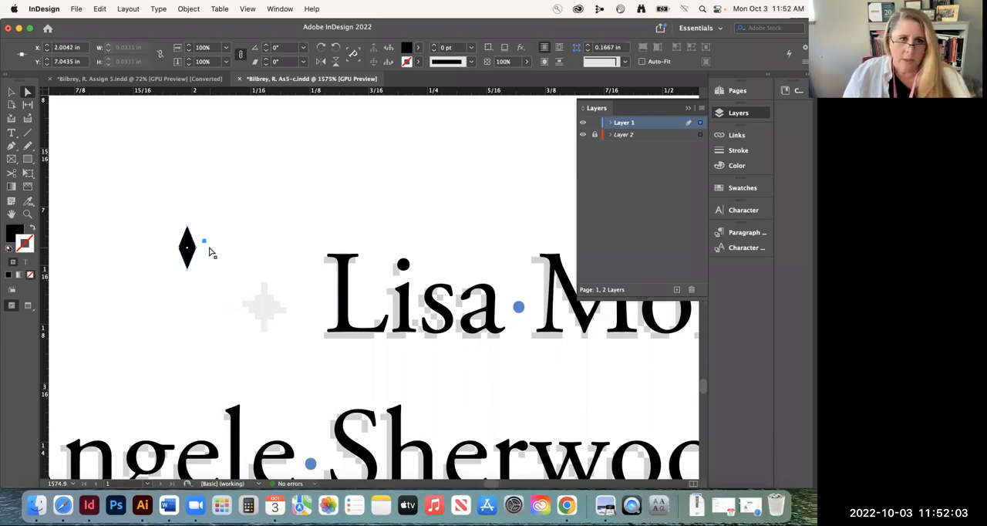
# Cut the diamond and paste it inline at the start of the first violin line, followed by a space
pyautogui.click(11, 92)
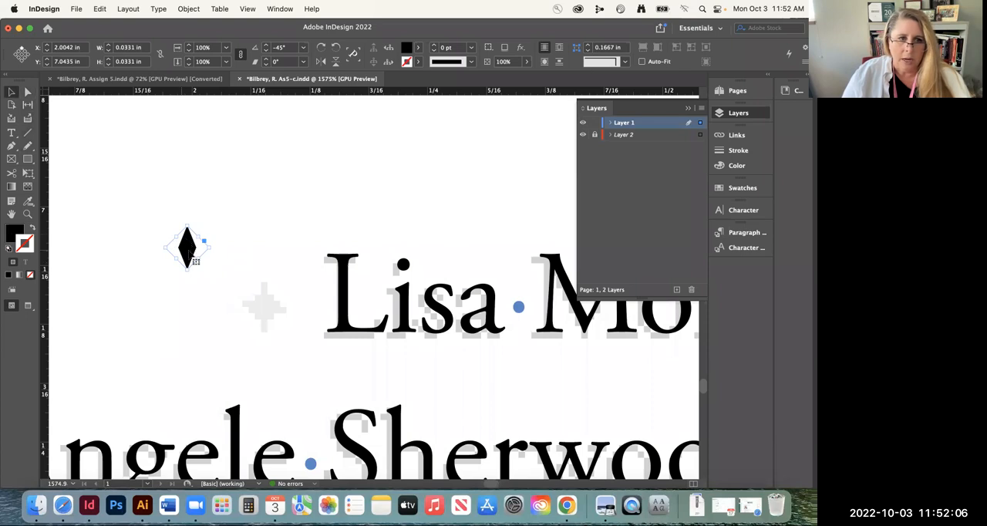
pyautogui.click(101, 9)
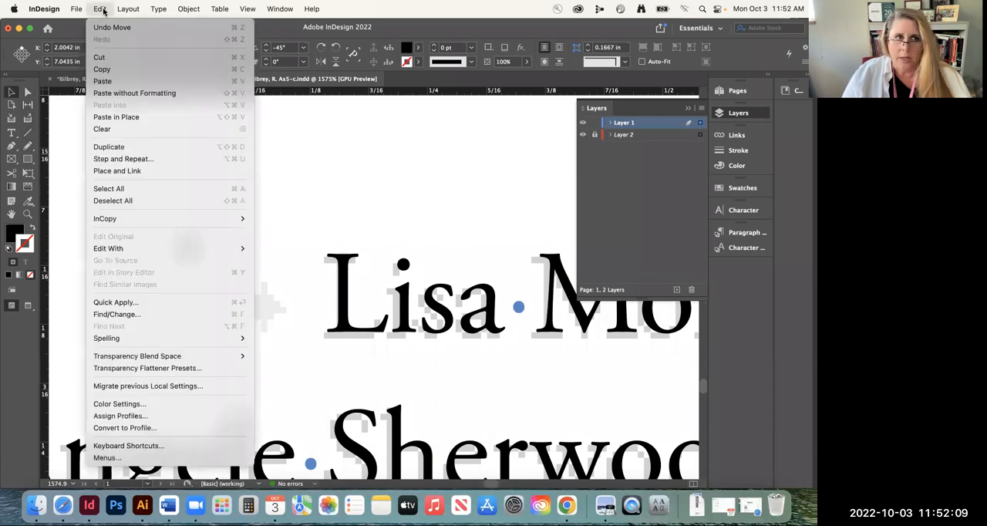
pyautogui.click(241, 61)
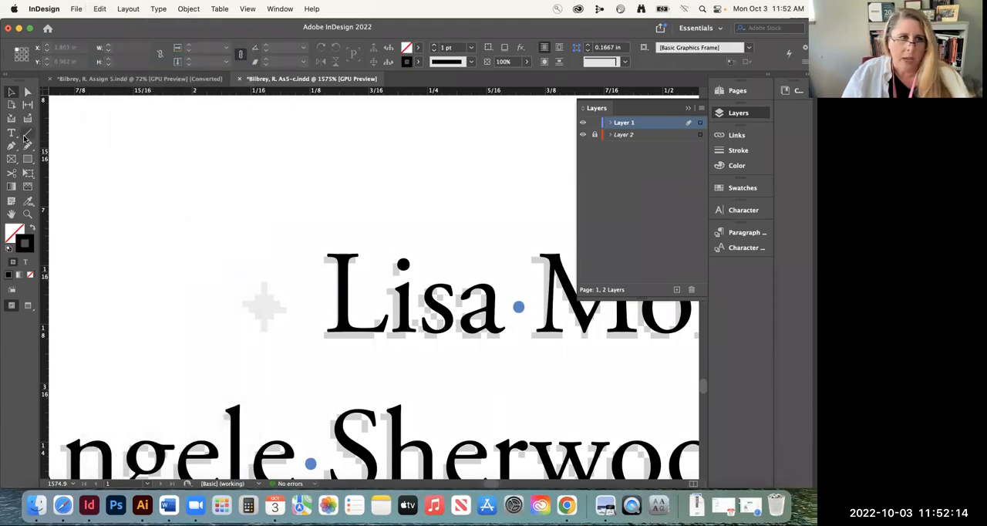
pyautogui.click(12, 133)
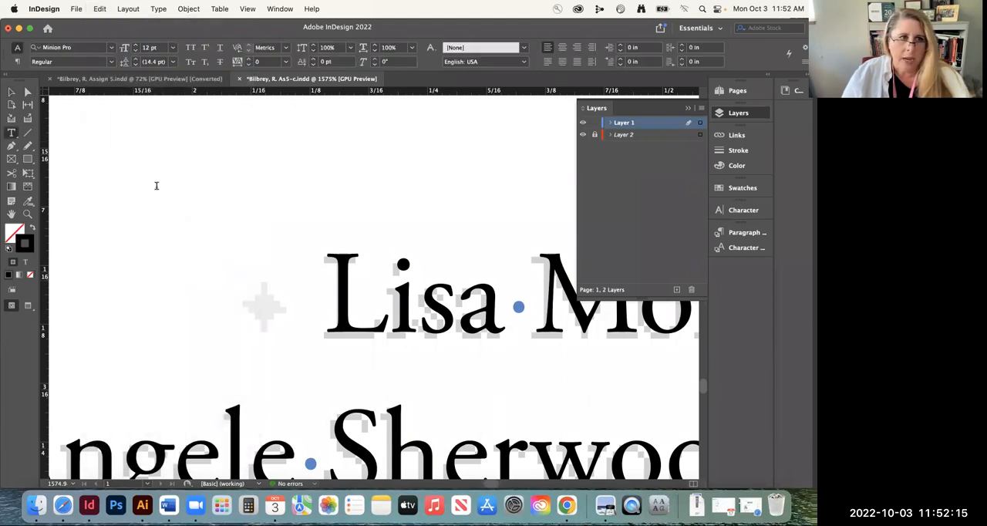
pyautogui.click(303, 284)
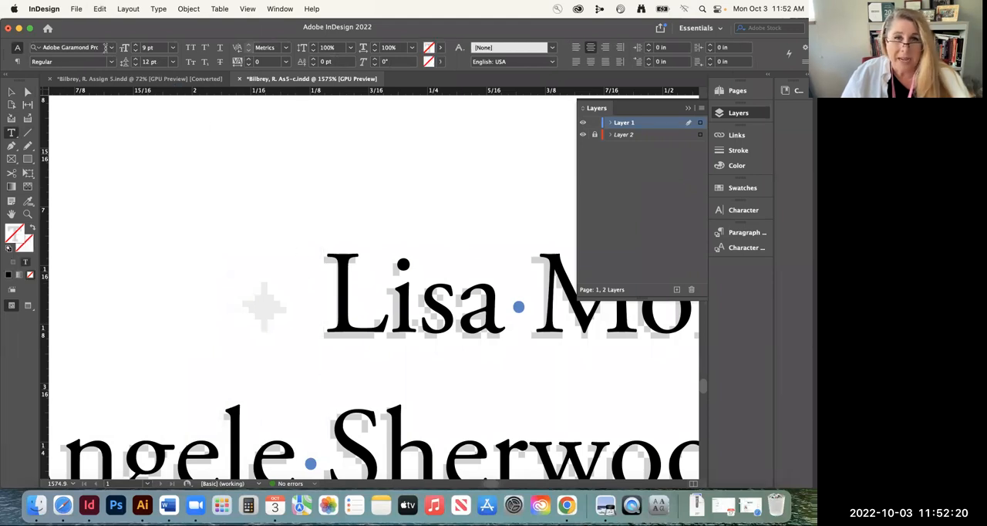
pyautogui.click(100, 9)
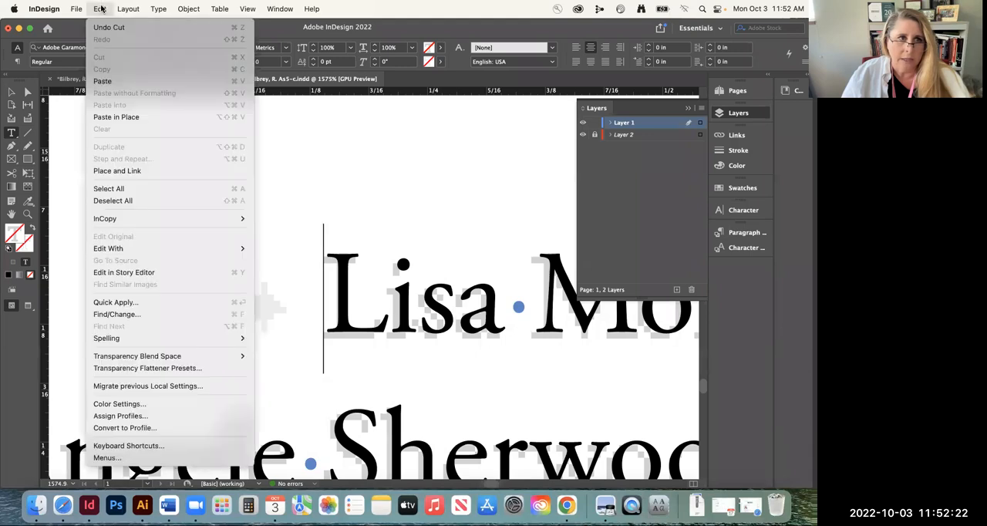
pyautogui.click(101, 81)
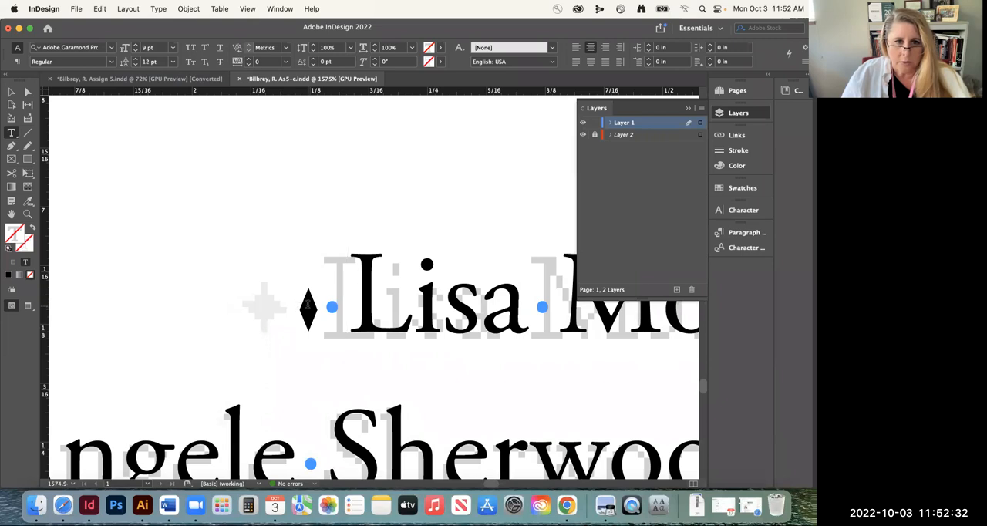
# Select the inline diamond before the first violin line and set its baseline shift to 1 pt
pyautogui.doubleClick(303, 312)
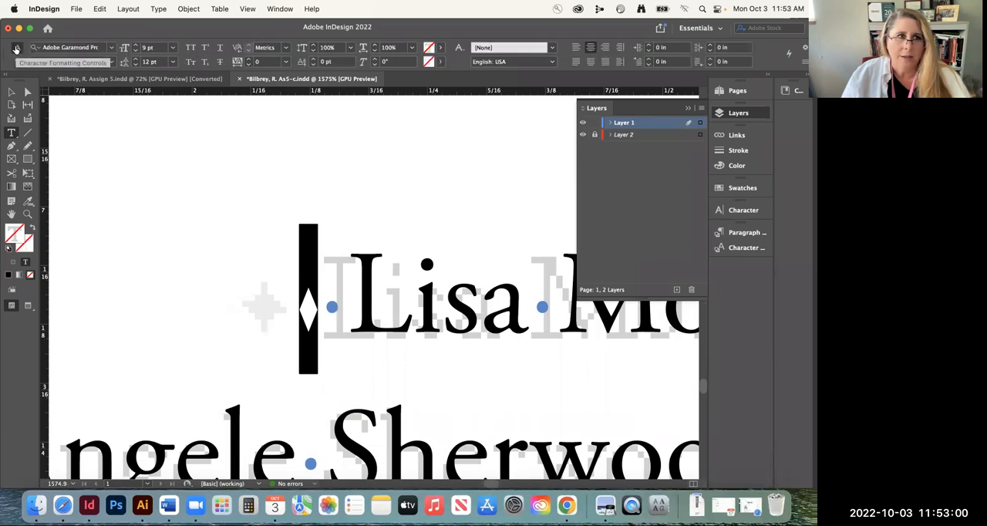
pyautogui.click(313, 59)
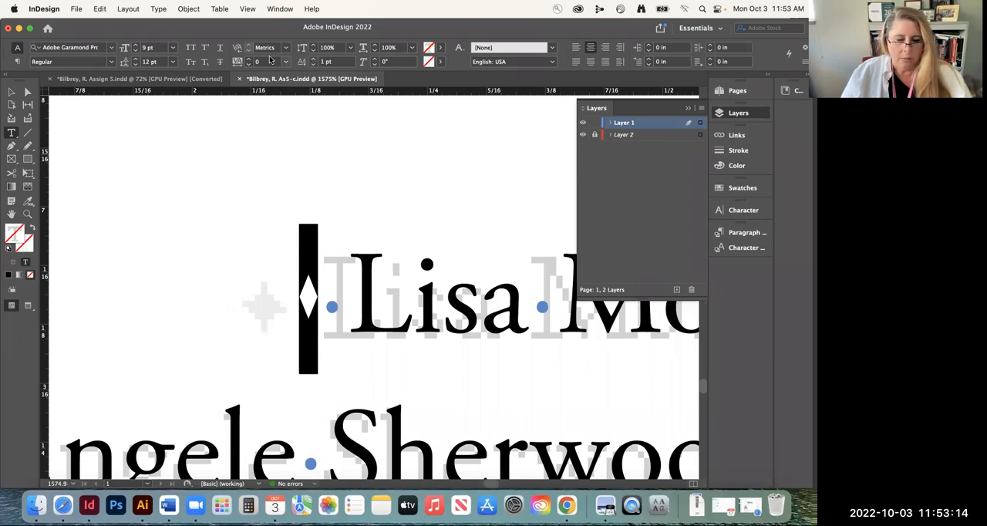
pyautogui.press('super+minus')
pyautogui.press('super+minus')
pyautogui.press('super+minus')
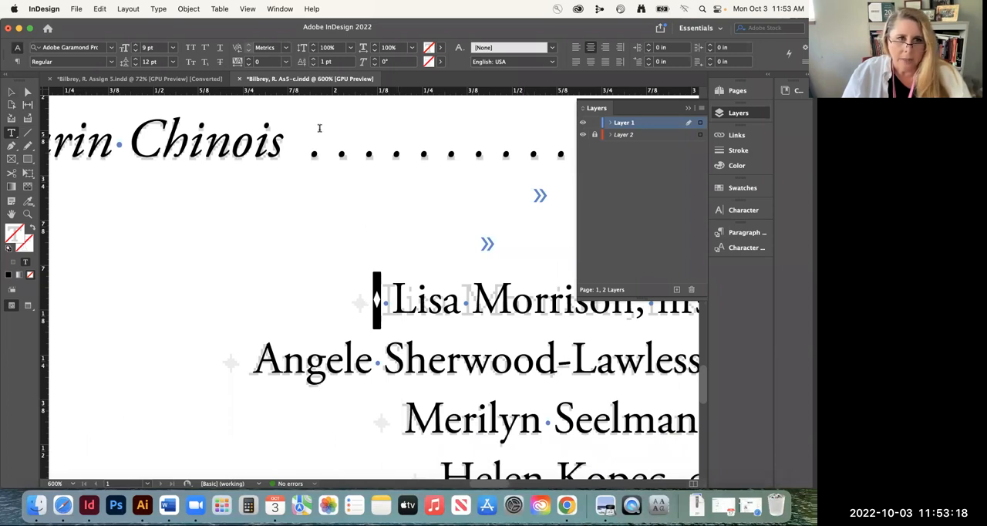
pyautogui.click(101, 68)
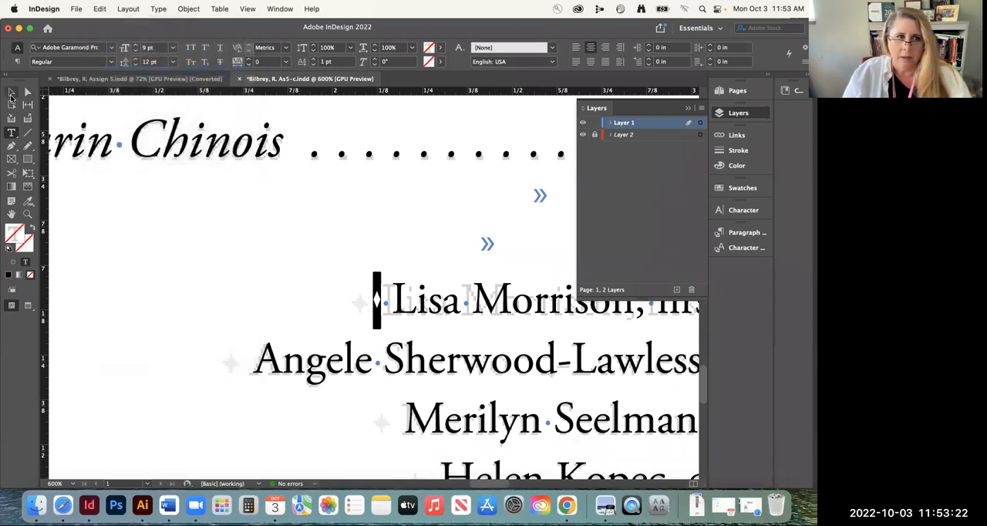
pyautogui.click(12, 91)
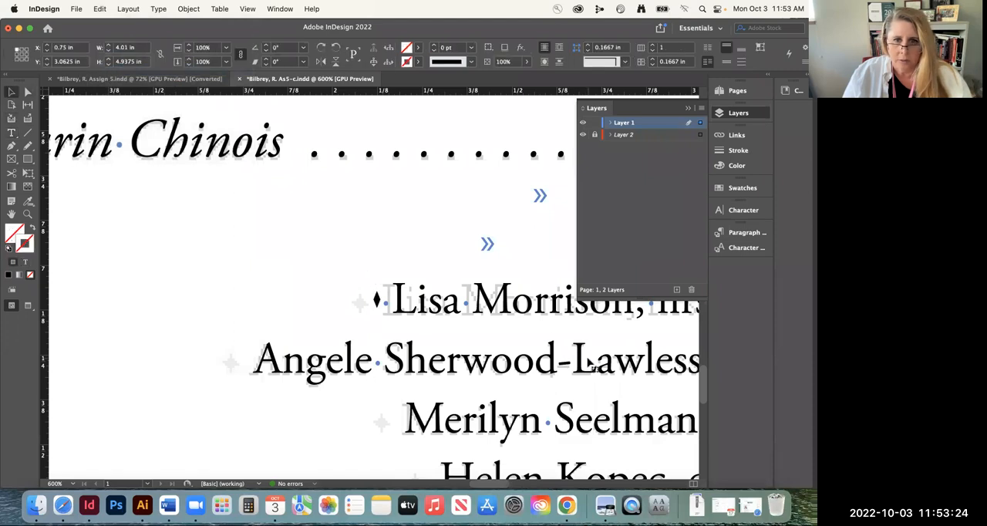
# Add a space and a copy of the raised diamond at the end of the first violin line
pyautogui.hscroll(5, 592, 367)
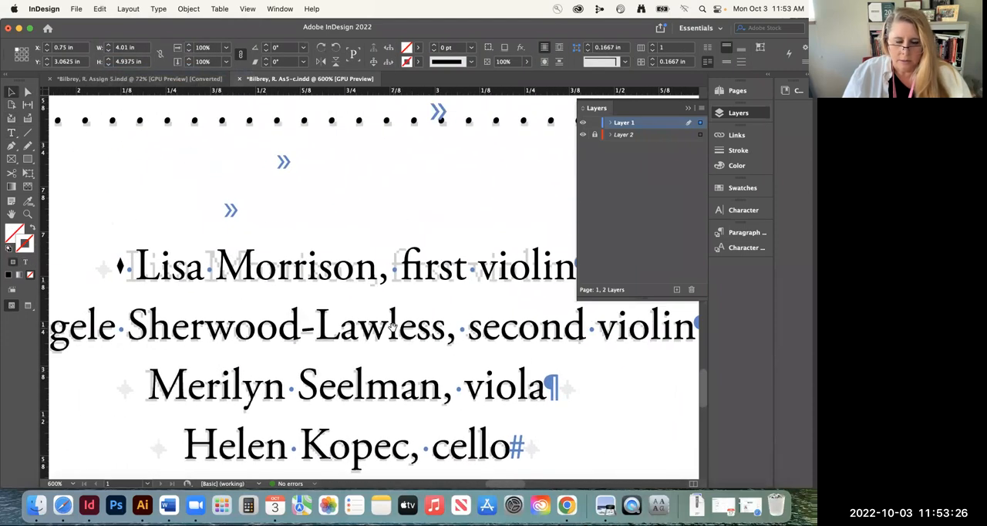
pyautogui.press('super+minus')
pyautogui.press('super+minus')
pyautogui.press('super+minus')
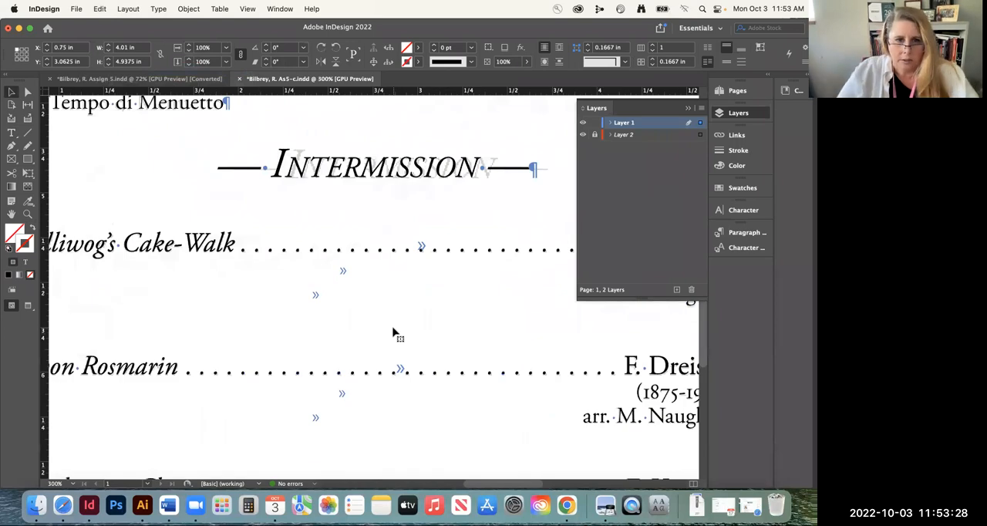
pyautogui.press('super+minus')
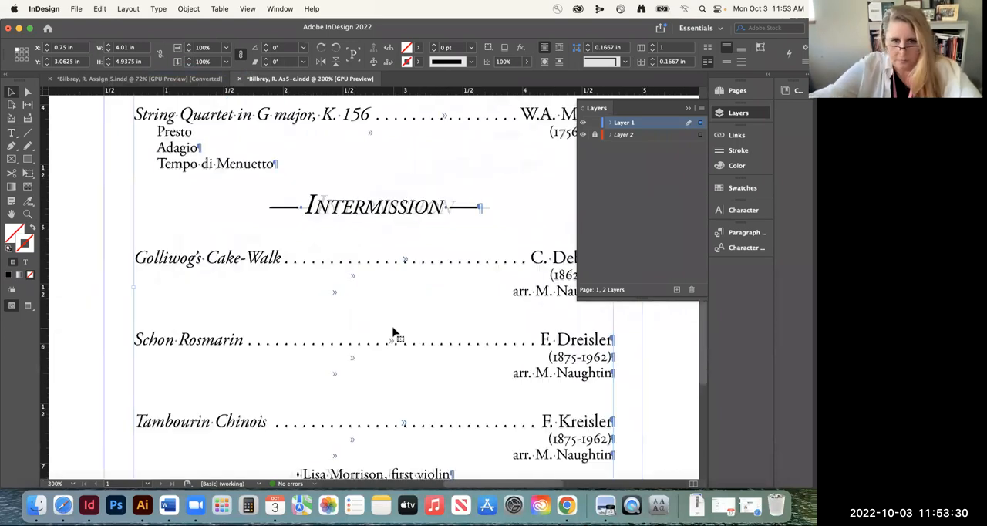
pyautogui.scroll(-5, 387, 272)
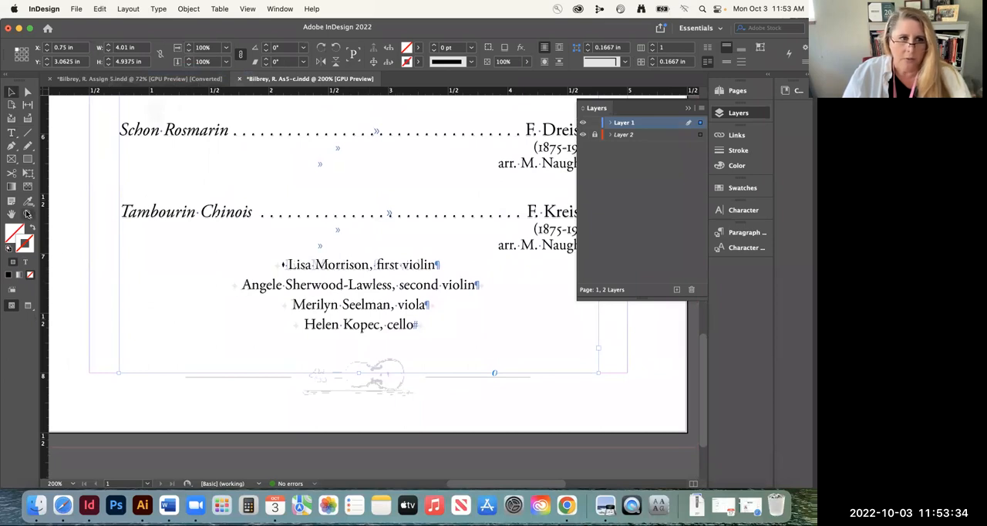
pyautogui.press('z')
pyautogui.moveTo(391, 309); pyautogui.dragTo(460, 352)
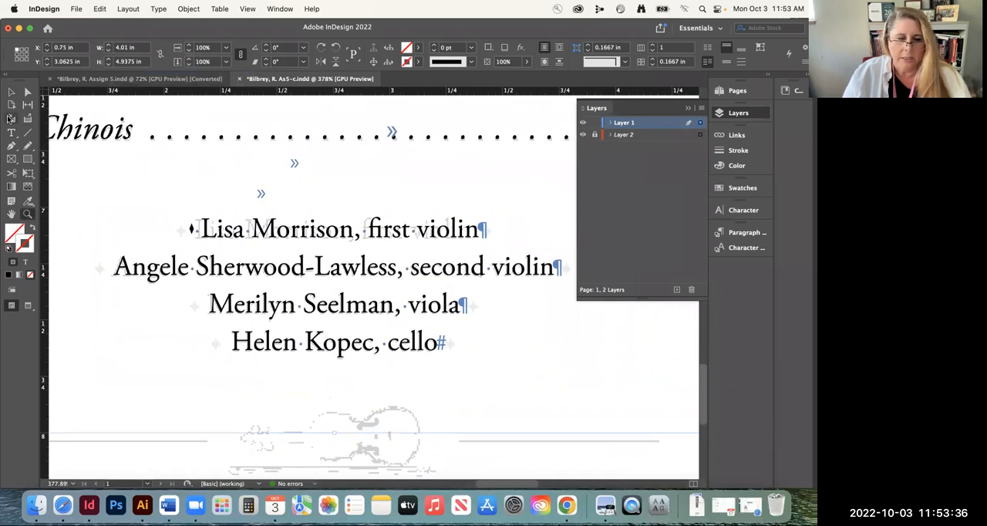
pyautogui.click(12, 132)
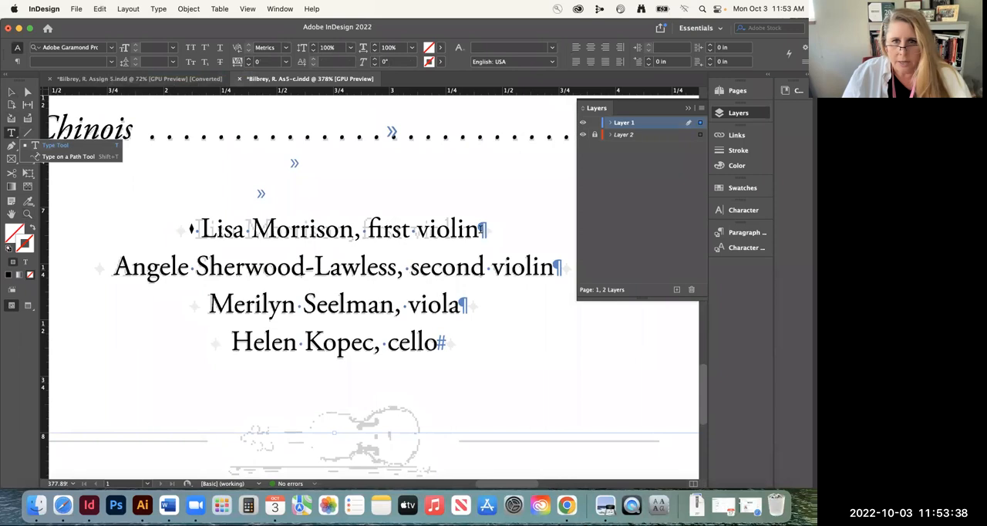
pyautogui.click(482, 228)
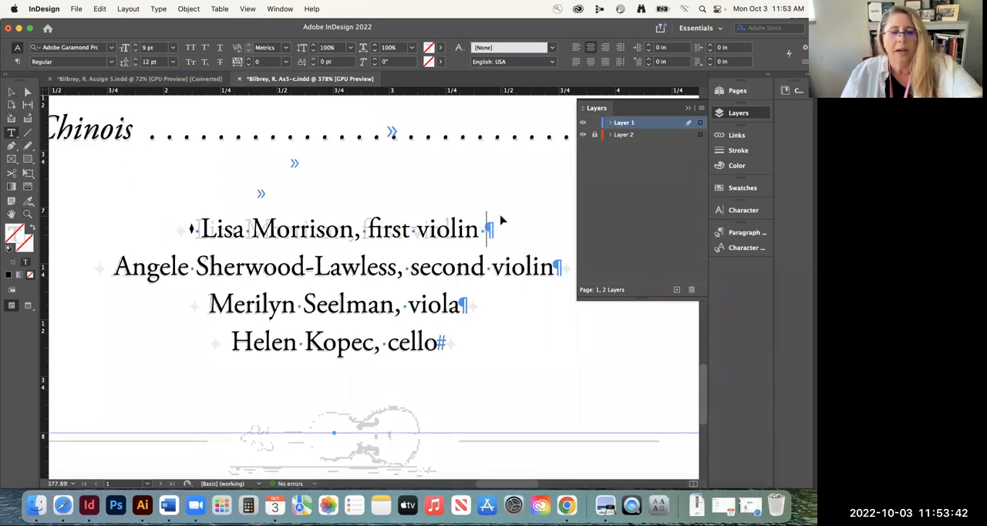
pyautogui.write('◆')
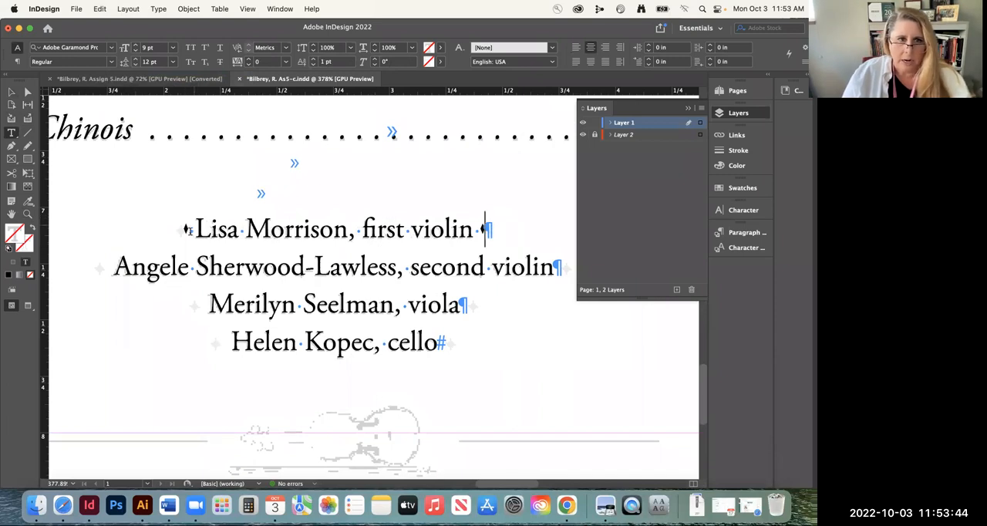
# Copy the diamond and space that open the first violin line to the start of the second violin, viola and cello lines
pyautogui.click(196, 229)
pyautogui.moveTo(194, 229); pyautogui.dragTo(187, 229)
pyautogui.press('super+c')
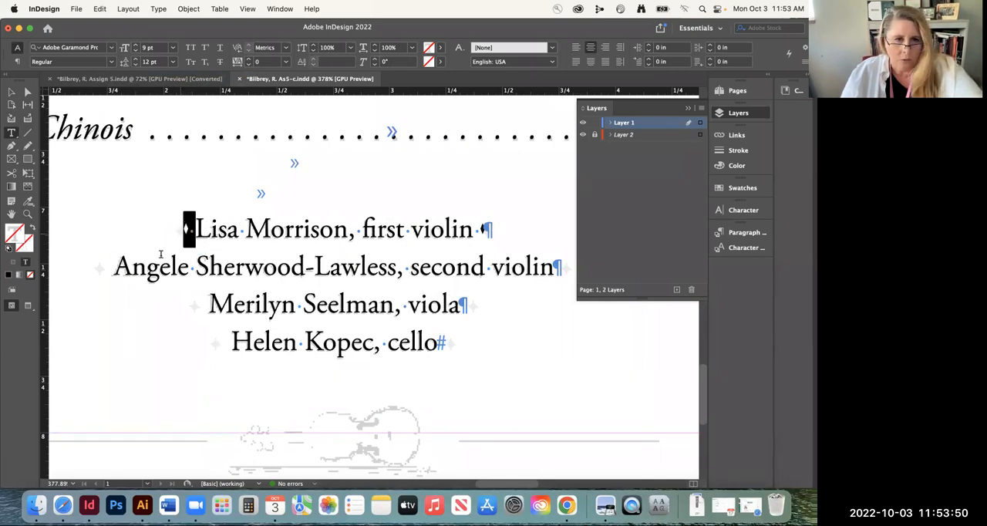
pyautogui.click(106, 266)
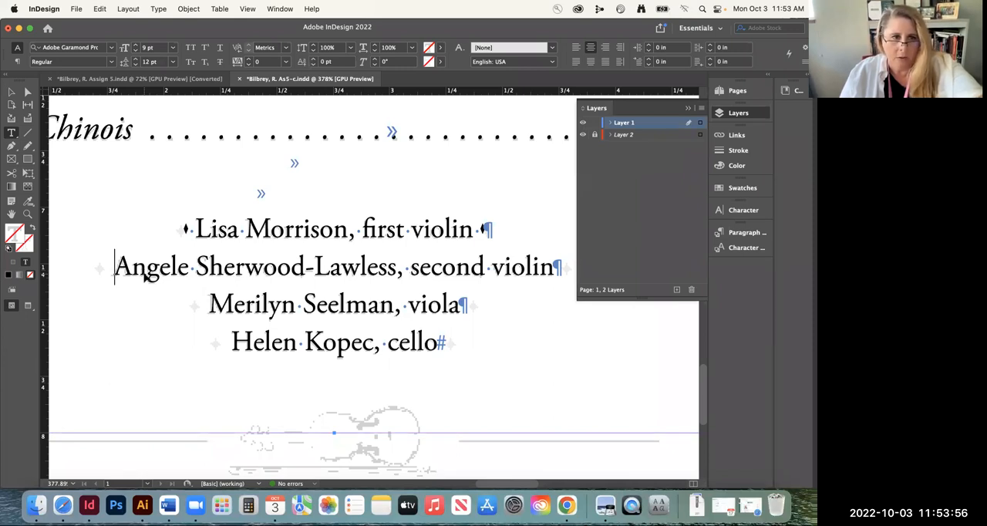
pyautogui.press('super+v')
pyautogui.press('Down')
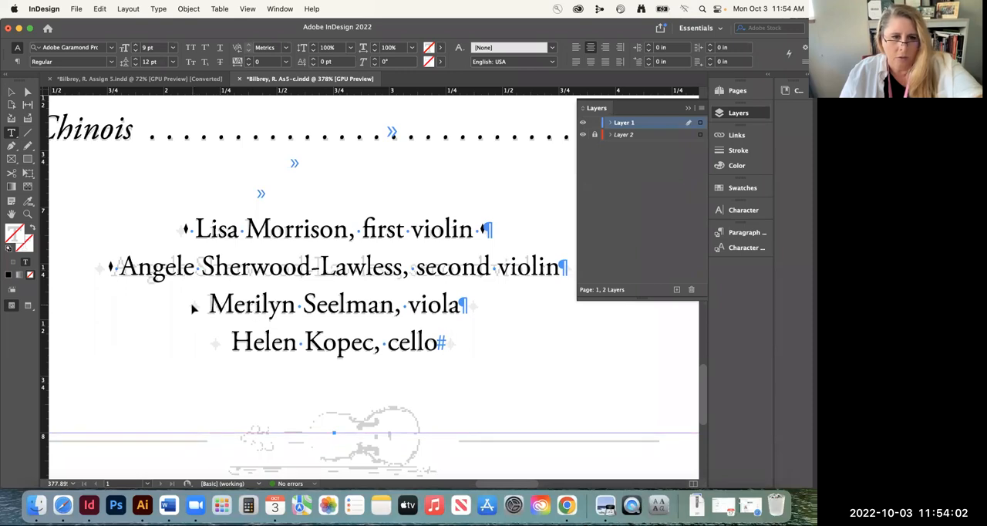
pyautogui.press('super+v')
pyautogui.press('Down')
pyautogui.press('super+v')
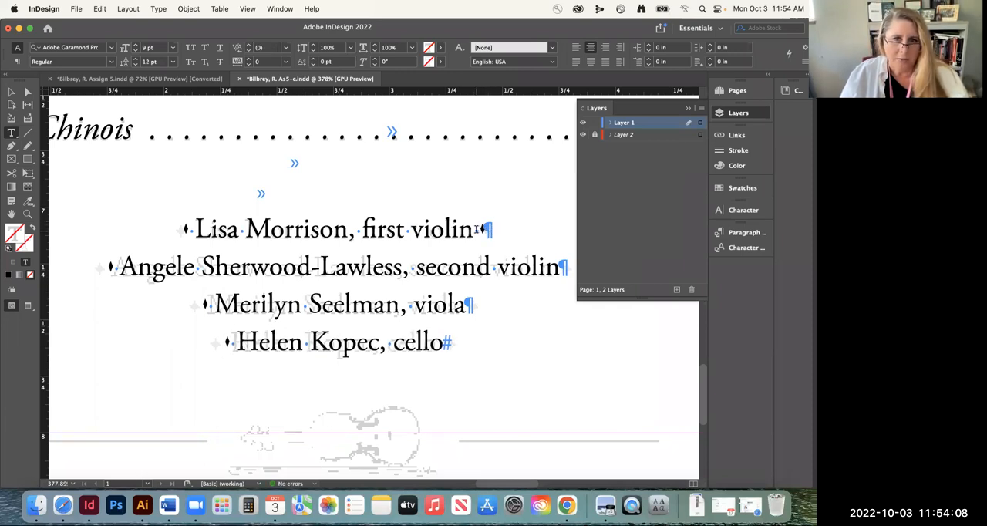
# Copy the space and diamond ending the first violin line to the ends of the other three musician lines, then save the document
pyautogui.moveTo(474, 228); pyautogui.dragTo(481, 228)
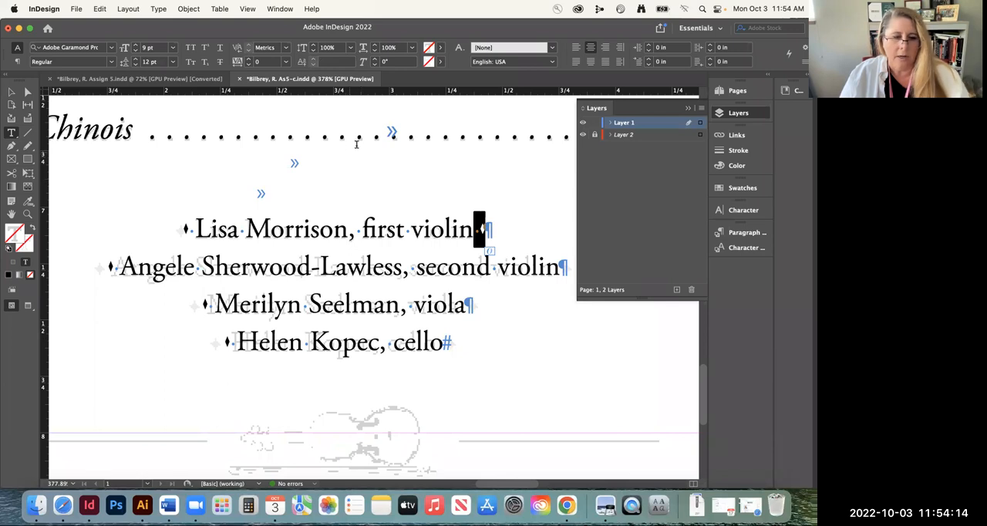
pyautogui.click(557, 262)
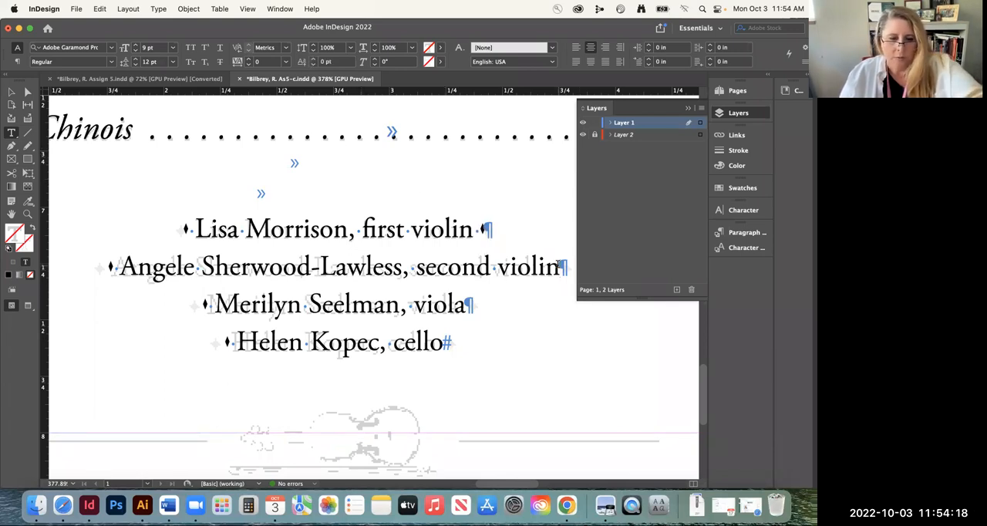
pyautogui.press('super+v')
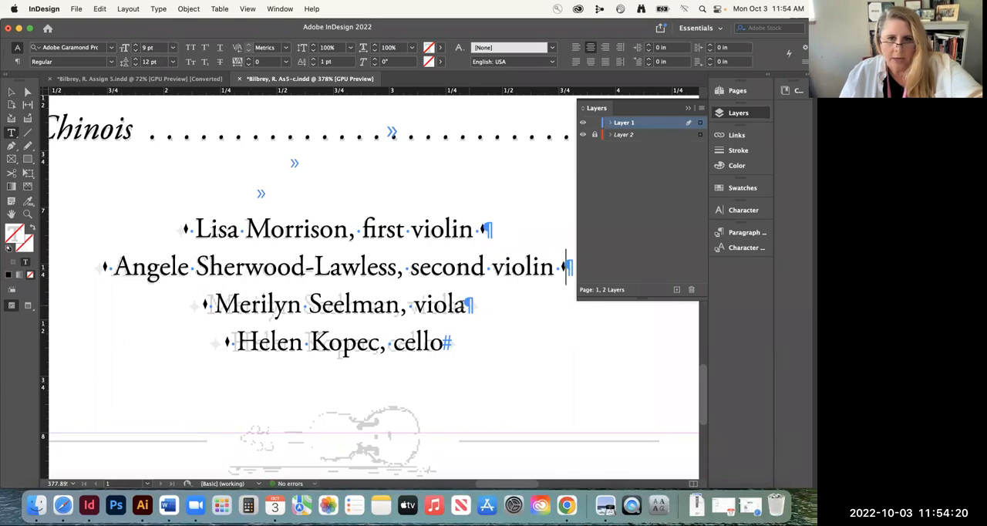
pyautogui.press('super+v')
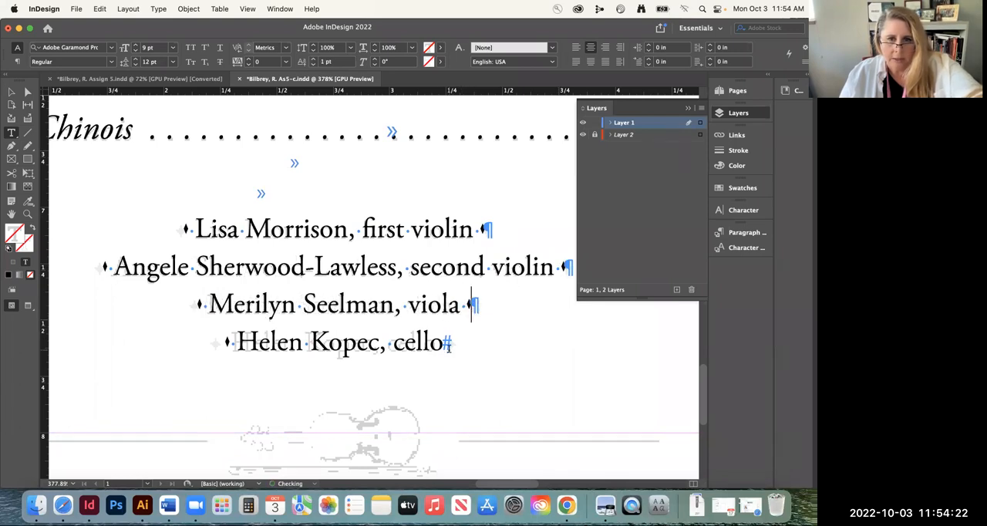
pyautogui.click(483, 341)
pyautogui.press('super+v')
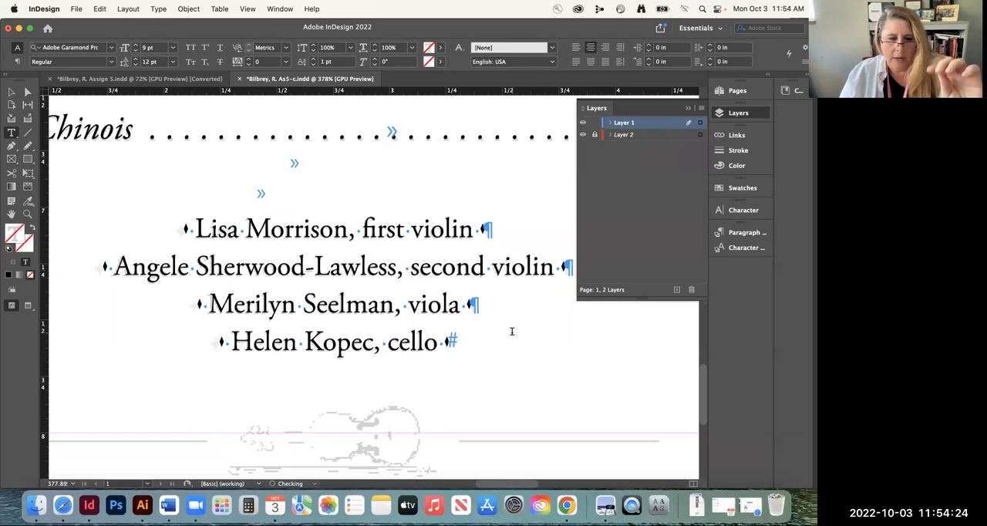
pyautogui.press('super+s')
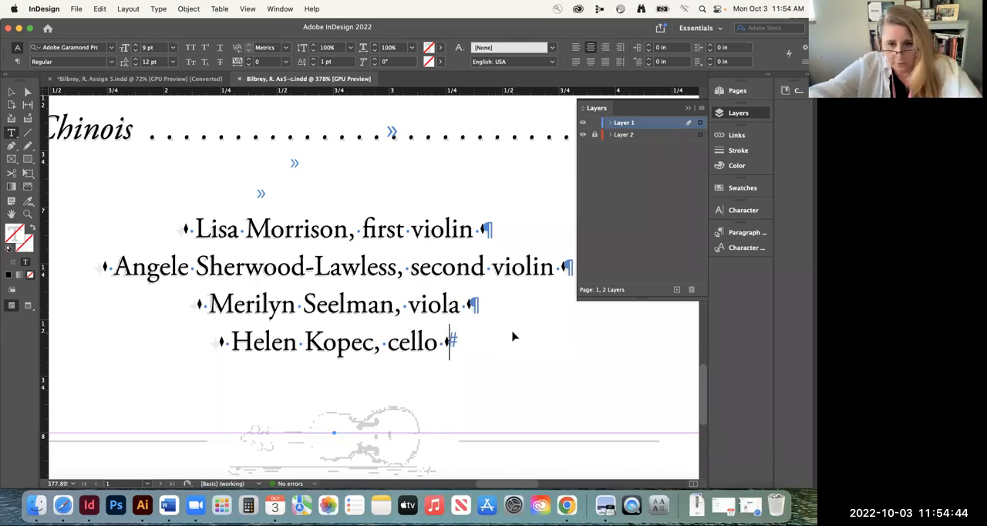
# Hide Layer 1, unlock Layer 2 and expand it to show the template image
pyautogui.press('super+0')
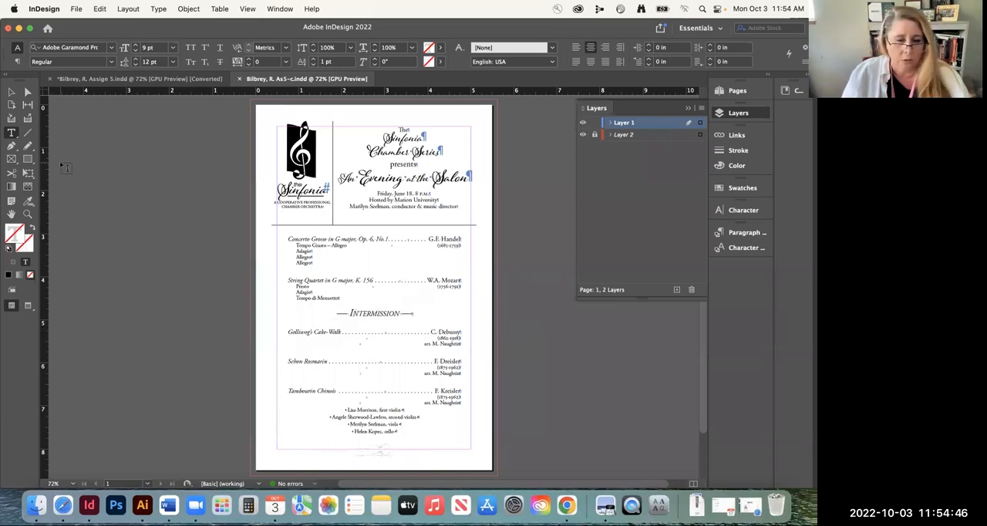
pyautogui.click(11, 91)
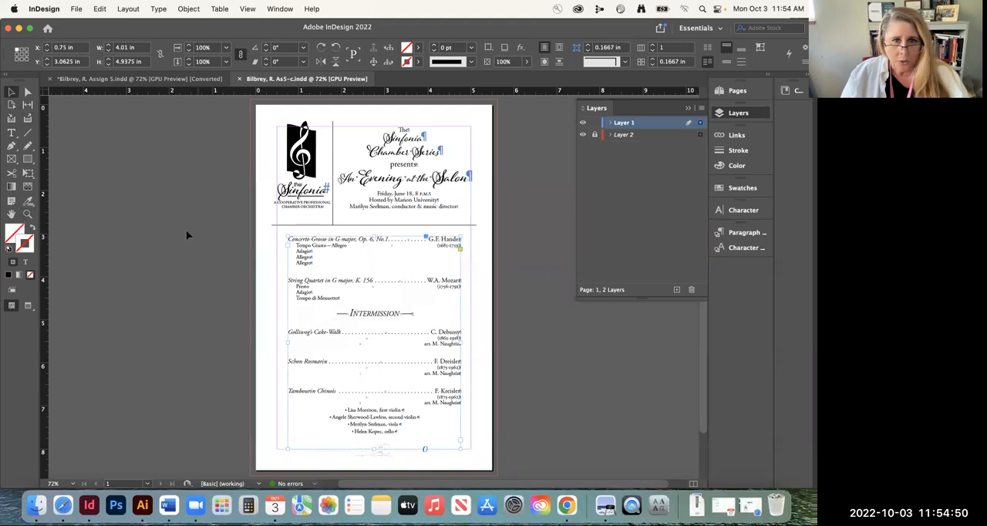
pyautogui.click(28, 214)
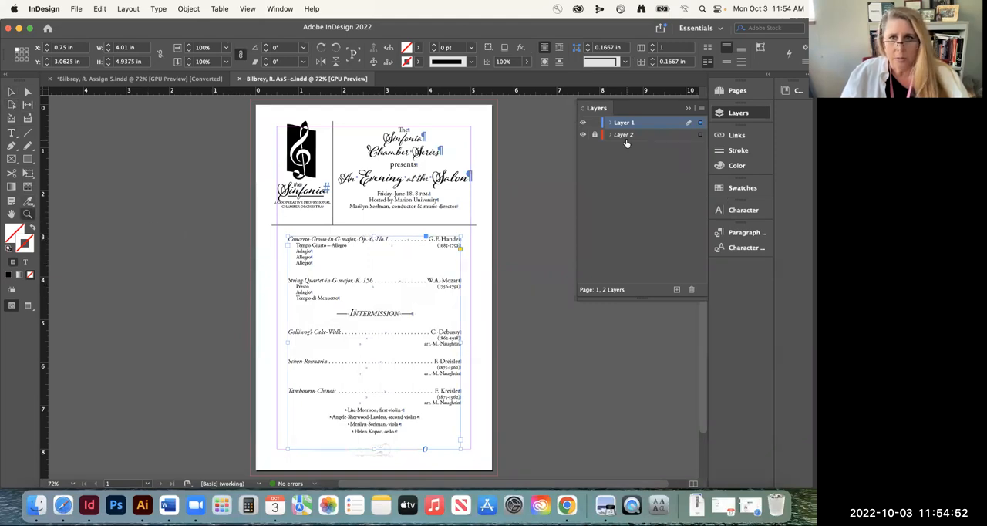
pyautogui.click(582, 122)
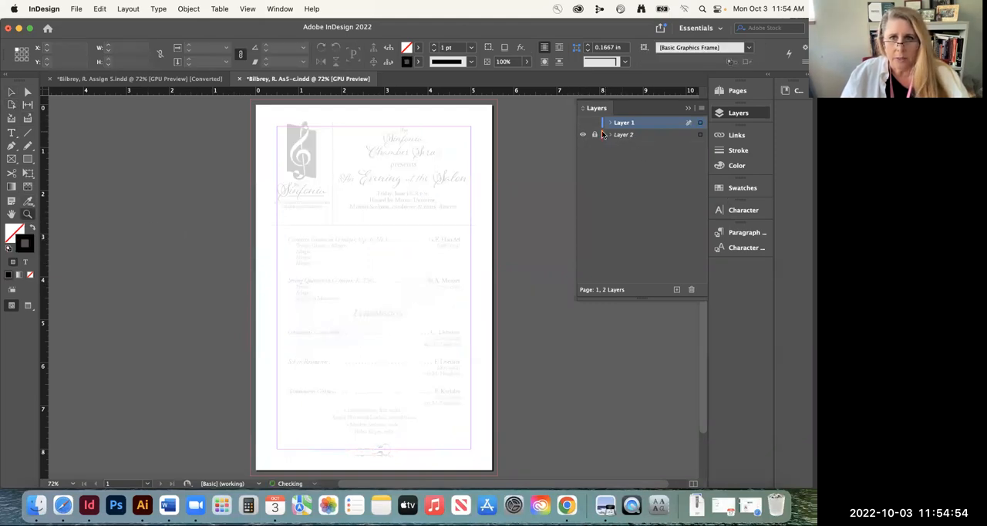
pyautogui.click(610, 135)
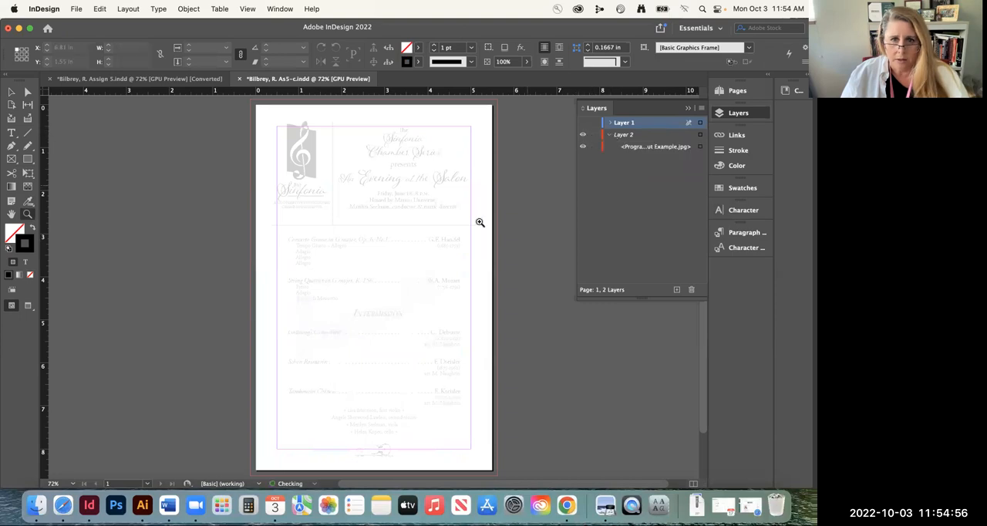
# Select the template image on the page and raise its opacity from faded to full
pyautogui.click(446, 244)
pyautogui.press('v')
pyautogui.click(372, 221)
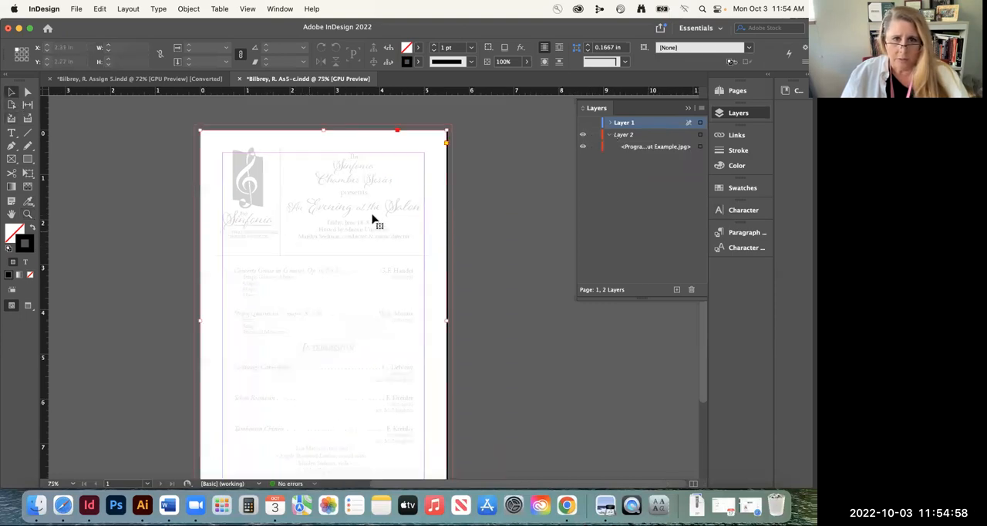
pyautogui.click(527, 62)
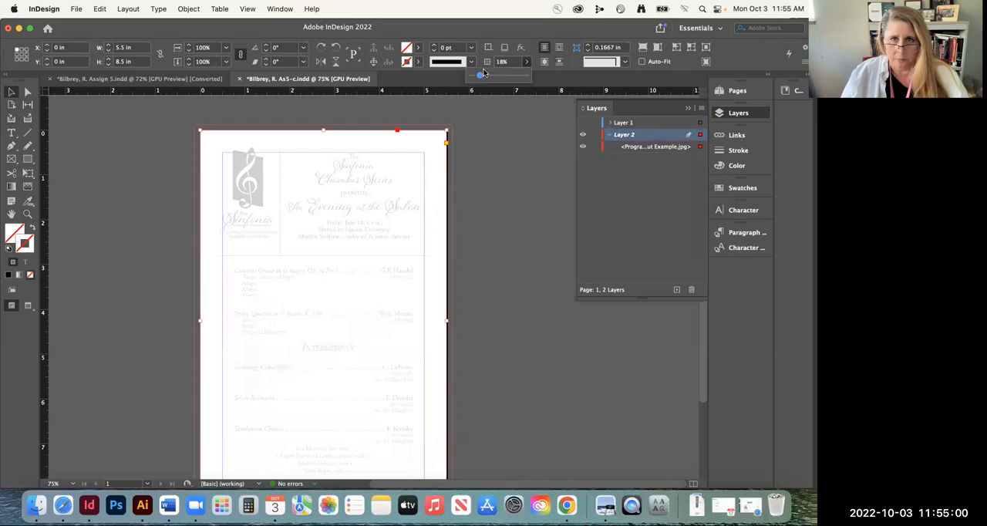
pyautogui.moveTo(483, 73); pyautogui.dragTo(576, 79)
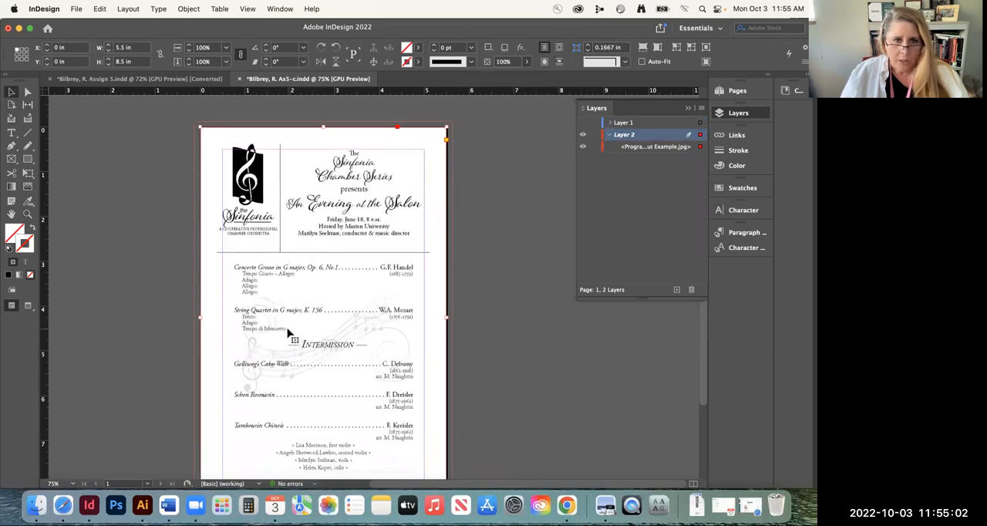
# Examine the violin ornament and the diamonds beside the musicians on the template close up
pyautogui.scroll(-3, 274, 326)
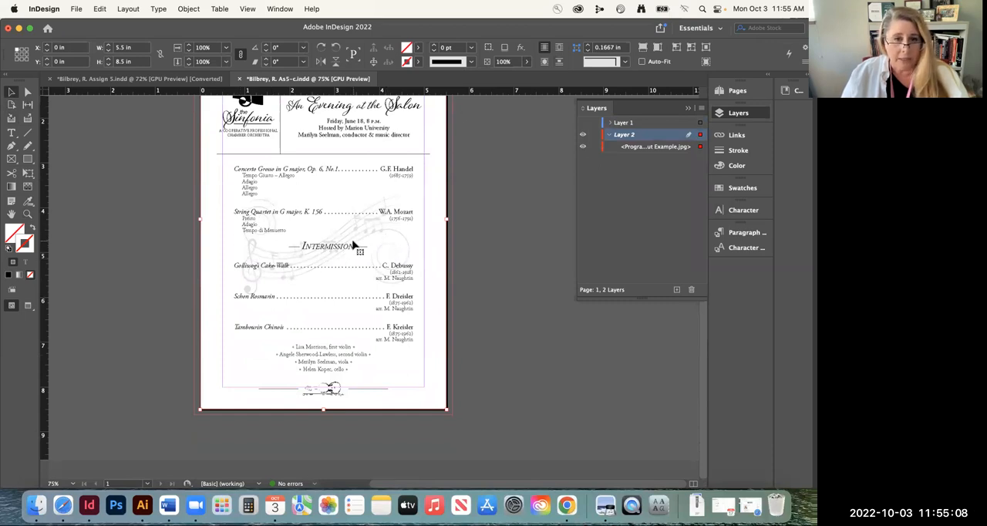
pyautogui.click(28, 215)
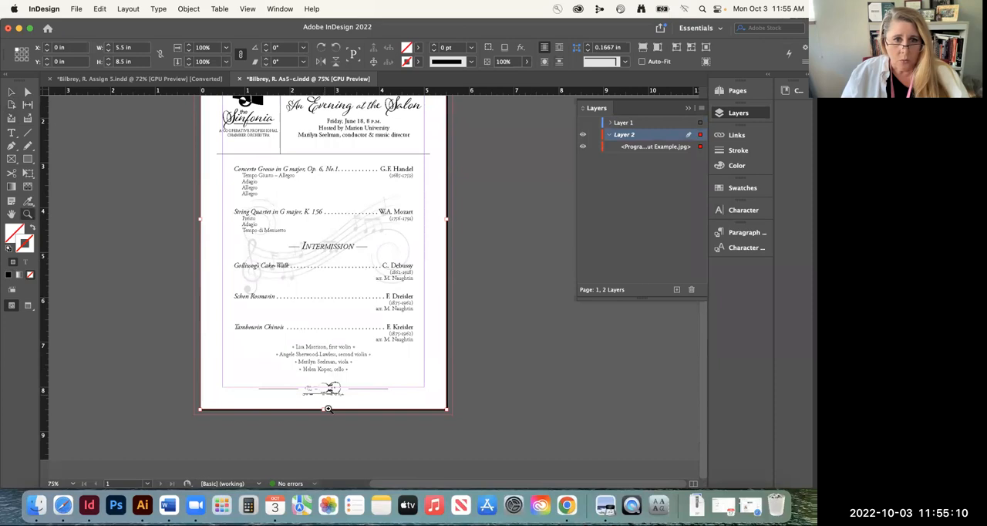
pyautogui.moveTo(326, 409); pyautogui.dragTo(423, 425)
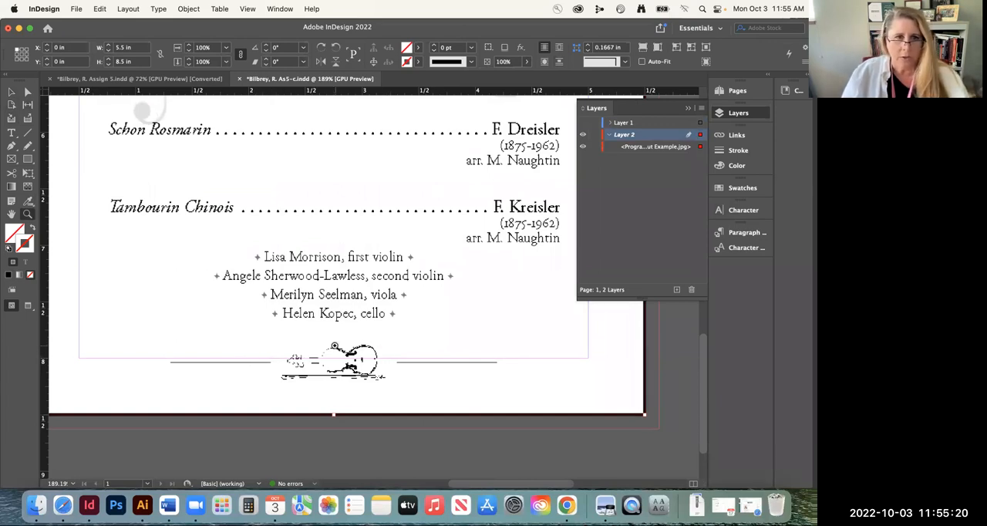
pyautogui.moveTo(251, 259); pyautogui.dragTo(440, 313)
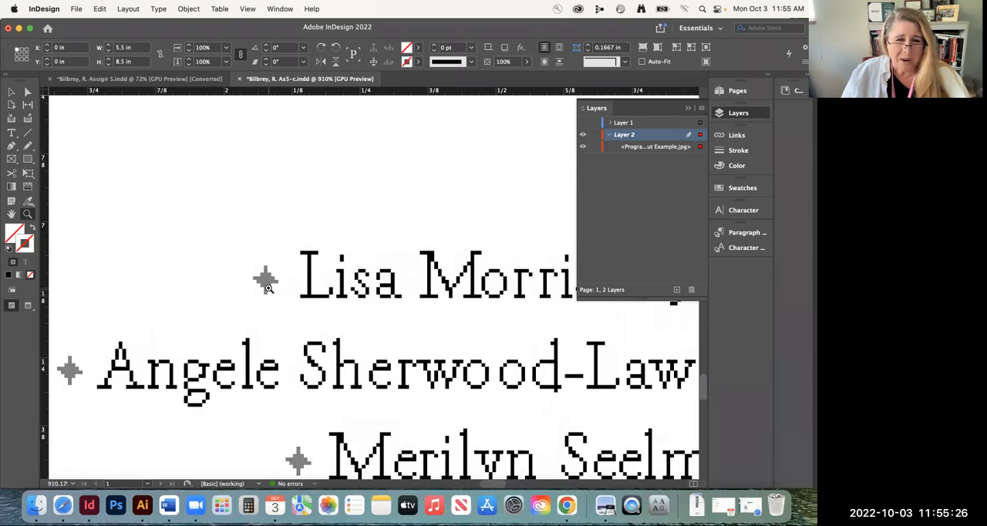
# Hide Layer 2 with the template image and make Layer 1 visible again
pyautogui.press('super+0')
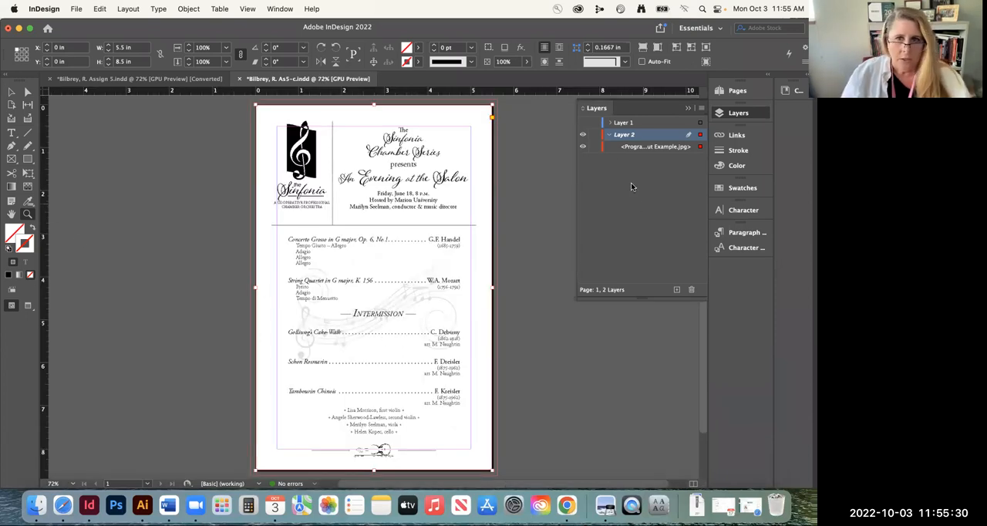
pyautogui.click(583, 146)
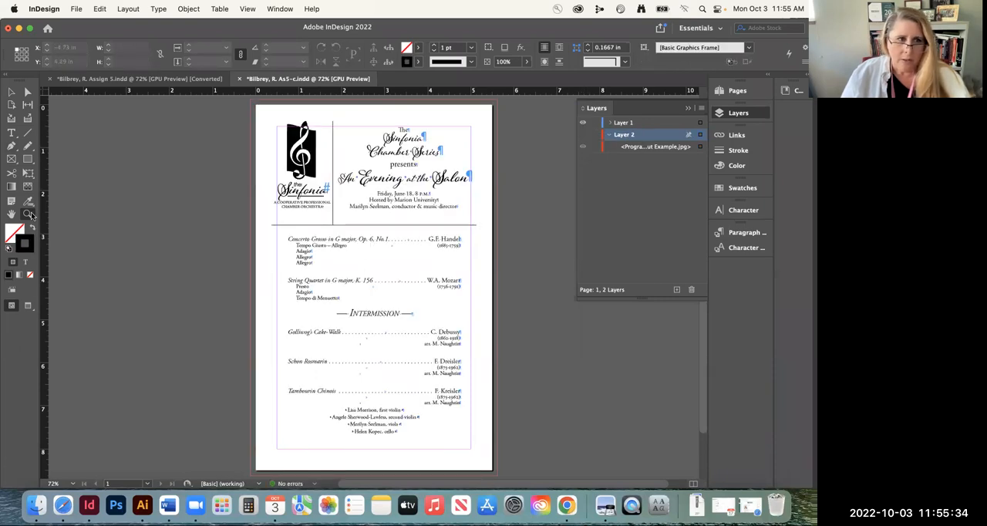
# Select the diamond frame at the start of the first violin line and set its black fill to a 50% tint
pyautogui.moveTo(408, 423); pyautogui.dragTo(531, 407)
pyautogui.moveTo(394, 445); pyautogui.dragTo(337, 318)
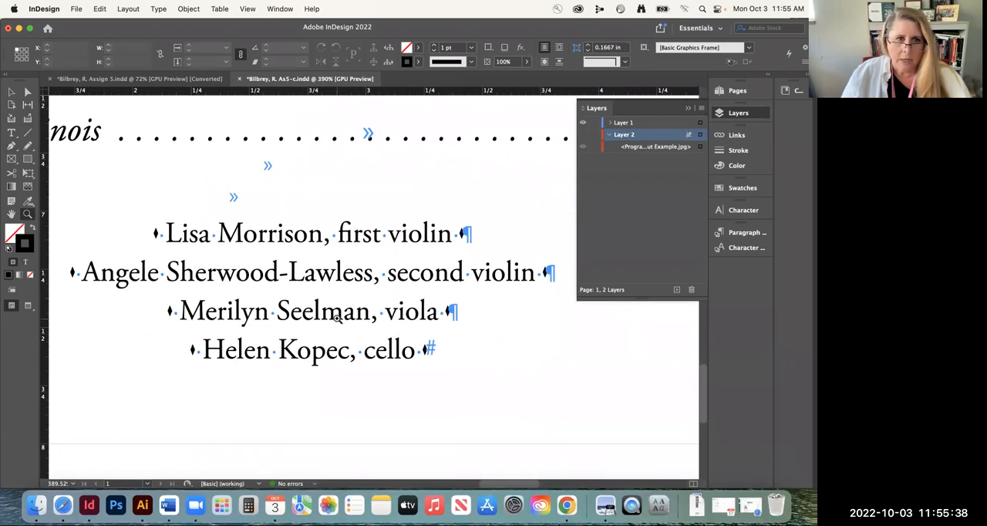
pyautogui.click(12, 133)
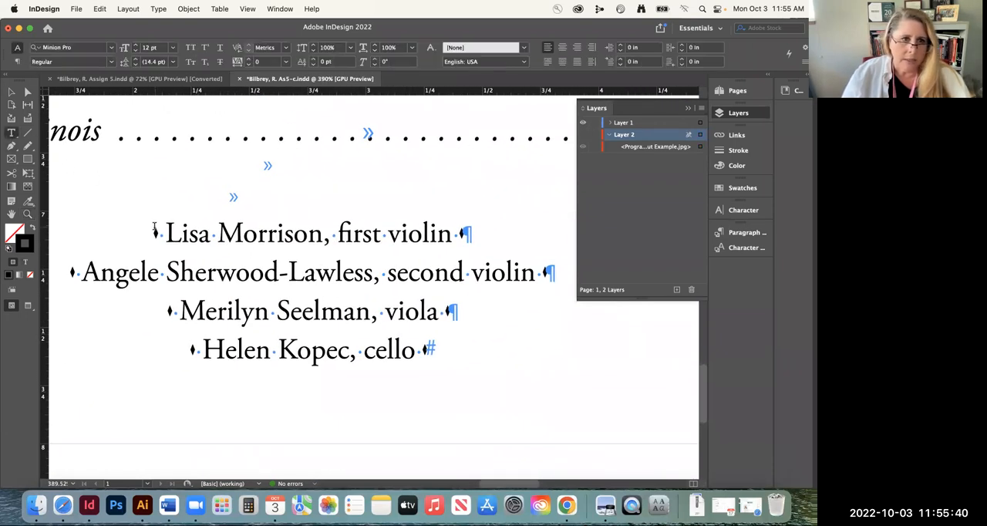
pyautogui.moveTo(159, 233); pyautogui.dragTo(153, 233)
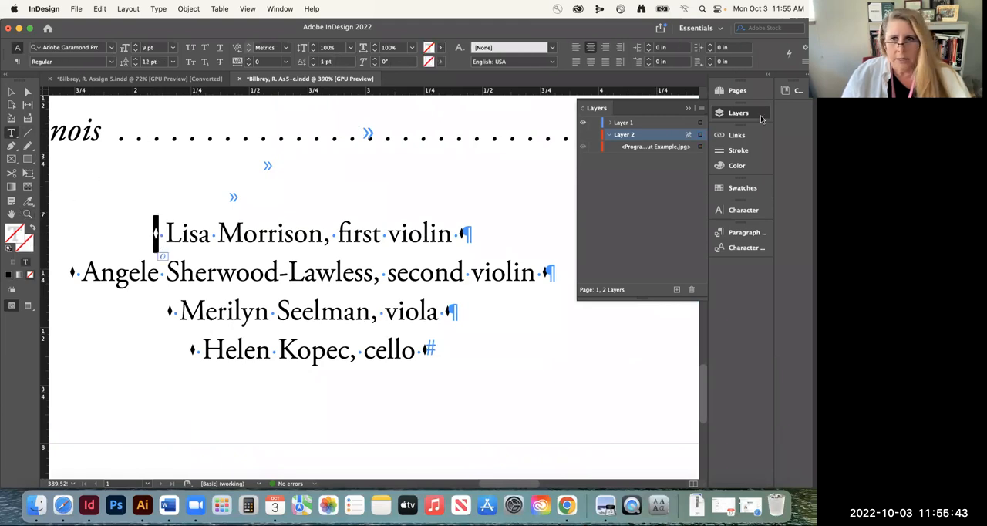
pyautogui.click(725, 189)
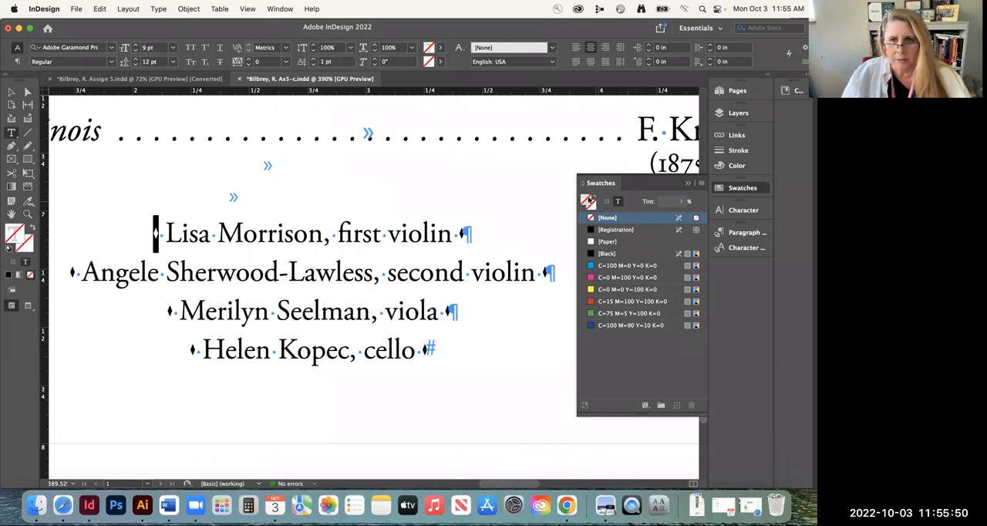
pyautogui.click(25, 93)
pyautogui.click(155, 231)
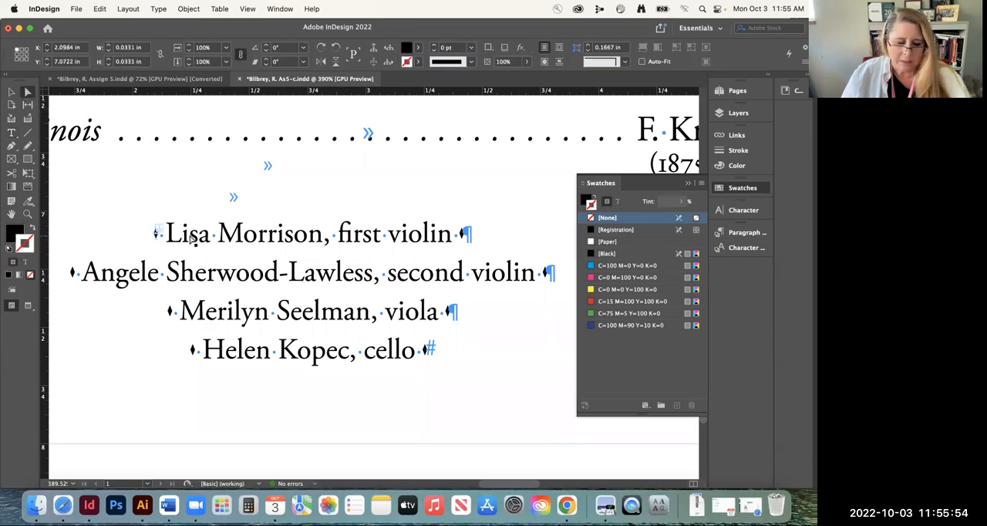
pyautogui.click(465, 233)
pyautogui.click(546, 277)
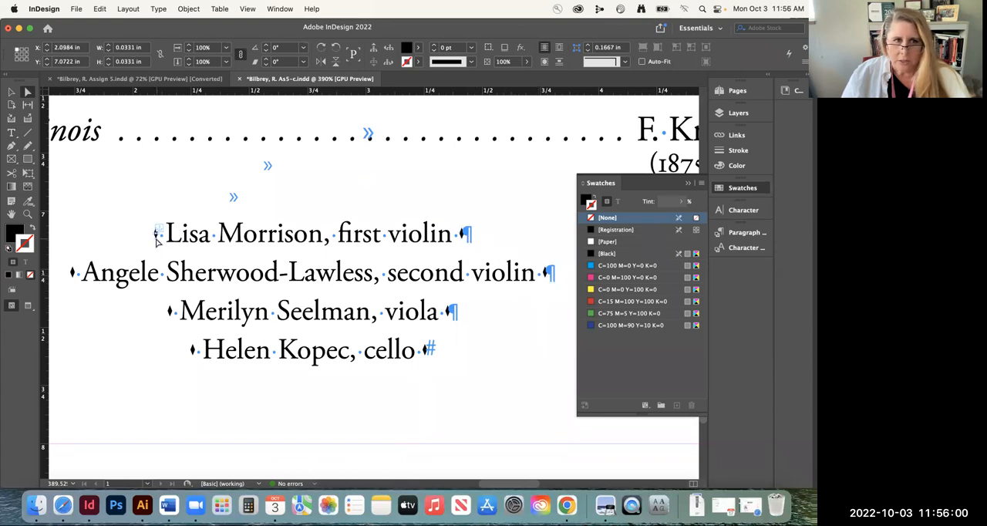
pyautogui.click(586, 201)
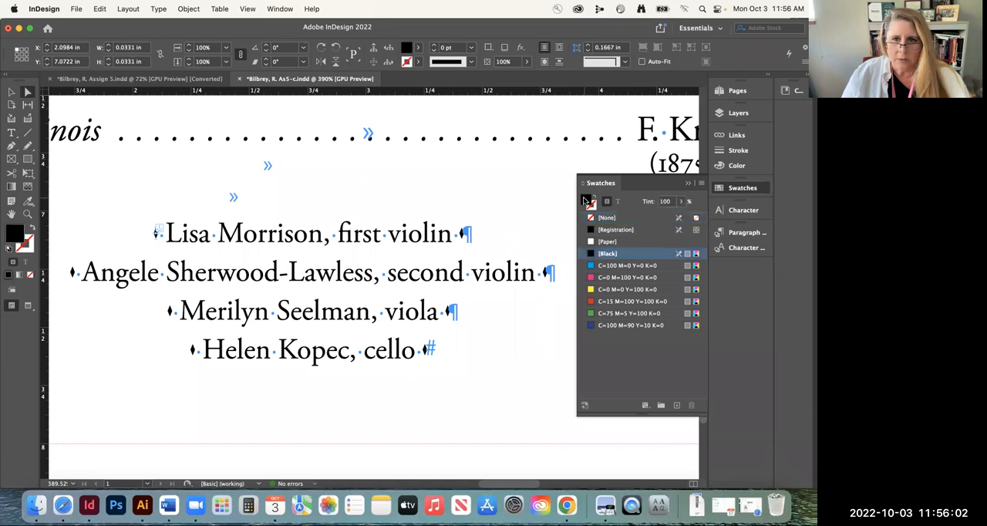
pyautogui.click(681, 201)
pyautogui.click(679, 201)
pyautogui.doubleClick(660, 201)
pyautogui.write('50')
pyautogui.press('Return')
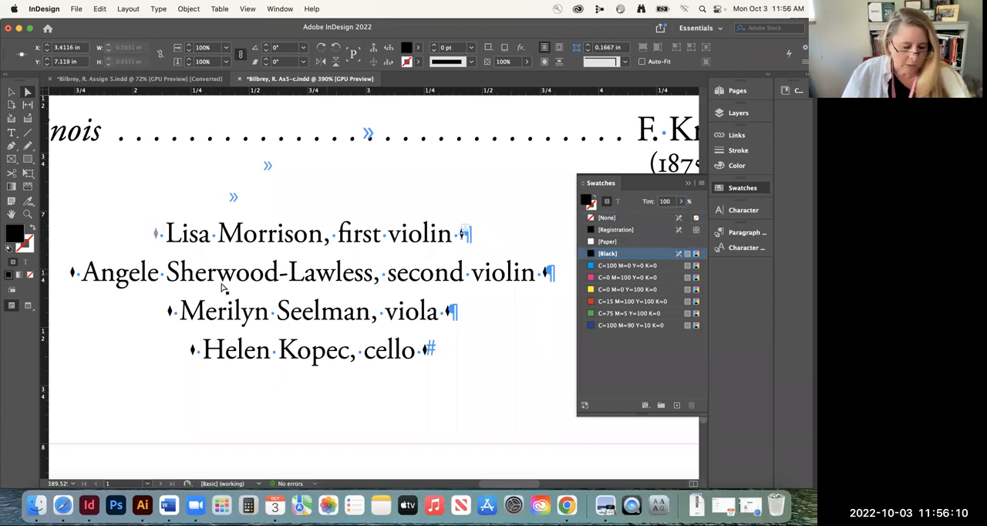
# Set the black fill of the diamond at the end of the first violin line to a 50% tint
pyautogui.click(74, 274)
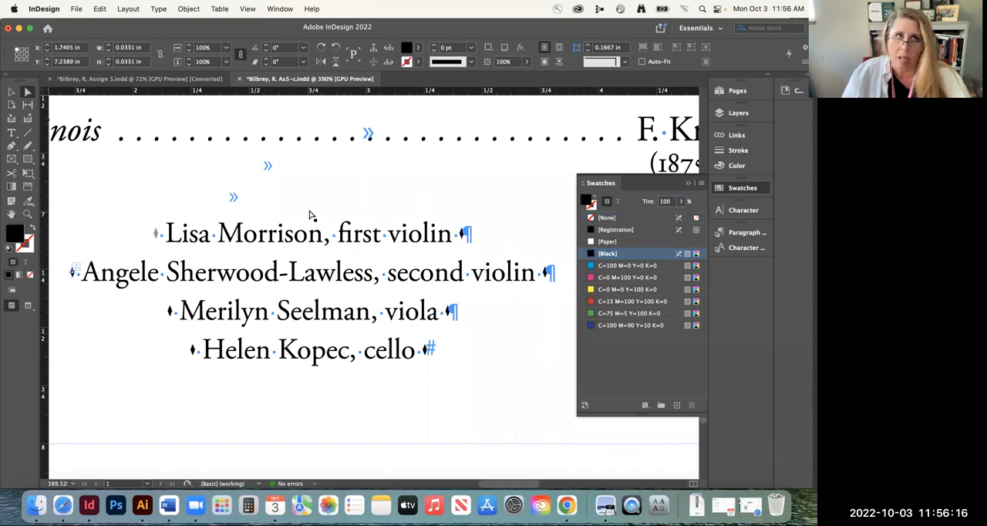
pyautogui.click(464, 233)
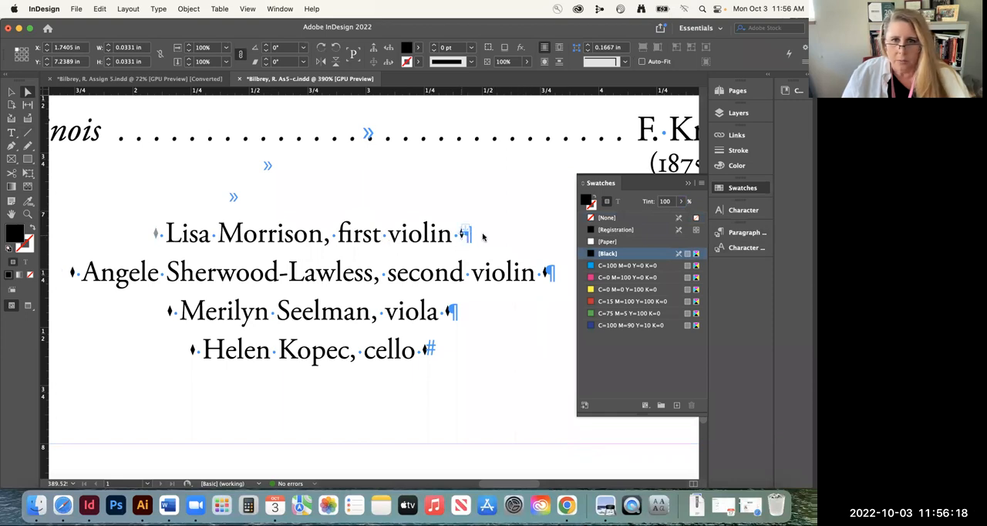
pyautogui.click(670, 203)
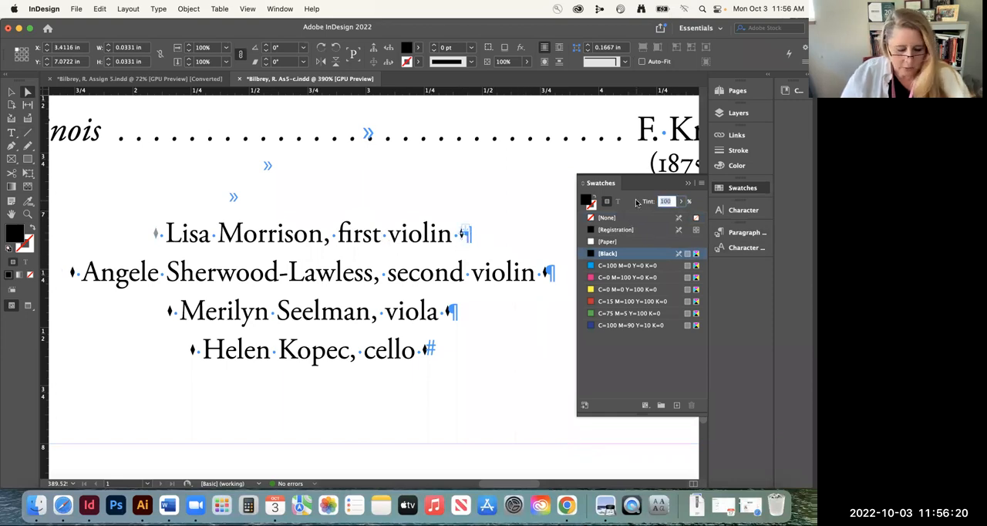
pyautogui.press('Return')
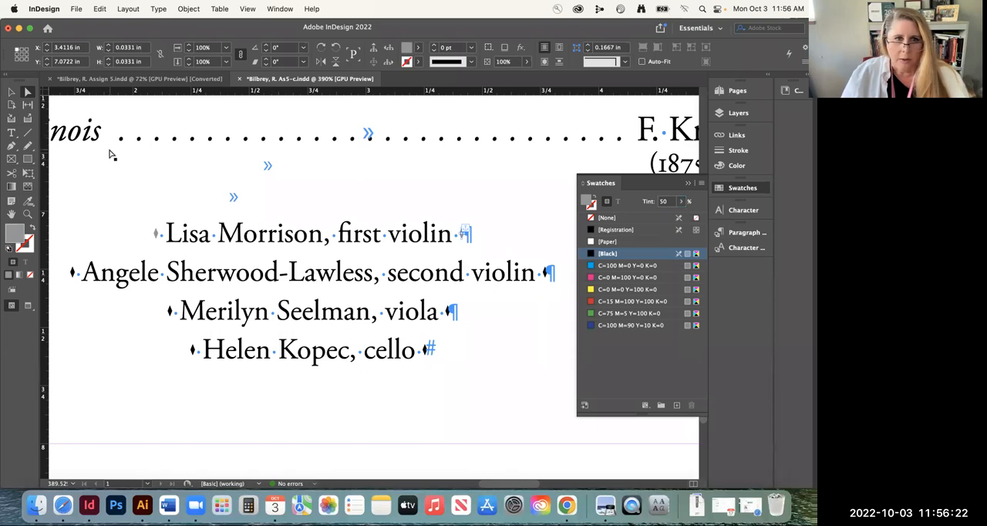
# Replace the leading diamonds of the other three musician lines with copies of the first violin line's grey diamond and space
pyautogui.click(12, 133)
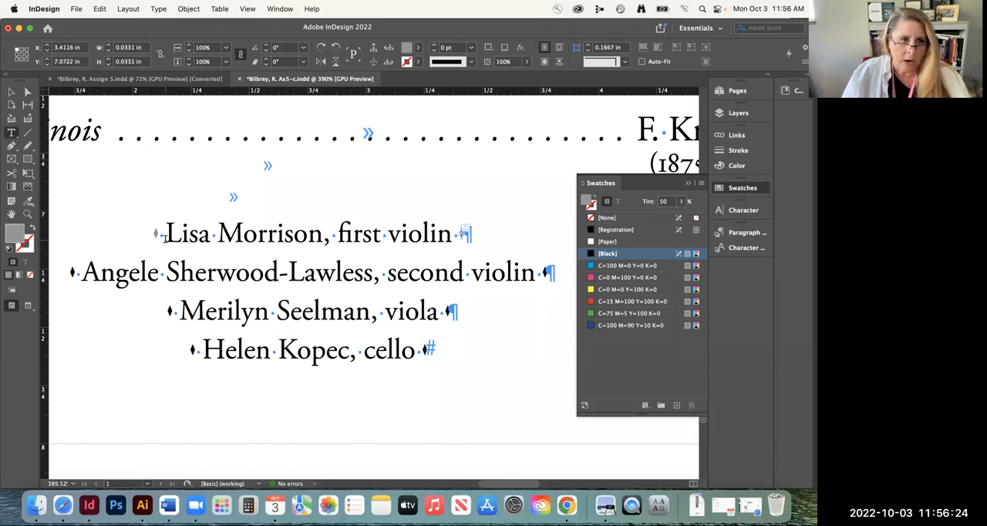
pyautogui.moveTo(164, 239); pyautogui.dragTo(155, 239)
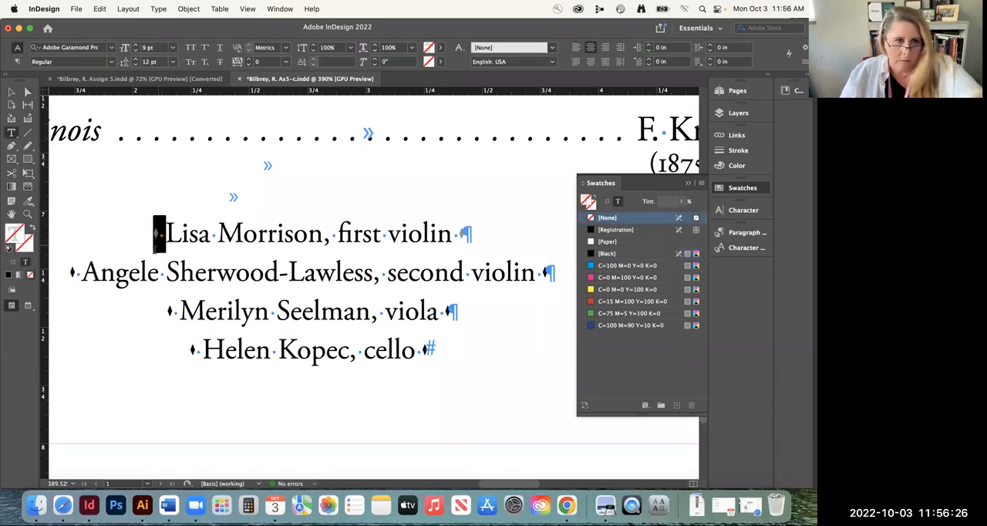
pyautogui.moveTo(83, 275); pyautogui.dragTo(71, 274)
pyautogui.click(82, 274)
pyautogui.click(178, 313)
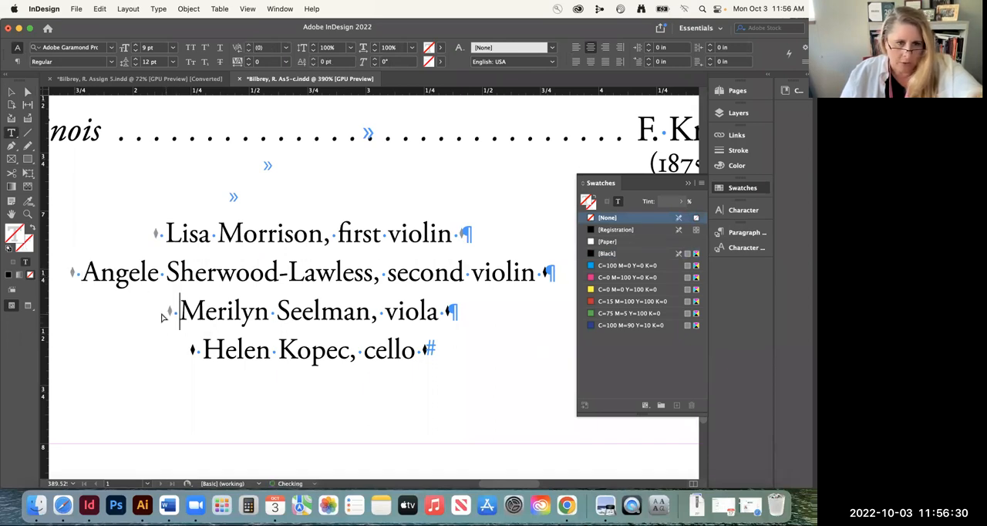
pyautogui.click(201, 352)
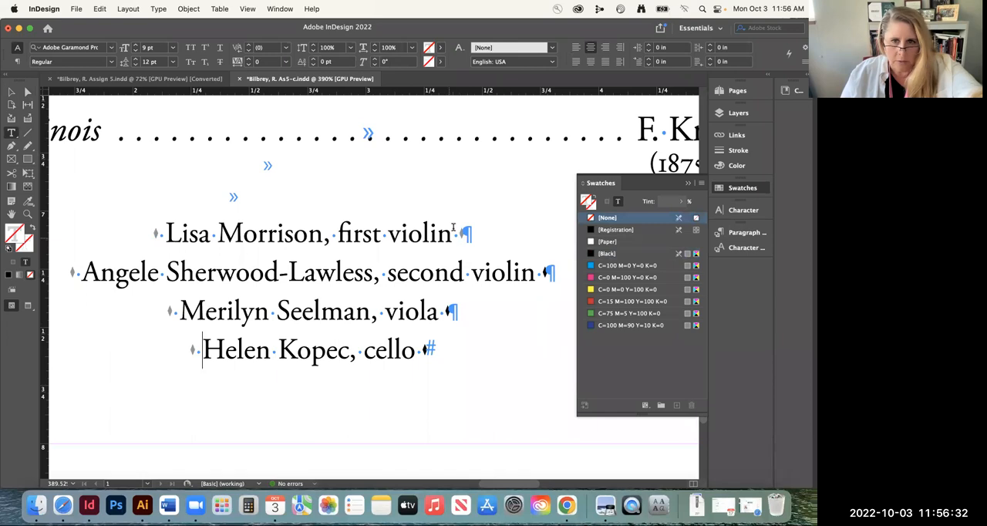
# Replace the trailing diamonds of the other three musician lines with copies of the first violin line's space and grey diamond
pyautogui.moveTo(453, 233); pyautogui.dragTo(463, 233)
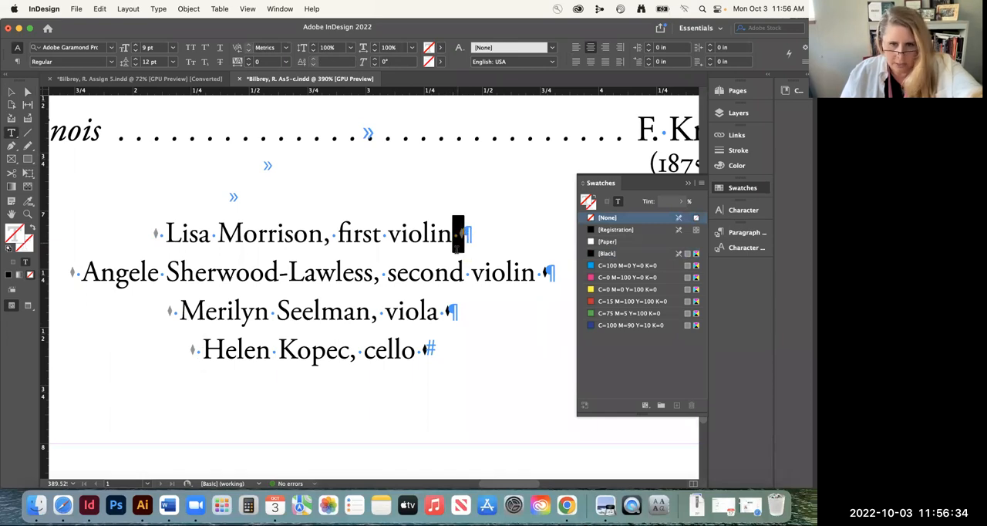
pyautogui.moveTo(538, 272); pyautogui.dragTo(544, 272)
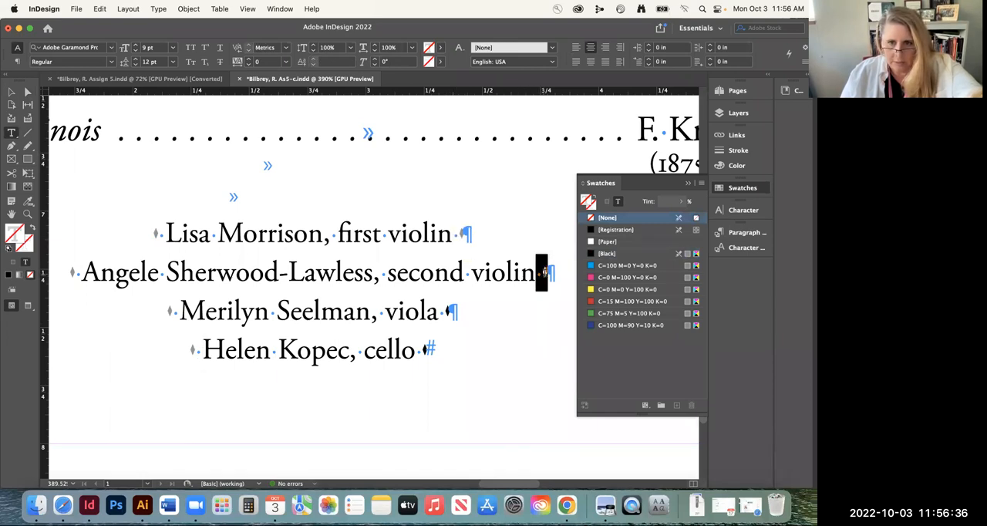
pyautogui.click(547, 272)
pyautogui.moveTo(441, 312); pyautogui.dragTo(448, 312)
pyautogui.click(452, 312)
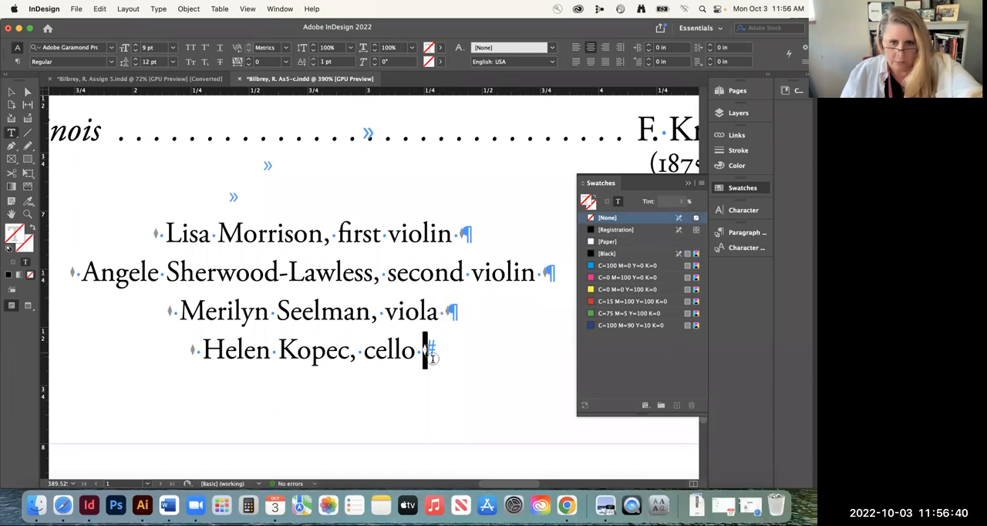
pyautogui.click(235, 232)
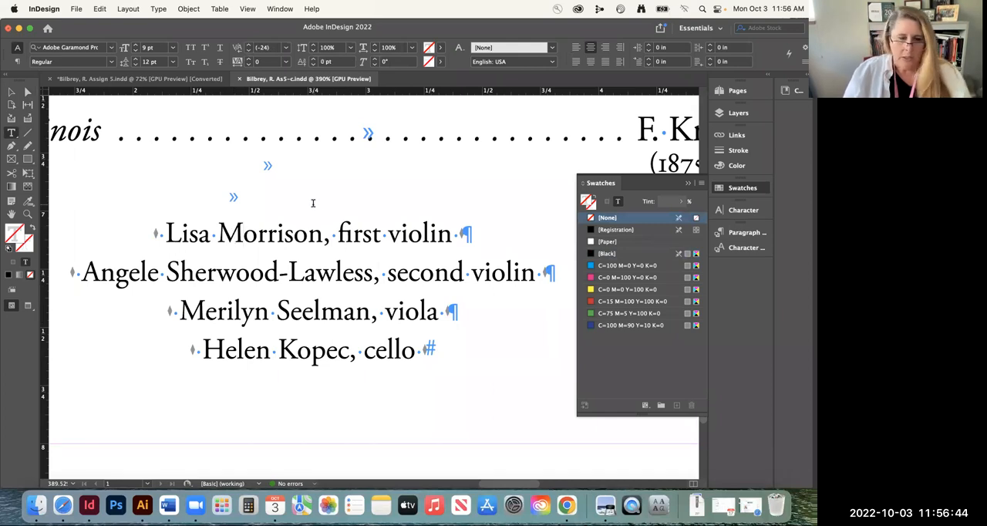
pyautogui.write('—')
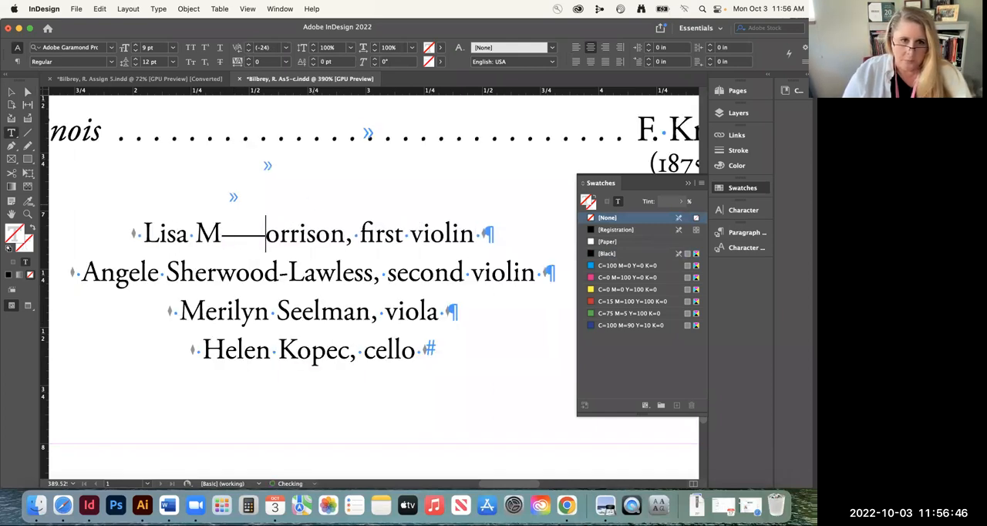
pyautogui.press('super+z')
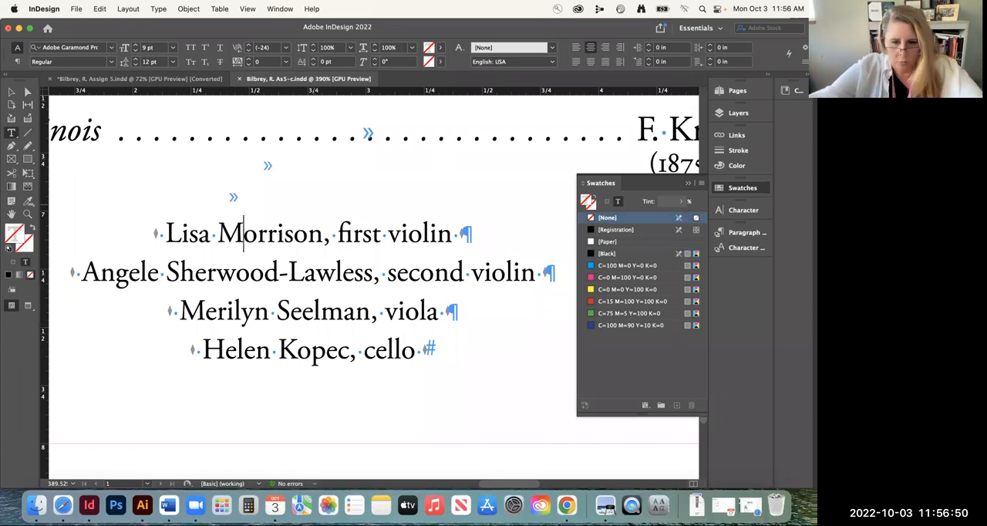
# Review the musician lines and the program text above them, including the whole page
pyautogui.press('super+minus')
pyautogui.press('super+minus')
pyautogui.press('super+minus')
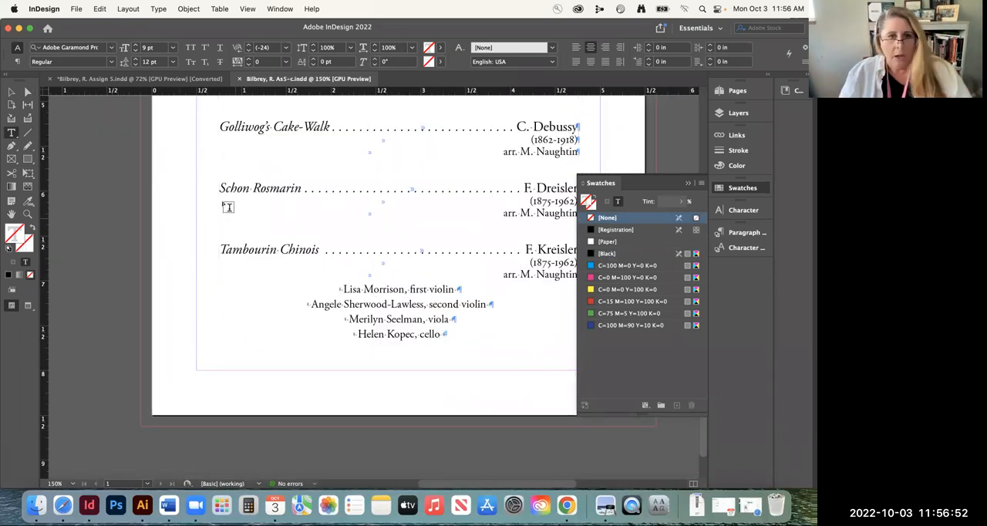
pyautogui.click(11, 92)
pyautogui.scroll(10, 279, 272)
pyautogui.scroll(-6, 279, 271)
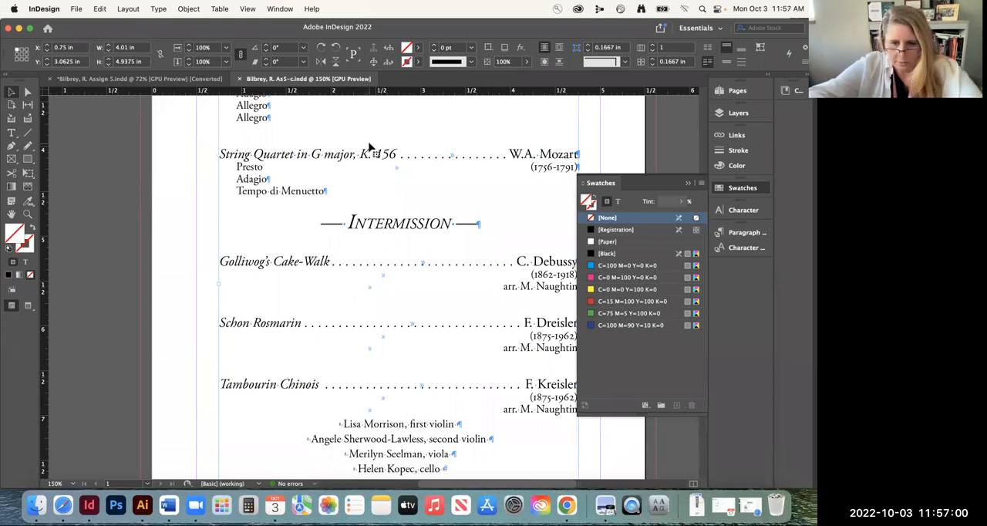
pyautogui.press('super+0')
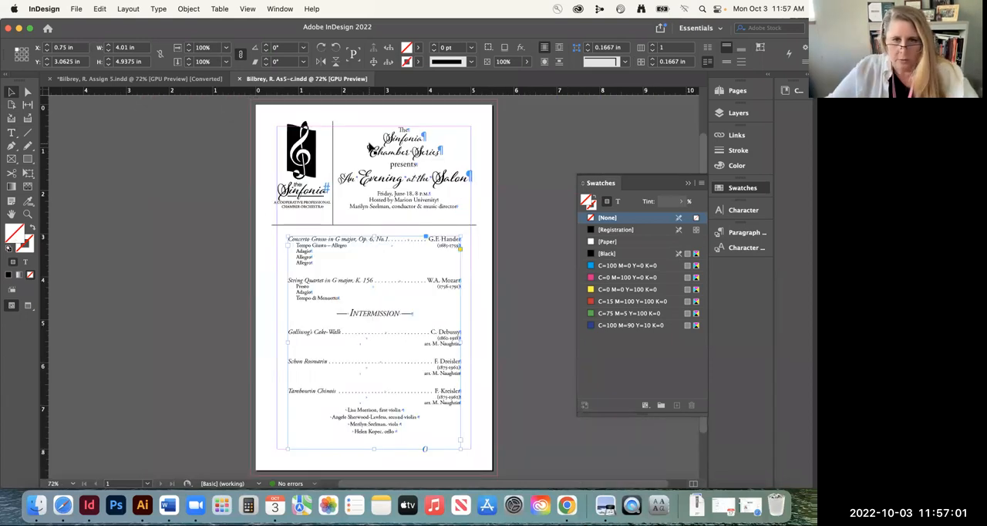
# Collapse Layer 2 and keep it hidden, create a new layer directly above it and name that layer Images
pyautogui.click(738, 112)
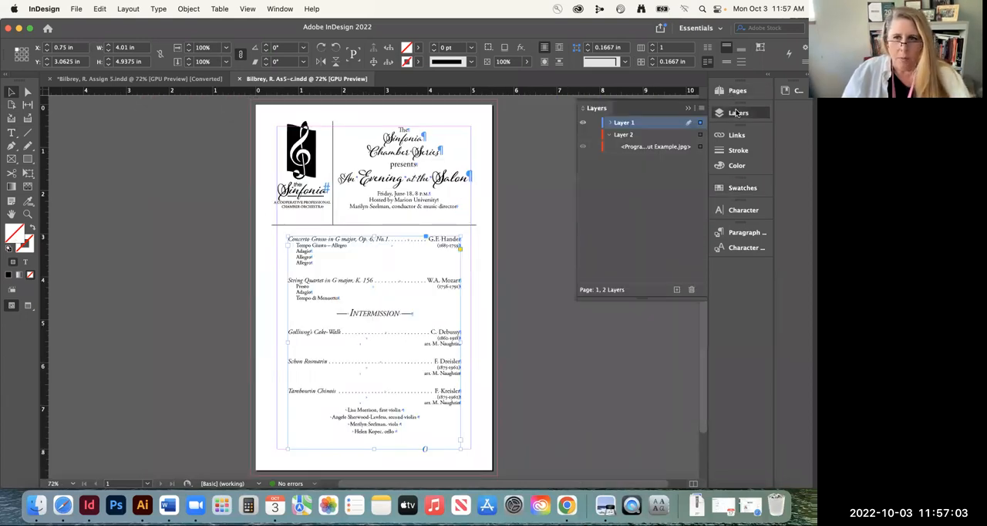
pyautogui.click(583, 135)
pyautogui.click(609, 134)
pyautogui.click(583, 135)
pyautogui.click(640, 135)
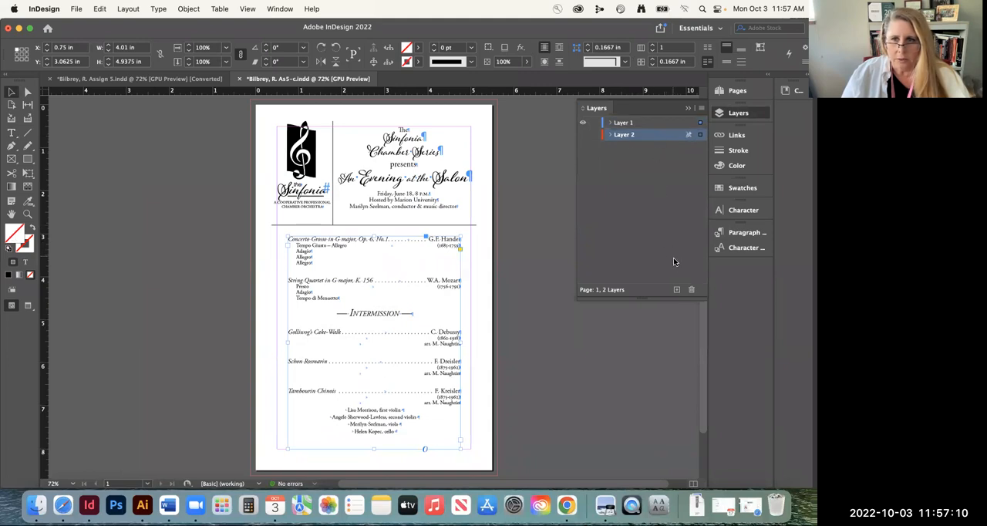
pyautogui.click(676, 289)
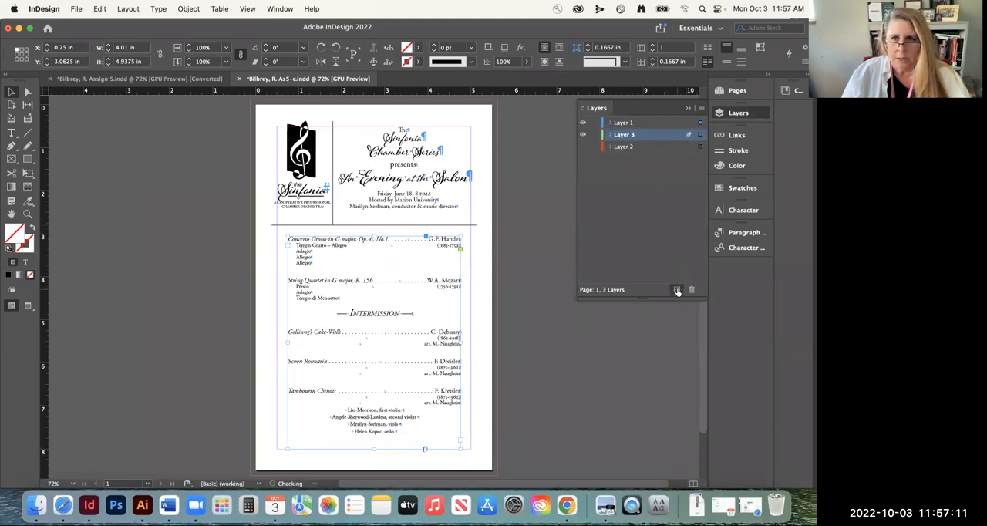
pyautogui.doubleClick(625, 135)
pyautogui.write('Images')
pyautogui.press('Return')
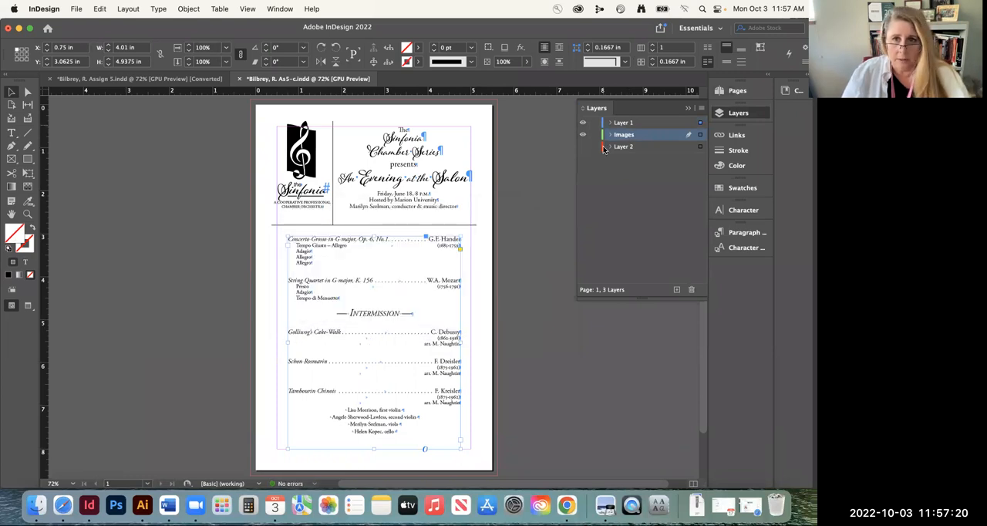
# Lock Layer 1 and Layer 2, and briefly show the template to check which images it contains
pyautogui.click(594, 122)
pyautogui.click(594, 147)
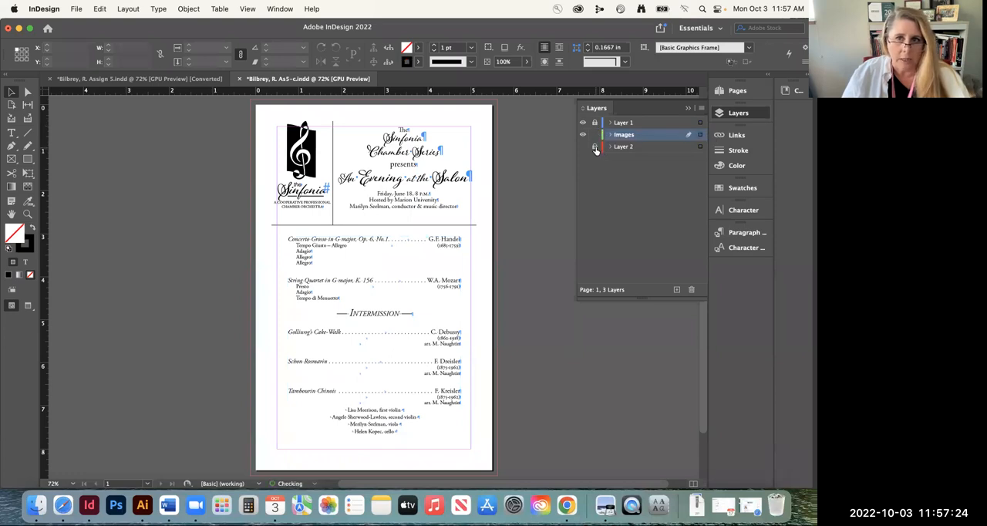
pyautogui.click(581, 147)
pyautogui.click(580, 148)
pyautogui.click(581, 148)
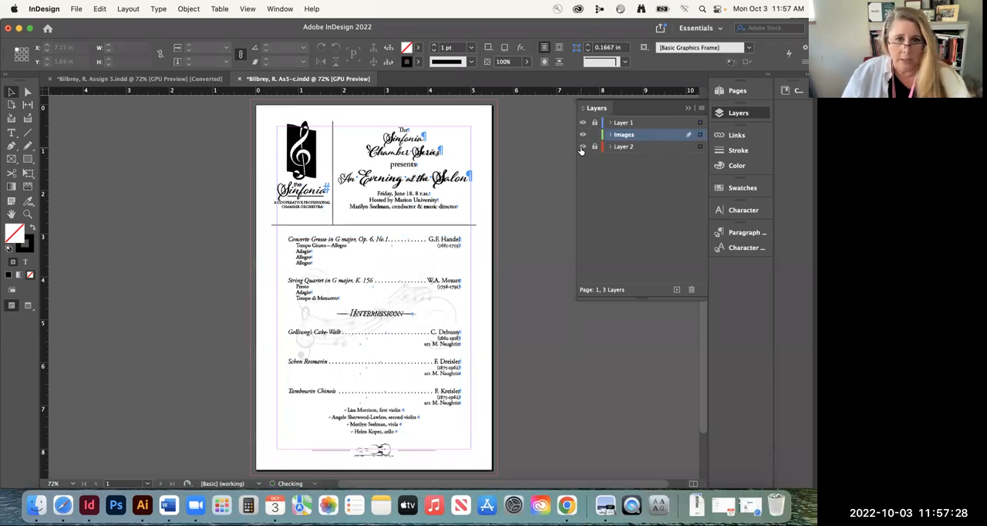
pyautogui.click(582, 148)
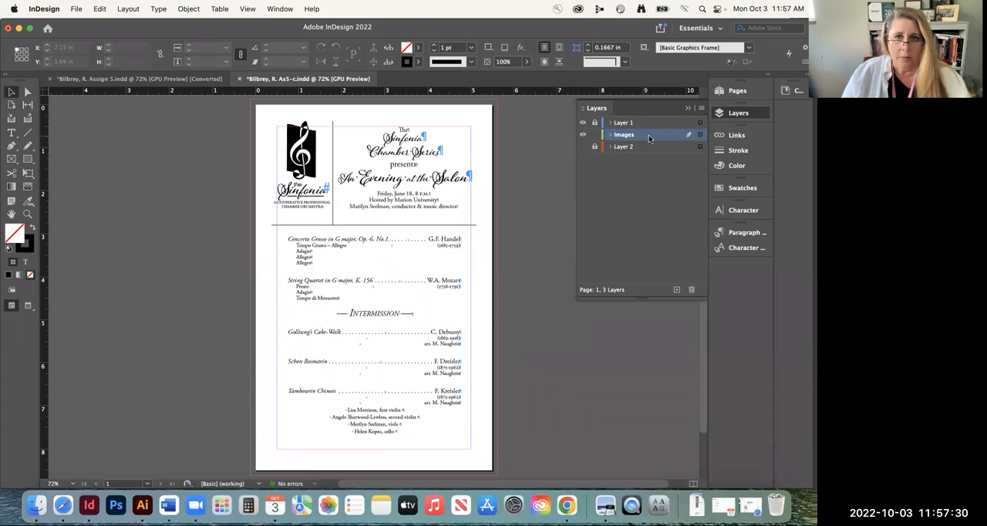
# Place music staff.tif at full size on the Images layer, starting just above the rule below the program header
pyautogui.click(76, 9)
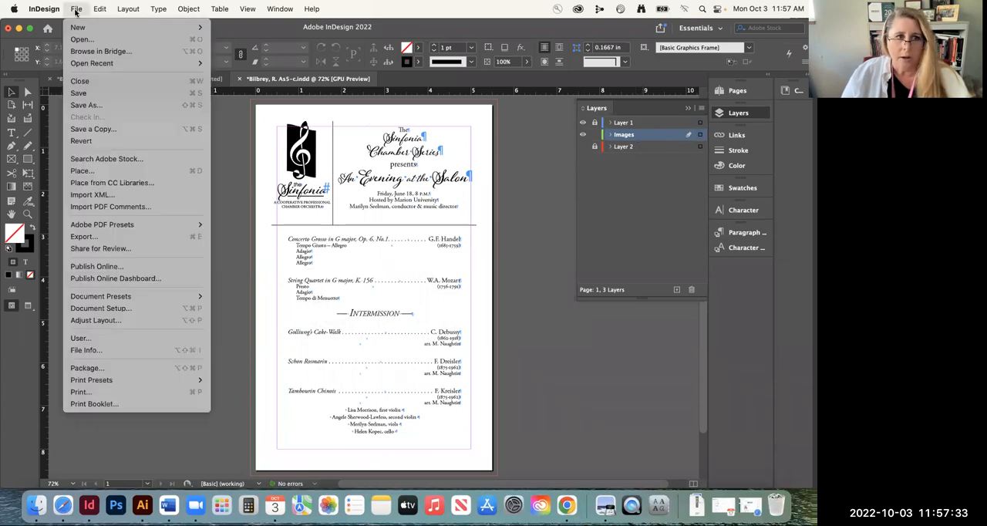
pyautogui.click(193, 171)
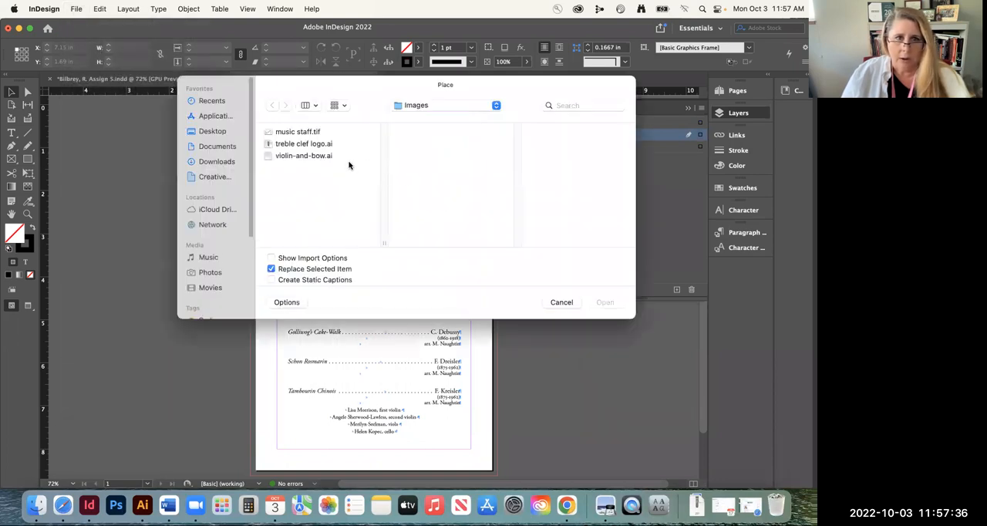
pyautogui.click(288, 132)
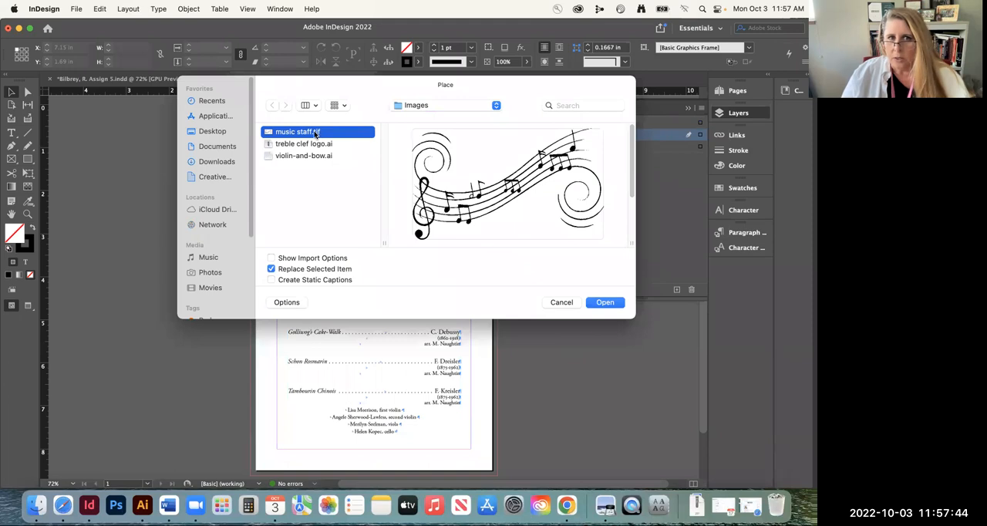
pyautogui.click(605, 303)
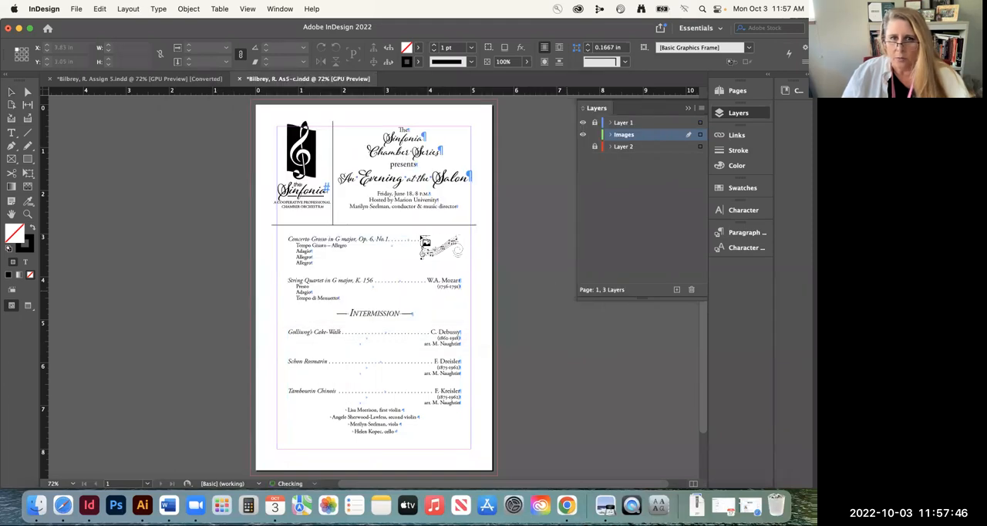
pyautogui.click(273, 218)
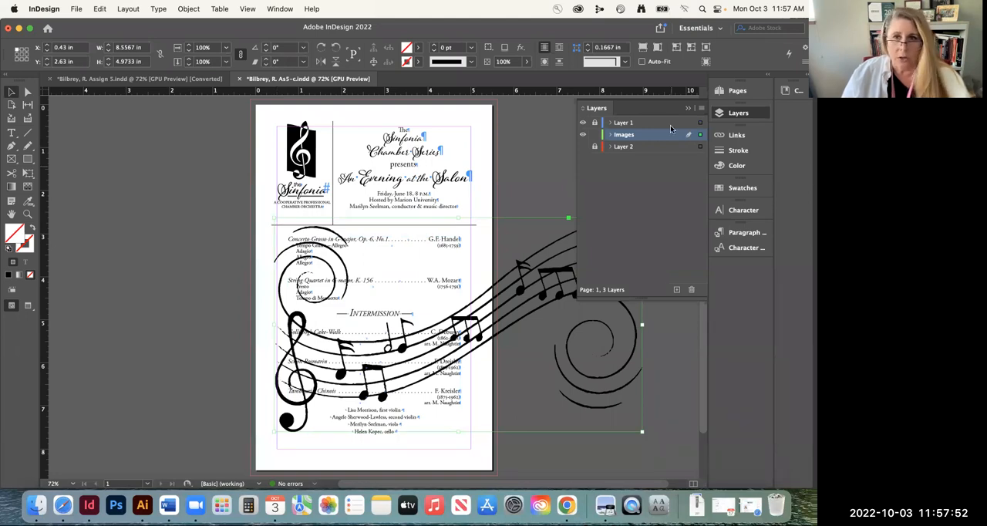
# Show Layer 2, scale the music staff image to about 3.82 by 2.22 in and align it over the template's staff artwork
pyautogui.click(584, 147)
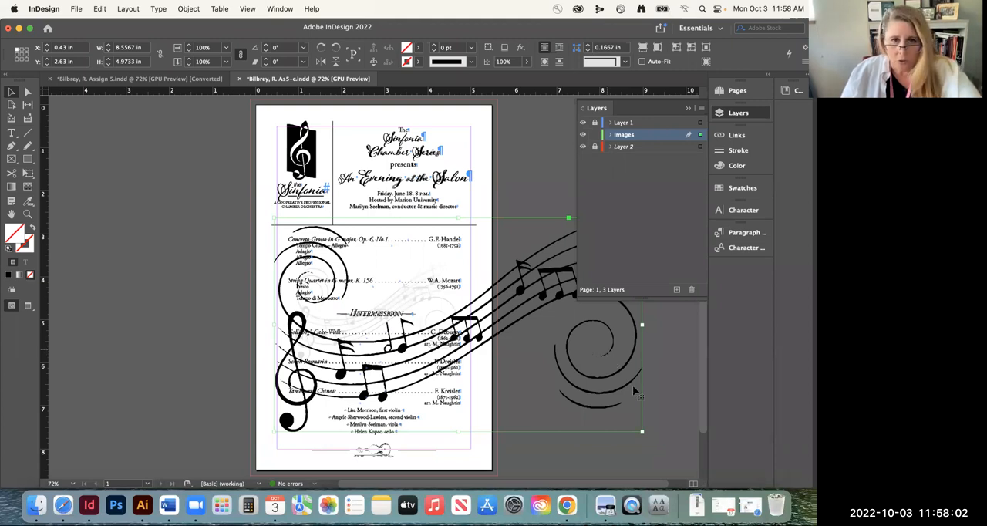
pyautogui.moveTo(643, 431); pyautogui.dragTo(642, 432)
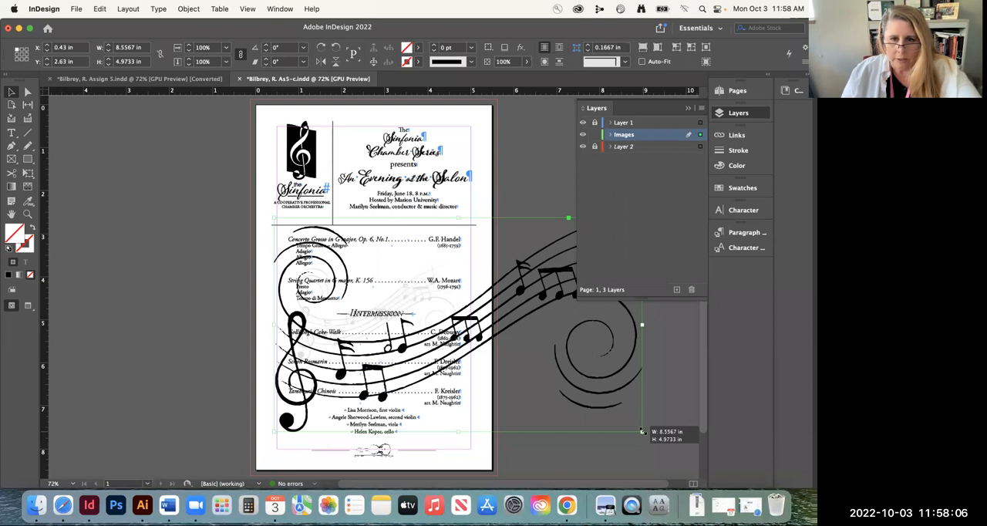
pyautogui.moveTo(642, 432); pyautogui.dragTo(458, 295)
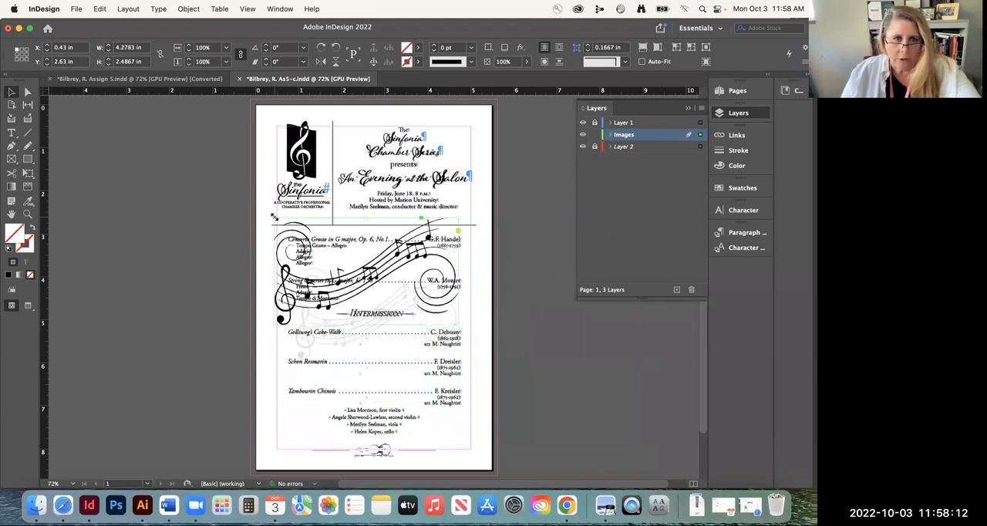
pyautogui.moveTo(273, 216); pyautogui.dragTo(294, 233)
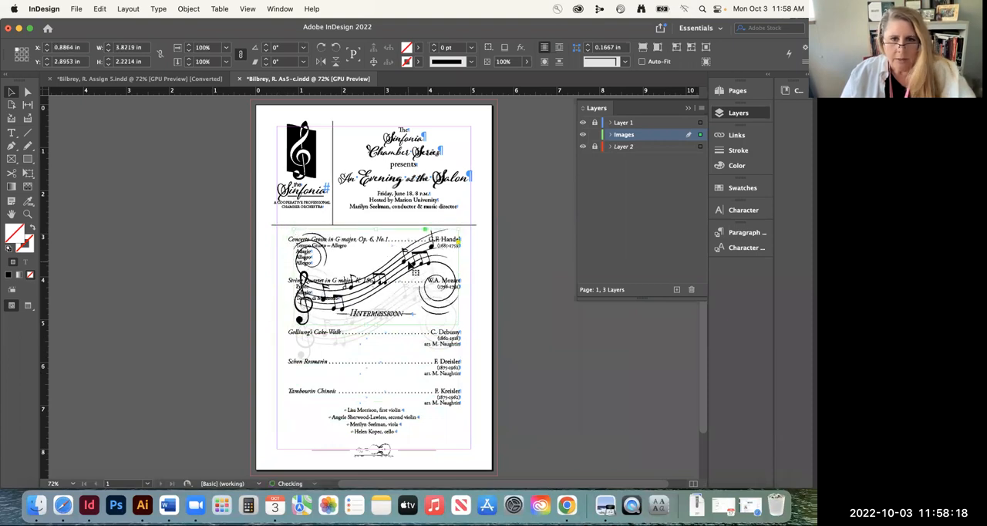
pyautogui.moveTo(408, 259); pyautogui.dragTo(457, 275)
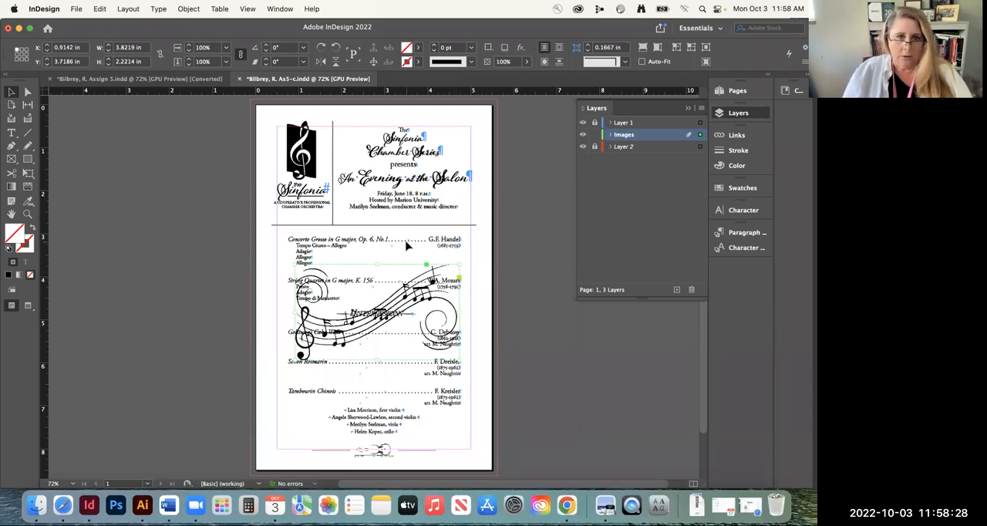
# Hide Layer 2, set the music staff image's opacity to 10% and deselect the image
pyautogui.click(582, 147)
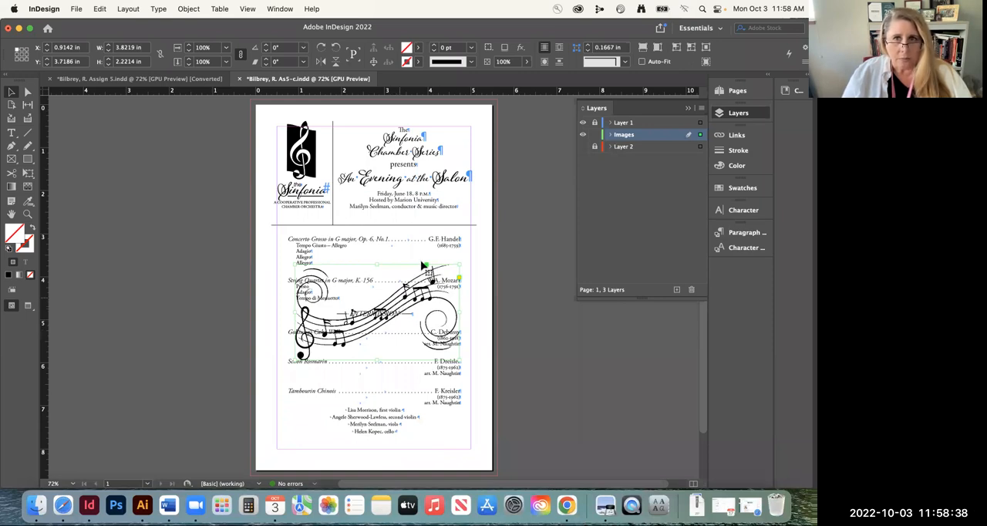
pyautogui.click(527, 61)
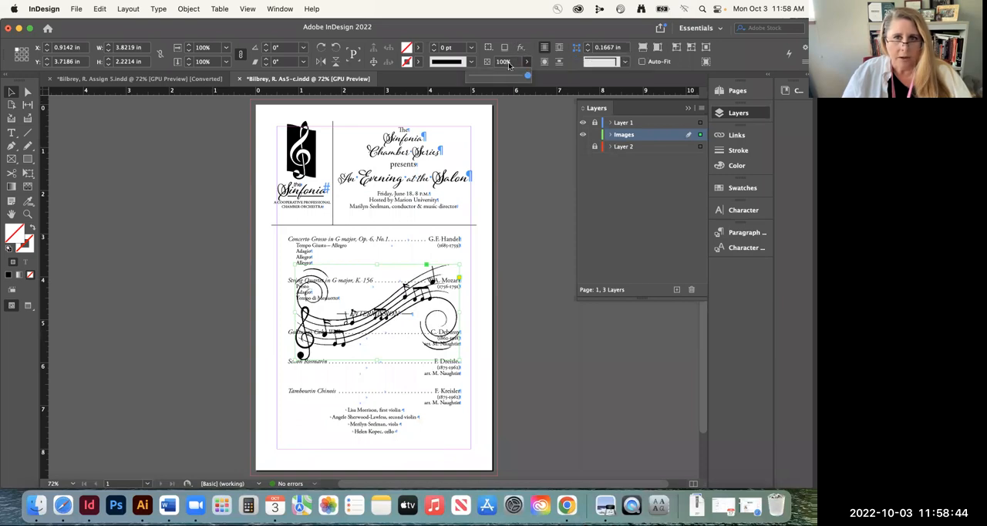
pyautogui.click(513, 63)
pyautogui.moveTo(515, 63); pyautogui.dragTo(479, 59)
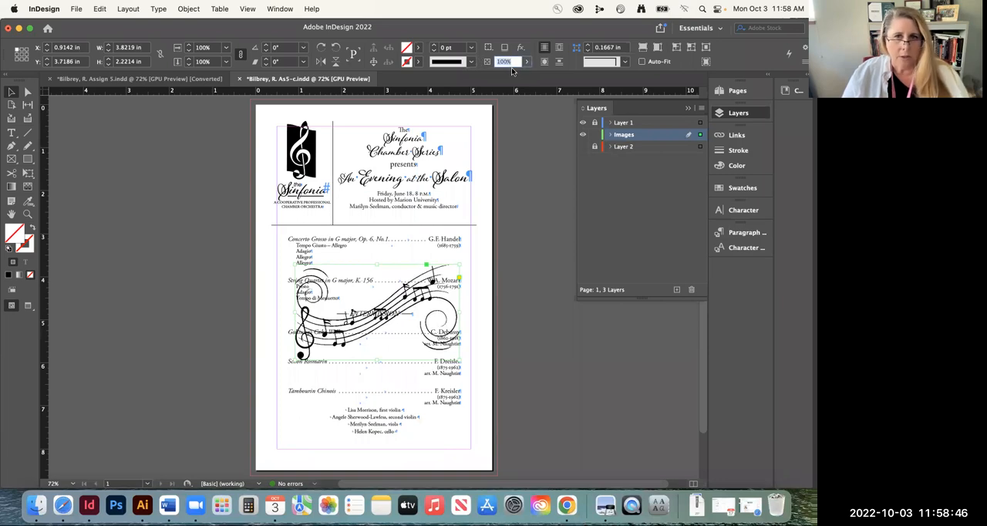
pyautogui.write('10')
pyautogui.press('Return')
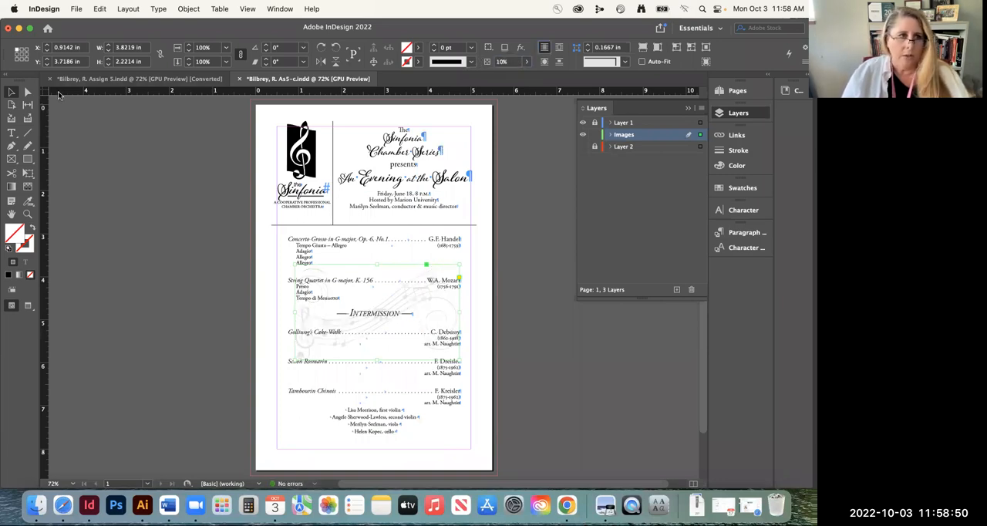
pyautogui.click(548, 249)
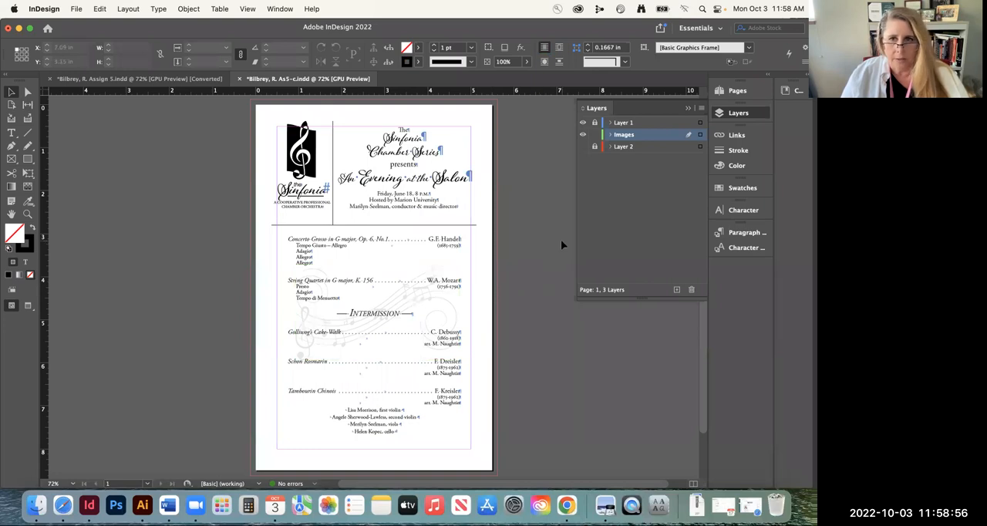
# Show Layer 2 again to expose the template's violin artwork below the musician lines
pyautogui.scroll(-2, 532, 305)
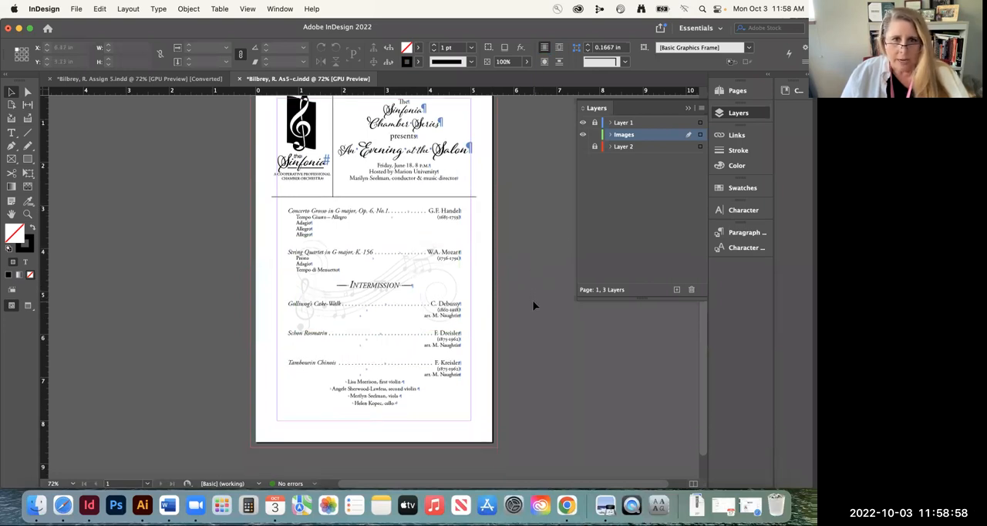
pyautogui.scroll(-1, 532, 304)
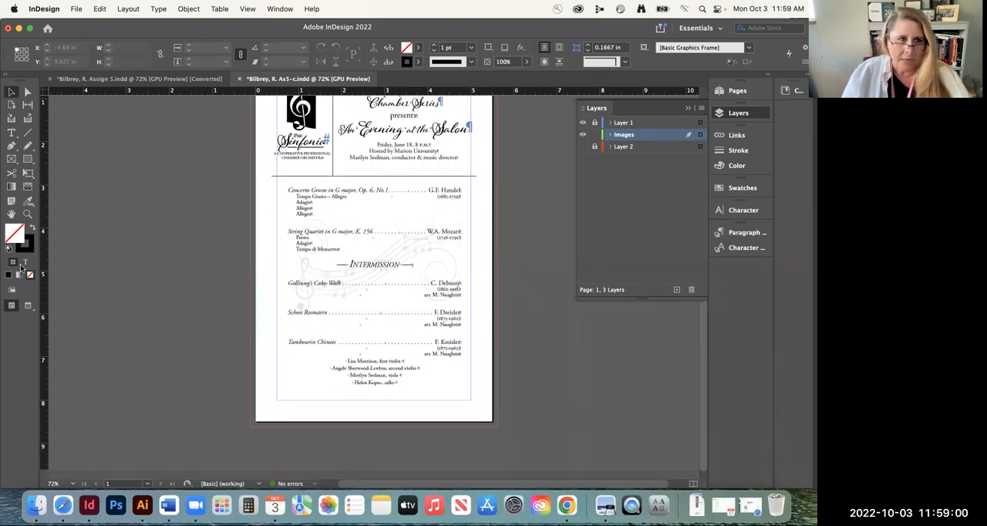
pyautogui.click(28, 214)
pyautogui.moveTo(409, 418); pyautogui.dragTo(468, 398)
pyautogui.moveTo(509, 373); pyautogui.dragTo(489, 332)
pyautogui.click(11, 93)
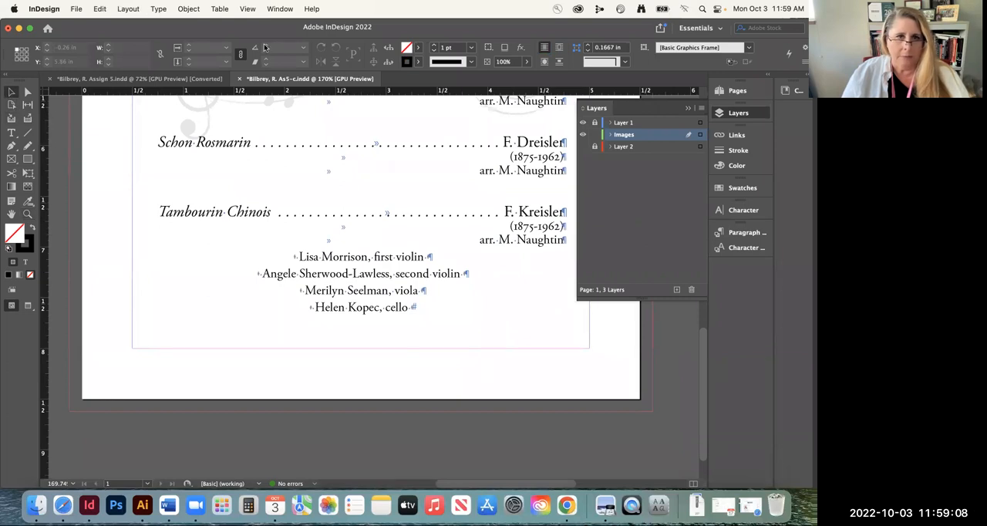
pyautogui.click(583, 146)
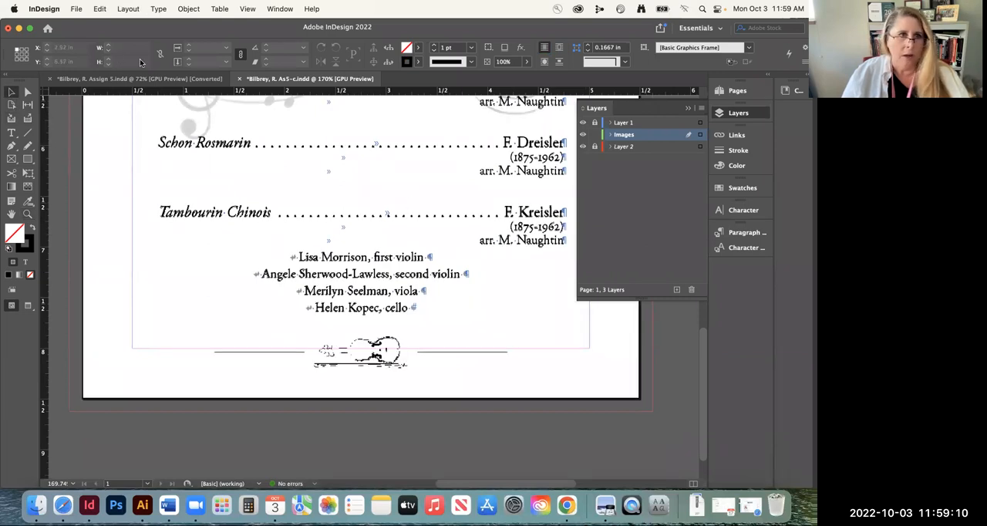
# Place violin-and-bow.ai over the template's violin at the page foot, drawing its frame about 1.26 in wide
pyautogui.click(77, 9)
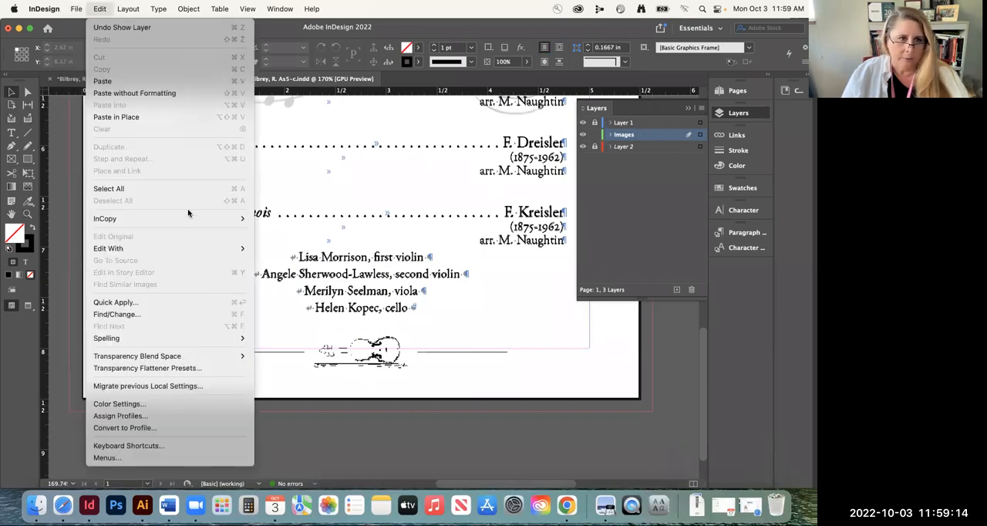
pyautogui.moveTo(70, 9)
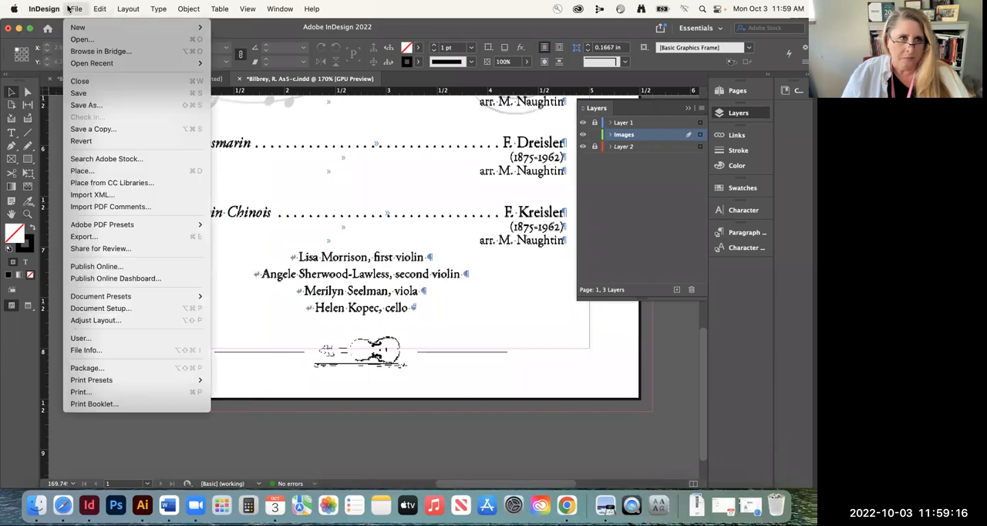
pyautogui.click(195, 173)
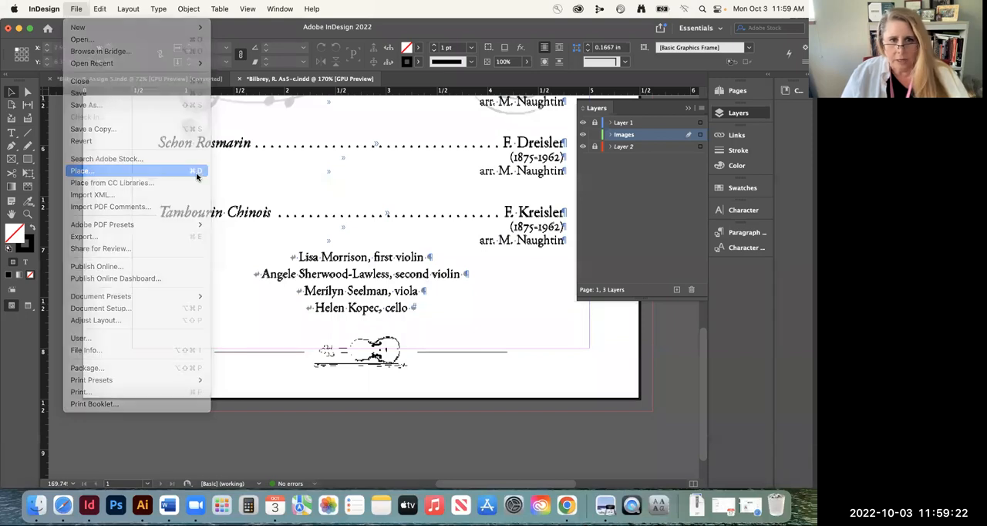
pyautogui.click(301, 156)
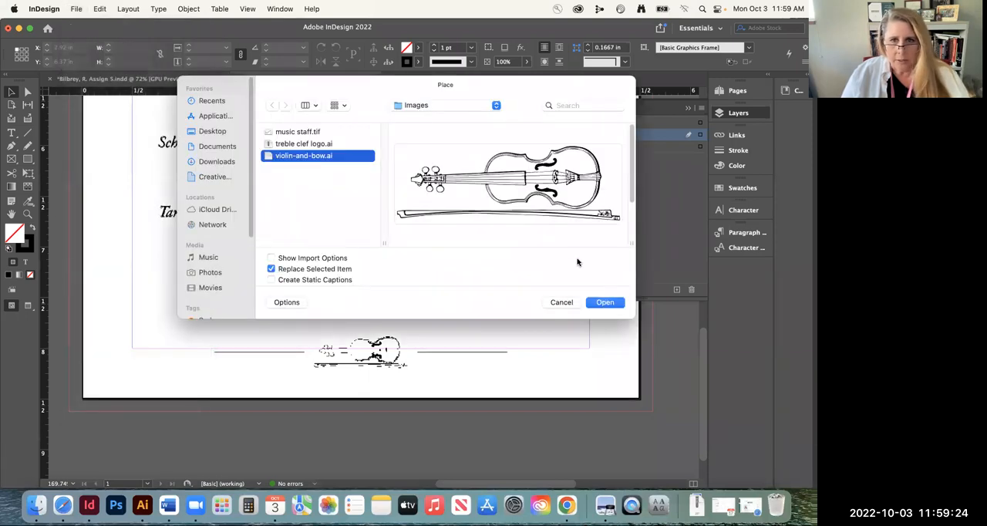
pyautogui.click(602, 301)
pyautogui.click(191, 301)
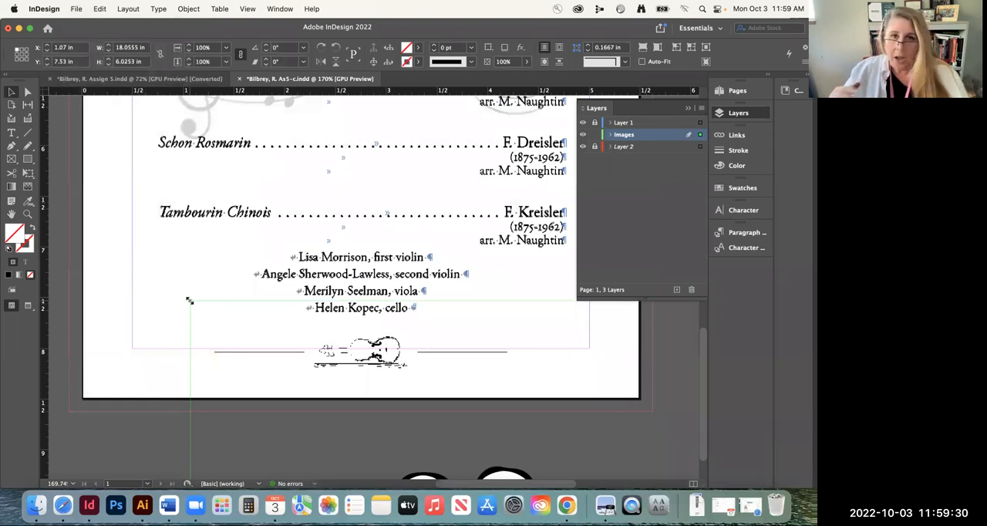
pyautogui.click(190, 300)
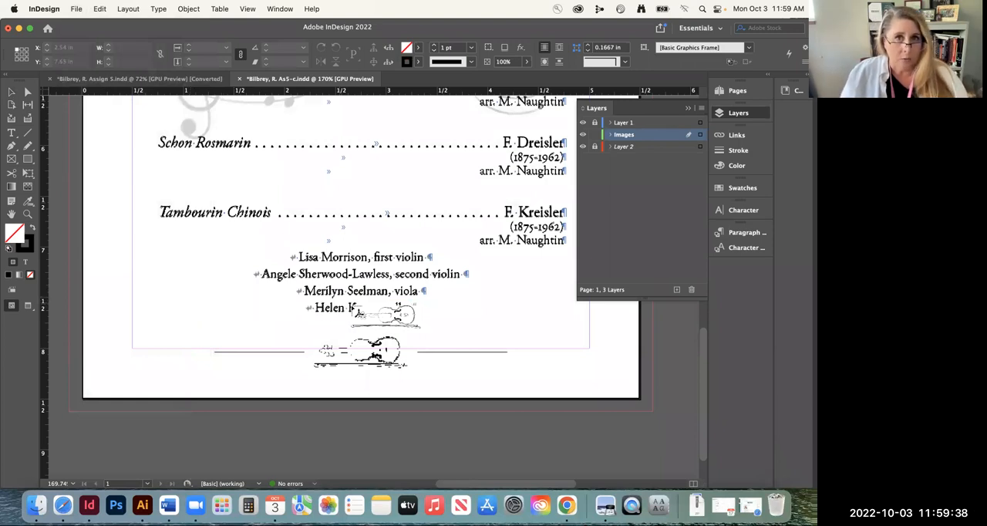
pyautogui.moveTo(303, 324); pyautogui.dragTo(437, 396)
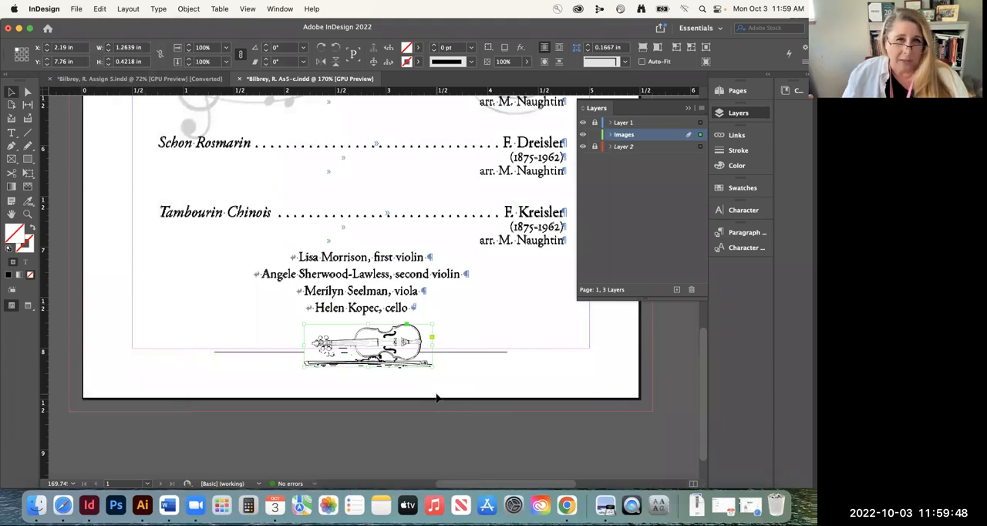
# Scale the violin image to about 0.99 by 0.33 in and position it over the template's violin between the two rules
pyautogui.click(27, 214)
pyautogui.moveTo(480, 389); pyautogui.dragTo(529, 400)
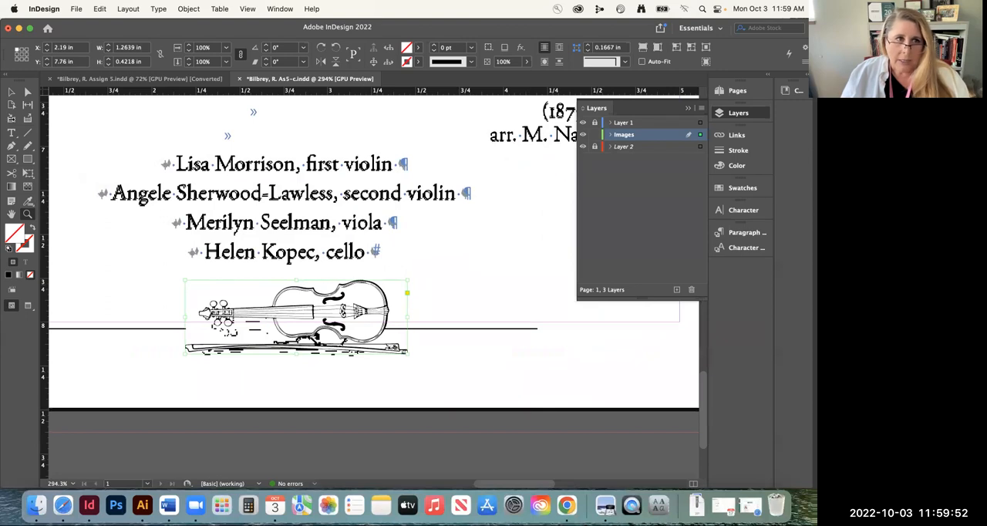
pyautogui.press('v')
pyautogui.moveTo(352, 310); pyautogui.dragTo(351, 325)
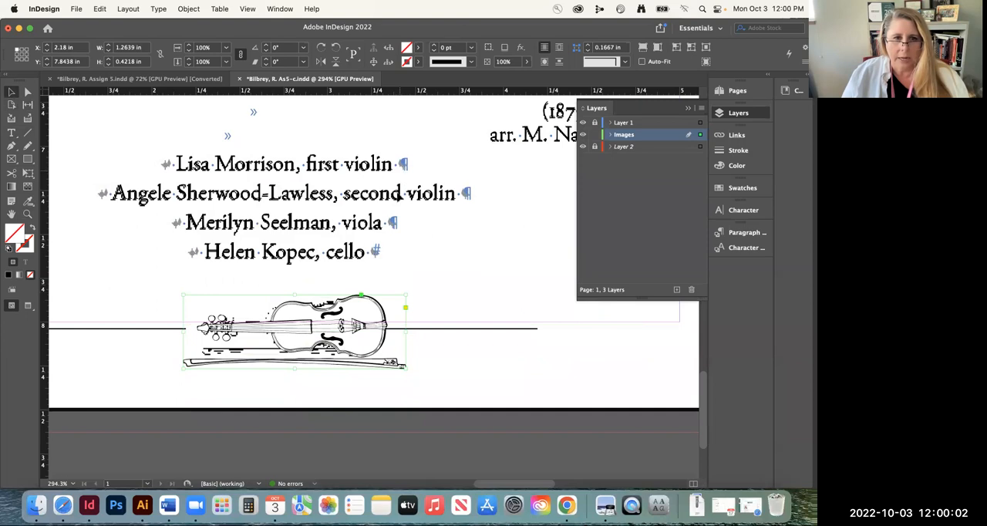
pyautogui.moveTo(390, 332); pyautogui.dragTo(389, 328)
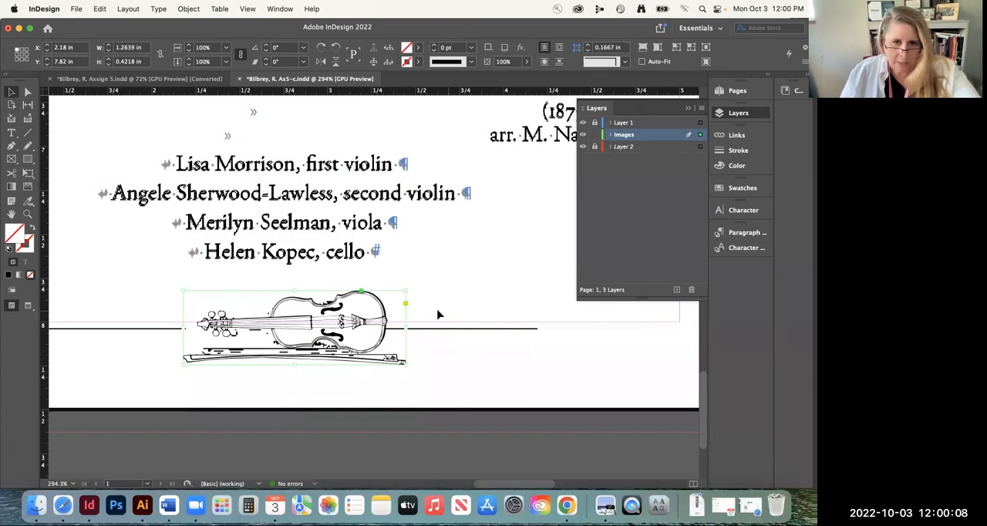
pyautogui.moveTo(406, 290); pyautogui.dragTo(365, 333)
pyautogui.moveTo(179, 363); pyautogui.dragTo(205, 366)
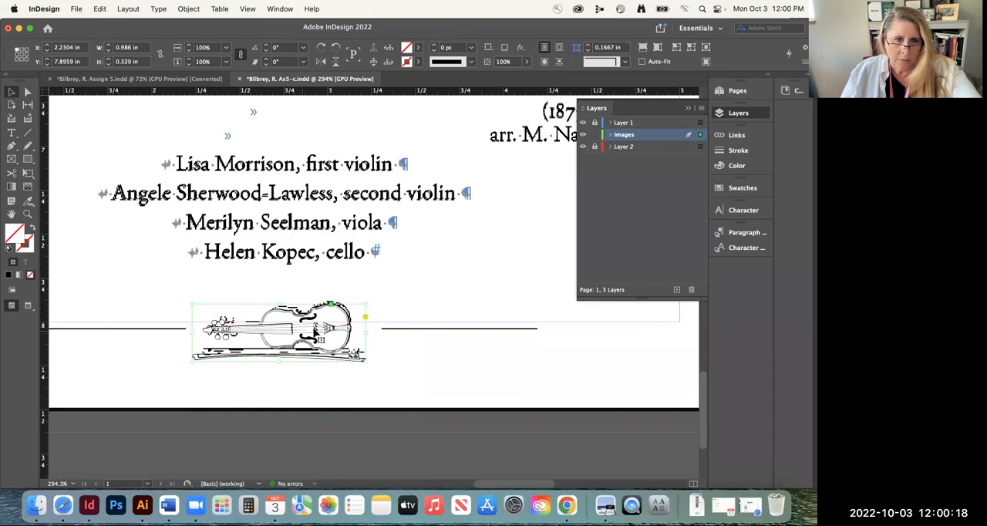
pyautogui.moveTo(316, 334); pyautogui.dragTo(318, 329)
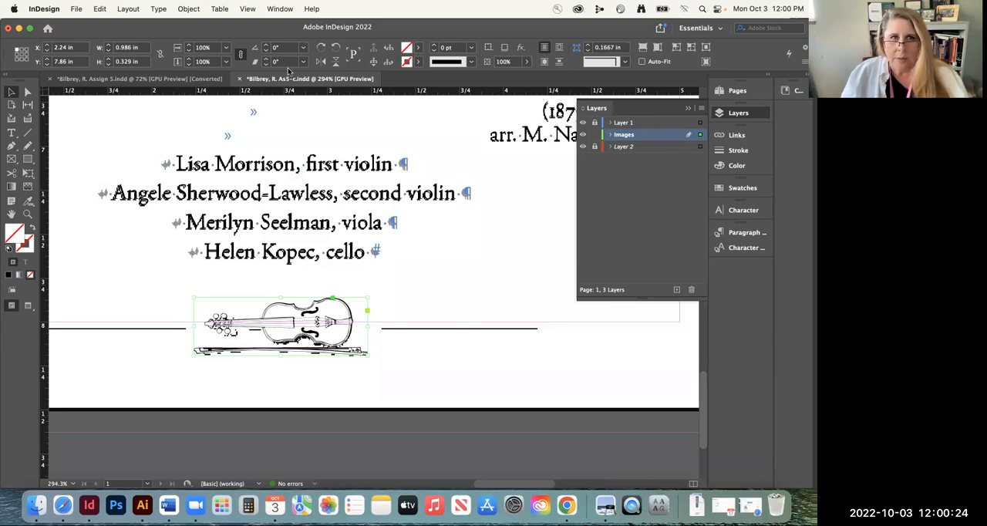
# Center the violin image horizontally on the page using Align to Page, and close the alignment options
pyautogui.click(279, 10)
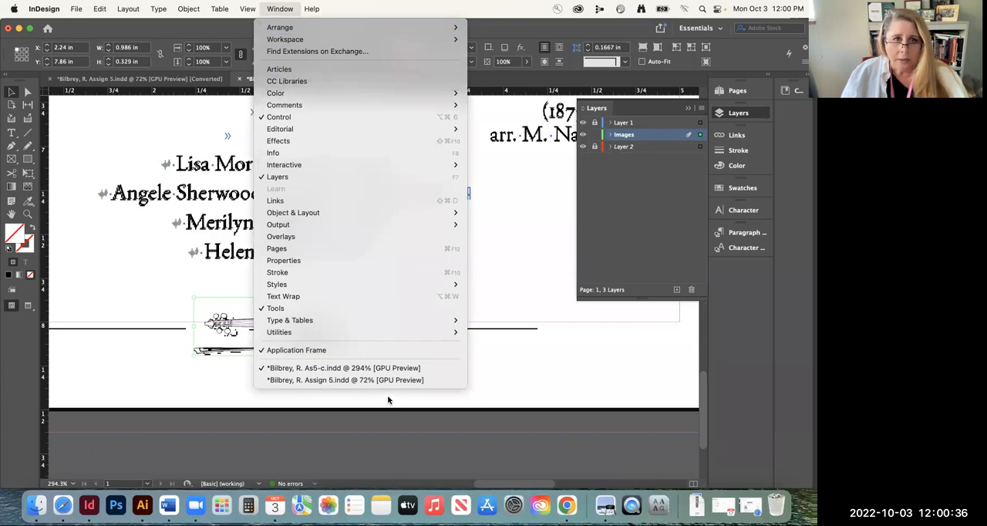
pyautogui.moveTo(358, 213)
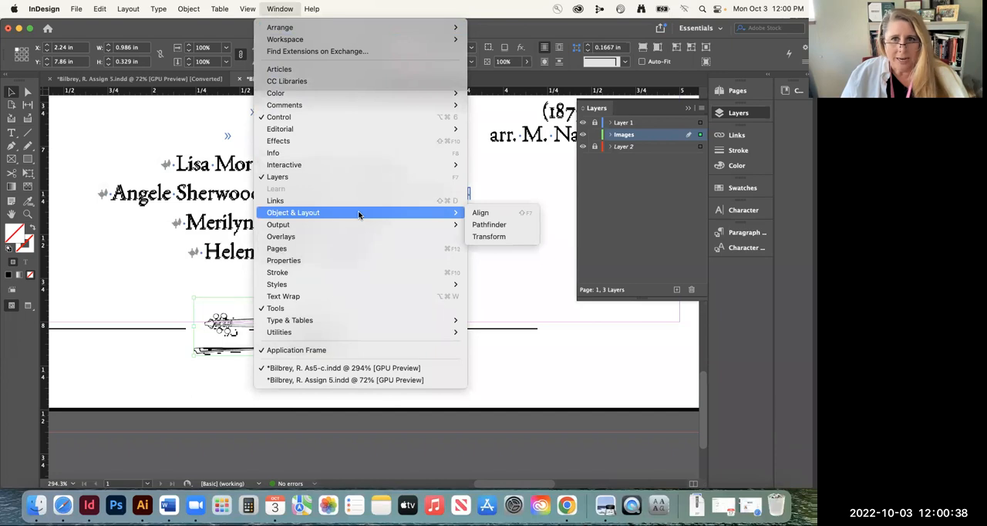
pyautogui.click(483, 218)
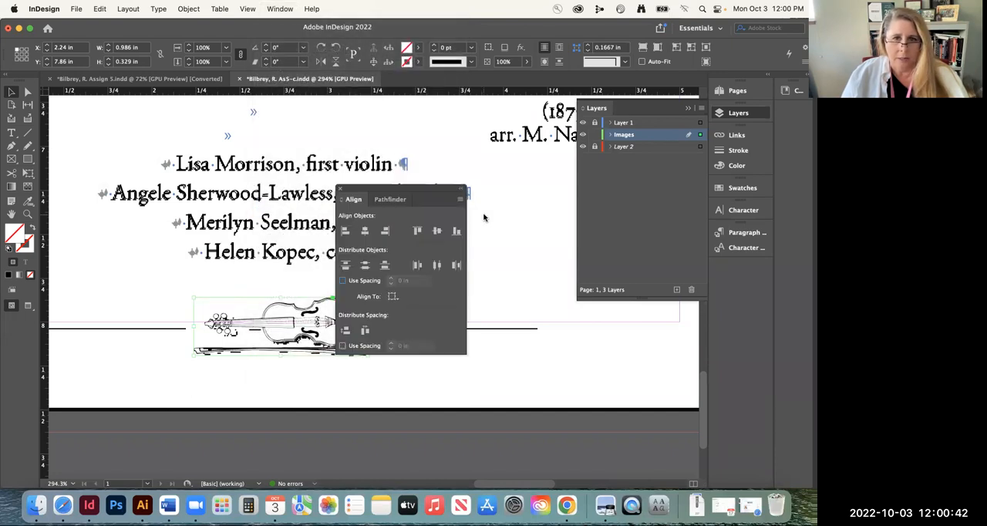
pyautogui.moveTo(406, 190); pyautogui.dragTo(497, 188)
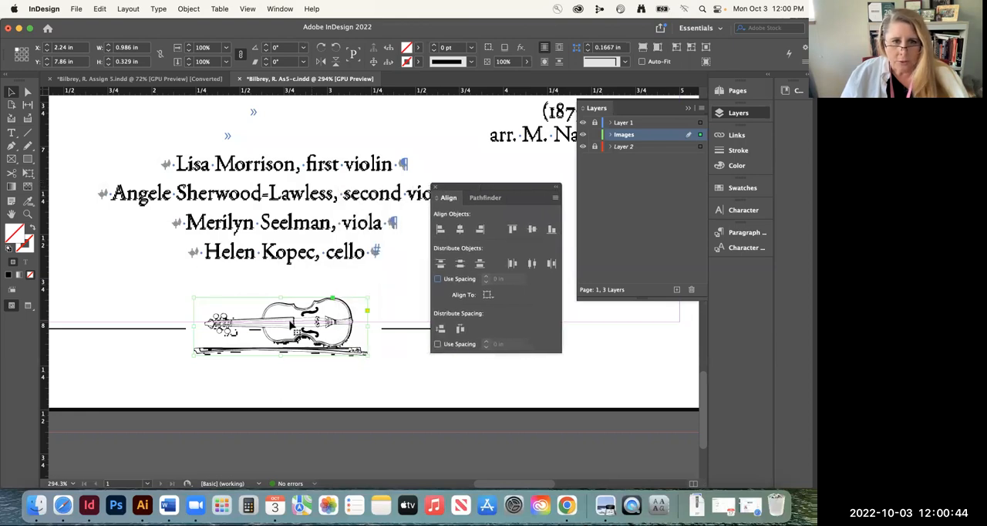
pyautogui.click(488, 295)
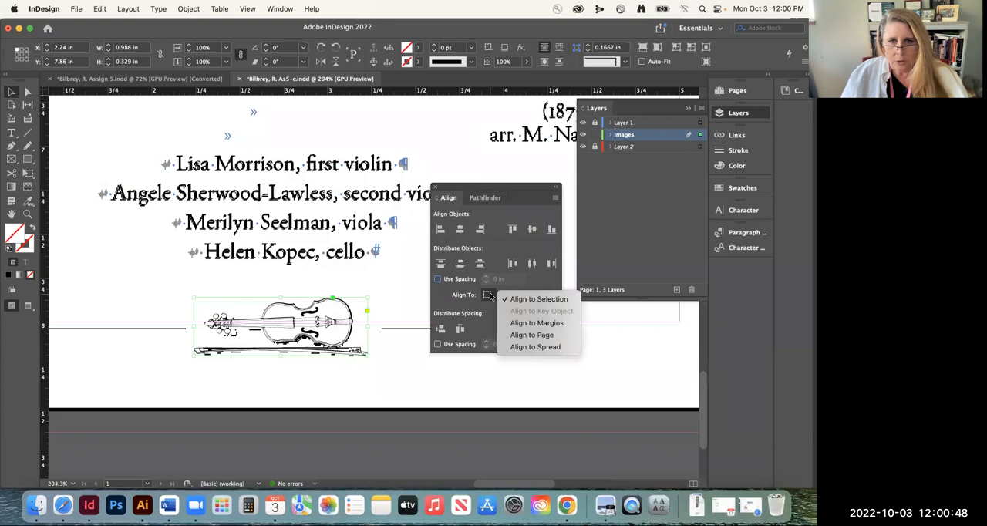
pyautogui.click(532, 335)
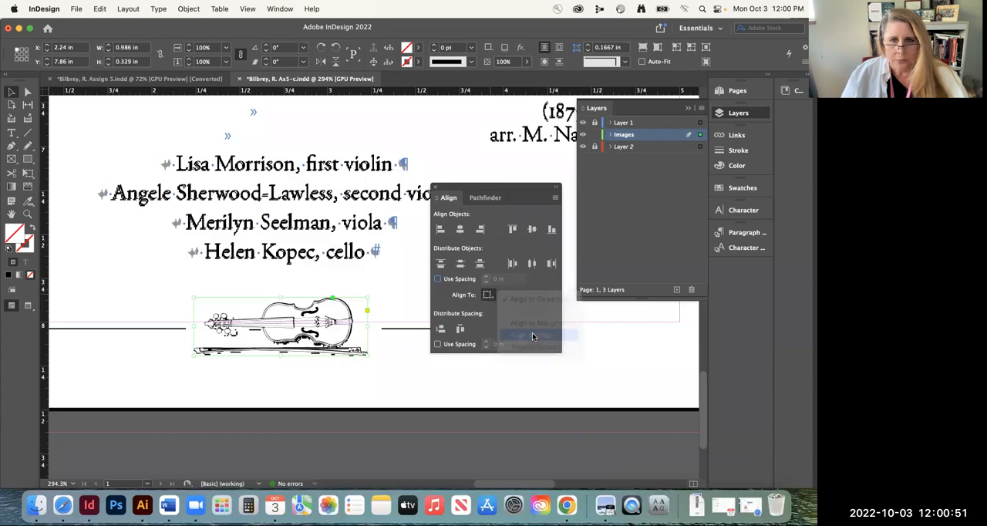
pyautogui.click(460, 229)
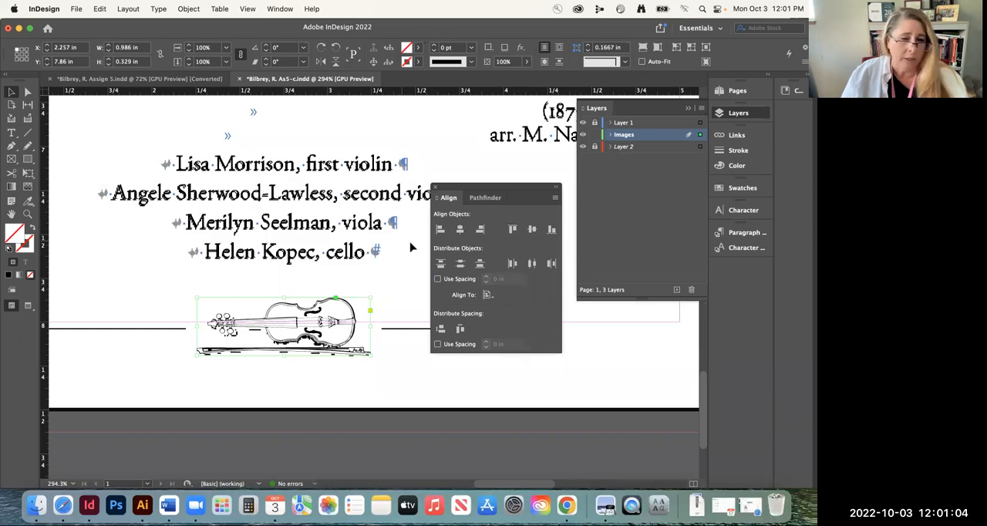
pyautogui.click(435, 188)
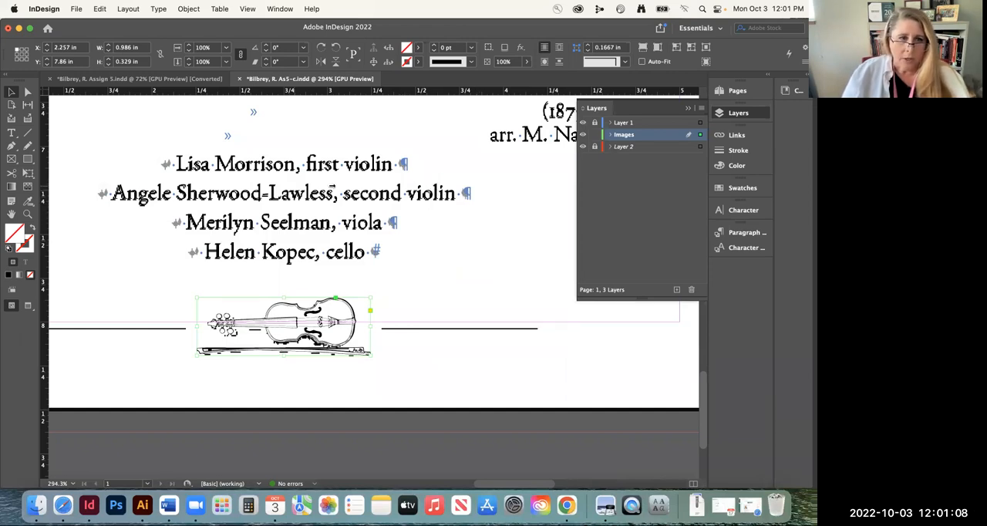
# Draw a horizontal line about 0.895 in long just above the template's rule left of the violin, with a 0.5 pt stroke
pyautogui.click(27, 134)
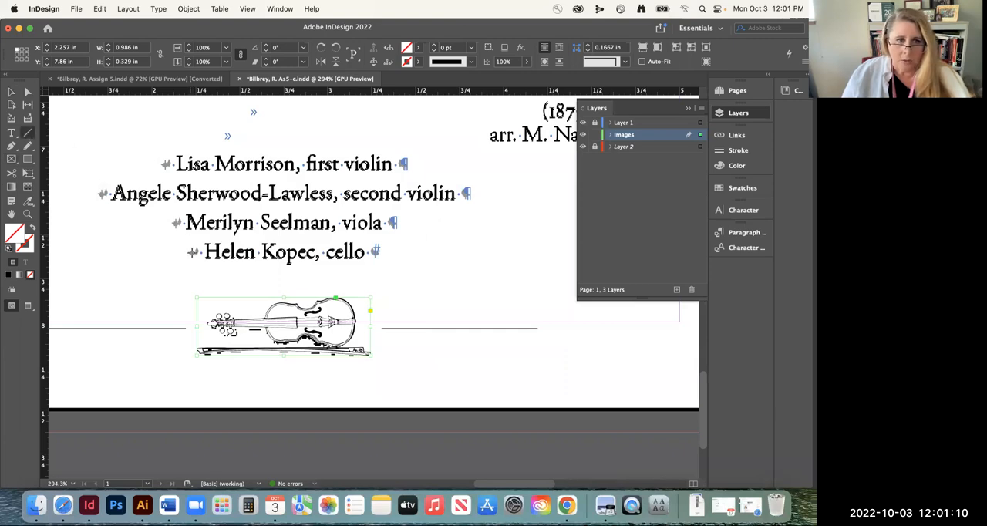
pyautogui.hscroll(-5, 140, 271)
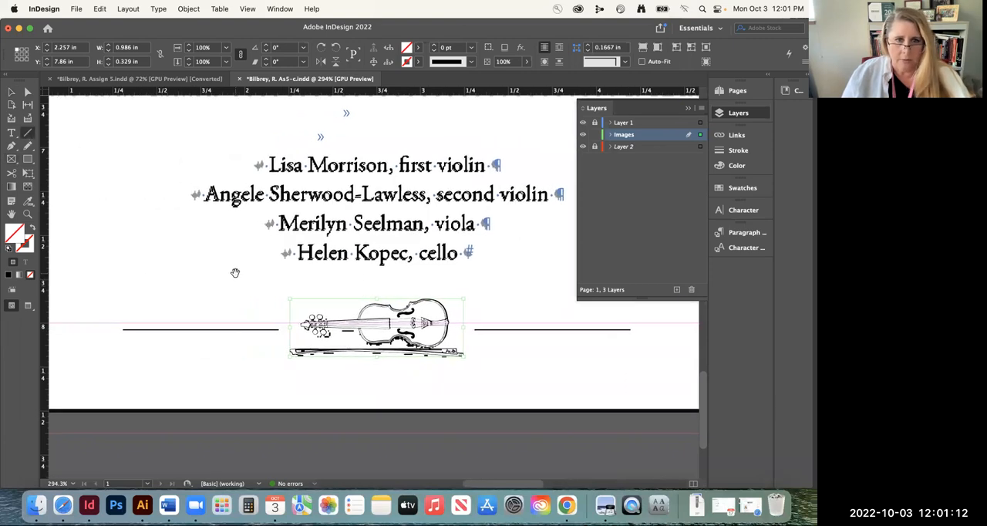
pyautogui.moveTo(274, 331); pyautogui.dragTo(279, 330)
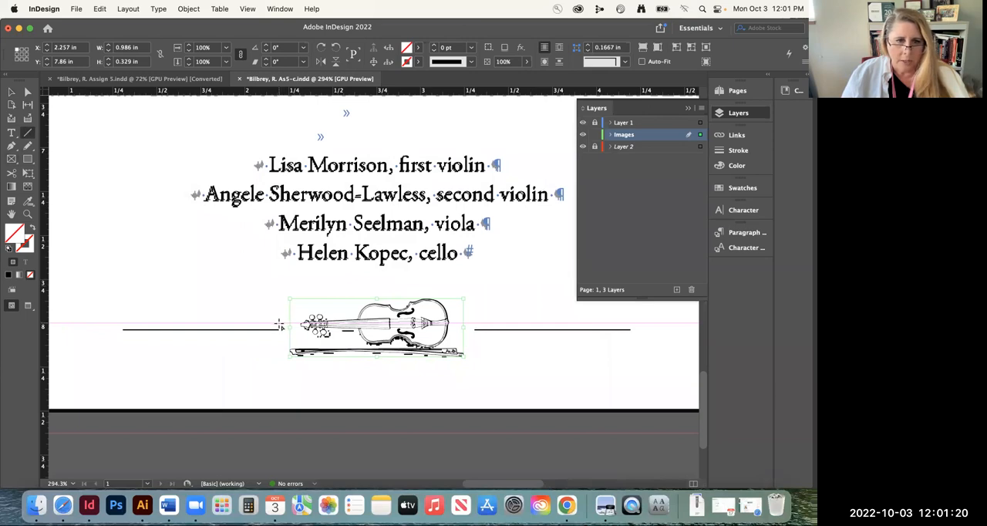
pyautogui.moveTo(279, 324); pyautogui.dragTo(121, 326)
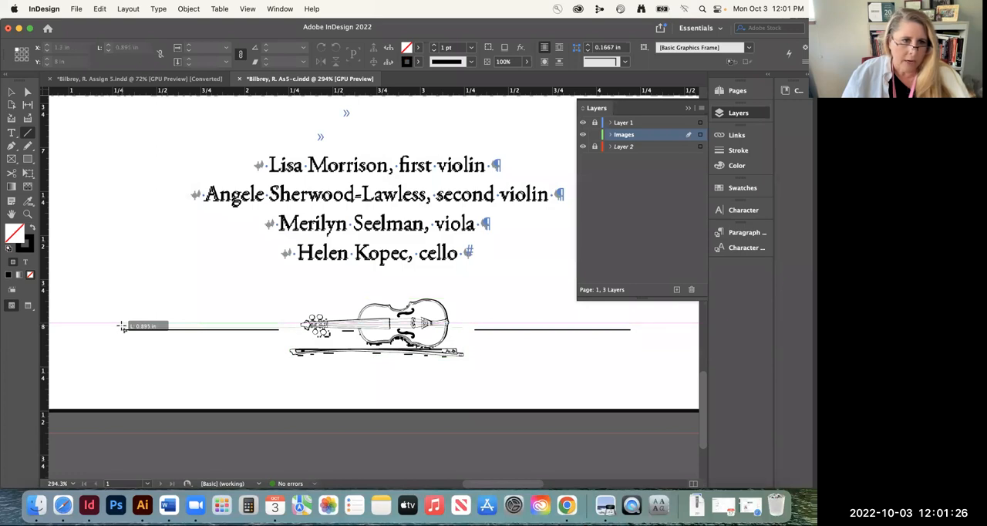
pyautogui.moveTo(121, 326); pyautogui.dragTo(122, 326)
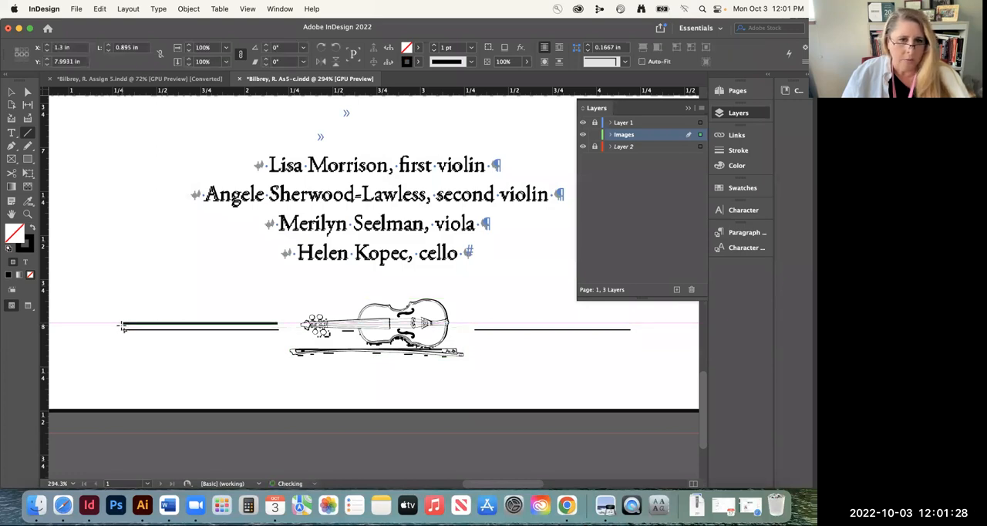
pyautogui.click(738, 150)
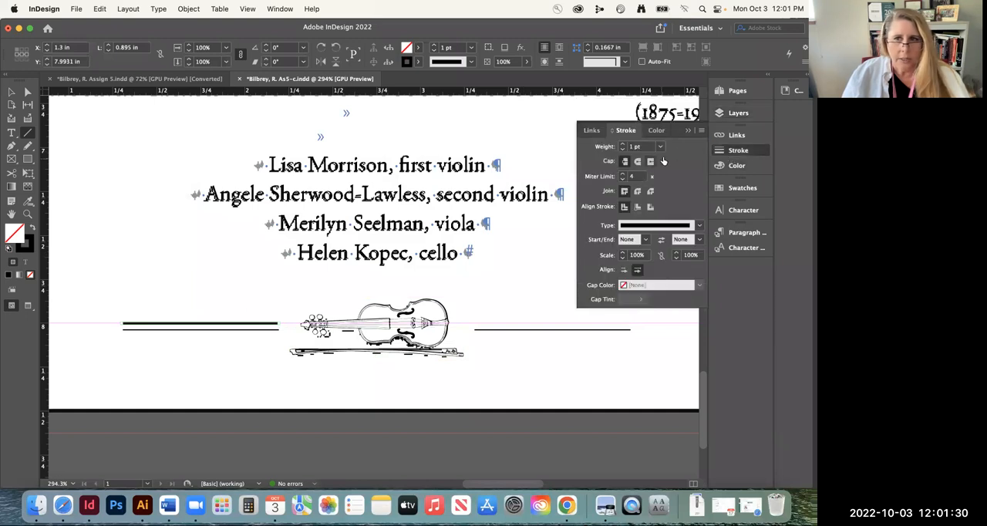
pyautogui.click(660, 146)
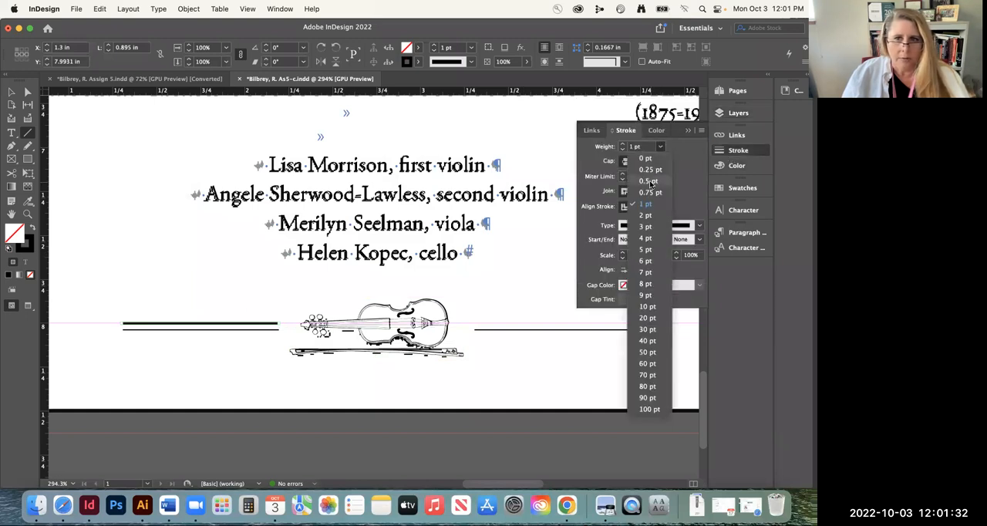
pyautogui.click(650, 182)
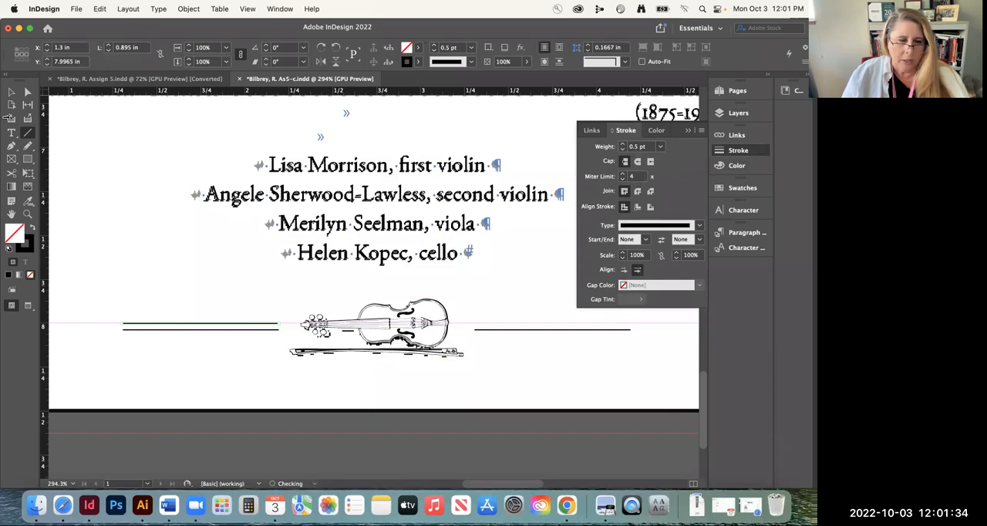
# Move the line right of the violin to X 3.3 in, place a duplicate of it on the left side and hide Layer 2
pyautogui.click(12, 91)
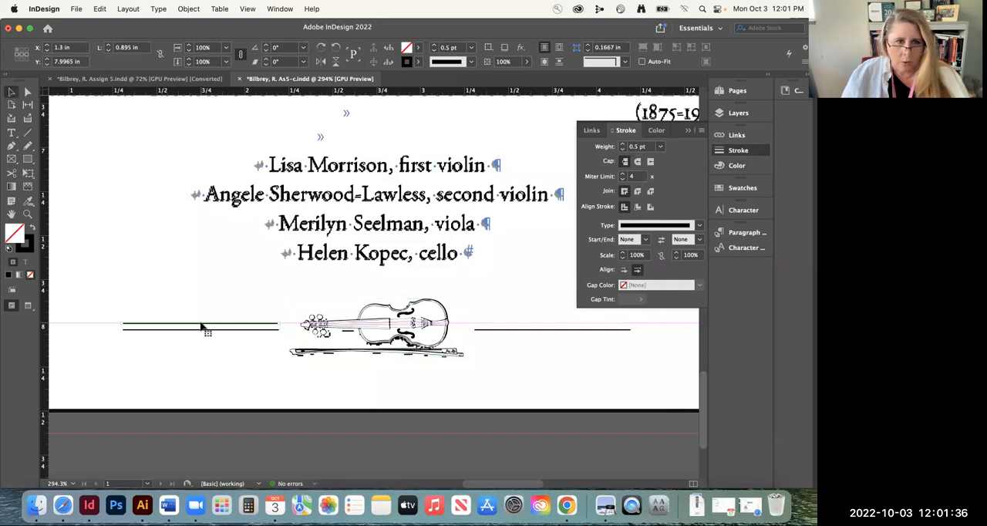
pyautogui.moveTo(199, 326); pyautogui.dragTo(551, 336)
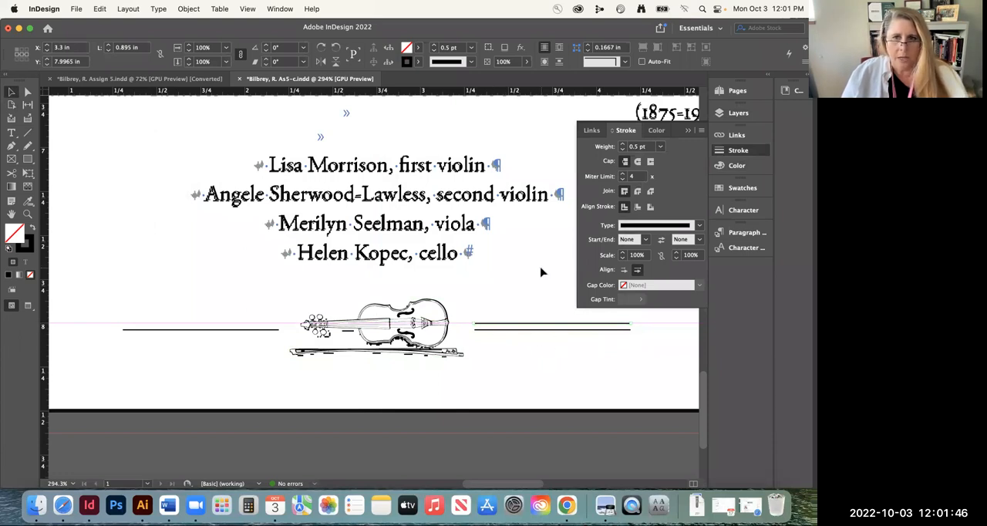
pyautogui.click(737, 114)
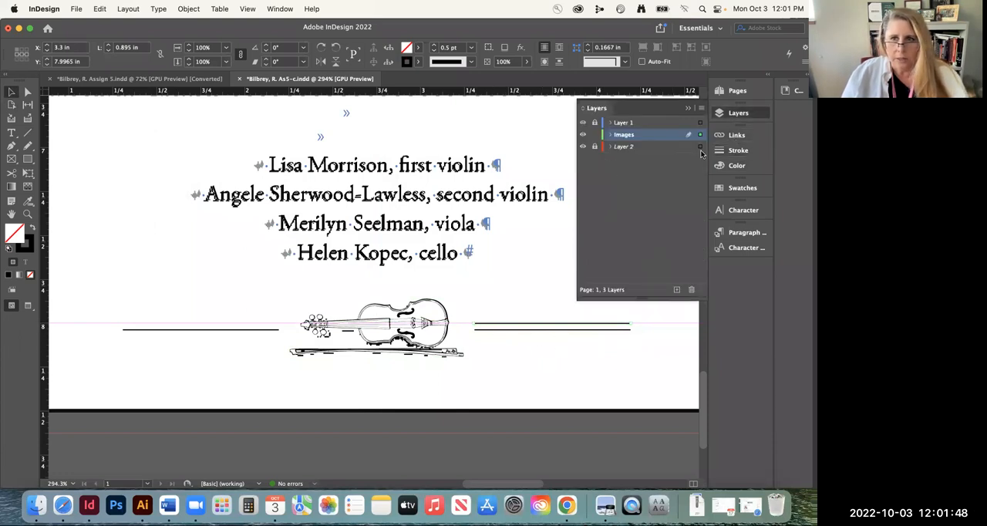
pyautogui.click(582, 146)
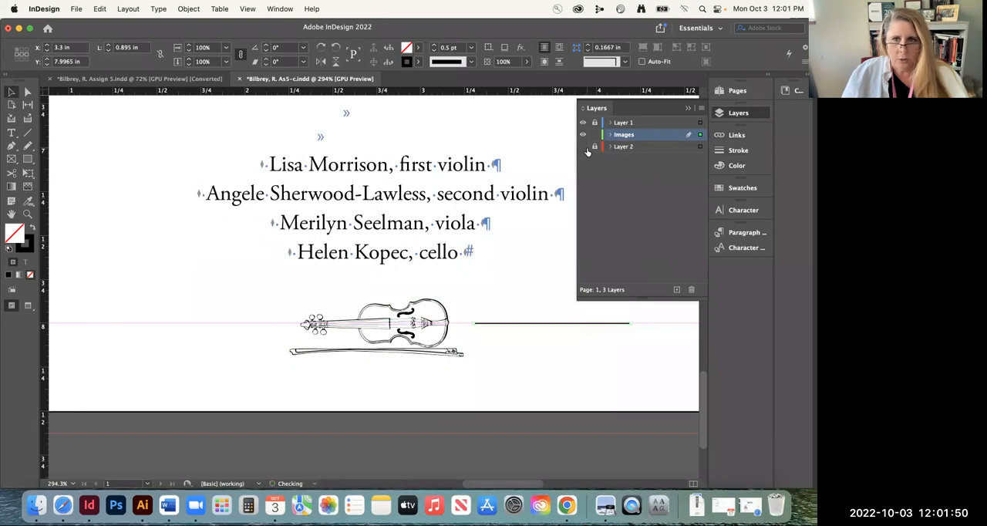
pyautogui.click(582, 146)
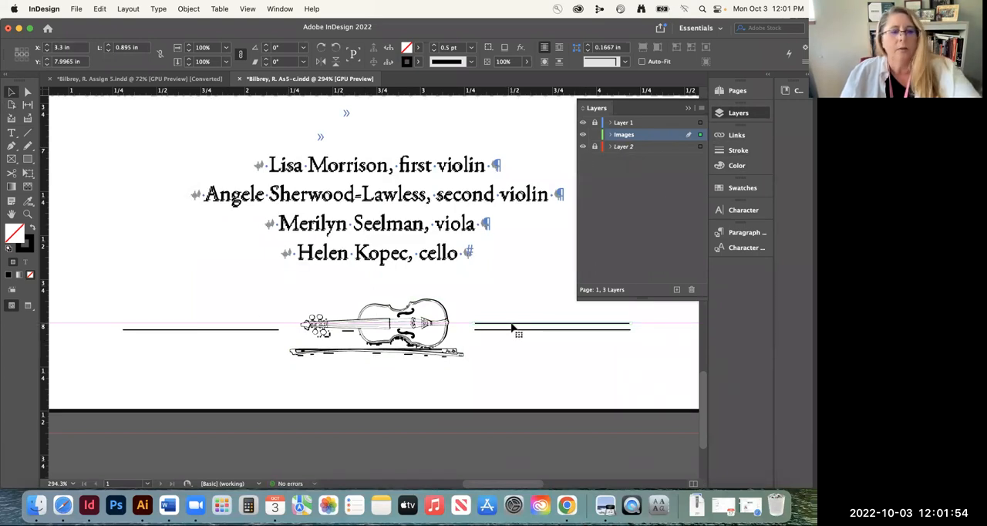
pyautogui.moveTo(514, 327); pyautogui.dragTo(158, 324)
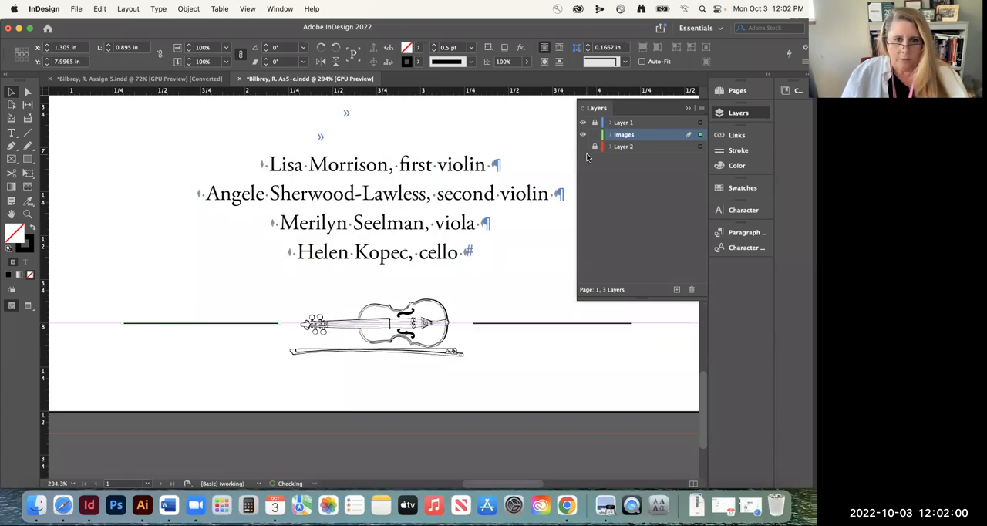
pyautogui.click(532, 367)
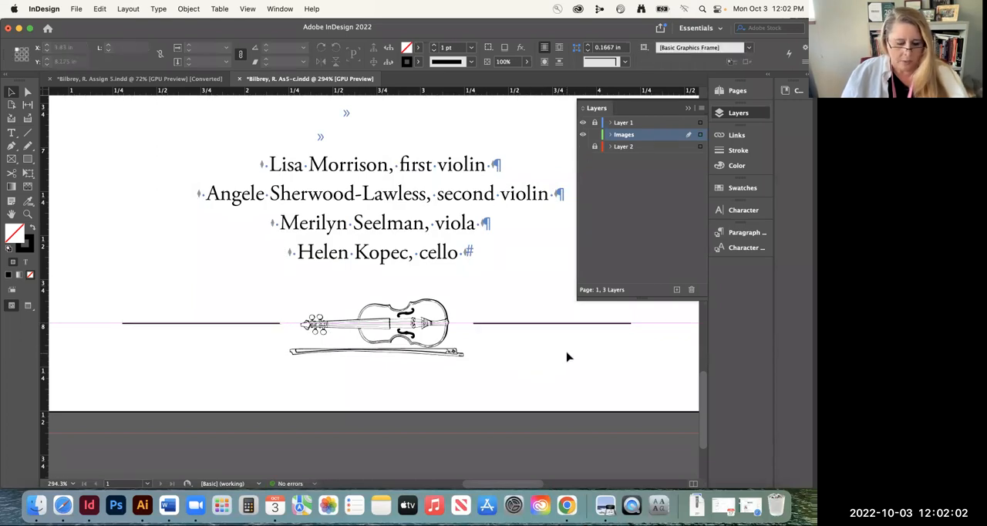
# Preview the page without guides and nudge the violin image up to Y 7.8461 in
pyautogui.press('w')
pyautogui.click(405, 337)
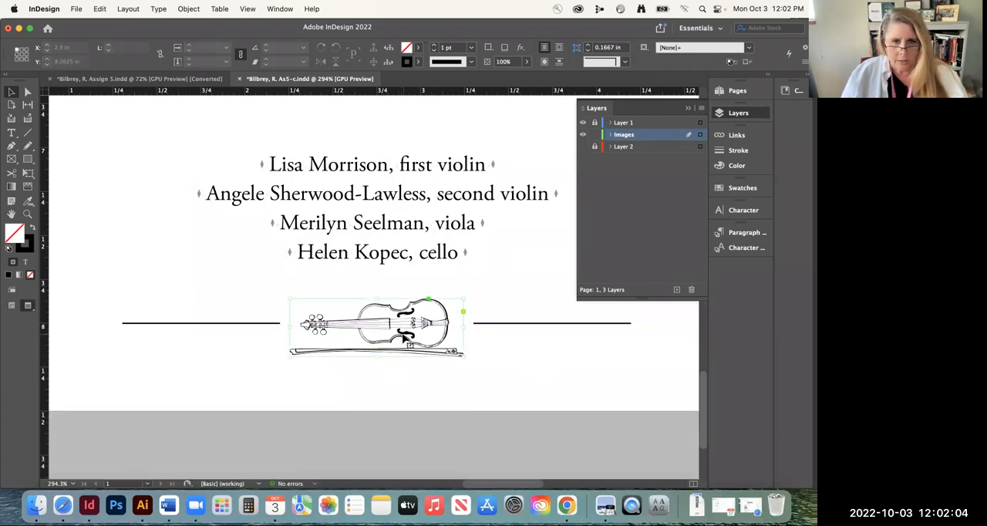
pyautogui.press('Up')
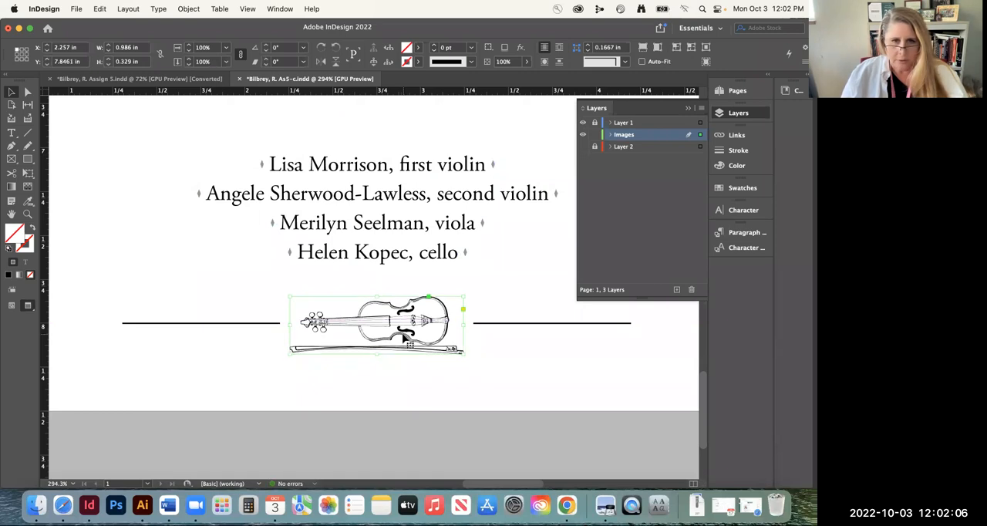
# Compare the placed violin and rules with the template artwork by toggling the visibility of the Images layer and Layer 2
pyautogui.click(583, 135)
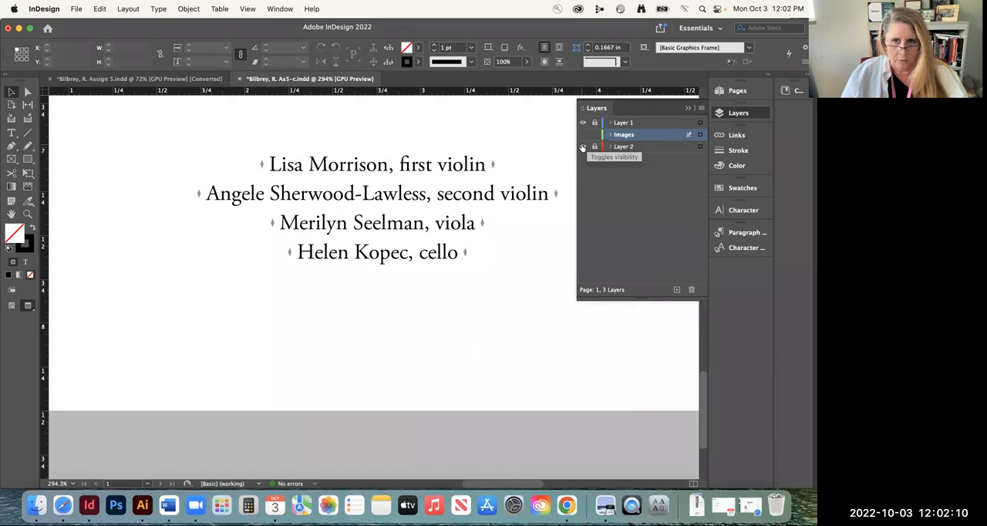
pyautogui.click(609, 146)
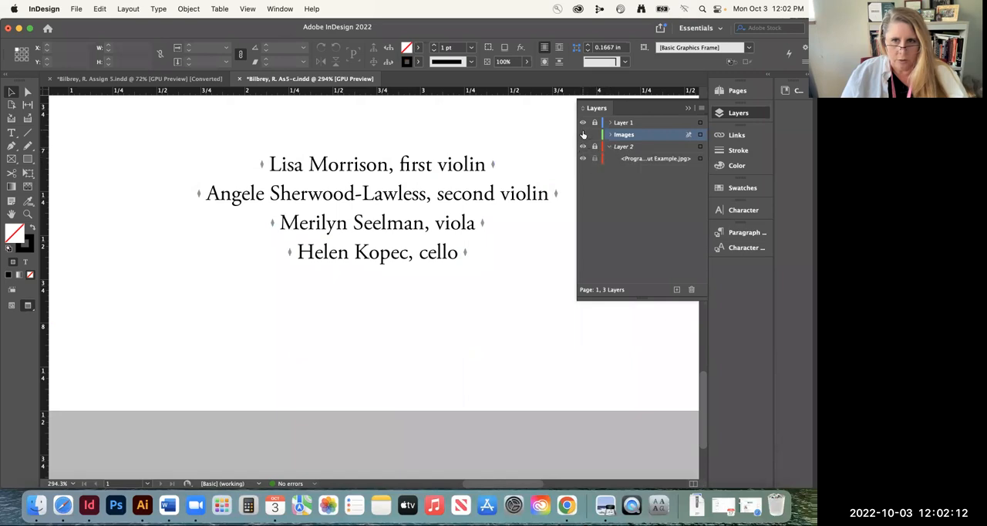
pyautogui.press('w')
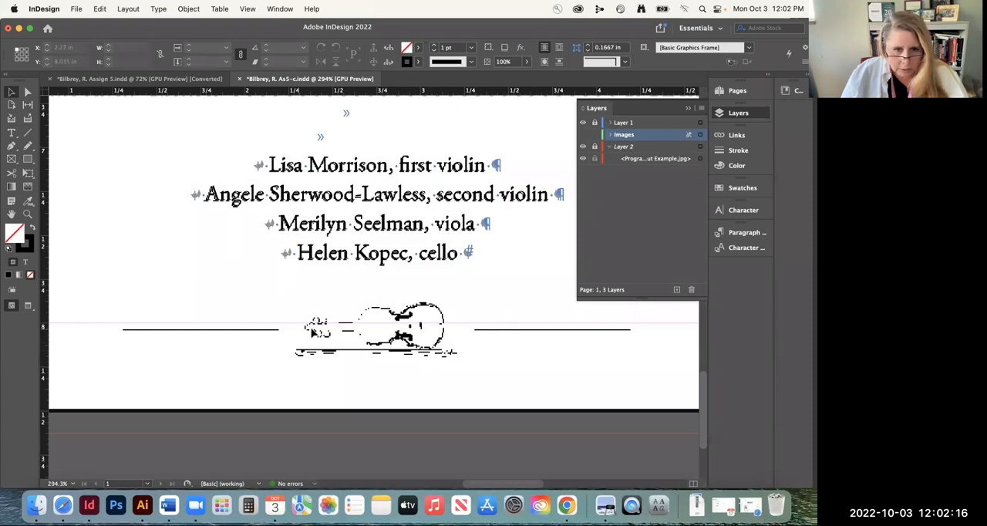
pyautogui.click(583, 134)
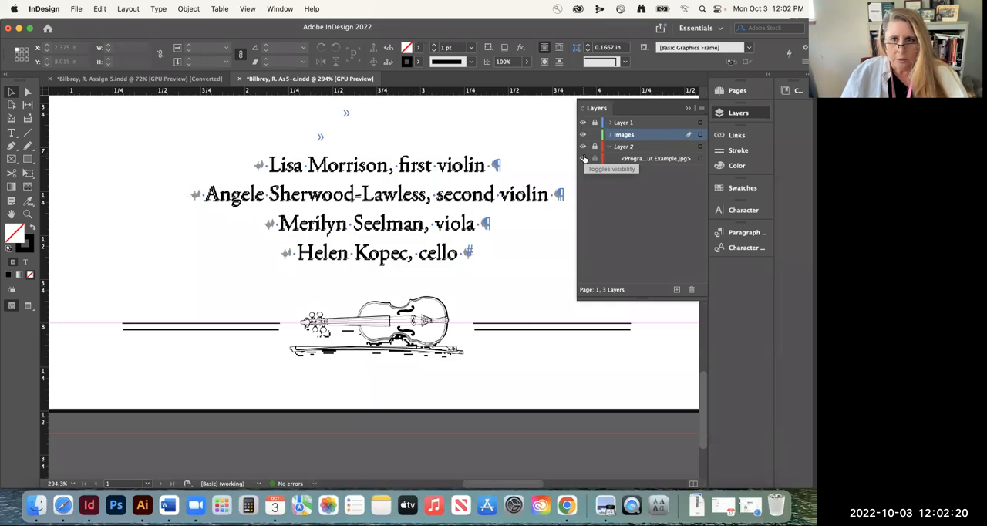
pyautogui.click(584, 157)
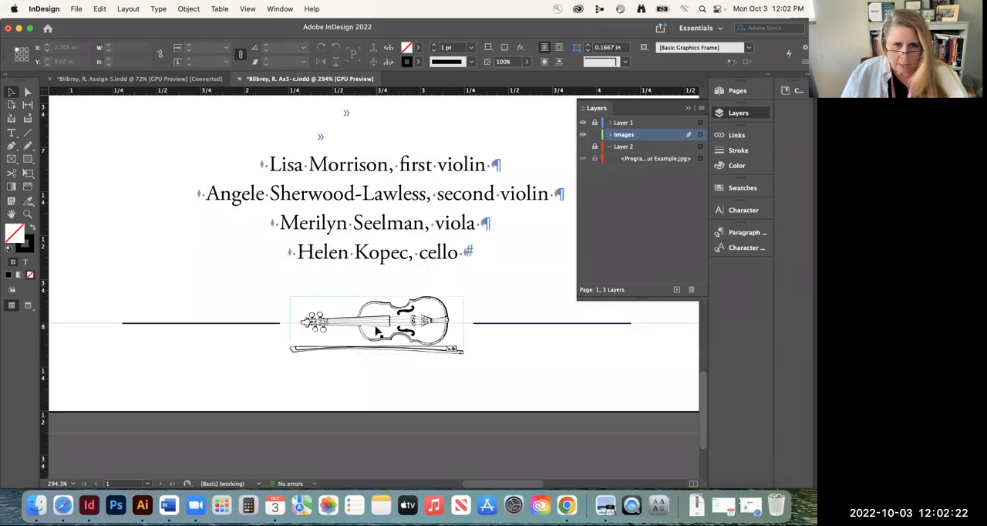
# Return the violin image to Y 7.86 in, deselect it and save the document
pyautogui.click(377, 329)
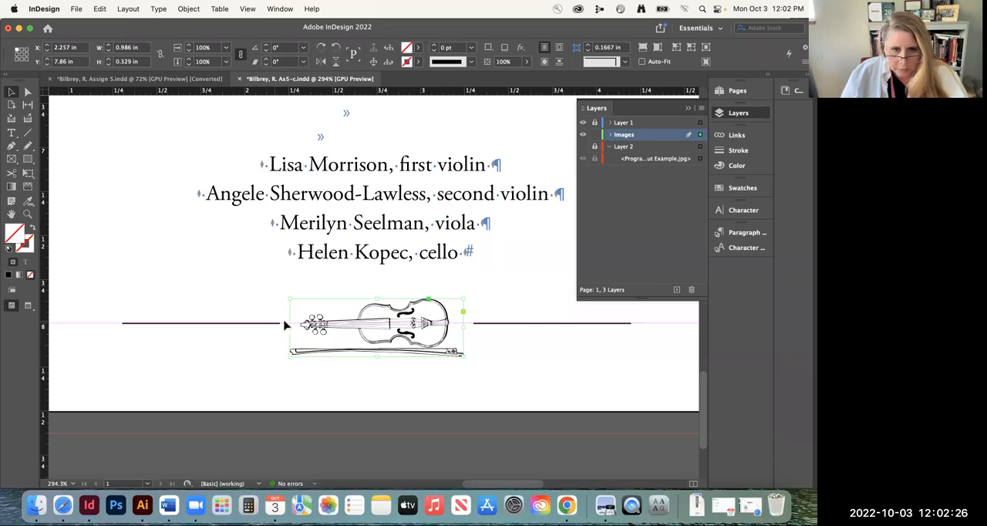
pyautogui.click(516, 371)
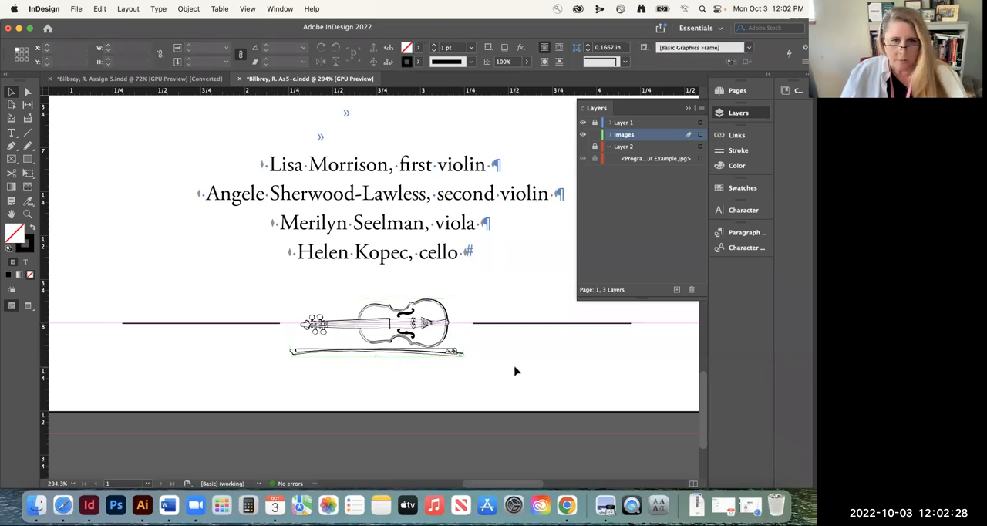
pyautogui.press('super+0')
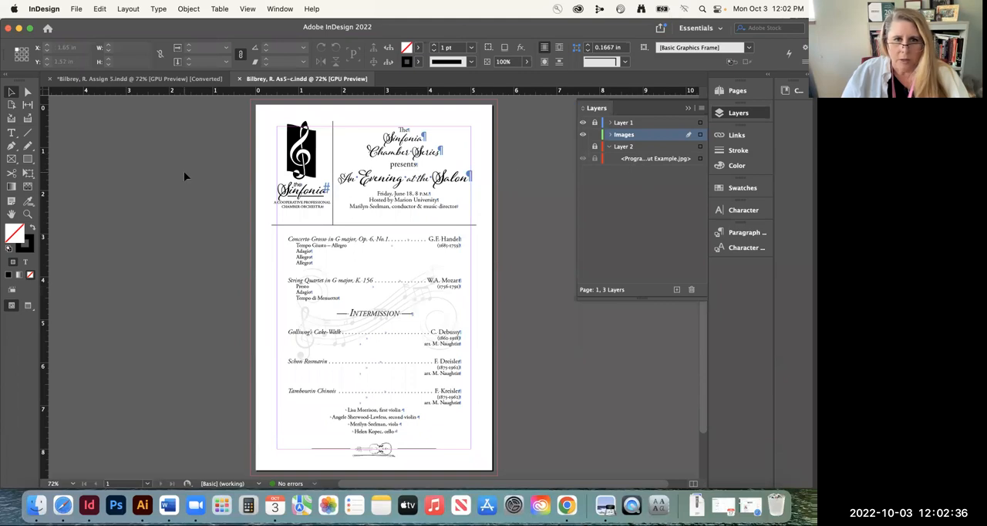
# Show Layer 2 beneath the program header to compare the logo and title text with the template
pyautogui.click(28, 214)
pyautogui.moveTo(443, 191); pyautogui.dragTo(383, 258)
pyautogui.scroll(-1, 384, 258)
pyautogui.scroll(5, 383, 256)
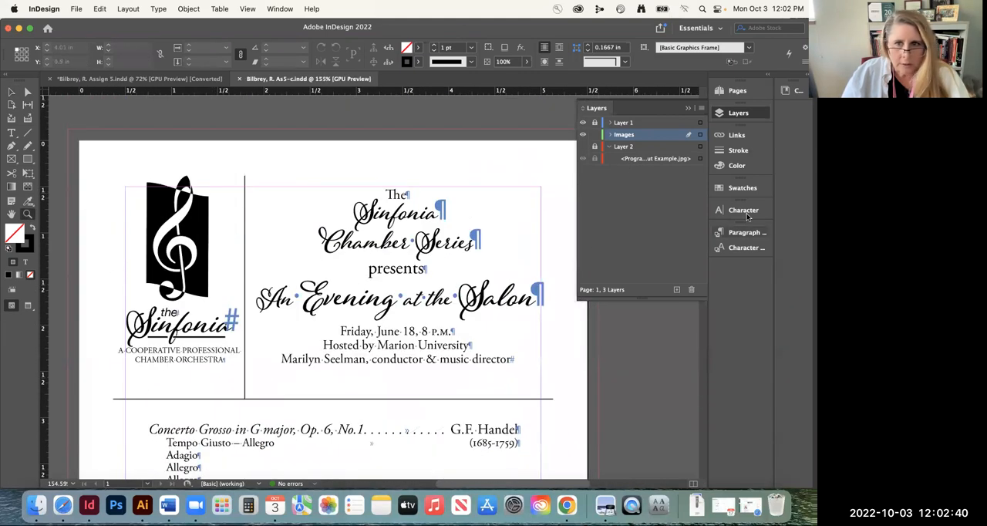
pyautogui.click(583, 147)
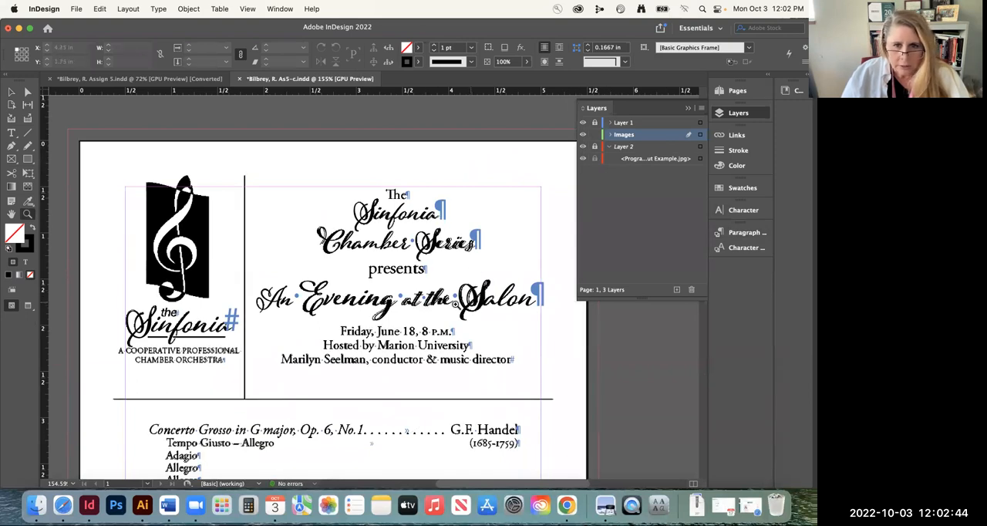
# Compare the header details and the first program entries with the template by toggling the visibility of Layer 2
pyautogui.scroll(-10, 391, 308)
pyautogui.scroll(2, 398, 305)
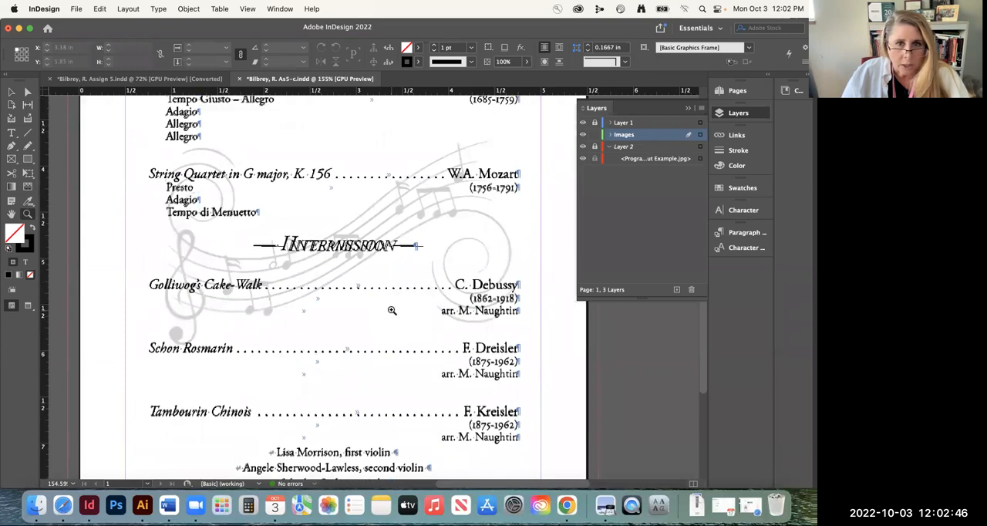
pyautogui.scroll(3, 400, 304)
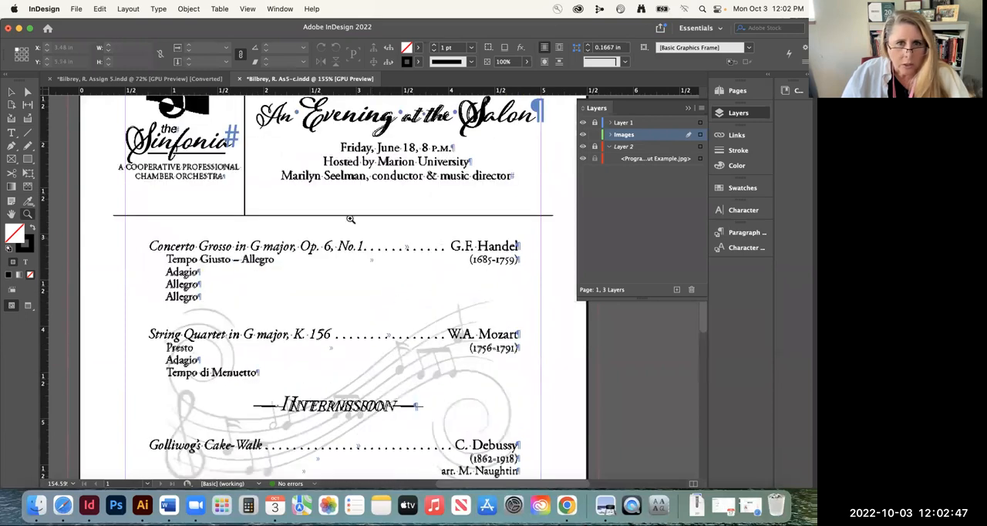
pyautogui.click(581, 149)
pyautogui.click(581, 149)
pyautogui.click(582, 149)
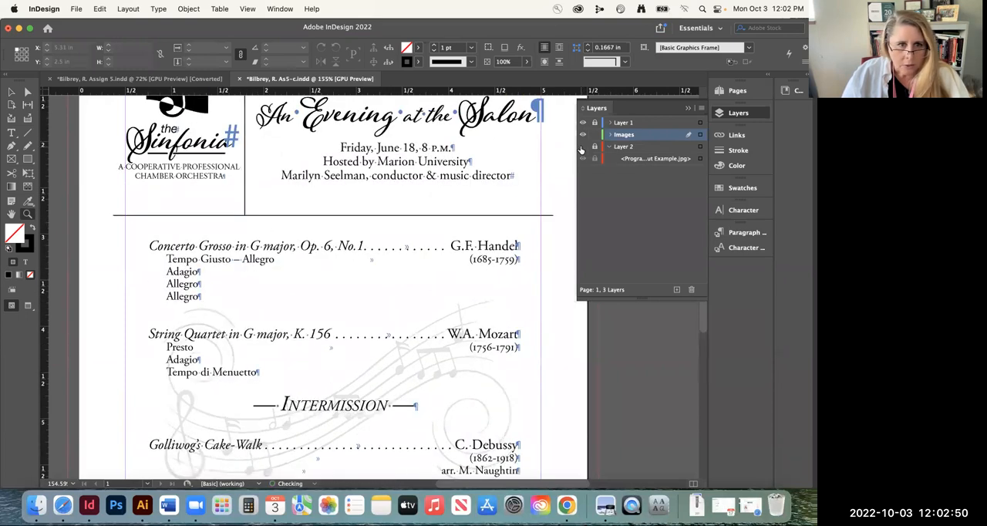
pyautogui.click(581, 149)
pyautogui.click(582, 148)
pyautogui.click(581, 149)
pyautogui.click(581, 151)
# Compare the Intermission heading, the remaining pieces and the musicians' list with the template by toggling Layer 2, leaving it hidden
pyautogui.scroll(-5, 401, 304)
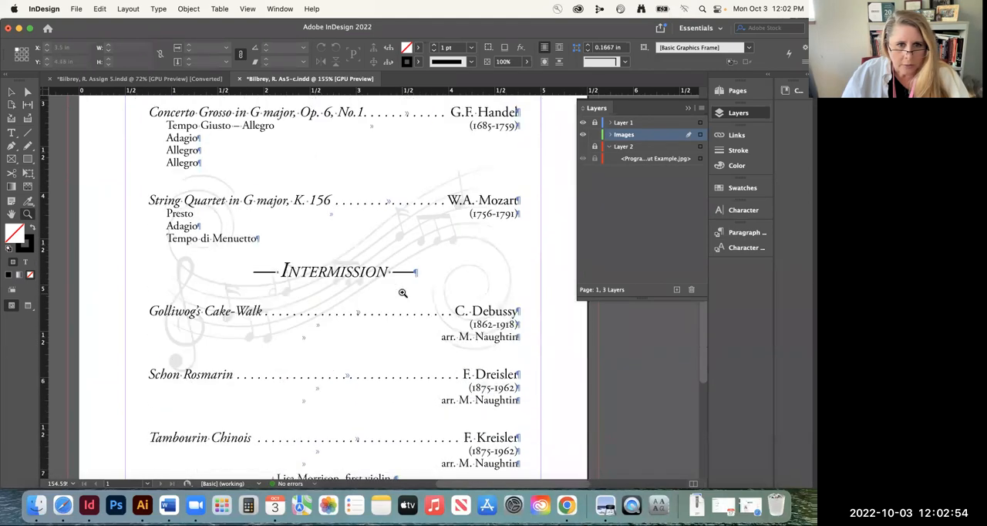
pyautogui.click(582, 149)
pyautogui.click(582, 150)
pyautogui.click(582, 148)
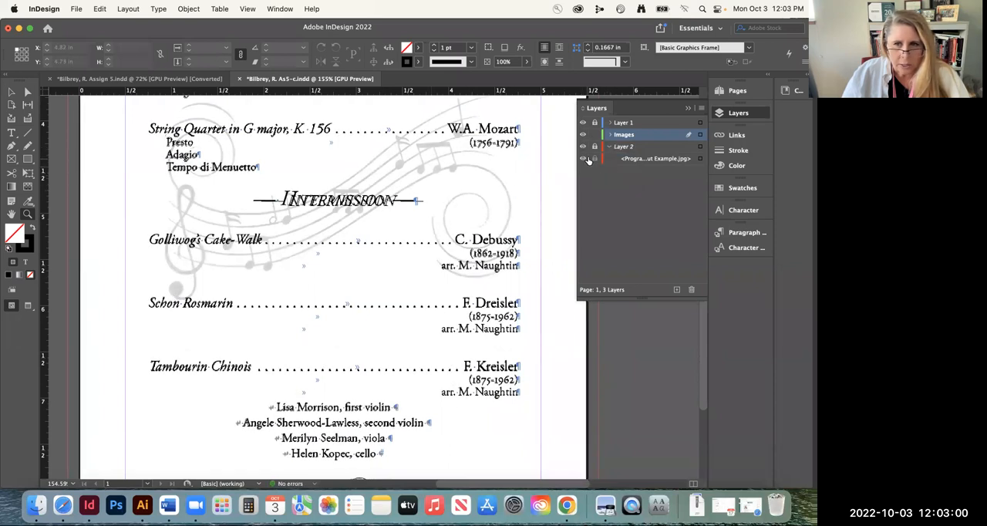
pyautogui.click(583, 149)
pyautogui.click(583, 149)
pyautogui.click(583, 150)
pyautogui.click(583, 149)
pyautogui.click(583, 150)
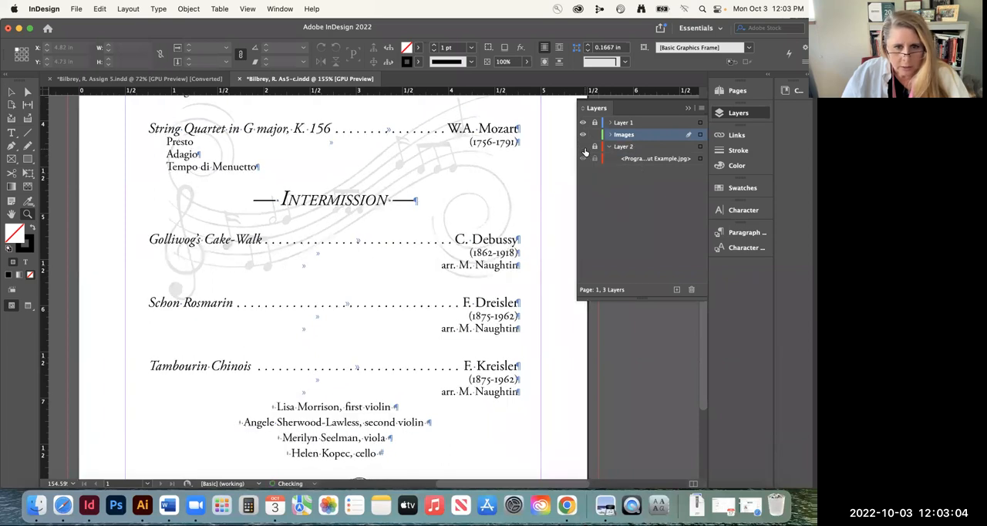
# Collapse the contents of Layer 2 with the whole page in view and save the document
pyautogui.scroll(-5, 518, 266)
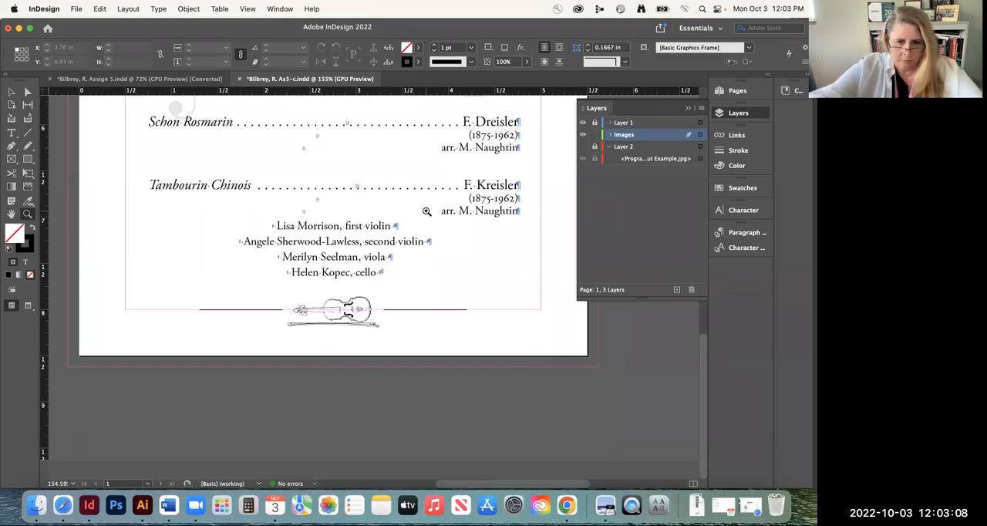
pyautogui.press('super+0')
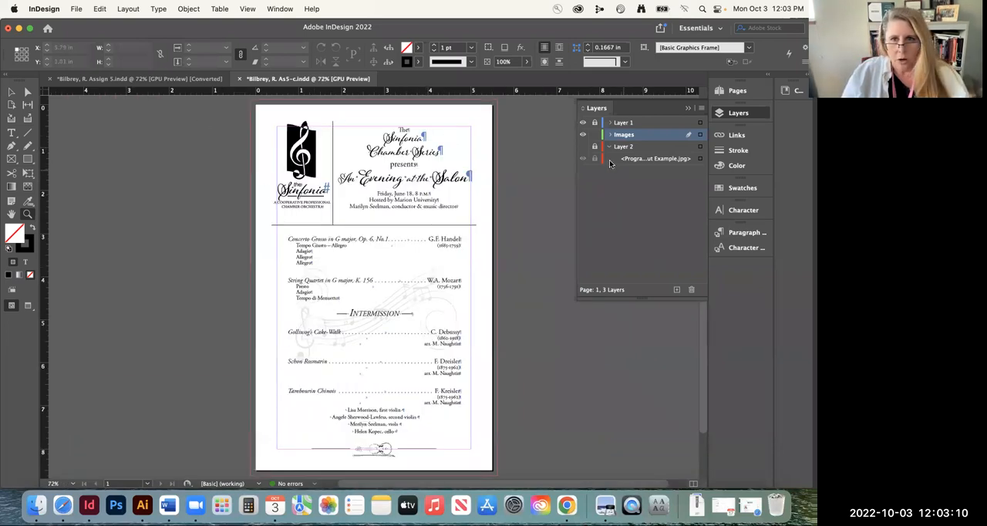
pyautogui.click(606, 148)
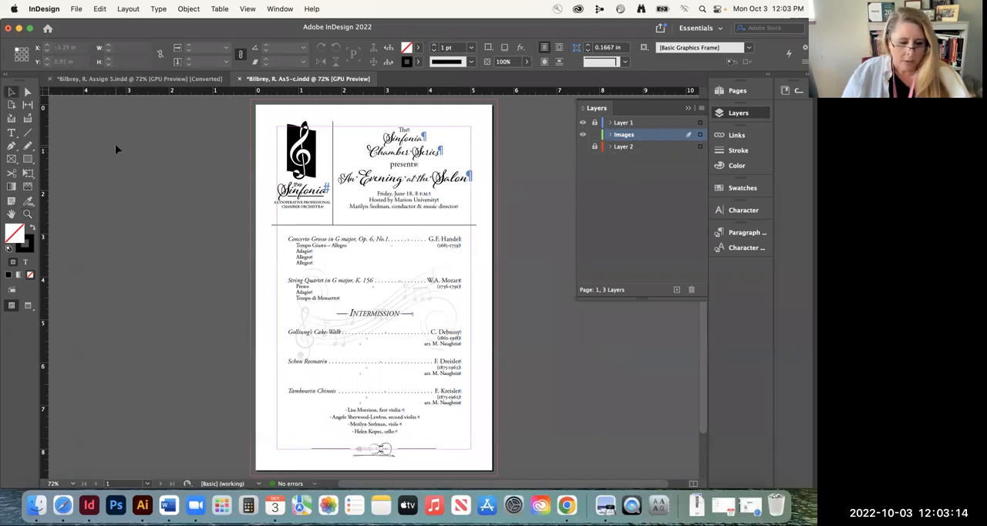
pyautogui.press('super+s')
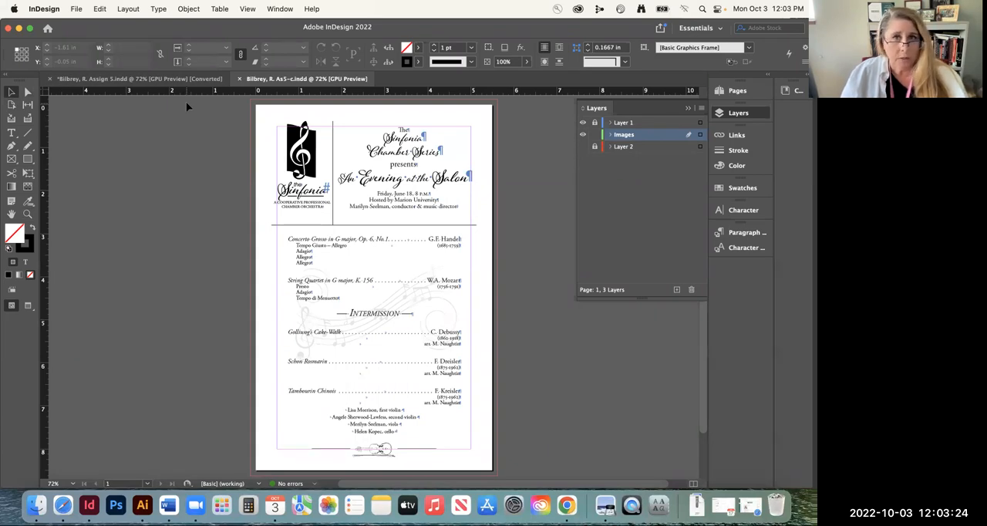
# Start packaging the document and choose the As. 5 folder inside VISC115 as the package destination
pyautogui.click(77, 10)
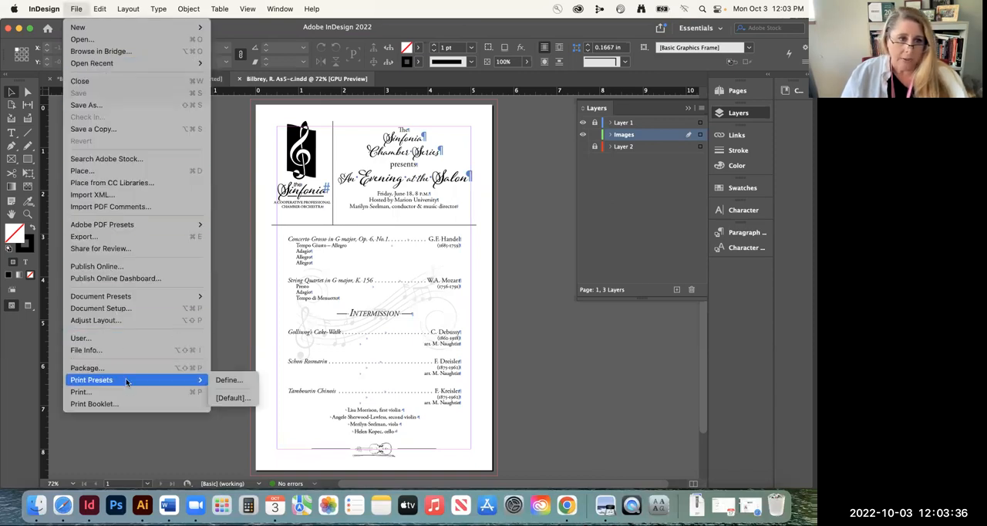
pyautogui.click(182, 368)
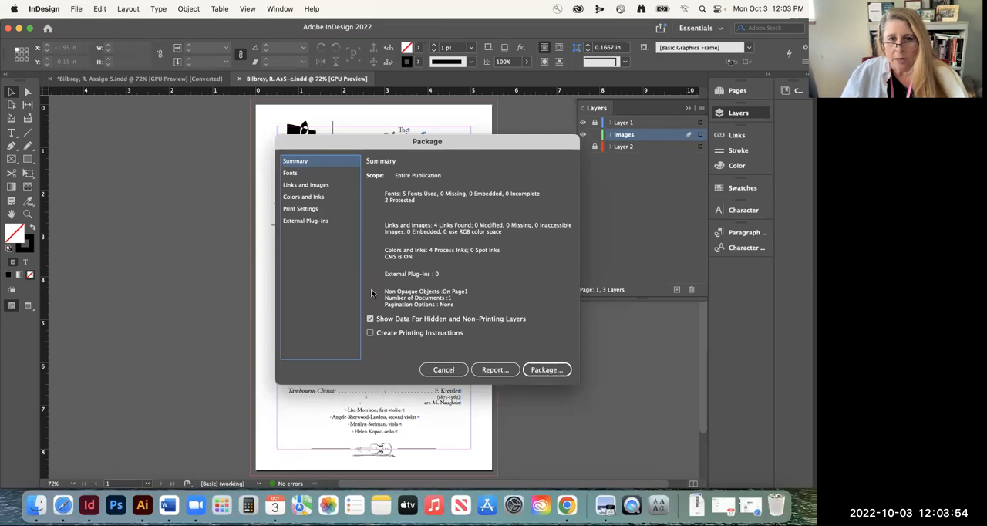
pyautogui.click(567, 367)
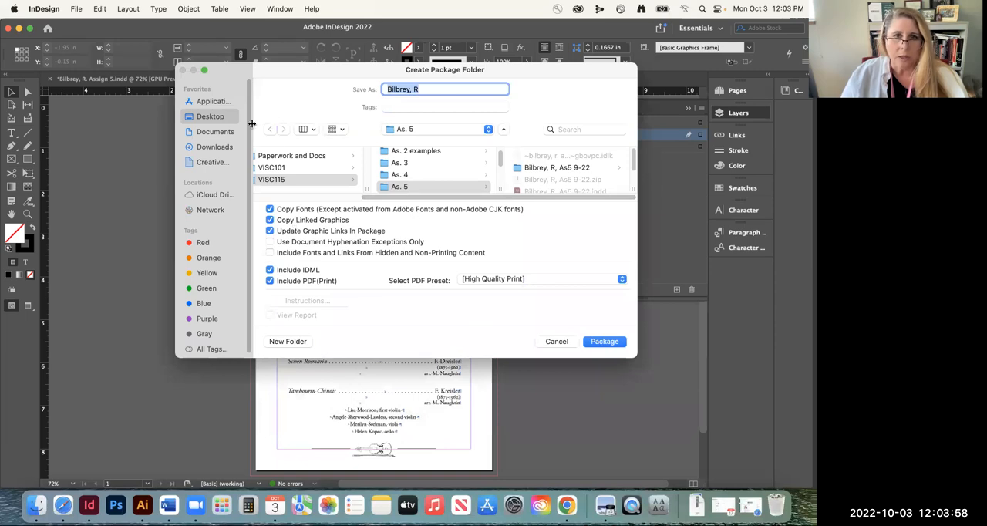
pyautogui.click(282, 182)
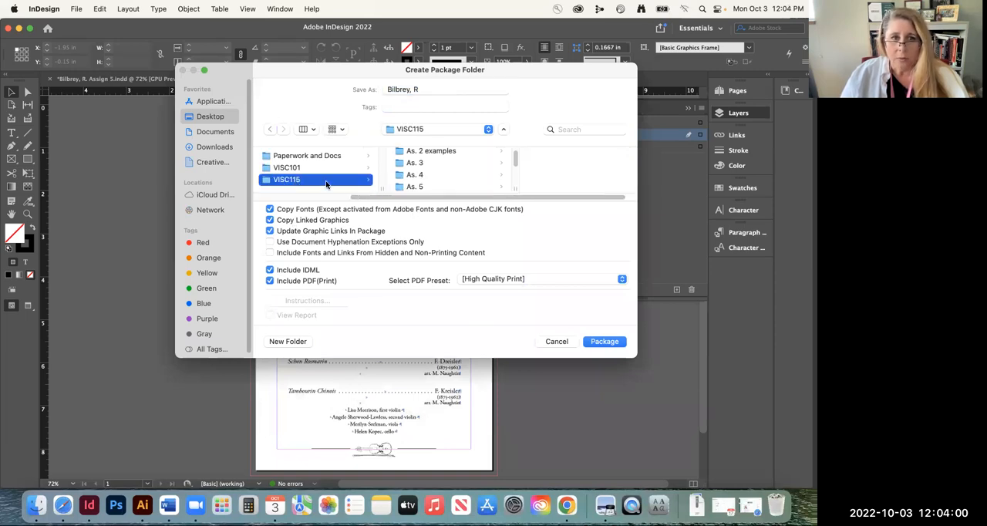
pyautogui.click(420, 189)
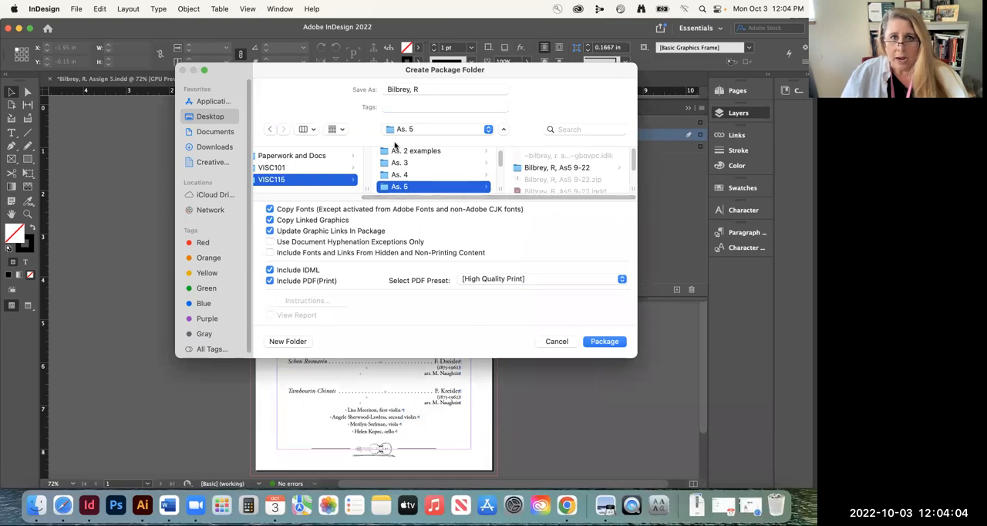
# Name the package folder with the last name, first initial and "As.5", and create the package with the [High Quality Print] PDF preset
pyautogui.click(419, 90)
pyautogui.write('. As.5')
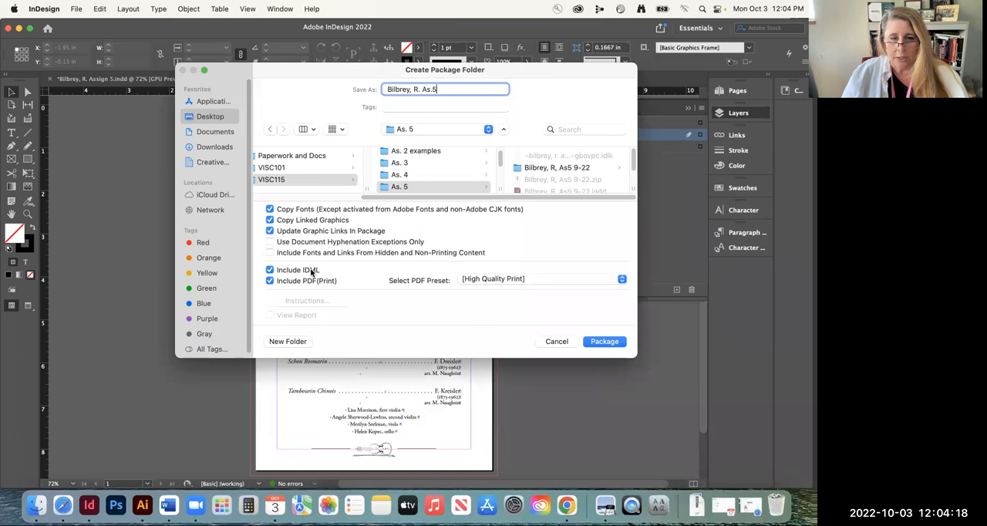
pyautogui.click(527, 279)
pyautogui.click(529, 278)
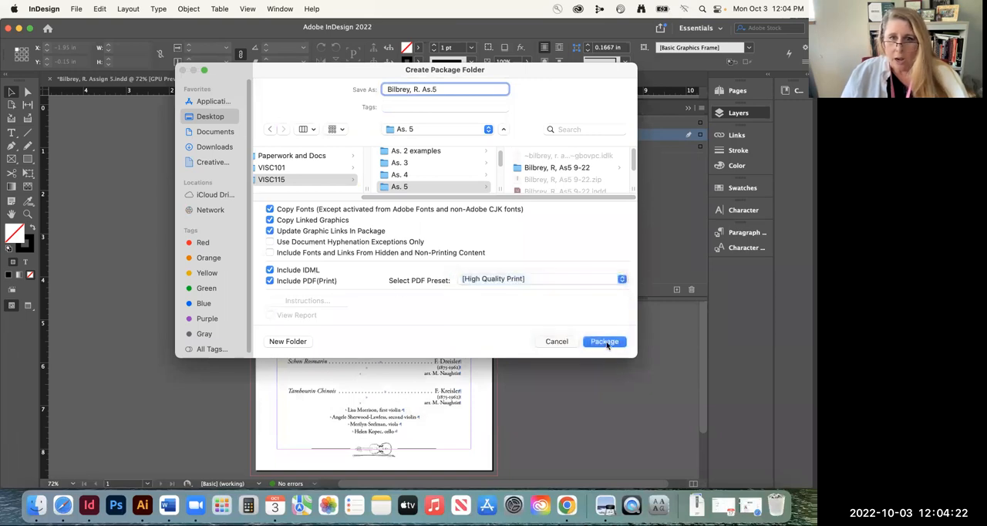
pyautogui.click(605, 342)
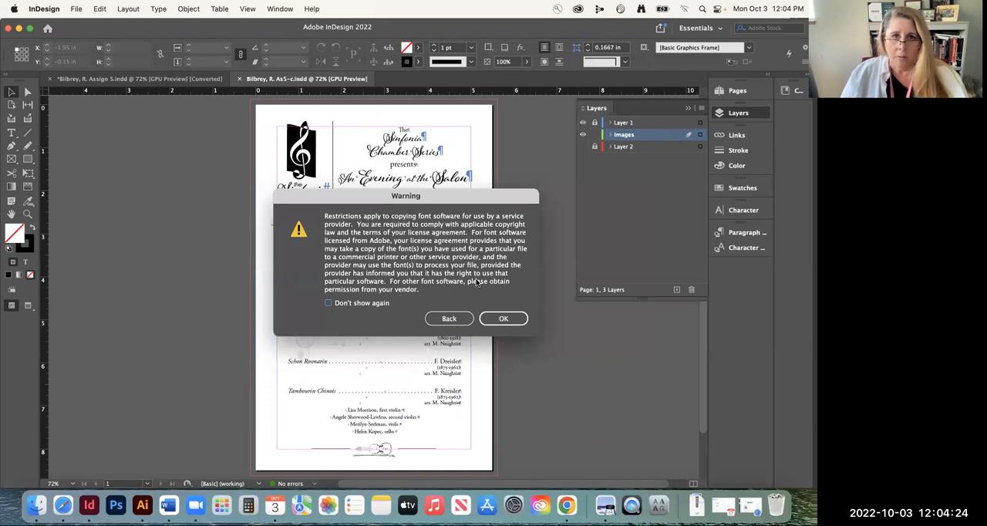
pyautogui.click(503, 319)
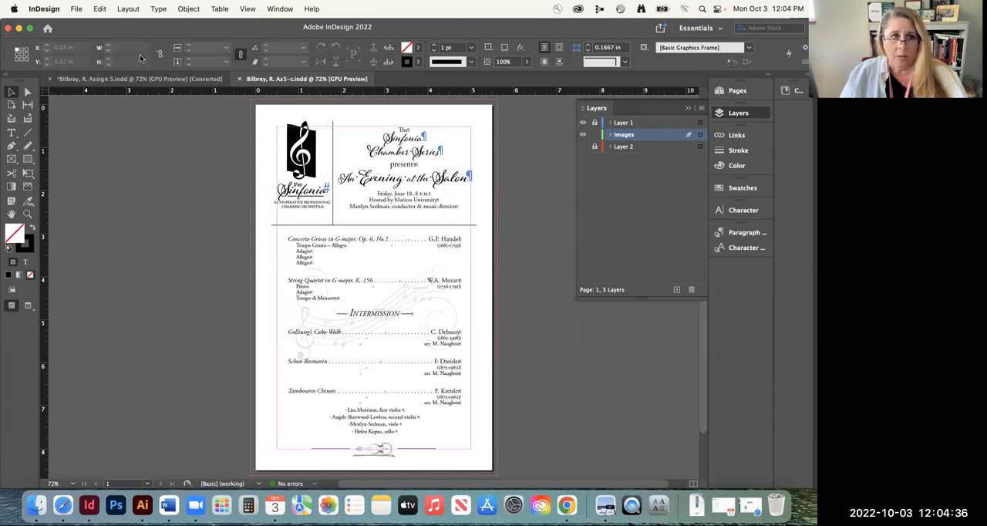
# Clear the InDesign, browser, Word and template preview windows off the desktop to reach the VISC115 folder in Finder
pyautogui.click(7, 28)
pyautogui.click(411, 277)
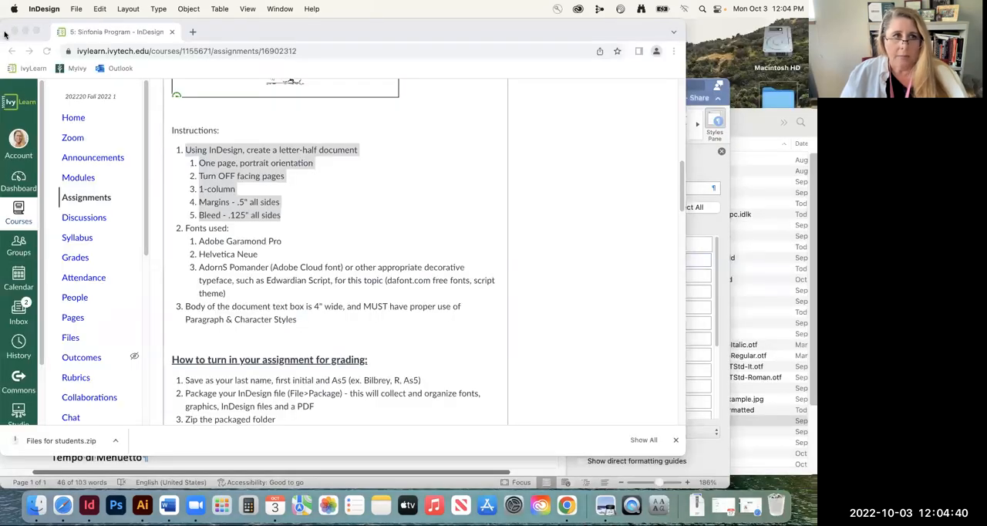
pyautogui.click(24, 31)
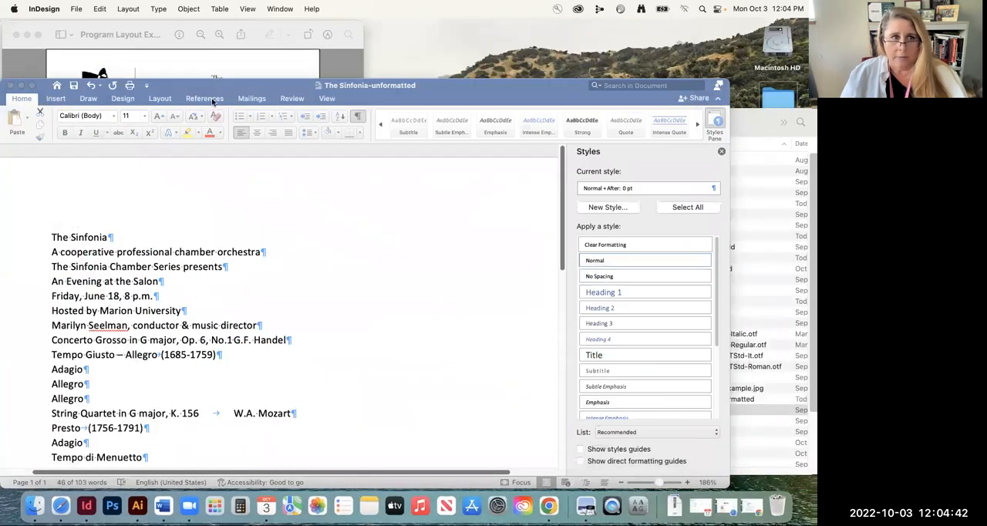
pyautogui.click(10, 85)
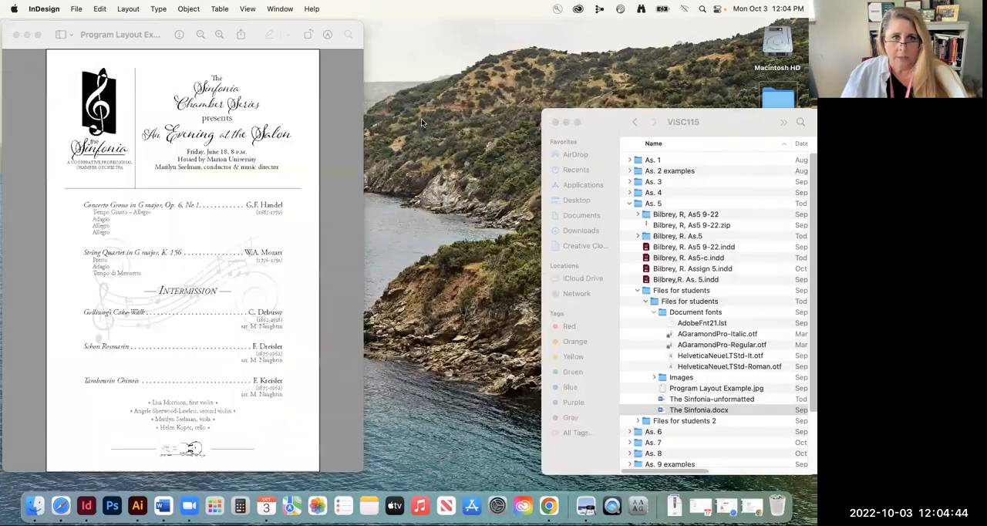
pyautogui.click(16, 35)
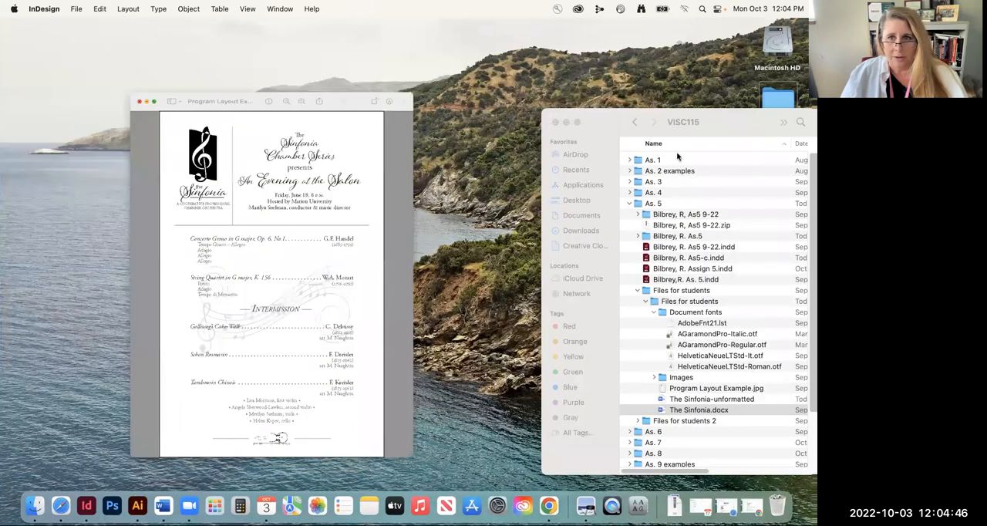
# Move and widen the VISC115 Finder window to show all columns, and collapse the Files for students folder
pyautogui.moveTo(695, 129); pyautogui.dragTo(458, 89)
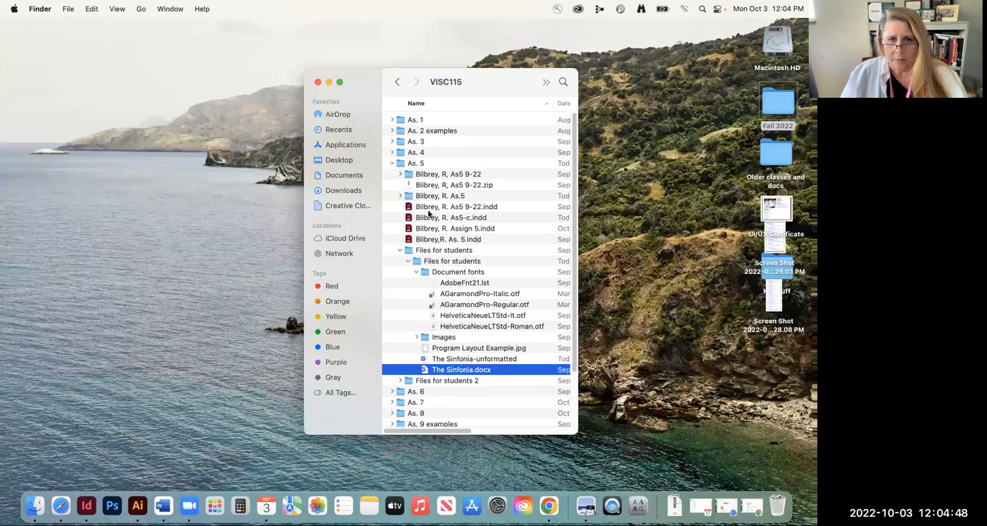
pyautogui.moveTo(578, 310); pyautogui.dragTo(783, 305)
pyautogui.click(400, 250)
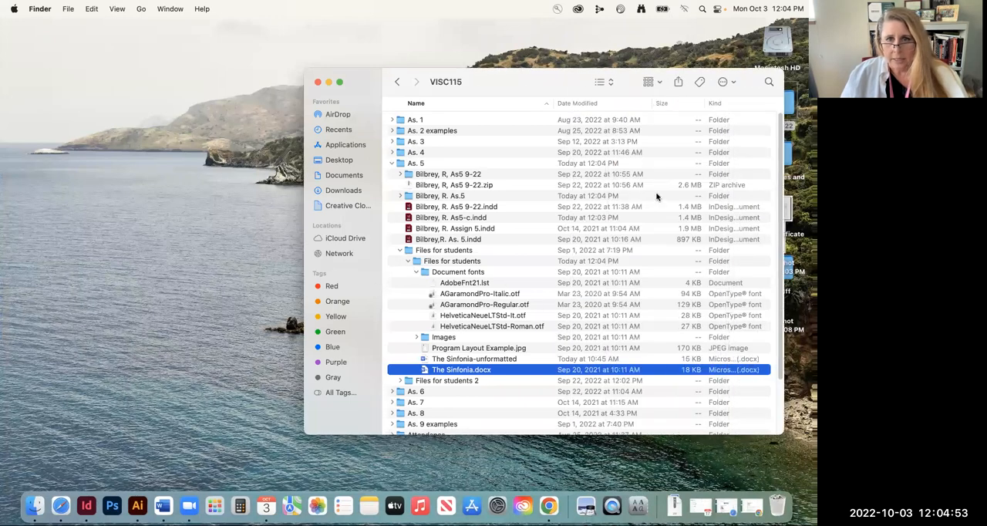
# Examine the contents of the new As.5 package folder and collapse it again
pyautogui.click(428, 199)
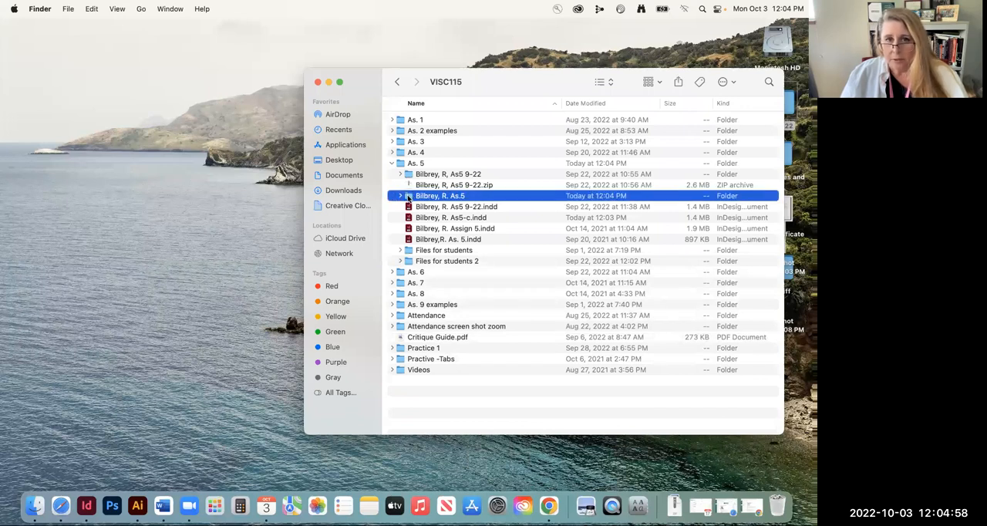
pyautogui.click(400, 195)
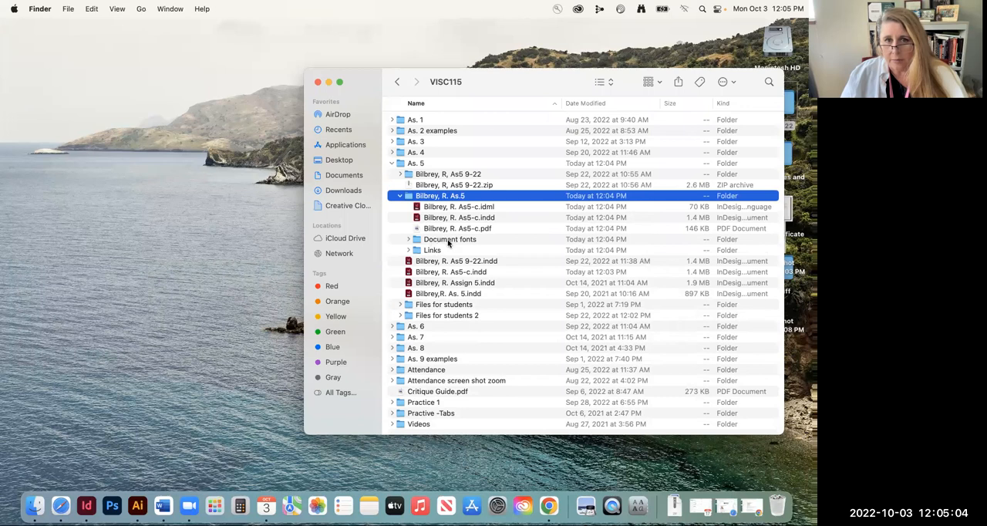
pyautogui.click(400, 198)
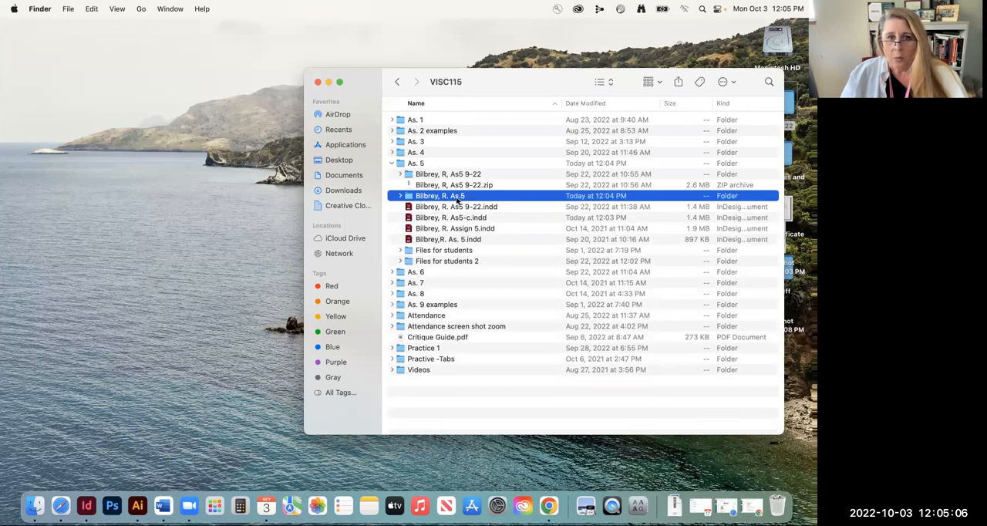
# Compress the As.5 package folder into a ZIP archive
pyautogui.rightClick(450, 199)
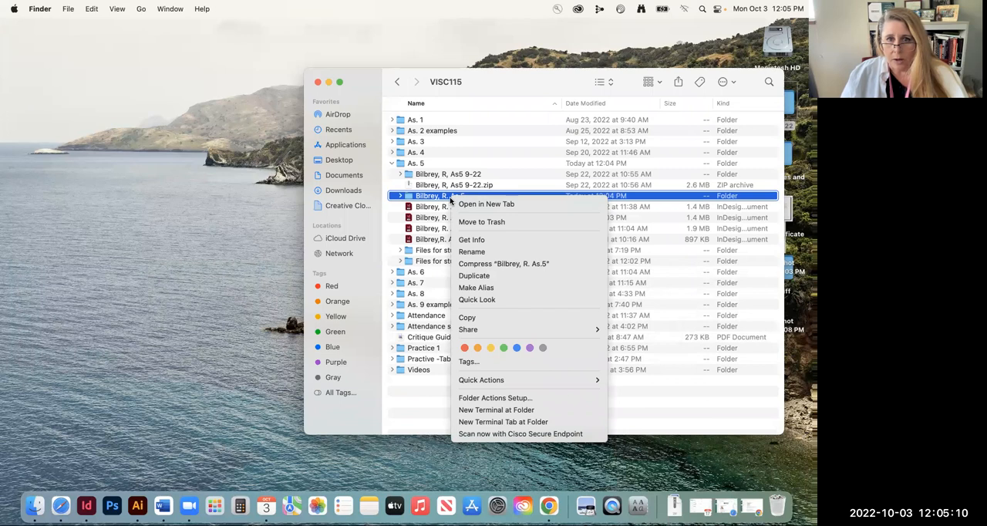
pyautogui.moveTo(498, 329)
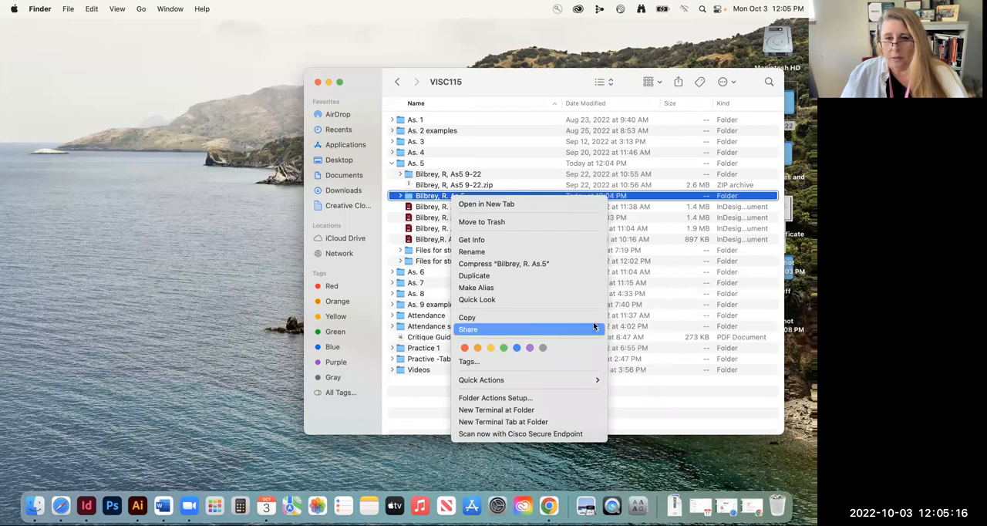
pyautogui.click(510, 265)
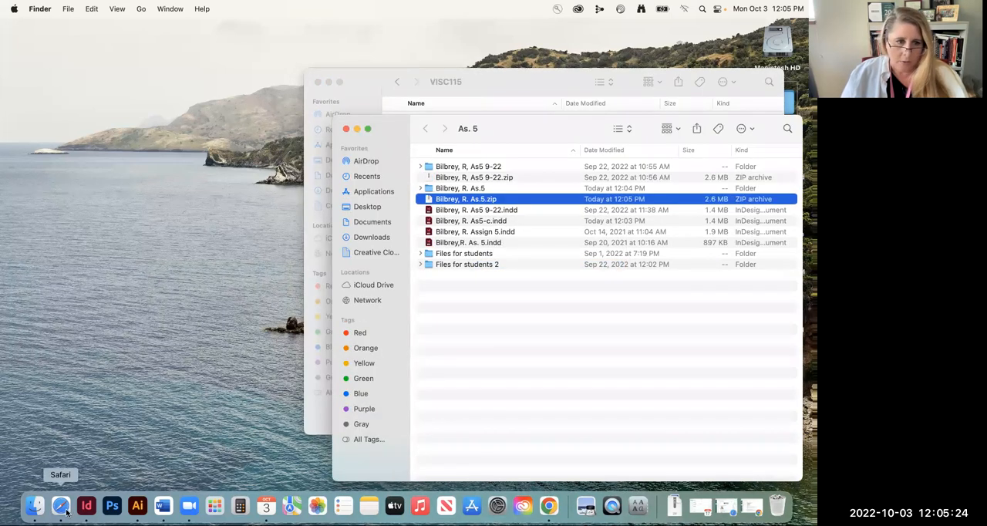
# Switch to Chrome and return to the beginning of the 5: Sinfonia Program - InDesign assignment page
pyautogui.click(548, 505)
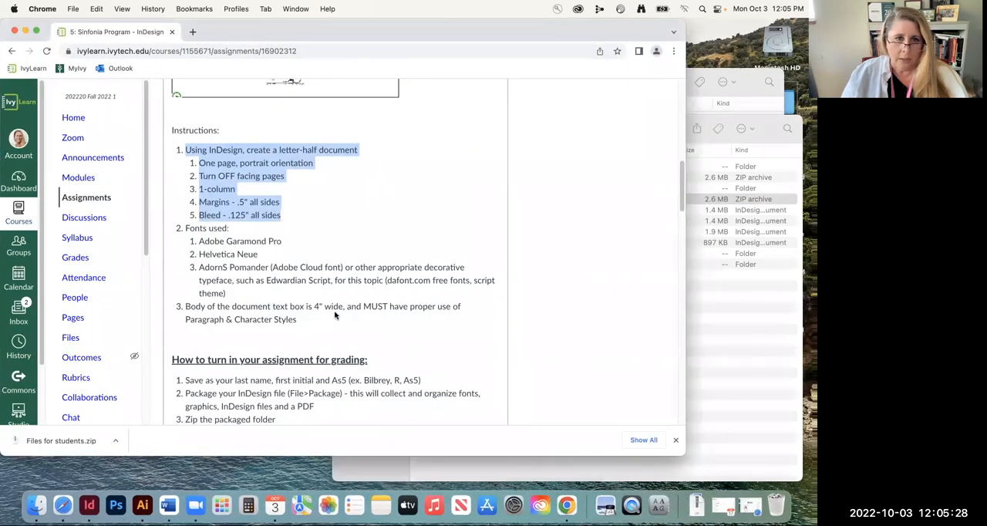
pyautogui.scroll(-15, 334, 315)
pyautogui.scroll(20, 383, 321)
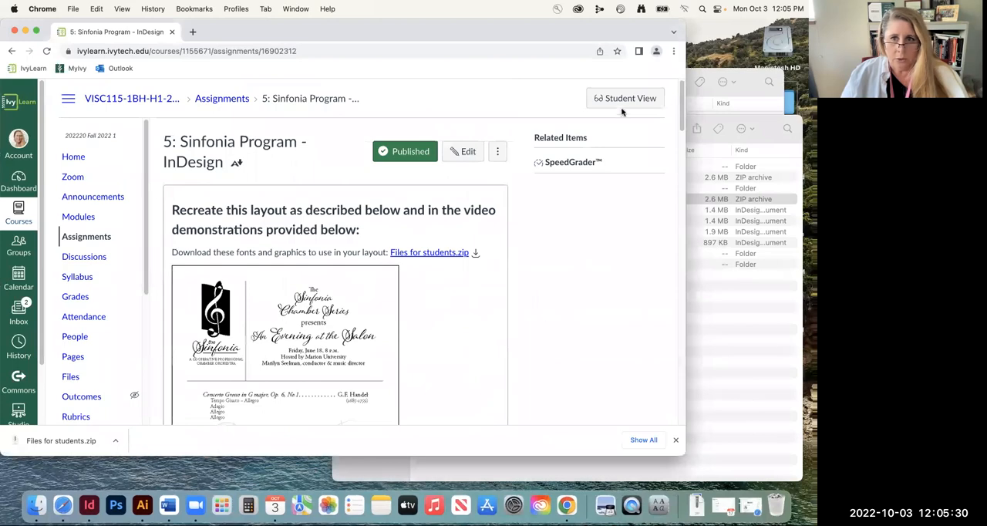